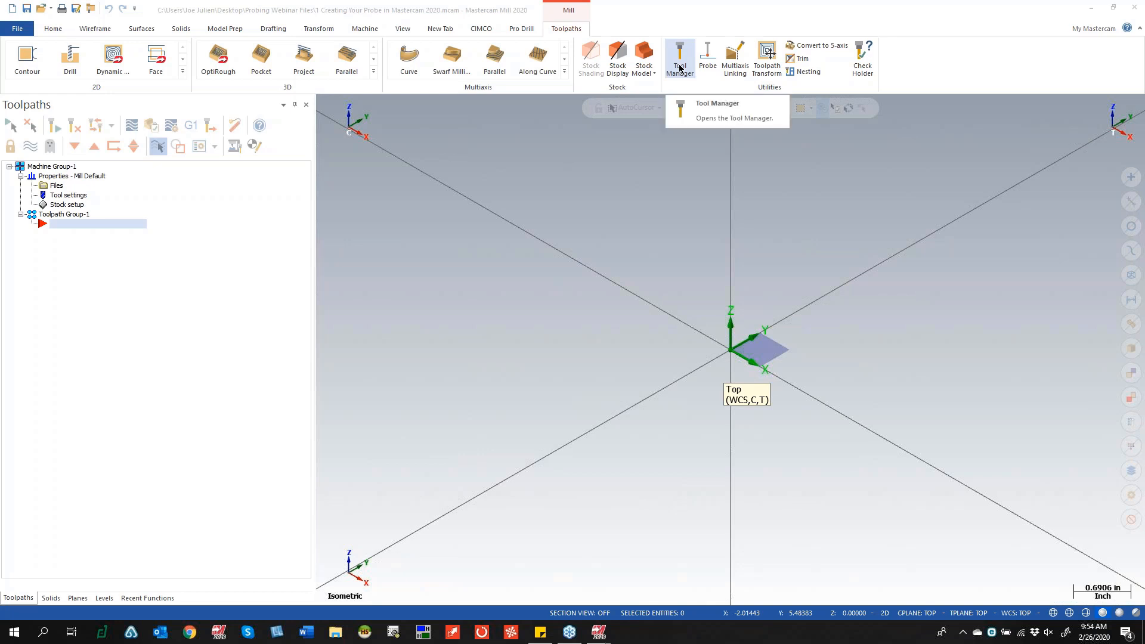
- Start a Probe toolpath and create a new probe named "Prod+ Example"
{"action": "left_click", "coordinate": [711, 62]}
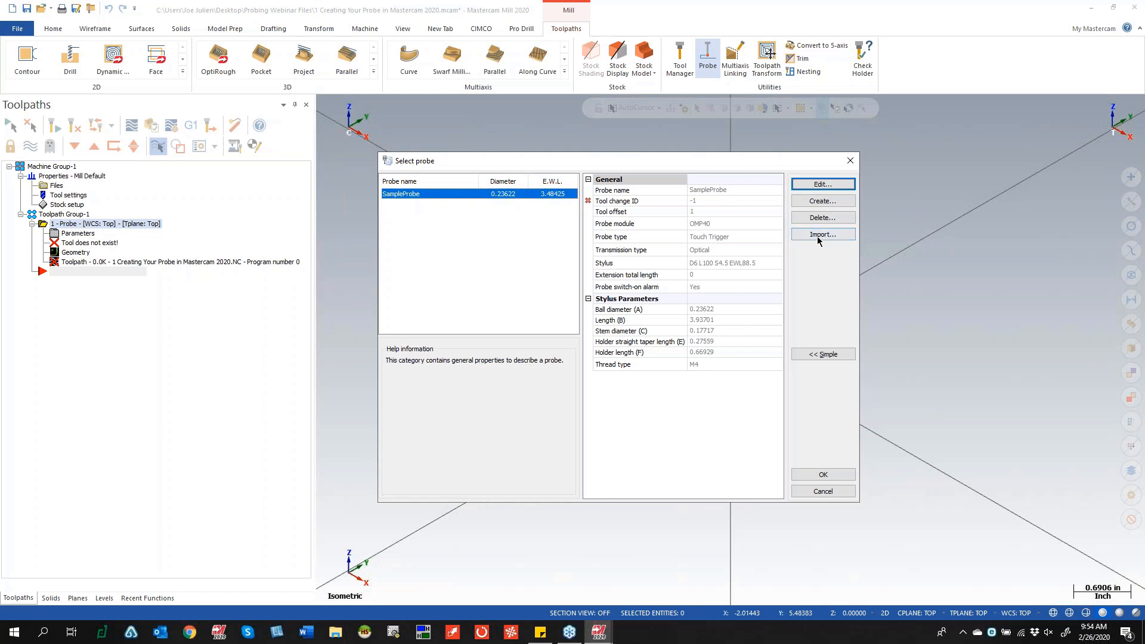
{"action": "left_click", "coordinate": [822, 206]}
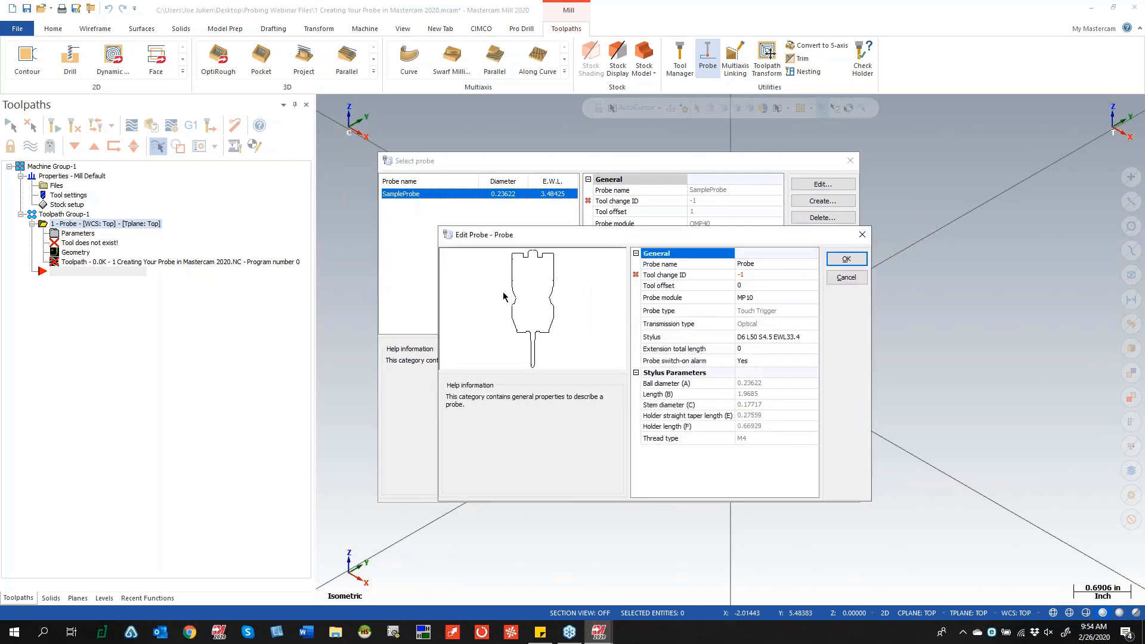
{"action": "left_click_drag", "start_coordinate": [669, 228], "coordinate": [653, 177]}
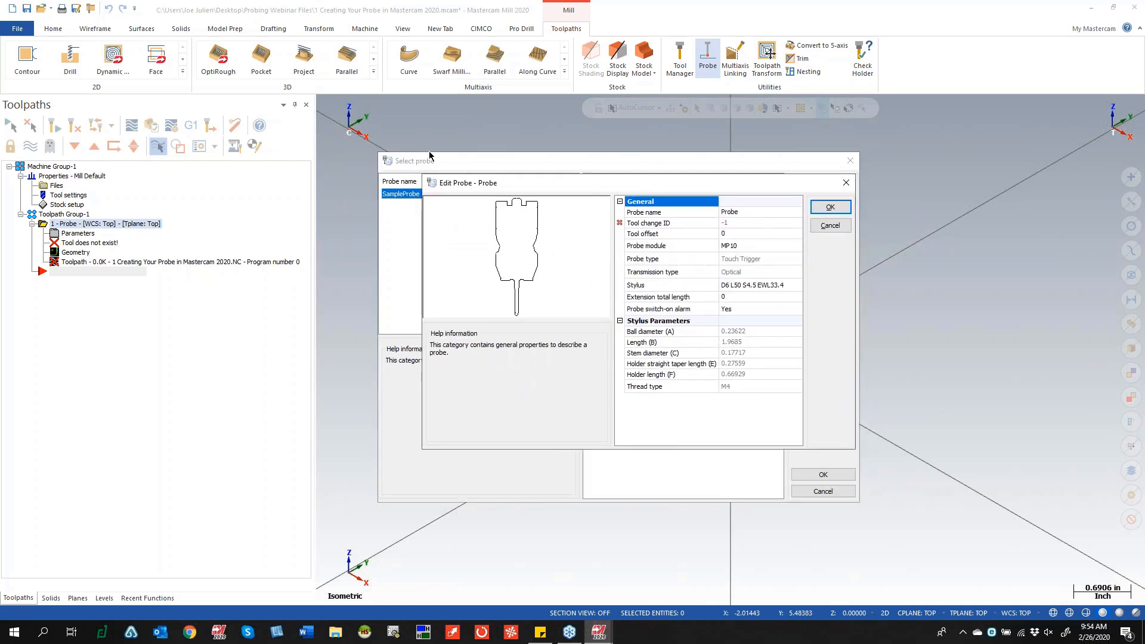
{"action": "left_click", "coordinate": [750, 213]}
{"action": "left_click", "coordinate": [755, 211]}
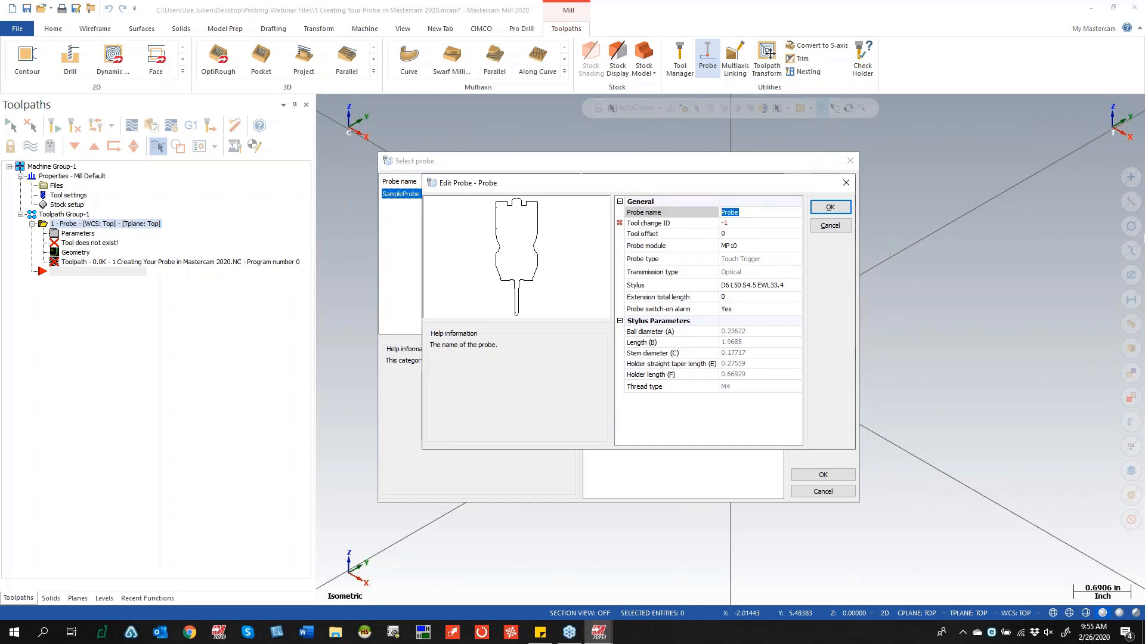
{"action": "type", "text": "Prod+ Example"}
- Set the new probe's tool change ID to 25 and its tool offset to 25
{"action": "left_click", "coordinate": [753, 226]}
{"action": "left_click", "coordinate": [739, 222]}
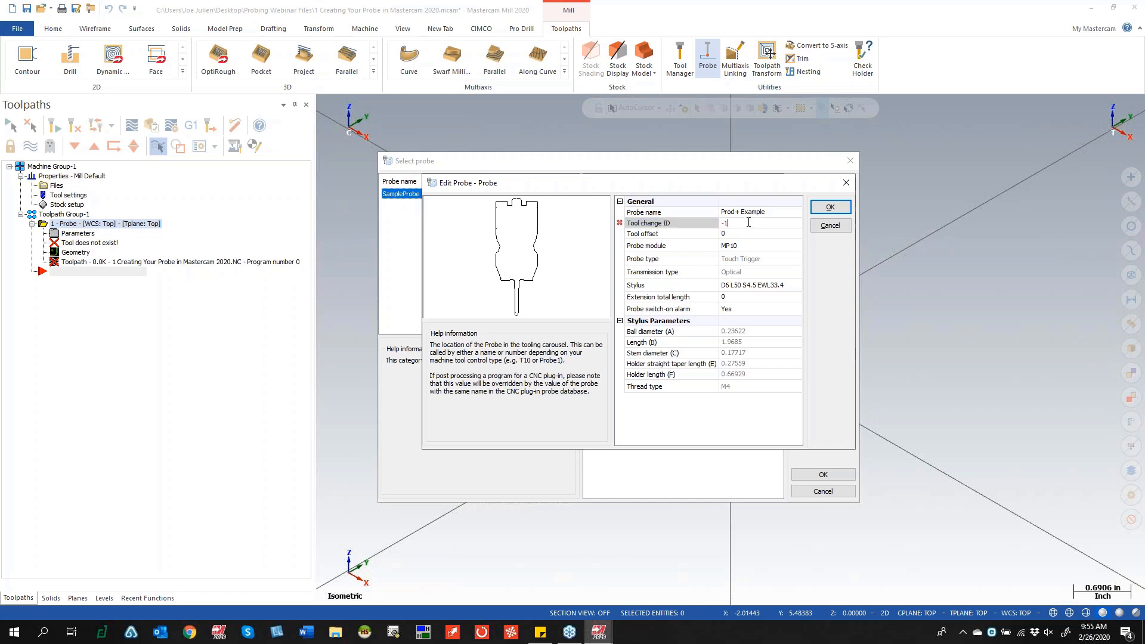
{"action": "left_click", "coordinate": [736, 221]}
{"action": "left_click_drag", "start_coordinate": [745, 222], "coordinate": [705, 229]}
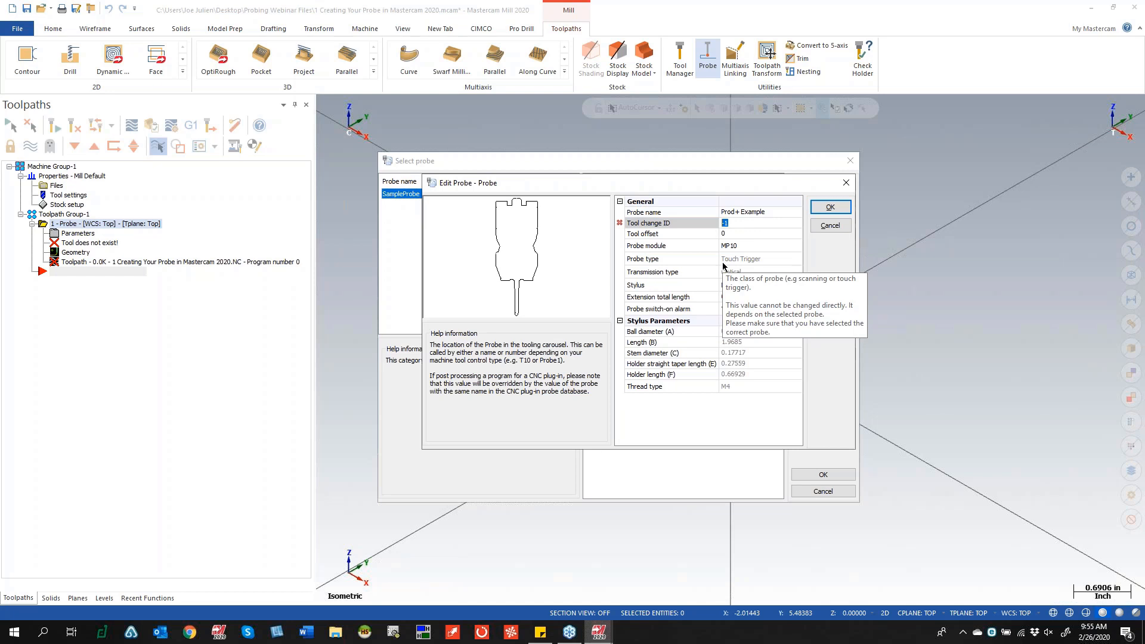
{"action": "type", "text": "25"}
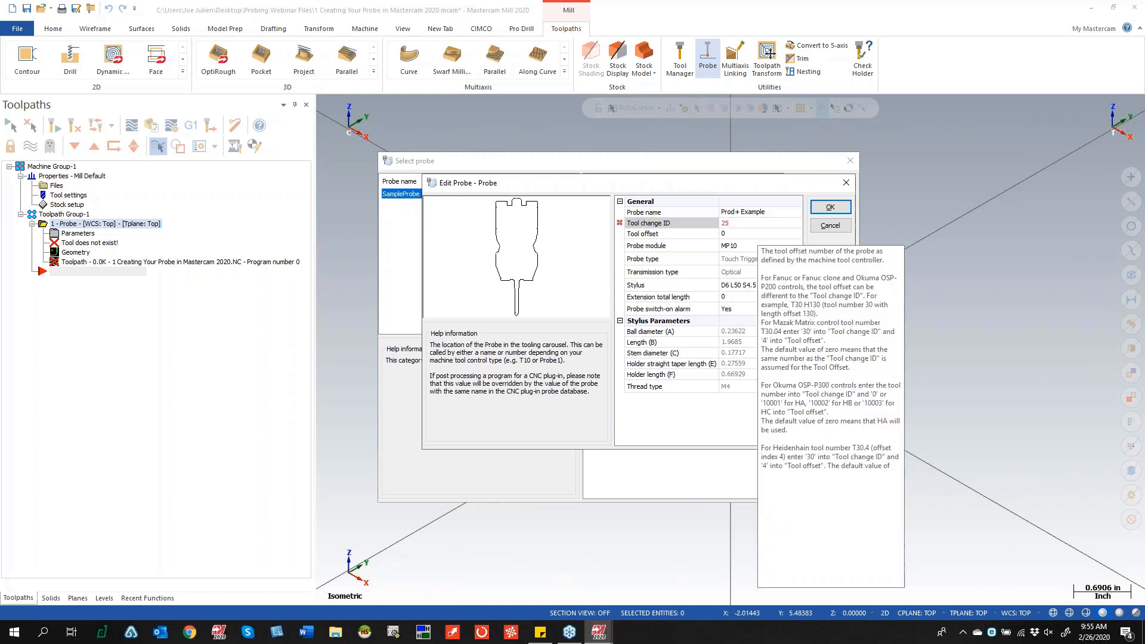
{"action": "key", "text": "Tab"}
{"action": "type", "text": "25"}
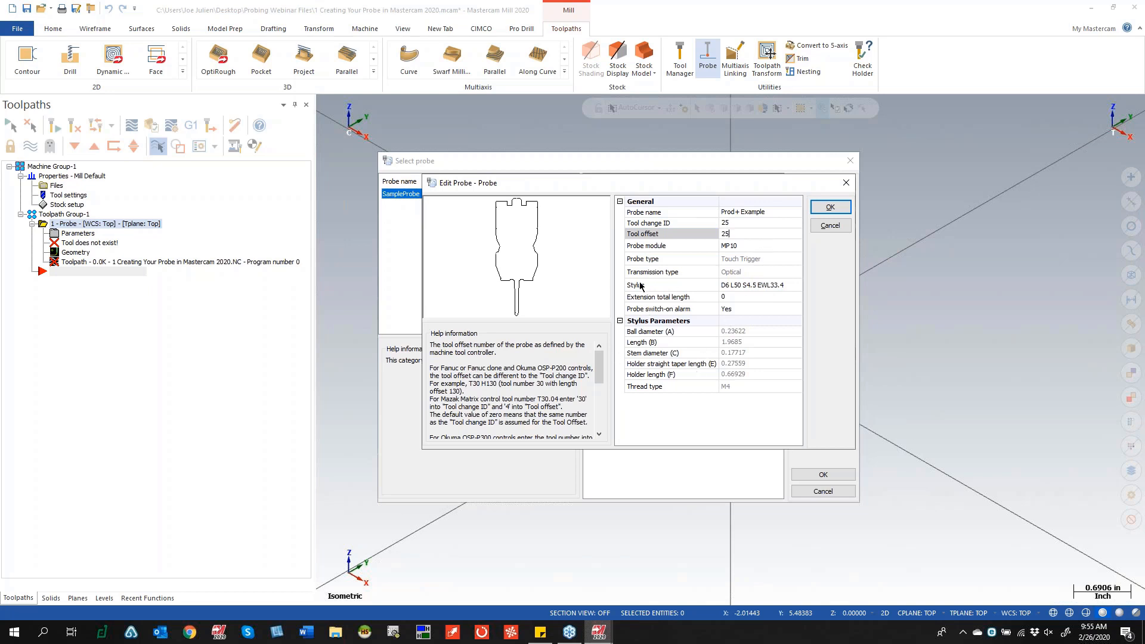
- Set the probe module of the Prod+ Example probe to OMP40
{"action": "left_click", "coordinate": [745, 249]}
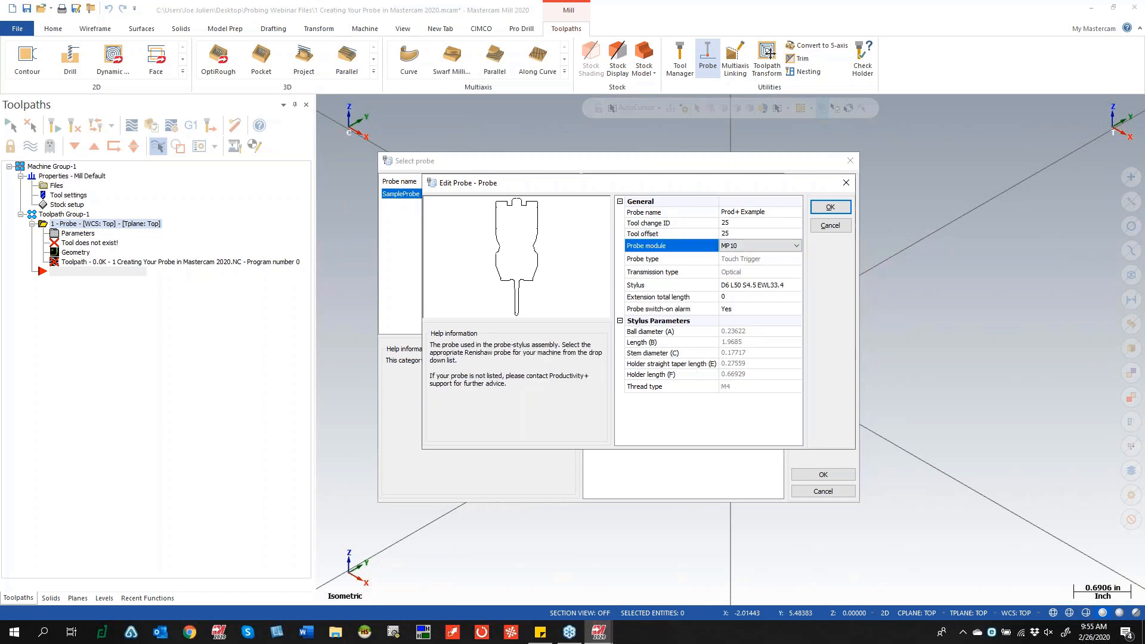
{"action": "left_click", "coordinate": [793, 250]}
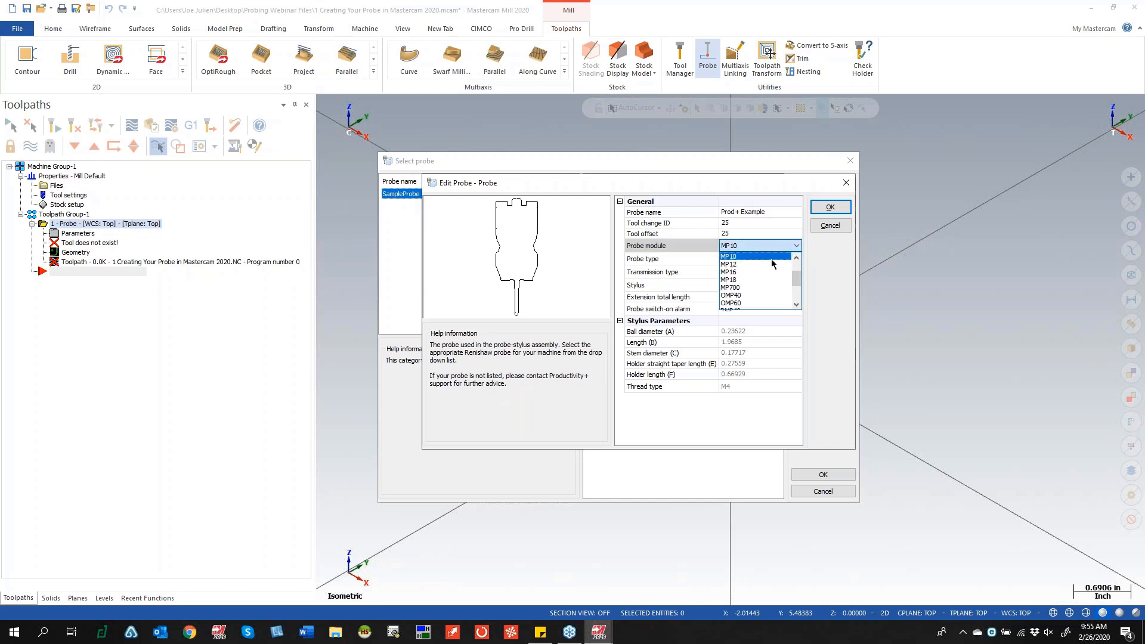
{"action": "scroll", "coordinate": [771, 271], "scroll_direction": "up", "scroll_amount": 2}
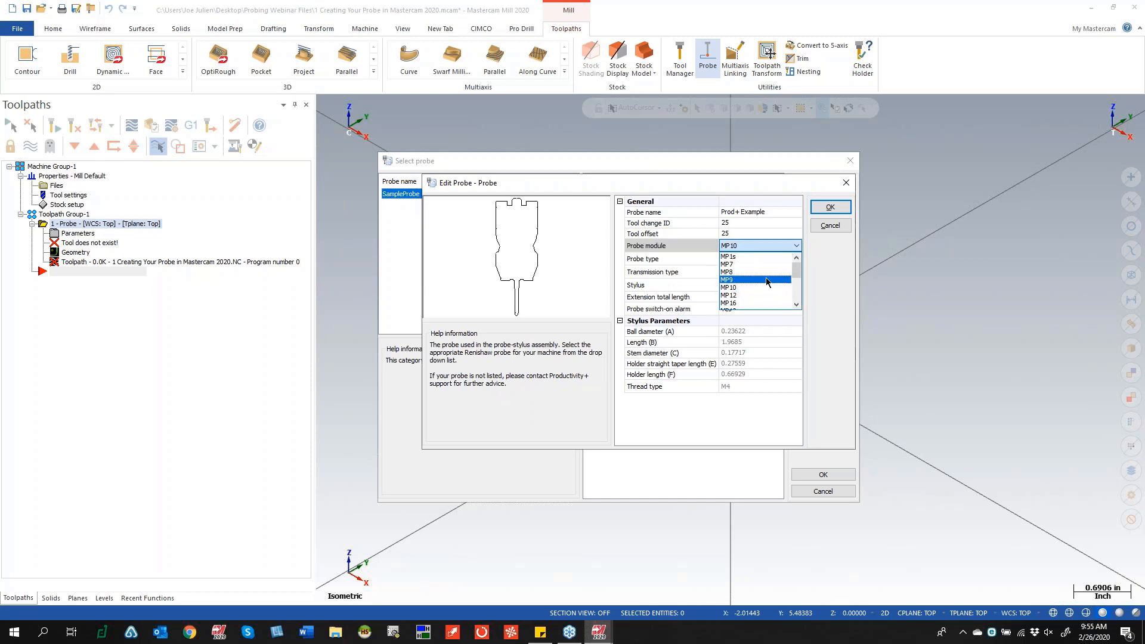
{"action": "scroll", "coordinate": [768, 282], "scroll_direction": "down", "scroll_amount": 3}
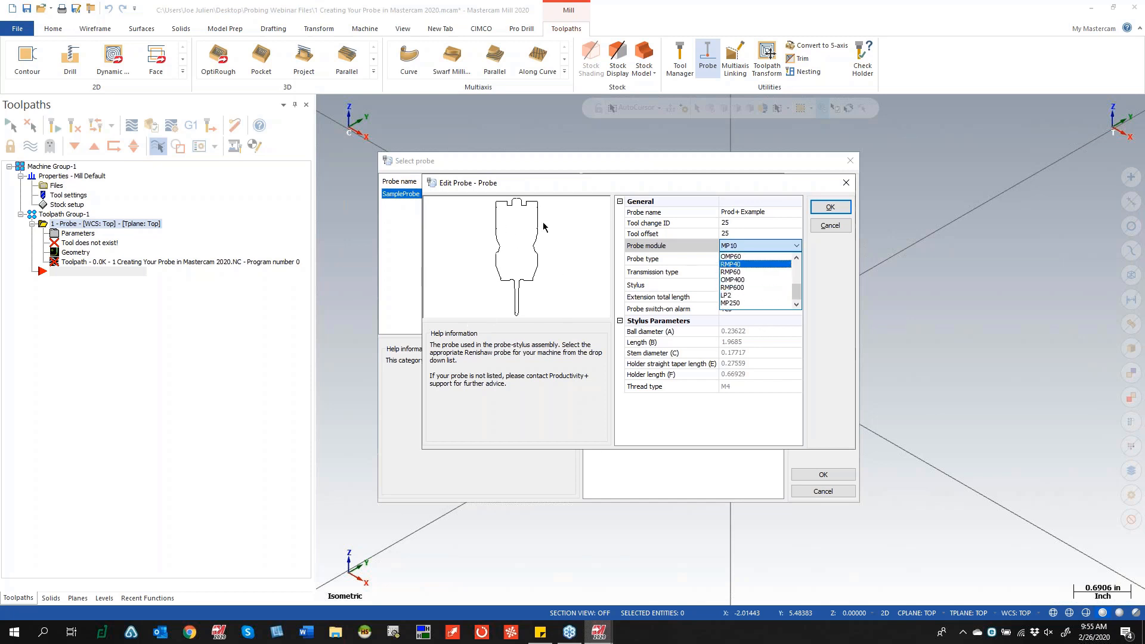
{"action": "scroll", "coordinate": [761, 274], "scroll_direction": "up", "scroll_amount": 2}
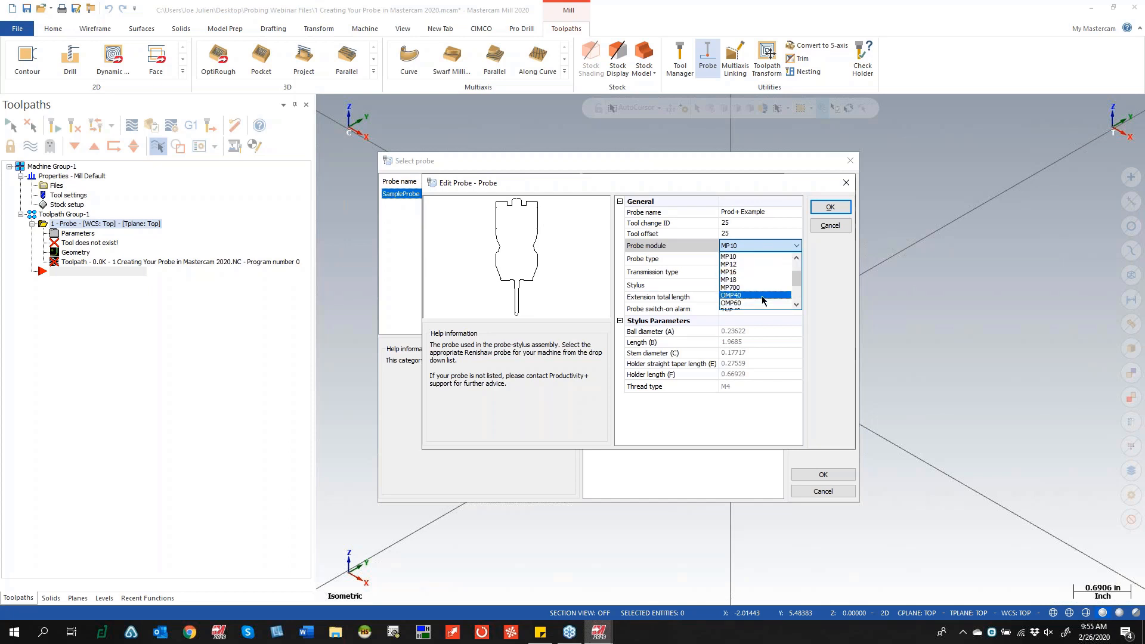
{"action": "left_click", "coordinate": [761, 296]}
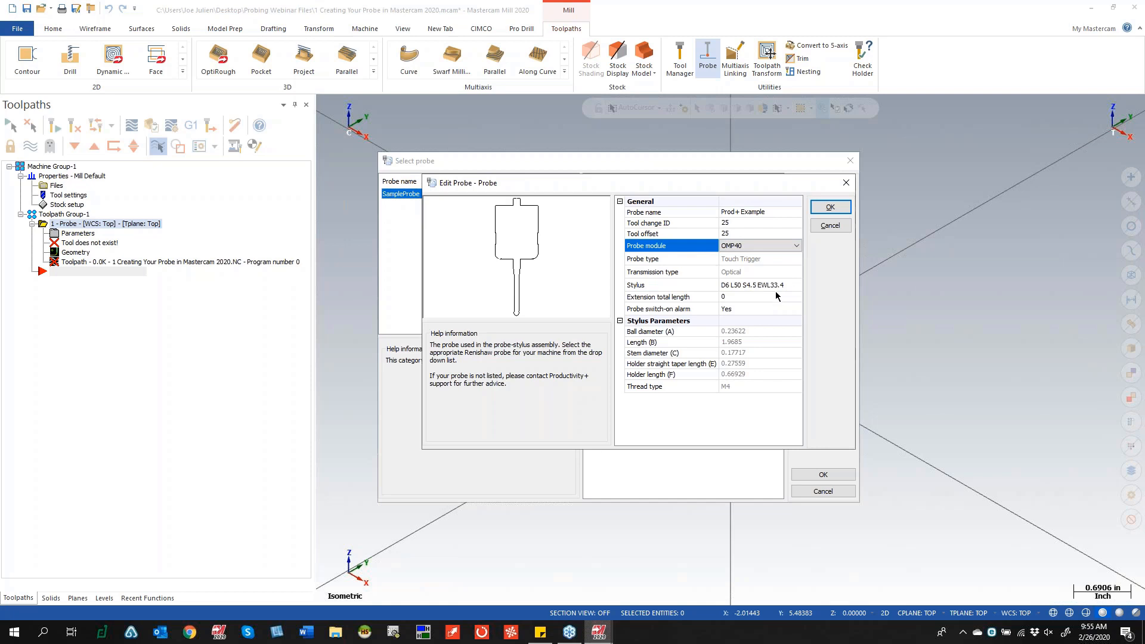
- Choose the D6 L75 S4.4 EWL63.5 stylus for the Prod+ Example probe
{"action": "left_click", "coordinate": [789, 287]}
{"action": "left_click", "coordinate": [789, 288]}
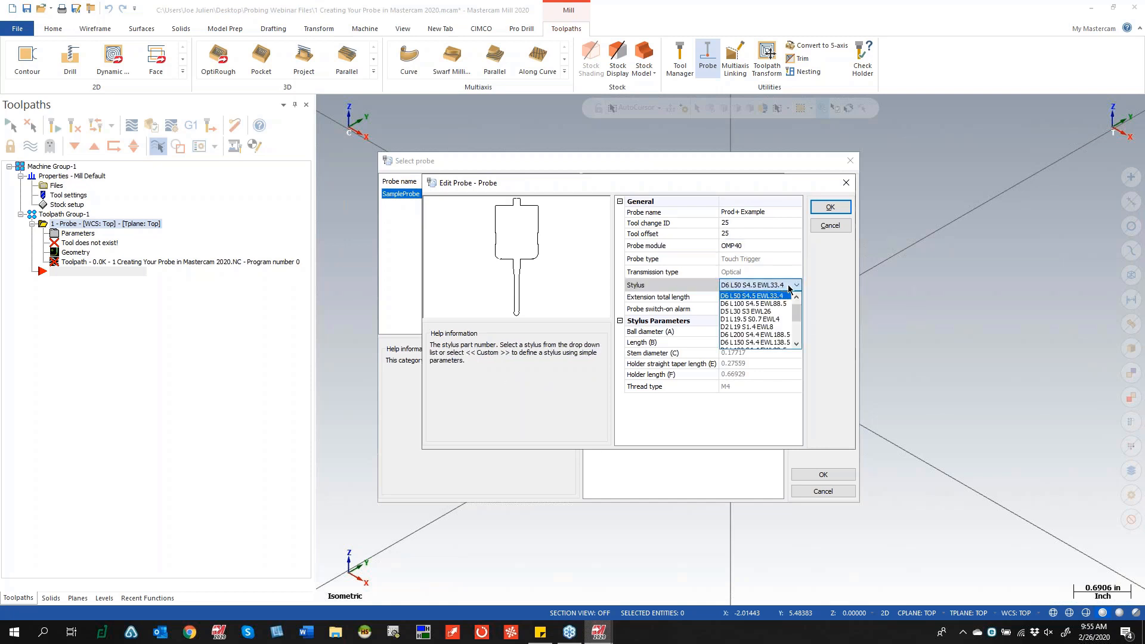
{"action": "scroll", "coordinate": [771, 307], "scroll_direction": "down", "scroll_amount": 3}
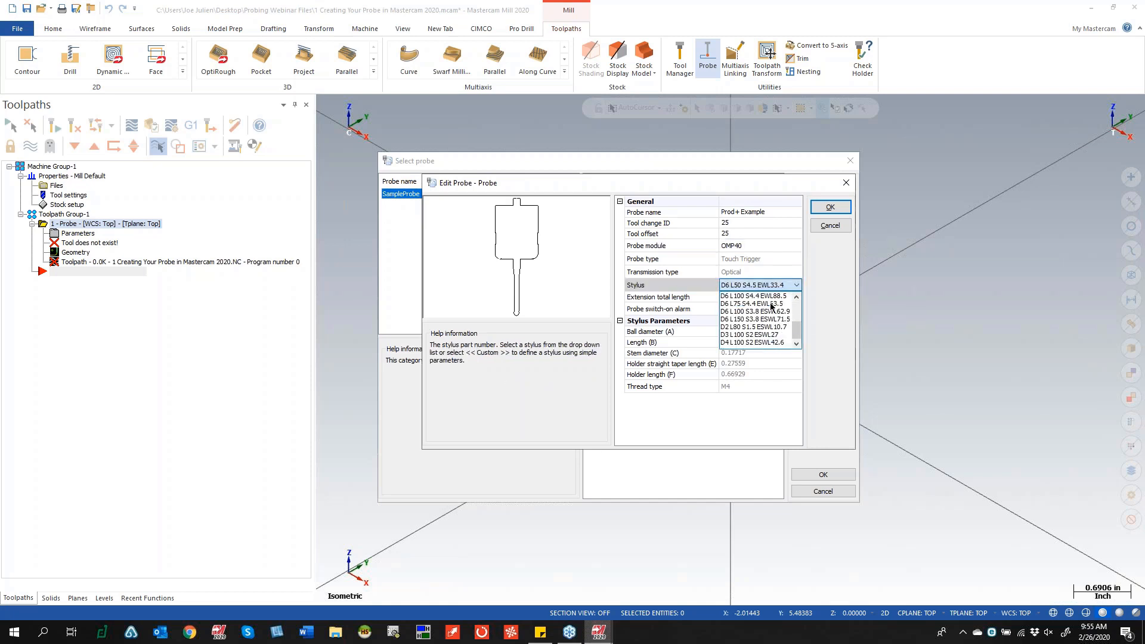
{"action": "left_click", "coordinate": [771, 305]}
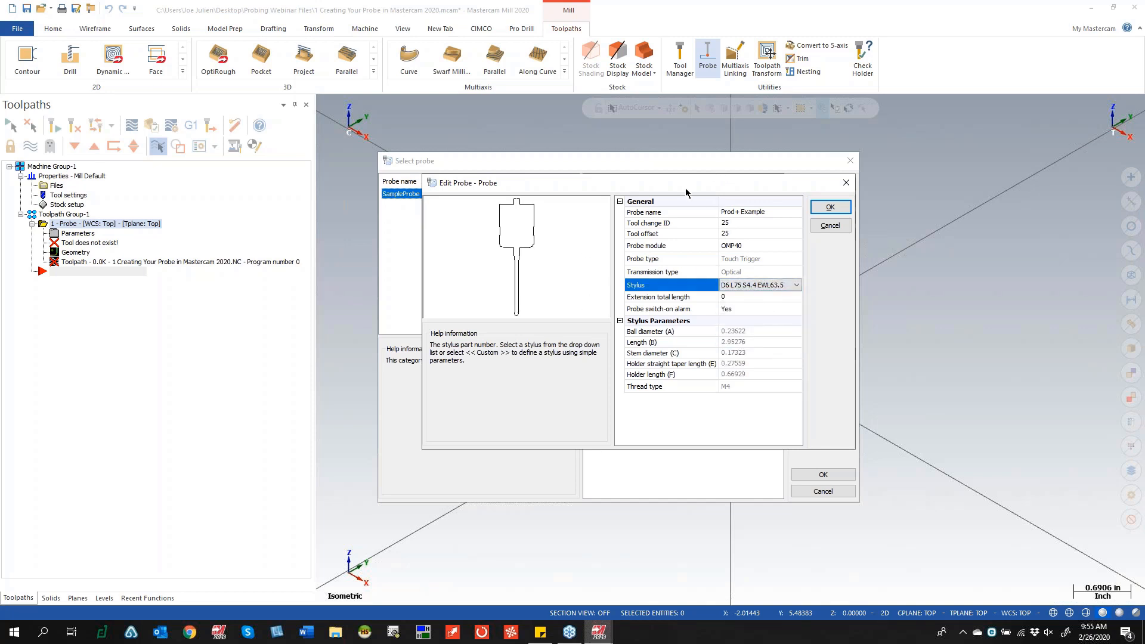
- Accept the Prod+ Example probe definition, use it for the toolpath and save the changes to the probe database
{"action": "left_click_drag", "start_coordinate": [683, 189], "coordinate": [638, 239]}
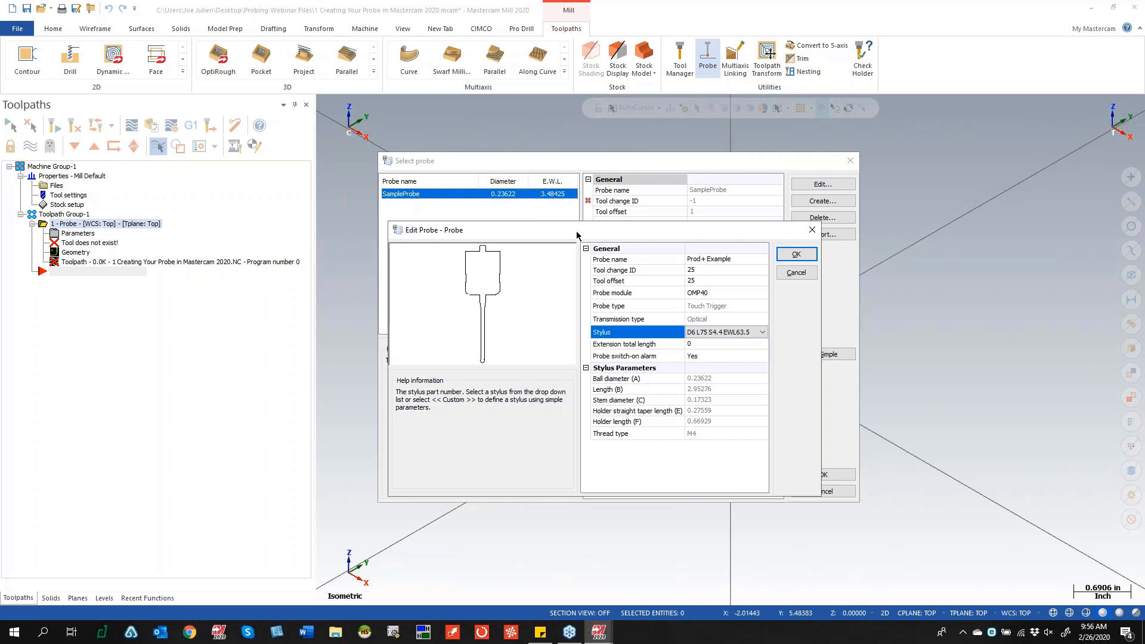
{"action": "left_click_drag", "start_coordinate": [575, 230], "coordinate": [585, 212]}
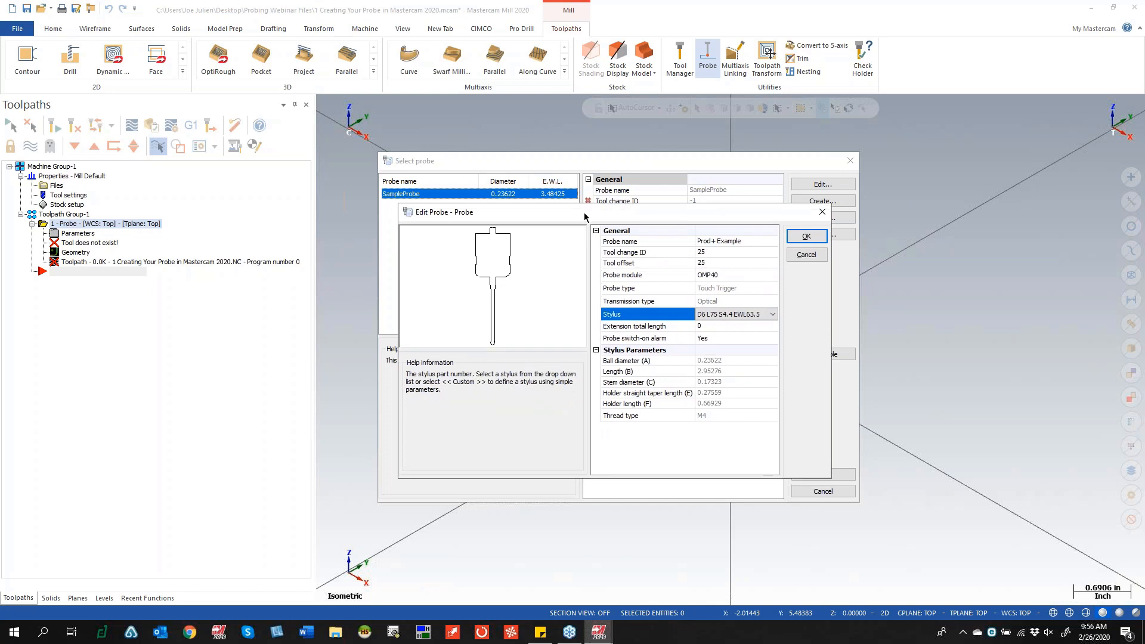
{"action": "left_click", "coordinate": [806, 237]}
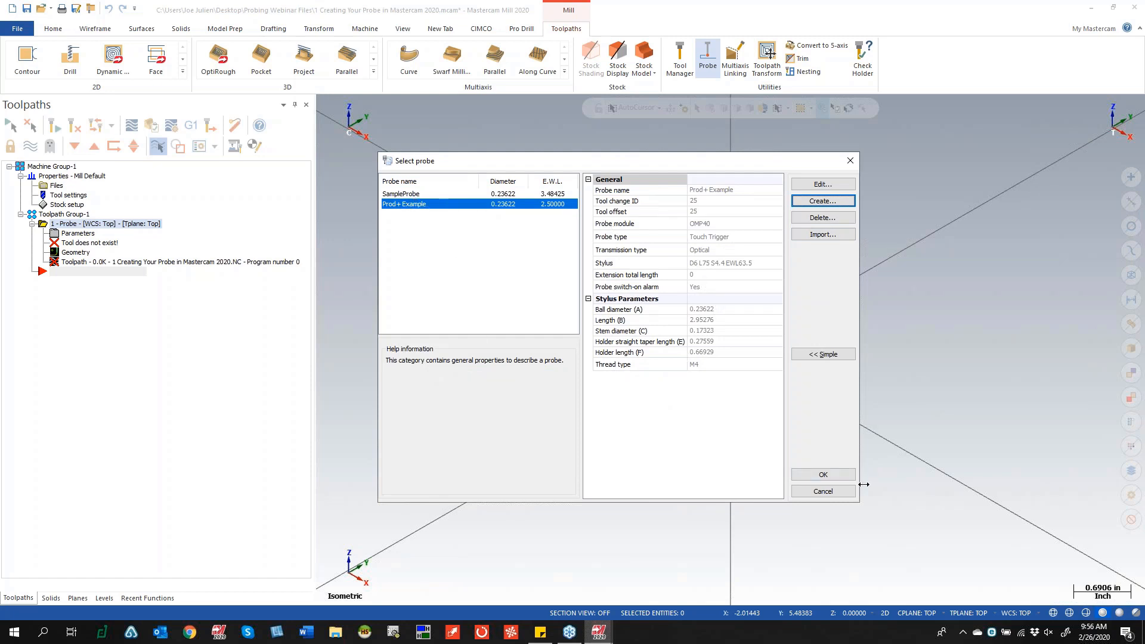
{"action": "left_click", "coordinate": [840, 474]}
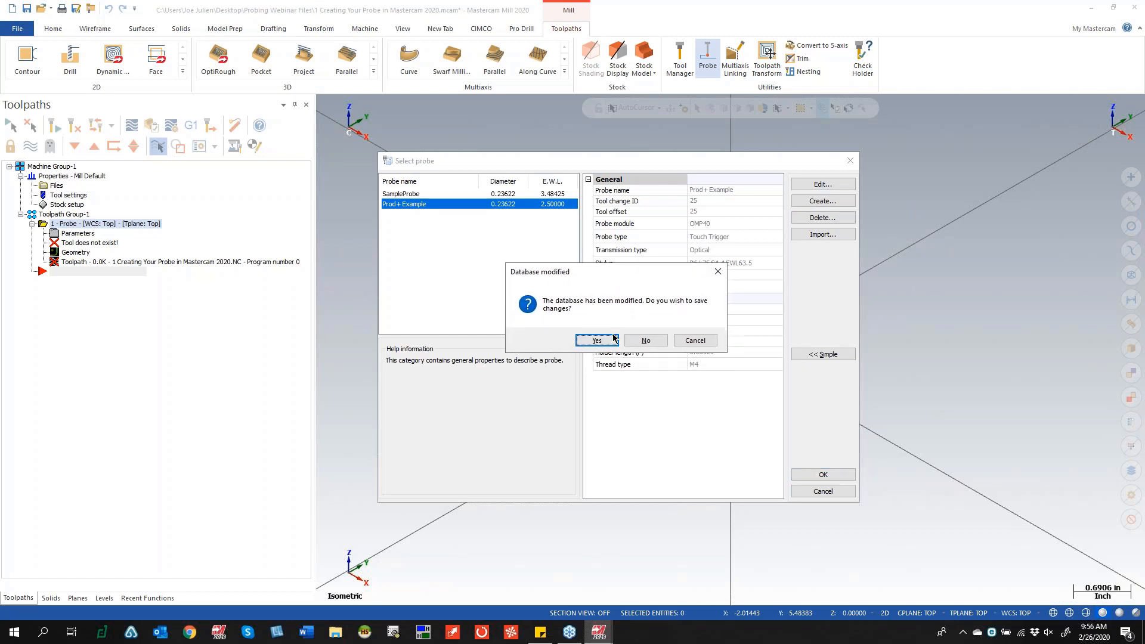
{"action": "left_click", "coordinate": [588, 343]}
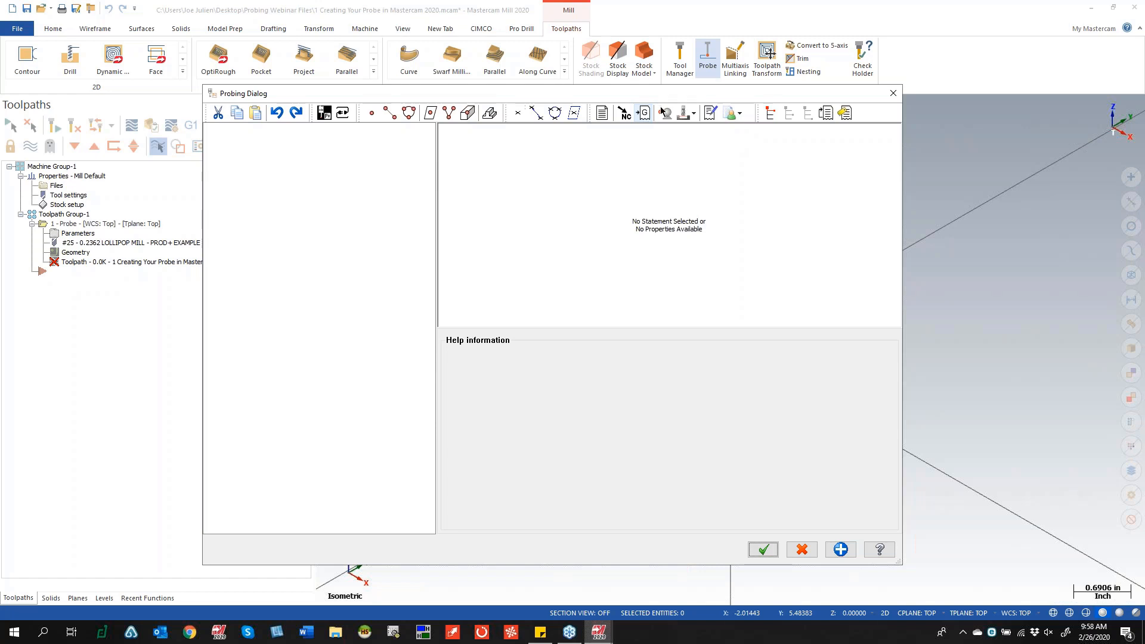
- Close the empty probing dialog and switch to the open file "2 CALIBRATION example.mcam"
{"action": "left_click", "coordinate": [893, 94]}
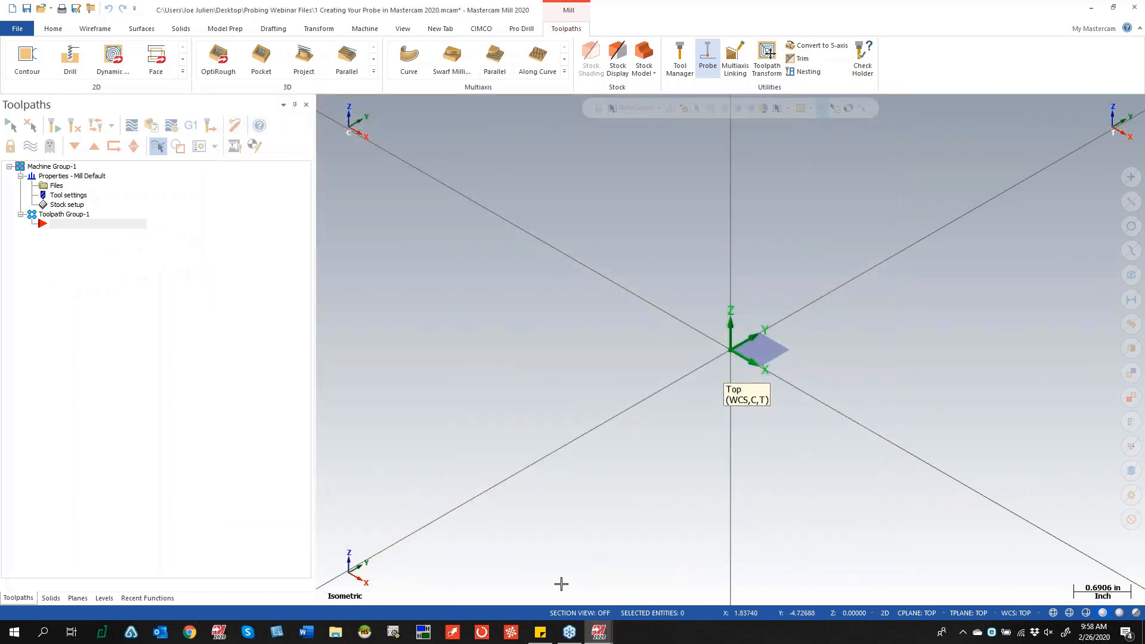
{"action": "left_click", "coordinate": [599, 632]}
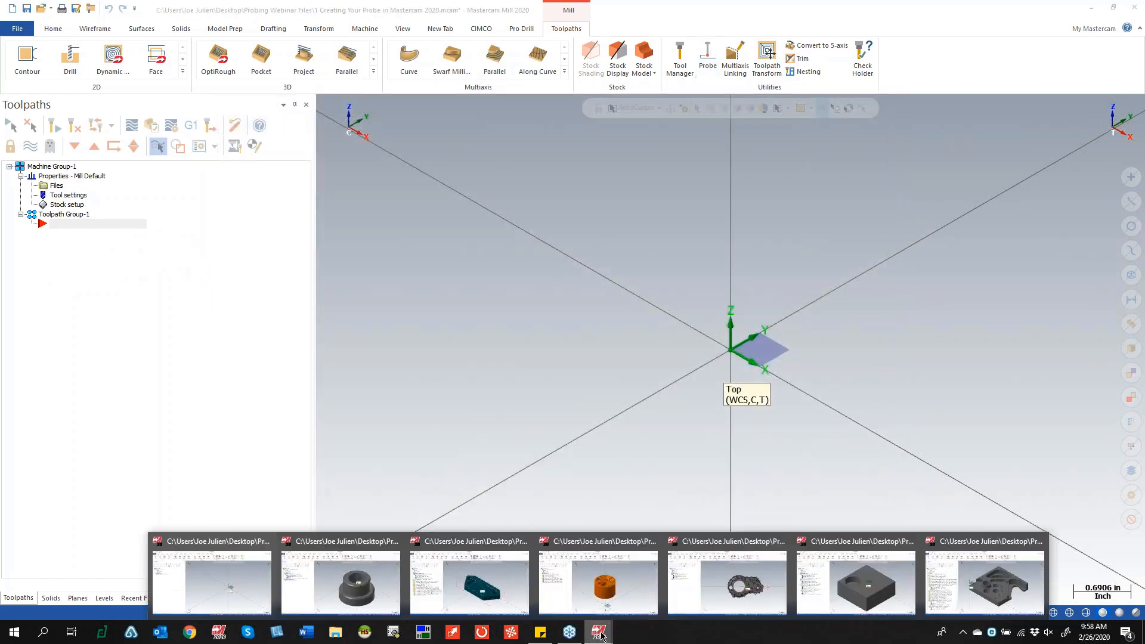
{"action": "left_click", "coordinate": [342, 588]}
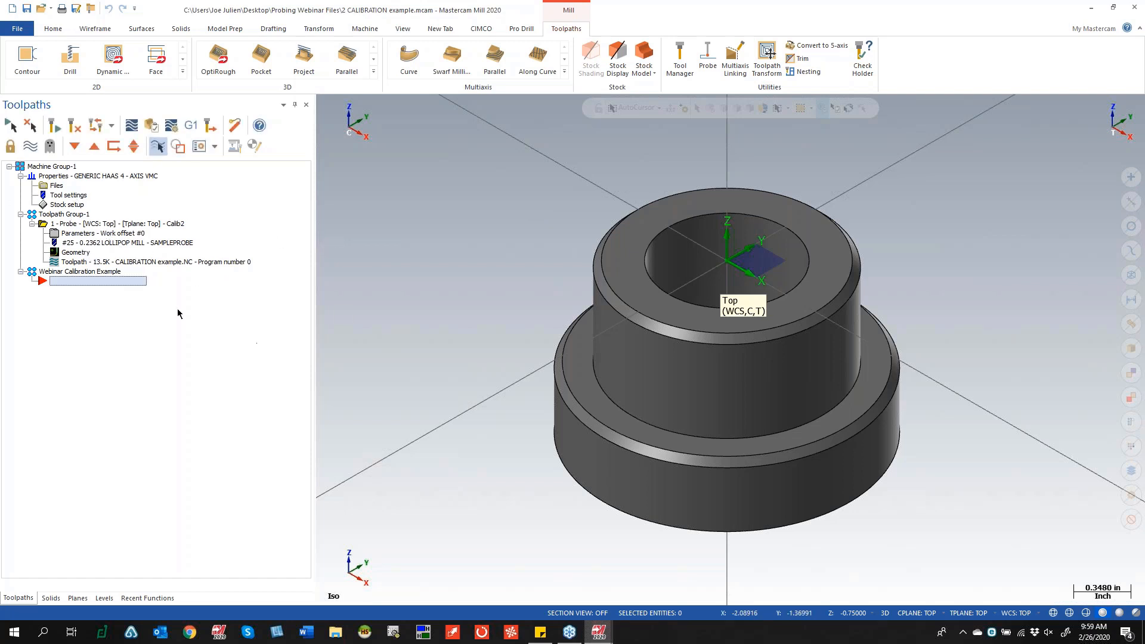
- Backplot the existing Calib2 probe operation to examine the probe's motion in the ring's bore, raising the playback speed, then close the backplot
{"action": "left_click", "coordinate": [95, 223]}
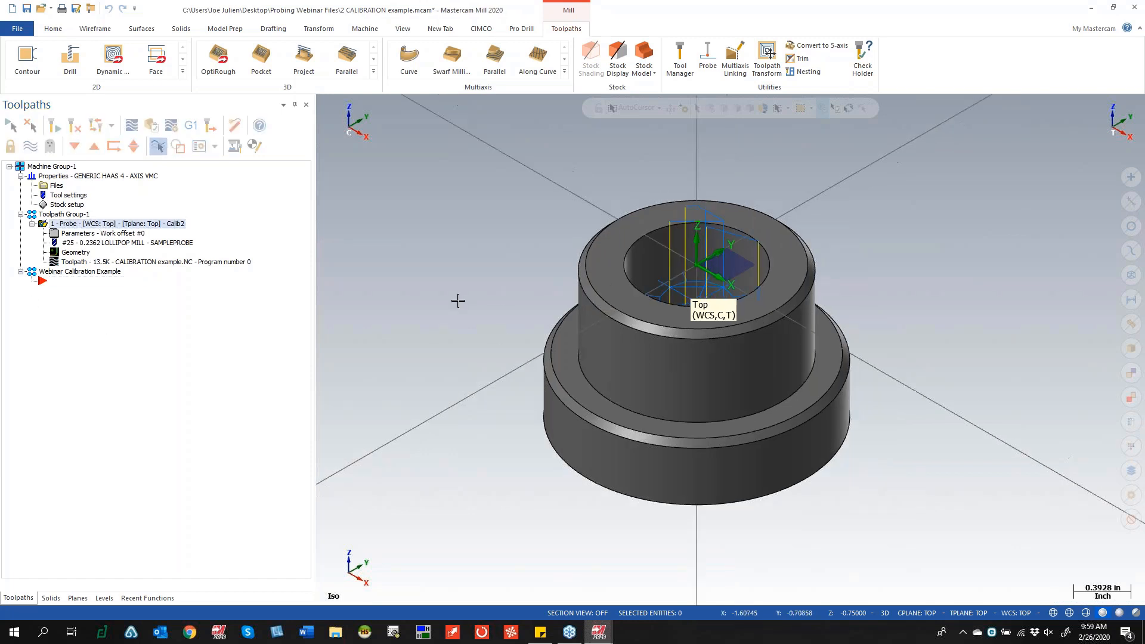
{"action": "scroll", "coordinate": [458, 299], "scroll_direction": "down", "scroll_amount": 1}
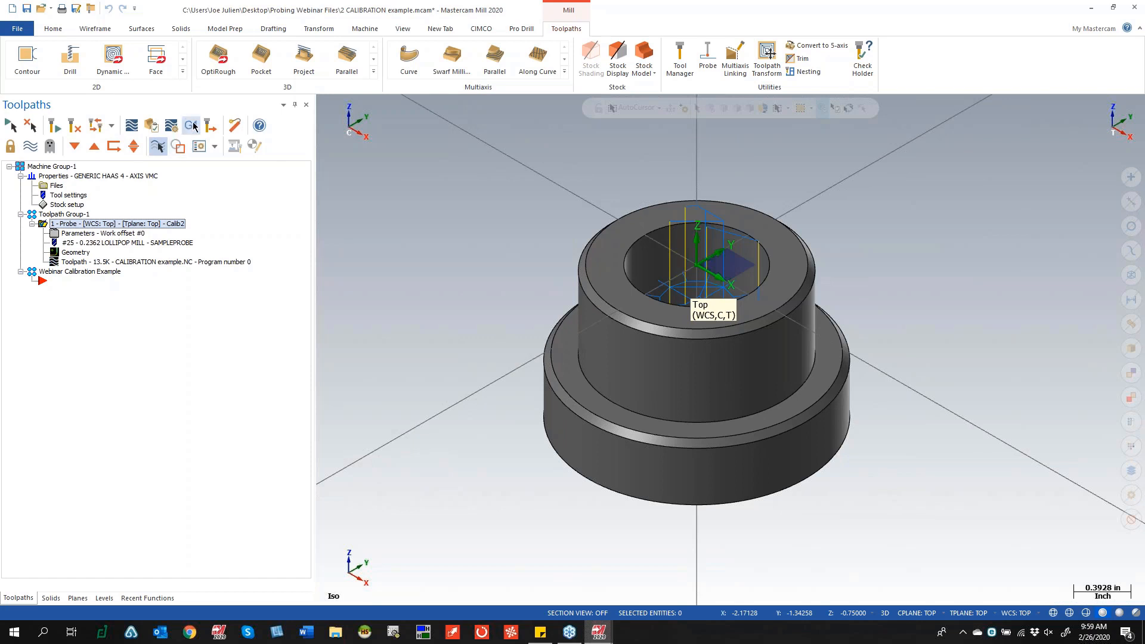
{"action": "left_click", "coordinate": [131, 125]}
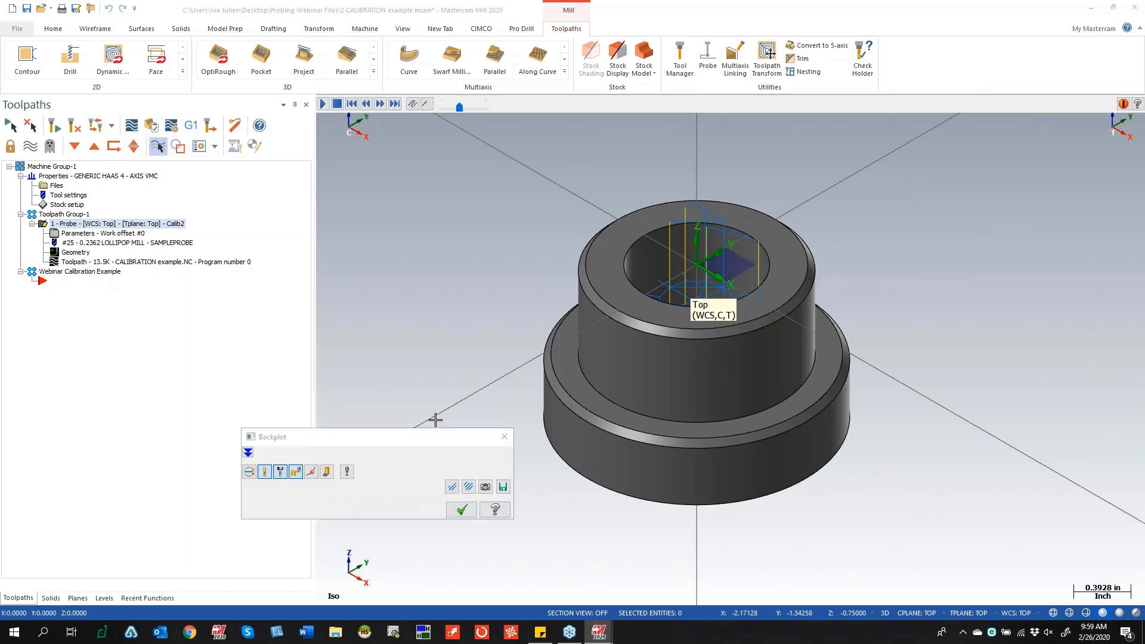
{"action": "scroll", "coordinate": [700, 513], "scroll_direction": "down", "scroll_amount": 2}
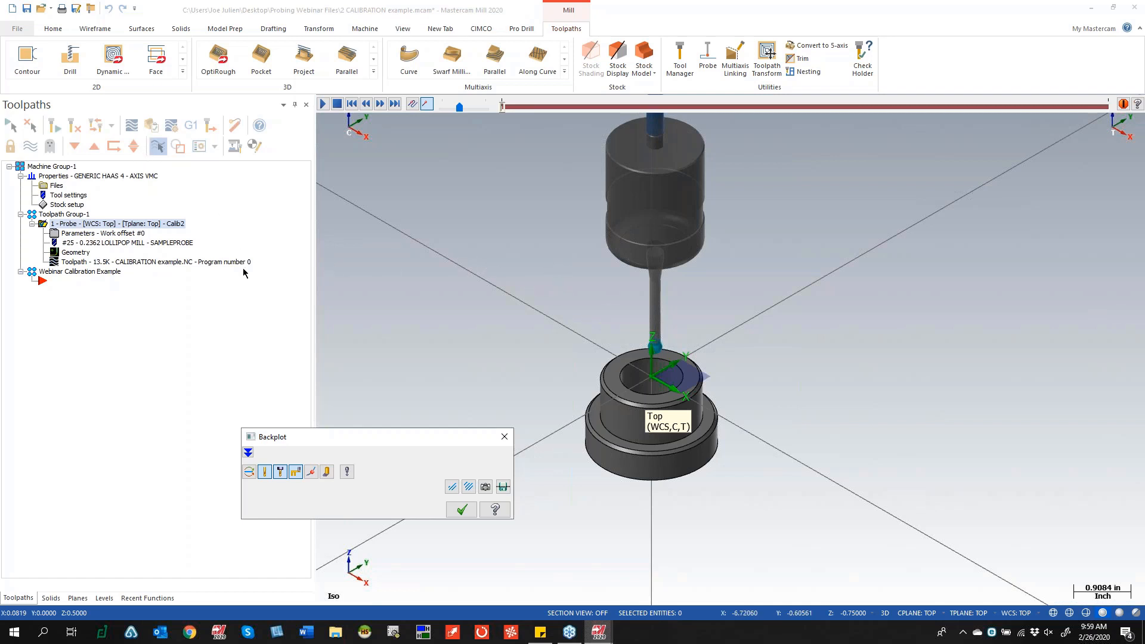
{"action": "left_click_drag", "start_coordinate": [382, 437], "coordinate": [418, 240]}
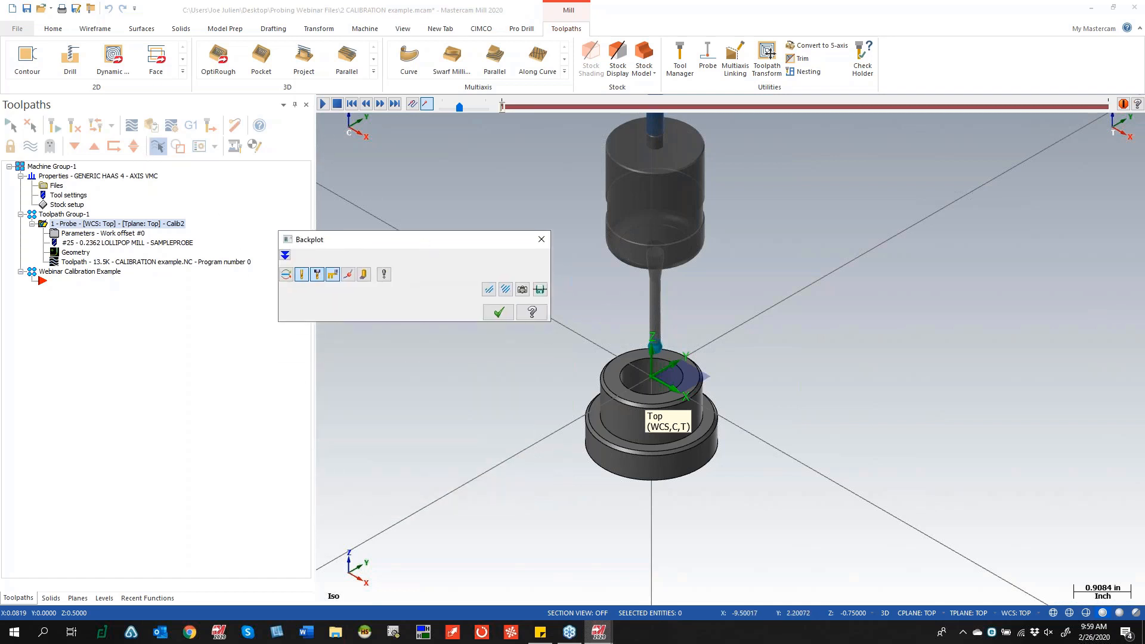
{"action": "left_click", "coordinate": [323, 104]}
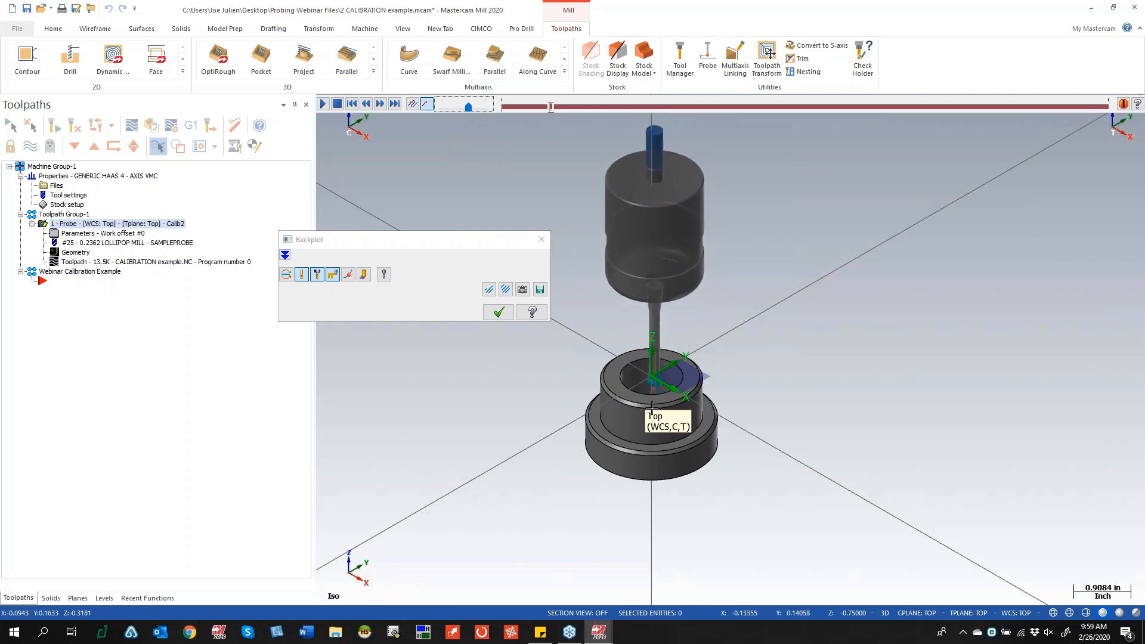
{"action": "scroll", "coordinate": [658, 364], "scroll_direction": "up", "scroll_amount": 5}
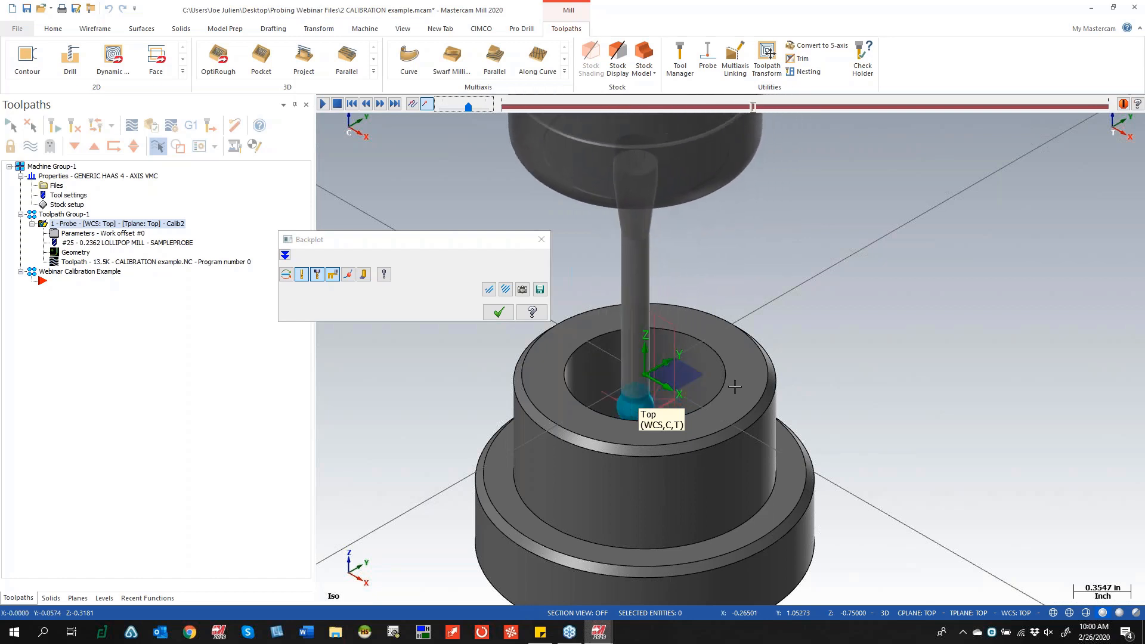
{"action": "left_click_drag", "start_coordinate": [469, 107], "coordinate": [484, 108]}
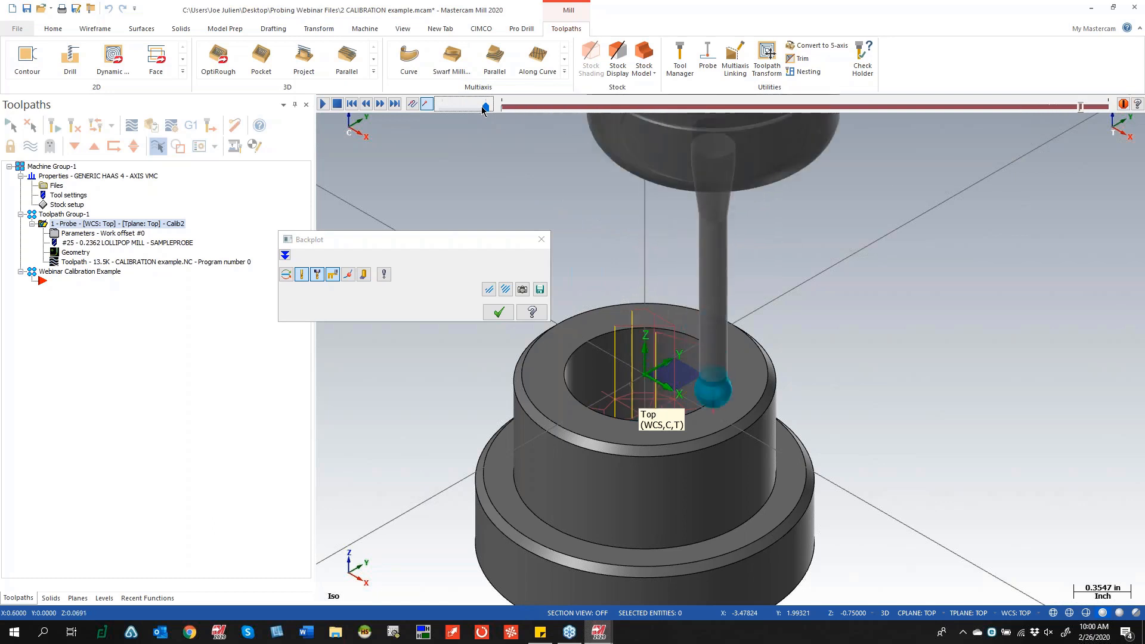
{"action": "left_click", "coordinate": [542, 240]}
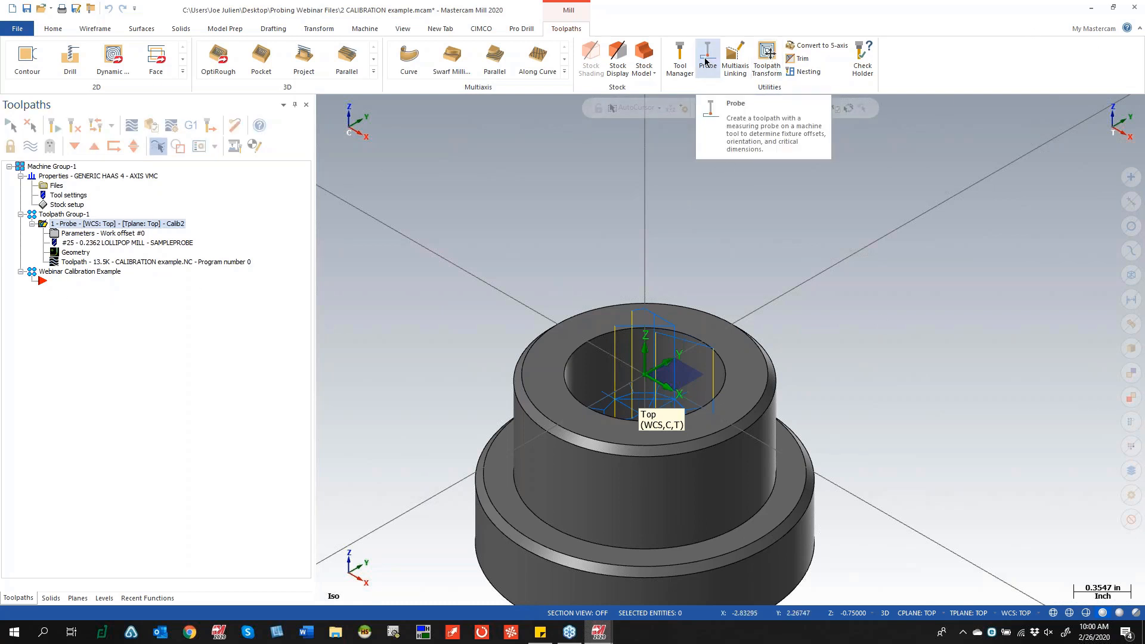
- Create a new probe toolpath in the Webinar Calibration Example group and add a probe calibration cycle to it
{"action": "left_click", "coordinate": [706, 57]}
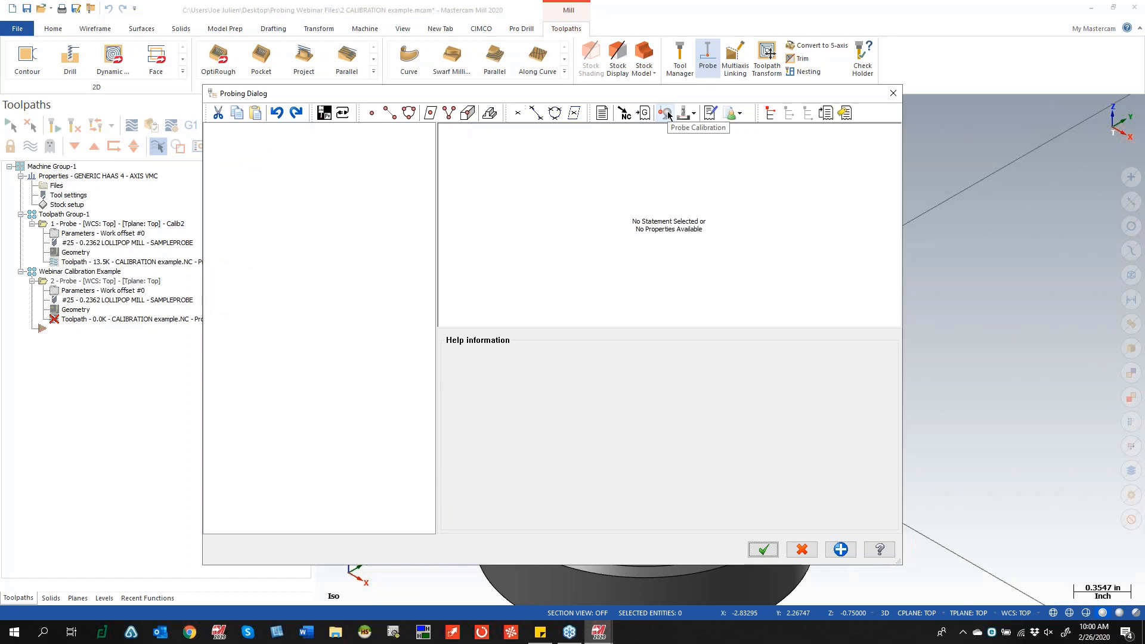
{"action": "left_click", "coordinate": [666, 113]}
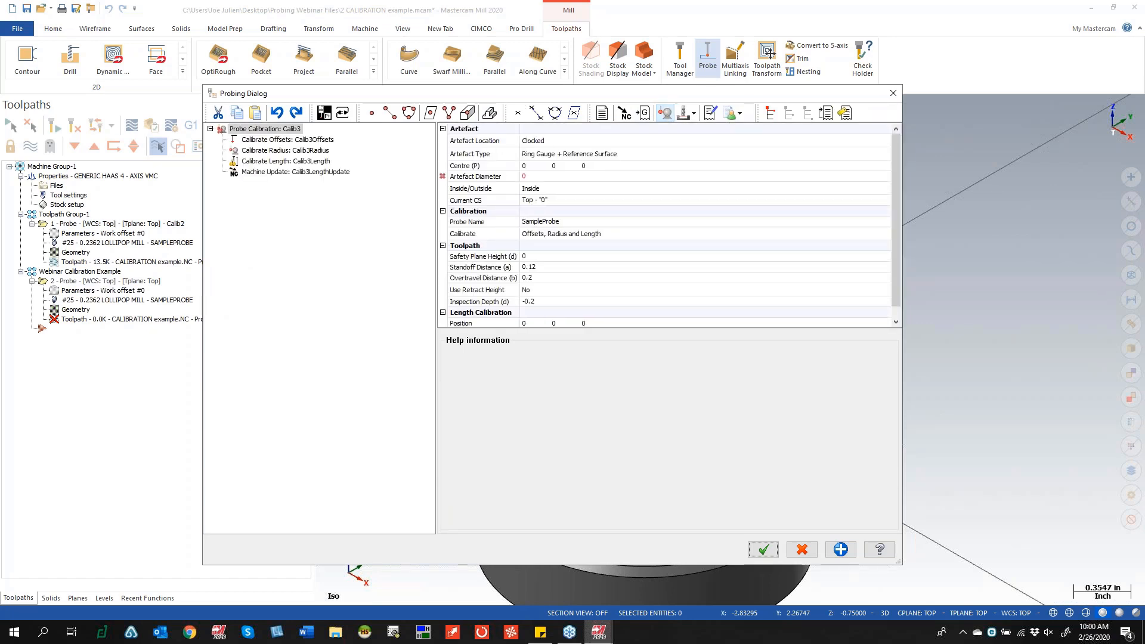
- Review the help for the calibration's artefact settings: location, type, centre, diameter, inside/outside and current coordinate system
{"action": "left_click", "coordinate": [565, 142]}
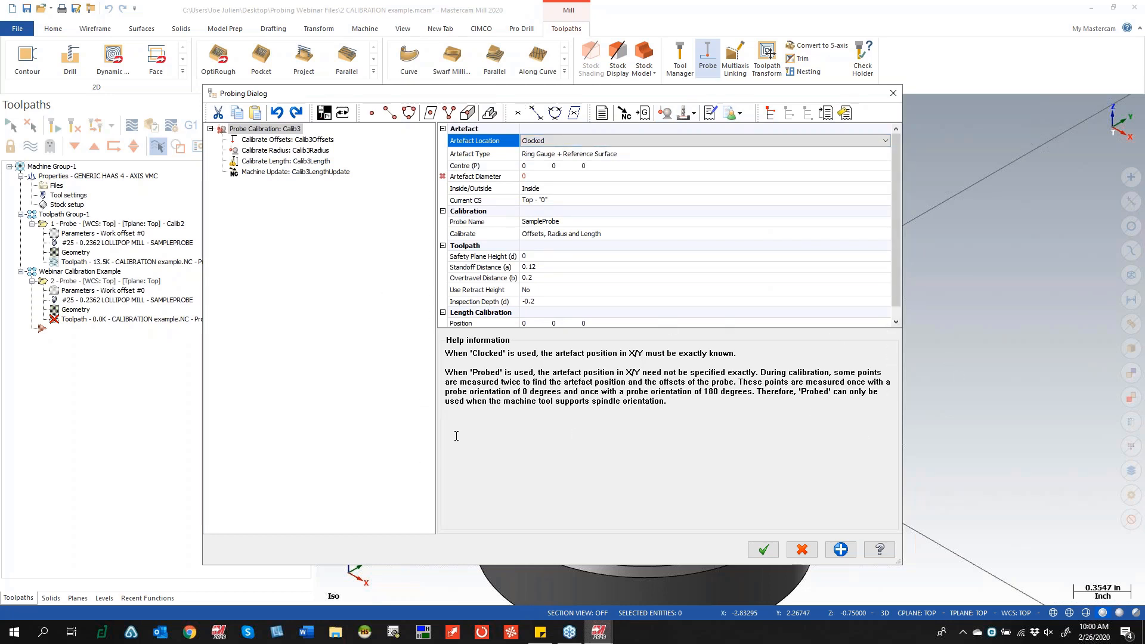
{"action": "left_click", "coordinate": [541, 155]}
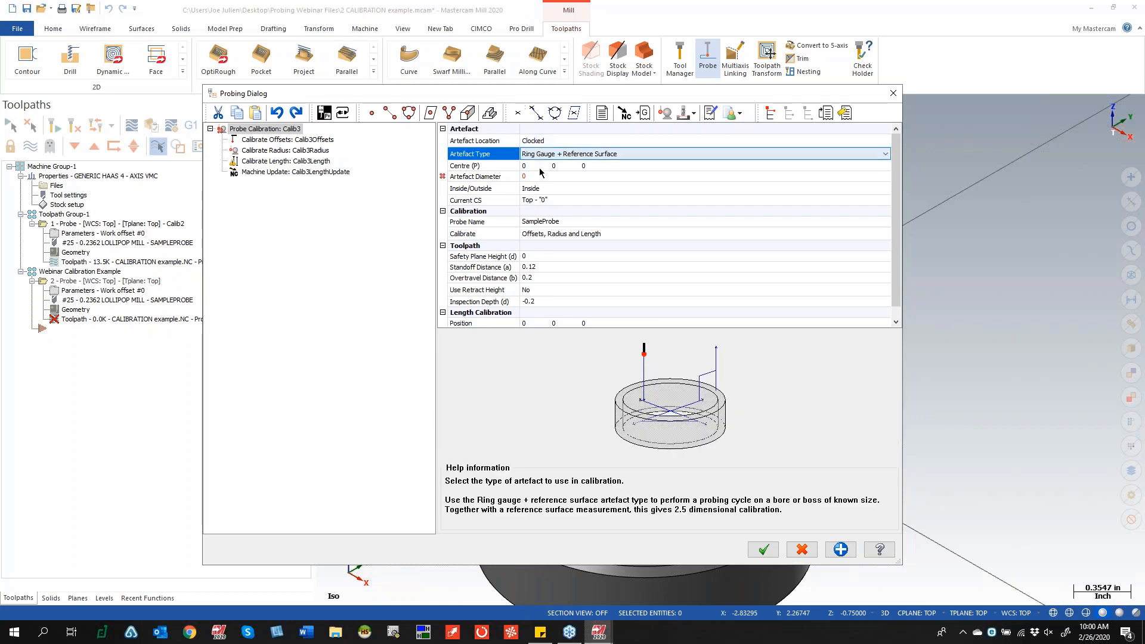
{"action": "left_click", "coordinate": [539, 167]}
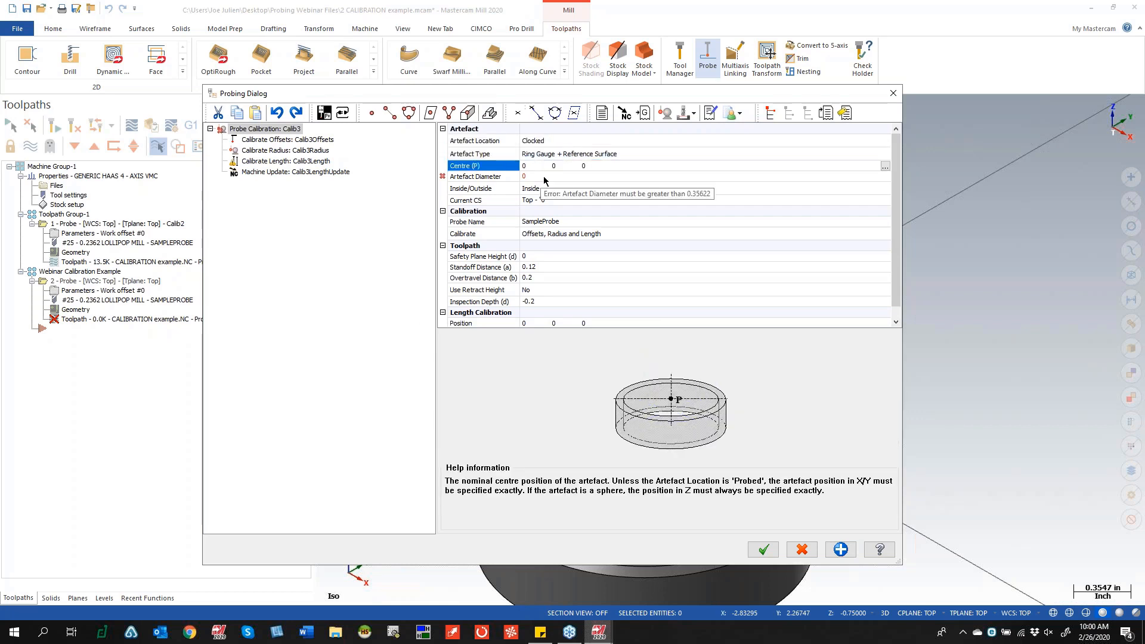
{"action": "left_click", "coordinate": [545, 178]}
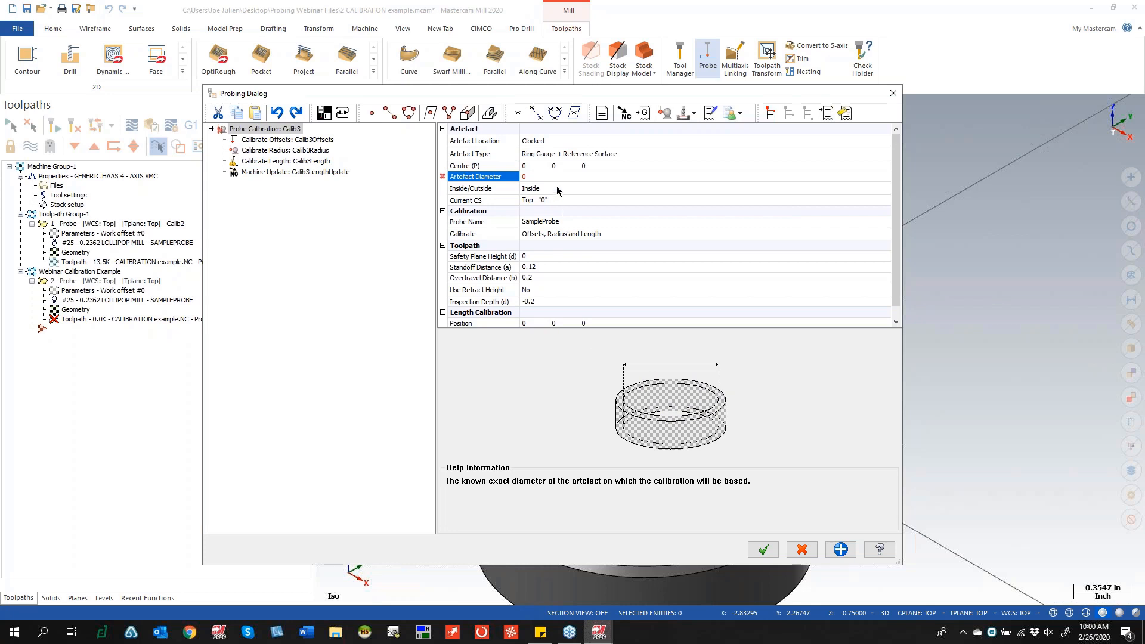
{"action": "left_click", "coordinate": [558, 189]}
{"action": "left_click", "coordinate": [567, 201]}
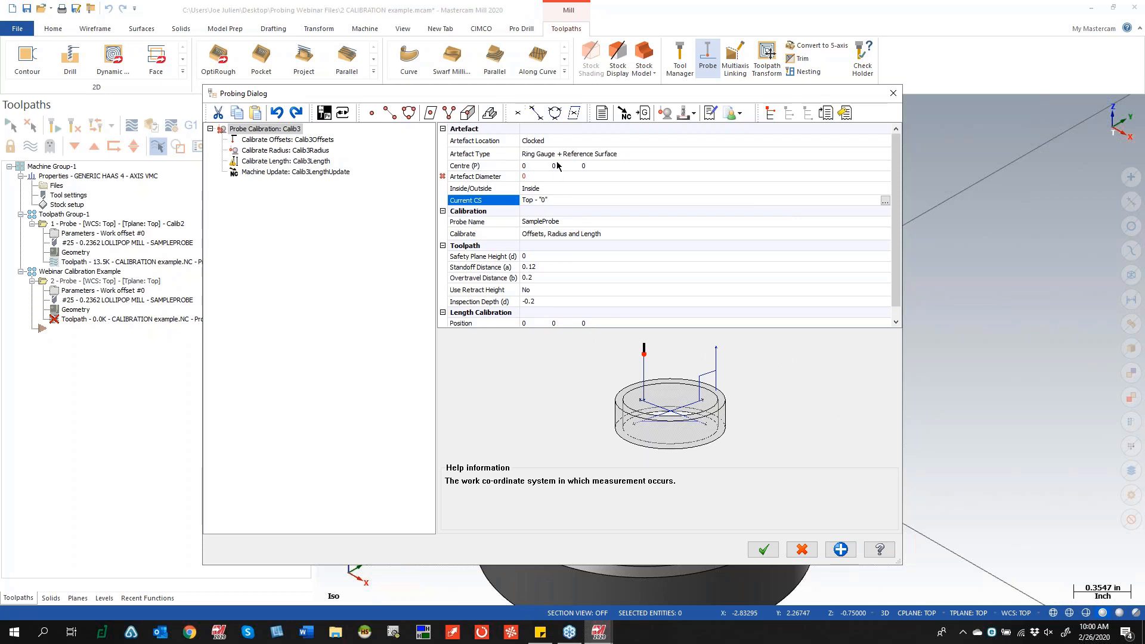
{"action": "left_click", "coordinate": [635, 167]}
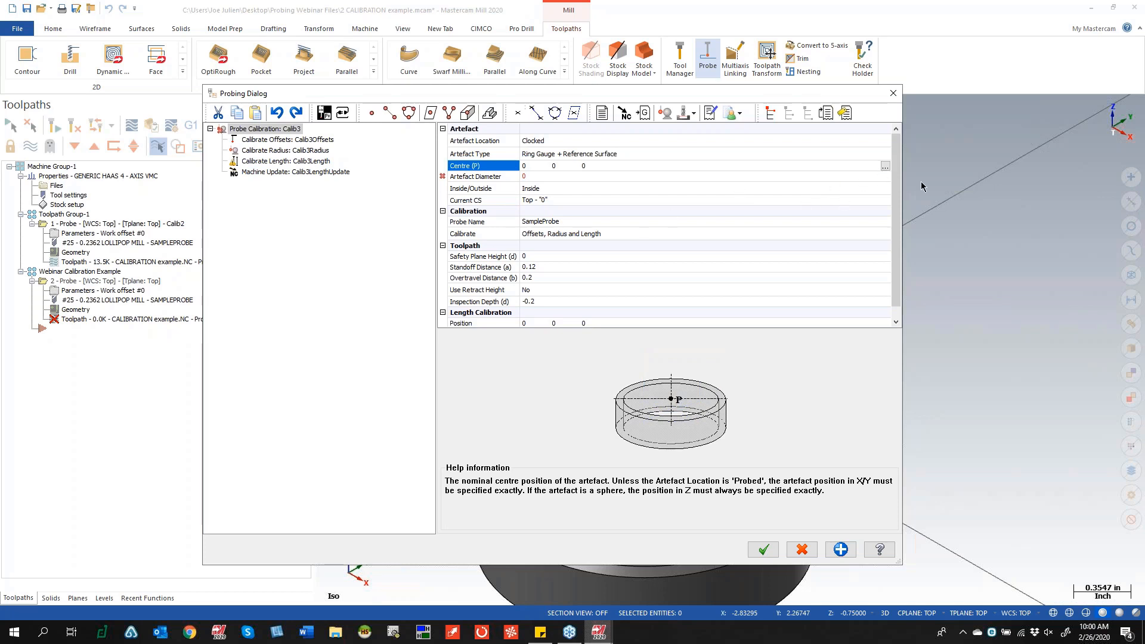
- Set the artefact location to Probed and read the help text on the Clocked and Probed methods
{"action": "left_click", "coordinate": [571, 139]}
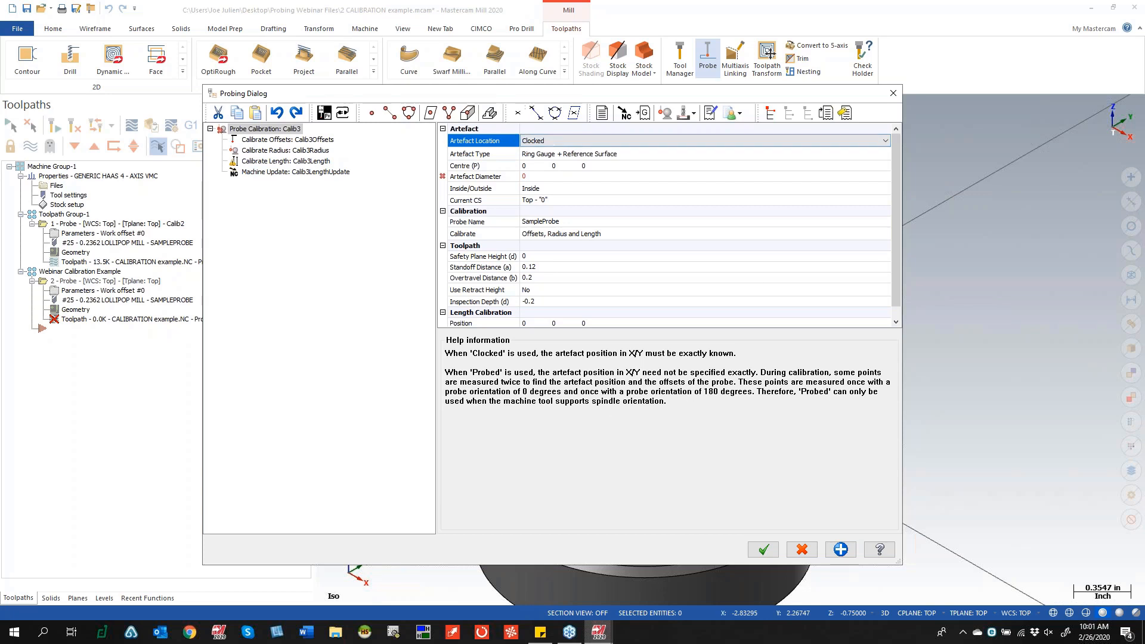
{"action": "left_click", "coordinate": [623, 143]}
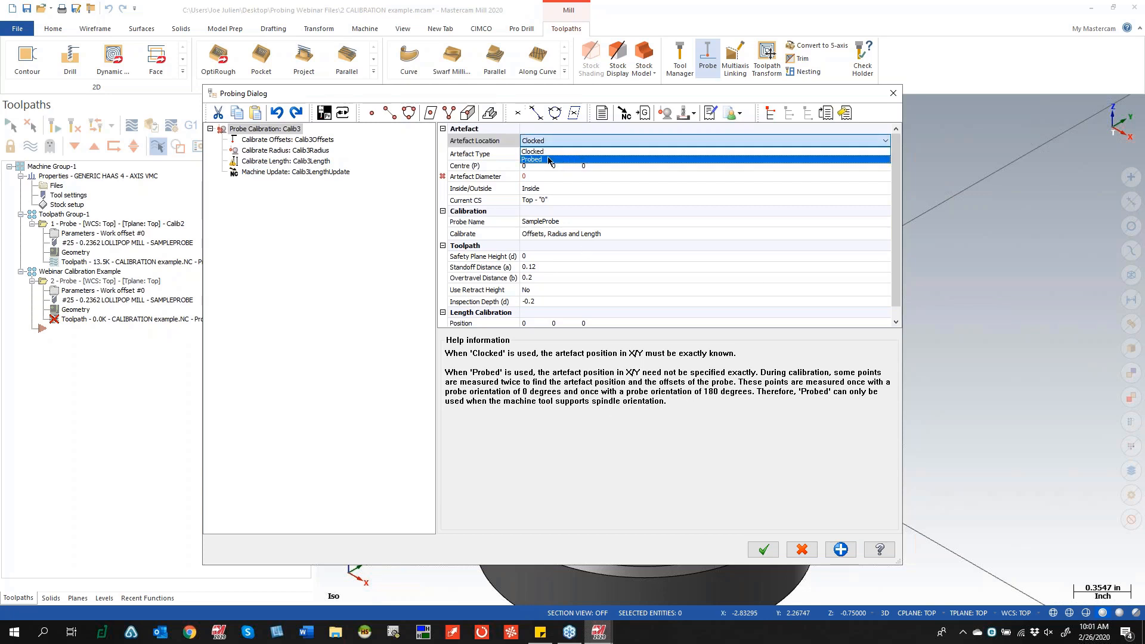
{"action": "left_click", "coordinate": [581, 160]}
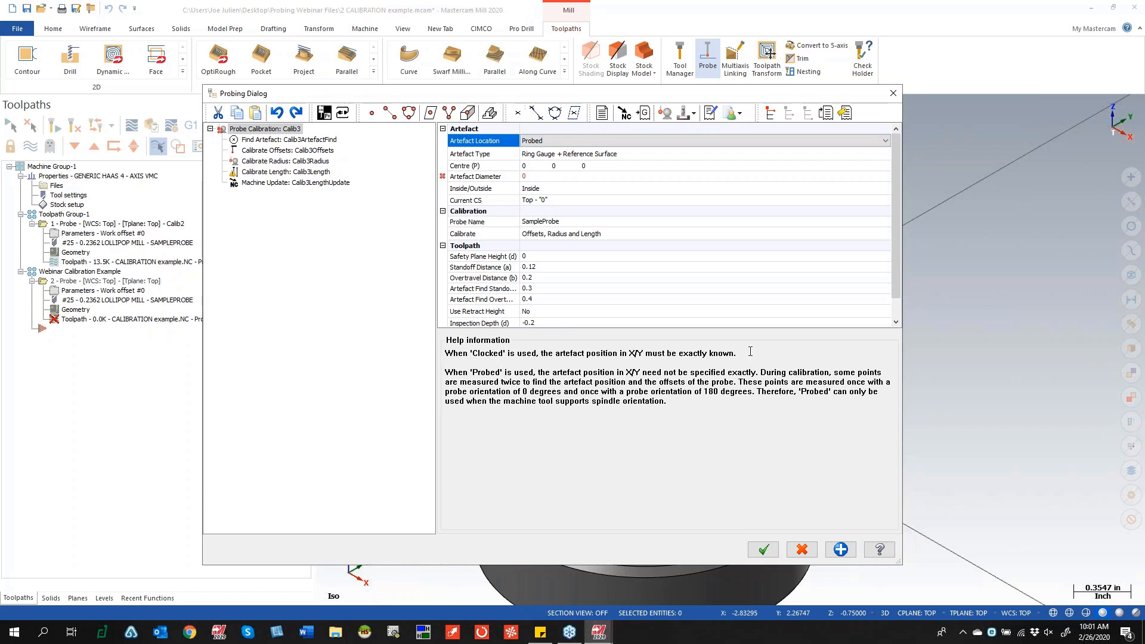
{"action": "left_click_drag", "start_coordinate": [742, 352], "coordinate": [585, 343]}
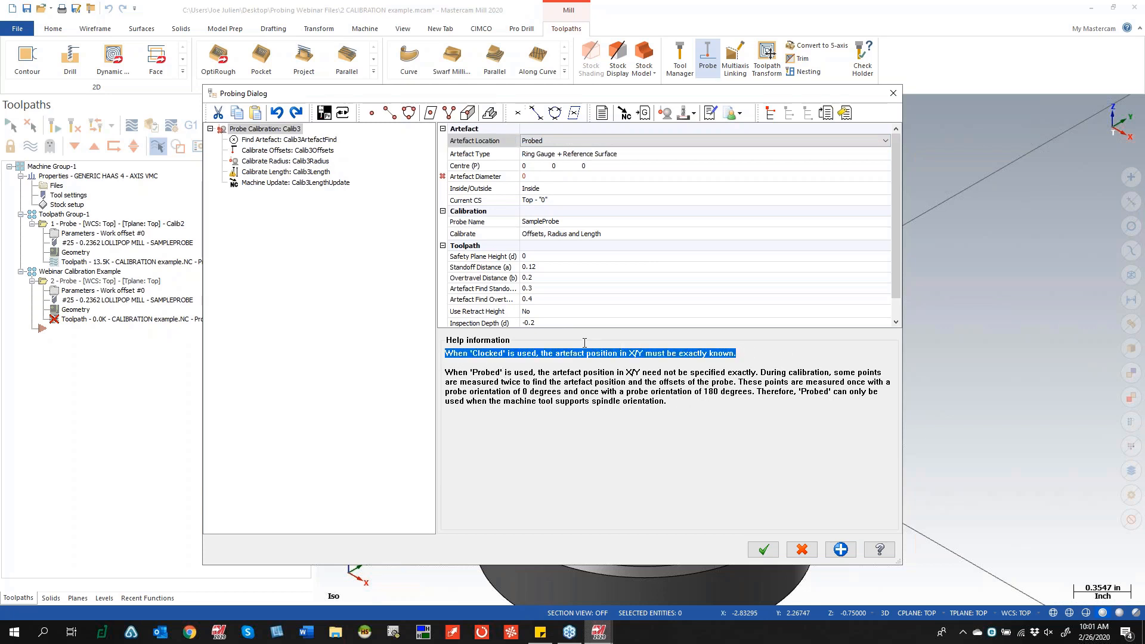
{"action": "left_click", "coordinate": [627, 356]}
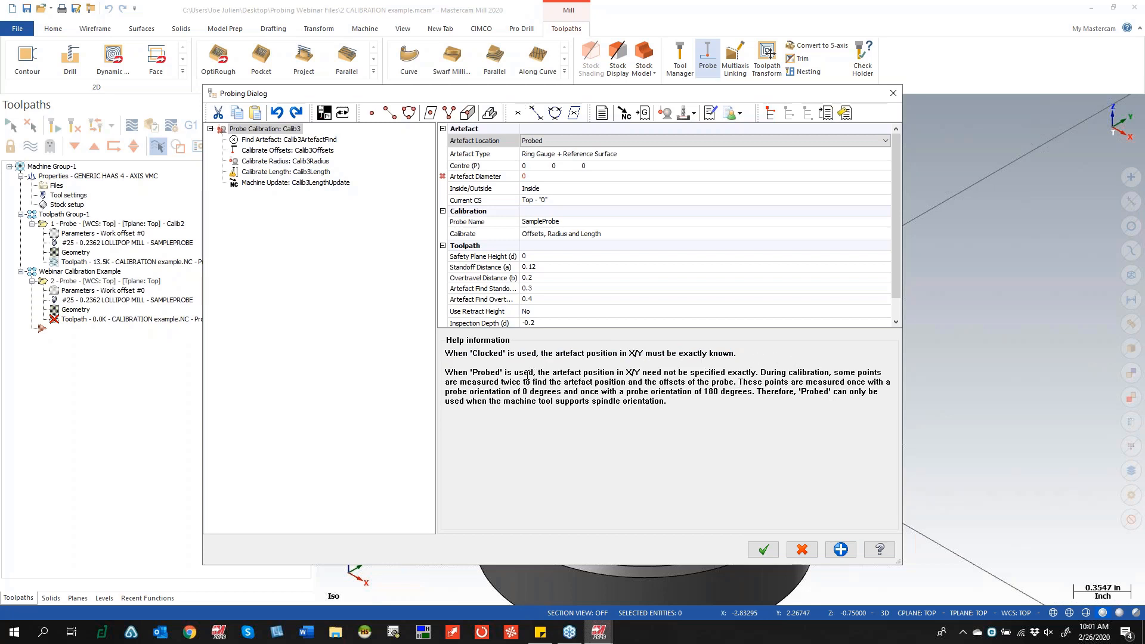
- Look through the available artefact types, keeping Ring Gauge + Reference Surface
{"action": "left_click", "coordinate": [511, 144]}
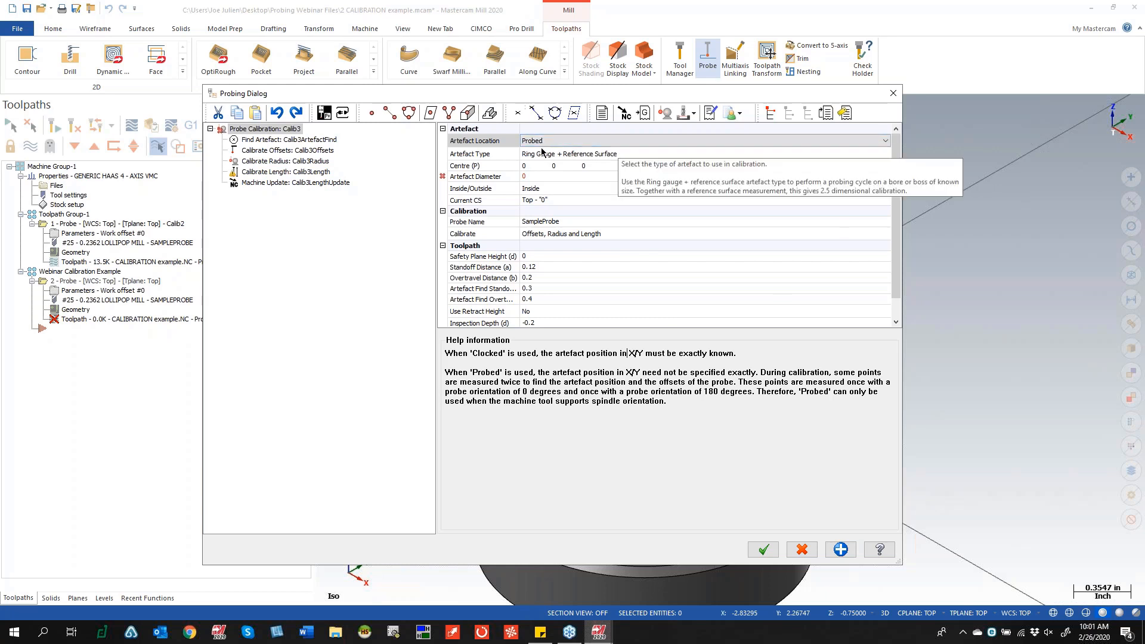
{"action": "left_click", "coordinate": [634, 155]}
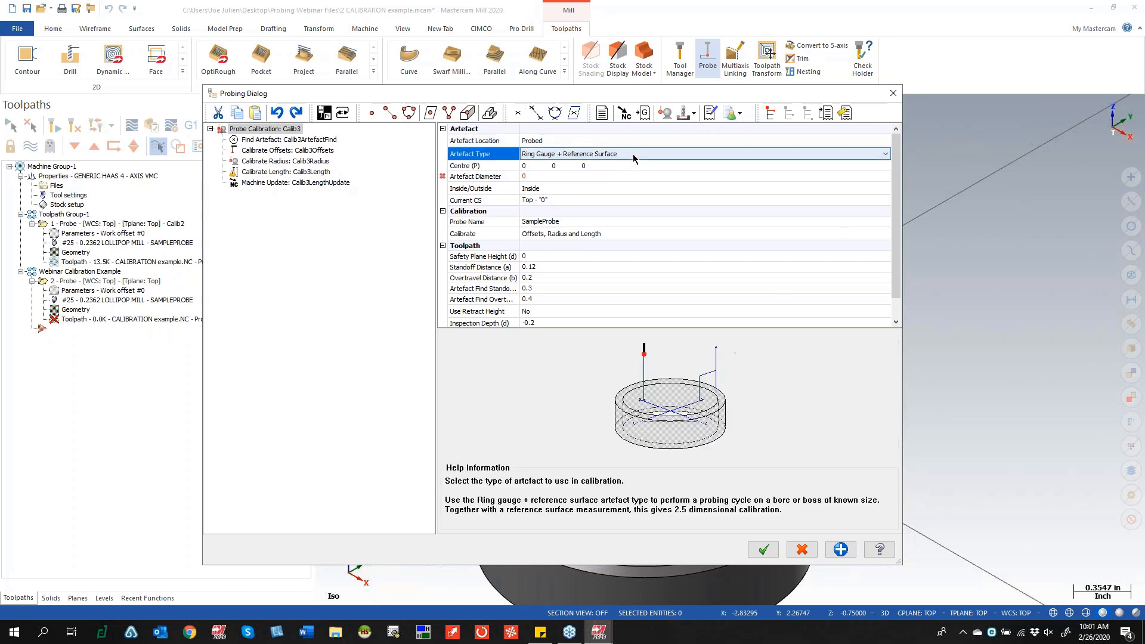
{"action": "left_click", "coordinate": [553, 157]}
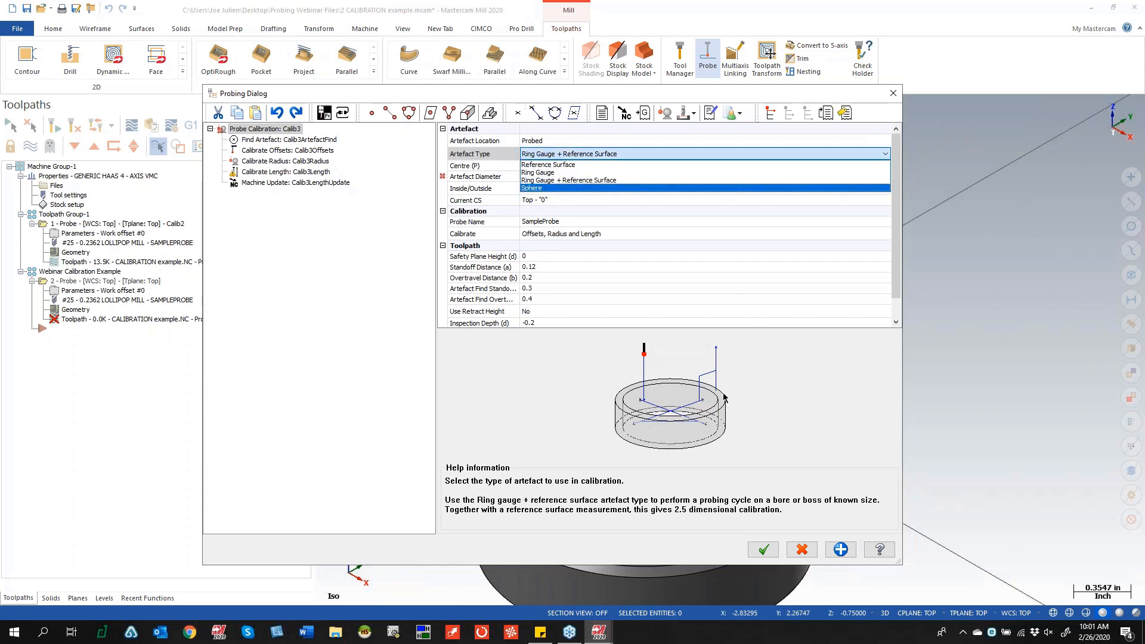
{"action": "left_click", "coordinate": [398, 266]}
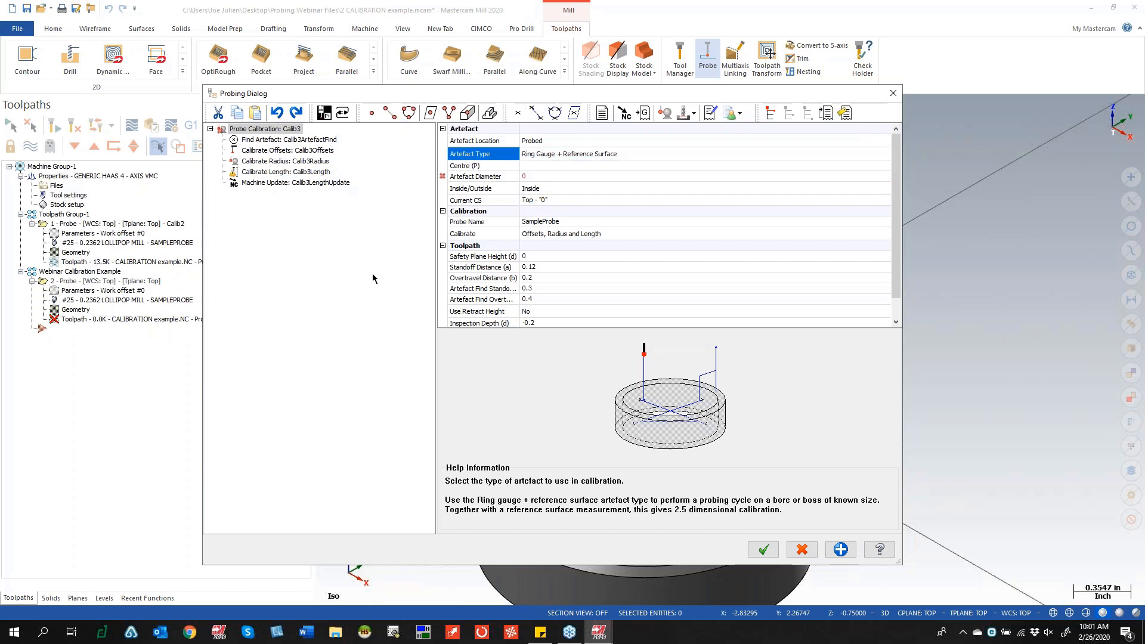
- Pick the WCS origin in the middle of the ring's bore as the artefact centre
{"action": "left_click", "coordinate": [560, 171]}
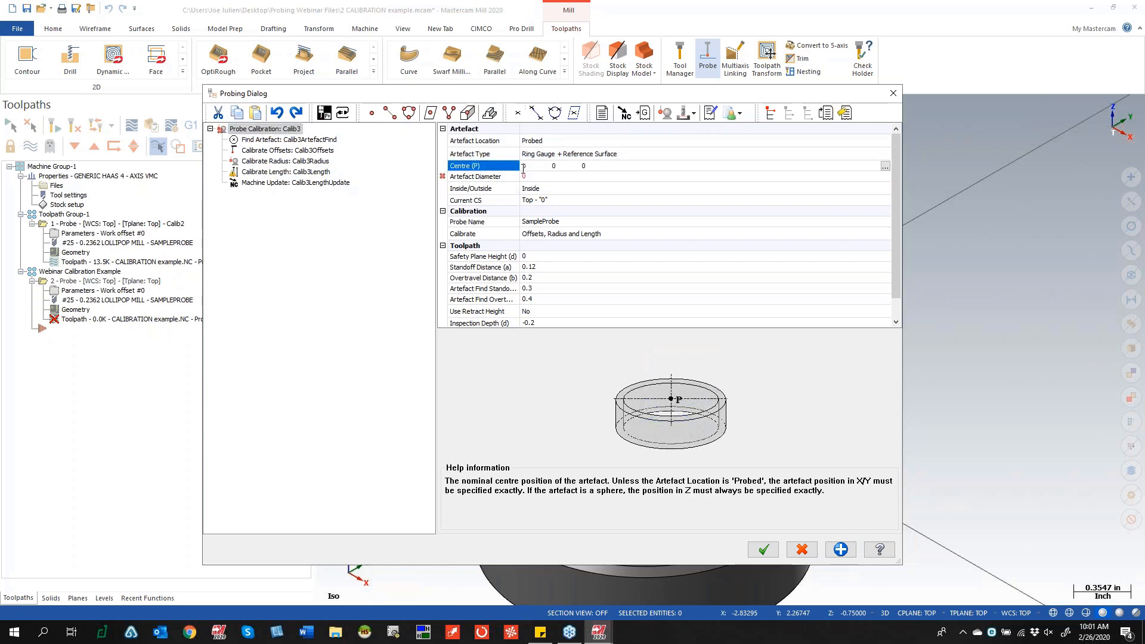
{"action": "left_click", "coordinate": [886, 167]}
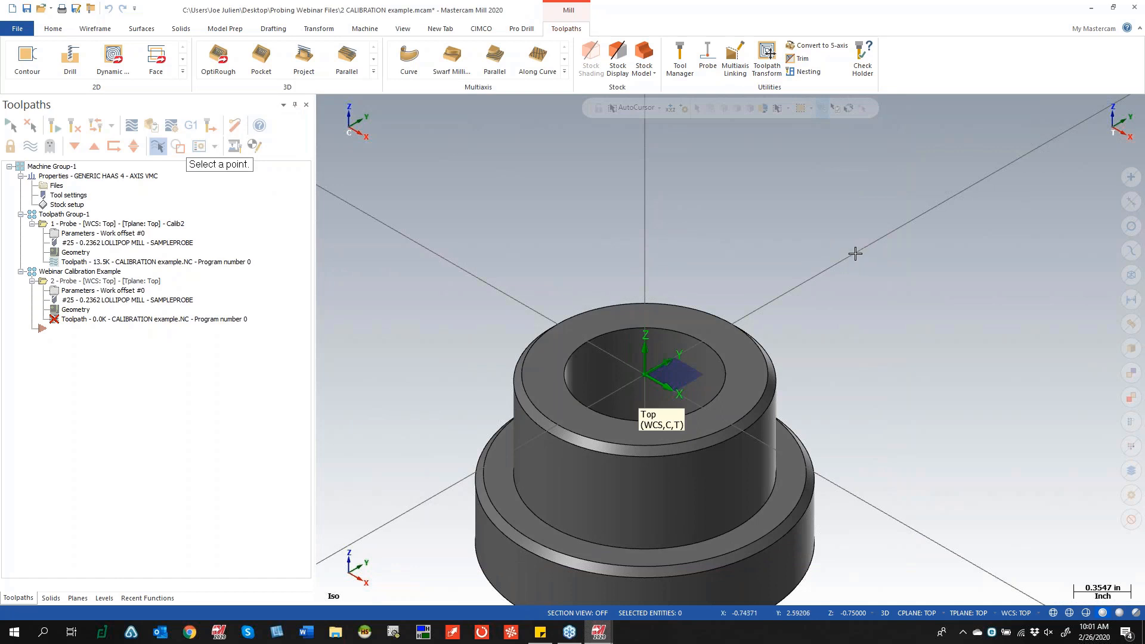
{"action": "scroll", "coordinate": [681, 291], "scroll_direction": "down", "scroll_amount": 1}
{"action": "scroll", "coordinate": [682, 291], "scroll_direction": "down", "scroll_amount": 1}
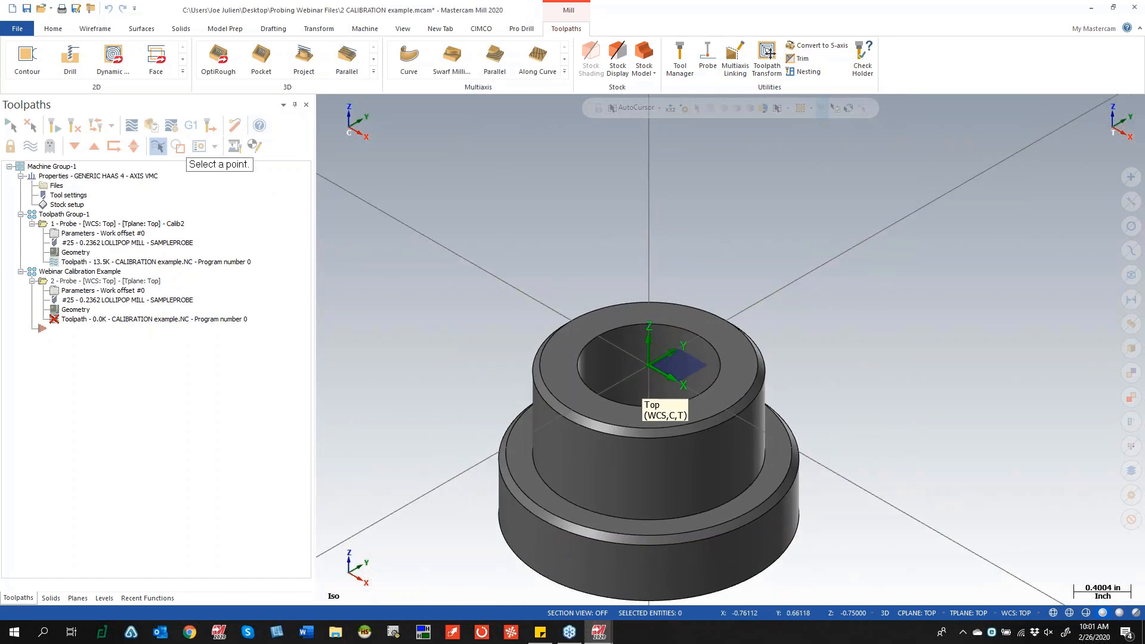
{"action": "left_click", "coordinate": [650, 369]}
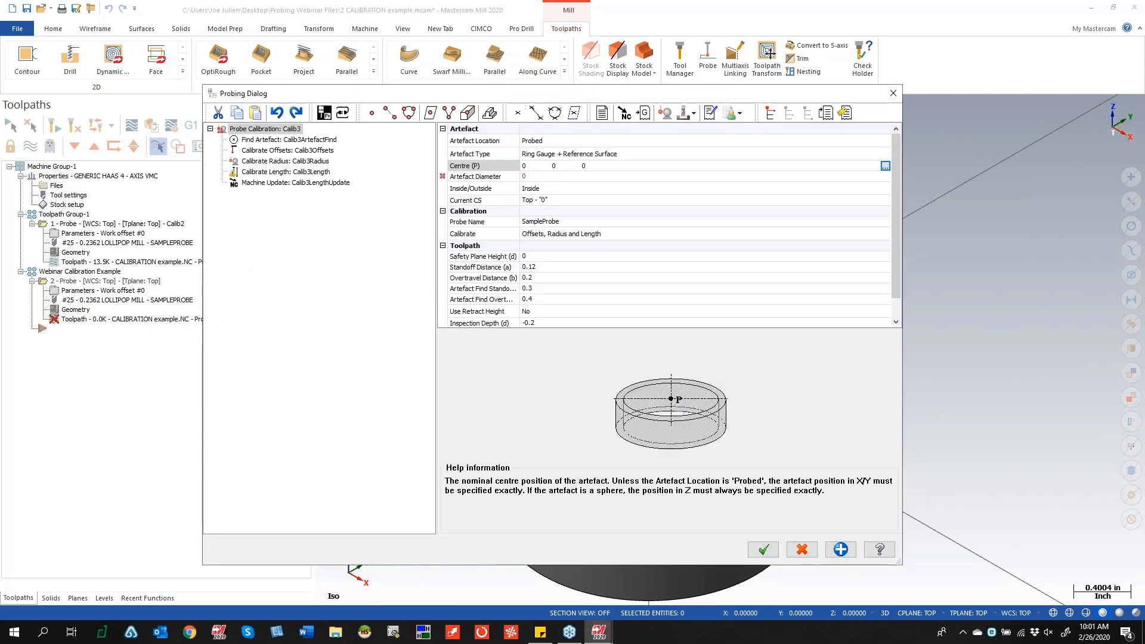
- Set the artefact diameter to 1 and check the Inside/Outside options, keeping Inside
{"action": "left_click", "coordinate": [527, 177]}
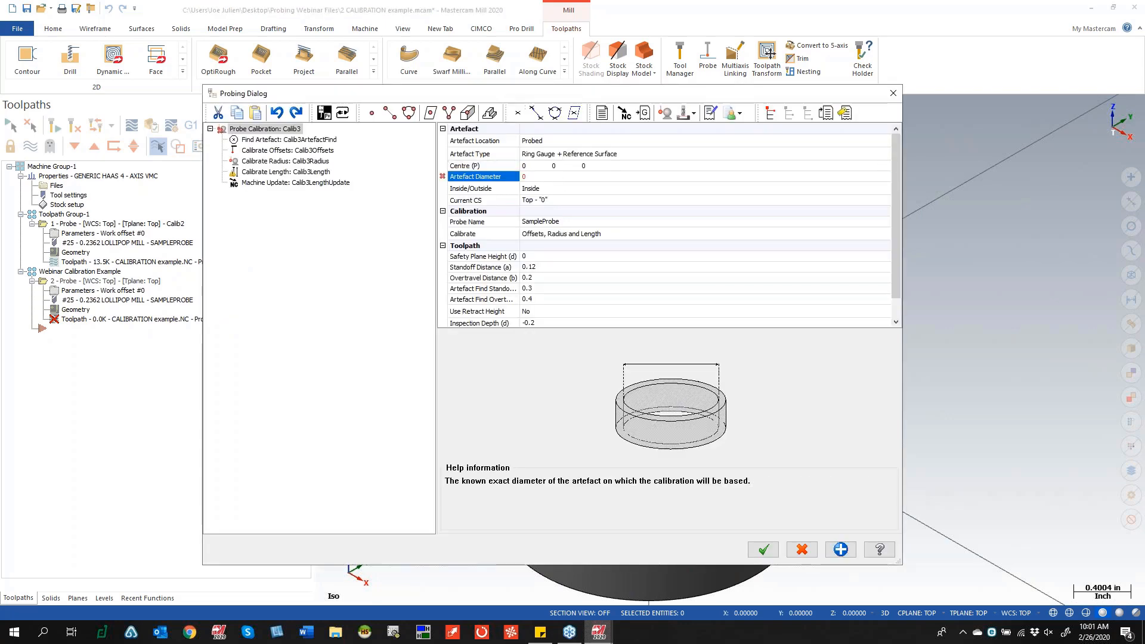
{"action": "left_click", "coordinate": [588, 177]}
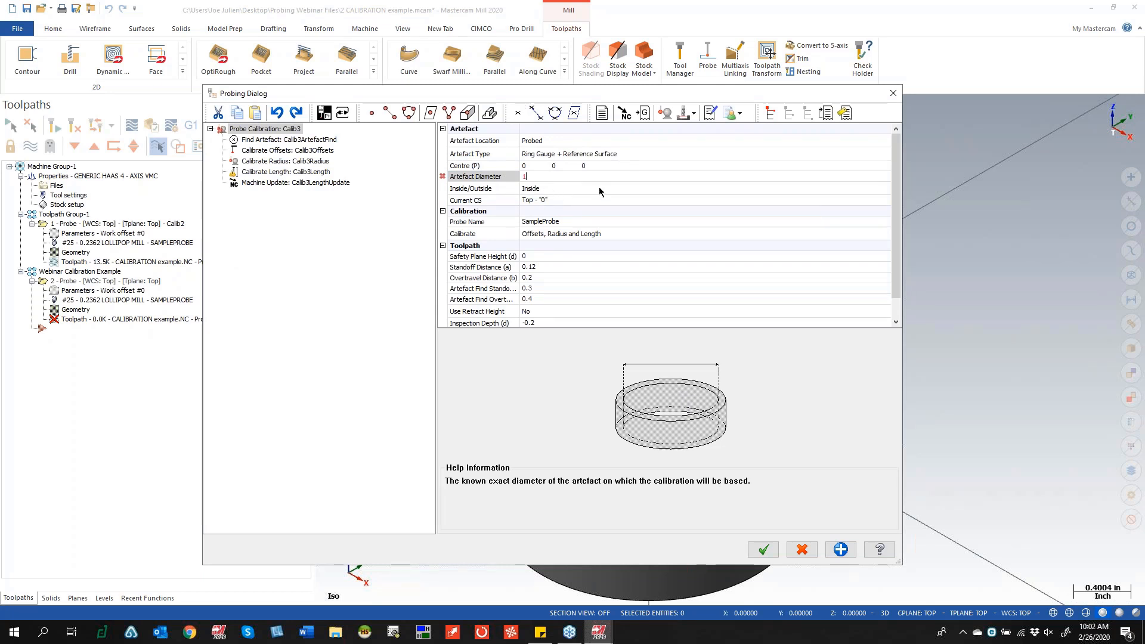
{"action": "left_click", "coordinate": [591, 190]}
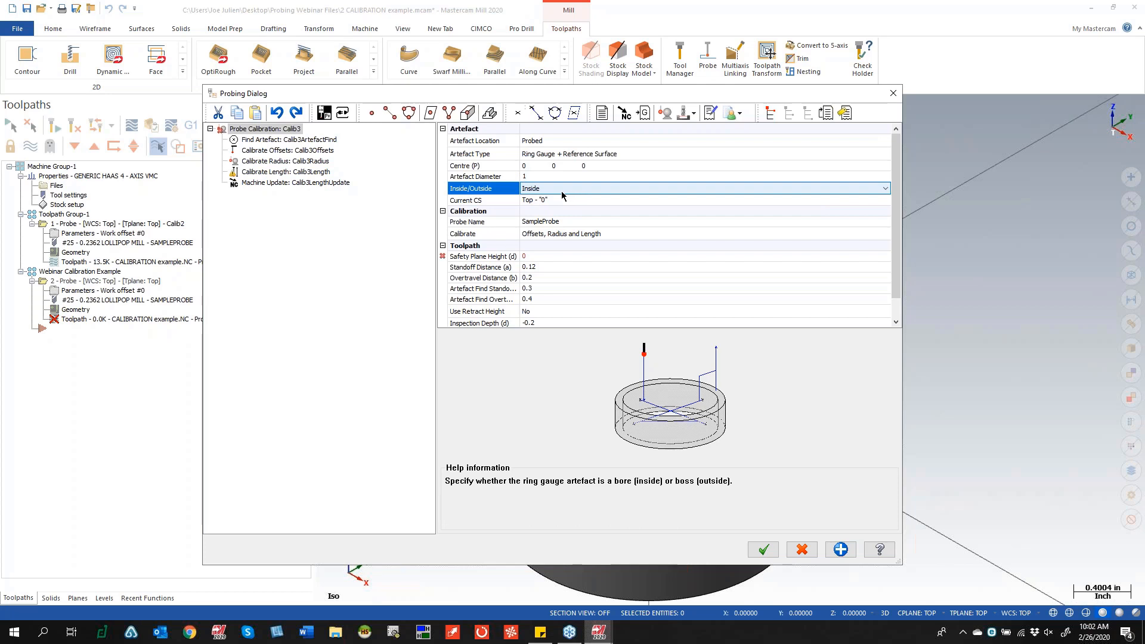
{"action": "left_click", "coordinate": [570, 189]}
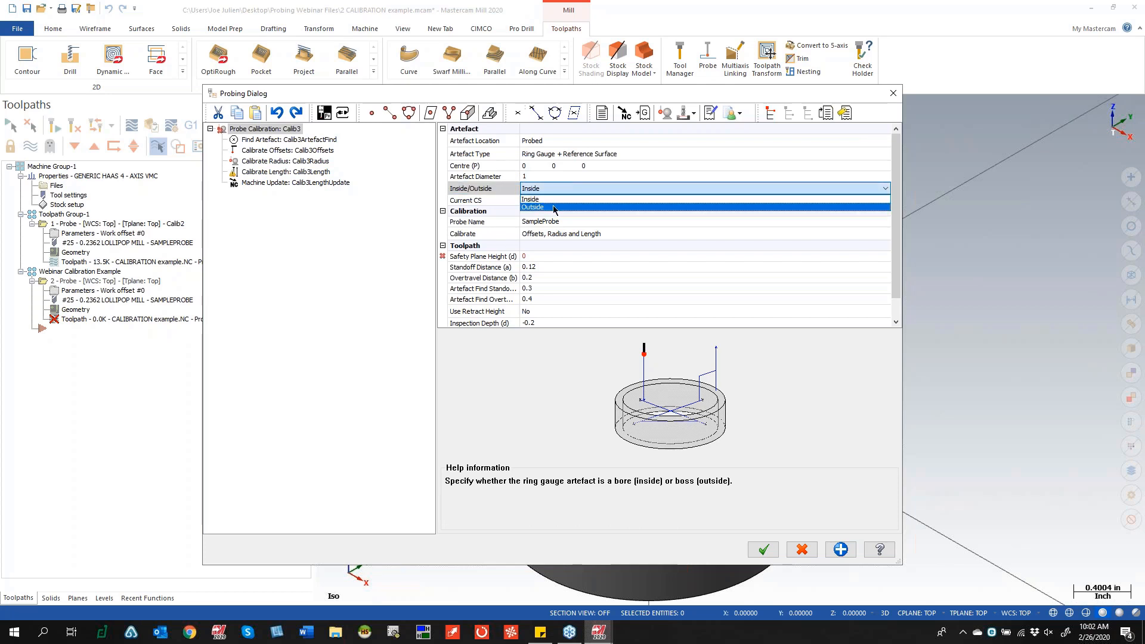
{"action": "left_click", "coordinate": [701, 258]}
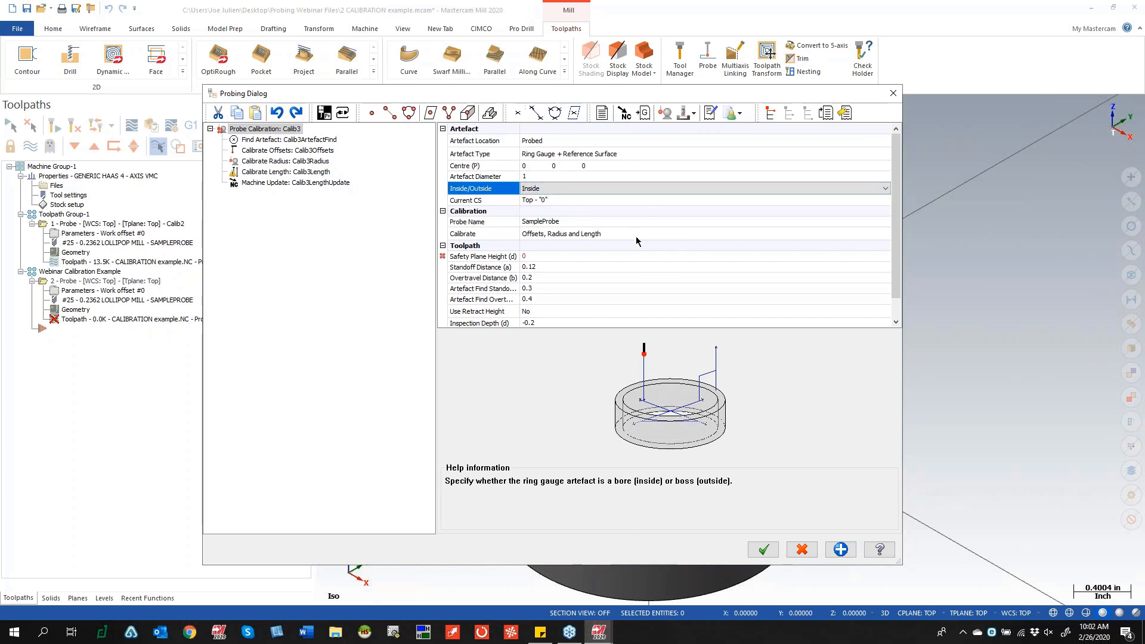
- Set the calibration toolpath's safety plane height to 0.5
{"action": "left_click", "coordinate": [625, 221]}
{"action": "left_click", "coordinate": [576, 257]}
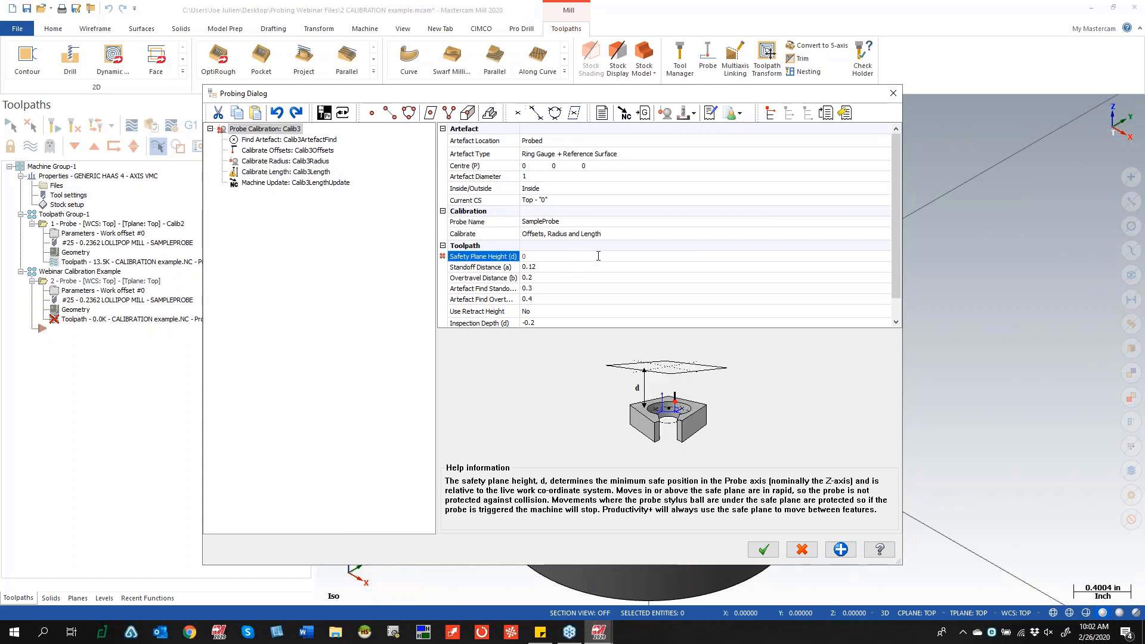
{"action": "left_click", "coordinate": [599, 256]}
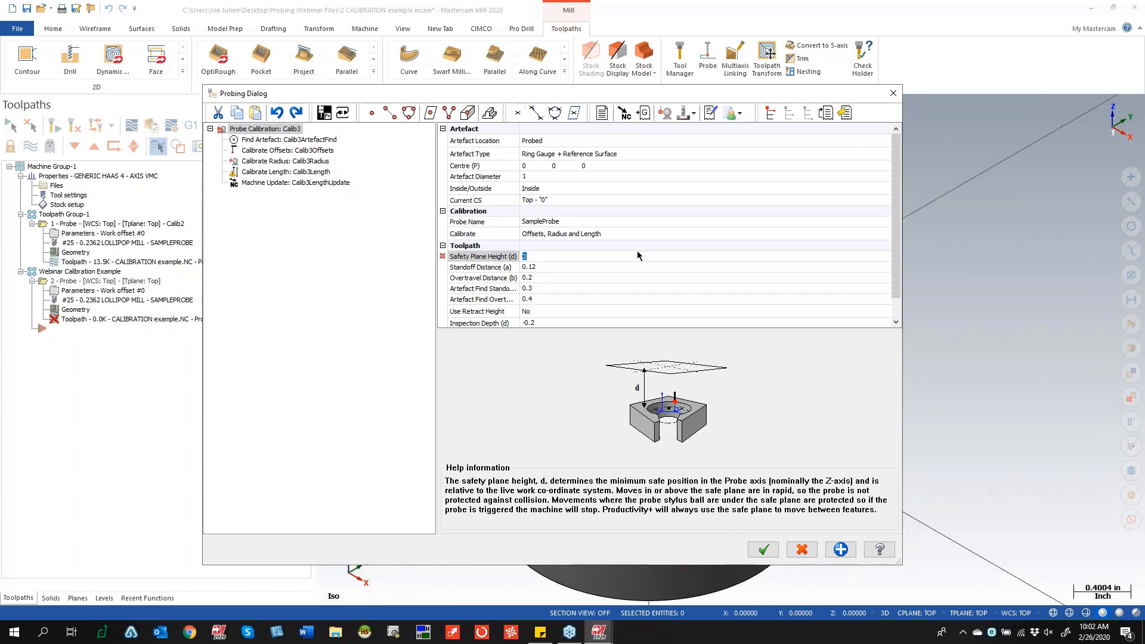
{"action": "type", "text": ".5"}
{"action": "left_click", "coordinate": [560, 268]}
- Examine the help for the length calibration position, safety plane height, standoff and overtravel distances, artefact find standoff and artefact type
{"action": "scroll", "coordinate": [555, 251], "scroll_direction": "down", "scroll_amount": 2}
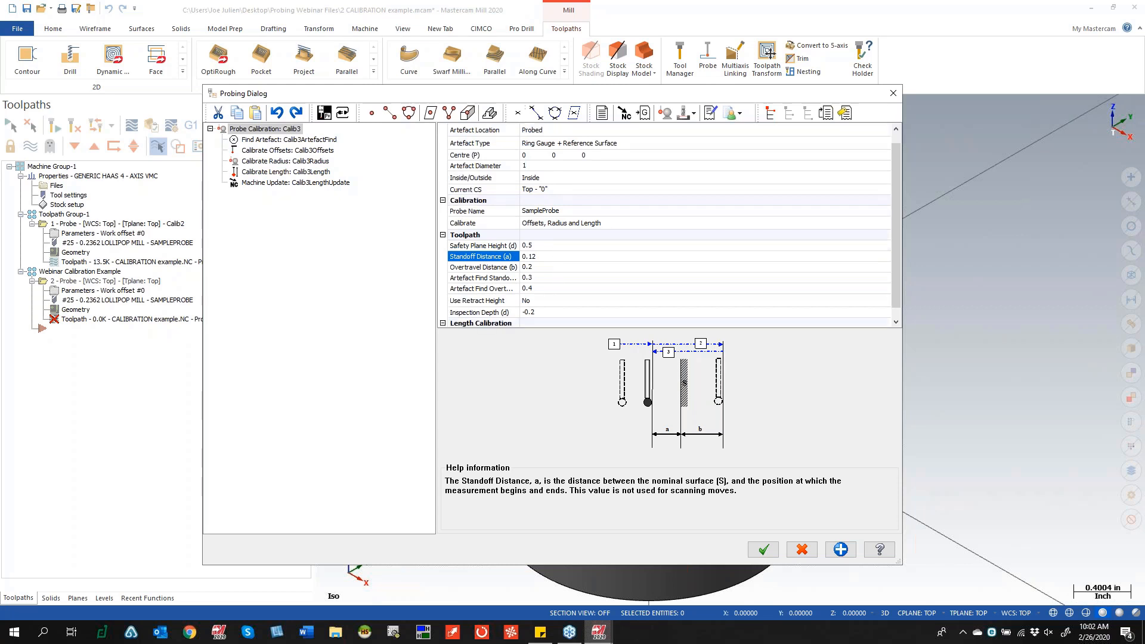
{"action": "left_click", "coordinate": [607, 322]}
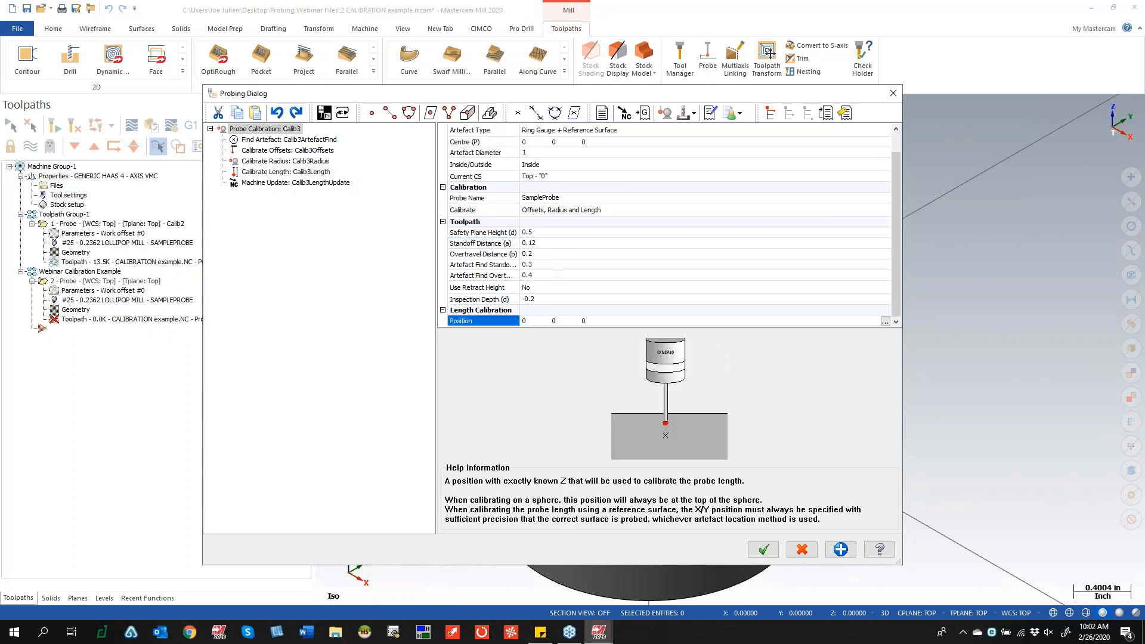
{"action": "left_click", "coordinate": [550, 231]}
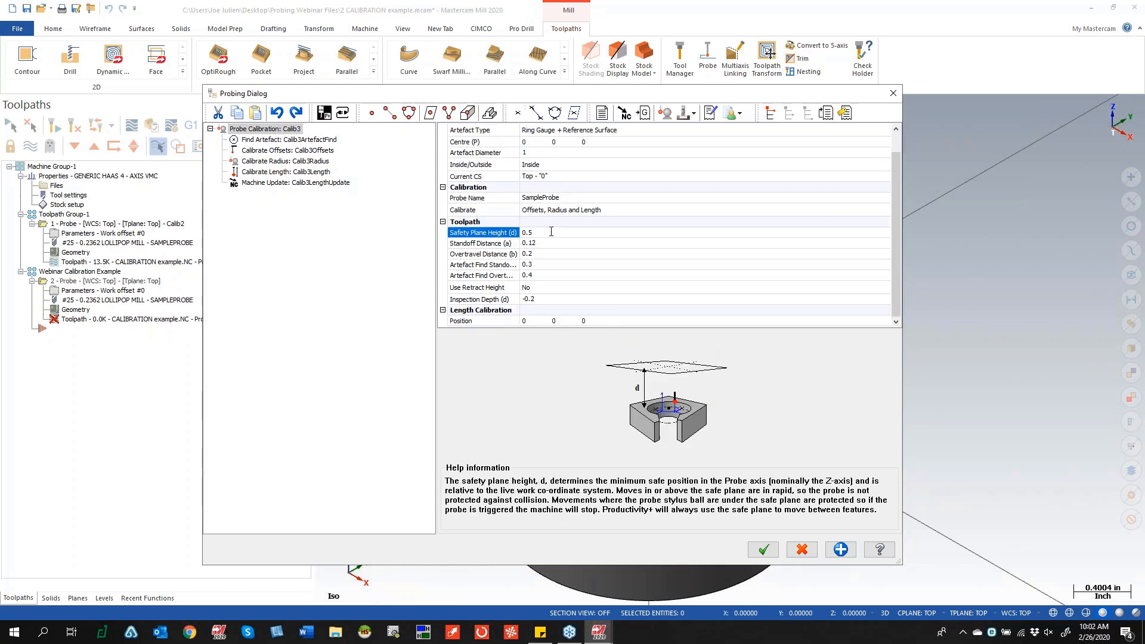
{"action": "left_click", "coordinate": [552, 243]}
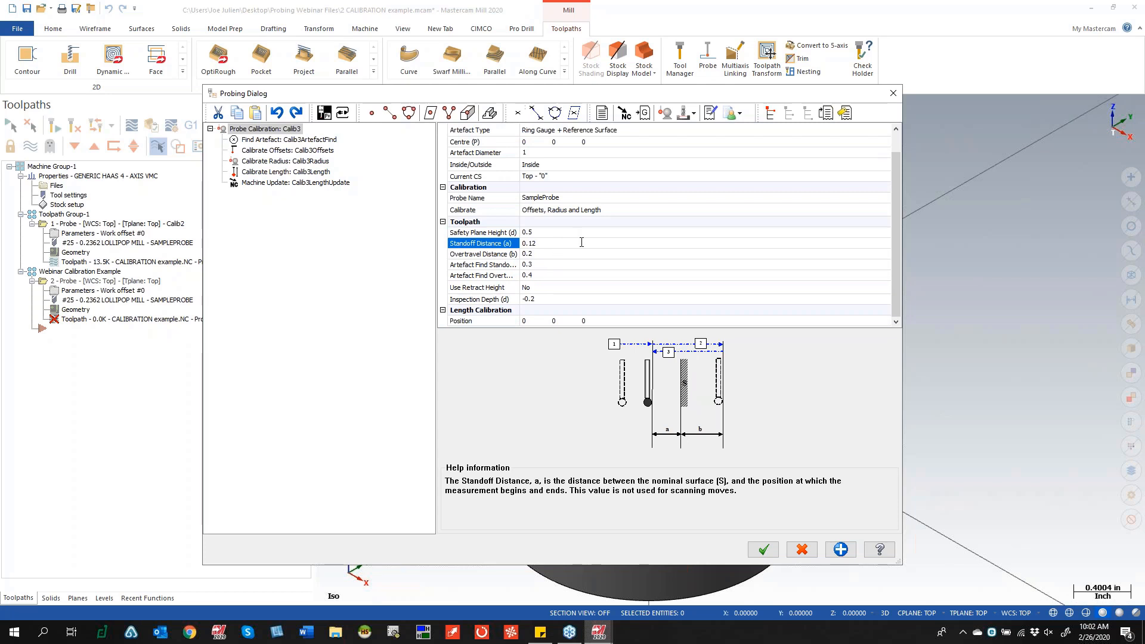
{"action": "mouse_move", "coordinate": [538, 216]}
{"action": "left_click", "coordinate": [757, 491]}
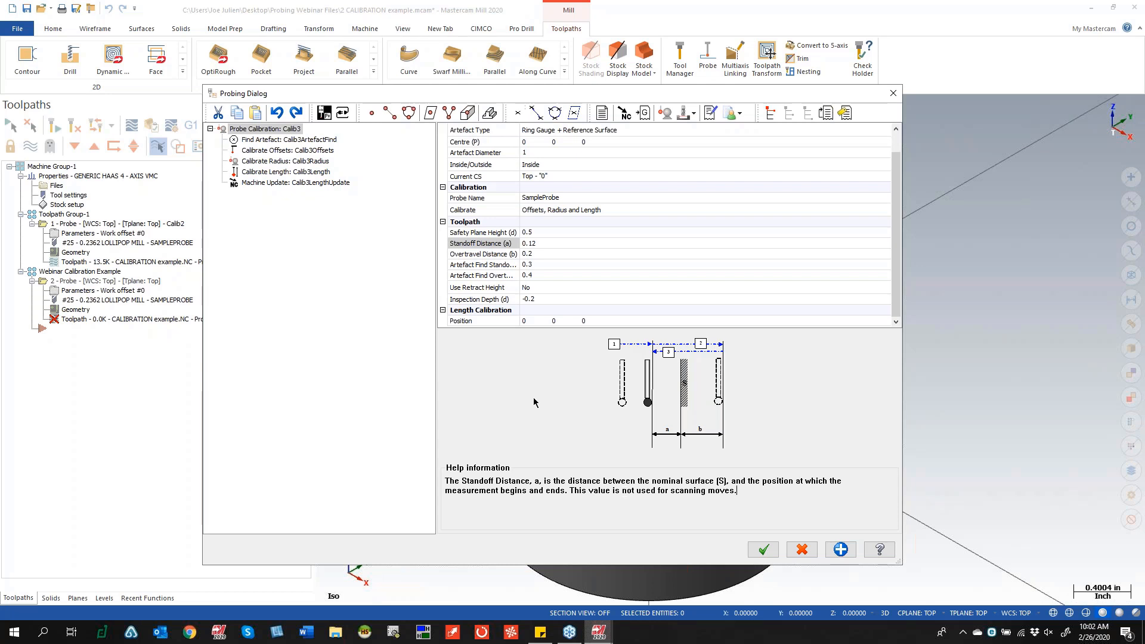
{"action": "left_click", "coordinate": [542, 253]}
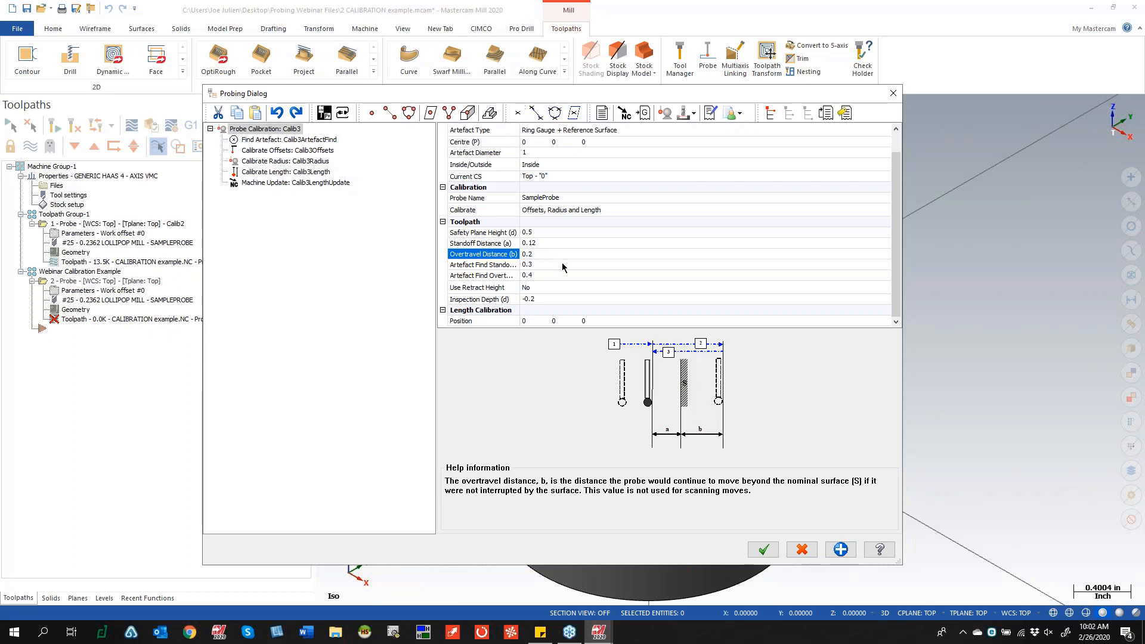
{"action": "left_click", "coordinate": [562, 265]}
{"action": "left_click", "coordinate": [522, 130]}
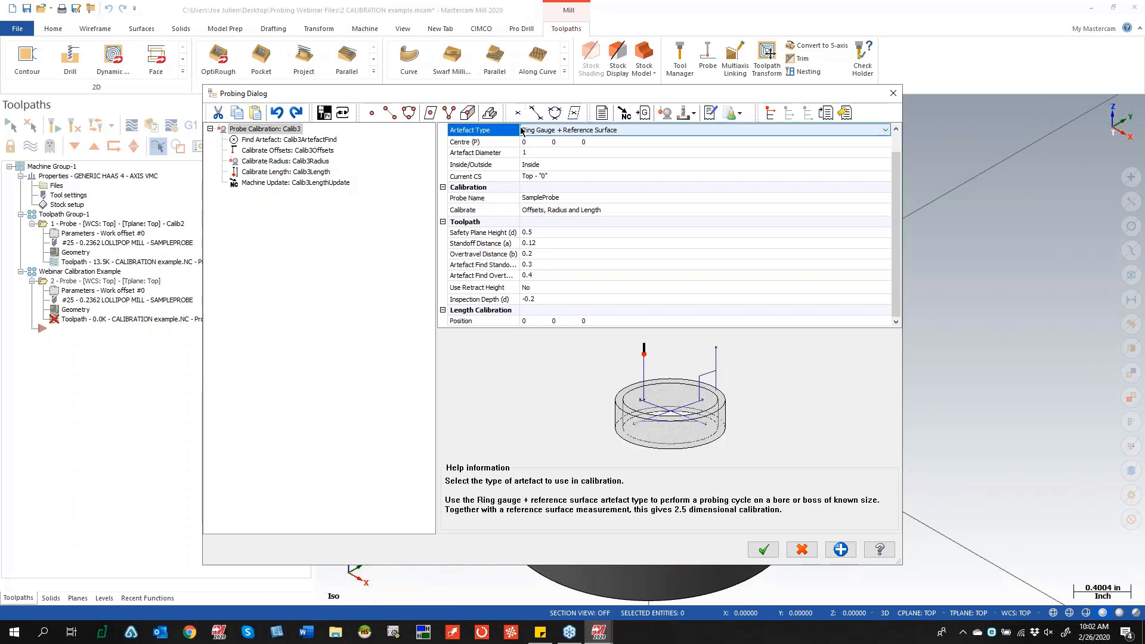
- Widen the parameter name column, read the help for the artefact find distances and check the Use Retract Height options, keeping No
{"action": "left_click_drag", "start_coordinate": [521, 130], "coordinate": [566, 130]}
{"action": "left_click", "coordinate": [536, 269]}
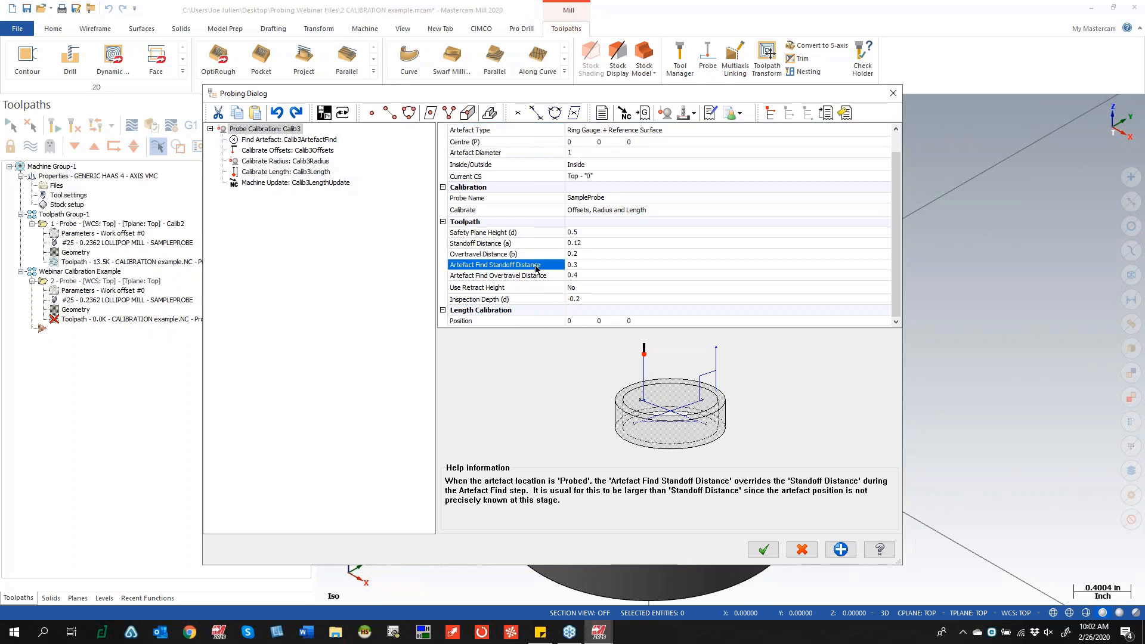
{"action": "left_click", "coordinate": [504, 278]}
{"action": "left_click", "coordinate": [502, 288]}
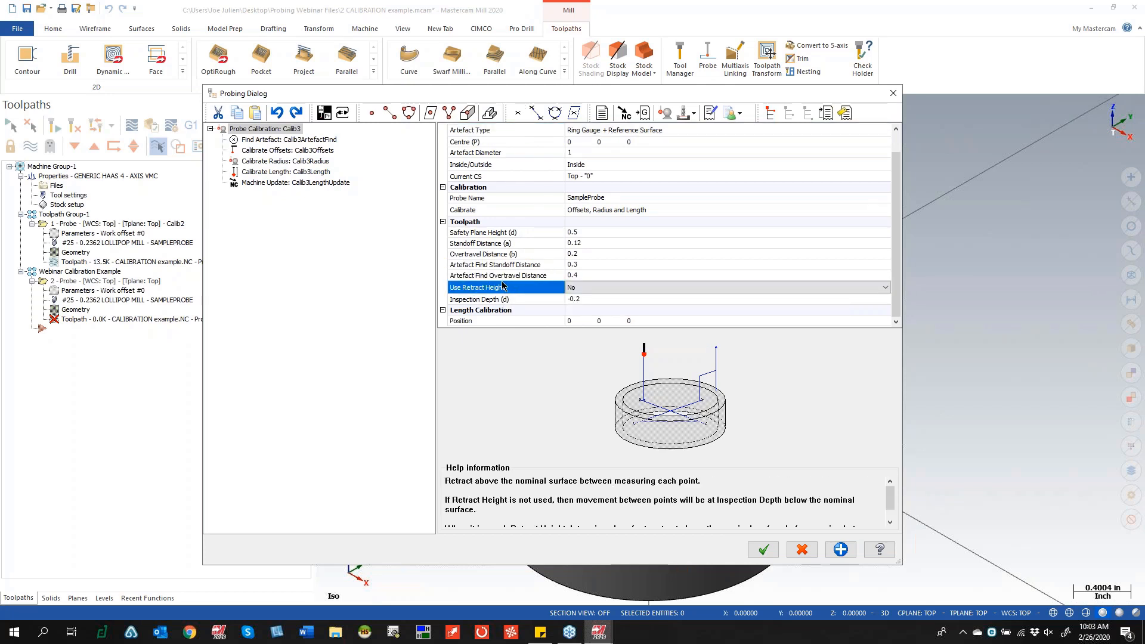
{"action": "left_click", "coordinate": [602, 292]}
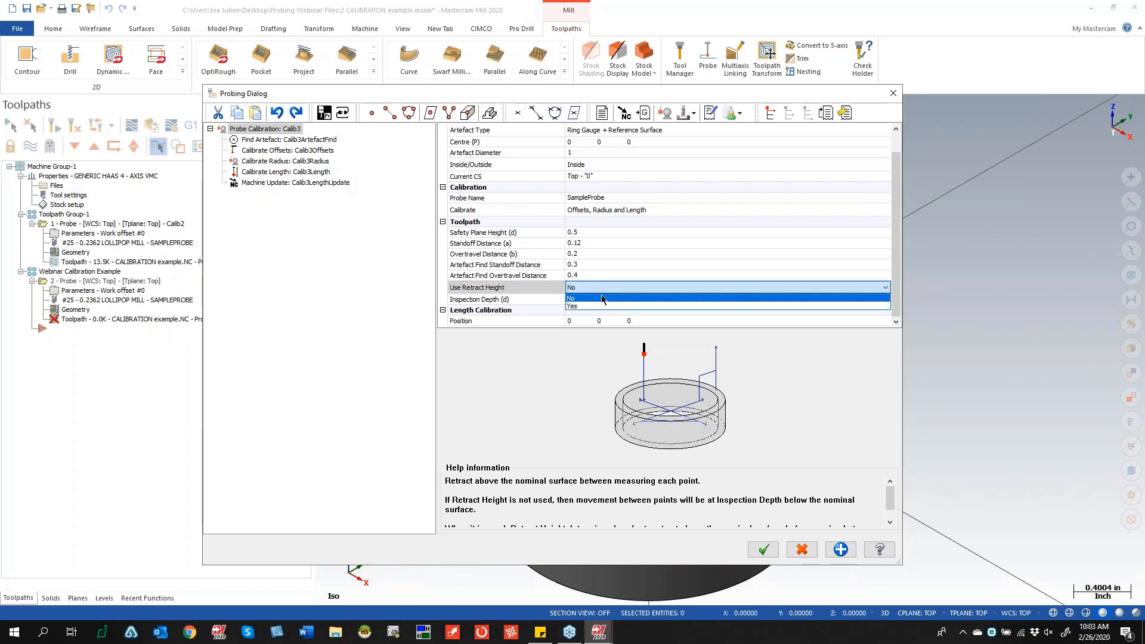
{"action": "left_click", "coordinate": [389, 272]}
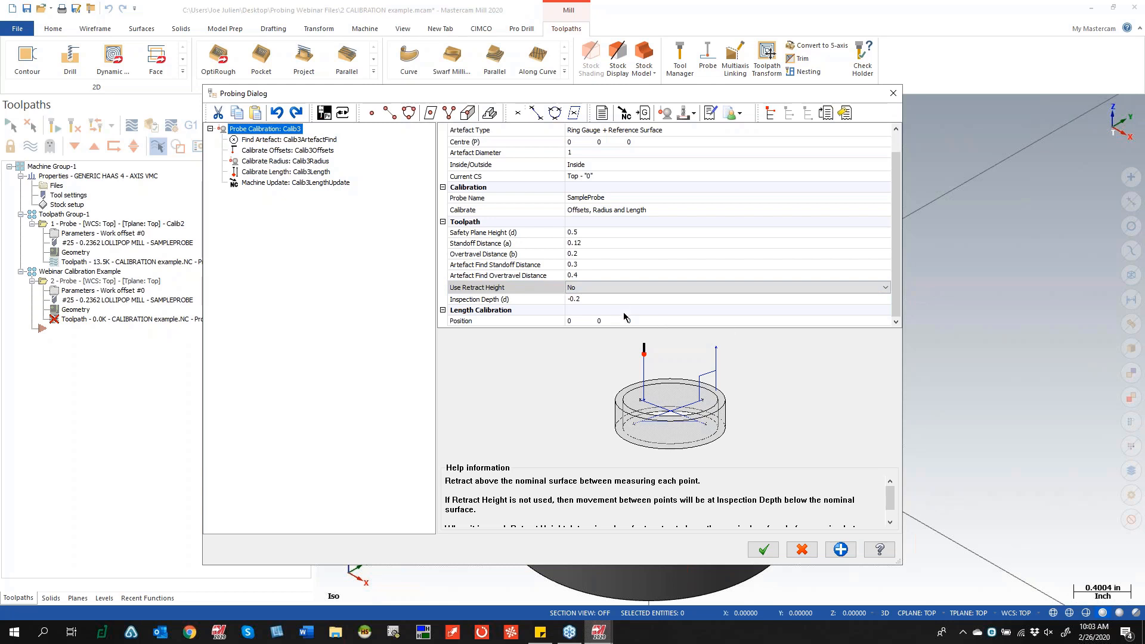
- Examine the inspection depth help and compare the depth setting with the ring gauge model behind the dialog
{"action": "left_click", "coordinate": [508, 300]}
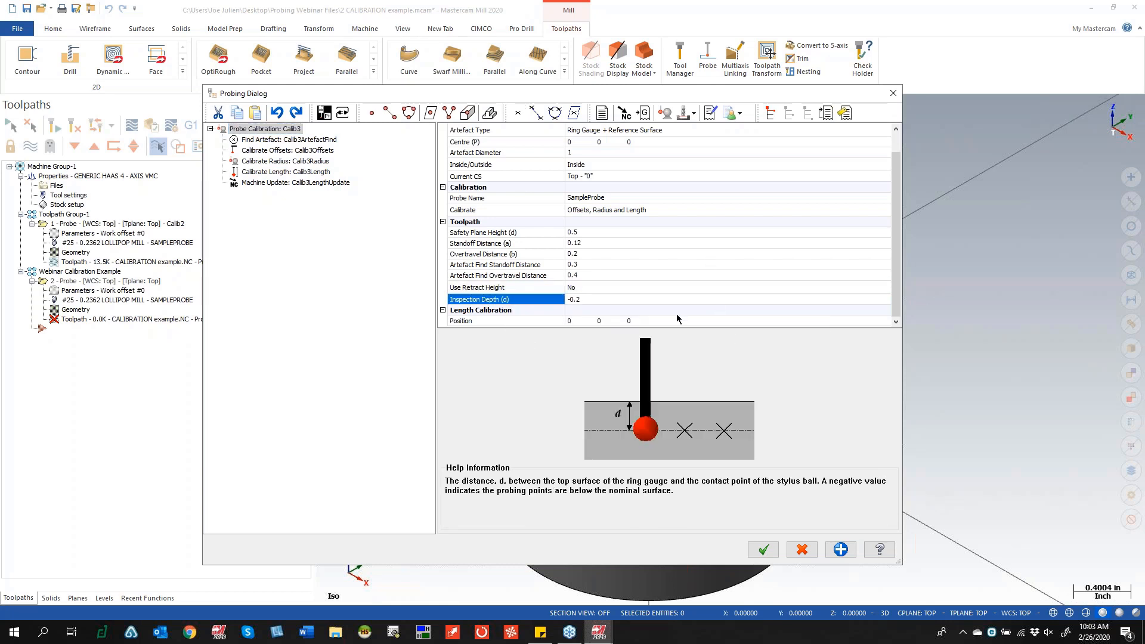
{"action": "left_click", "coordinate": [596, 298]}
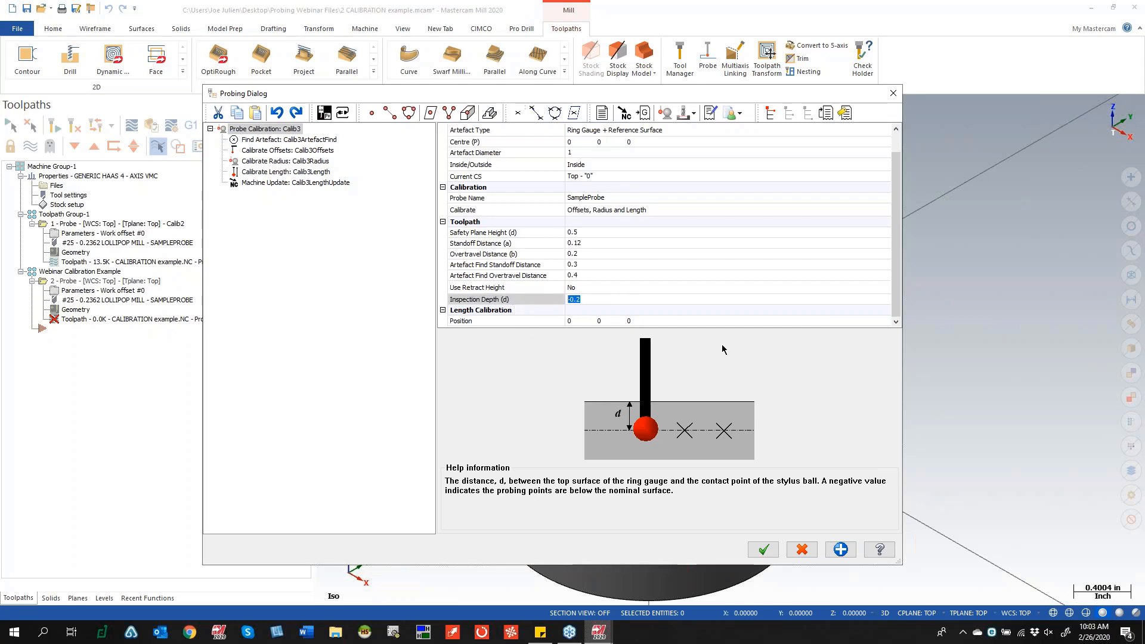
{"action": "left_click_drag", "start_coordinate": [585, 92], "coordinate": [265, 63]}
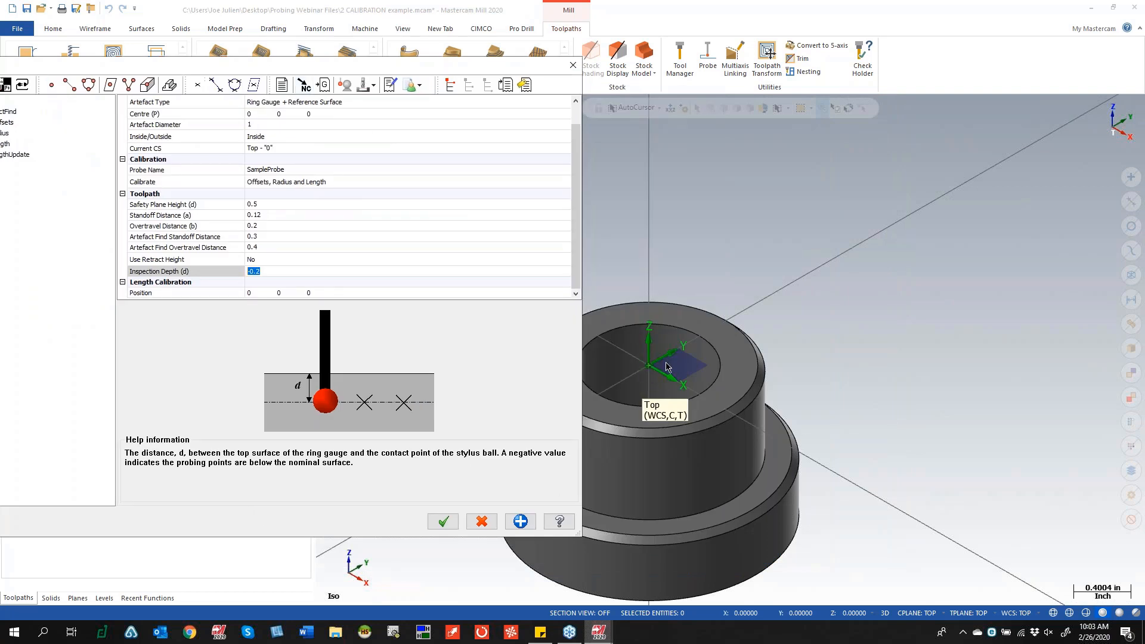
{"action": "left_click", "coordinate": [296, 272]}
{"action": "left_click", "coordinate": [294, 271]}
{"action": "left_click_drag", "start_coordinate": [314, 69], "coordinate": [601, 78]}
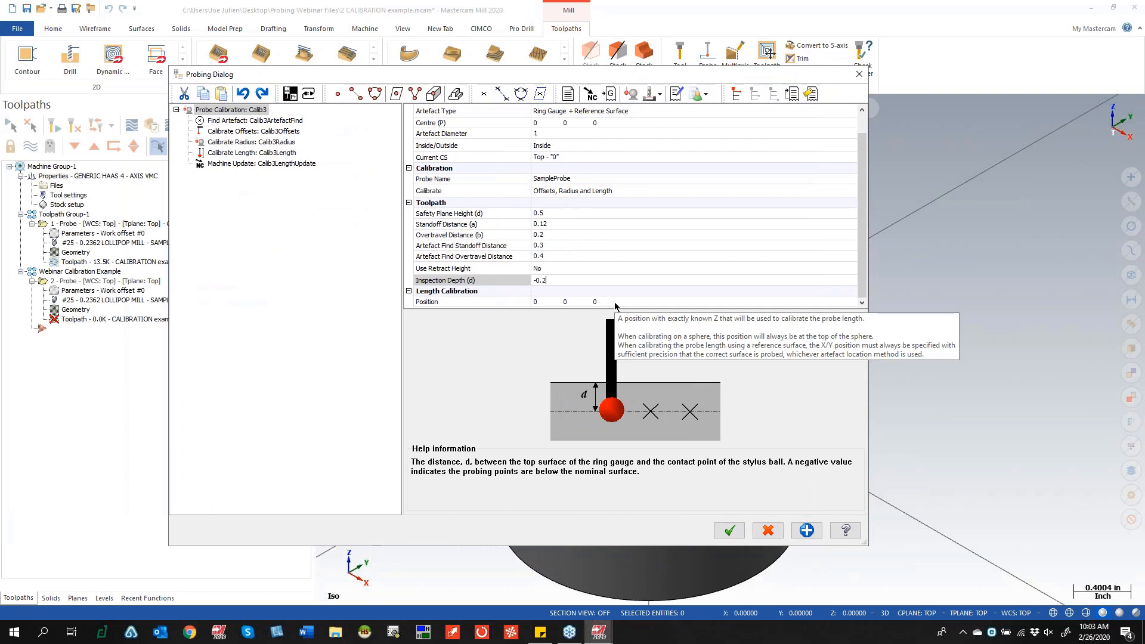
- Start picking the length calibration position on the model, using the bore's upper edge point on the positive X axis as reference
{"action": "left_click", "coordinate": [635, 302]}
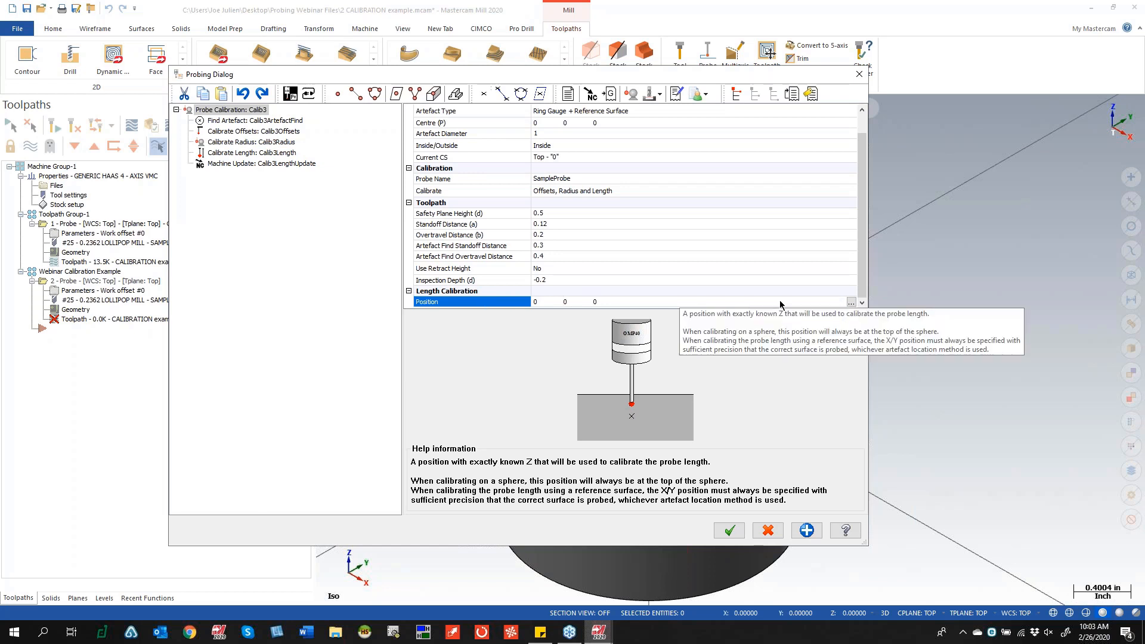
{"action": "left_click", "coordinate": [851, 303]}
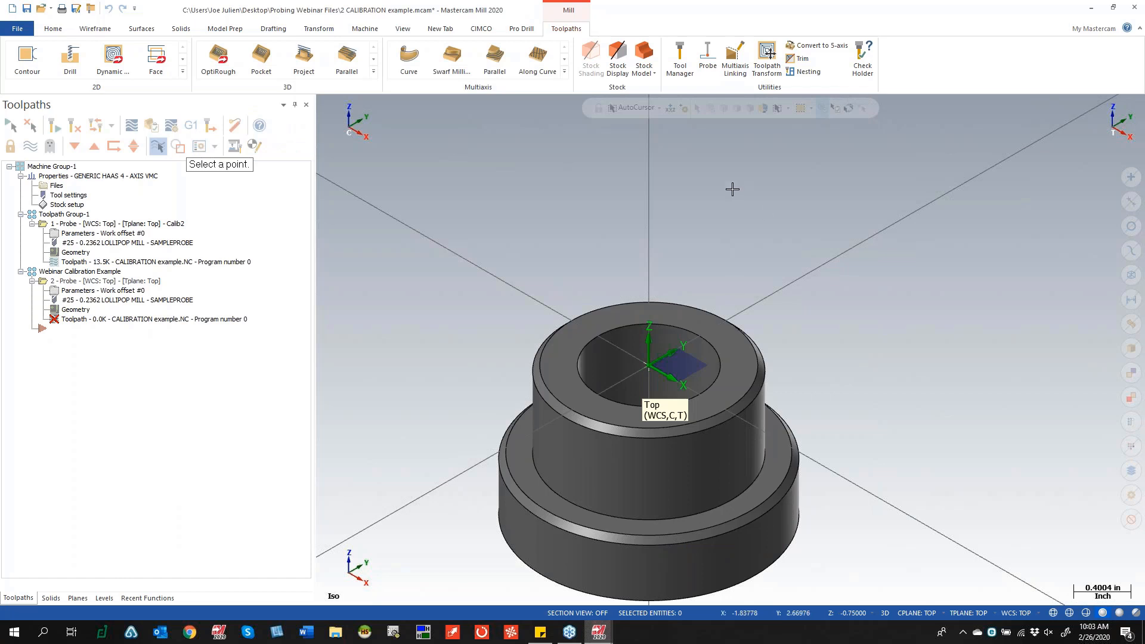
{"action": "scroll", "coordinate": [733, 189], "scroll_direction": "down", "scroll_amount": 1}
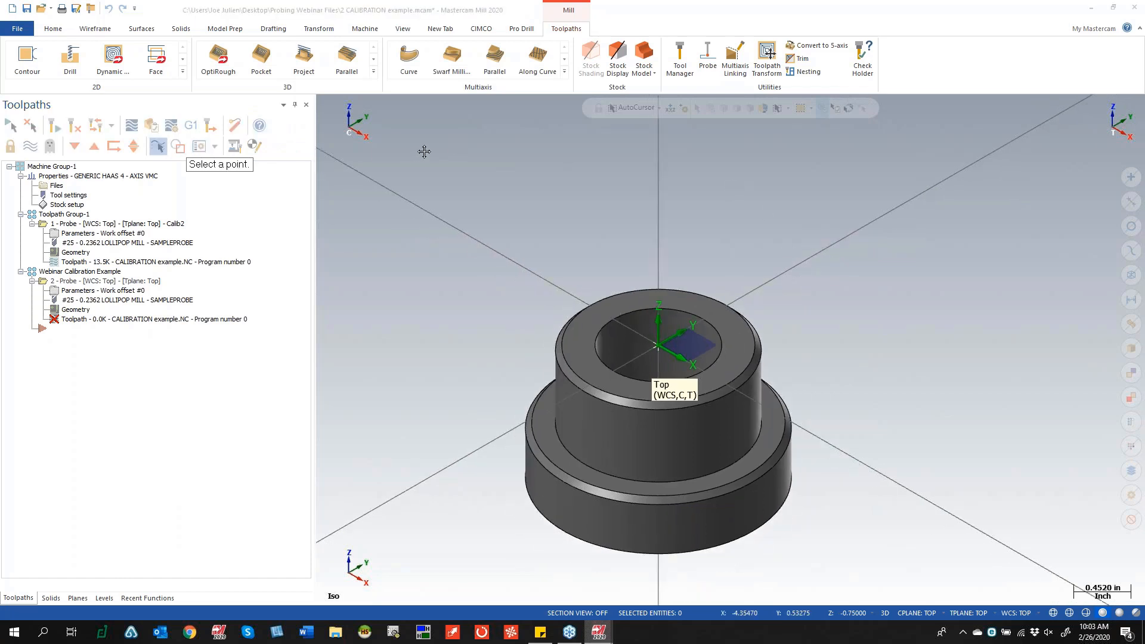
{"action": "scroll", "coordinate": [722, 388], "scroll_direction": "up", "scroll_amount": 4}
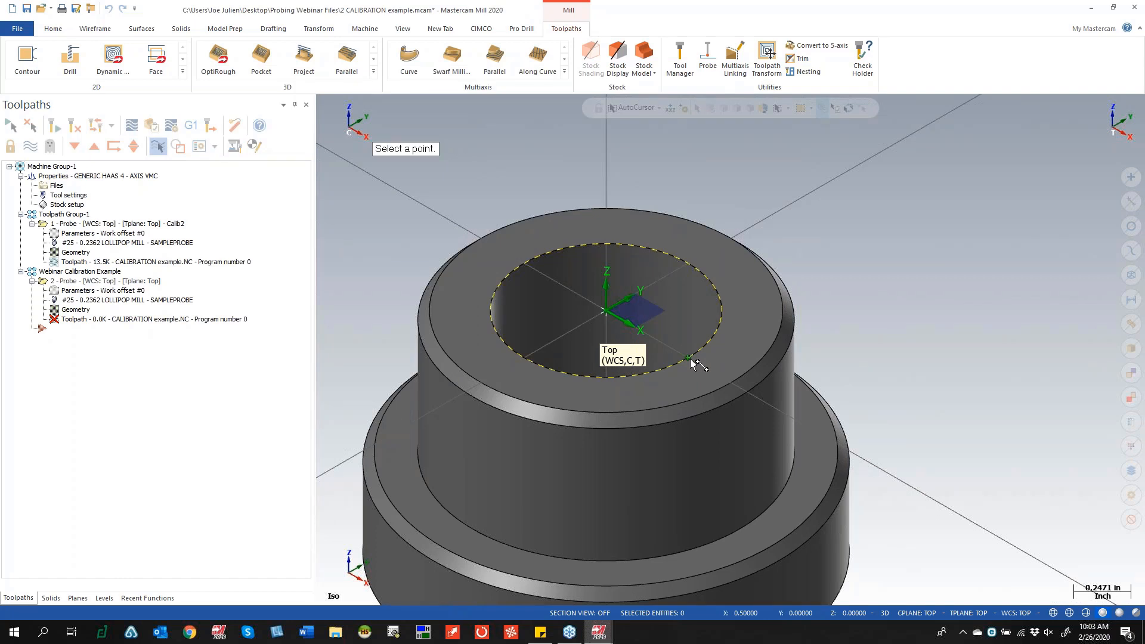
{"action": "left_click", "coordinate": [690, 359]}
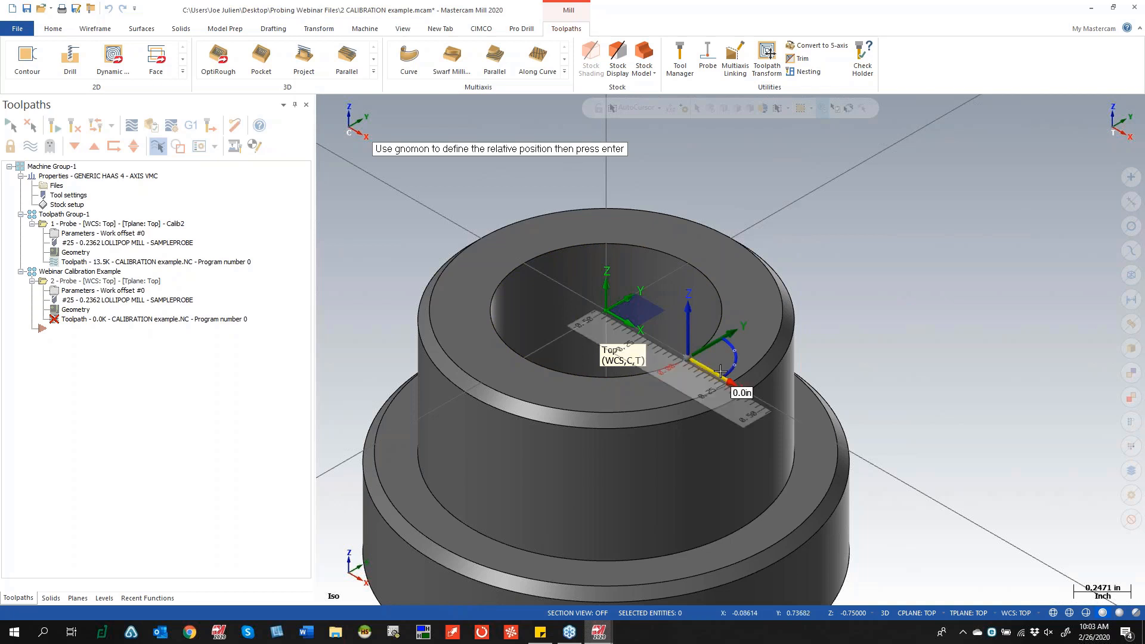
- Offset the picked point outward along X onto the ring's top face and accept the length calibration position at 0.63245, 0, 0
{"action": "scroll", "coordinate": [707, 370], "scroll_direction": "up", "scroll_amount": 1}
{"action": "scroll", "coordinate": [706, 370], "scroll_direction": "up", "scroll_amount": 2}
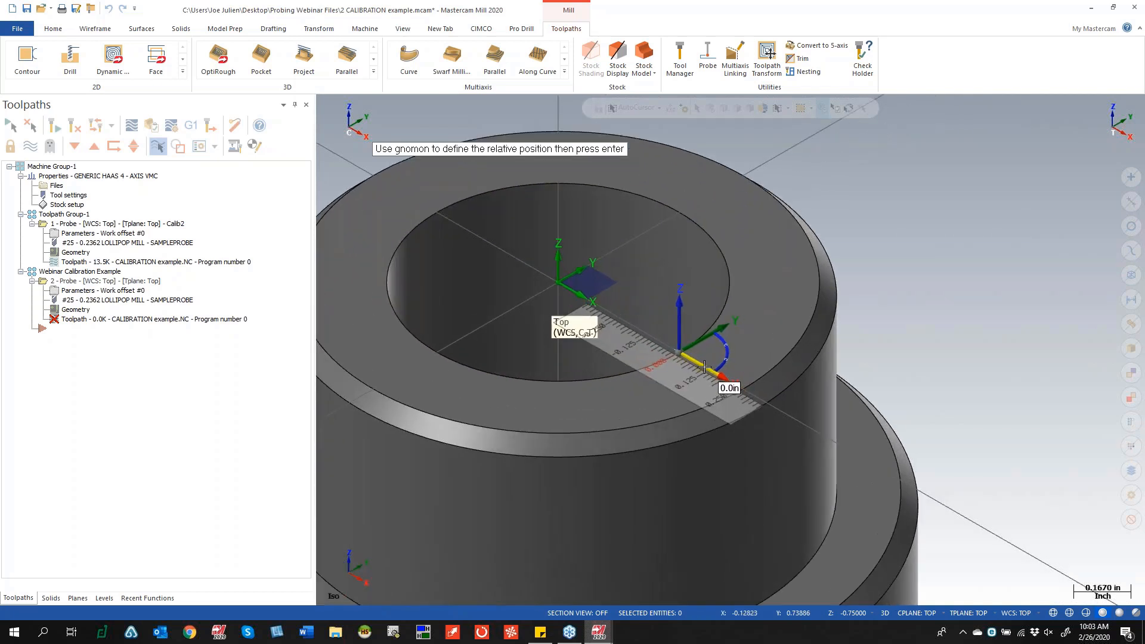
{"action": "left_click", "coordinate": [707, 370]}
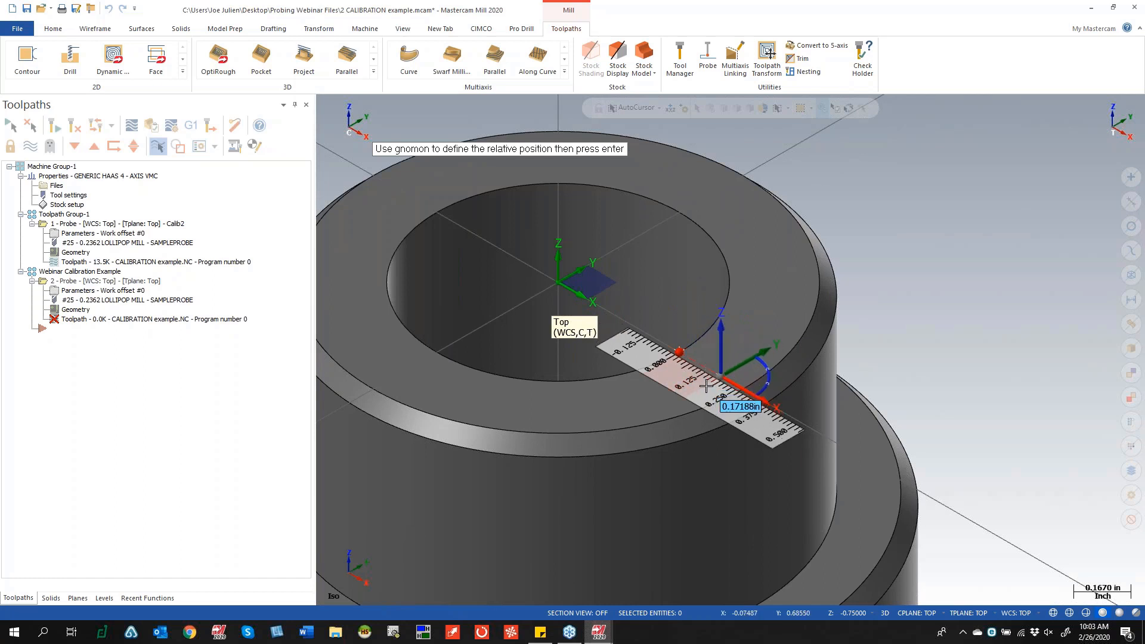
{"action": "left_click", "coordinate": [707, 388]}
{"action": "left_click", "coordinate": [715, 387]}
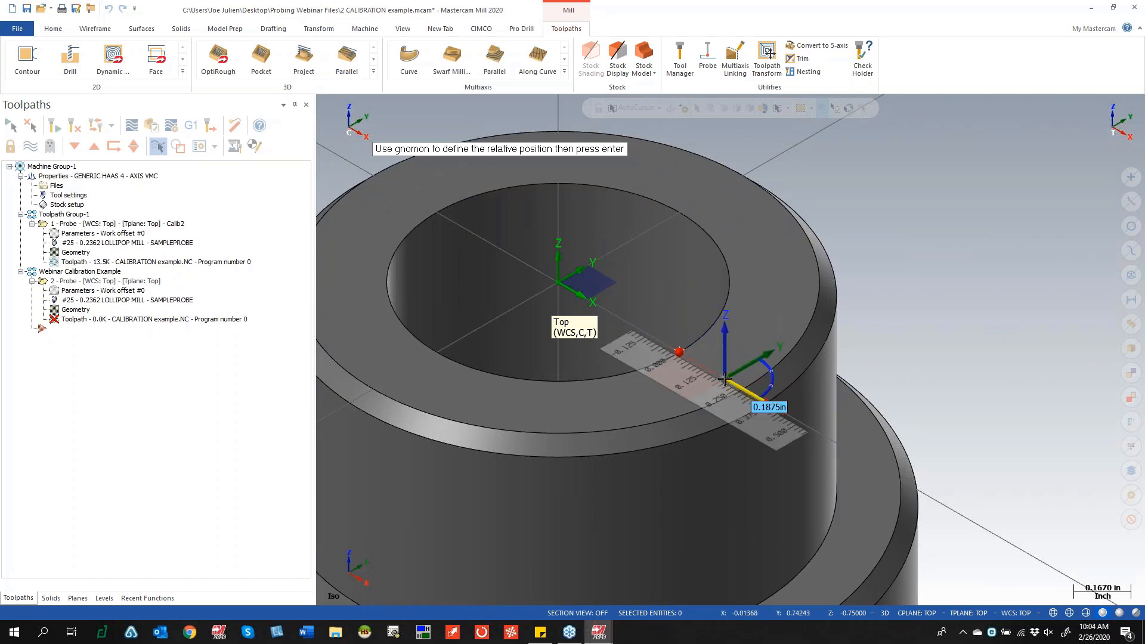
{"action": "left_click", "coordinate": [718, 367]}
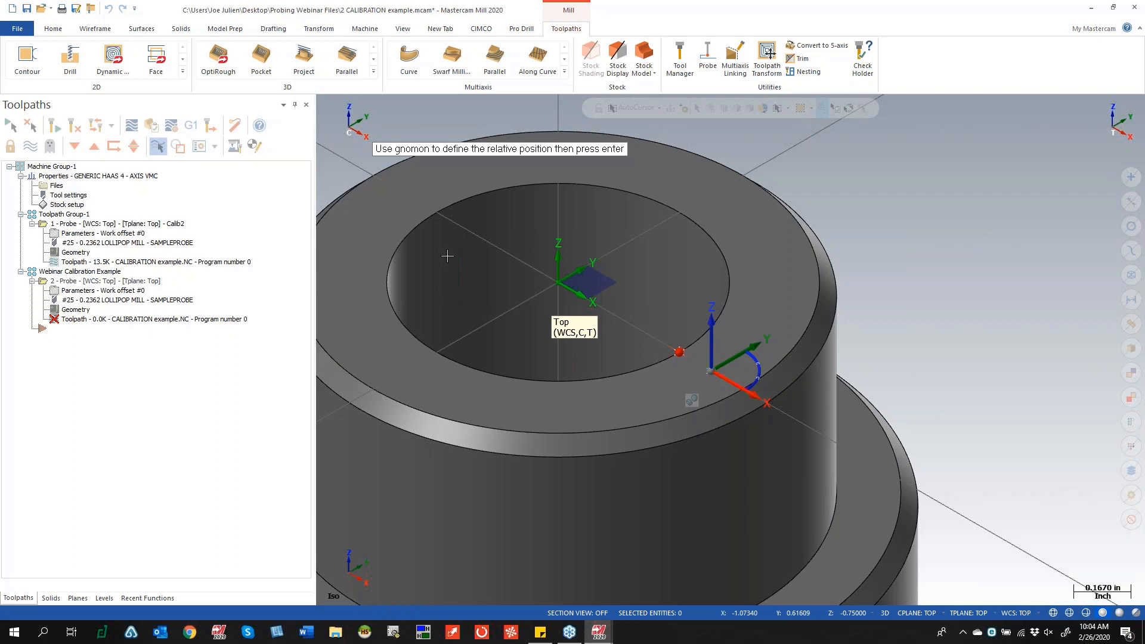
{"action": "key", "text": "Return"}
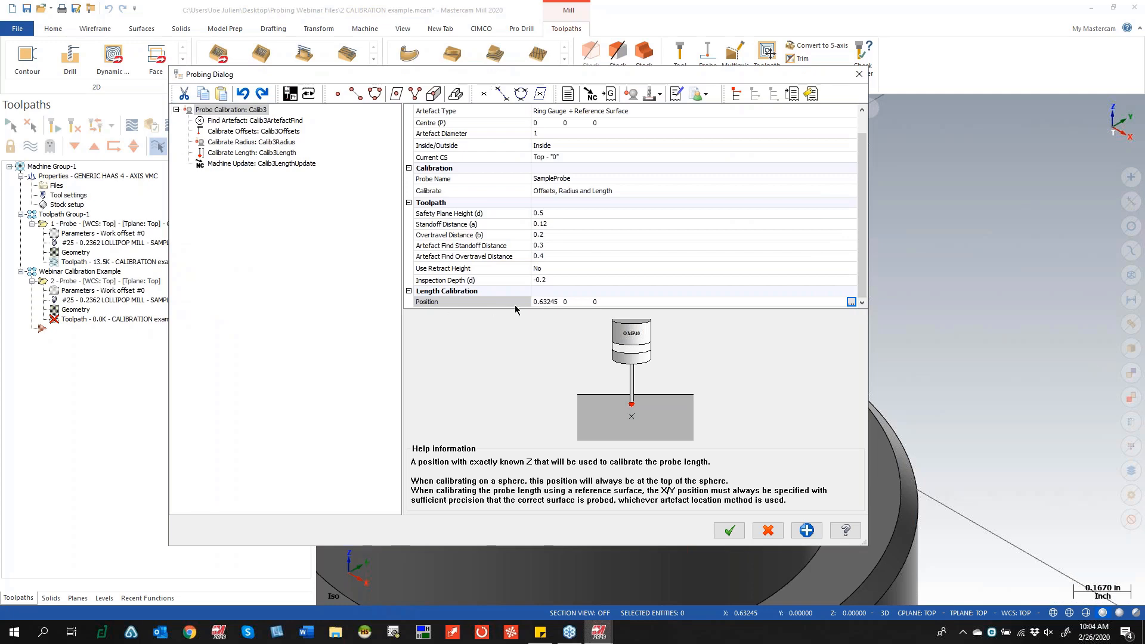
- Accept the probing settings to generate the ring gauge calibration toolpath and play its backplot
{"action": "left_click", "coordinate": [731, 530]}
{"action": "scroll", "coordinate": [765, 325], "scroll_direction": "down", "scroll_amount": 3}
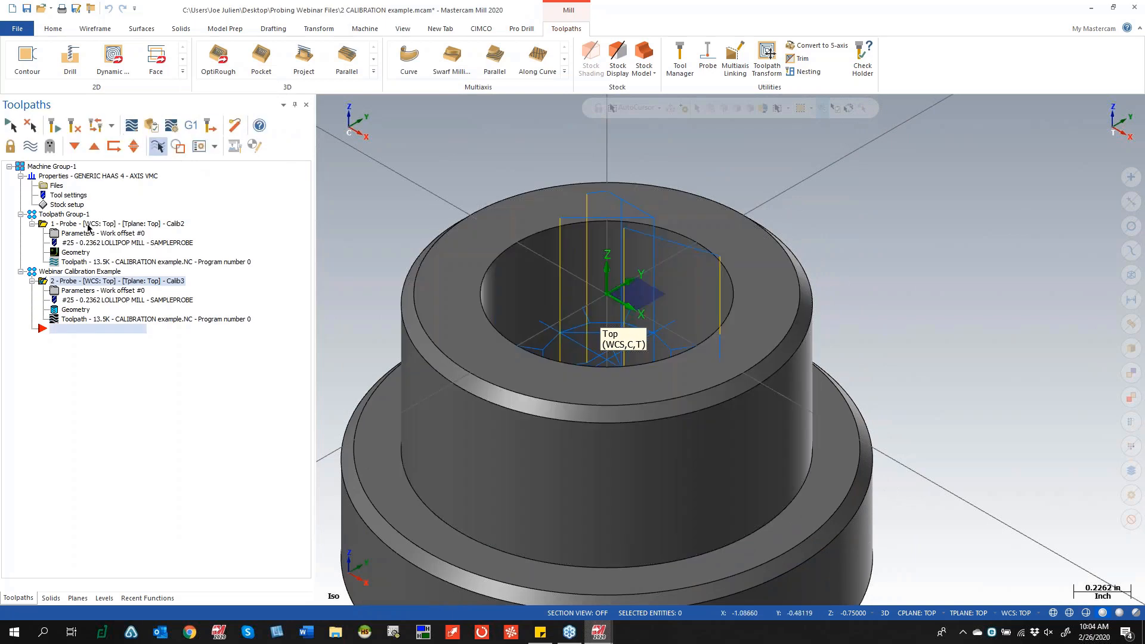
{"action": "left_click", "coordinate": [132, 126]}
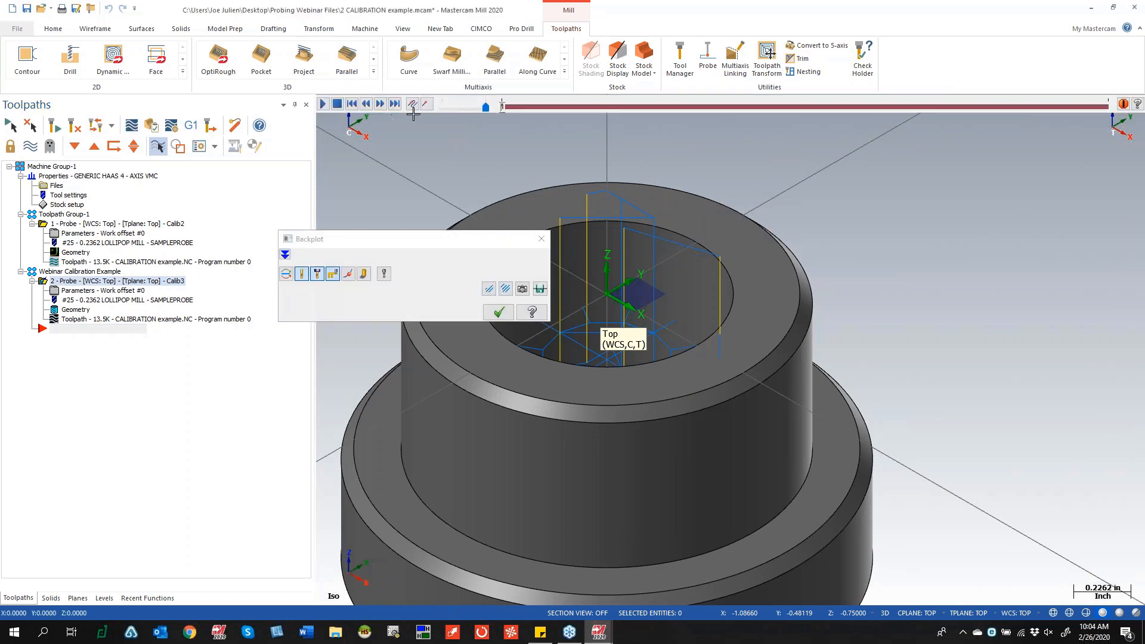
{"action": "left_click", "coordinate": [322, 103]}
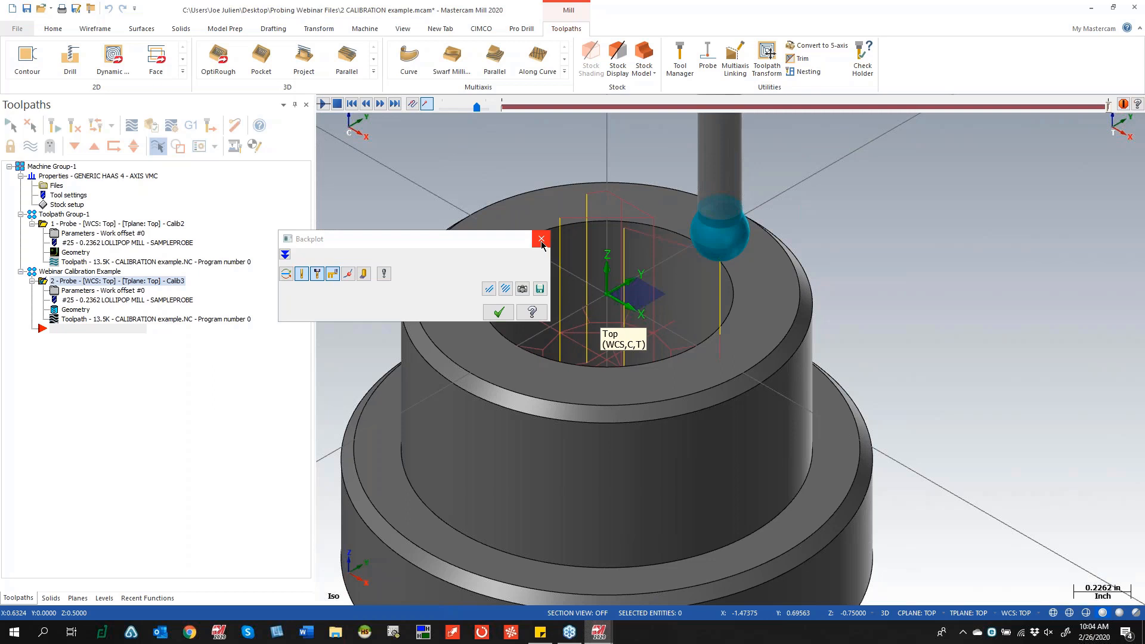
{"action": "left_click", "coordinate": [542, 244]}
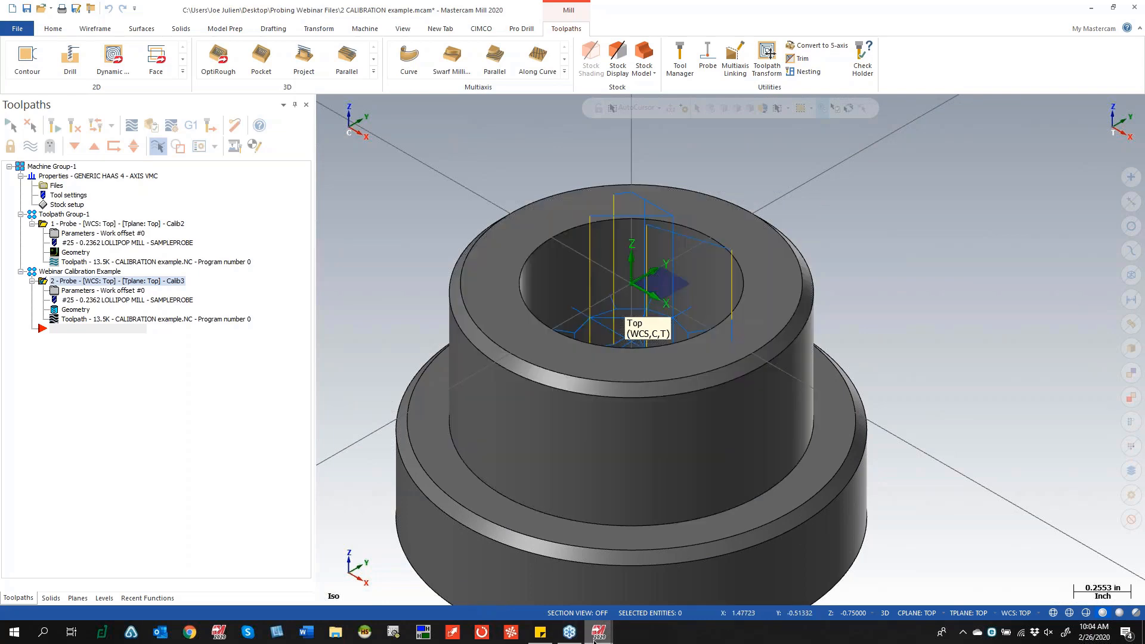
- Switch to the 3 G54 Initial Probe & Toolchecking file and make its stock level visible
{"action": "mouse_move", "coordinate": [598, 640]}
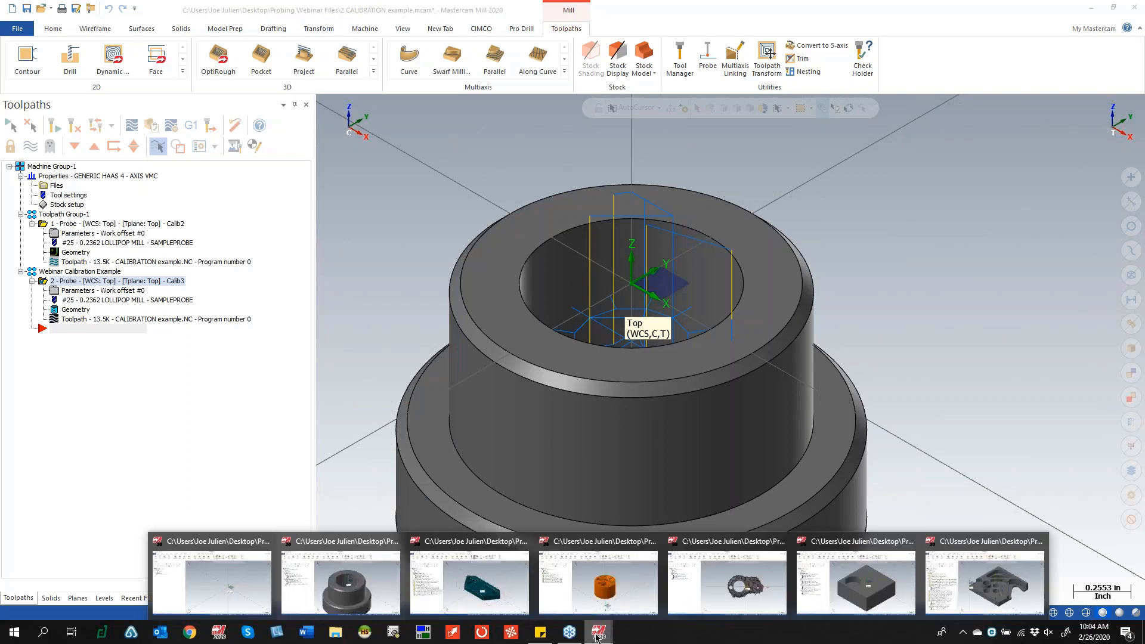
{"action": "left_click", "coordinate": [470, 588]}
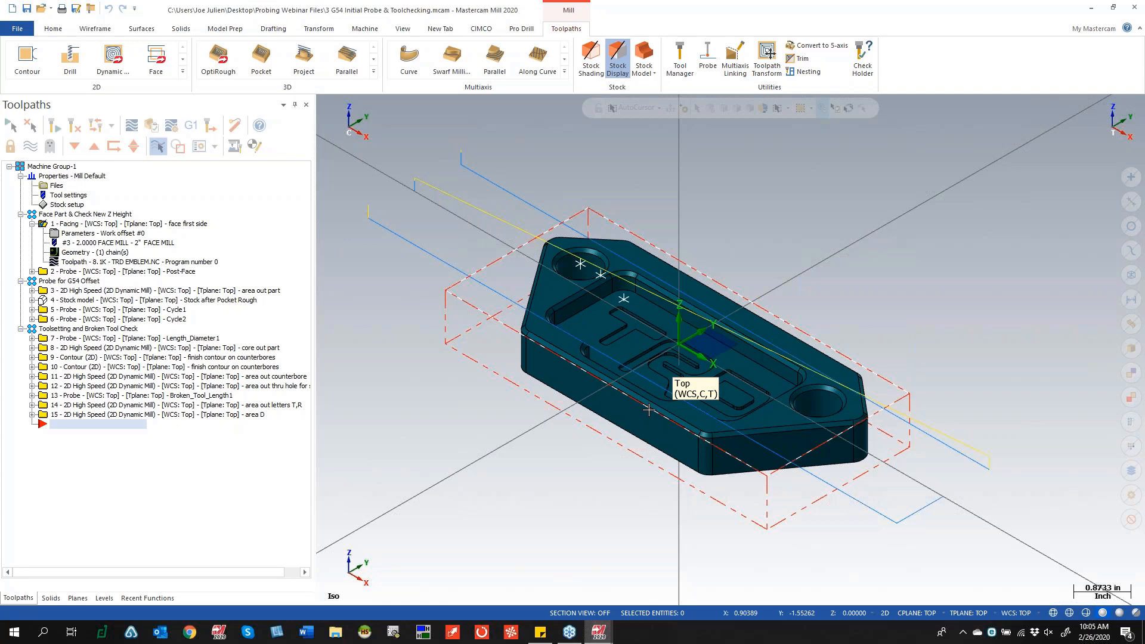
{"action": "left_click", "coordinate": [105, 599]}
{"action": "left_click", "coordinate": [71, 209]}
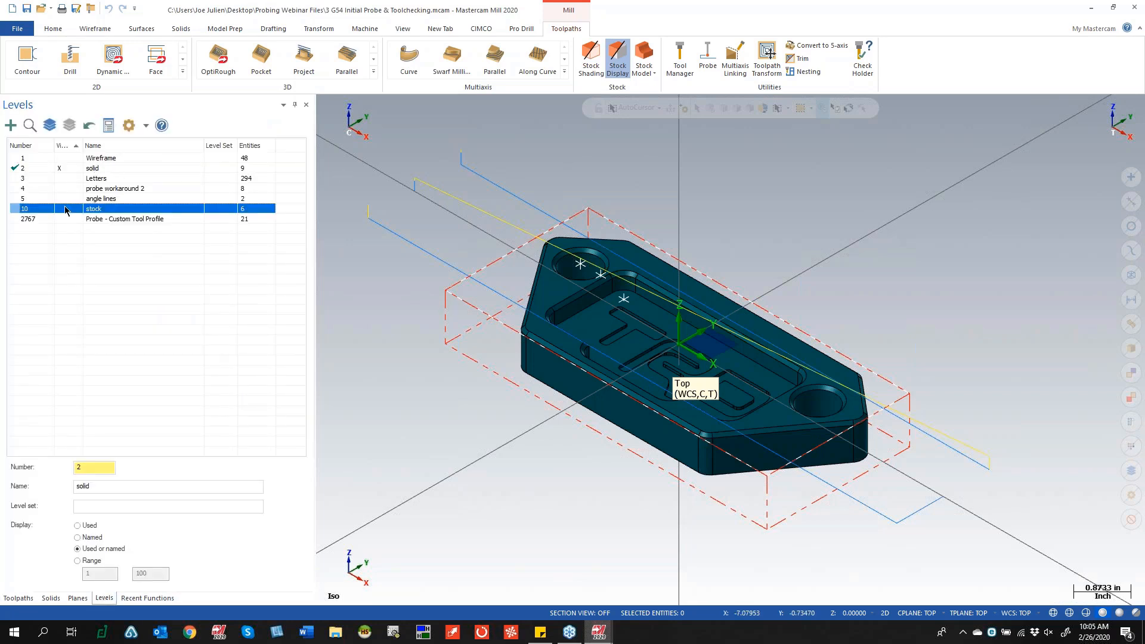
- Inspect the stock block around the part, turn off translucent shading and hide the stock level
{"action": "scroll", "coordinate": [861, 376], "scroll_direction": "up", "scroll_amount": 2}
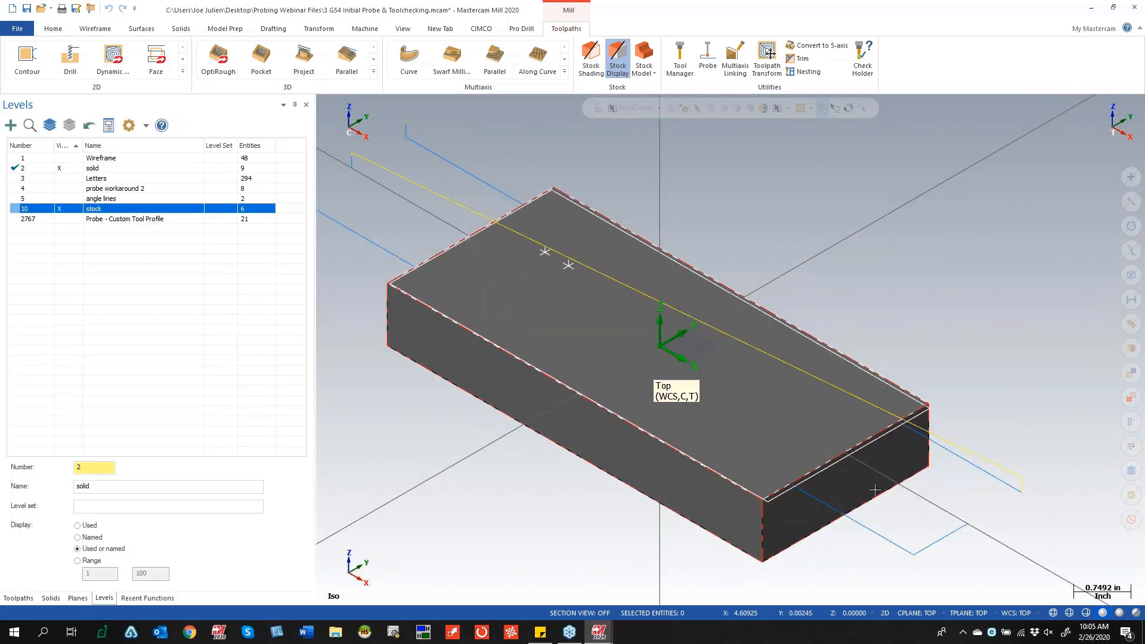
{"action": "scroll", "coordinate": [397, 286], "scroll_direction": "up", "scroll_amount": 4}
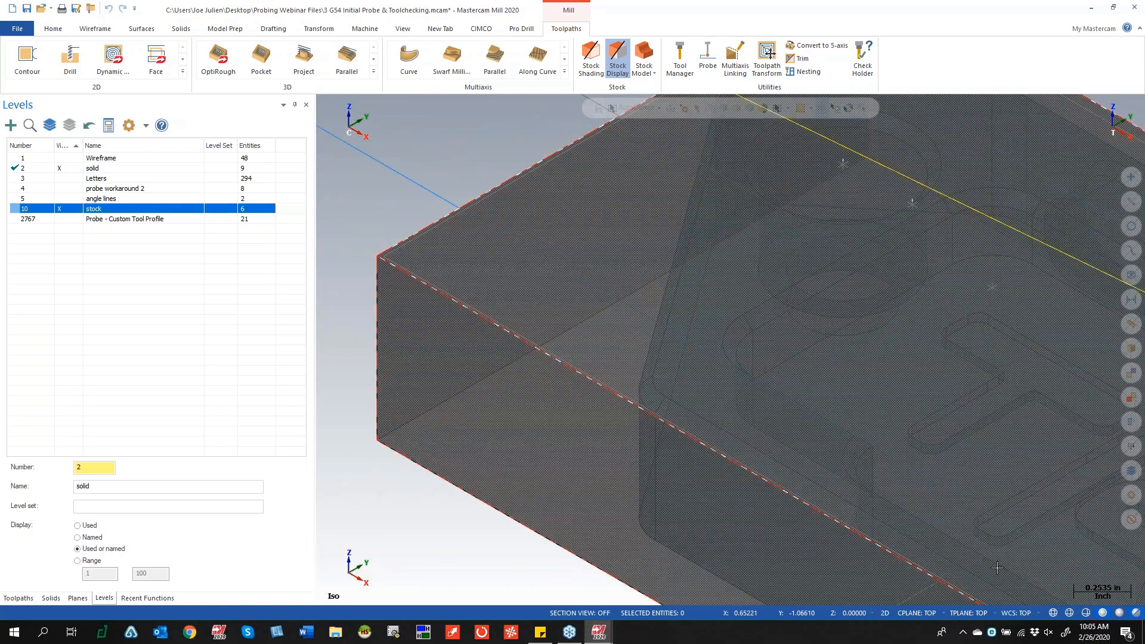
{"action": "middle_click_drag", "start_coordinate": [734, 484], "coordinate": [738, 411]}
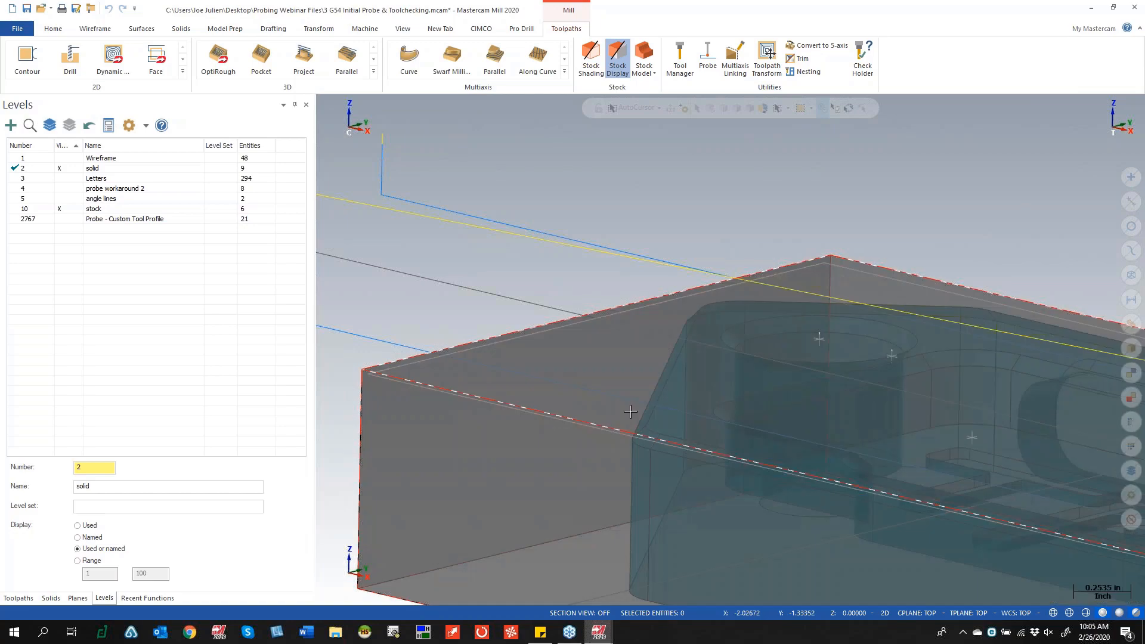
{"action": "left_click", "coordinate": [1136, 616]}
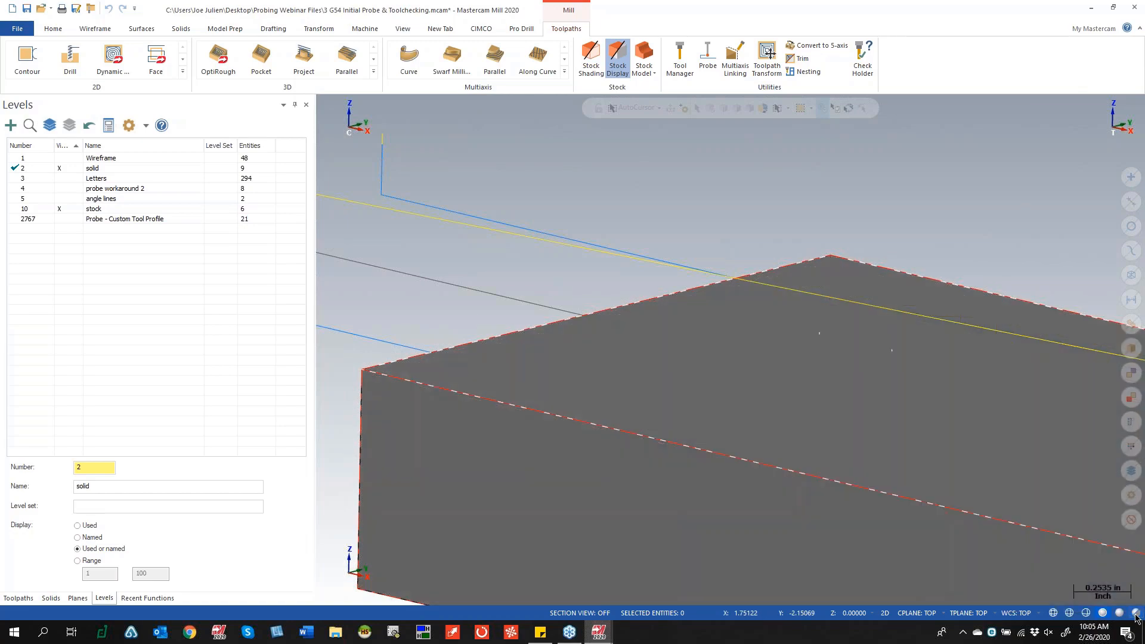
{"action": "left_click", "coordinate": [59, 209]}
{"action": "right_click", "coordinate": [570, 218]}
{"action": "key", "text": "Escape"}
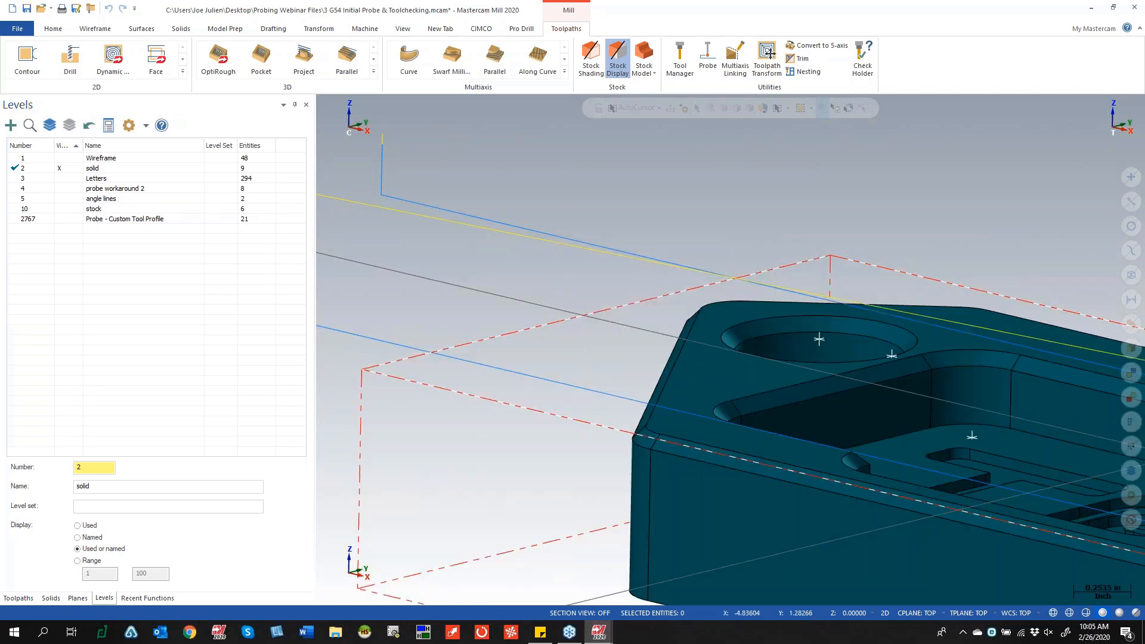
{"action": "scroll", "coordinate": [565, 268], "scroll_direction": "down", "scroll_amount": 5}
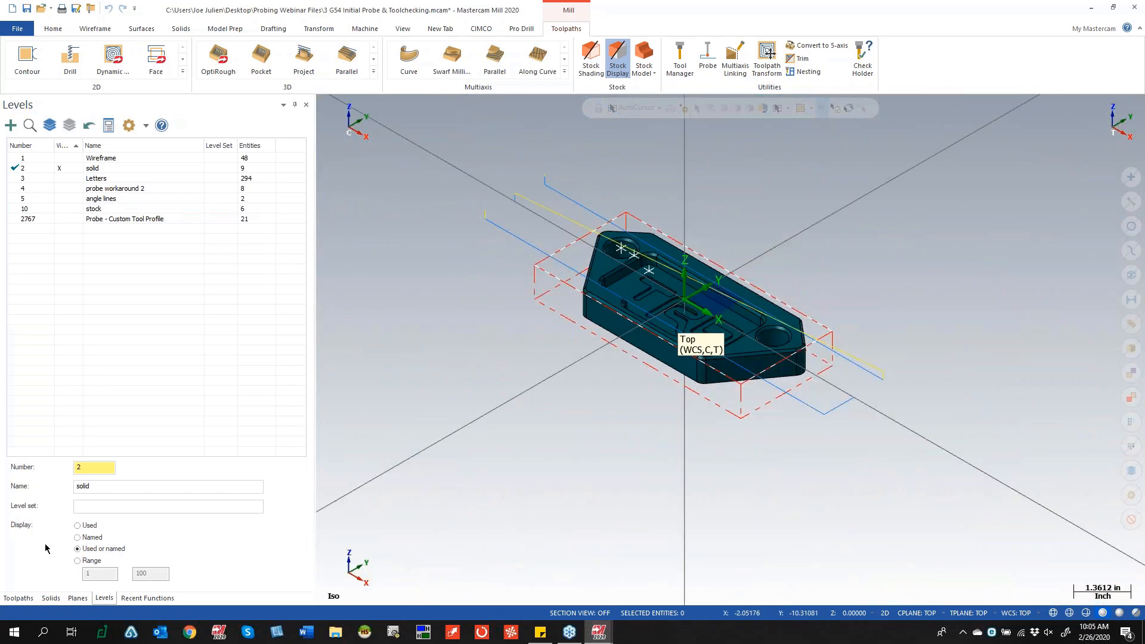
- Select the face first side operation in the toolpath list and inspect the stock outline's corner beside the part
{"action": "left_click", "coordinate": [19, 598]}
{"action": "left_click", "coordinate": [75, 225]}
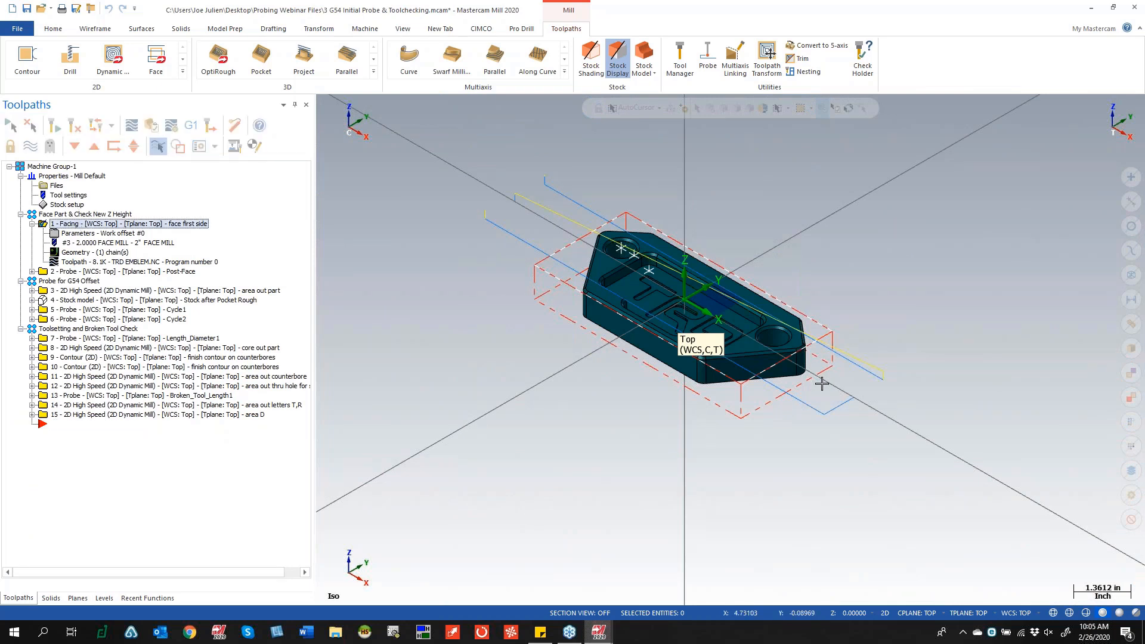
{"action": "scroll", "coordinate": [585, 253], "scroll_direction": "up", "scroll_amount": 1}
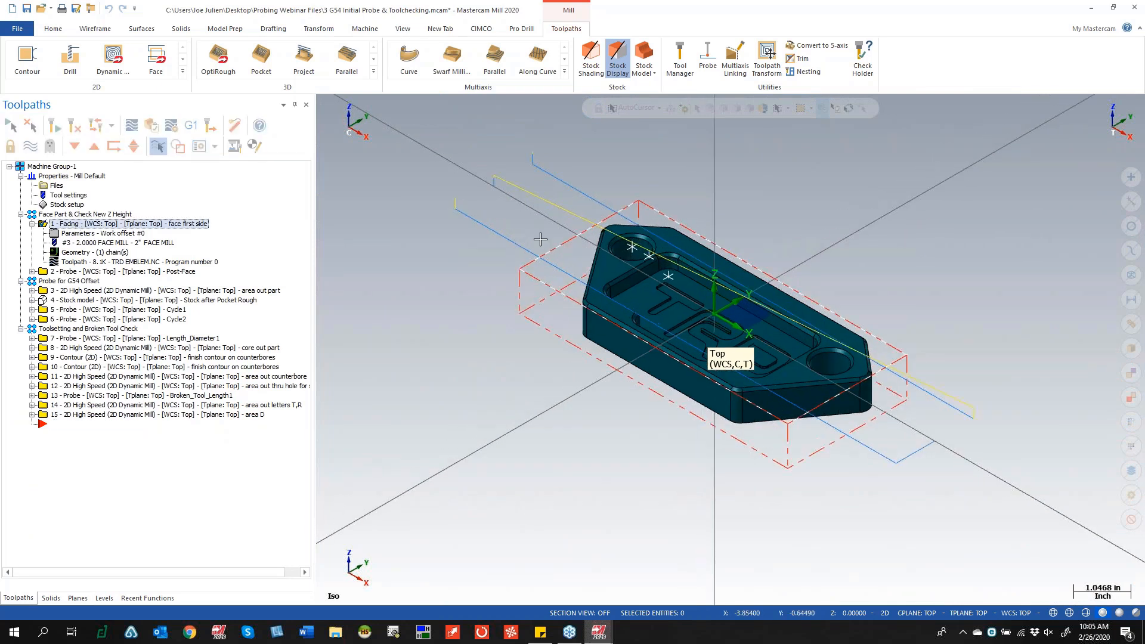
{"action": "scroll", "coordinate": [533, 279], "scroll_direction": "up", "scroll_amount": 1}
{"action": "scroll", "coordinate": [513, 274], "scroll_direction": "up", "scroll_amount": 5}
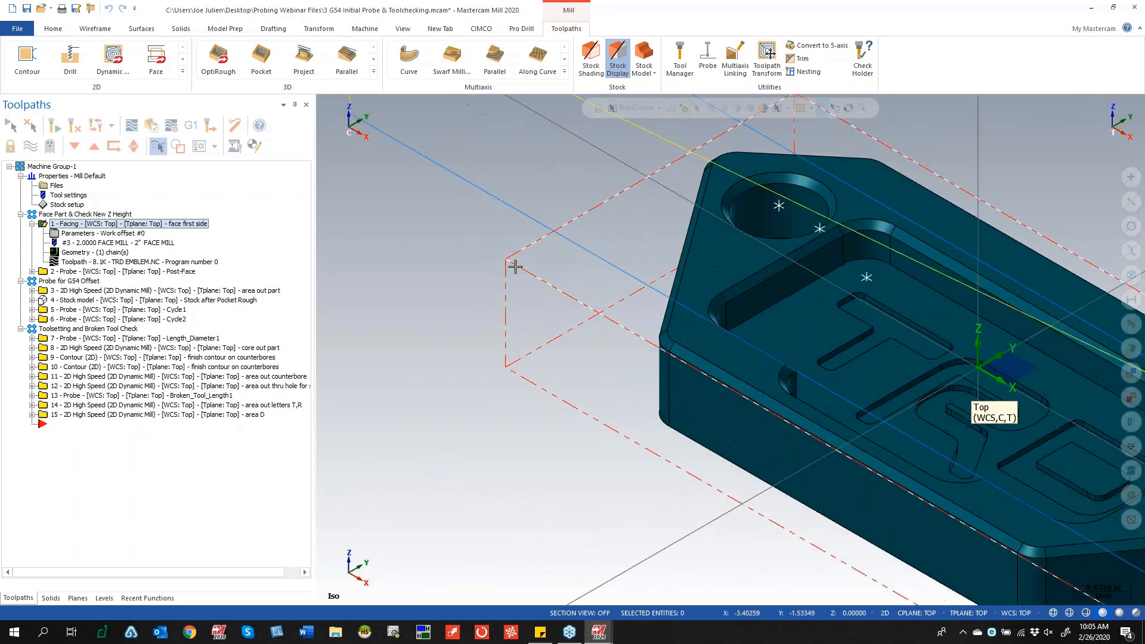
{"action": "scroll", "coordinate": [560, 317], "scroll_direction": "down", "scroll_amount": 3}
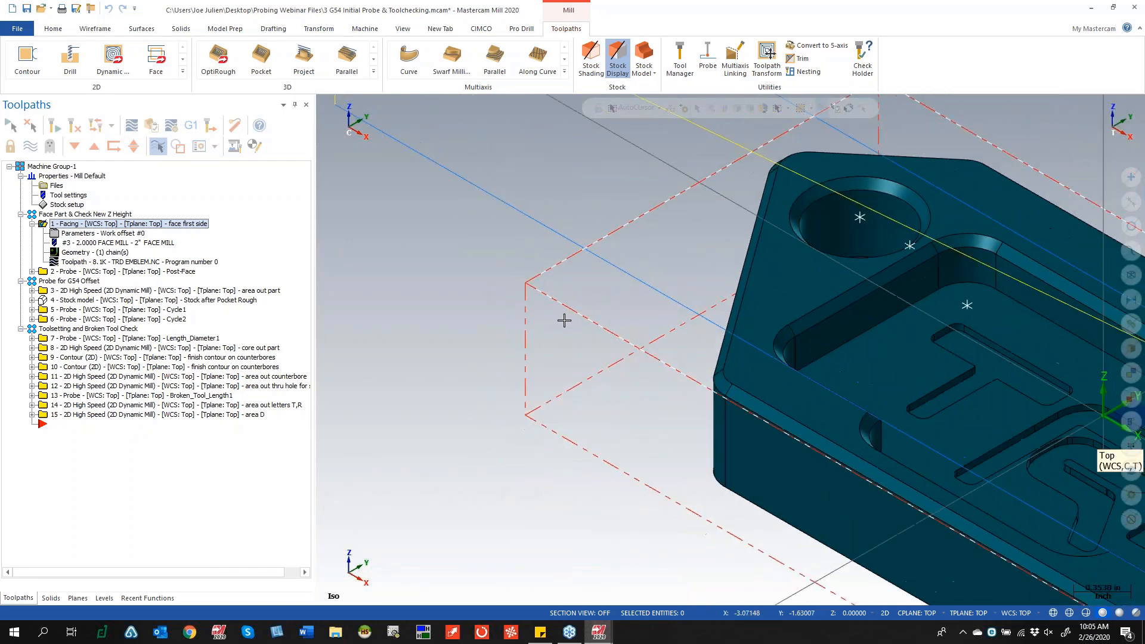
- Open the parameters of the Post-Face probe operation and select the measured point inside its inspection cycle
{"action": "left_click", "coordinate": [90, 273]}
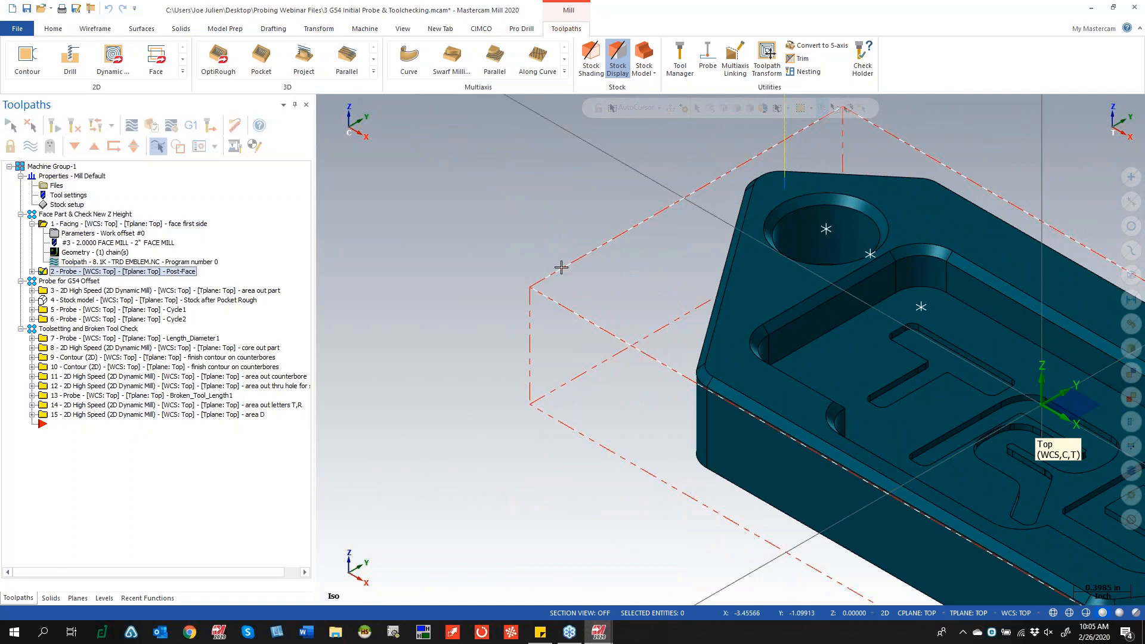
{"action": "scroll", "coordinate": [563, 266], "scroll_direction": "down", "scroll_amount": 1}
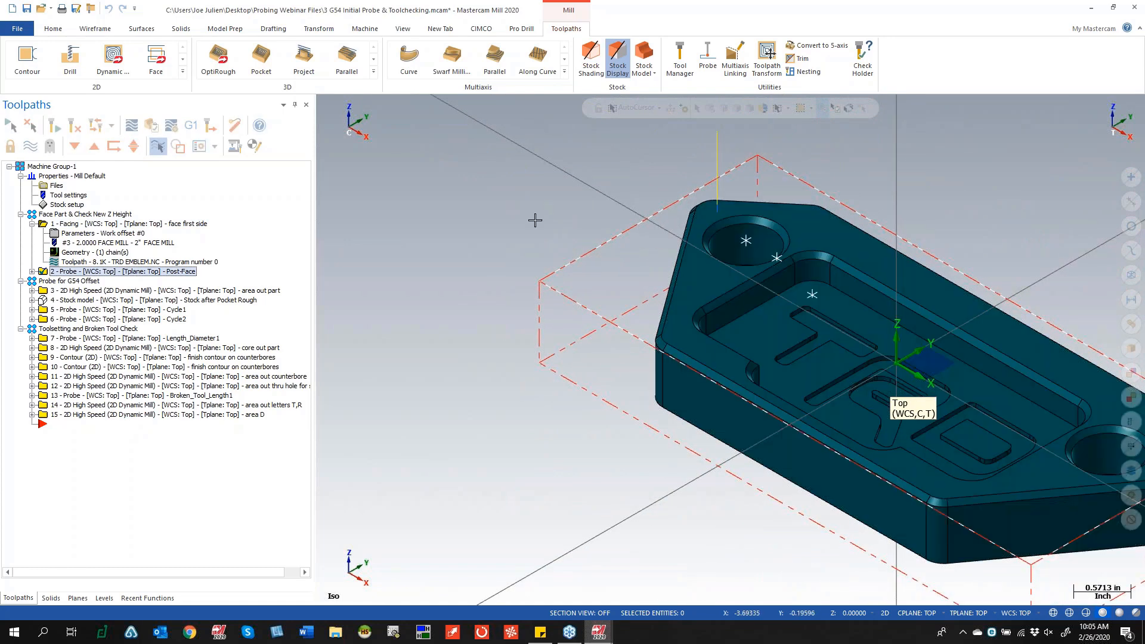
{"action": "left_click", "coordinate": [33, 272]}
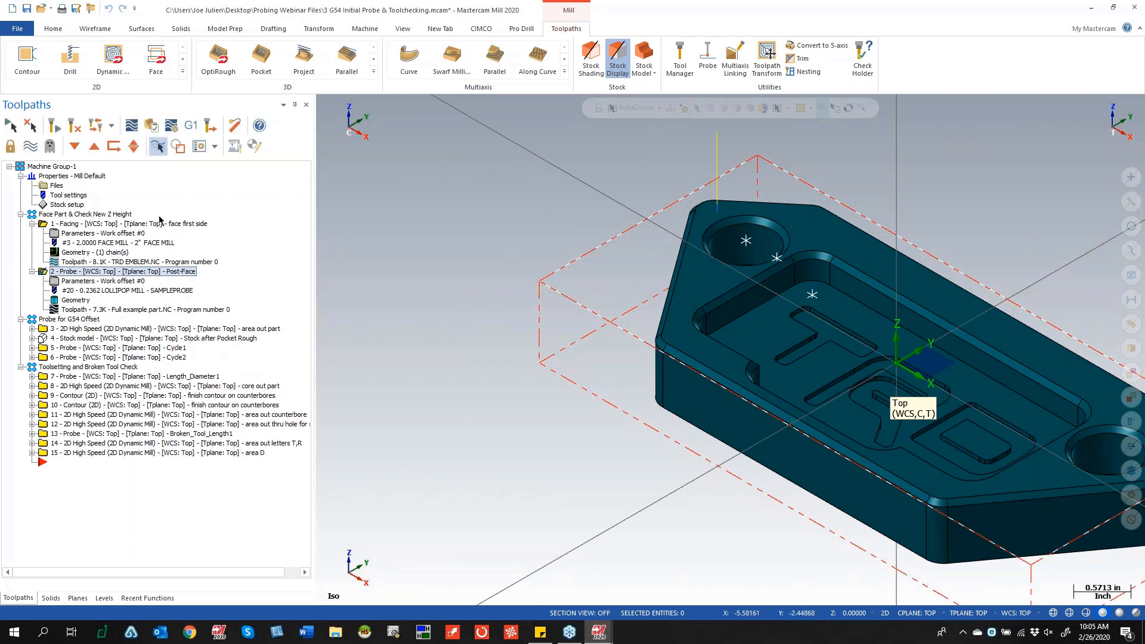
{"action": "left_click", "coordinate": [69, 281]}
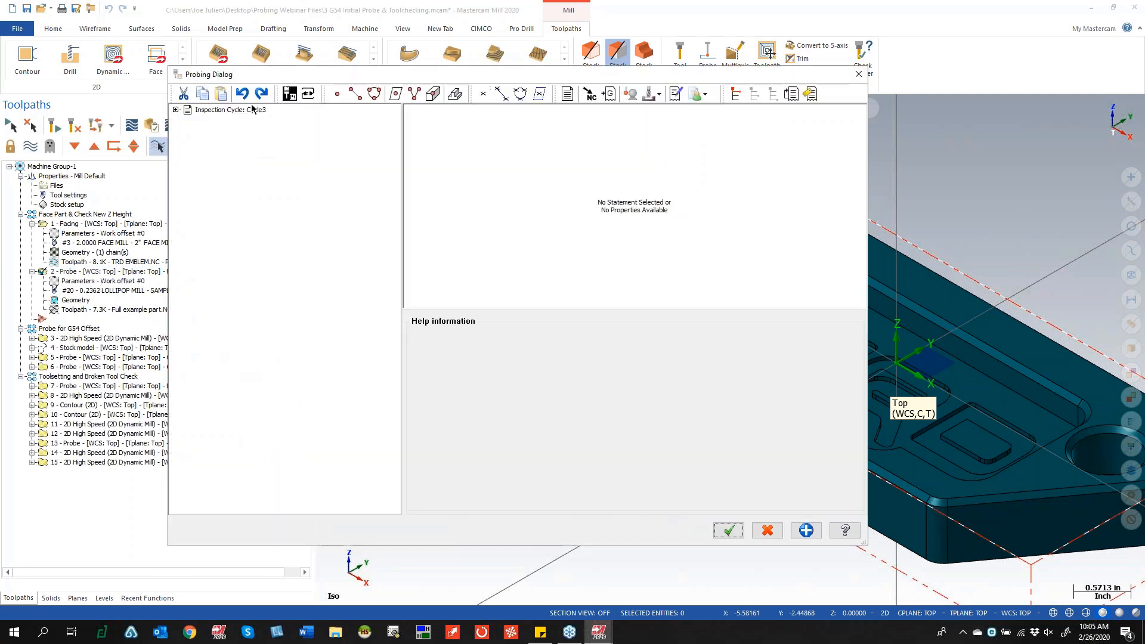
{"action": "left_click", "coordinate": [175, 109]}
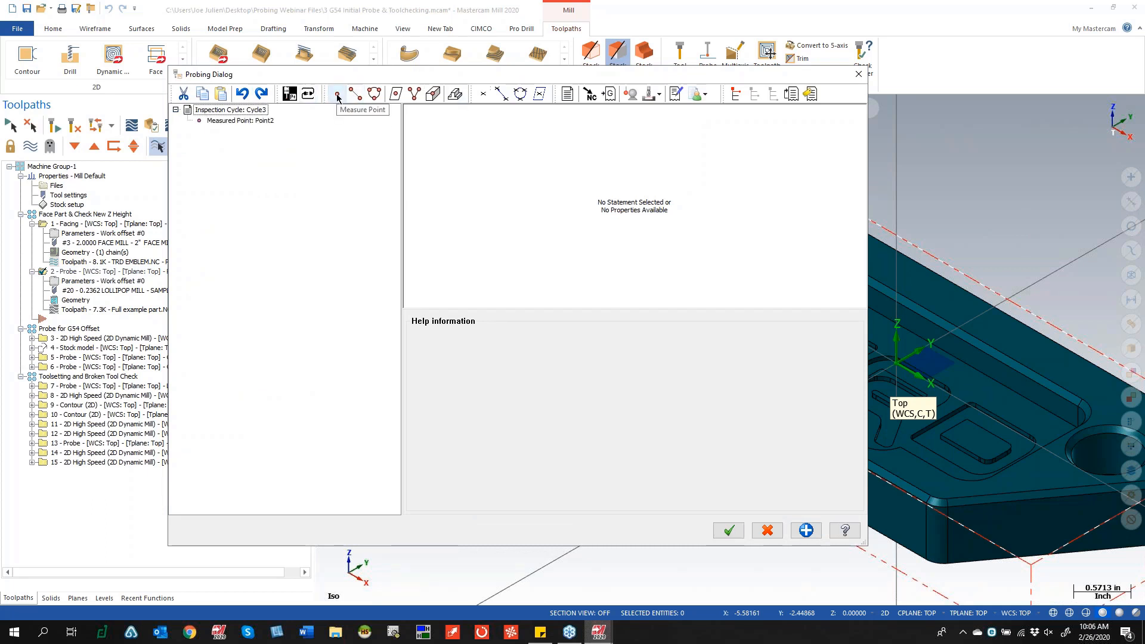
{"action": "left_click", "coordinate": [226, 120]}
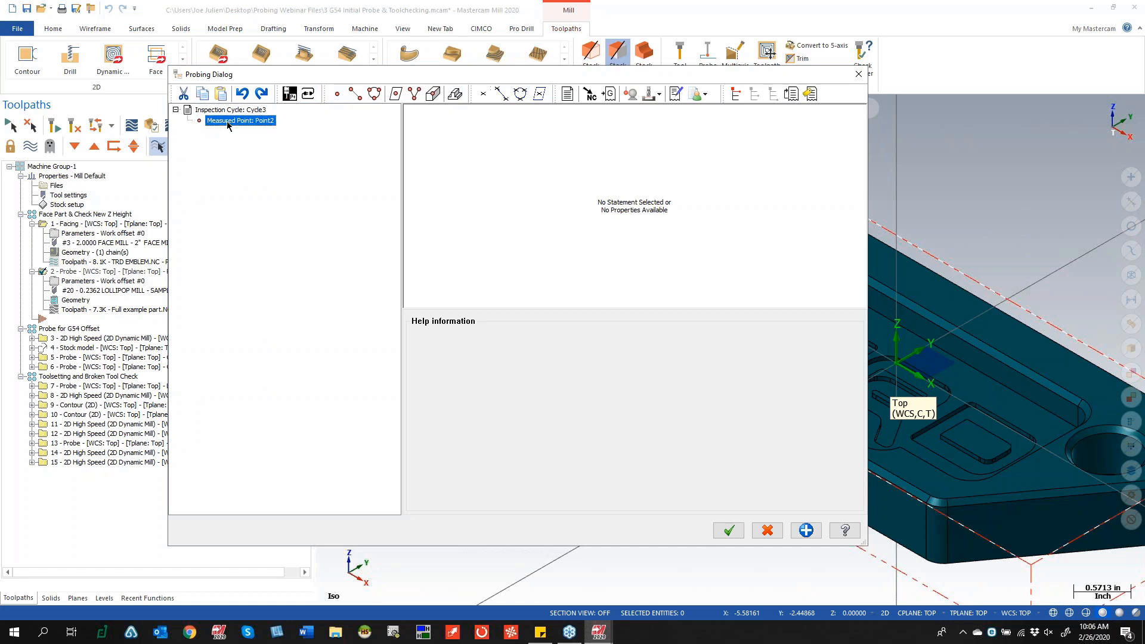
- Review the inspection cycle's safety plane height, standoff distance, overtravel distance and default tolerances
{"action": "left_click", "coordinate": [233, 111]}
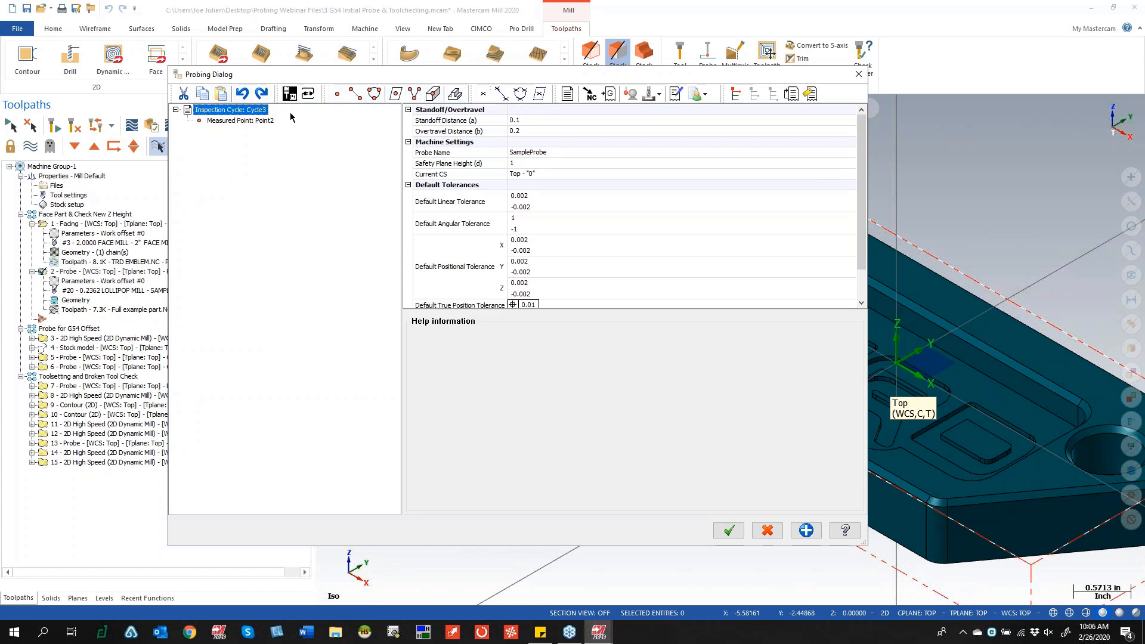
{"action": "left_click", "coordinate": [528, 163]}
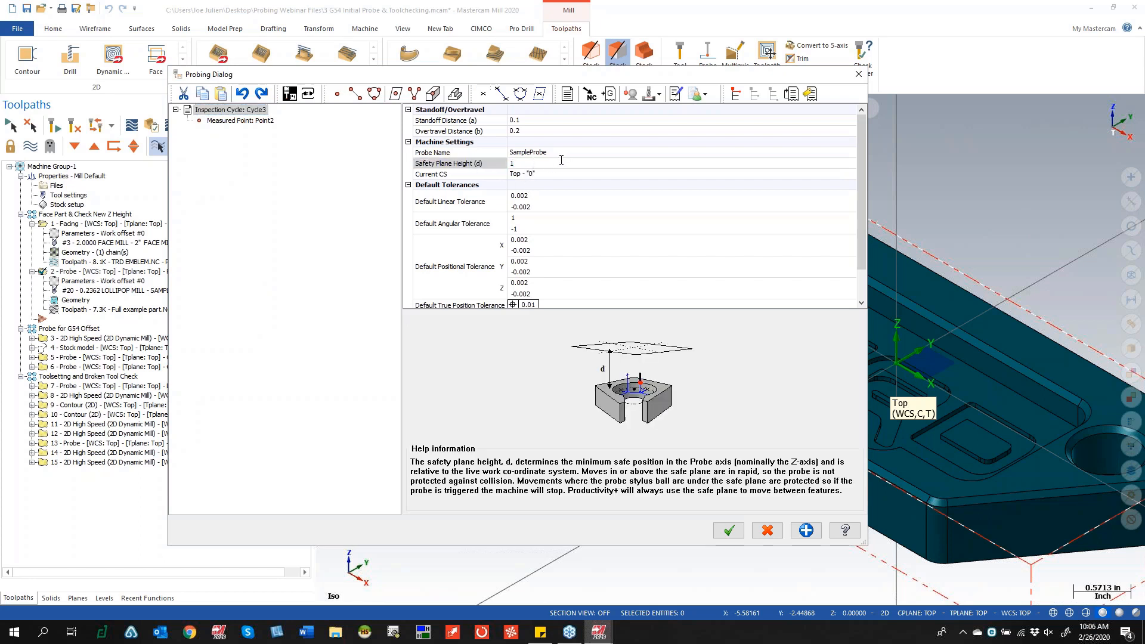
{"action": "left_click", "coordinate": [547, 123]}
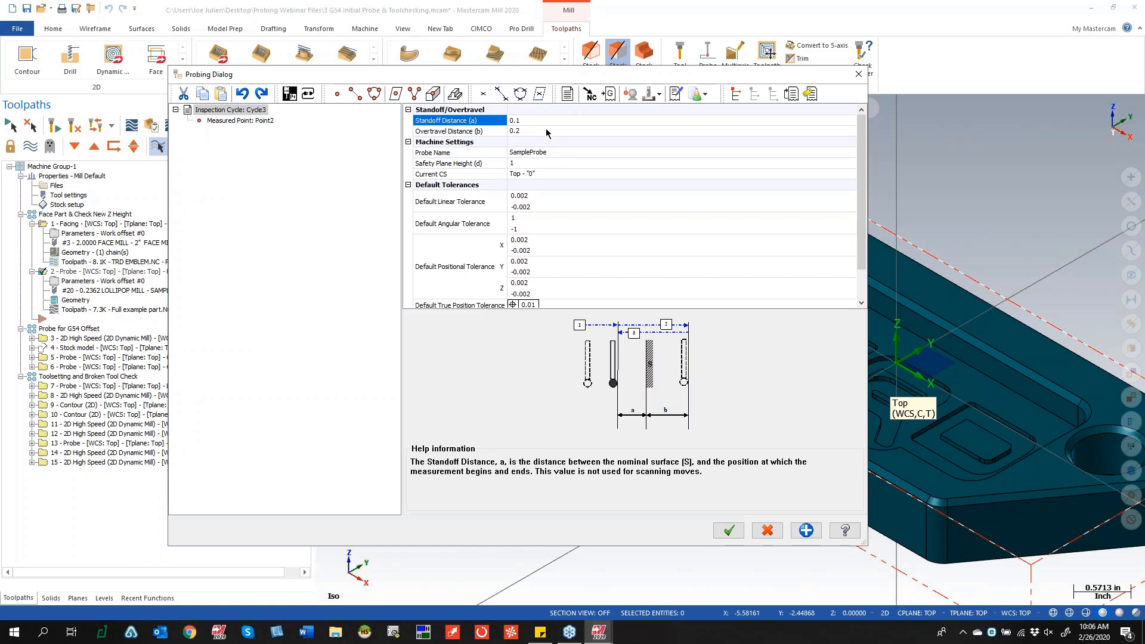
{"action": "left_click", "coordinate": [547, 131]}
{"action": "scroll", "coordinate": [571, 219], "scroll_direction": "down", "scroll_amount": 1}
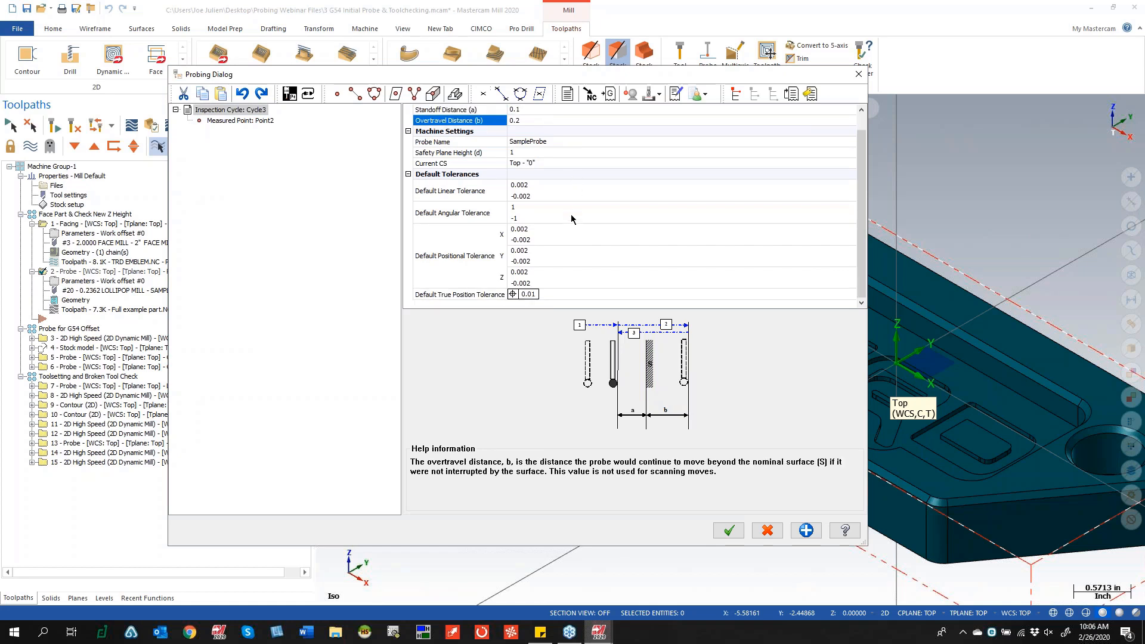
{"action": "scroll", "coordinate": [585, 290], "scroll_direction": "up", "scroll_amount": 1}
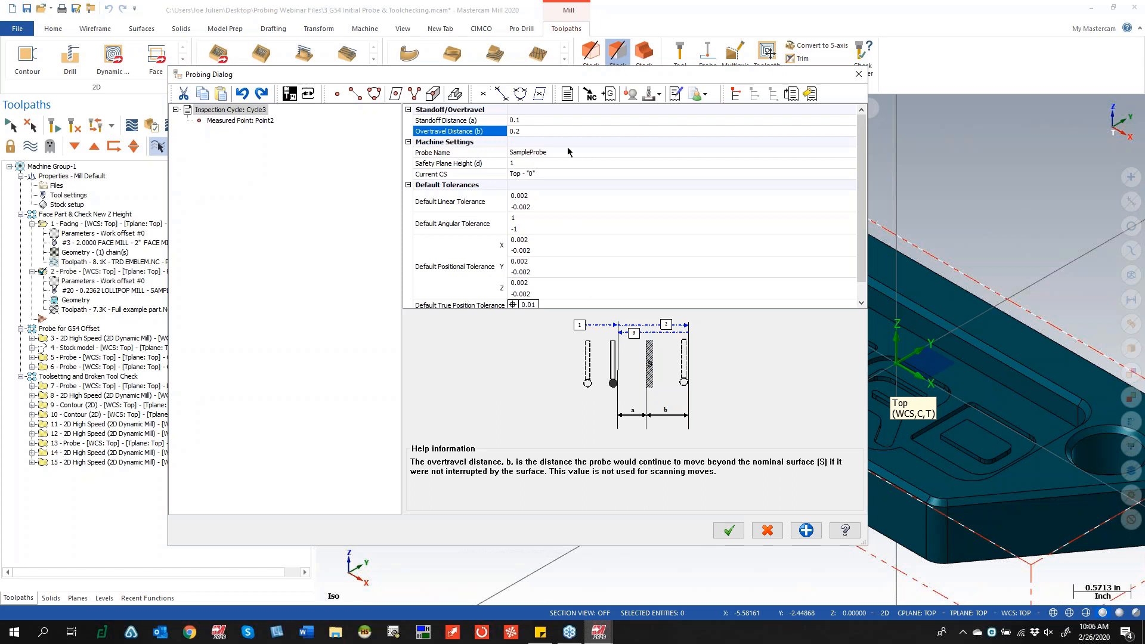
- Re-pick the measured point's P1 position on the top face beside the corner hole and check its approach point P2
{"action": "left_click", "coordinate": [238, 122]}
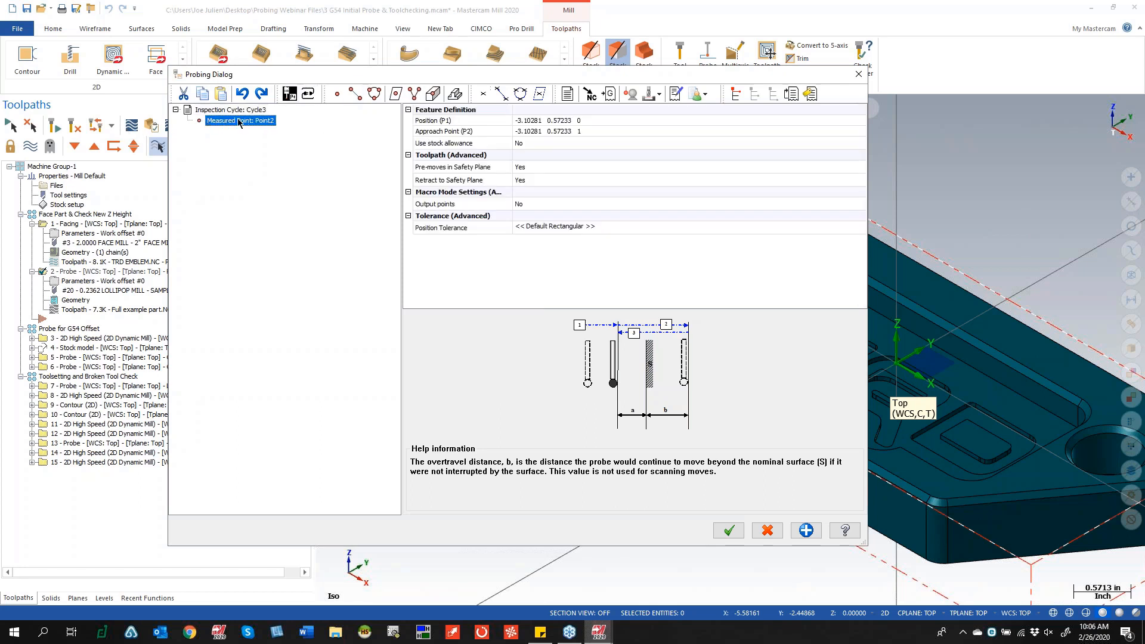
{"action": "left_click", "coordinate": [613, 122]}
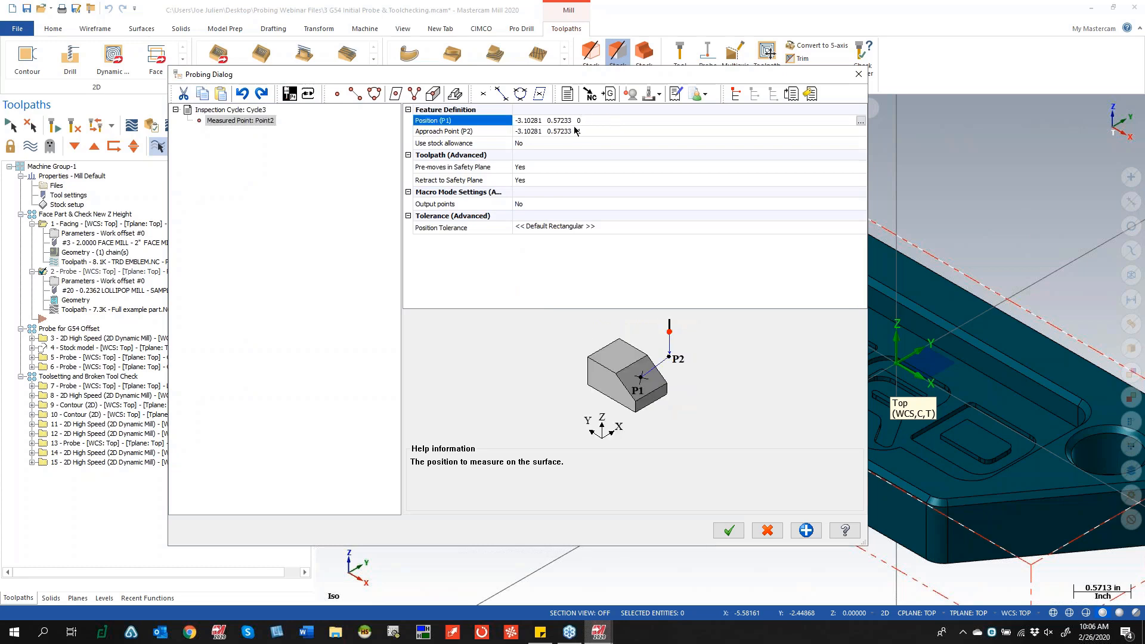
{"action": "left_click", "coordinate": [860, 121]}
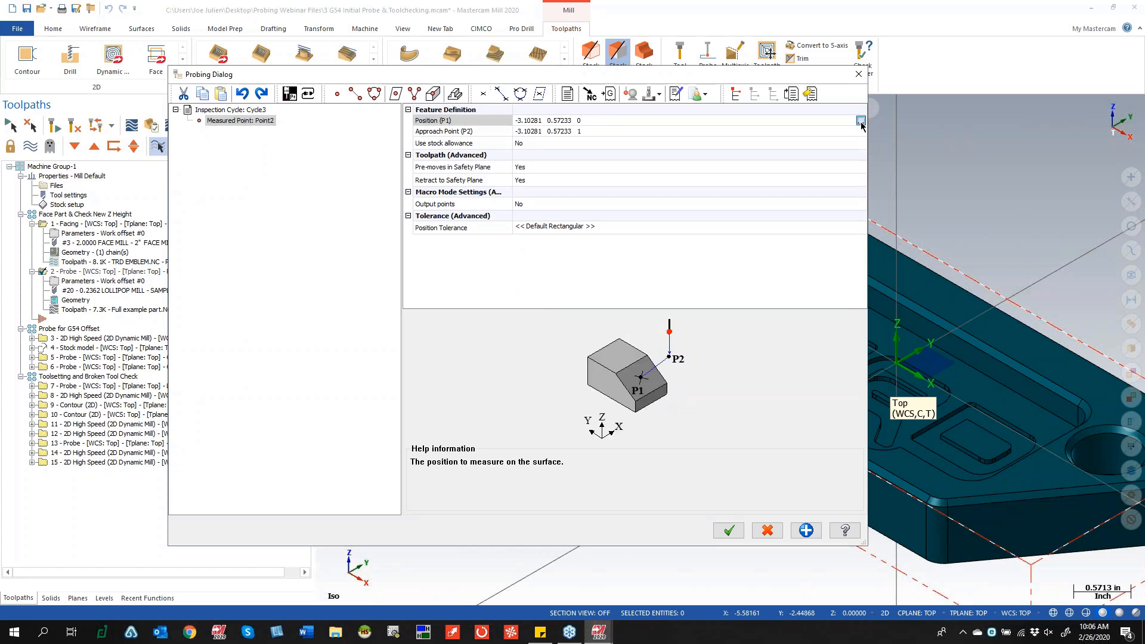
{"action": "scroll", "coordinate": [721, 214], "scroll_direction": "up", "scroll_amount": 3}
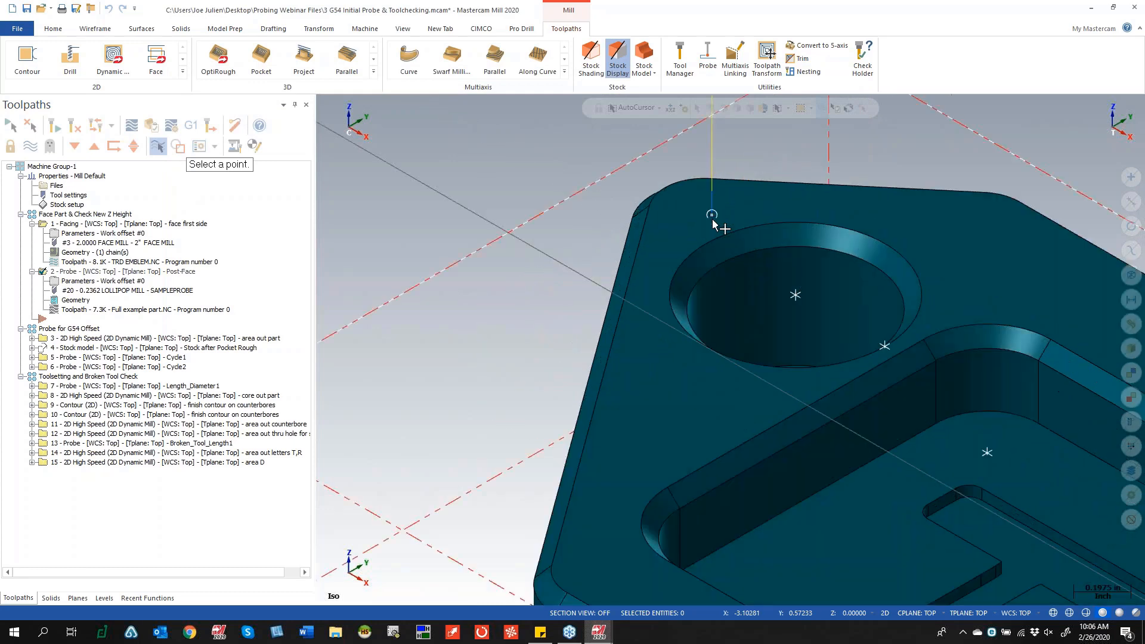
{"action": "left_click", "coordinate": [713, 223]}
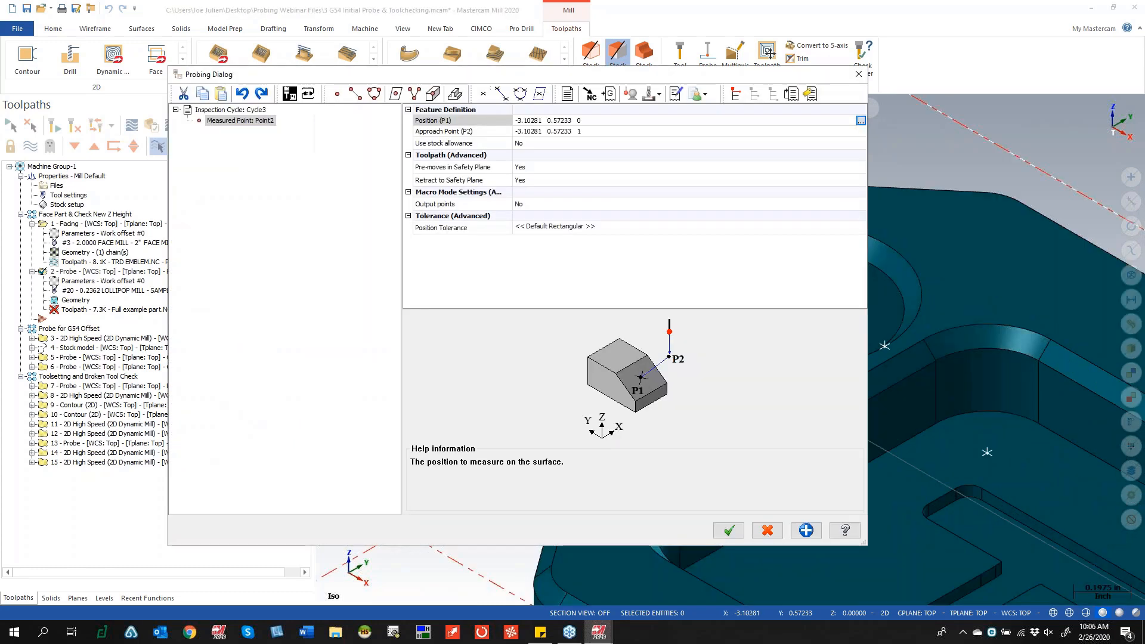
{"action": "left_click", "coordinate": [587, 132]}
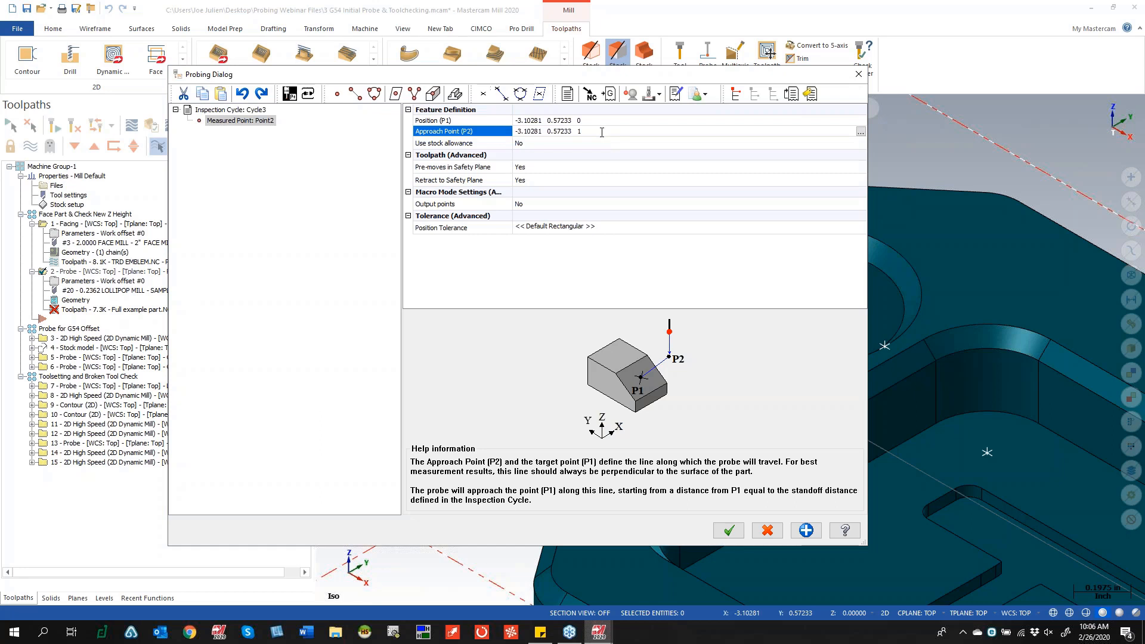
{"action": "left_click", "coordinate": [602, 132]}
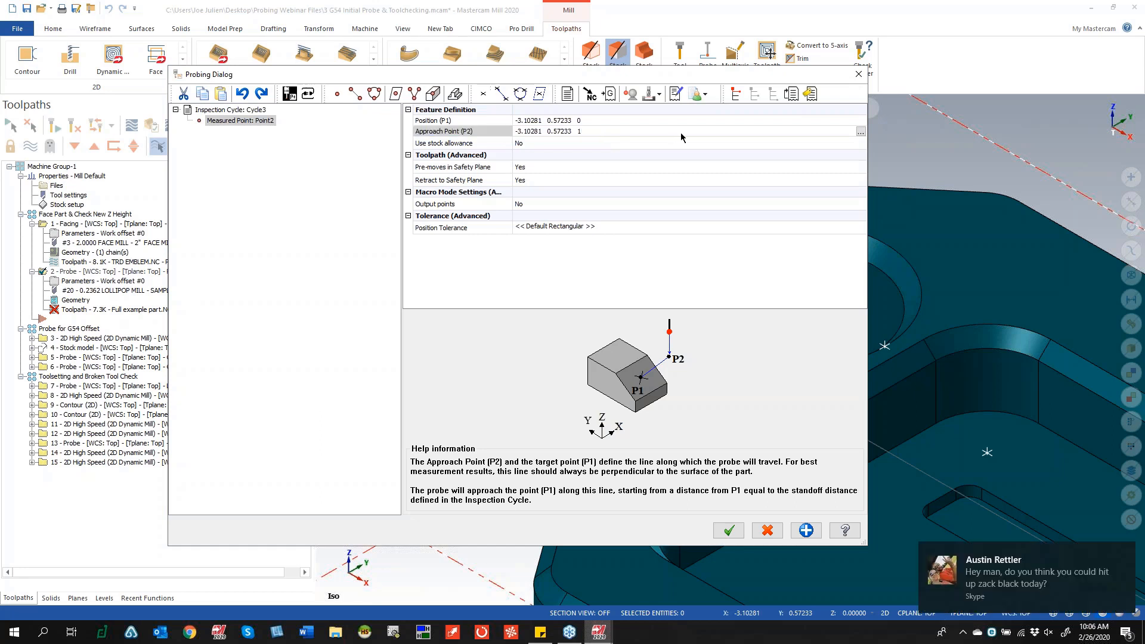
- Turn on the stock allowance for the measured point, look at its value and turn the allowance off again
{"action": "left_click", "coordinate": [618, 143]}
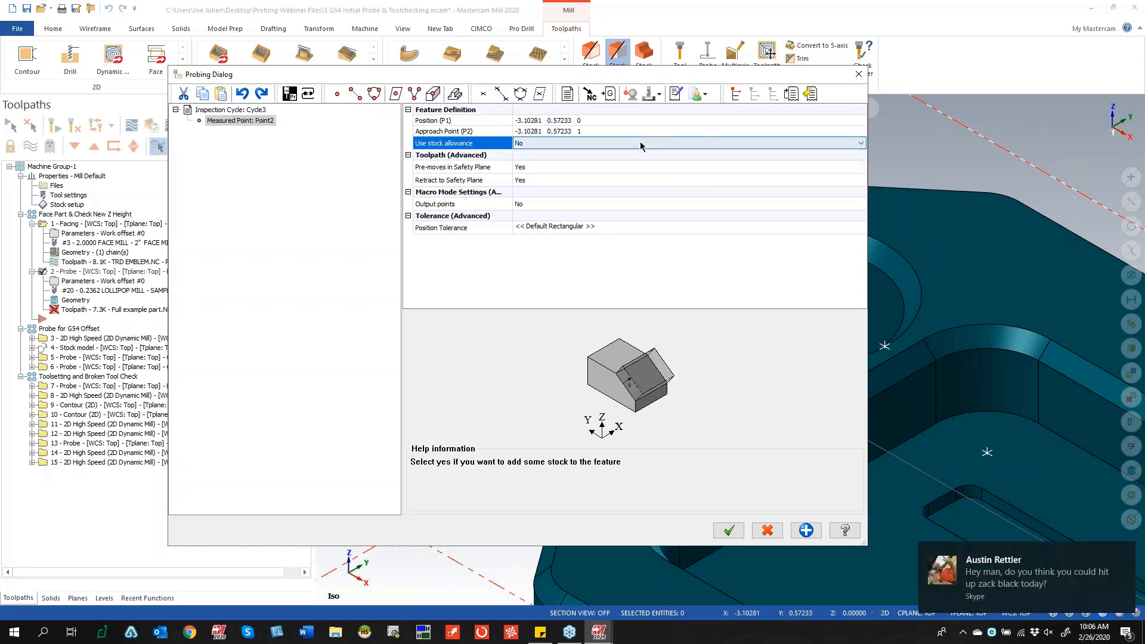
{"action": "left_click", "coordinate": [533, 145]}
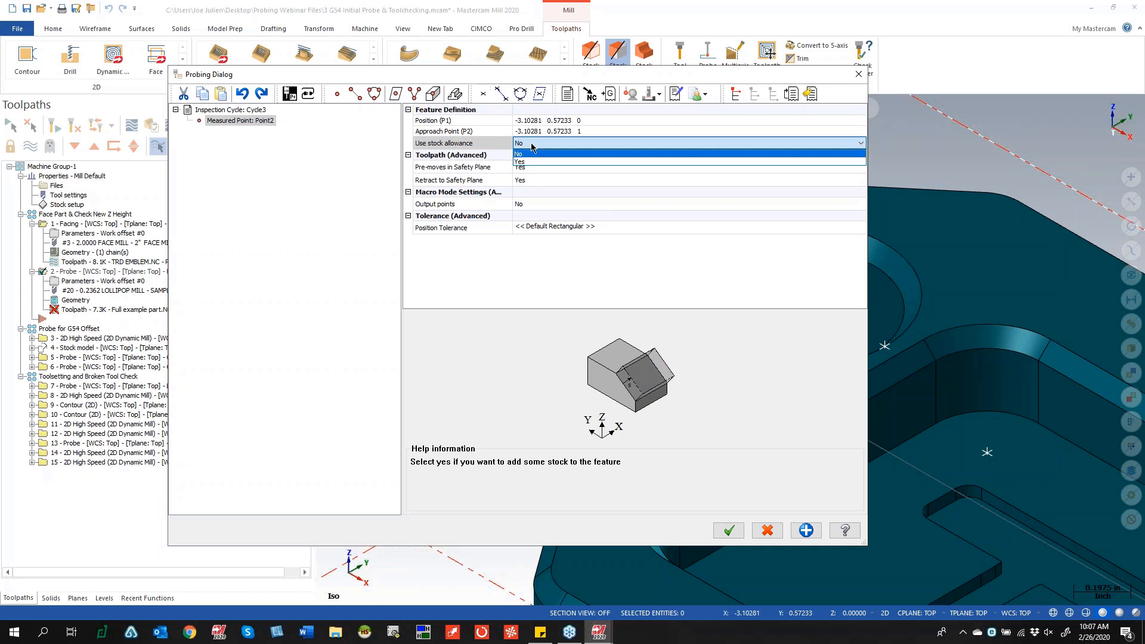
{"action": "left_click", "coordinate": [531, 161]}
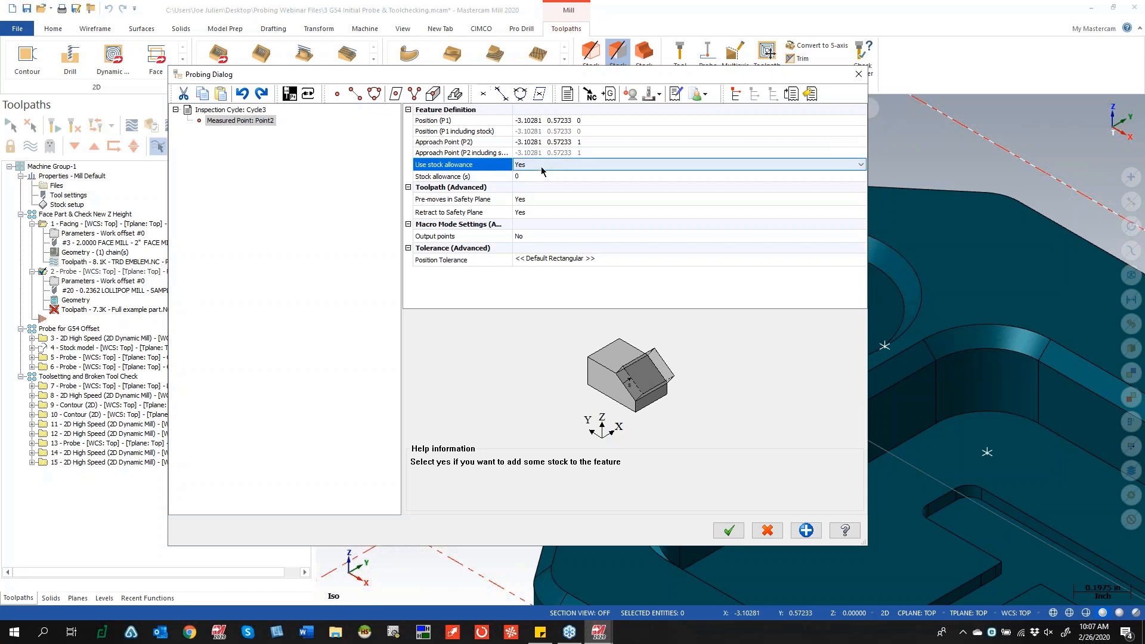
{"action": "left_click", "coordinate": [573, 176]}
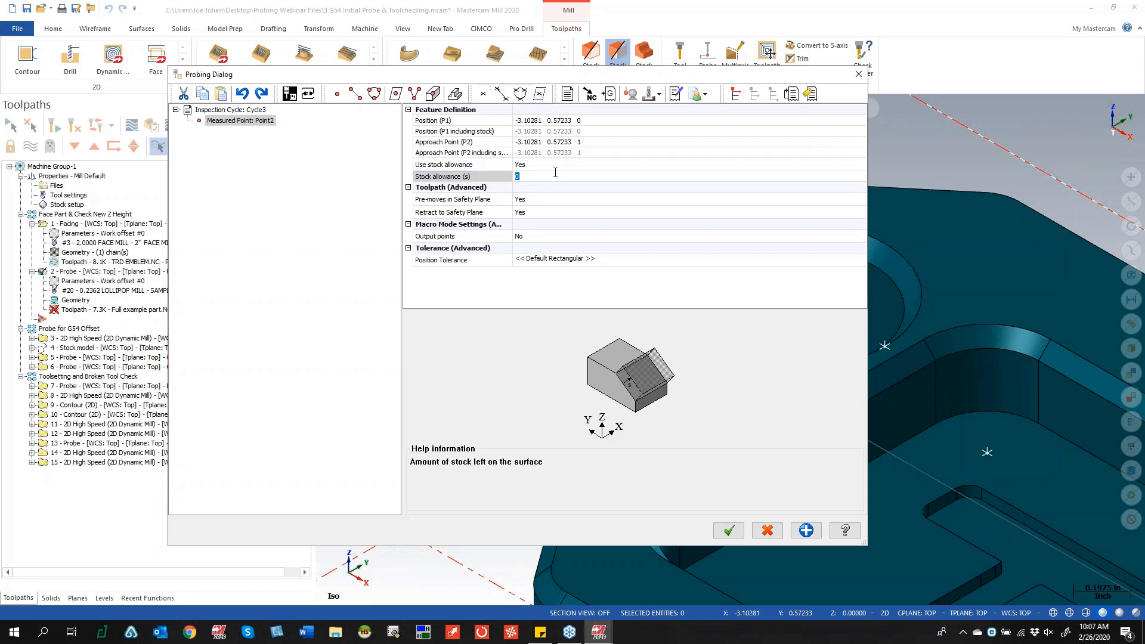
{"action": "left_click", "coordinate": [538, 167]}
{"action": "left_click", "coordinate": [538, 167]}
{"action": "left_click", "coordinate": [530, 182]}
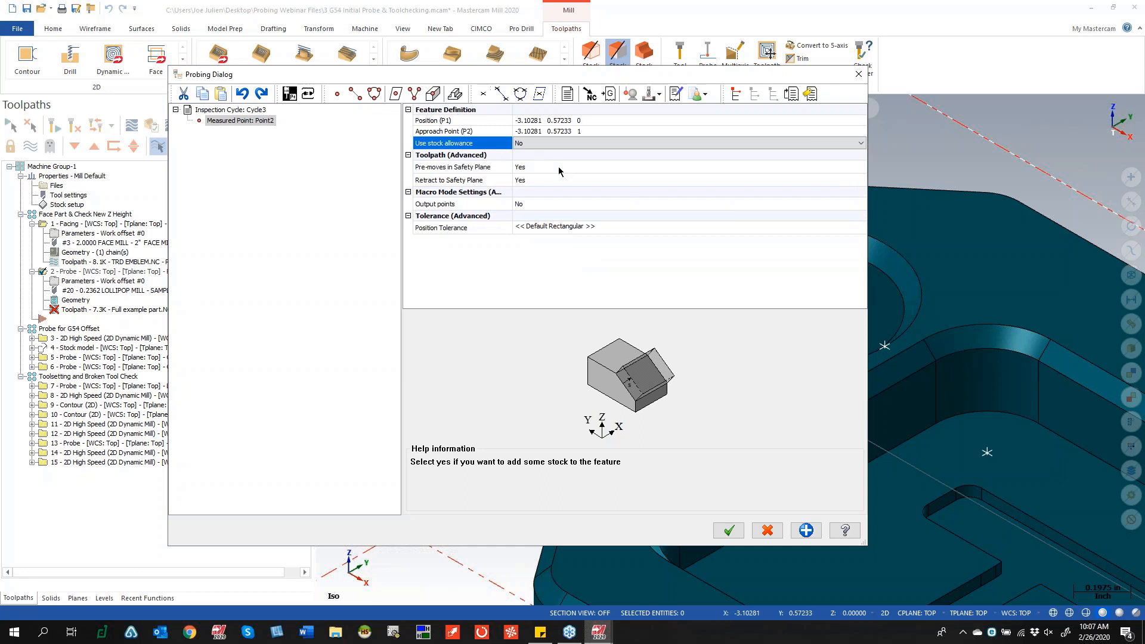
- Check the measured point's safety plane pre-move and retract settings against the inspection cycle's safety plane height
{"action": "left_click", "coordinate": [538, 167]}
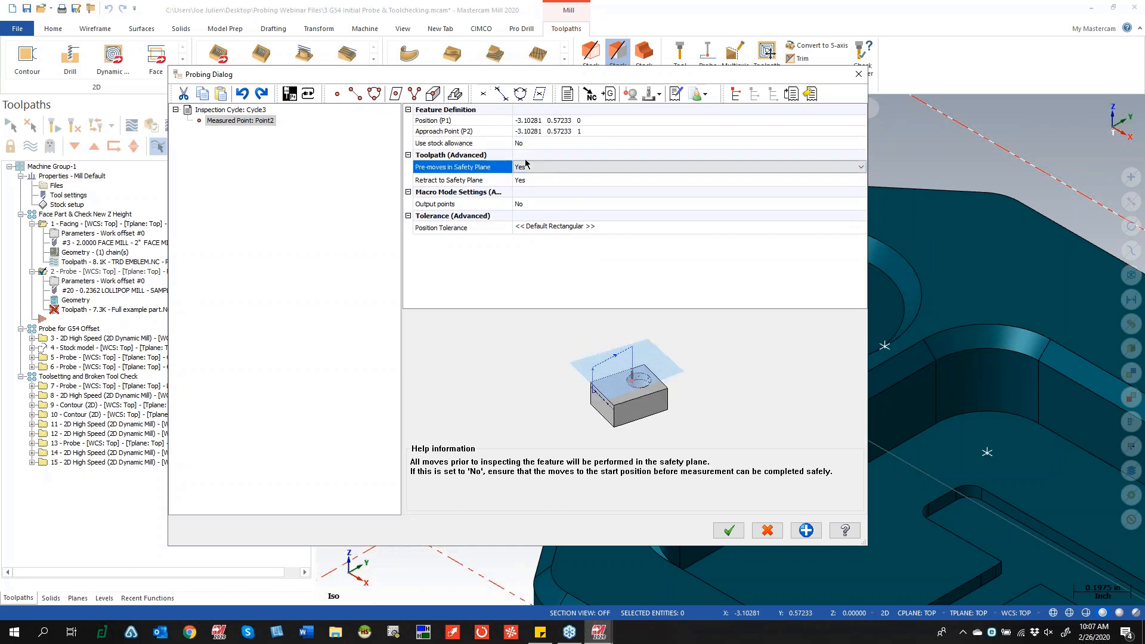
{"action": "left_click", "coordinate": [246, 111]}
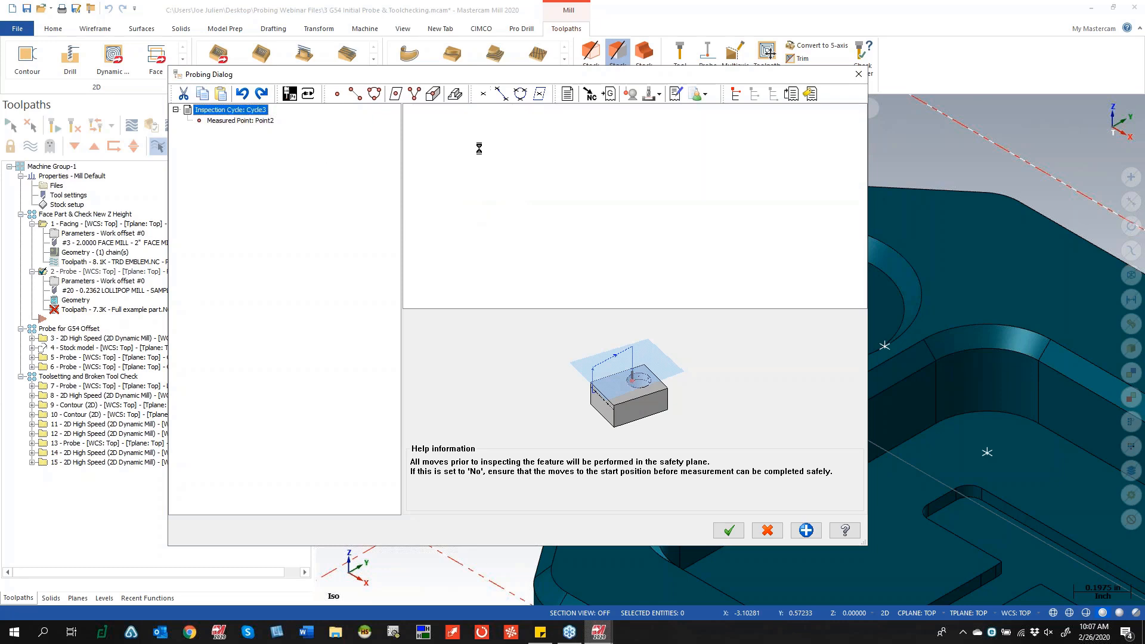
{"action": "mouse_move", "coordinate": [530, 168]}
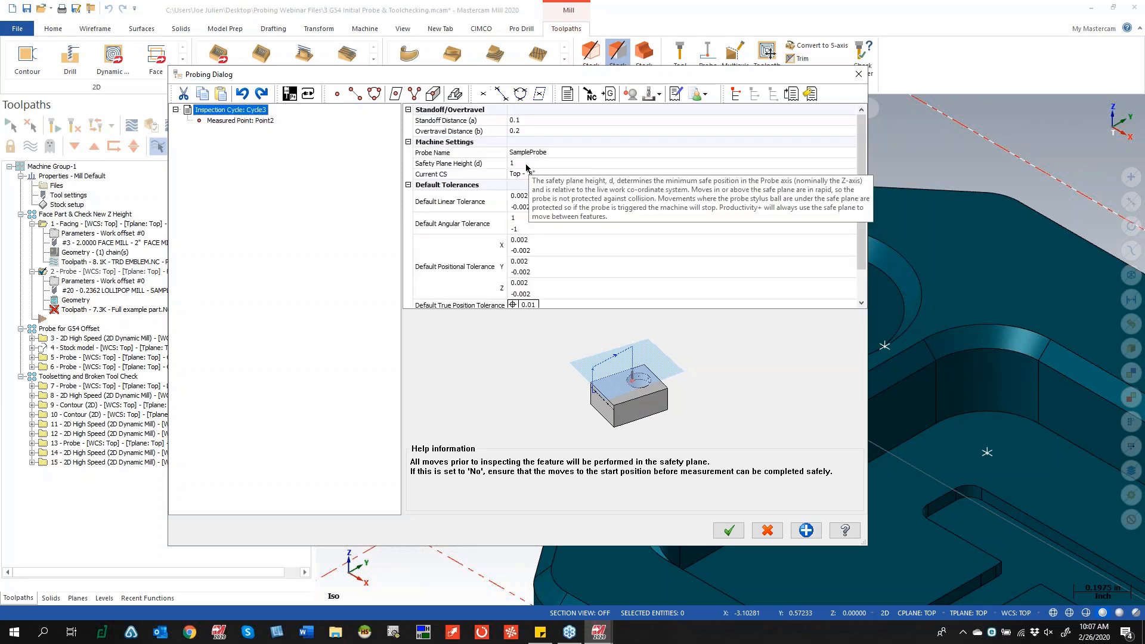
{"action": "left_click", "coordinate": [224, 122]}
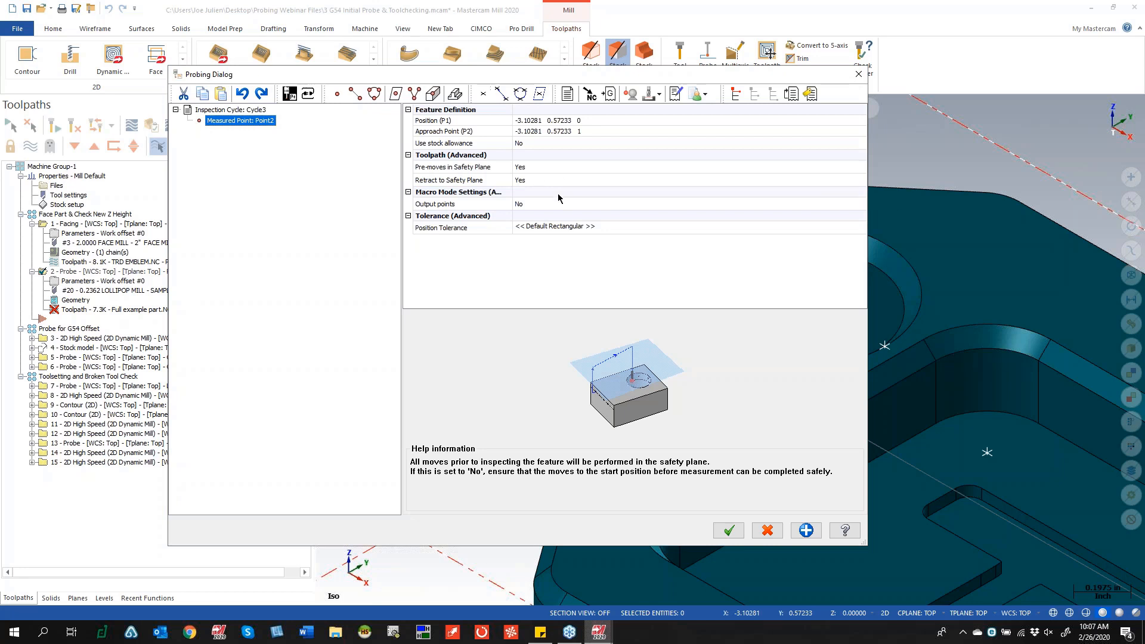
{"action": "mouse_move", "coordinate": [569, 183]}
- Accept the probing settings to regenerate the probe toolpath, and play its backplot with an adjusted playback speed
{"action": "left_click", "coordinate": [729, 530]}
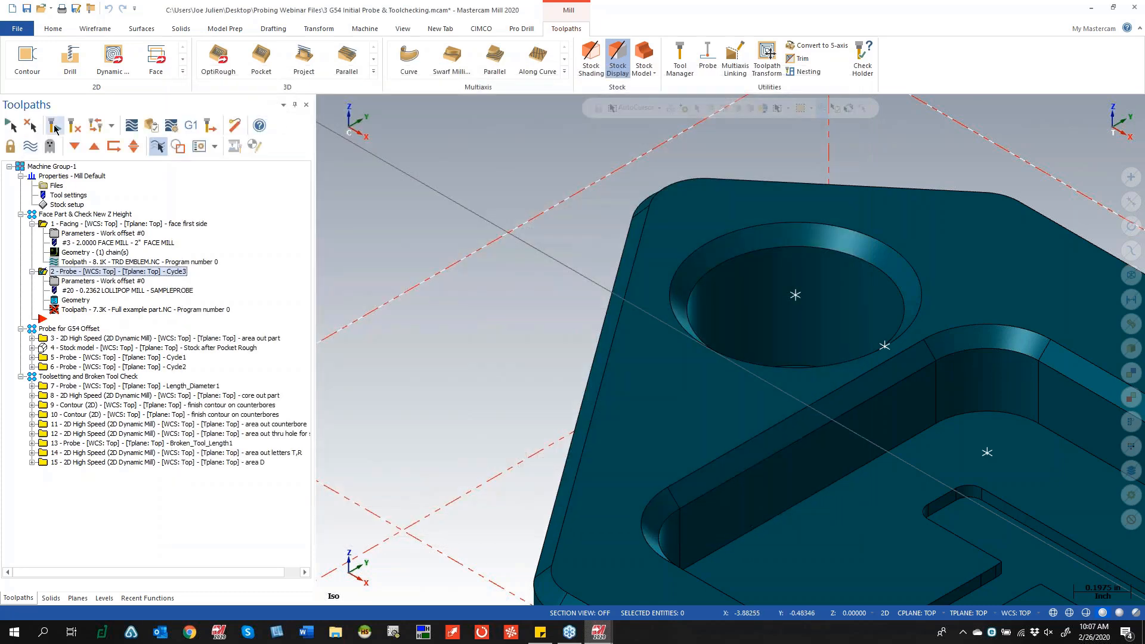
{"action": "scroll", "coordinate": [531, 251], "scroll_direction": "down", "scroll_amount": 4}
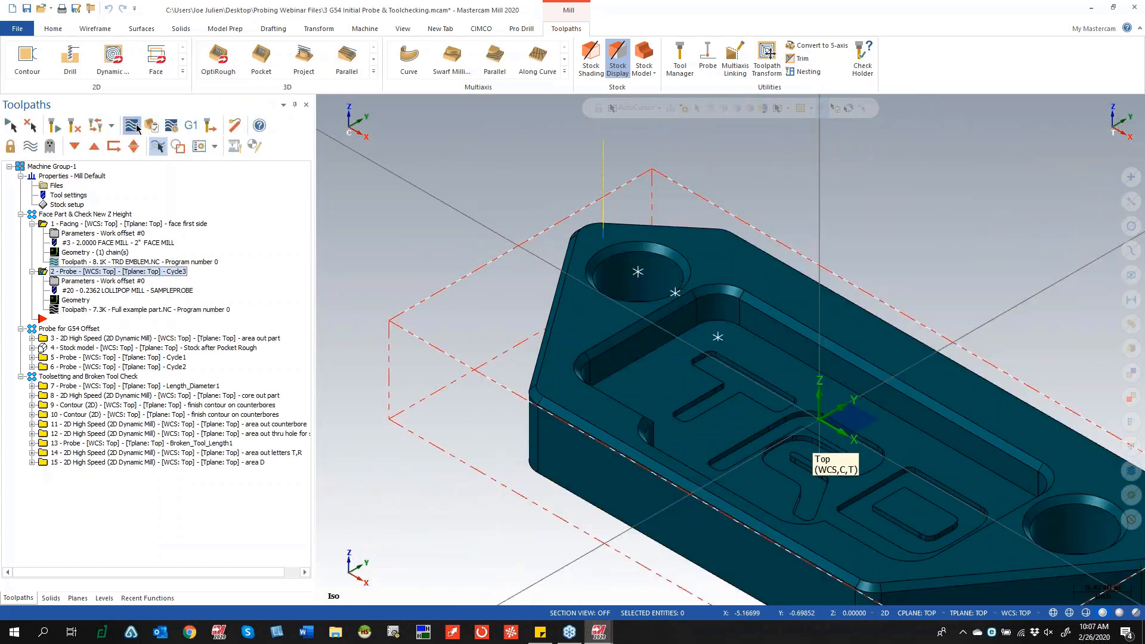
{"action": "left_click", "coordinate": [132, 126]}
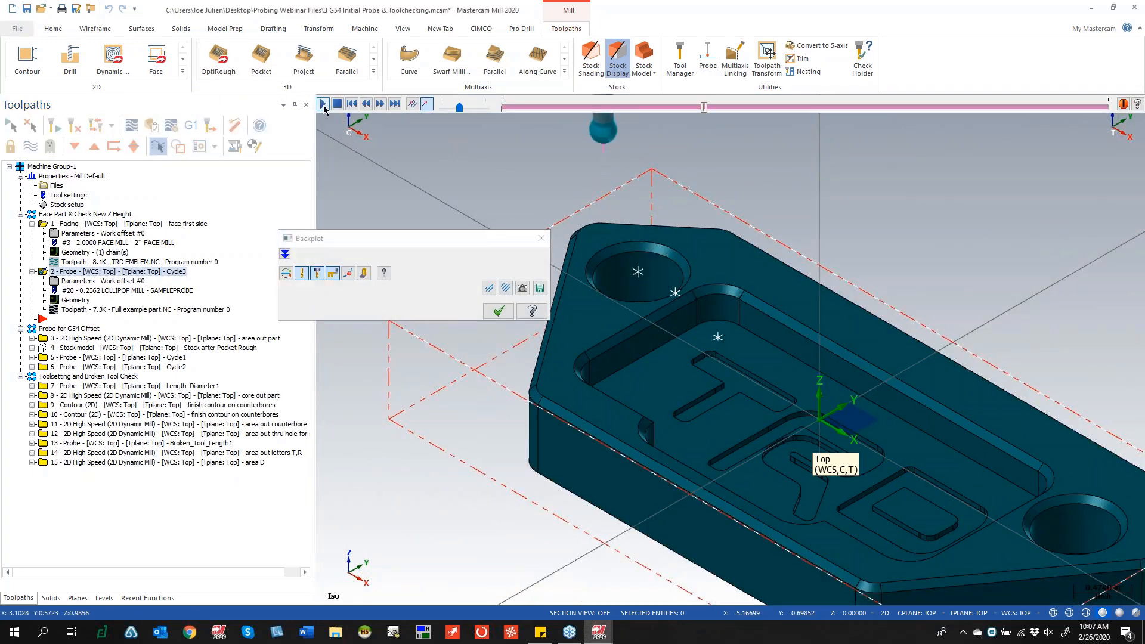
{"action": "left_click", "coordinate": [324, 105]}
{"action": "left_click_drag", "start_coordinate": [460, 107], "coordinate": [477, 108]}
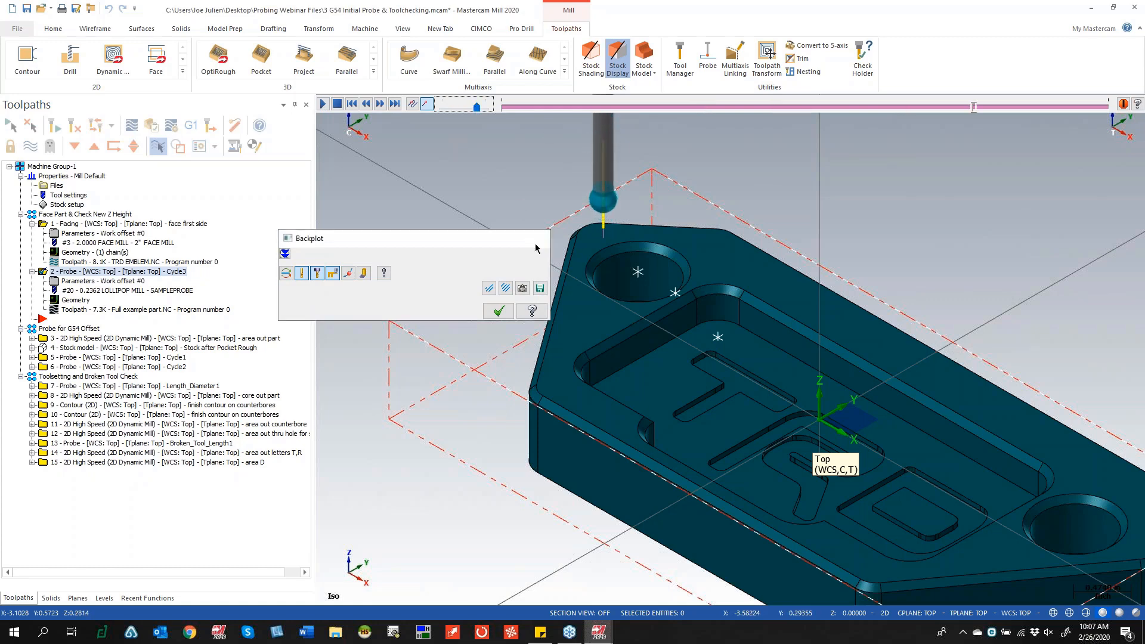
{"action": "left_click", "coordinate": [498, 311]}
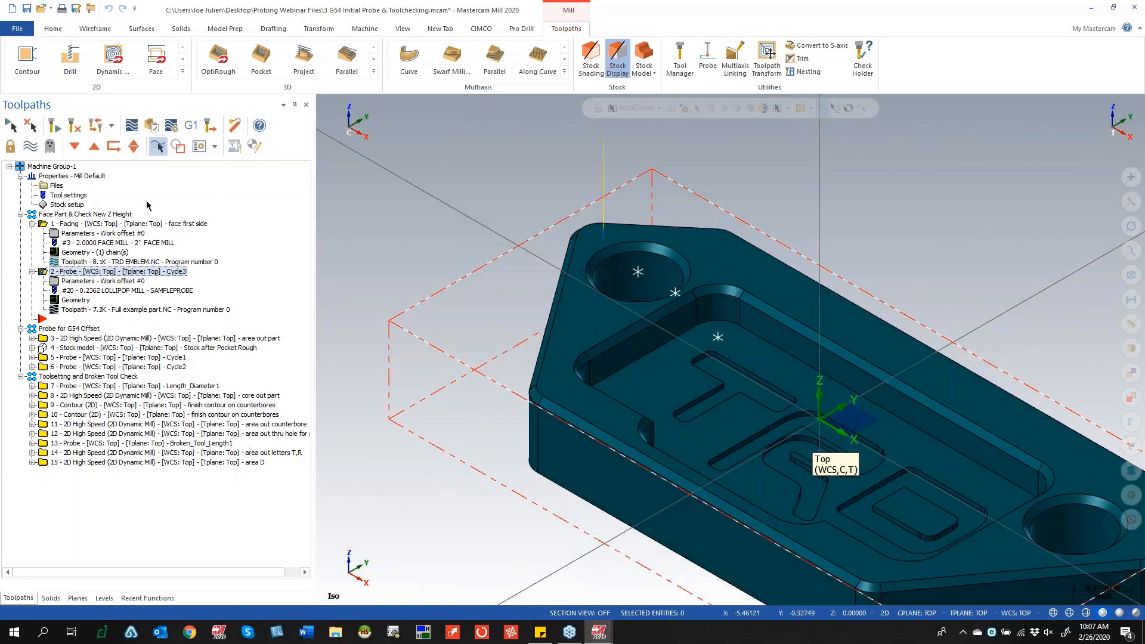
- Post the selected probe operation and save the NC file as Full example part.NC
{"action": "left_click", "coordinate": [191, 126]}
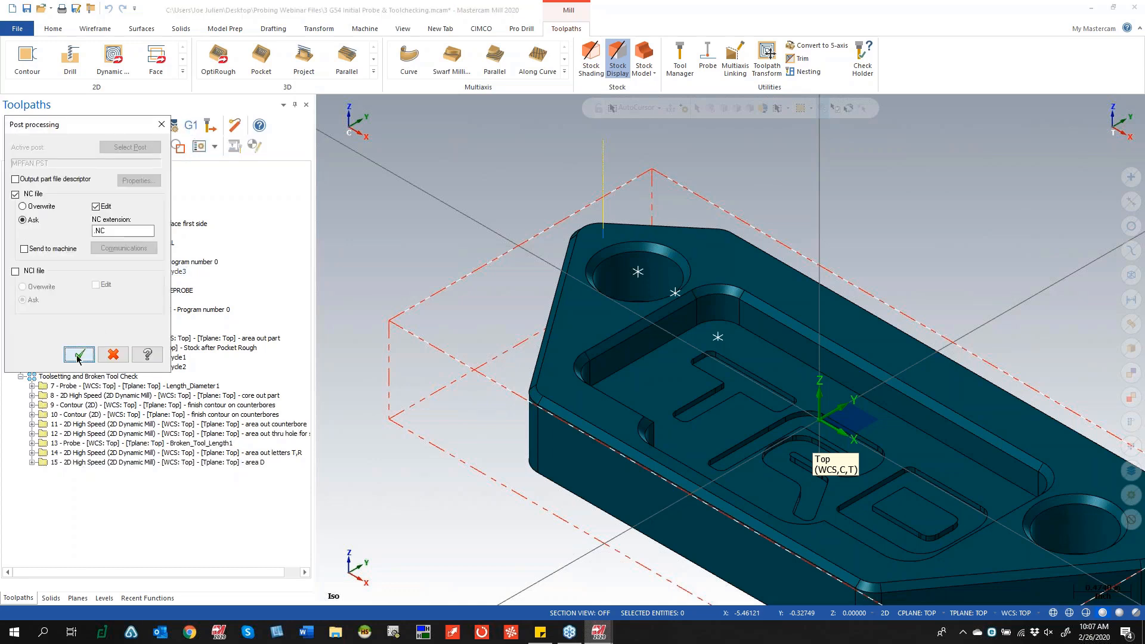
{"action": "left_click", "coordinate": [79, 355]}
{"action": "left_click", "coordinate": [610, 346]}
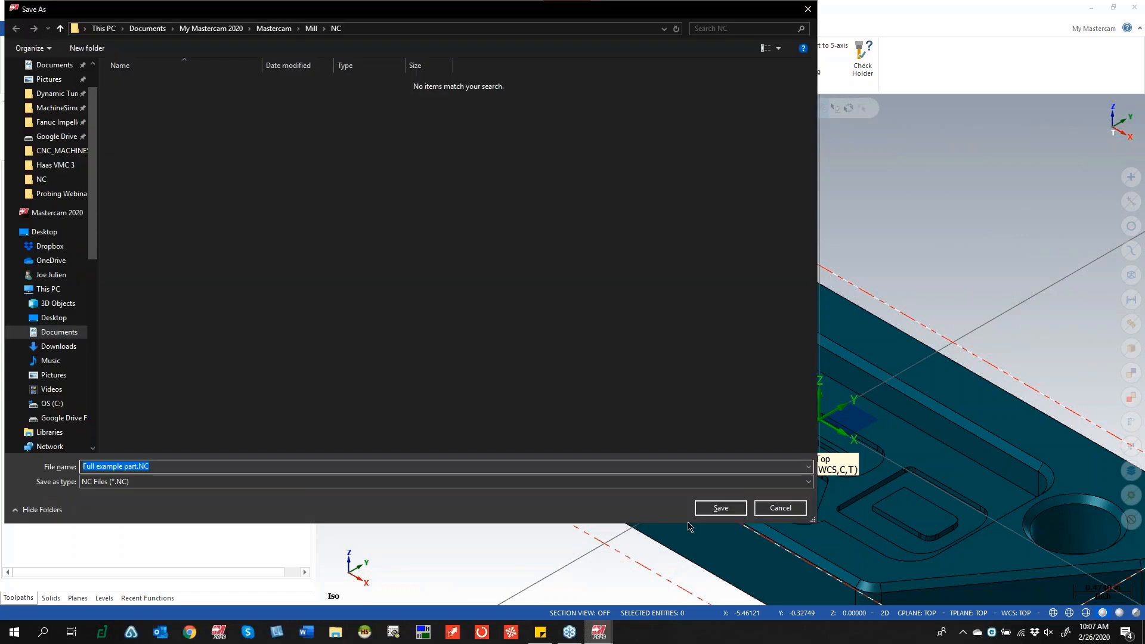
{"action": "left_click", "coordinate": [720, 509]}
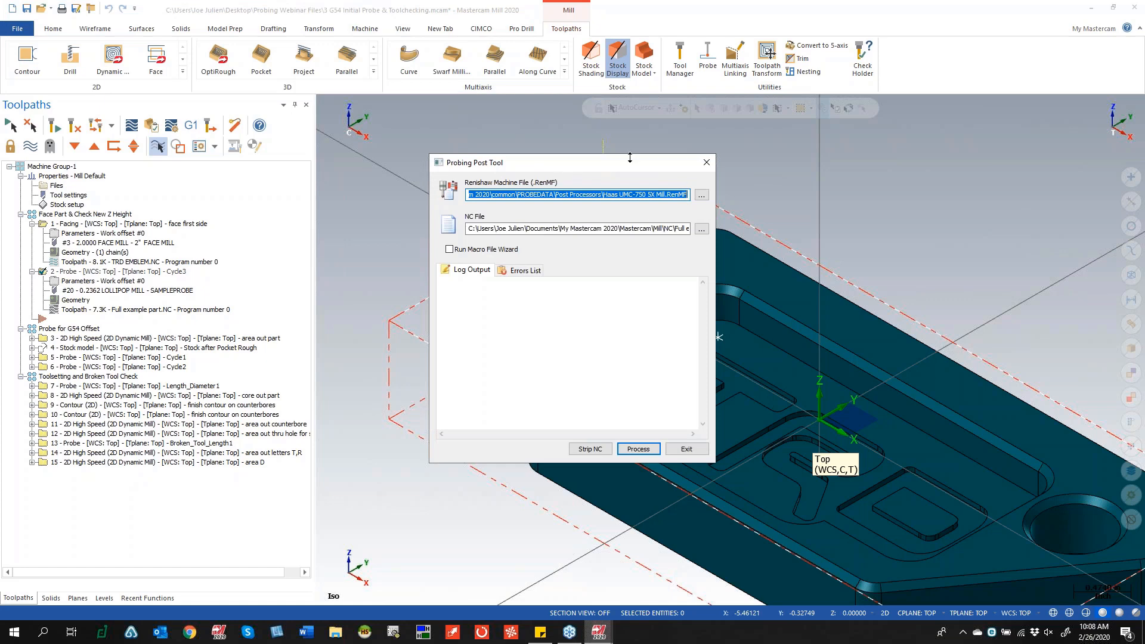
- Choose Default - Inch.RenMF from the PROBEDATA folder as the Renishaw machine file for the probing post
{"action": "left_click", "coordinate": [603, 195]}
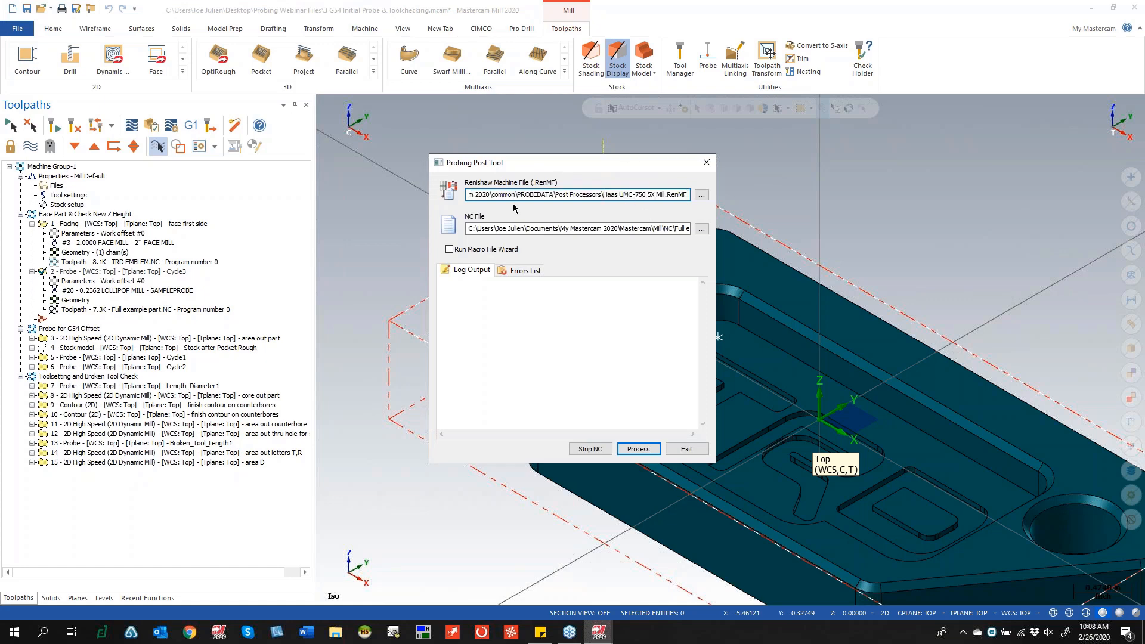
{"action": "left_click_drag", "start_coordinate": [688, 195], "coordinate": [396, 197]}
{"action": "left_click", "coordinate": [566, 193]}
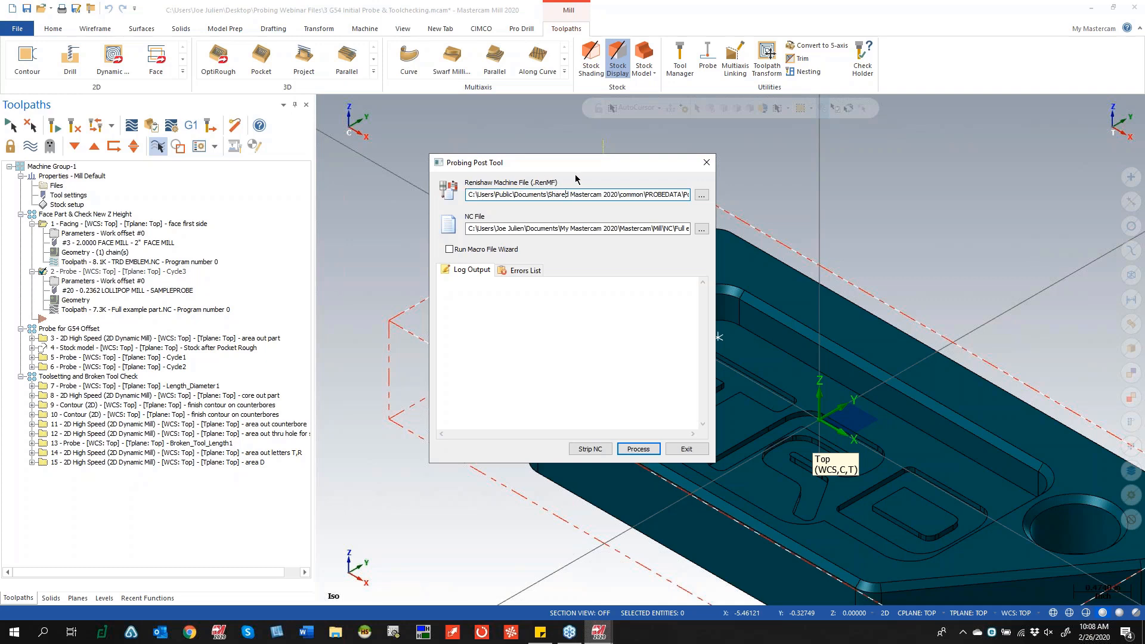
{"action": "left_click", "coordinate": [703, 196]}
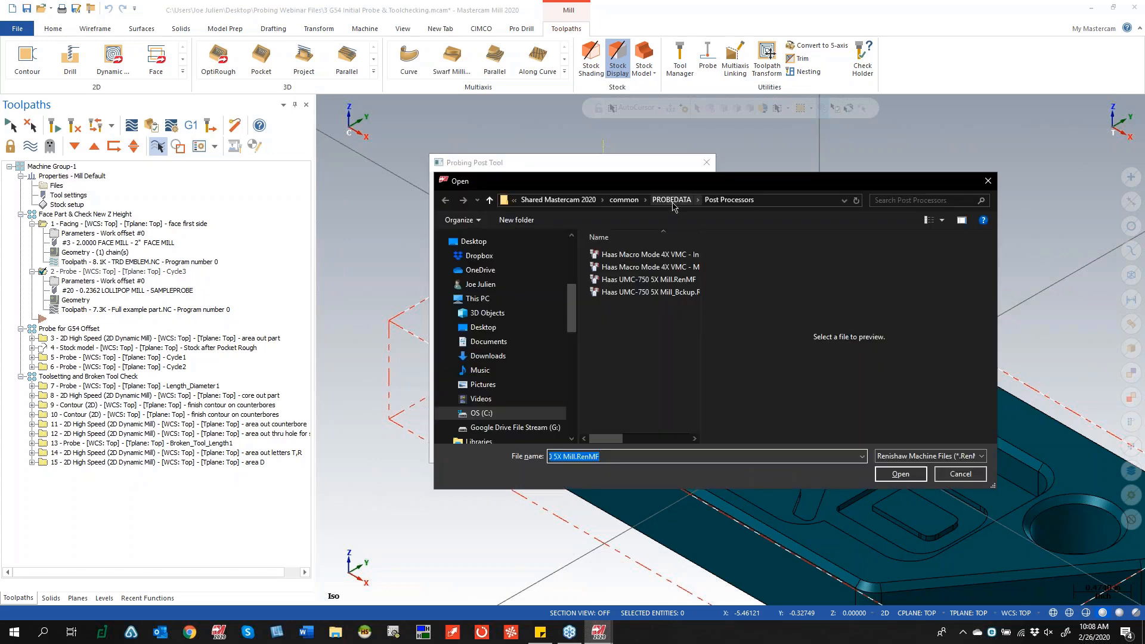
{"action": "left_click", "coordinate": [668, 201]}
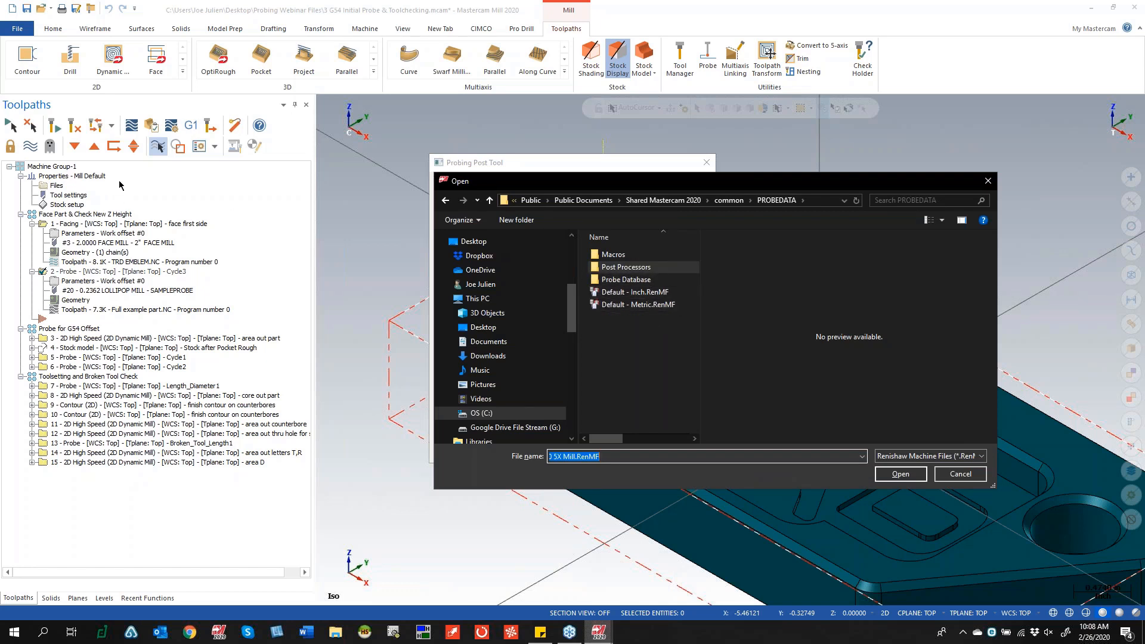
{"action": "left_click", "coordinate": [641, 292]}
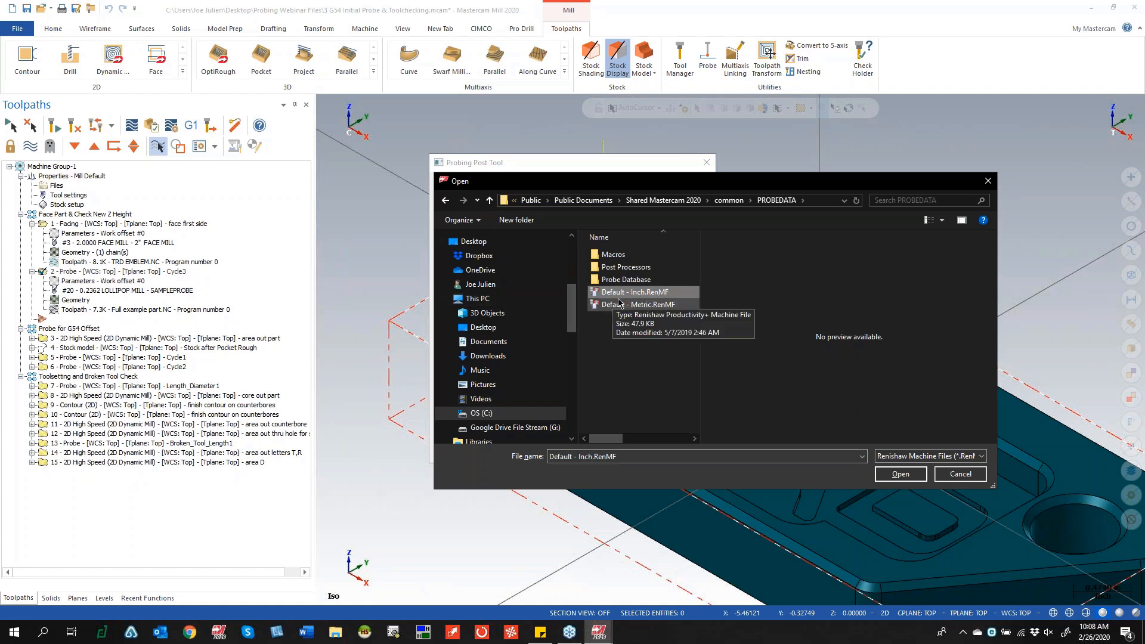
{"action": "left_click", "coordinate": [901, 474]}
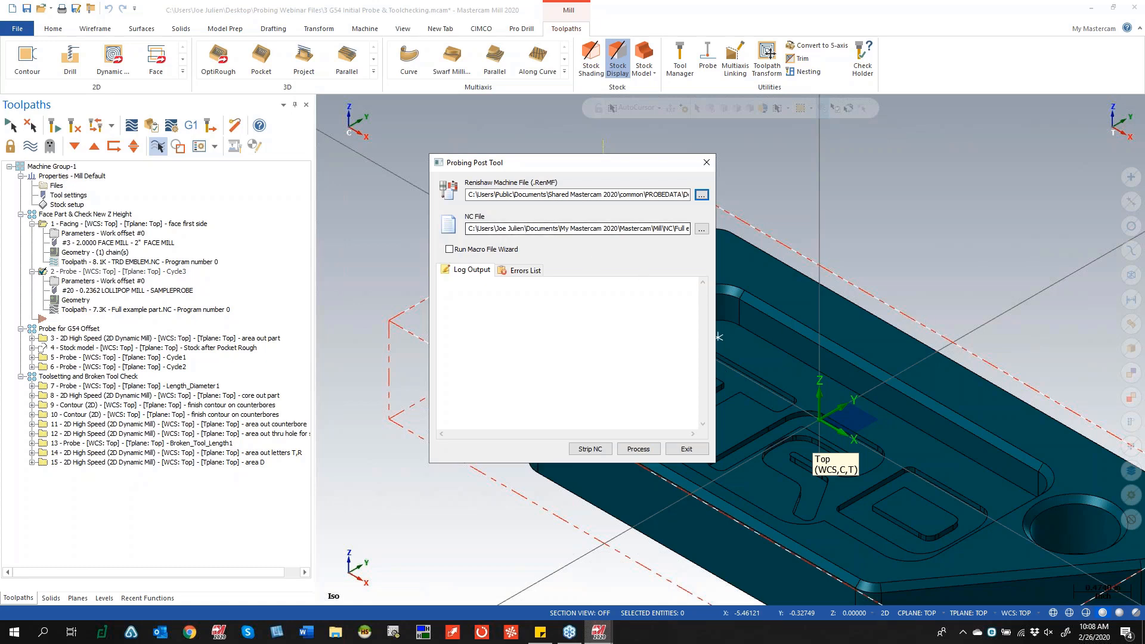
- Check the NC file path for Full example part.NC and process the file with the probing post
{"action": "left_click_drag", "start_coordinate": [473, 230], "coordinate": [753, 246]}
{"action": "left_click", "coordinate": [616, 229]}
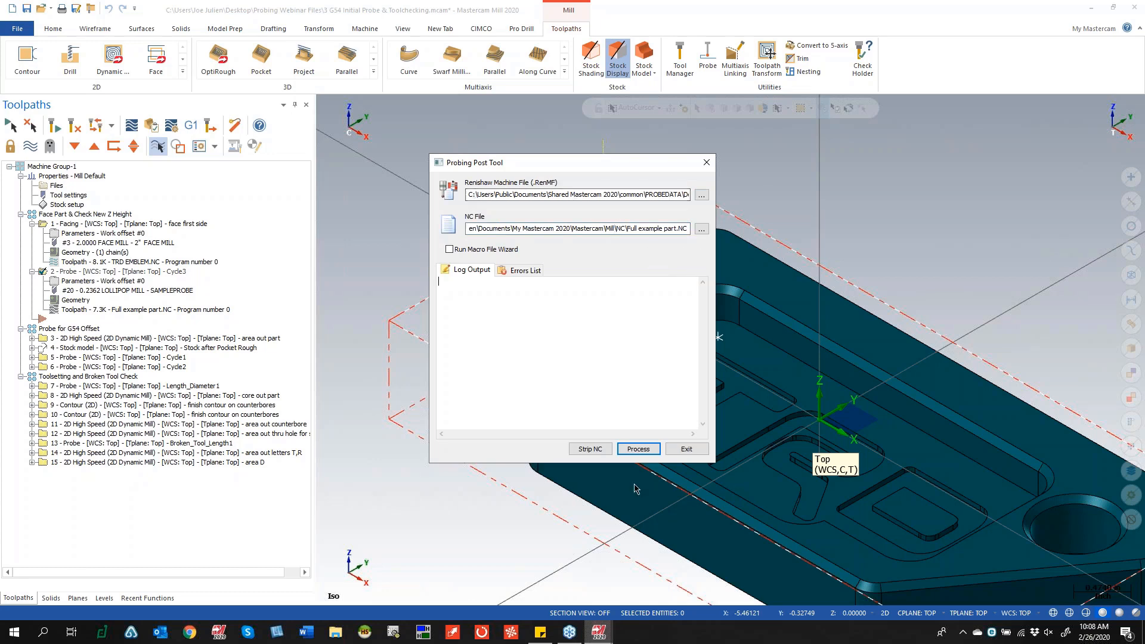
{"action": "left_click", "coordinate": [639, 450]}
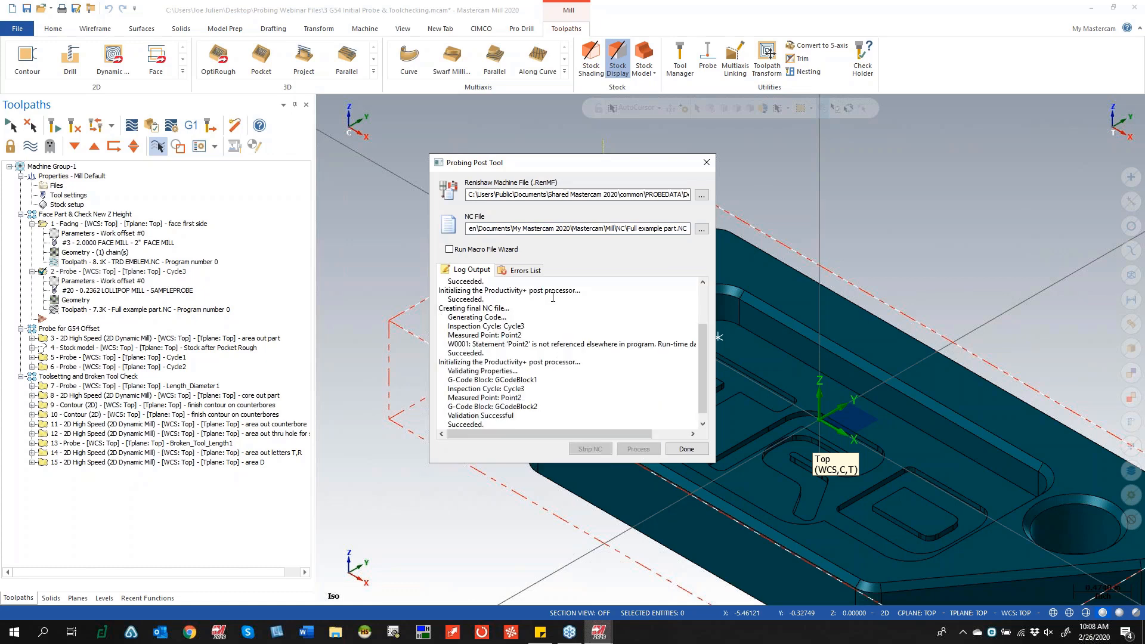
- Review the probing post's log output and errors list, and finish the post to open the NC code
{"action": "scroll", "coordinate": [553, 297], "scroll_direction": "down", "scroll_amount": 1}
{"action": "left_click_drag", "start_coordinate": [549, 414], "coordinate": [414, 412]}
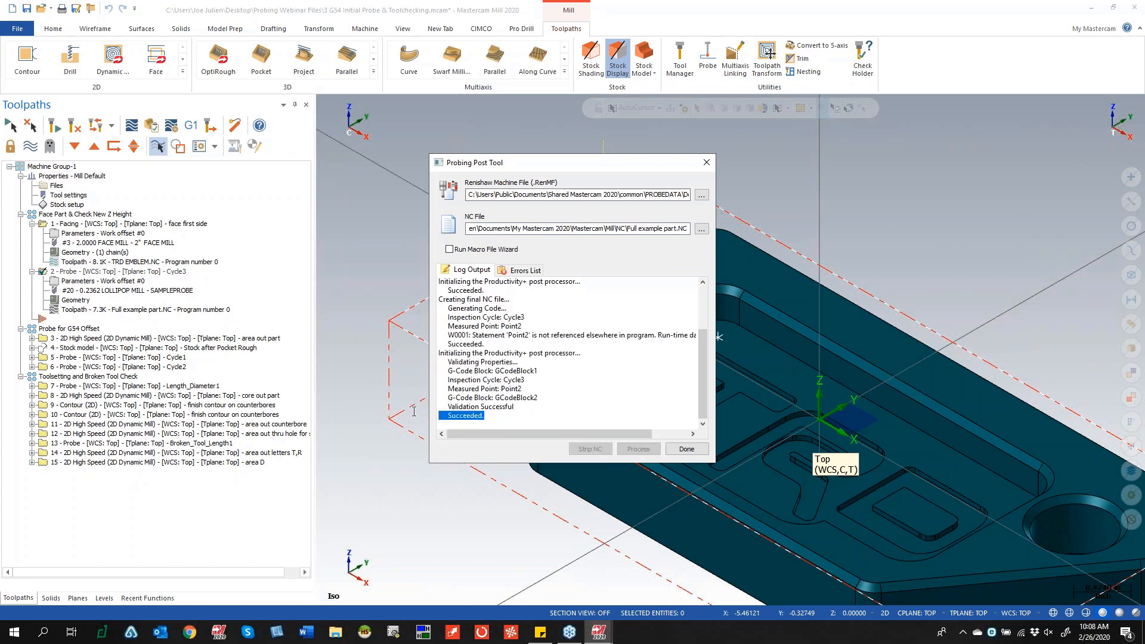
{"action": "left_click", "coordinate": [530, 367]}
{"action": "left_click_drag", "start_coordinate": [494, 415], "coordinate": [438, 416]}
{"action": "left_click", "coordinate": [504, 417]}
{"action": "left_click", "coordinate": [496, 416]}
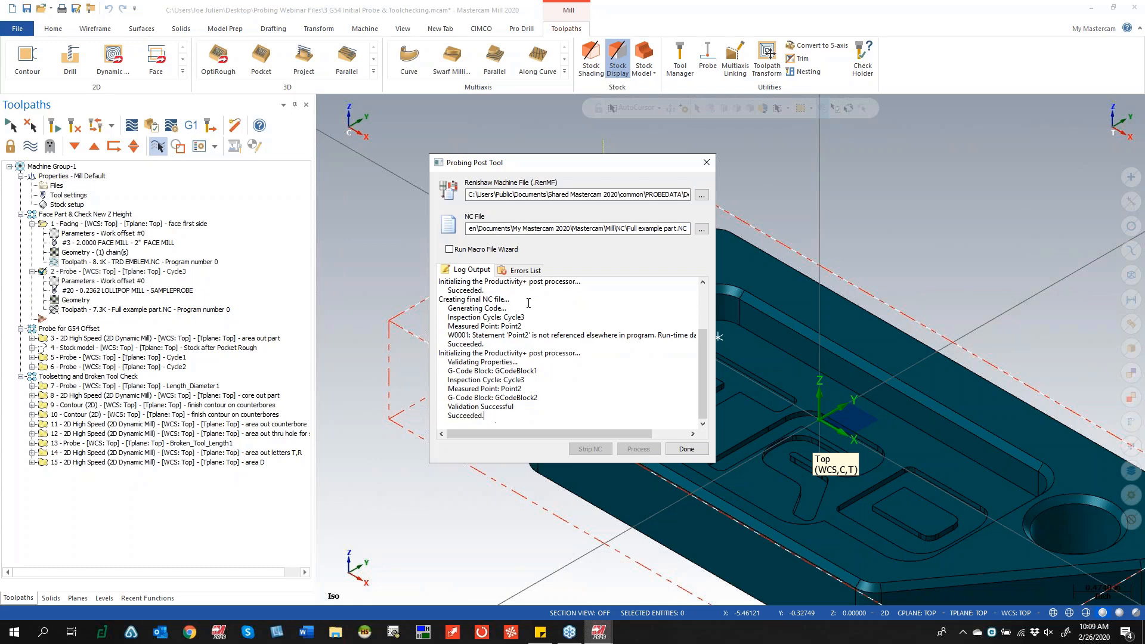
{"action": "left_click", "coordinate": [526, 274]}
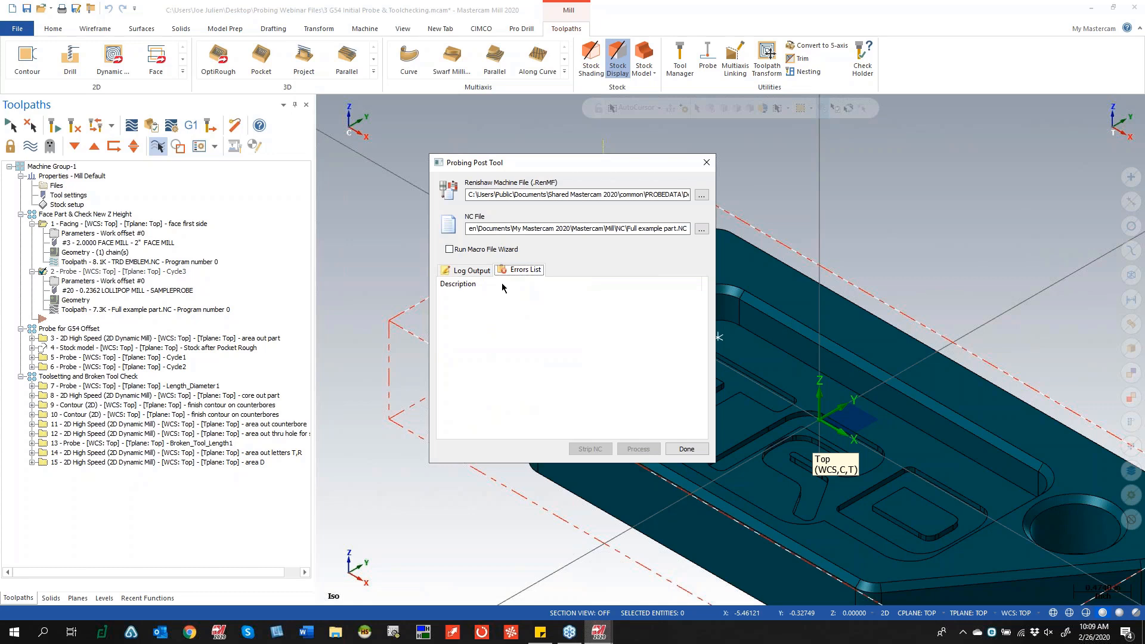
{"action": "left_click", "coordinate": [468, 271]}
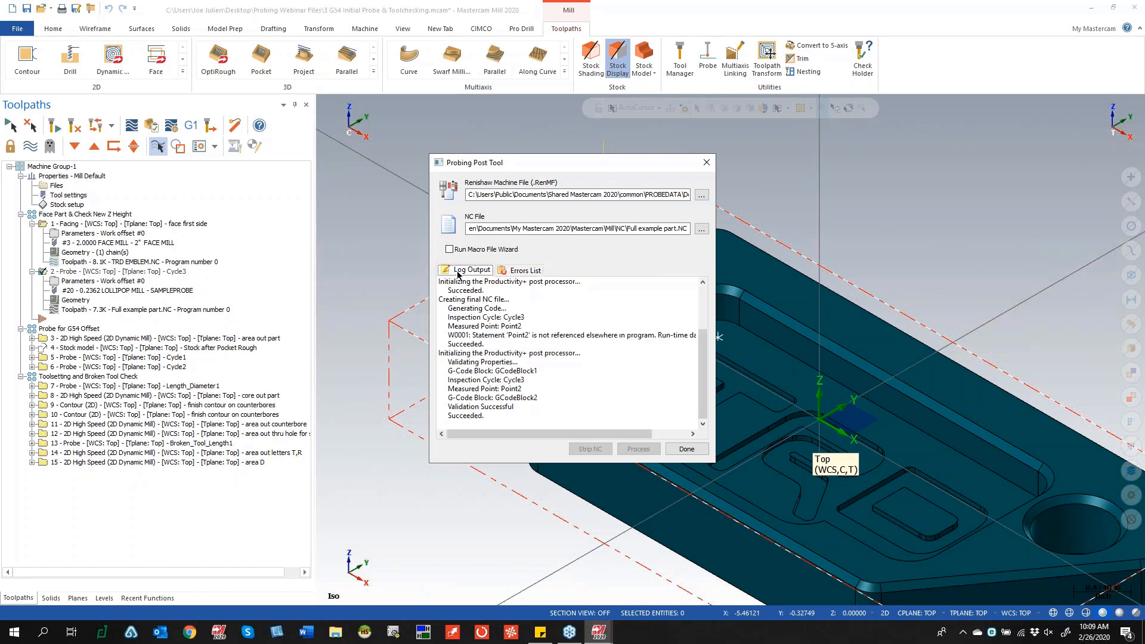
{"action": "left_click", "coordinate": [686, 449]}
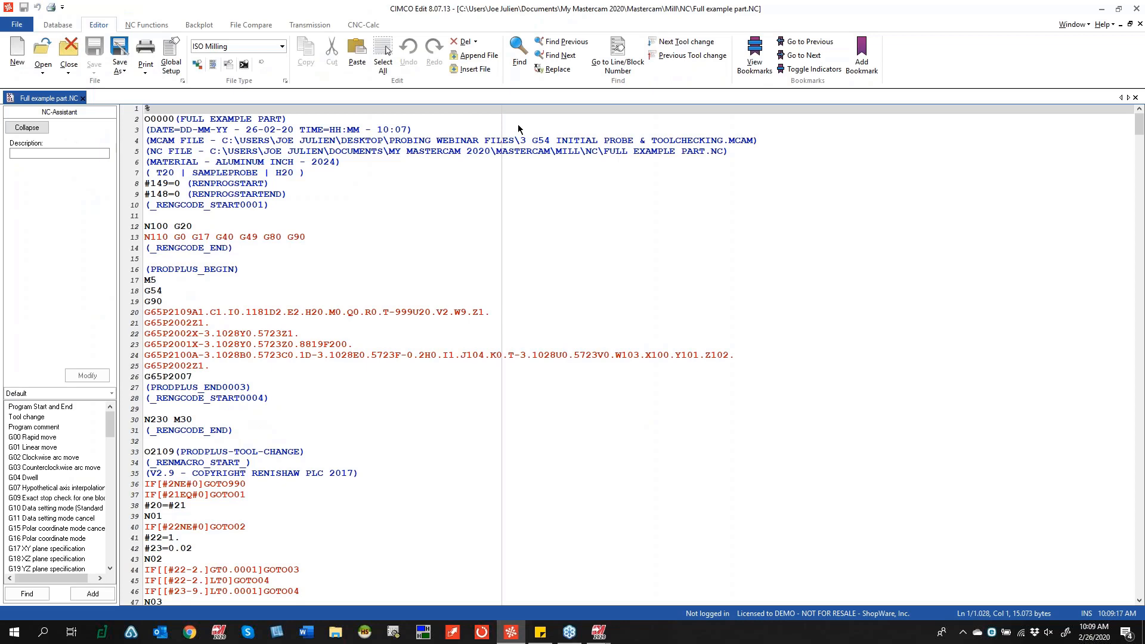
- Read through the posted probing code and its Renishaw macros in Full example part.NC, and close the editor
{"action": "scroll", "coordinate": [541, 197], "scroll_direction": "down", "scroll_amount": 2}
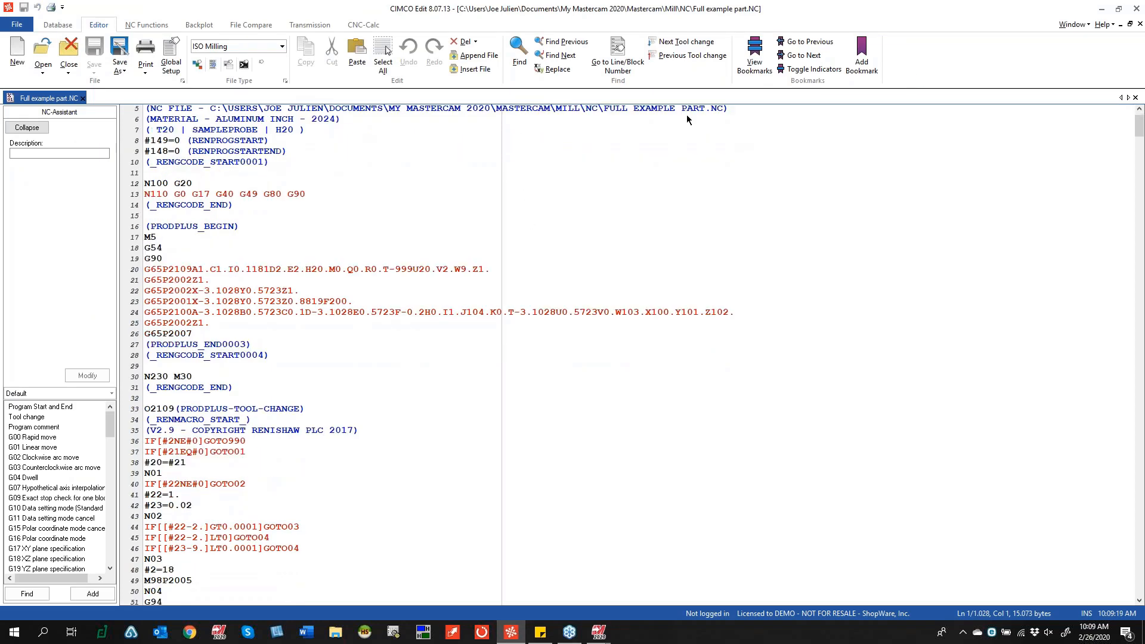
{"action": "double_click", "coordinate": [865, 13]}
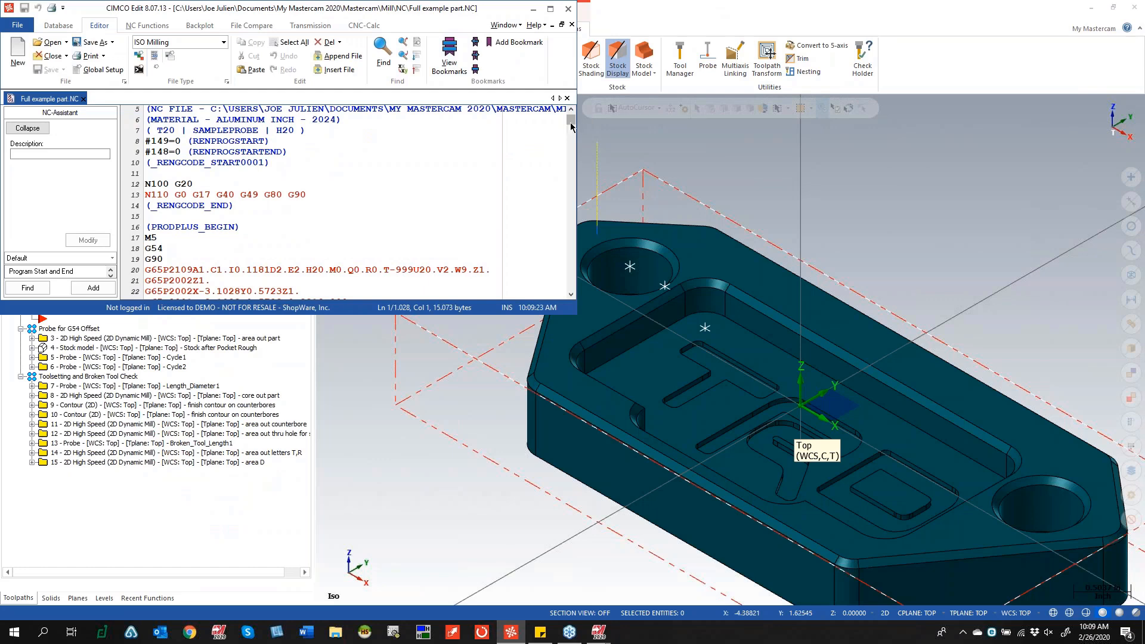
{"action": "left_click_drag", "start_coordinate": [571, 124], "coordinate": [569, 178]}
{"action": "double_click", "coordinate": [418, 18]}
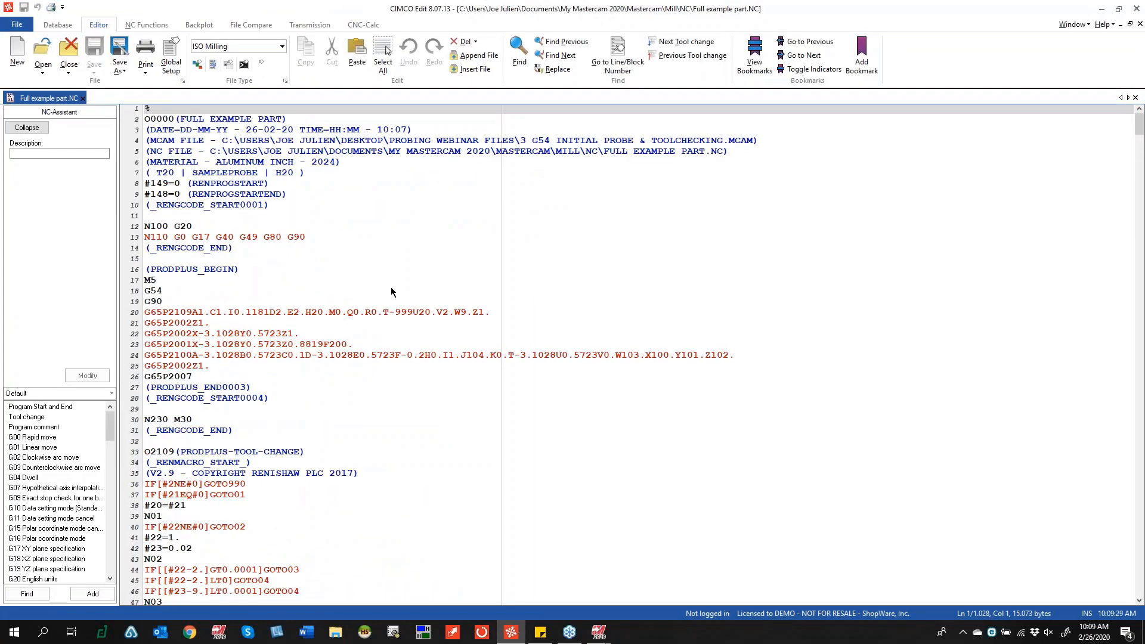
{"action": "scroll", "coordinate": [391, 292], "scroll_direction": "down", "scroll_amount": 20}
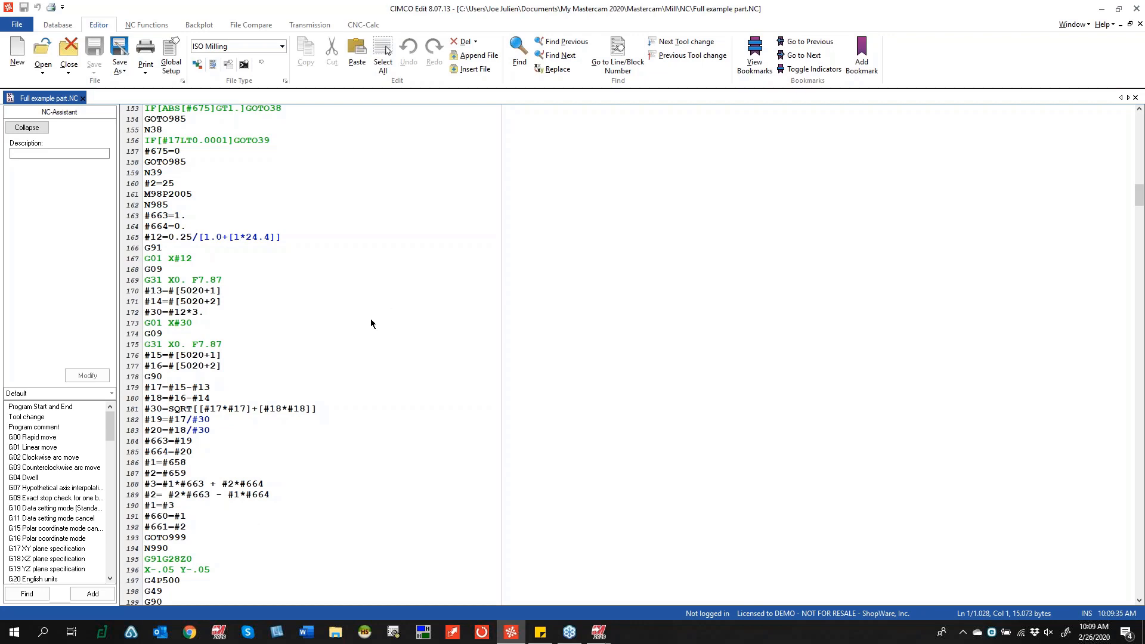
{"action": "scroll", "coordinate": [371, 320], "scroll_direction": "down", "scroll_amount": 13}
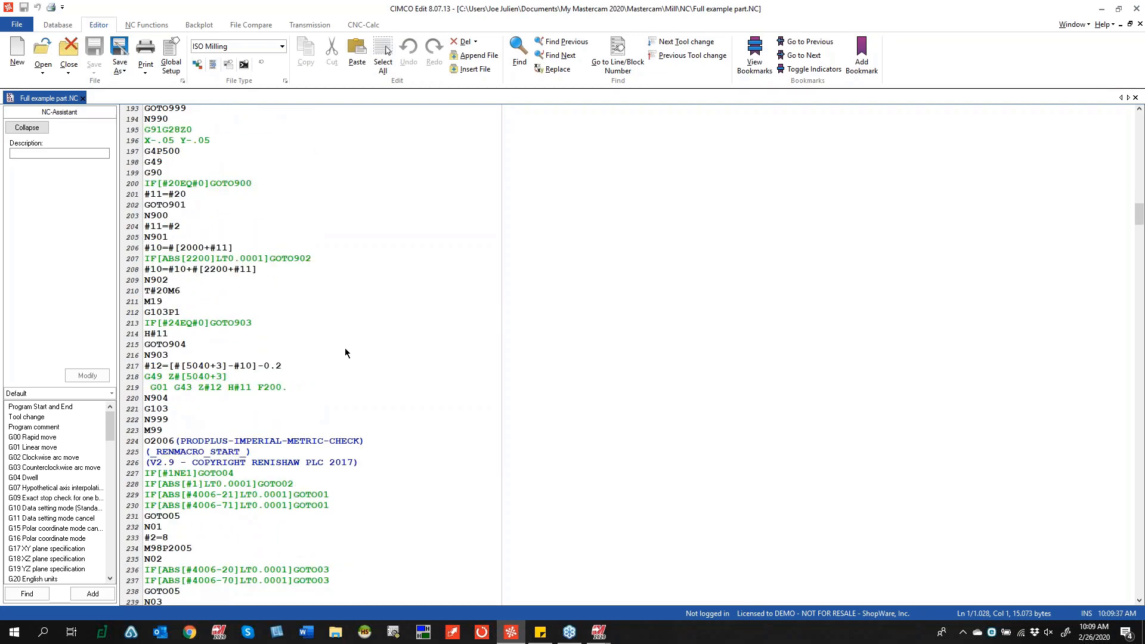
{"action": "scroll", "coordinate": [235, 323], "scroll_direction": "down", "scroll_amount": 4}
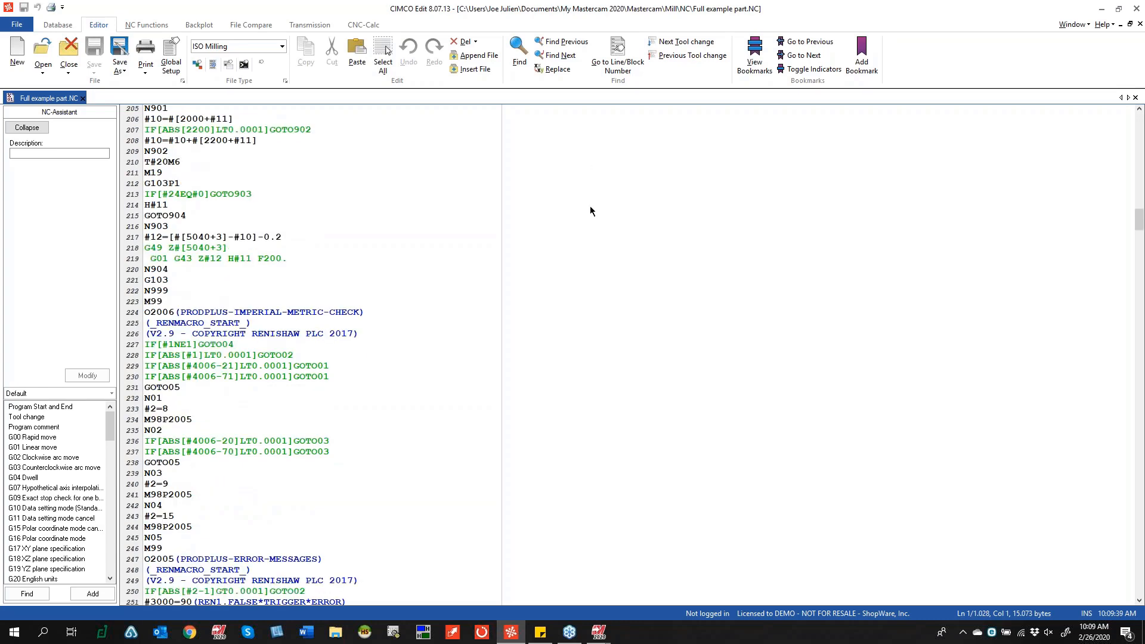
{"action": "scroll", "coordinate": [351, 418], "scroll_direction": "down", "scroll_amount": 20}
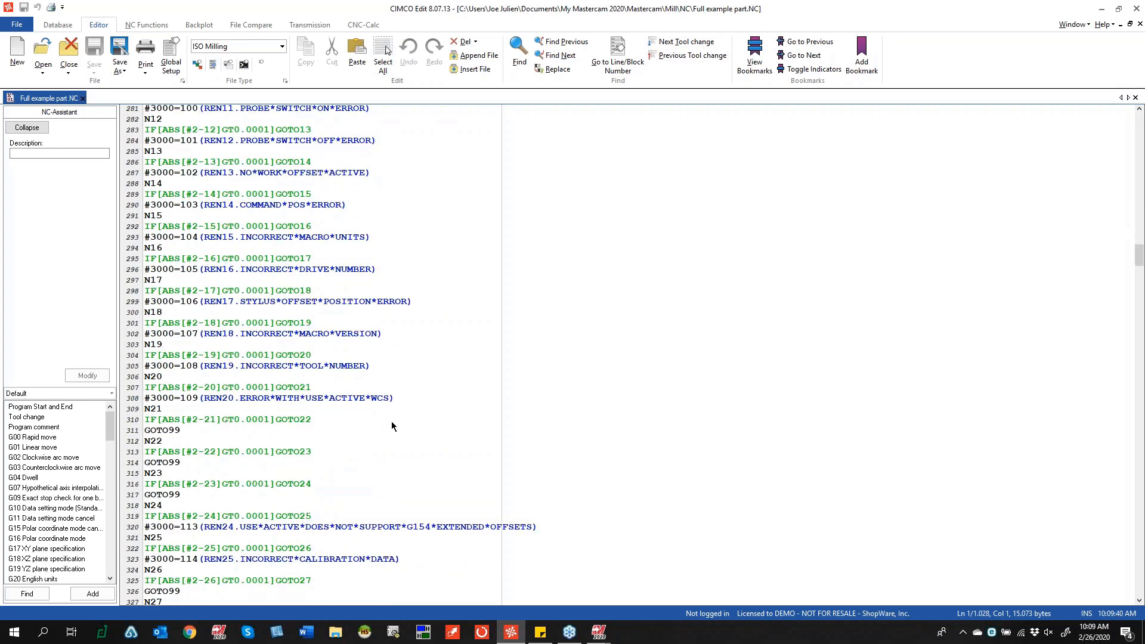
{"action": "scroll", "coordinate": [454, 427], "scroll_direction": "down", "scroll_amount": 20}
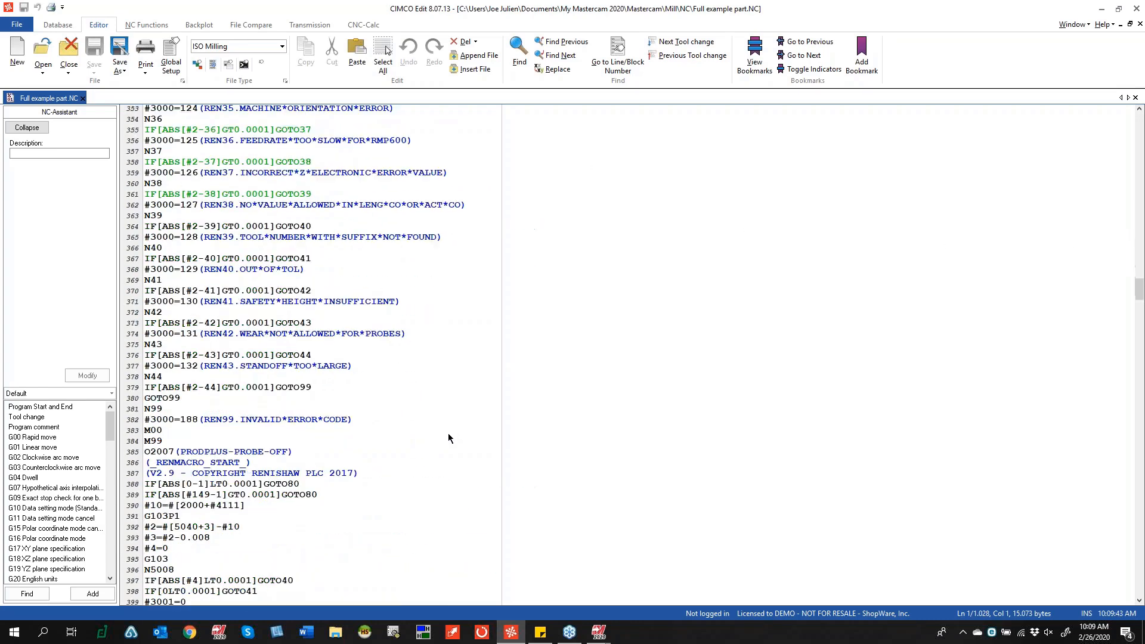
{"action": "scroll", "coordinate": [448, 440], "scroll_direction": "down", "scroll_amount": 20}
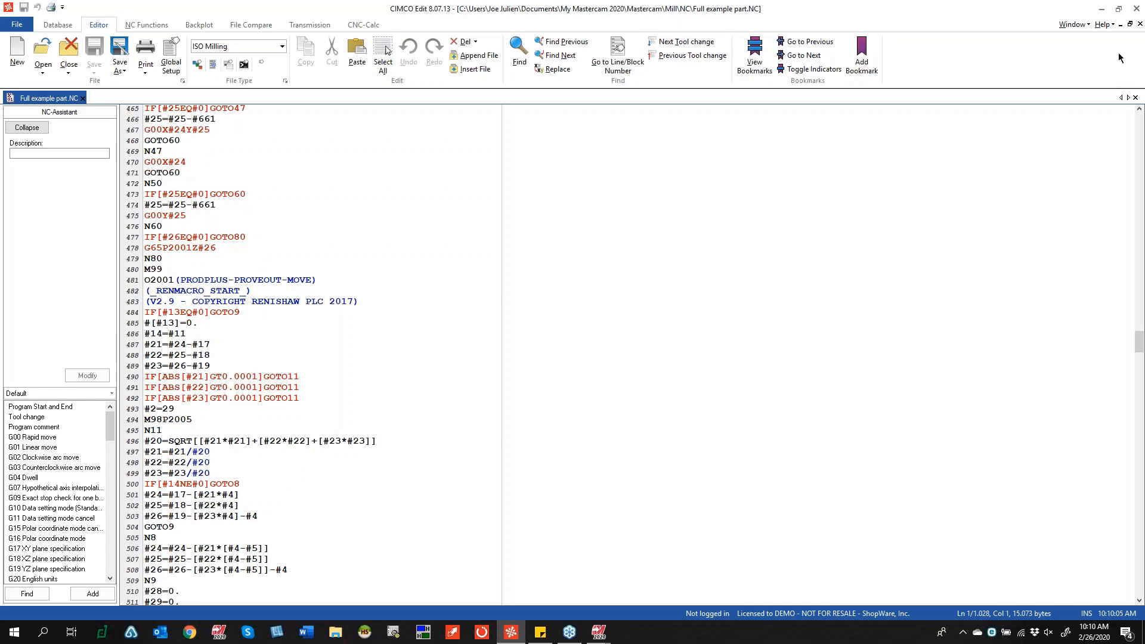
{"action": "left_click", "coordinate": [1141, 8]}
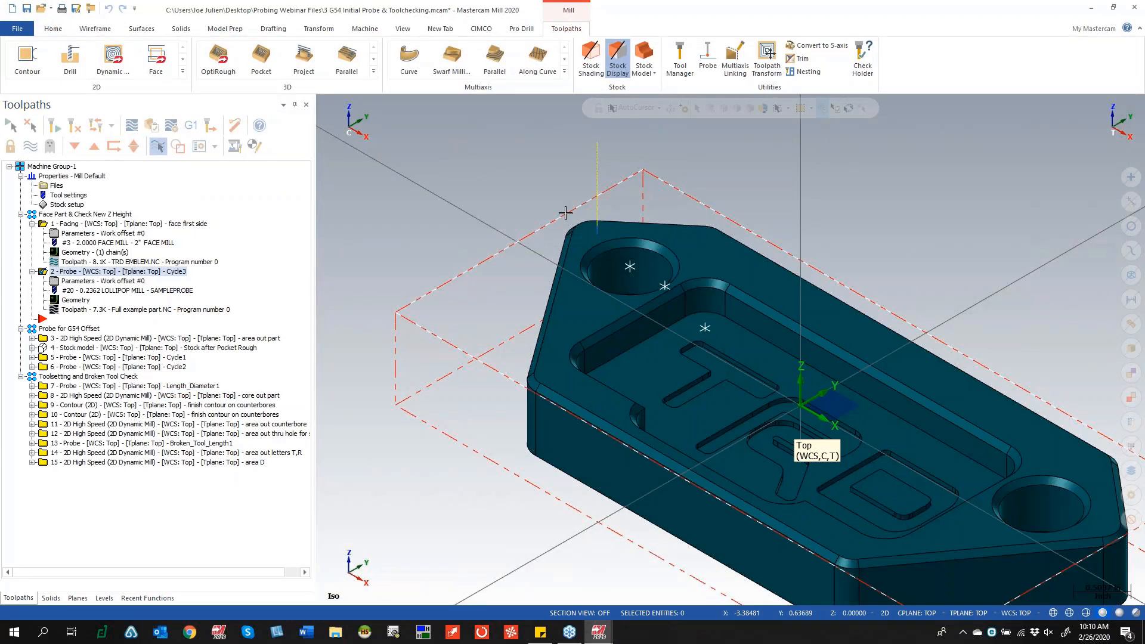
- Examine the area out part toolpath of operation 3 and the Stock after Pocket Rough stock model
{"action": "scroll", "coordinate": [603, 184], "scroll_direction": "down", "scroll_amount": 1}
{"action": "scroll", "coordinate": [459, 219], "scroll_direction": "down", "scroll_amount": 1}
{"action": "scroll", "coordinate": [447, 219], "scroll_direction": "down", "scroll_amount": 1}
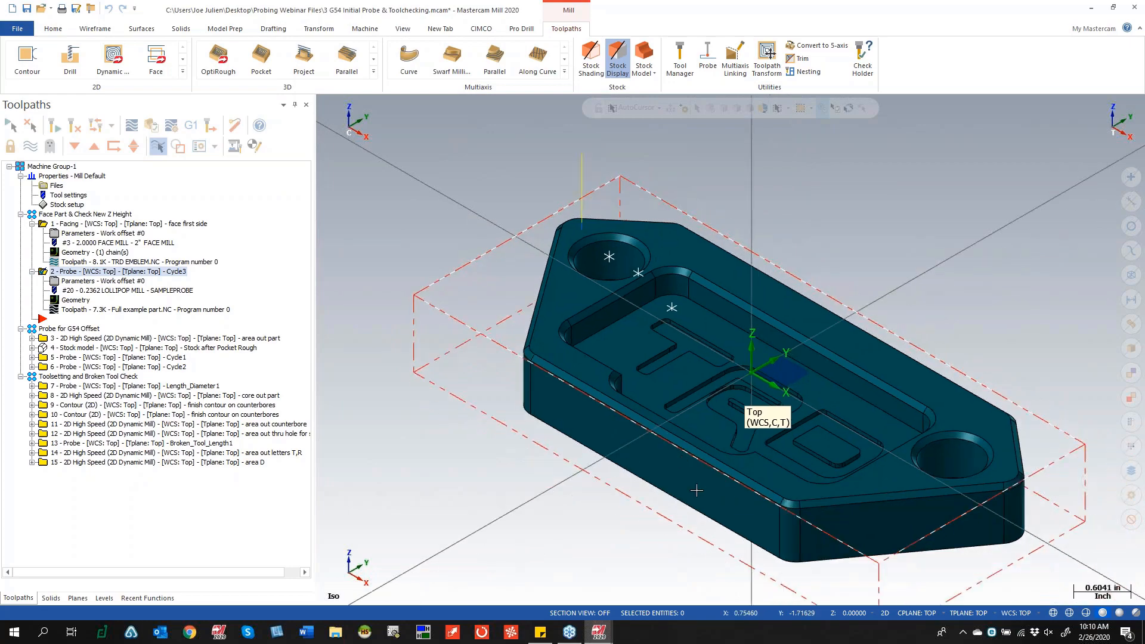
{"action": "left_click", "coordinate": [131, 339]}
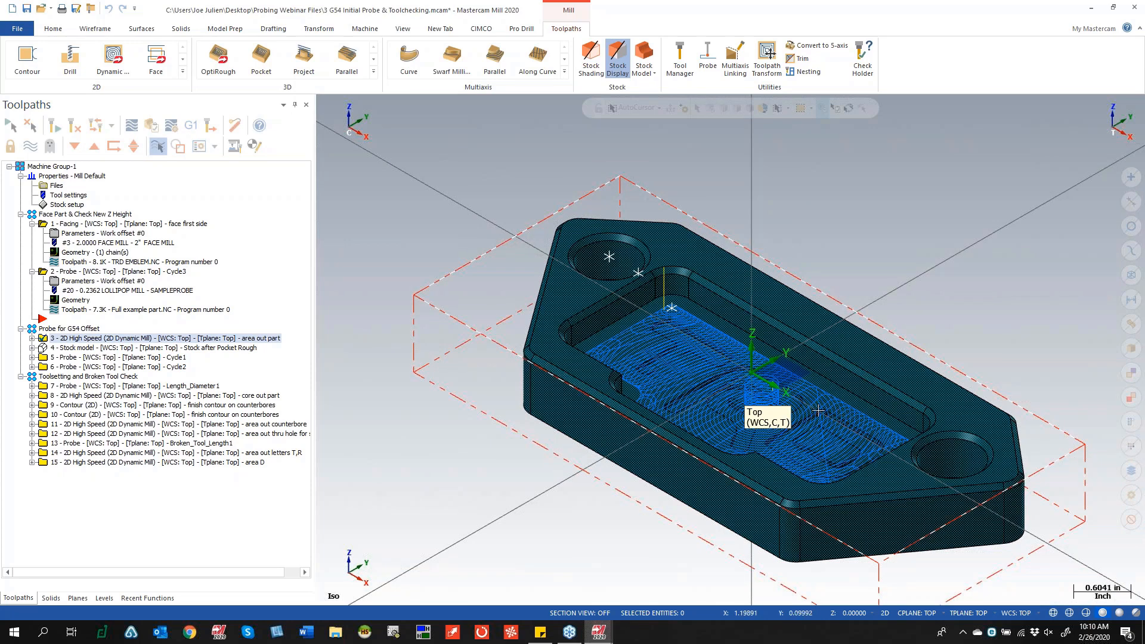
{"action": "left_click", "coordinate": [32, 338]}
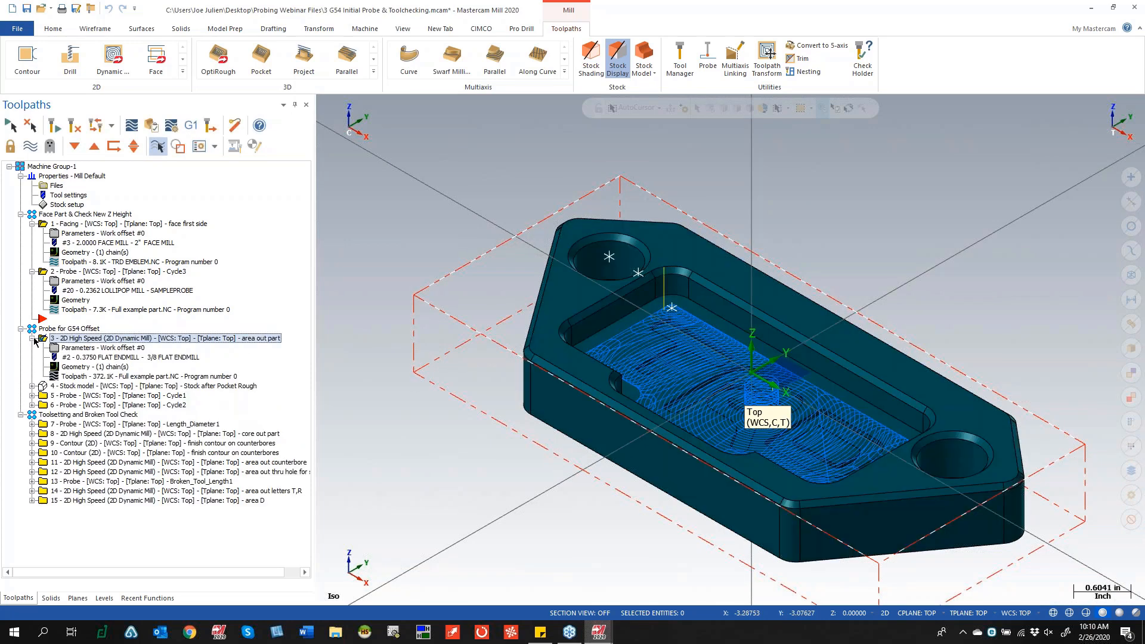
{"action": "left_click", "coordinate": [87, 387]}
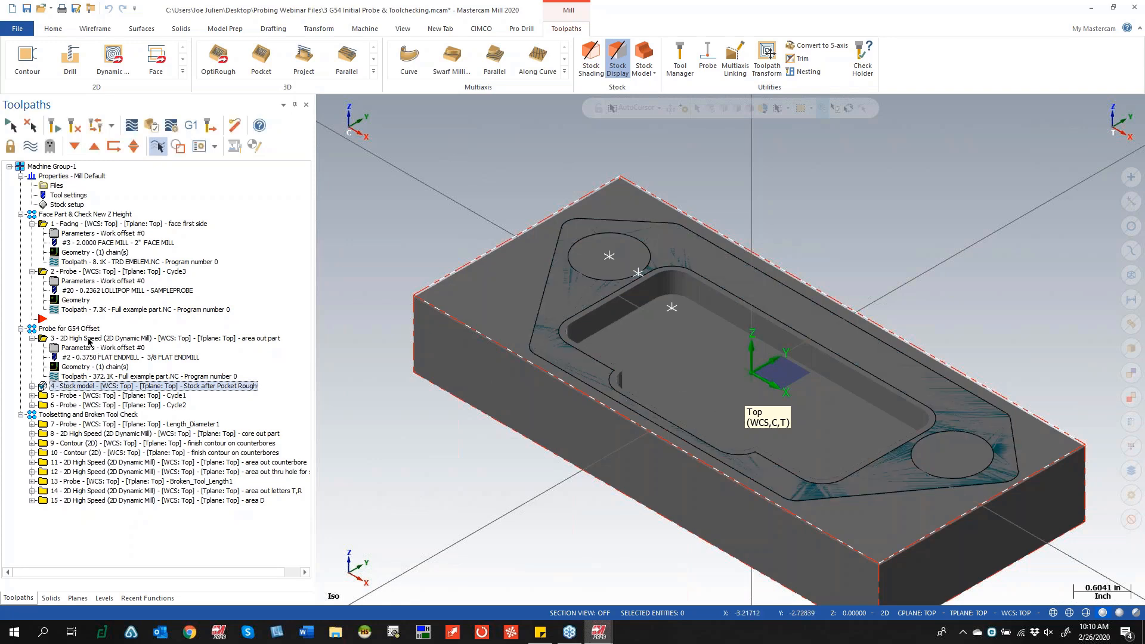
{"action": "left_click", "coordinate": [88, 339]}
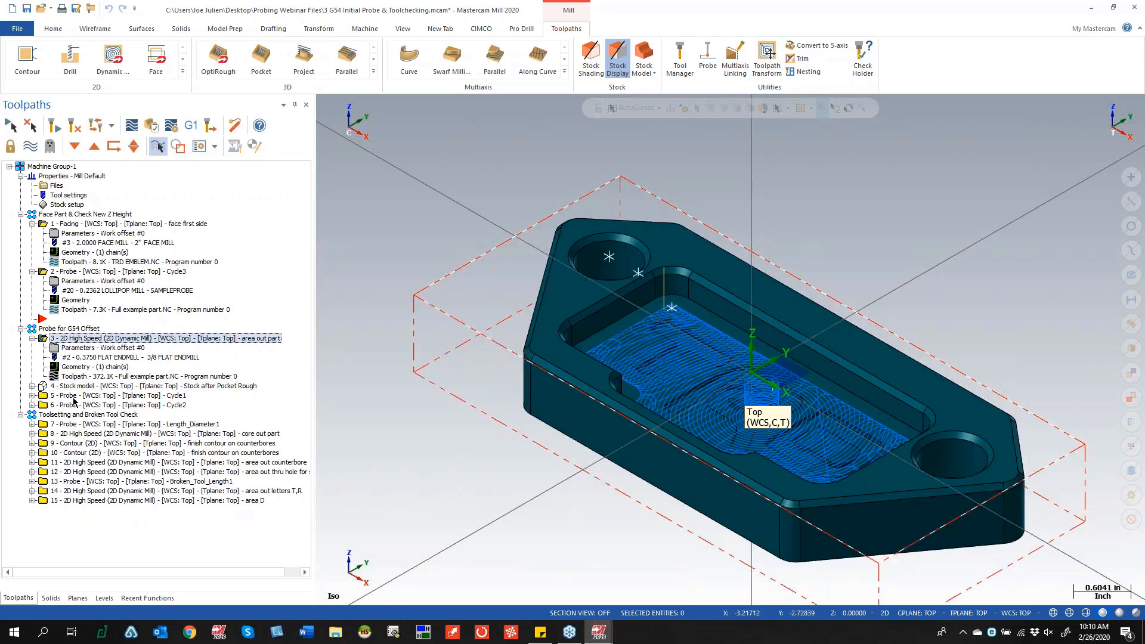
- Open the probing parameters of operation 5, Cycle1, and show the properties of its measured point Point1
{"action": "left_click", "coordinate": [74, 397]}
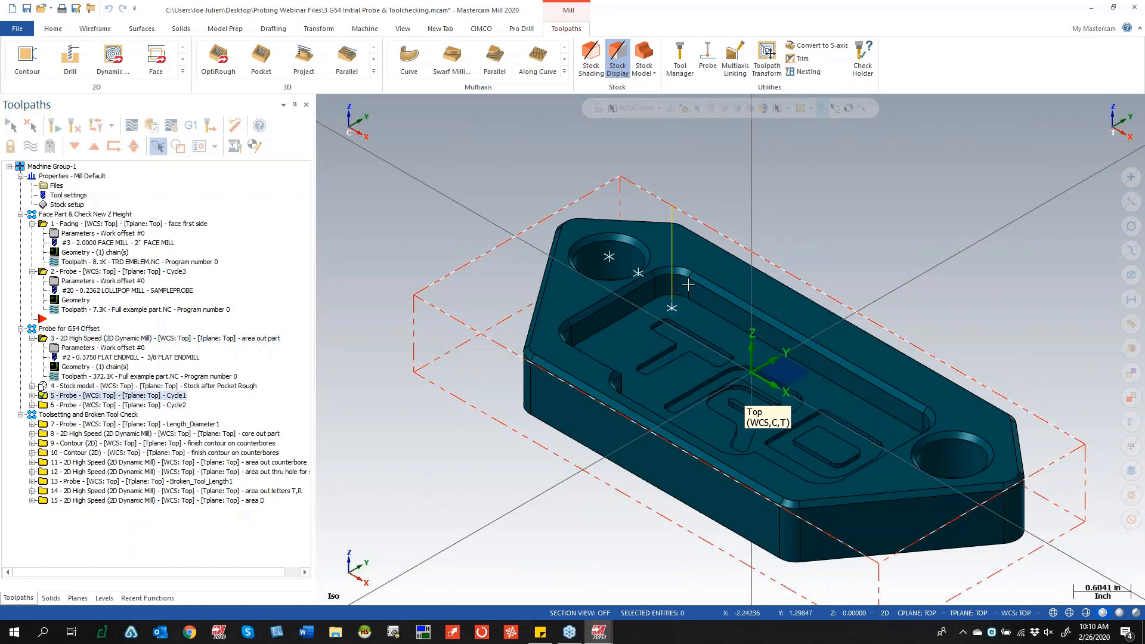
{"action": "left_click", "coordinate": [32, 397]}
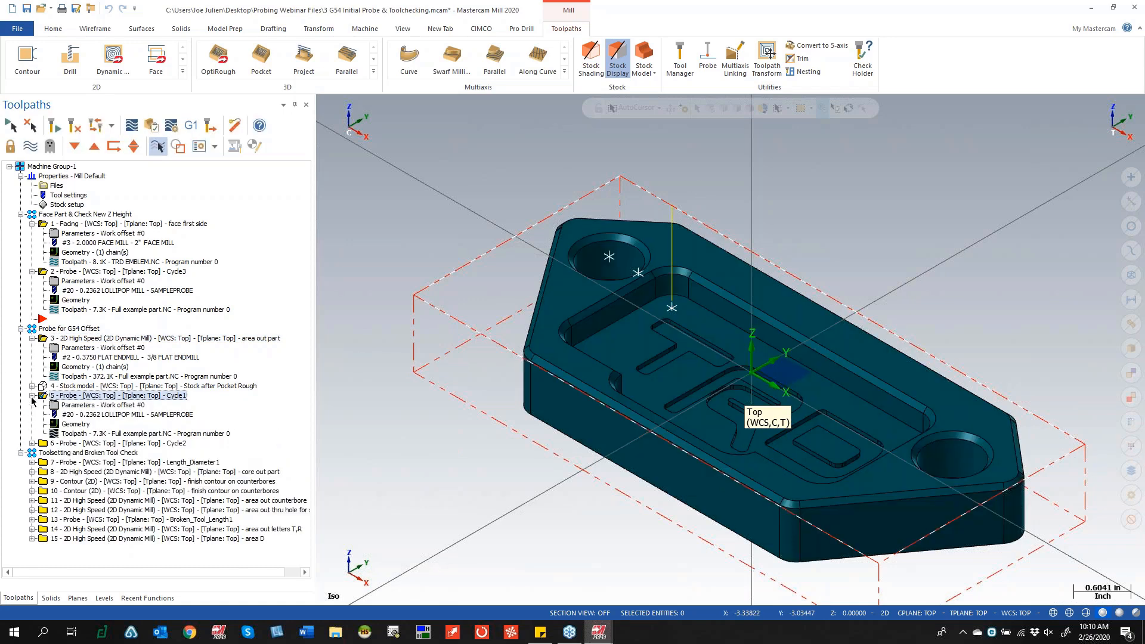
{"action": "left_click", "coordinate": [80, 407]}
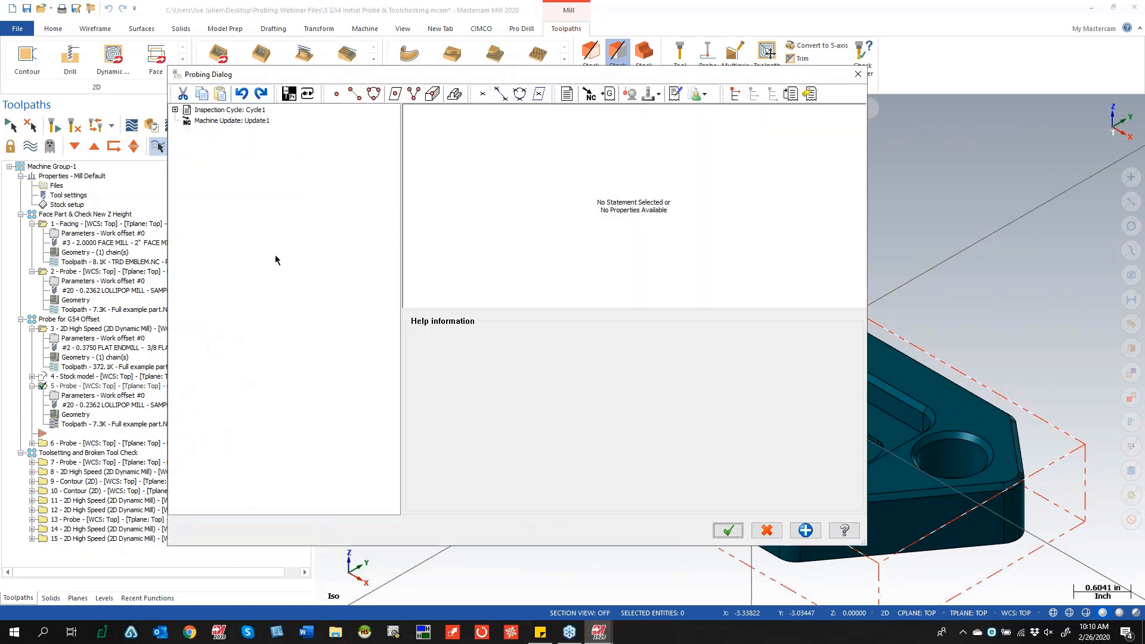
{"action": "left_click", "coordinate": [186, 112]}
{"action": "left_click", "coordinate": [175, 110]}
{"action": "left_click", "coordinate": [261, 126]}
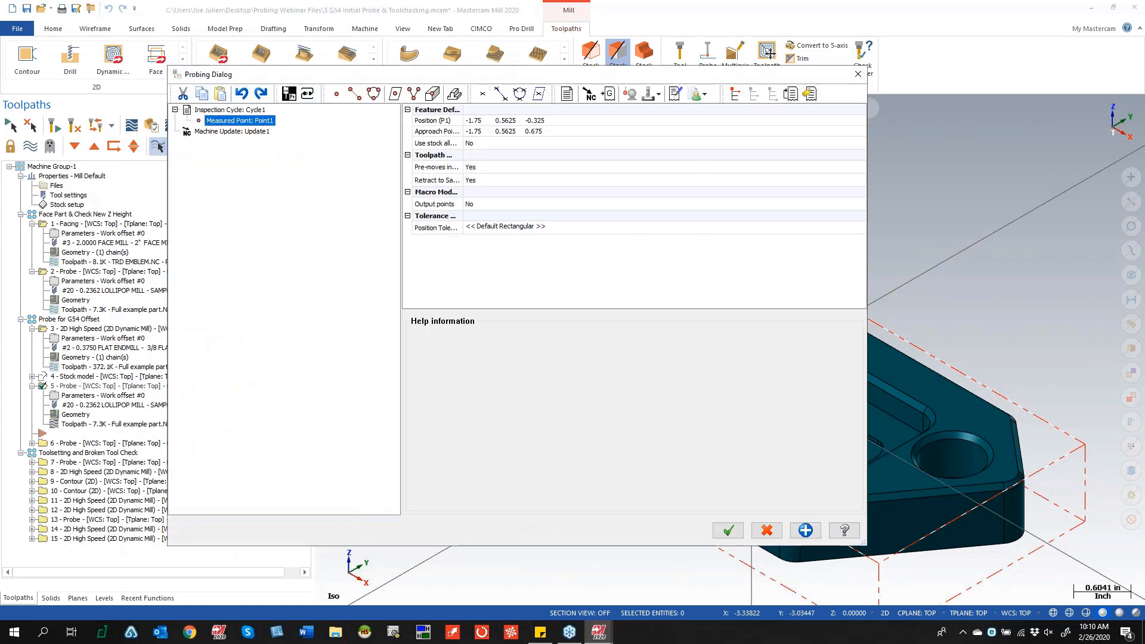
- Compare measured point Point1 with its location on the part, and check its position and approach point settings
{"action": "left_click_drag", "start_coordinate": [298, 74], "coordinate": [213, 404]}
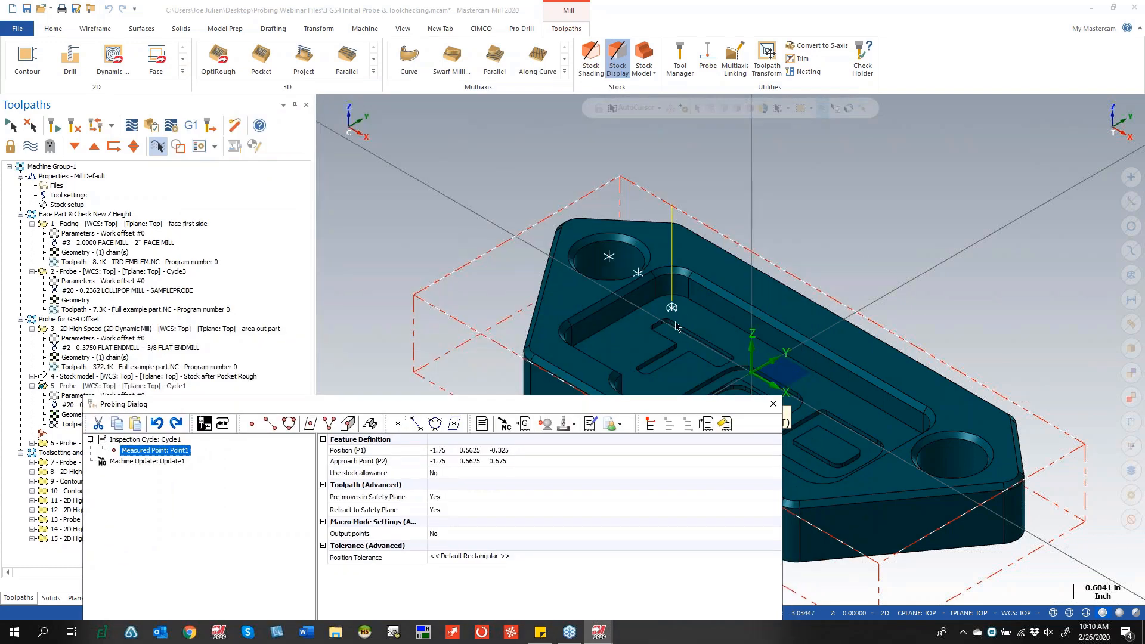
{"action": "left_click_drag", "start_coordinate": [552, 413], "coordinate": [573, 120]}
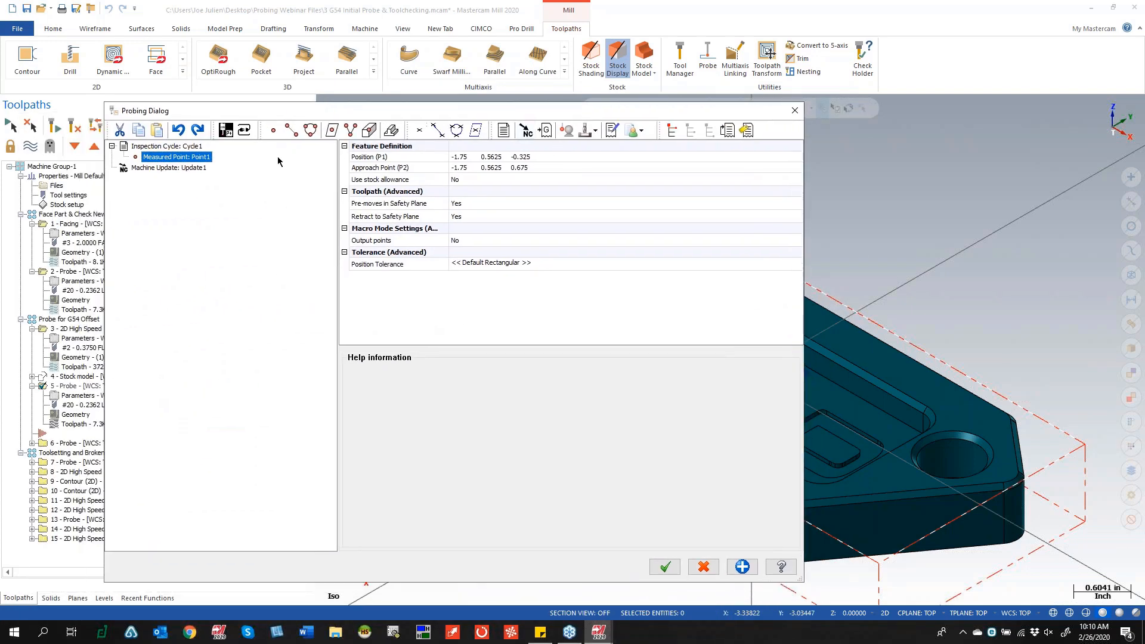
{"action": "left_click", "coordinate": [546, 169]}
{"action": "left_click", "coordinate": [552, 159]}
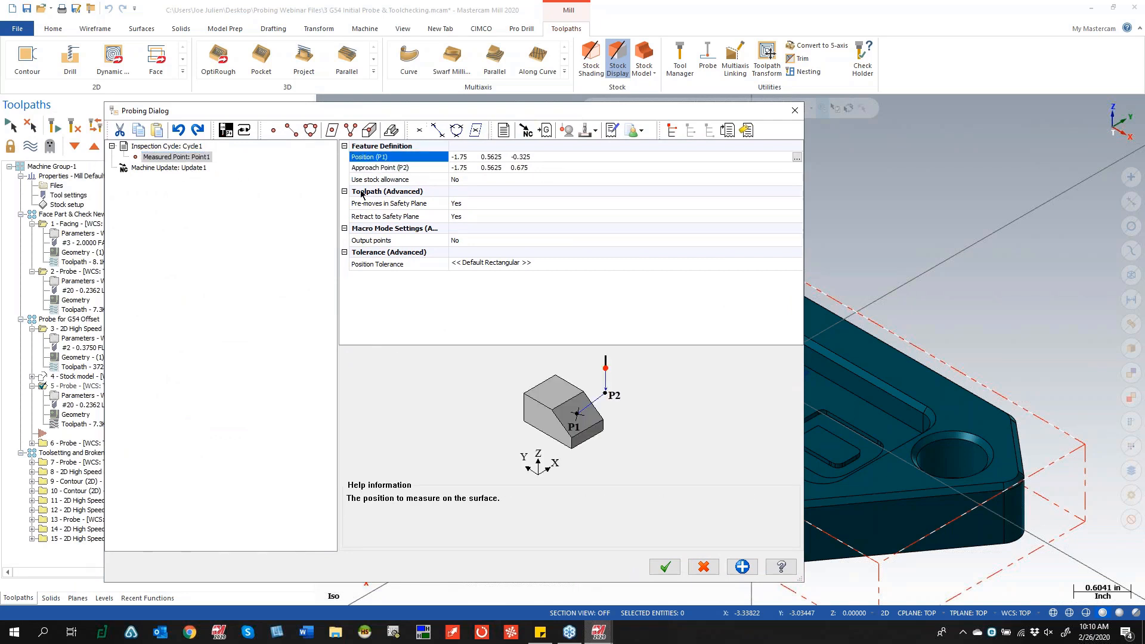
- Examine the WCS settings of machine update Update1 and its available update types
{"action": "left_click", "coordinate": [187, 168]}
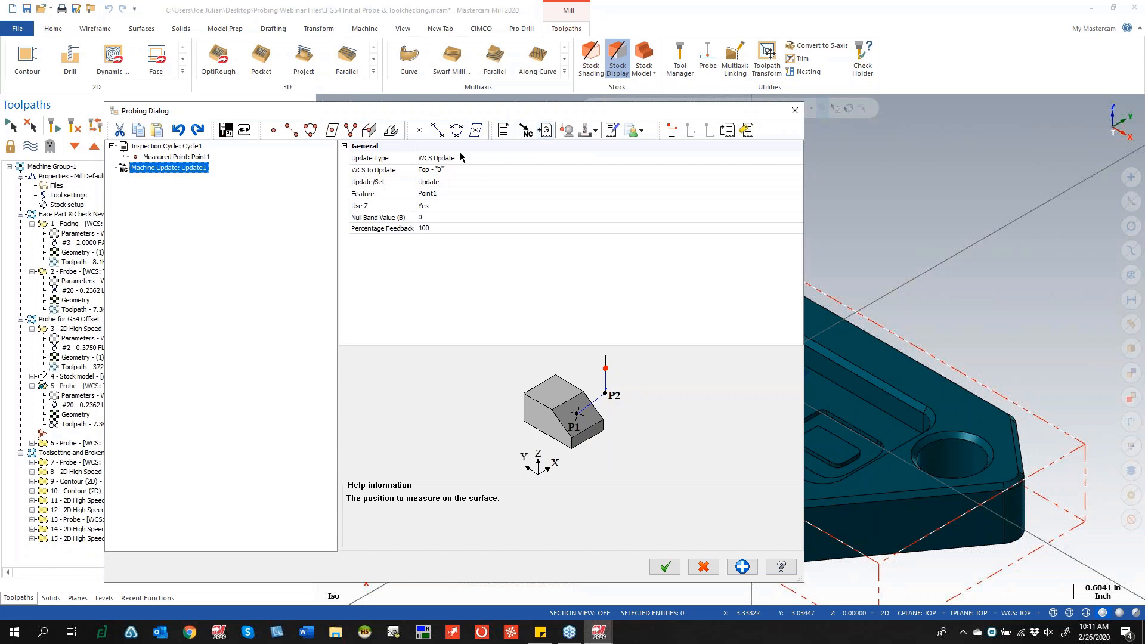
{"action": "left_click", "coordinate": [504, 159]}
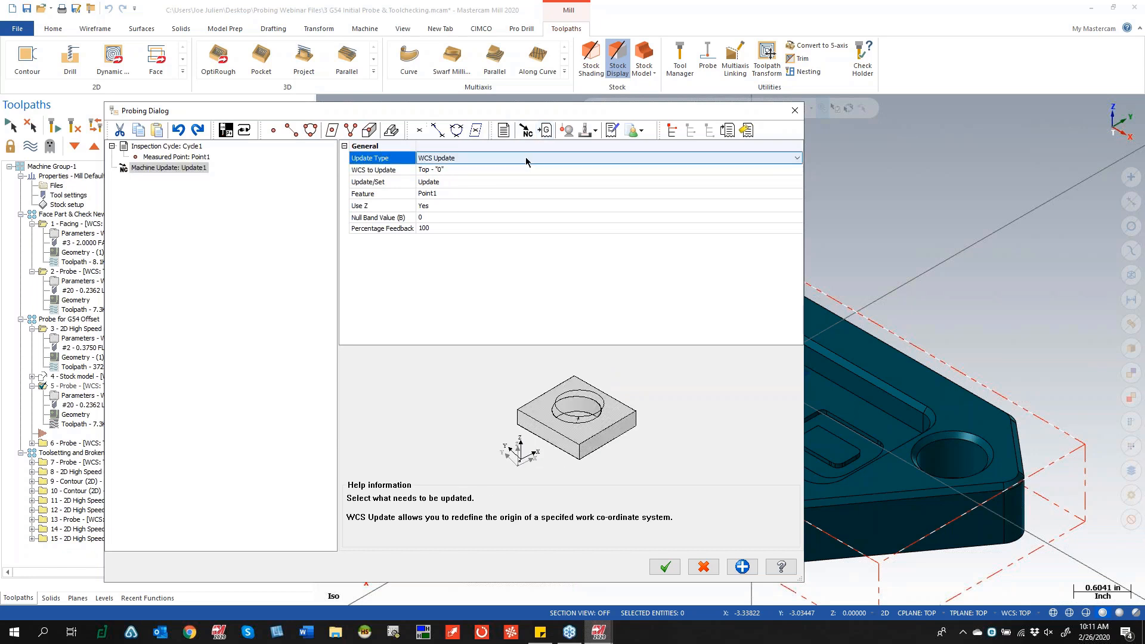
{"action": "left_click", "coordinate": [473, 158]}
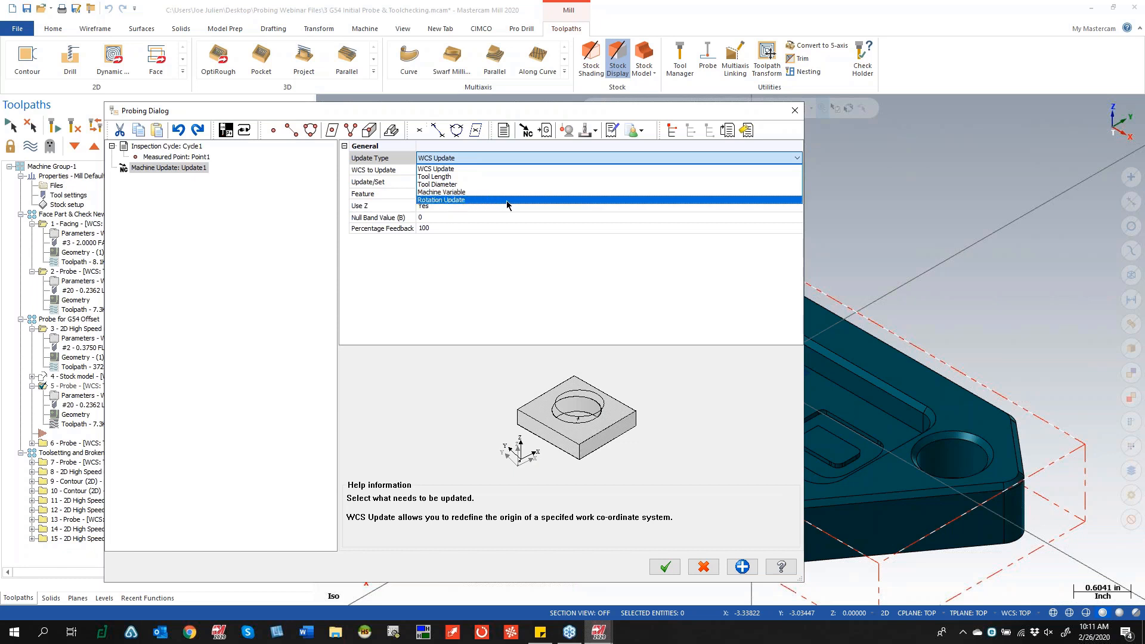
{"action": "left_click", "coordinate": [495, 278]}
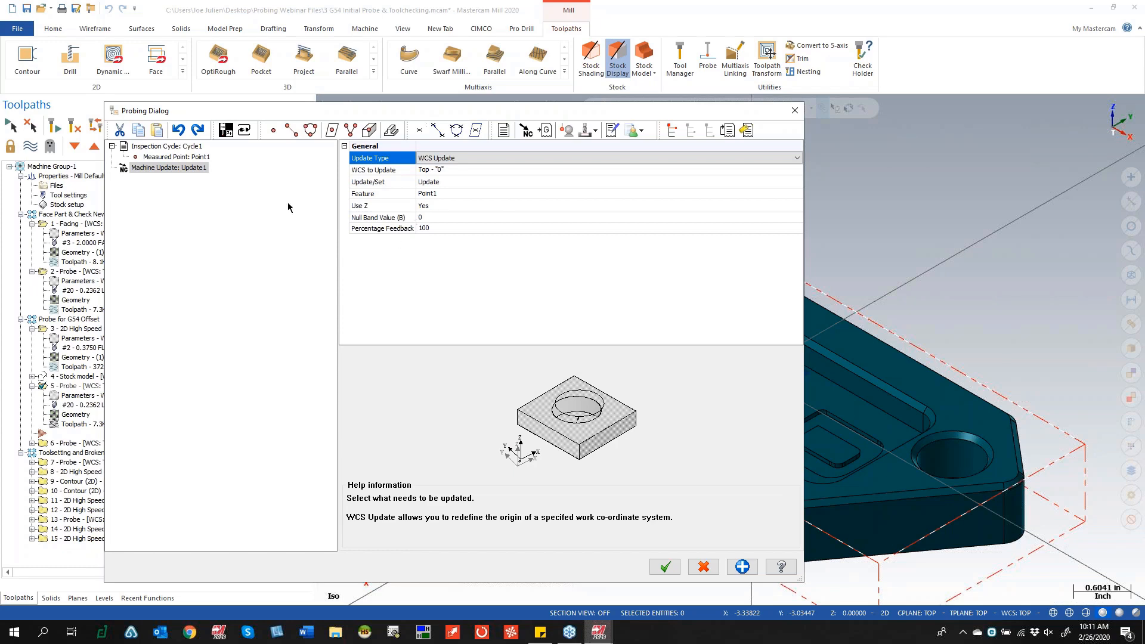
{"action": "left_click_drag", "start_coordinate": [317, 118], "coordinate": [310, 319]}
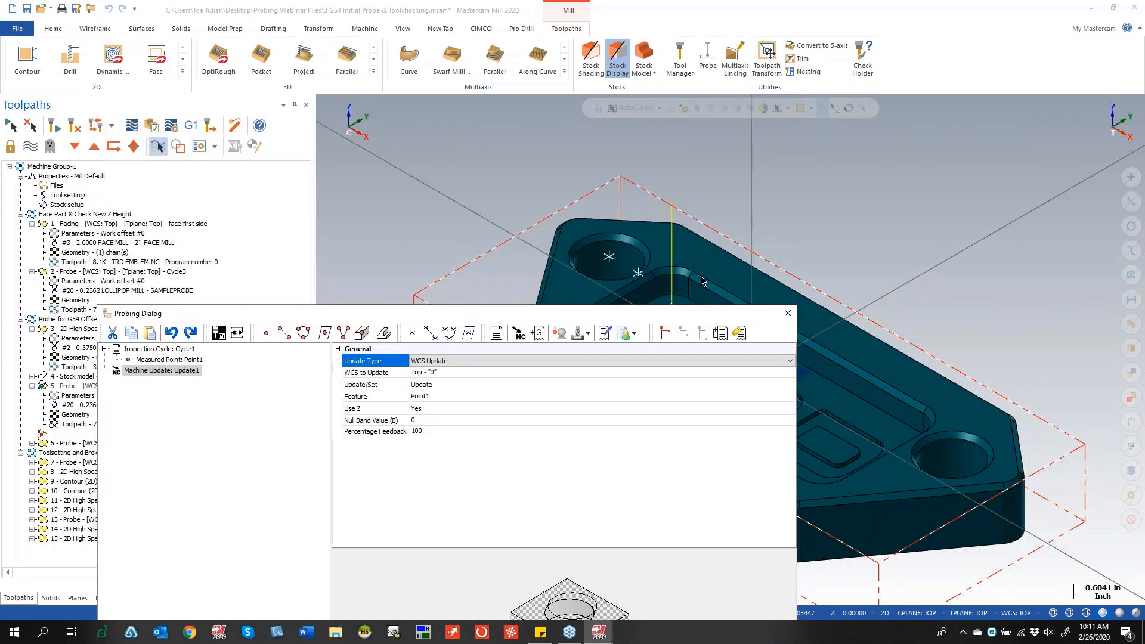
{"action": "left_click_drag", "start_coordinate": [675, 317], "coordinate": [694, 153]}
- Check the Use Z option and the Null Band Value help of Update1, and close the probing parameters
{"action": "left_click", "coordinate": [466, 244]}
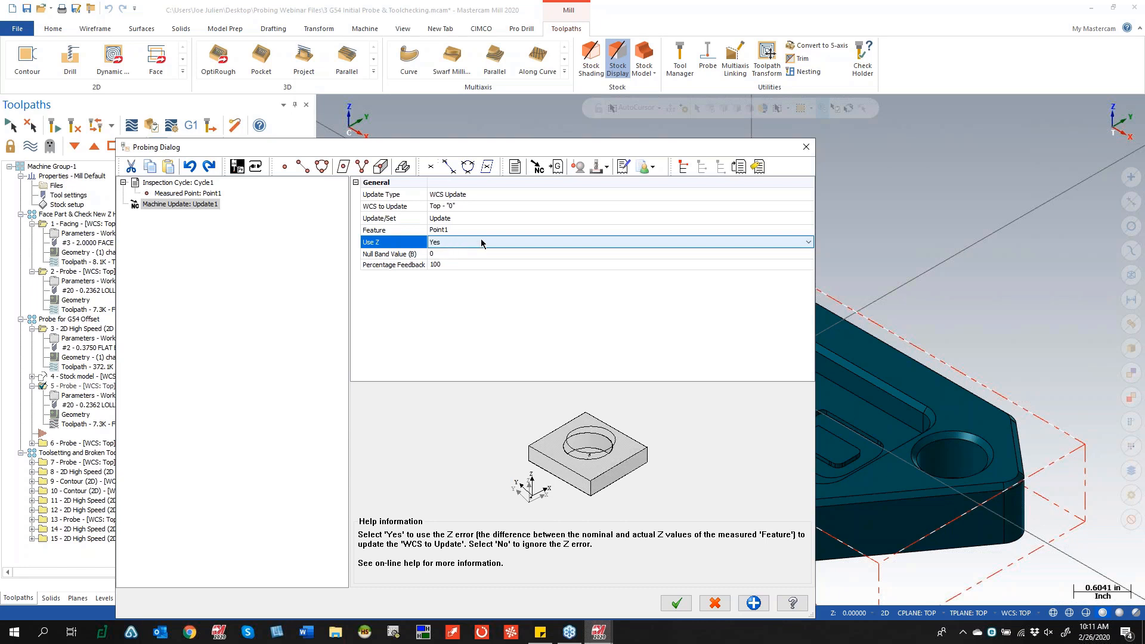
{"action": "left_click", "coordinate": [468, 242]}
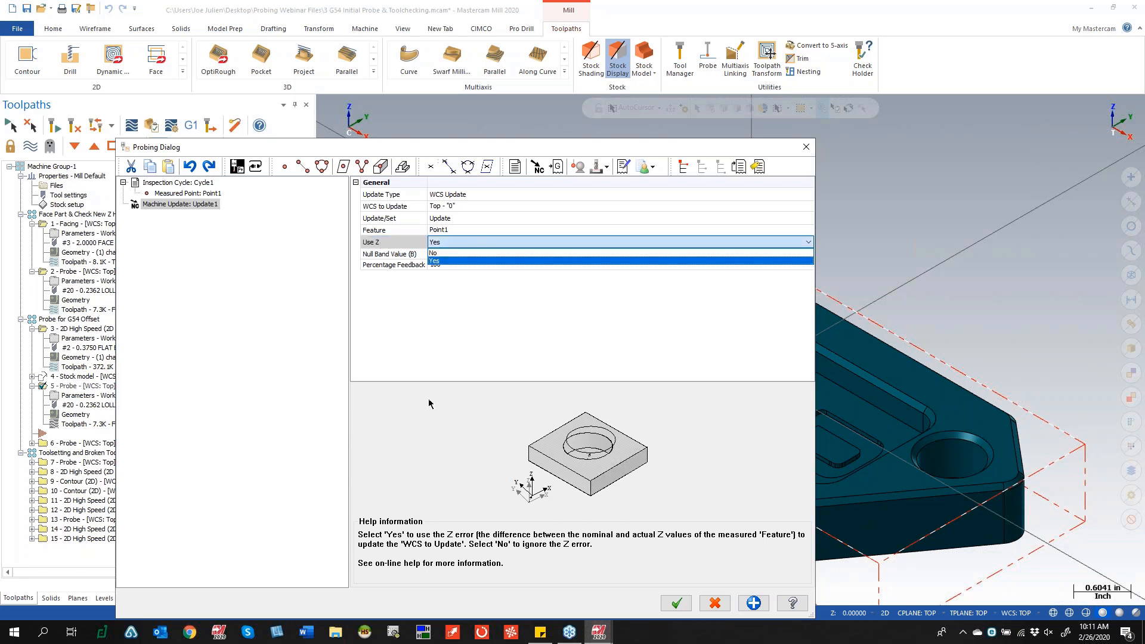
{"action": "left_click", "coordinate": [448, 312]}
{"action": "left_click", "coordinate": [450, 253]}
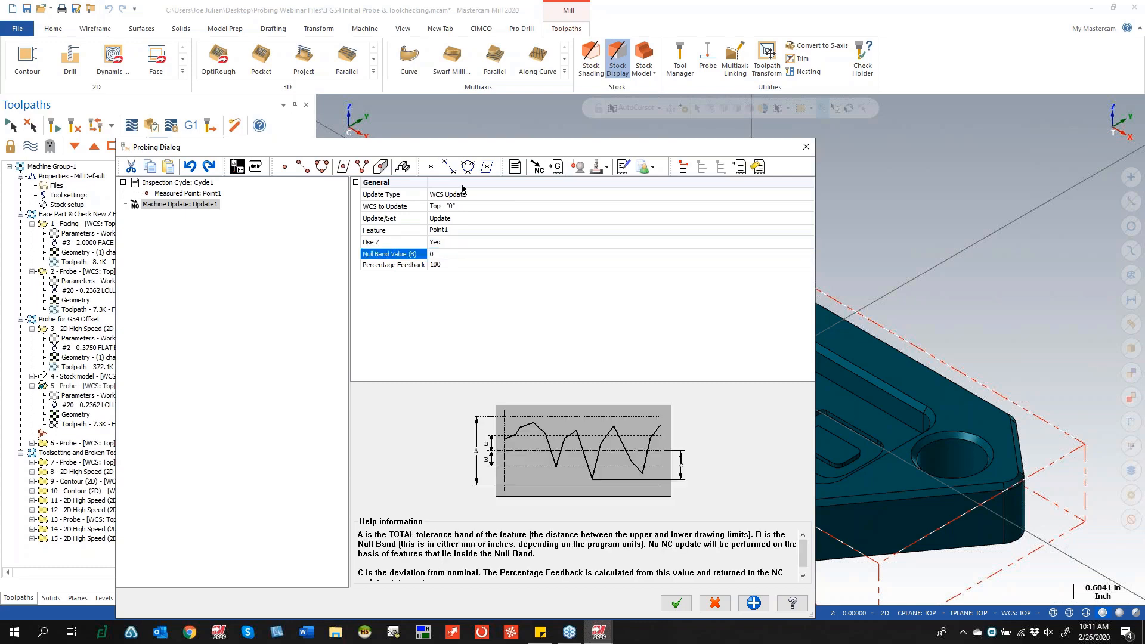
{"action": "left_click_drag", "start_coordinate": [575, 151], "coordinate": [568, 62]}
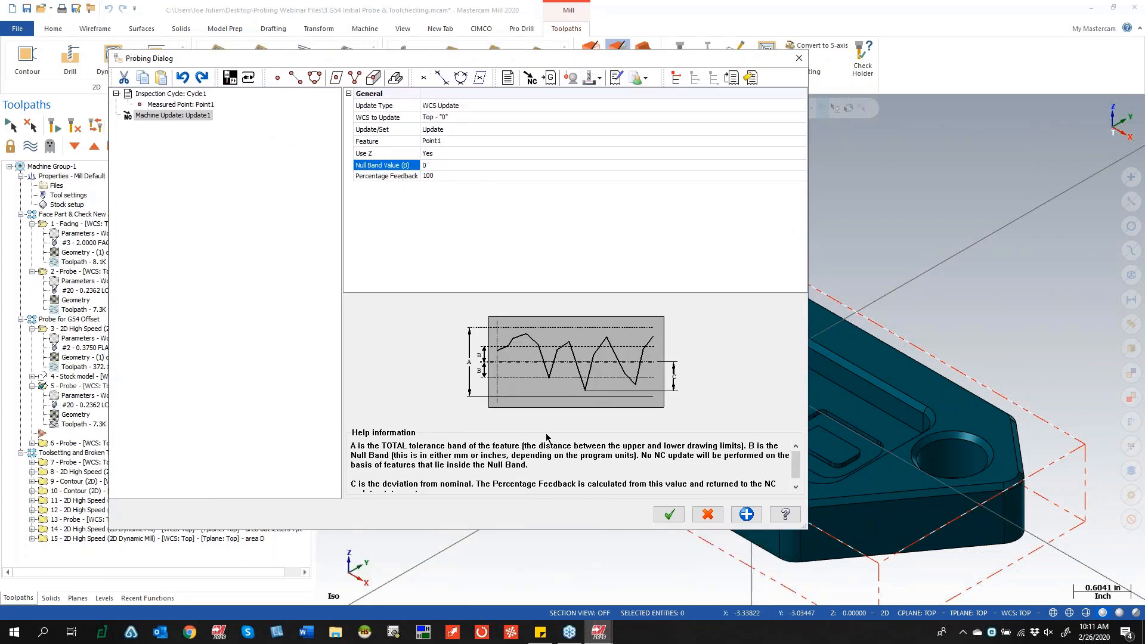
{"action": "left_click", "coordinate": [669, 514]}
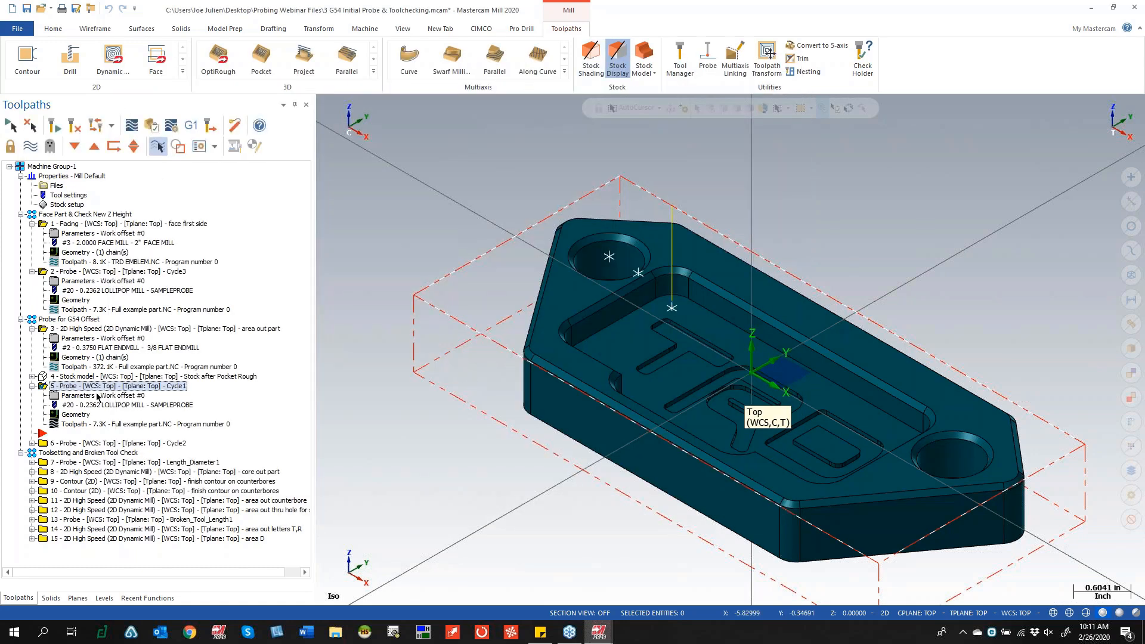
- Display the toolpath of probe operation 6, Cycle2, around the whole part and expand the operation
{"action": "left_click", "coordinate": [89, 444]}
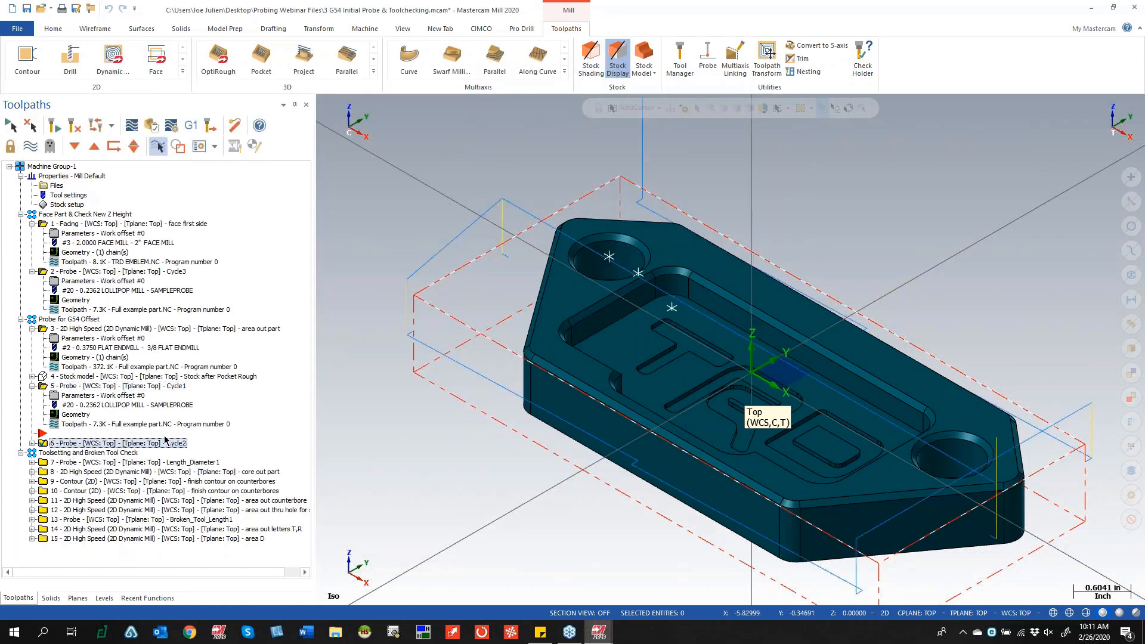
{"action": "scroll", "coordinate": [475, 303], "scroll_direction": "down", "scroll_amount": 1}
{"action": "scroll", "coordinate": [475, 303], "scroll_direction": "down", "scroll_amount": 1}
{"action": "scroll", "coordinate": [522, 397], "scroll_direction": "down", "scroll_amount": 1}
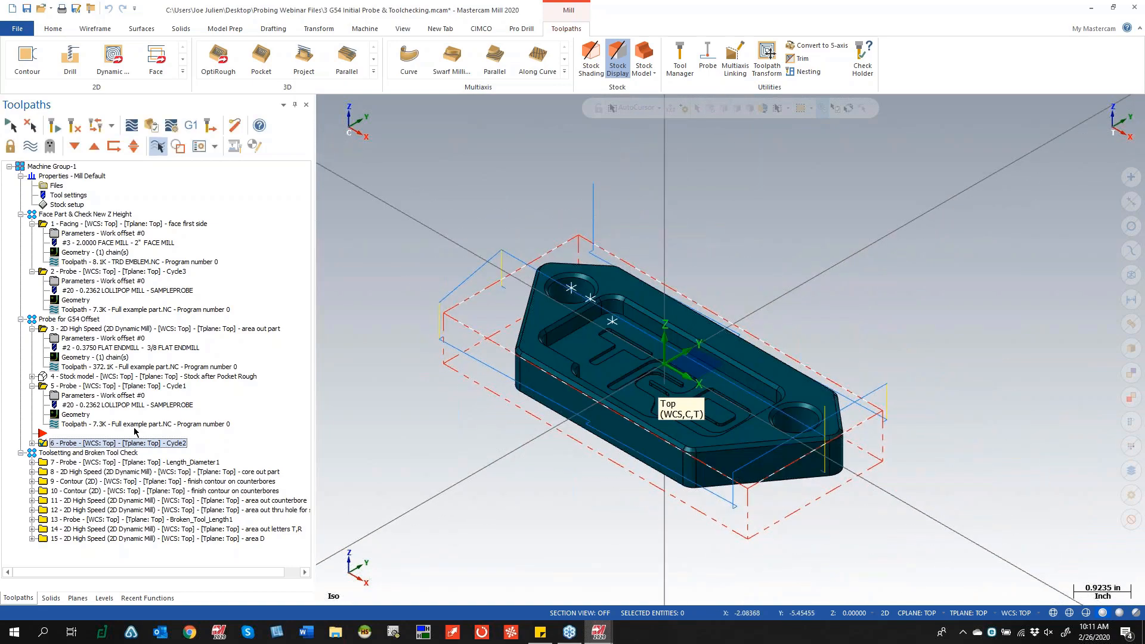
{"action": "left_click", "coordinate": [32, 444]}
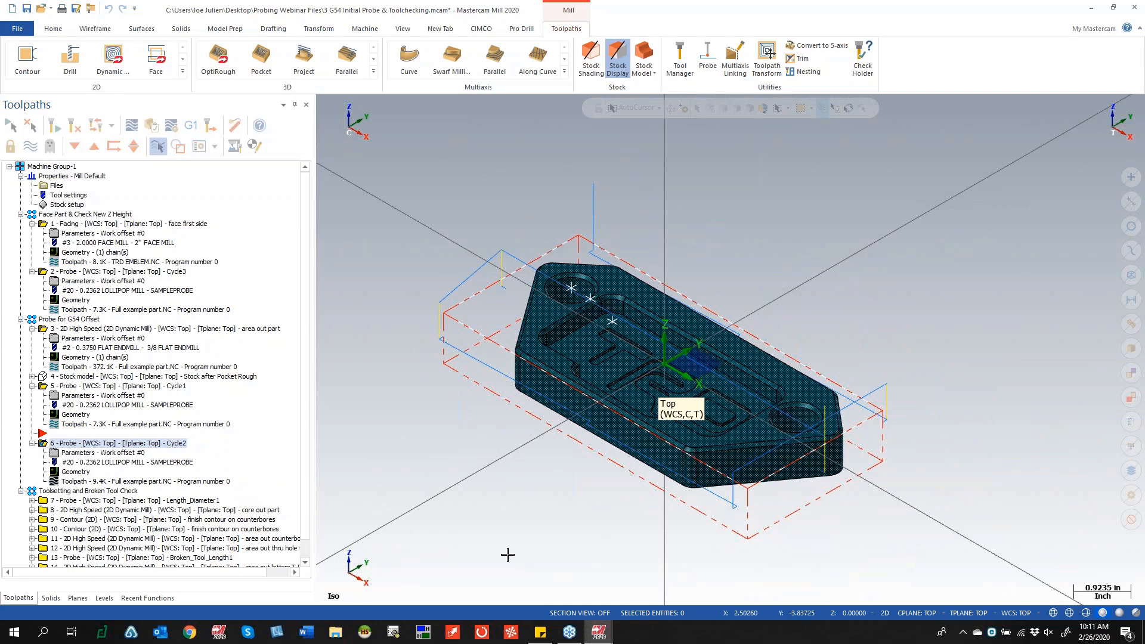
- Examine the measured web or pocket WebPocket1 with its sides and ends in operation 6's probing parameters, and close them
{"action": "left_click", "coordinate": [99, 454]}
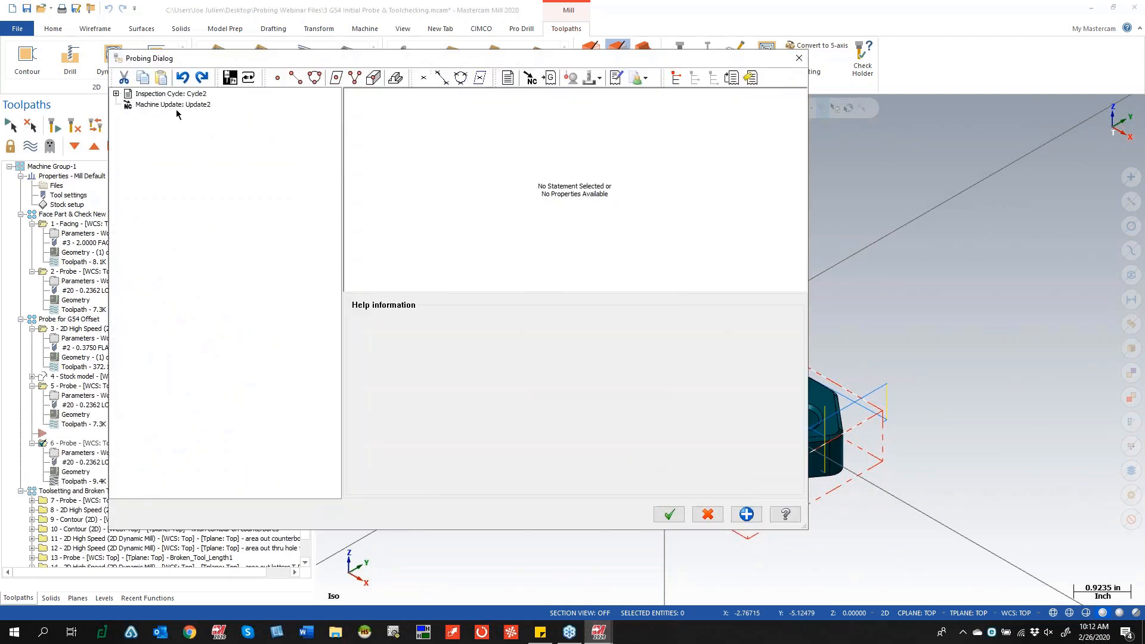
{"action": "left_click", "coordinate": [117, 95]}
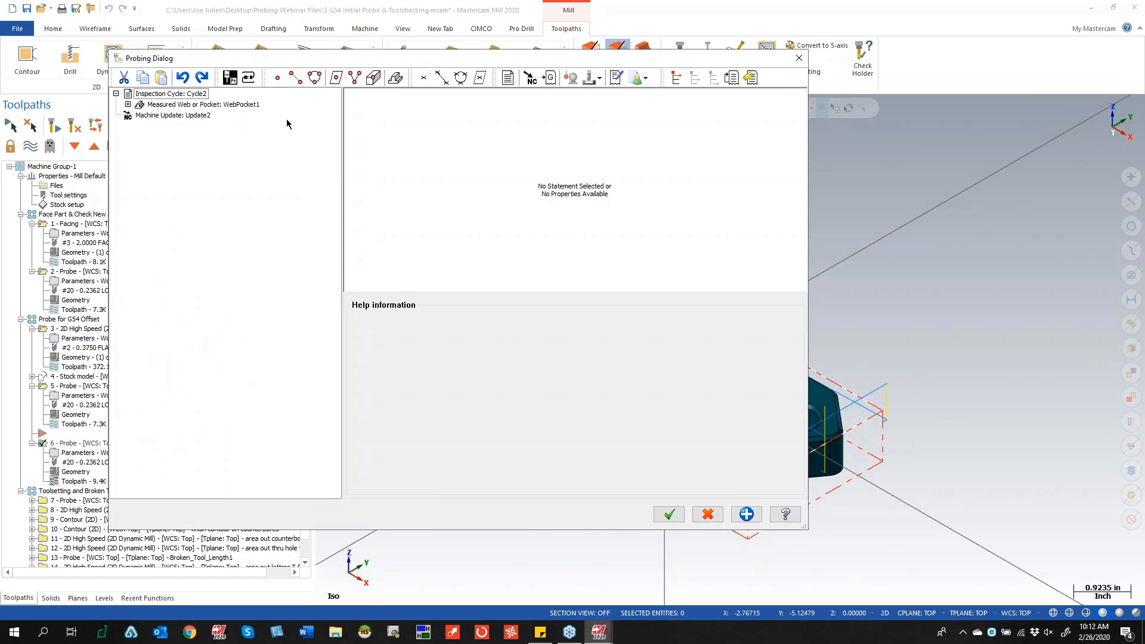
{"action": "left_click", "coordinate": [210, 106]}
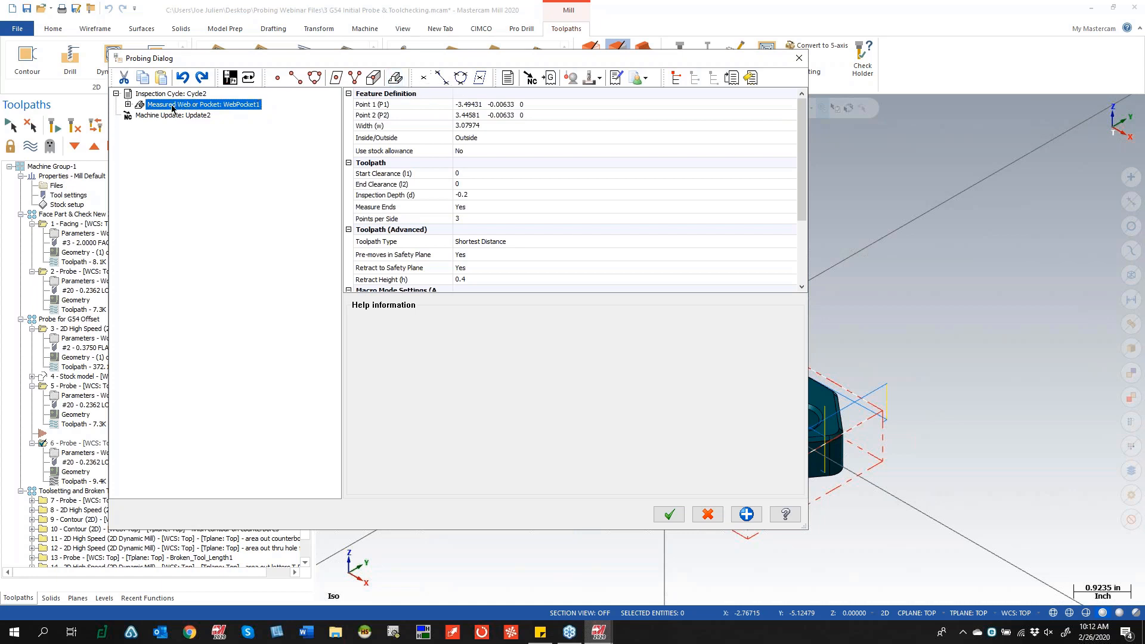
{"action": "left_click", "coordinate": [128, 105]}
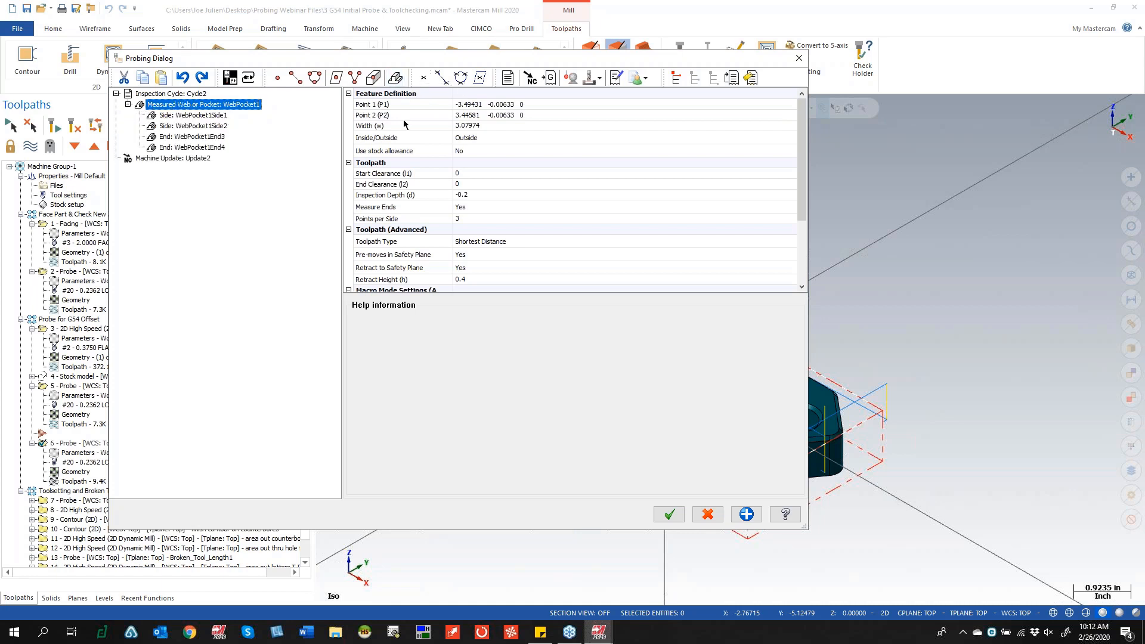
{"action": "left_click_drag", "start_coordinate": [568, 64], "coordinate": [553, 105]}
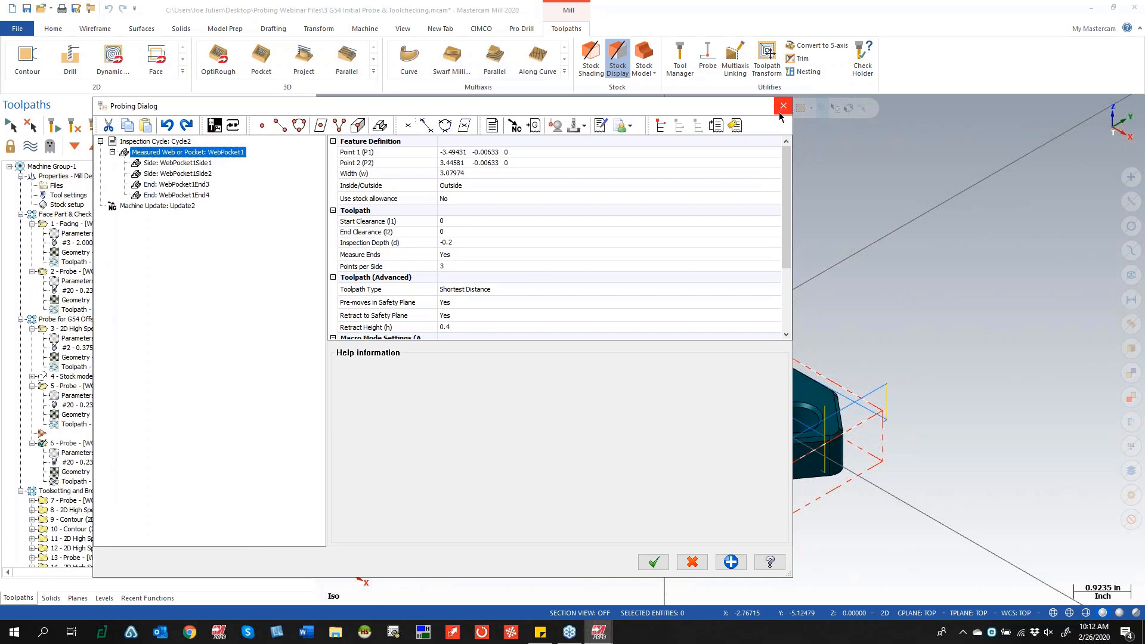
{"action": "left_click", "coordinate": [783, 108]}
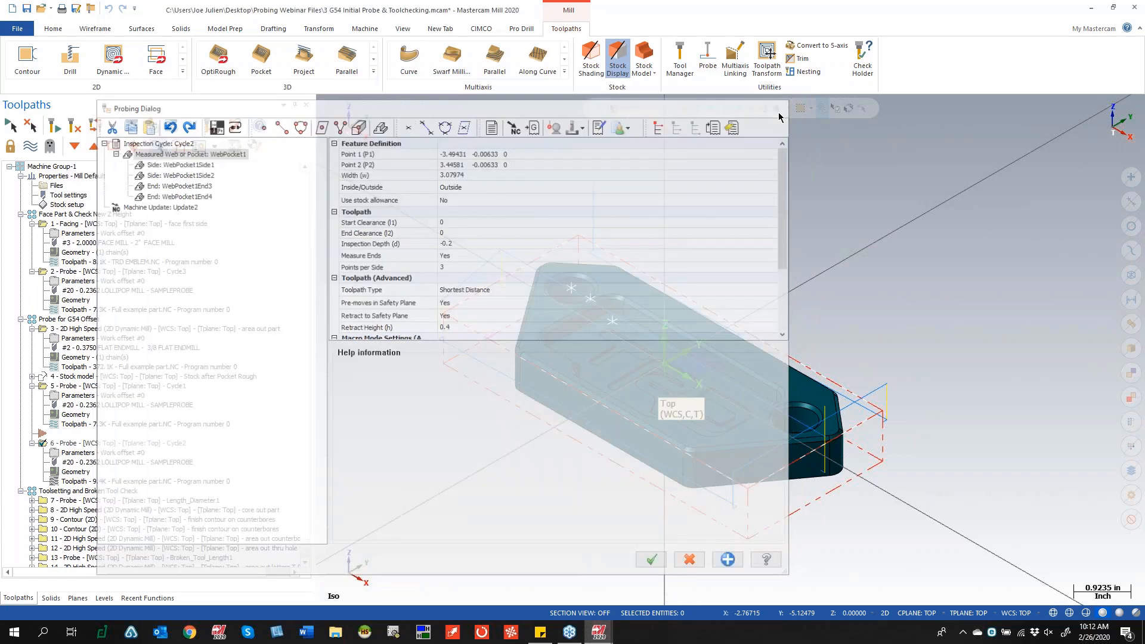
- Create a new probe operation after operation 6 and add a measured web or pocket feature to it
{"action": "left_click", "coordinate": [123, 149]}
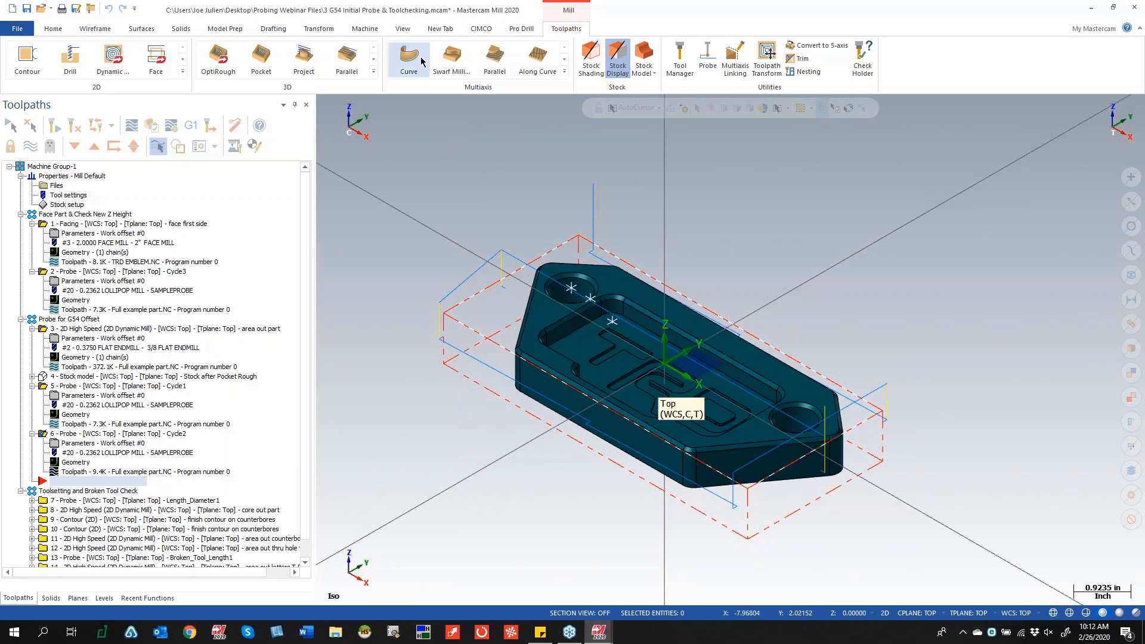
{"action": "left_click", "coordinate": [711, 56]}
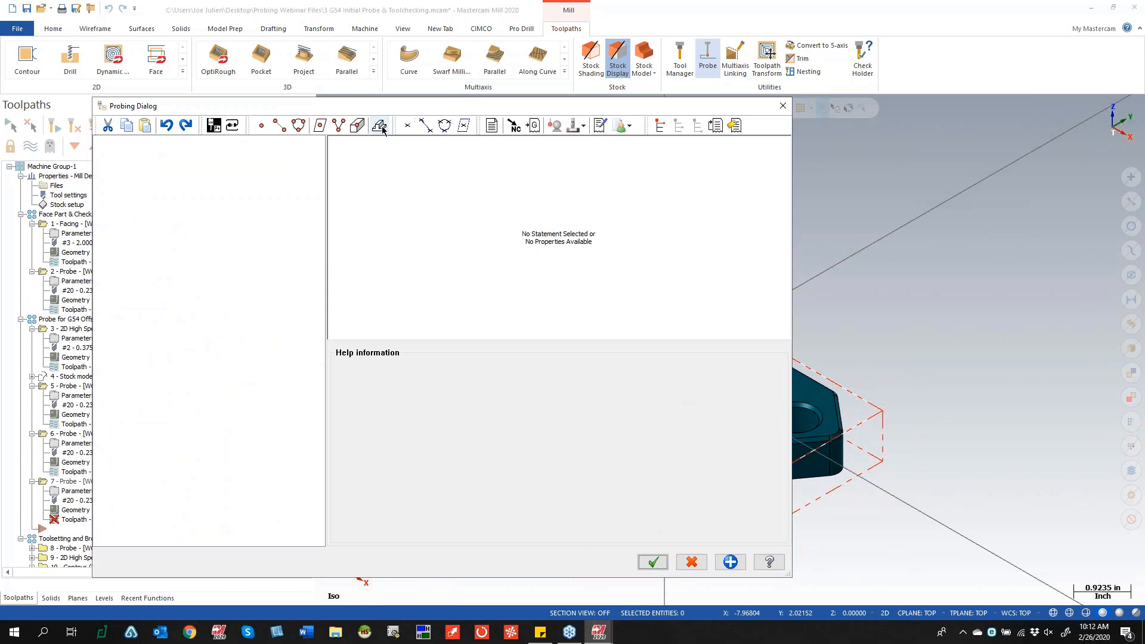
{"action": "left_click", "coordinate": [383, 129]}
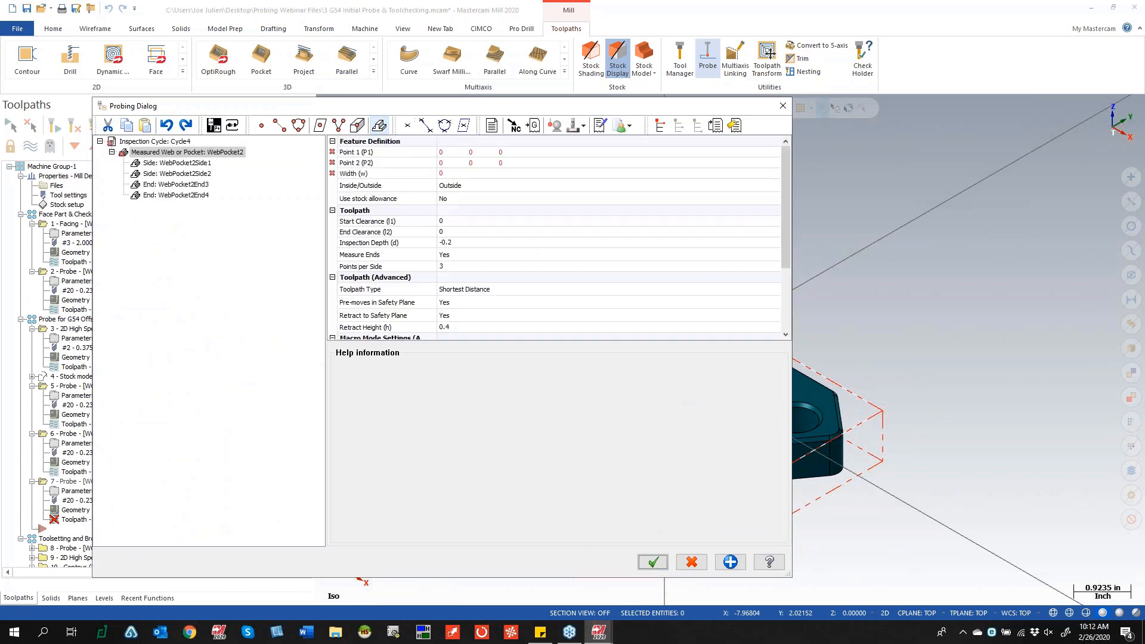
- Check the overtravel distance and safety plane height settings of the new inspection cycle Cycle4
{"action": "left_click", "coordinate": [148, 142]}
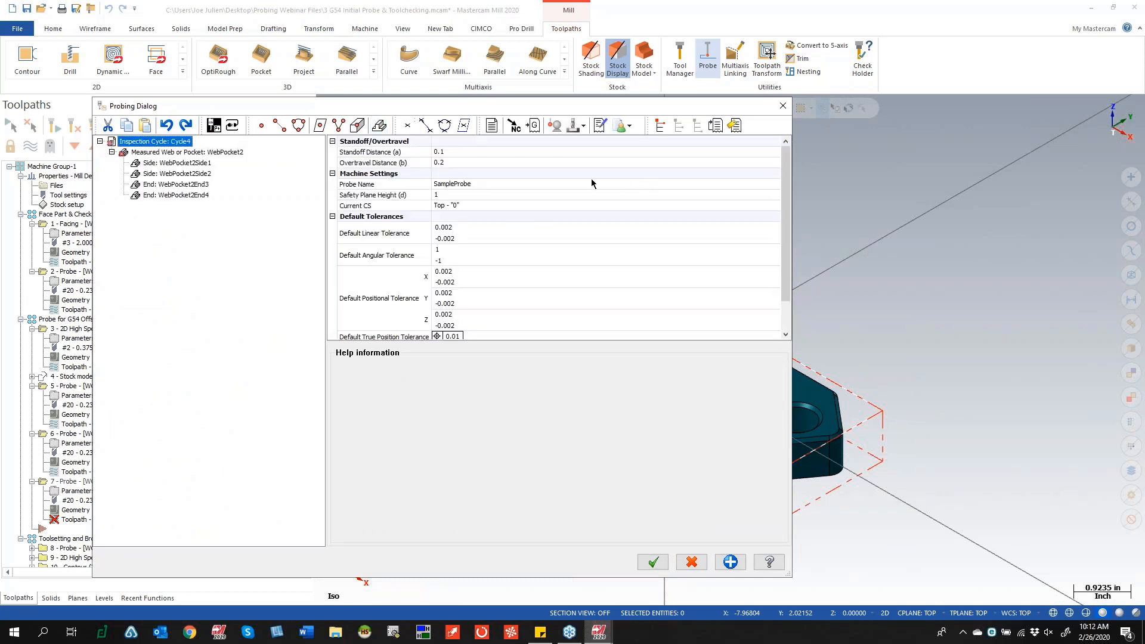
{"action": "mouse_move", "coordinate": [468, 113]}
{"action": "left_mouse_down"}
{"action": "mouse_move", "coordinate": [471, 525]}
{"action": "mouse_move", "coordinate": [455, 105]}
{"action": "mouse_move", "coordinate": [471, 84]}
{"action": "mouse_move", "coordinate": [472, 358]}
{"action": "mouse_move", "coordinate": [482, 120]}
{"action": "left_mouse_up"}
{"action": "left_click", "coordinate": [444, 180]}
{"action": "left_click", "coordinate": [511, 212]}
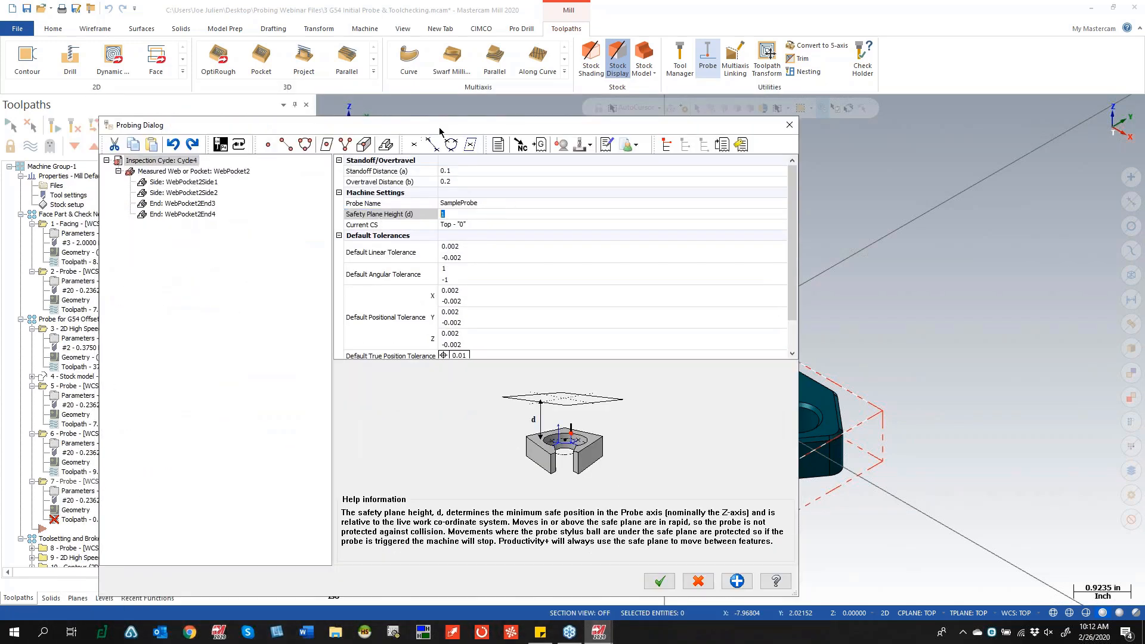
- Start picking Point 1 of the new web or pocket, with the stock level shown and the solid level hidden
{"action": "left_click", "coordinate": [186, 172]}
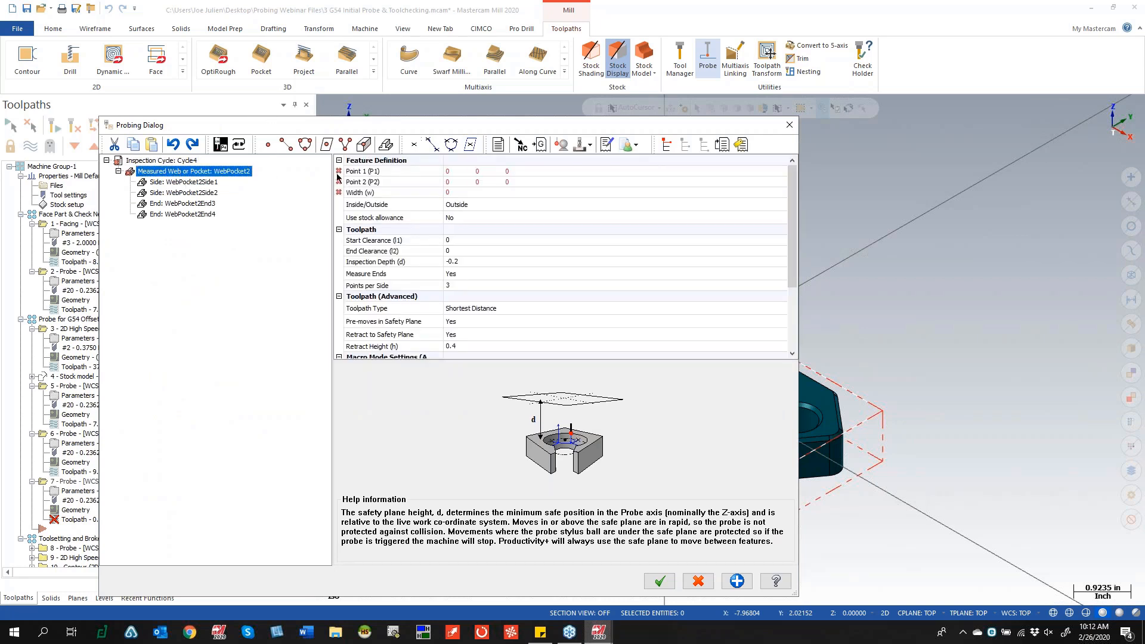
{"action": "left_click", "coordinate": [726, 173]}
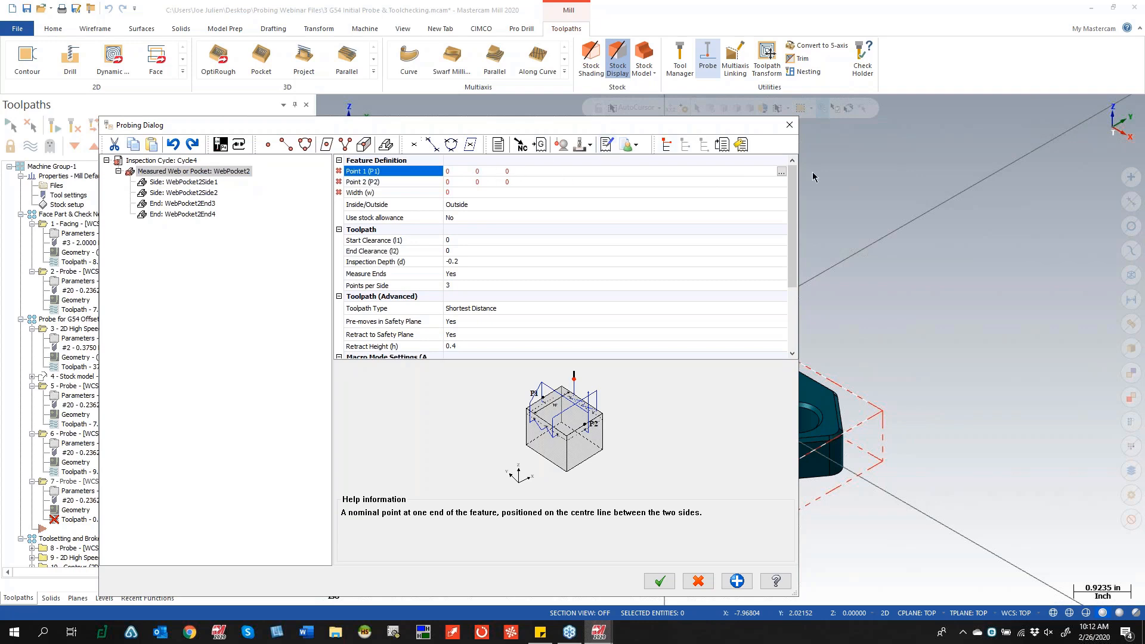
{"action": "left_click", "coordinate": [782, 173]}
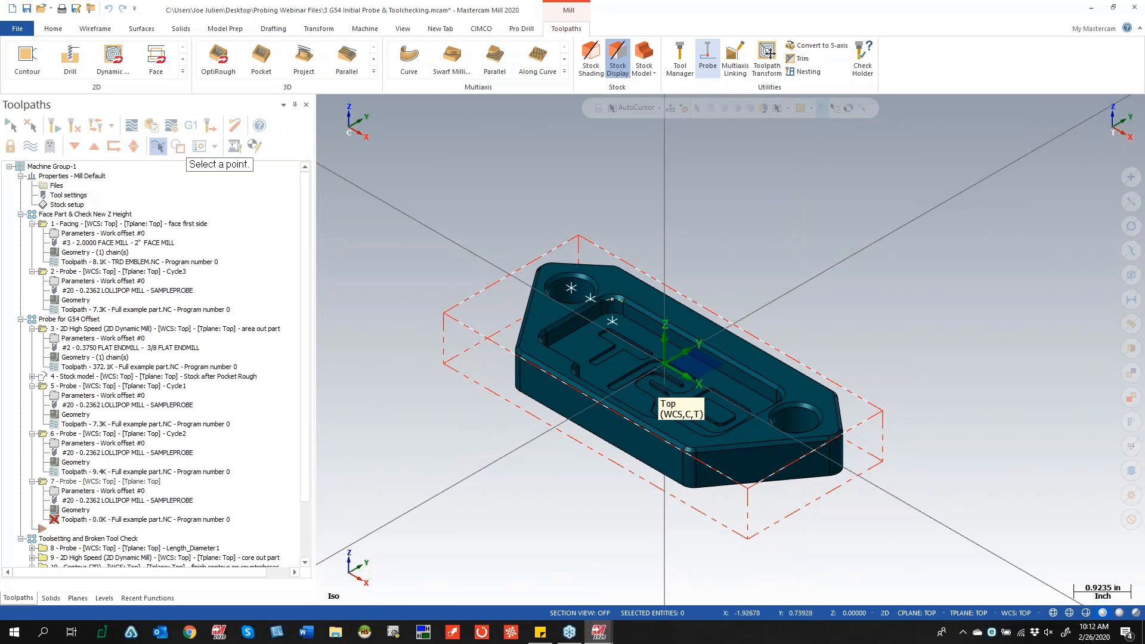
{"action": "left_click", "coordinate": [104, 597]}
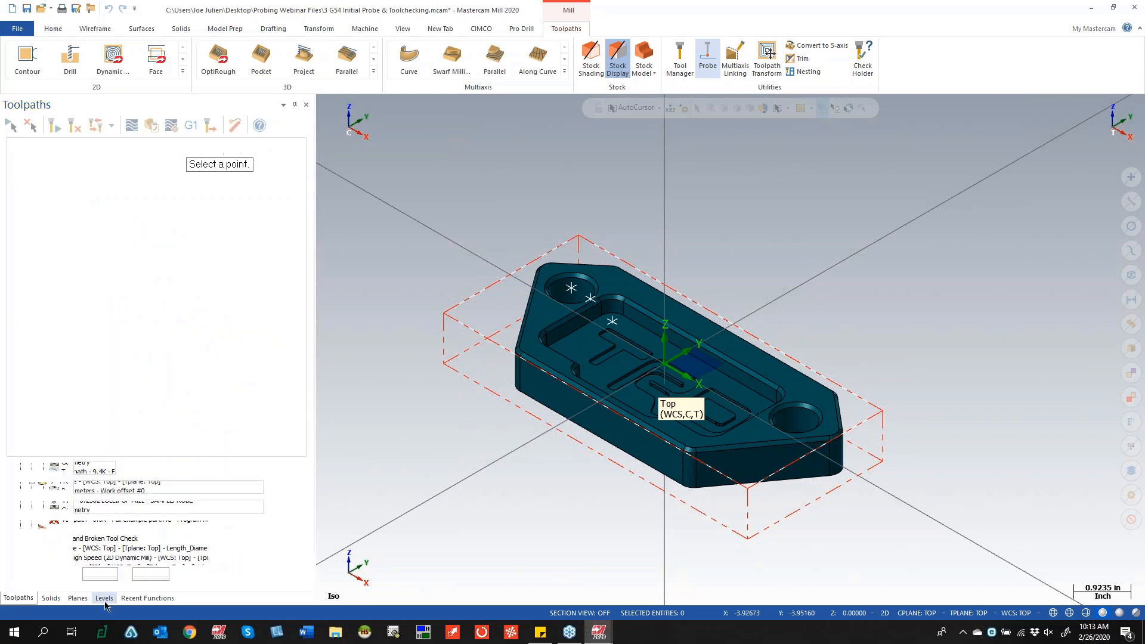
{"action": "left_click", "coordinate": [60, 210]}
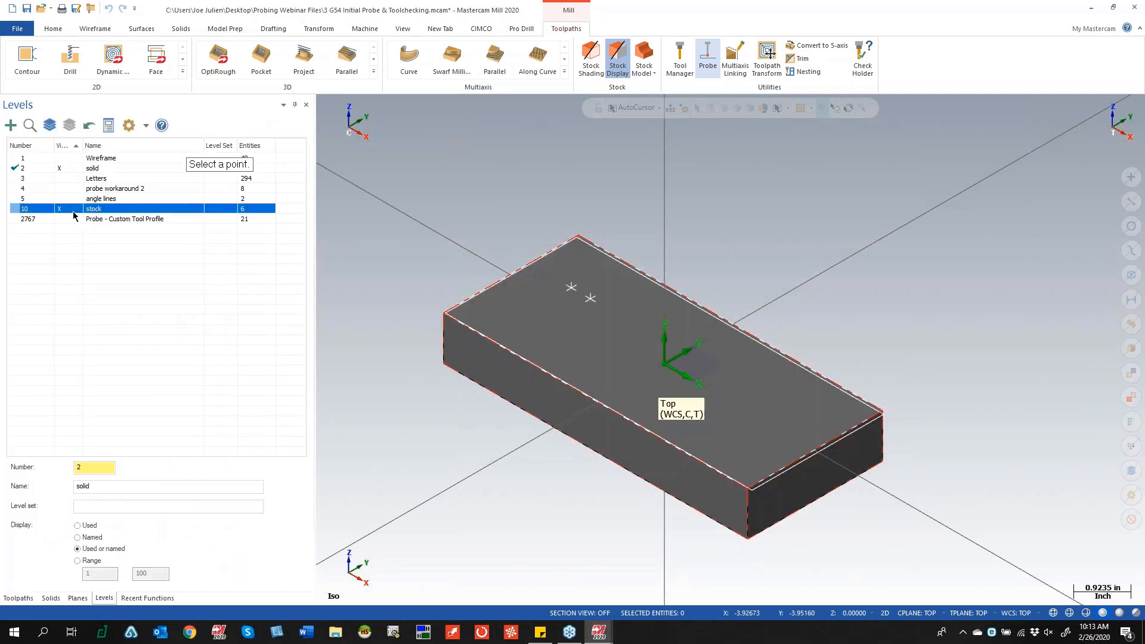
{"action": "left_click", "coordinate": [67, 171]}
- Place Point 1 midway between the two top corners at the stock's negative X end, at -3.49431, -0.00633, 0.03
{"action": "scroll", "coordinate": [483, 271], "scroll_direction": "up", "scroll_amount": 3}
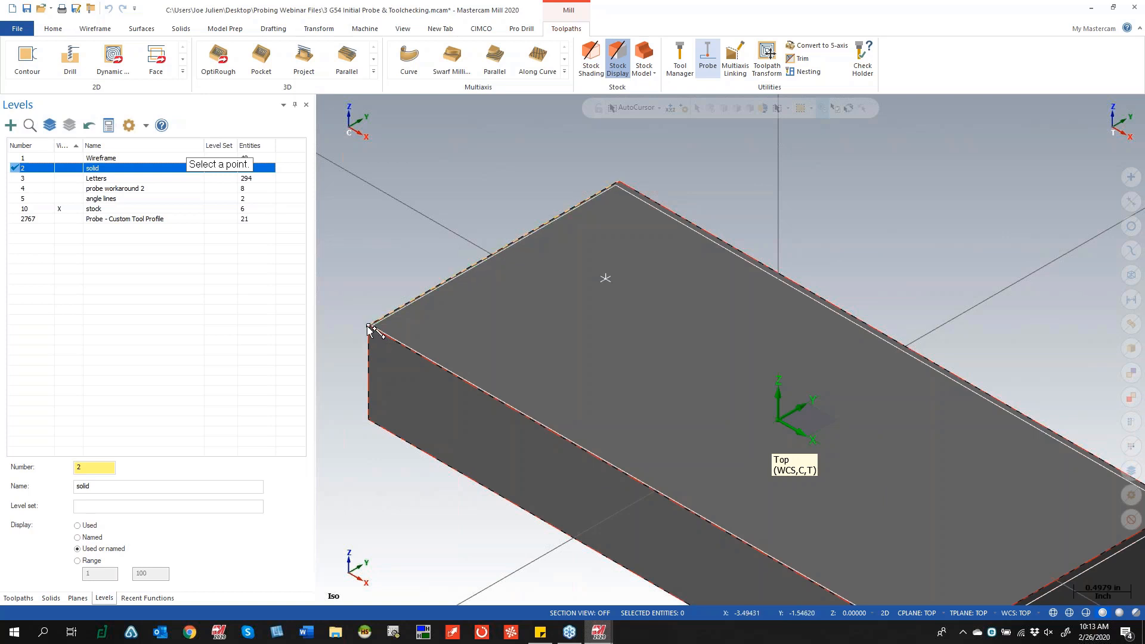
{"action": "scroll", "coordinate": [368, 327], "scroll_direction": "up", "scroll_amount": 1}
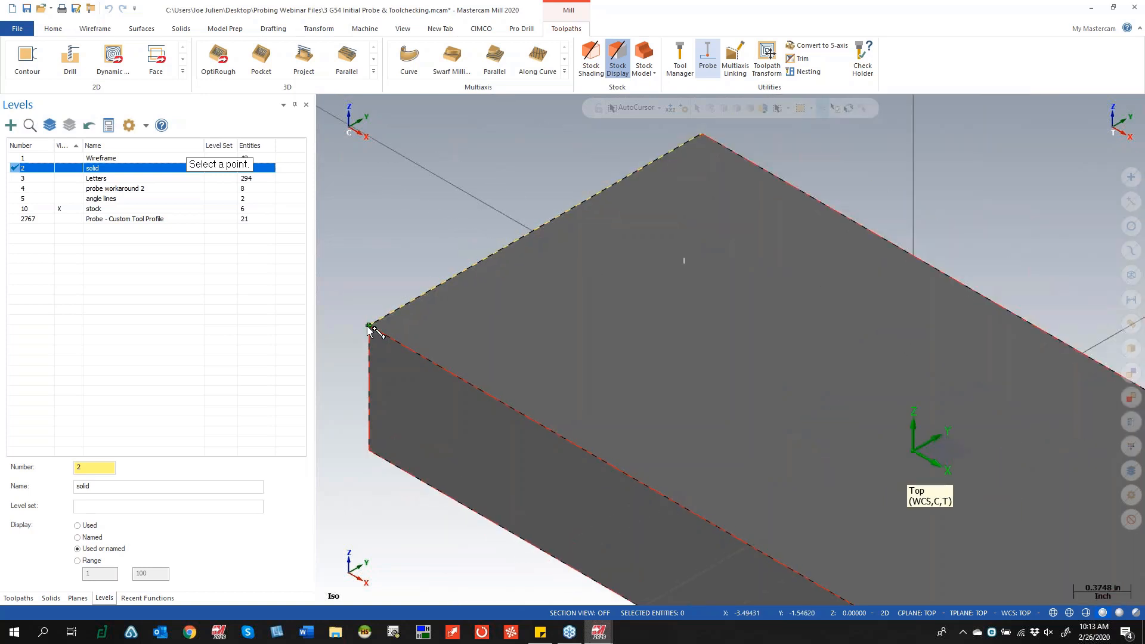
{"action": "scroll", "coordinate": [429, 391], "scroll_direction": "down", "scroll_amount": 1}
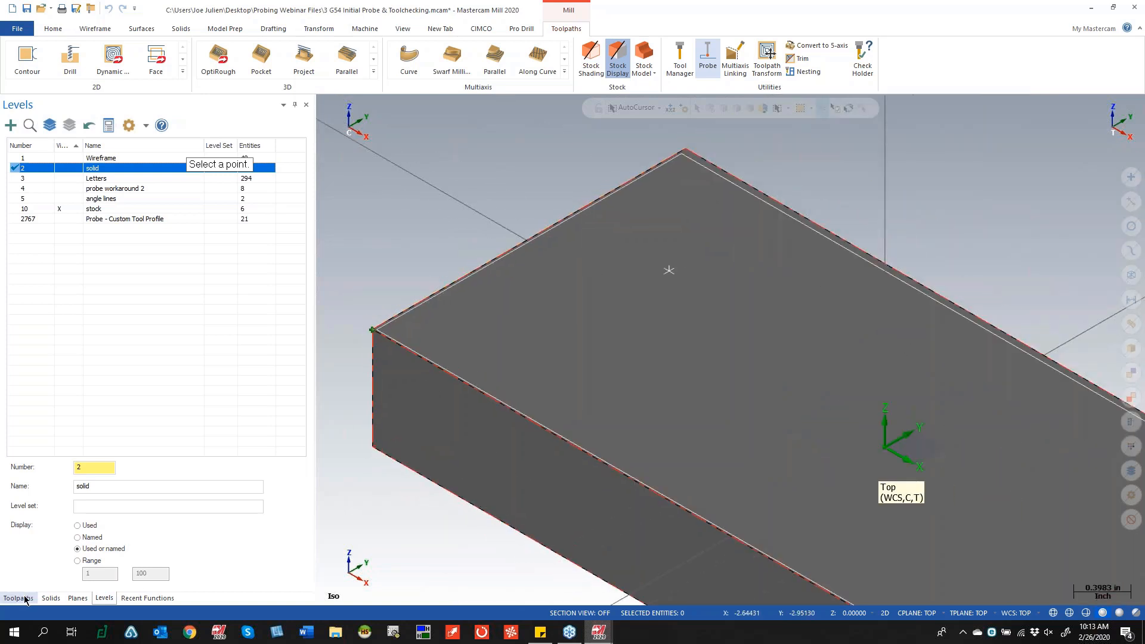
{"action": "scroll", "coordinate": [376, 332], "scroll_direction": "up", "scroll_amount": 1}
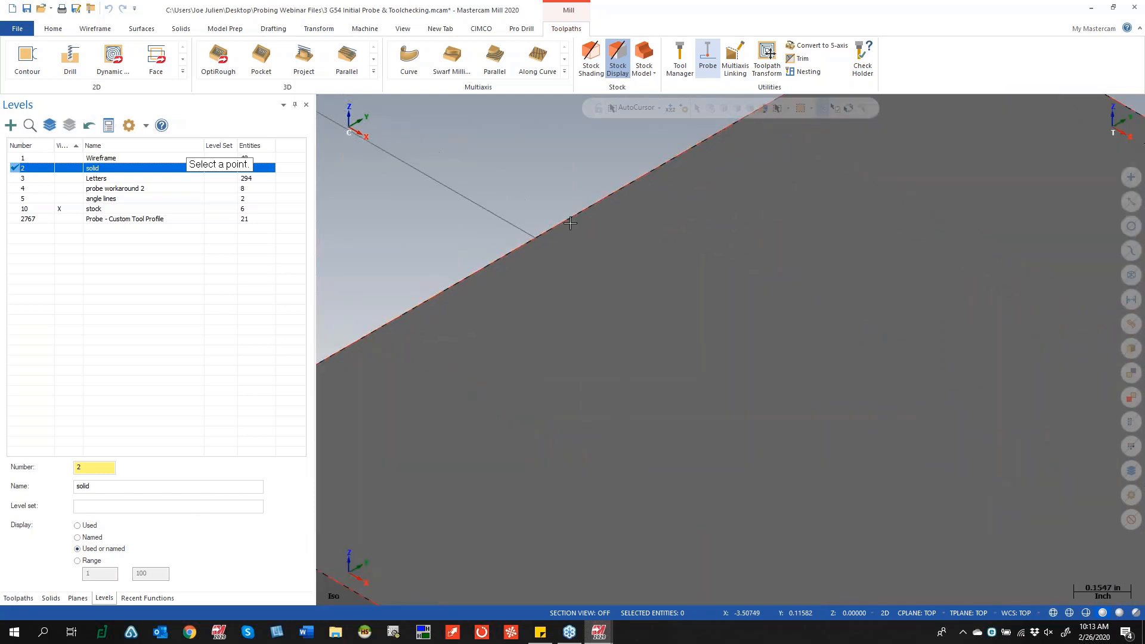
{"action": "scroll", "coordinate": [370, 340], "scroll_direction": "down", "scroll_amount": 2}
{"action": "left_click", "coordinate": [362, 345]}
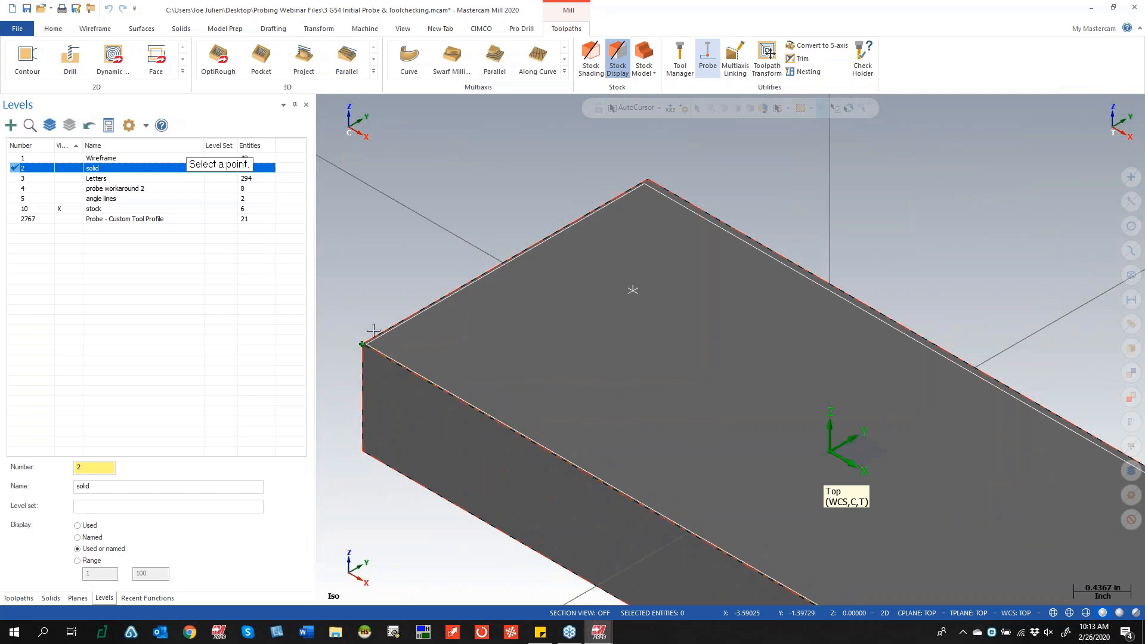
{"action": "left_click", "coordinate": [648, 180]}
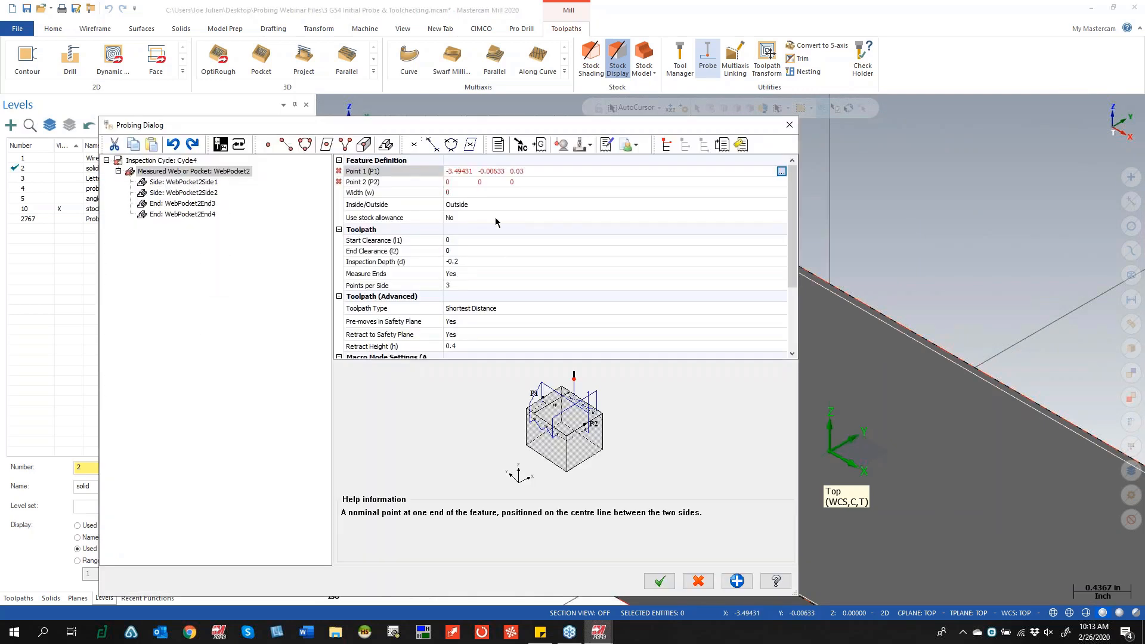
- Place Point 2 midway between the two top corners at the stock's positive X end, at 3.44581, -0.00633, 0.03
{"action": "scroll", "coordinate": [513, 184], "scroll_direction": "down", "scroll_amount": 1}
{"action": "scroll", "coordinate": [536, 184], "scroll_direction": "up", "scroll_amount": 1}
{"action": "left_click", "coordinate": [616, 184]}
{"action": "left_click", "coordinate": [781, 182]}
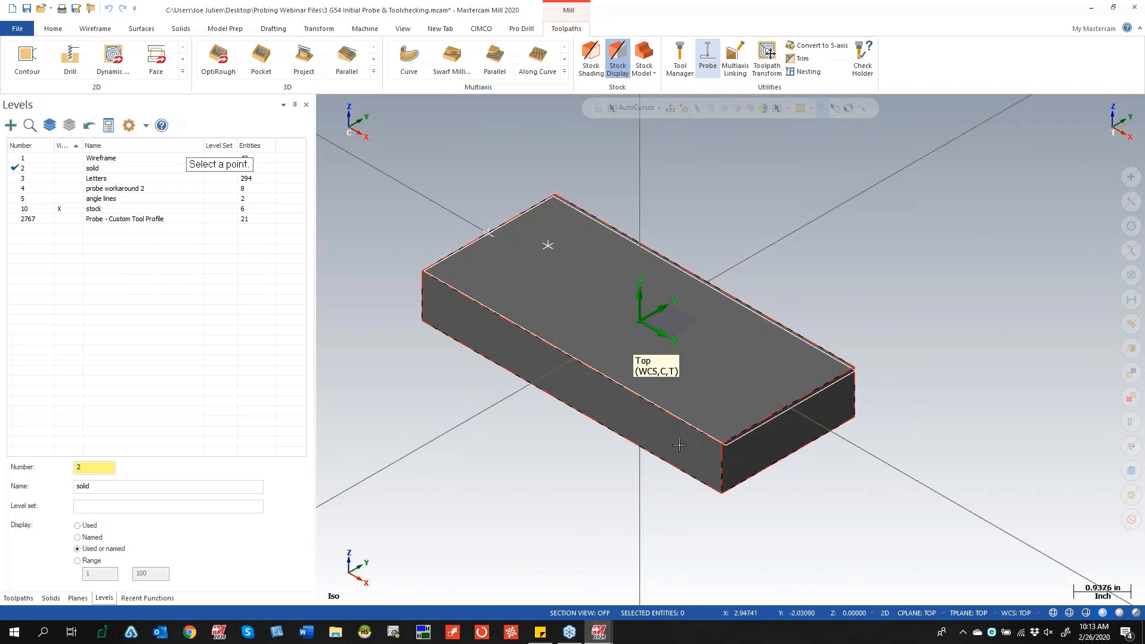
{"action": "scroll", "coordinate": [723, 444], "scroll_direction": "up", "scroll_amount": 3}
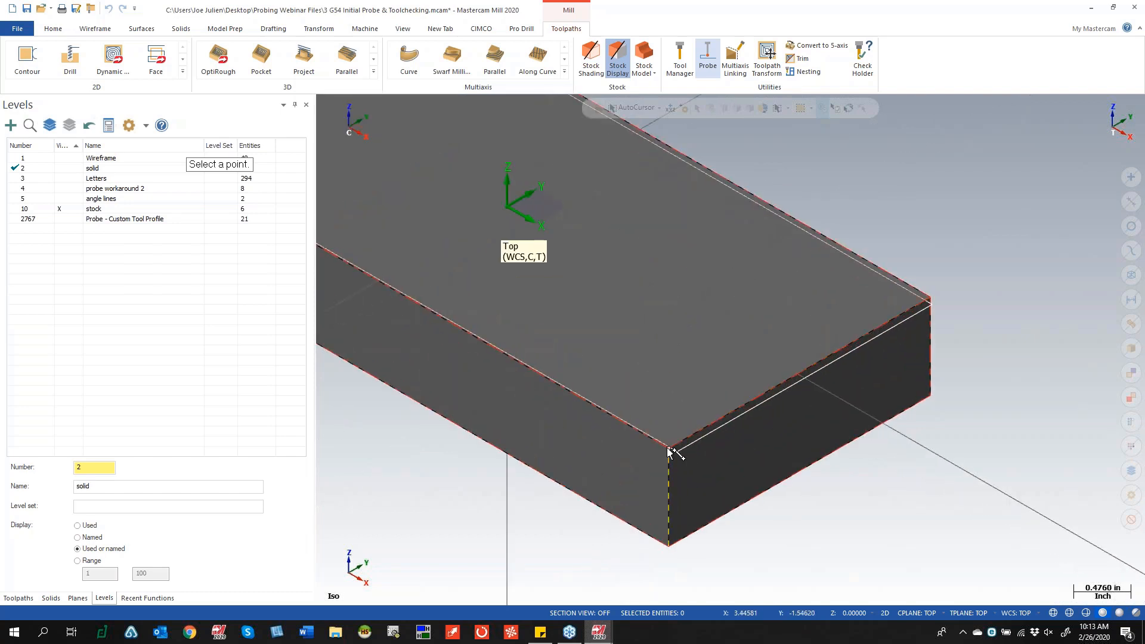
{"action": "scroll", "coordinate": [668, 451], "scroll_direction": "up", "scroll_amount": 8}
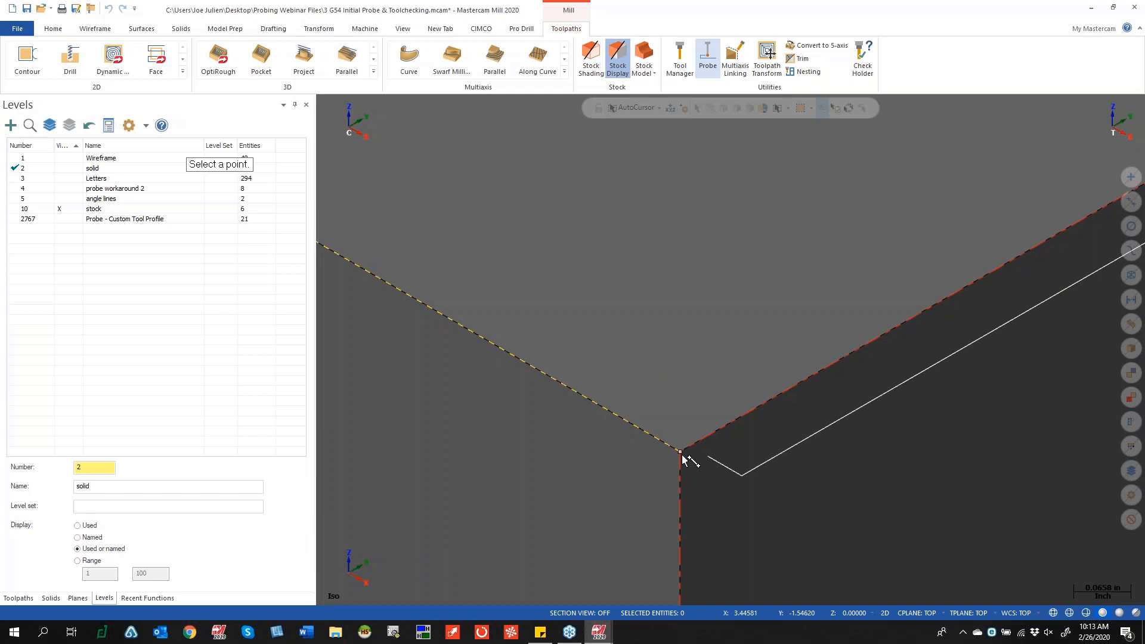
{"action": "scroll", "coordinate": [683, 458], "scroll_direction": "down", "scroll_amount": 7}
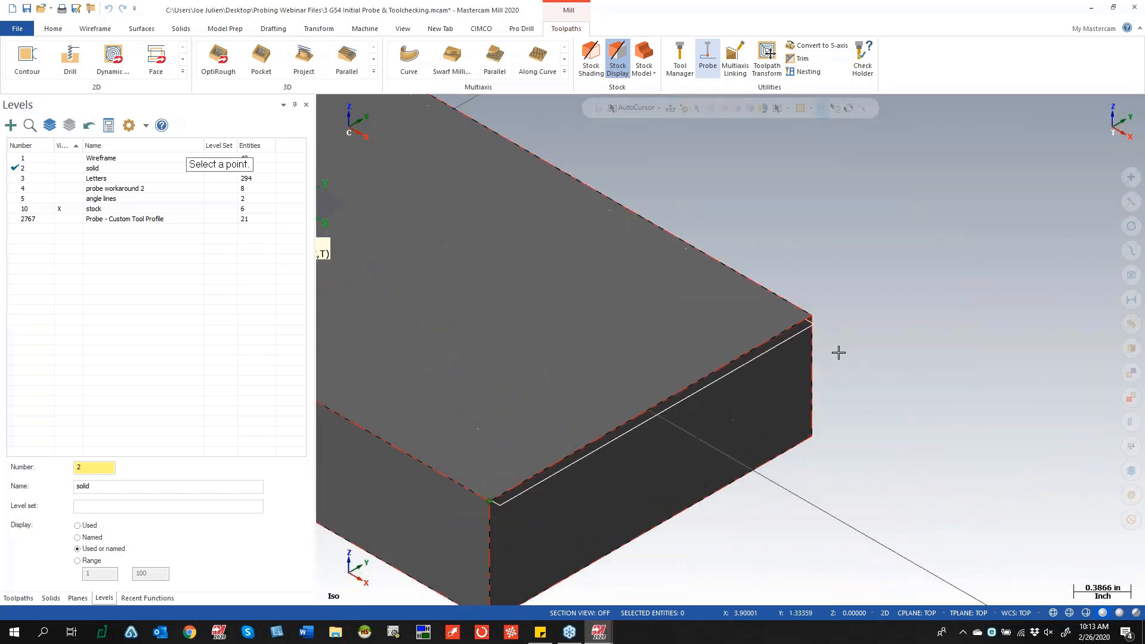
{"action": "scroll", "coordinate": [839, 353], "scroll_direction": "up", "scroll_amount": 2}
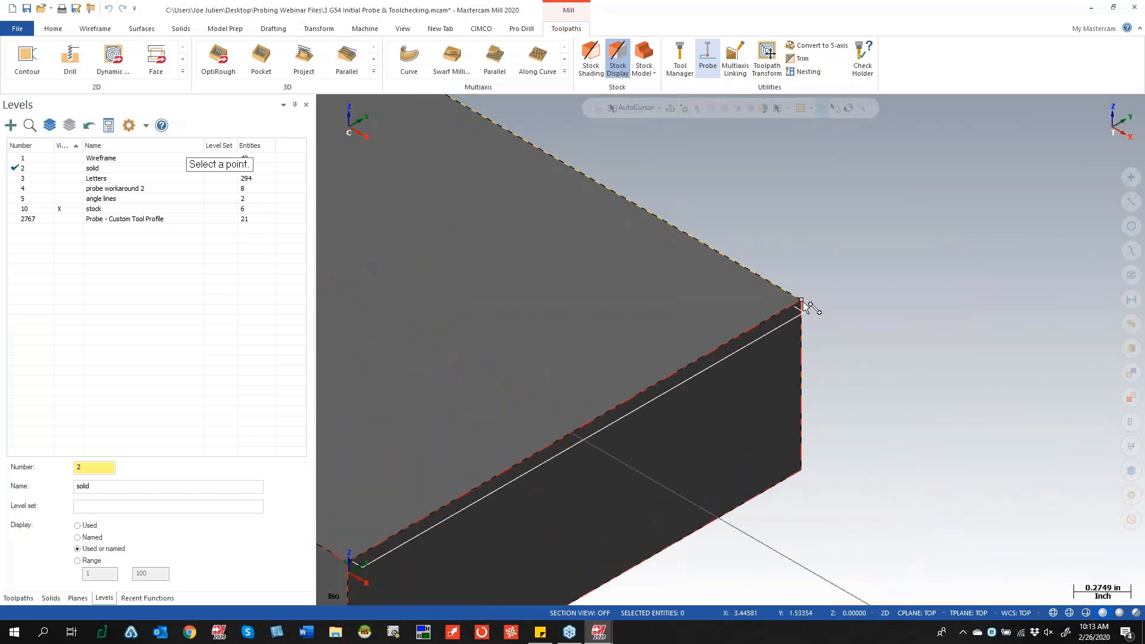
{"action": "left_click", "coordinate": [574, 431]}
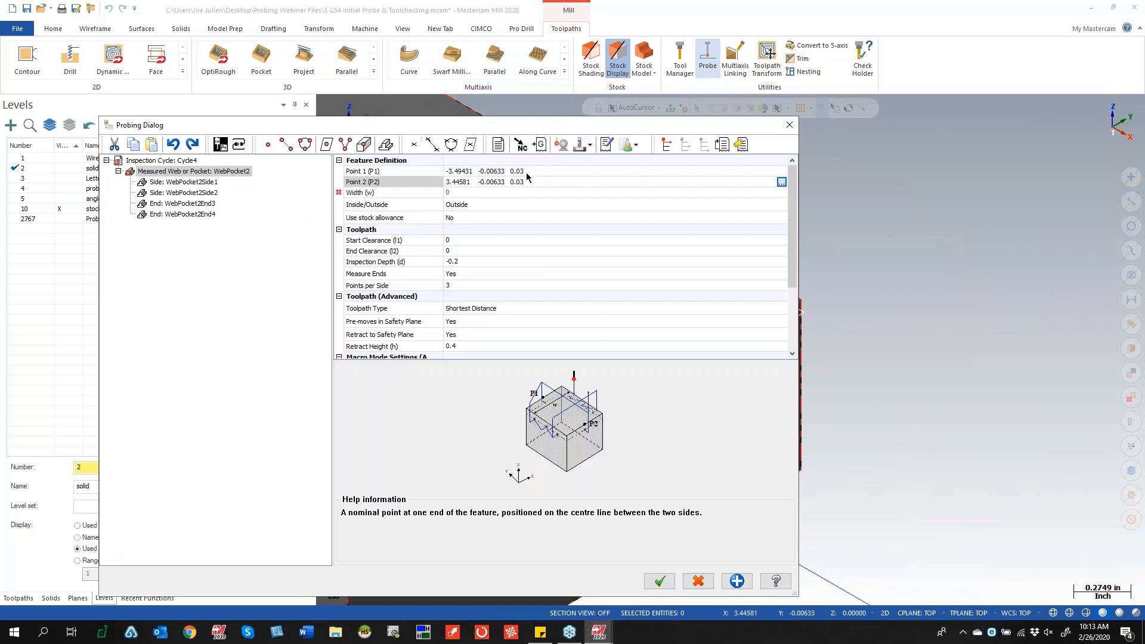
- Define the web's width as 3.07974 by picking the midpoints of the stock's two long top edges
{"action": "key", "text": "Down"}
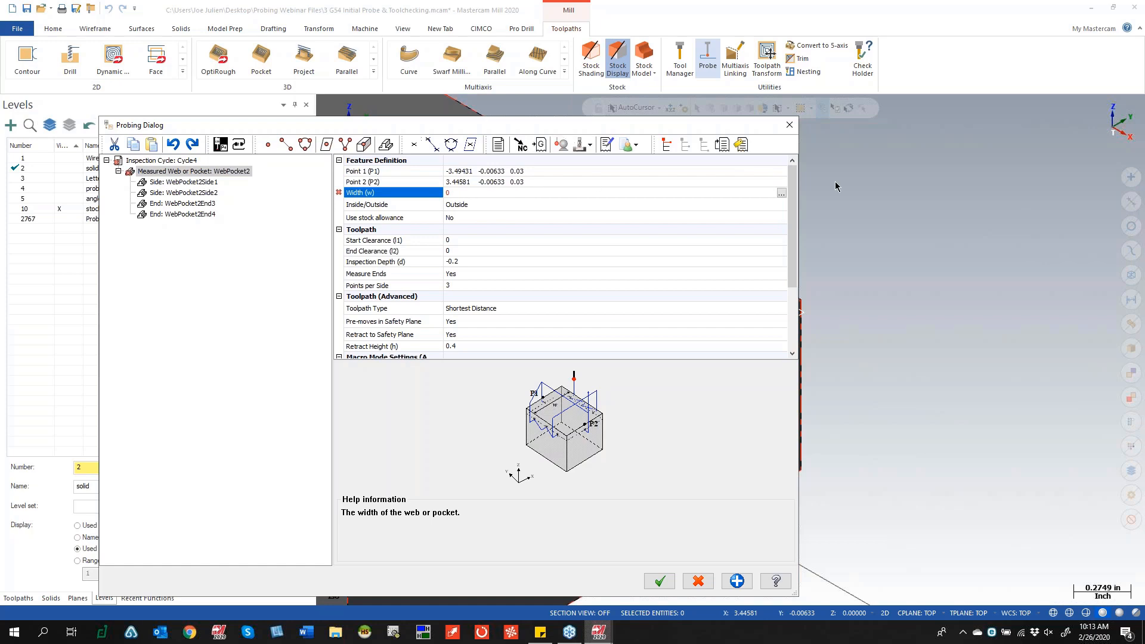
{"action": "left_click", "coordinate": [782, 193]}
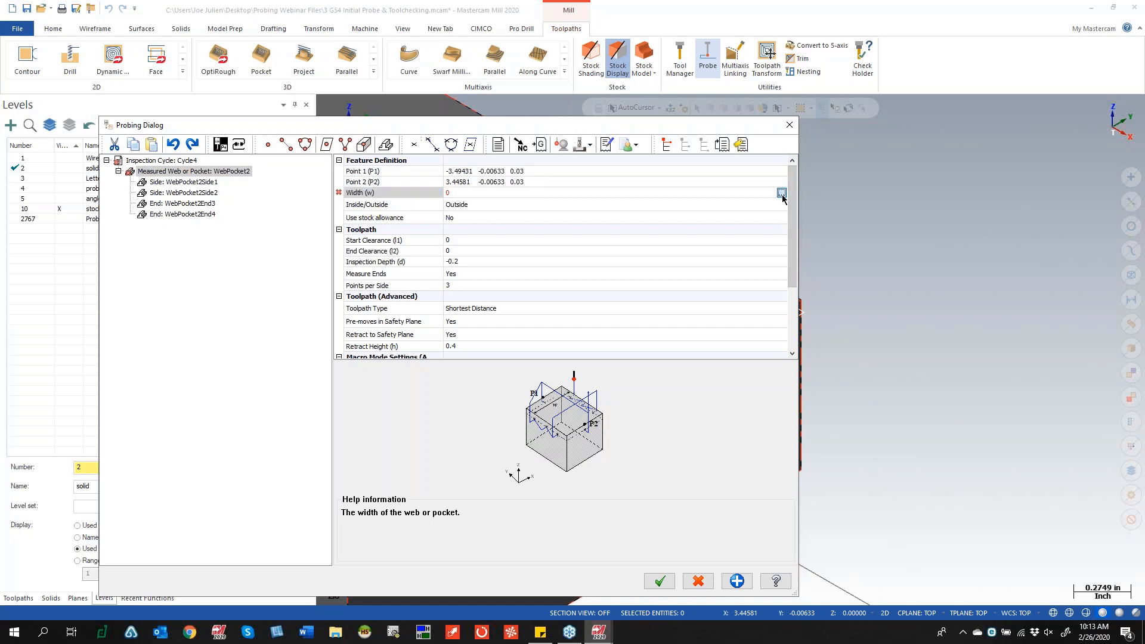
{"action": "scroll", "coordinate": [913, 195], "scroll_direction": "down", "scroll_amount": 8}
{"action": "scroll", "coordinate": [635, 293], "scroll_direction": "up", "scroll_amount": 2}
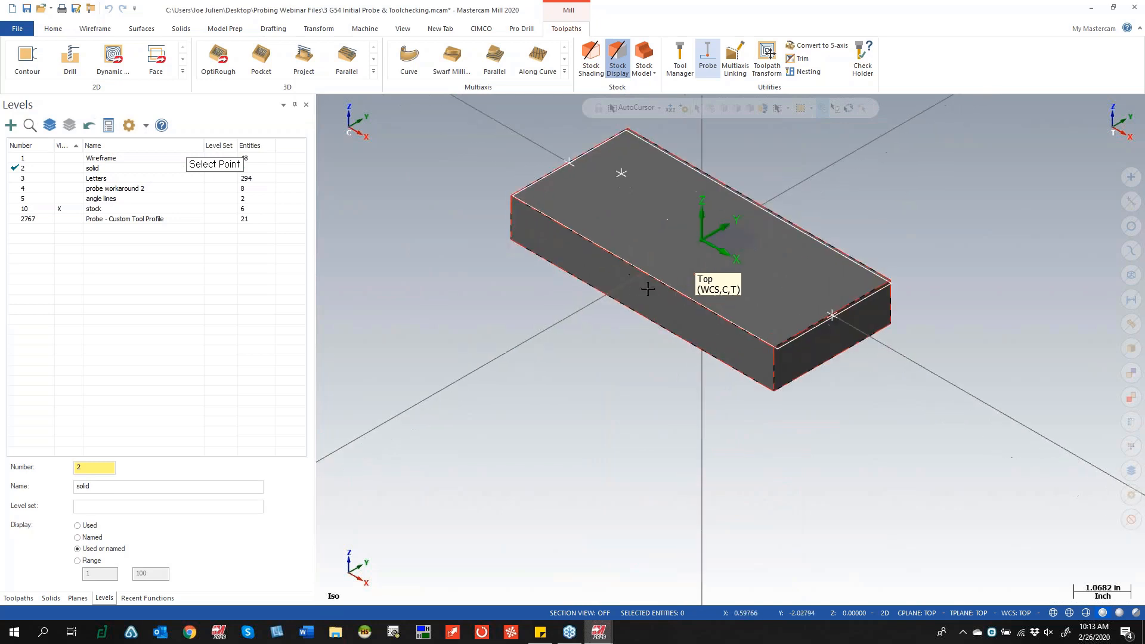
{"action": "scroll", "coordinate": [648, 289], "scroll_direction": "up", "scroll_amount": 2}
{"action": "scroll", "coordinate": [647, 290], "scroll_direction": "up", "scroll_amount": 3}
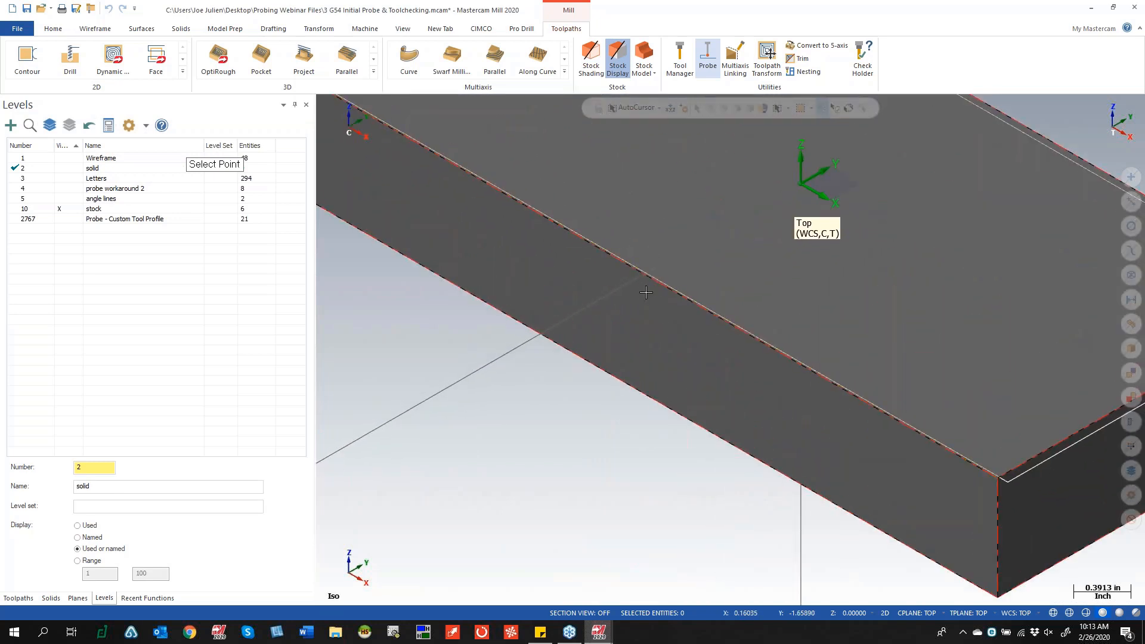
{"action": "scroll", "coordinate": [646, 292], "scroll_direction": "up", "scroll_amount": 3}
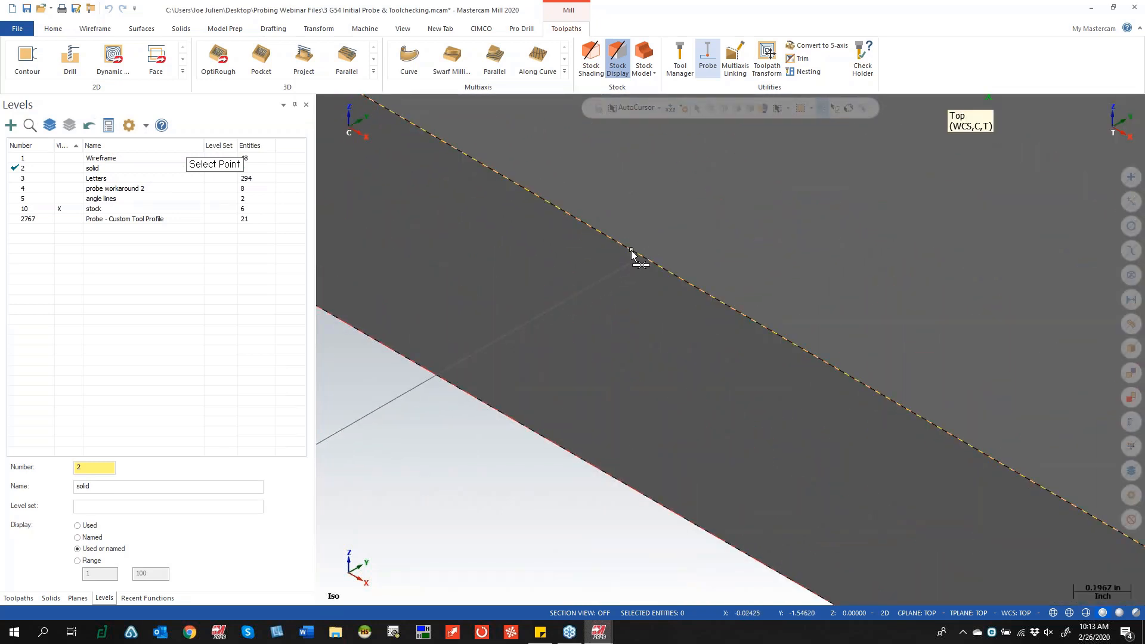
{"action": "scroll", "coordinate": [656, 268], "scroll_direction": "down", "scroll_amount": 7}
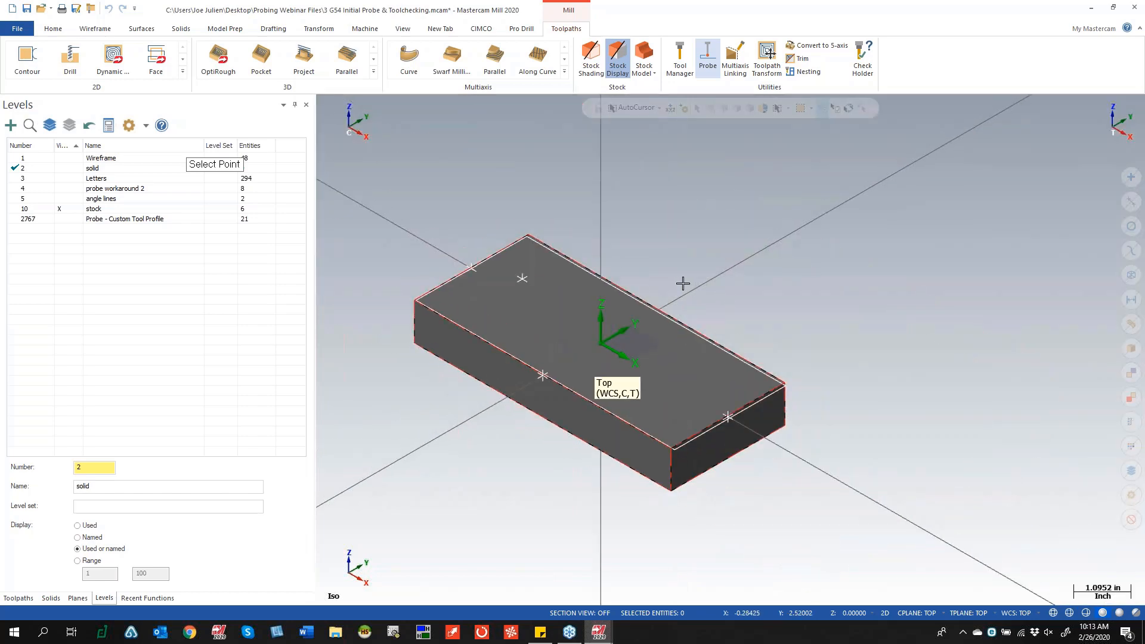
{"action": "scroll", "coordinate": [683, 283], "scroll_direction": "up", "scroll_amount": 6}
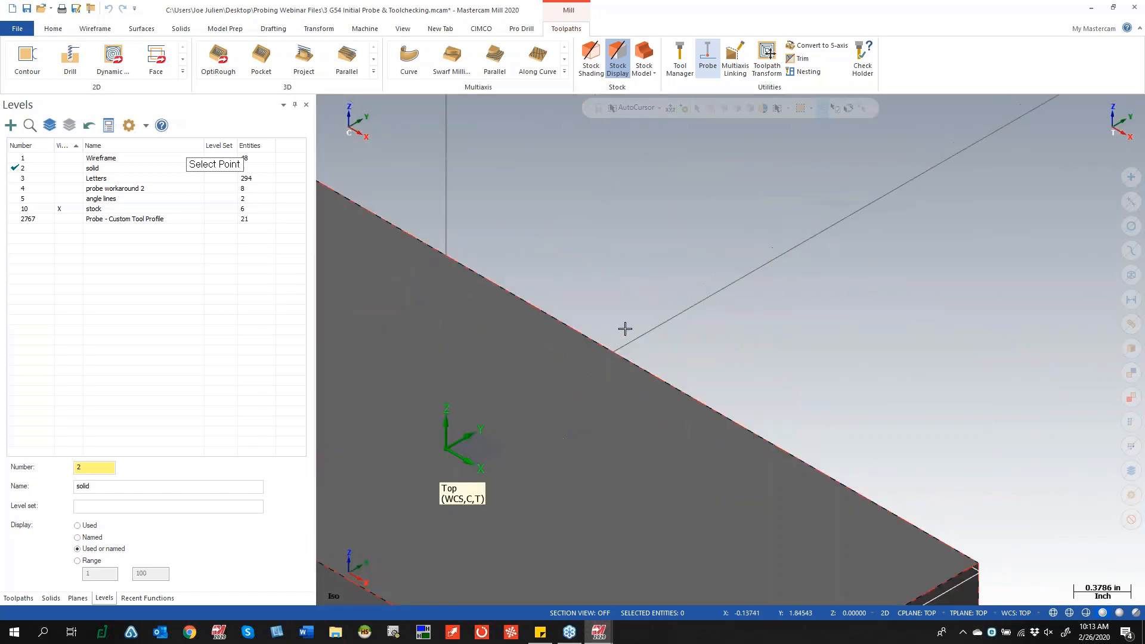
{"action": "left_click", "coordinate": [607, 357]}
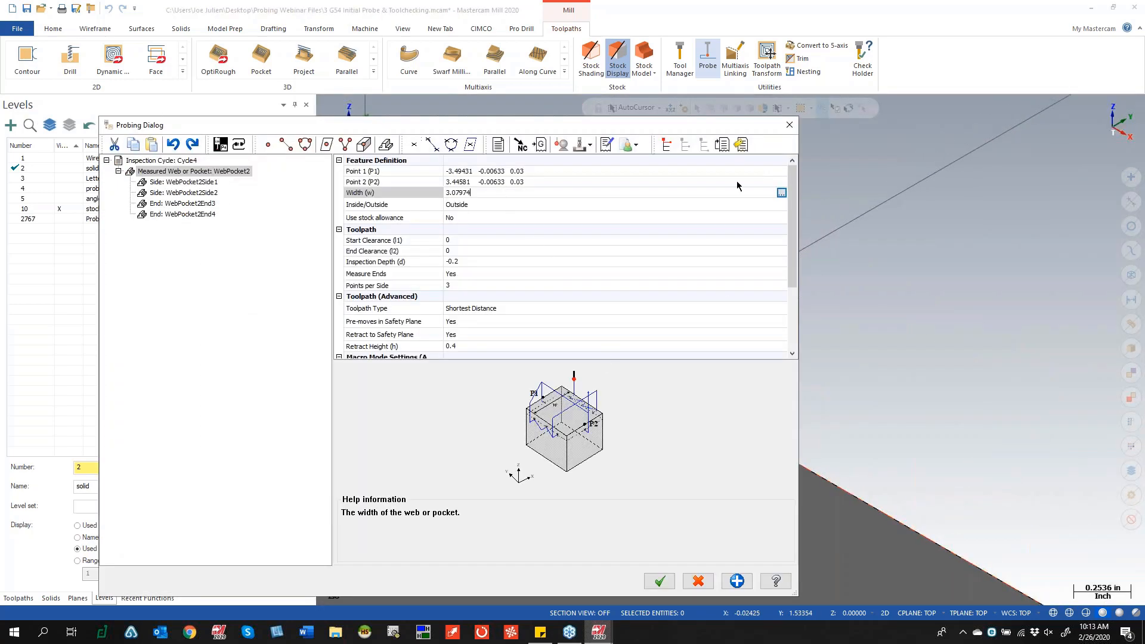
- Review the web's inside/outside, start and end clearance, inspection depth, measure ends and points per side settings
{"action": "left_click", "coordinate": [384, 205]}
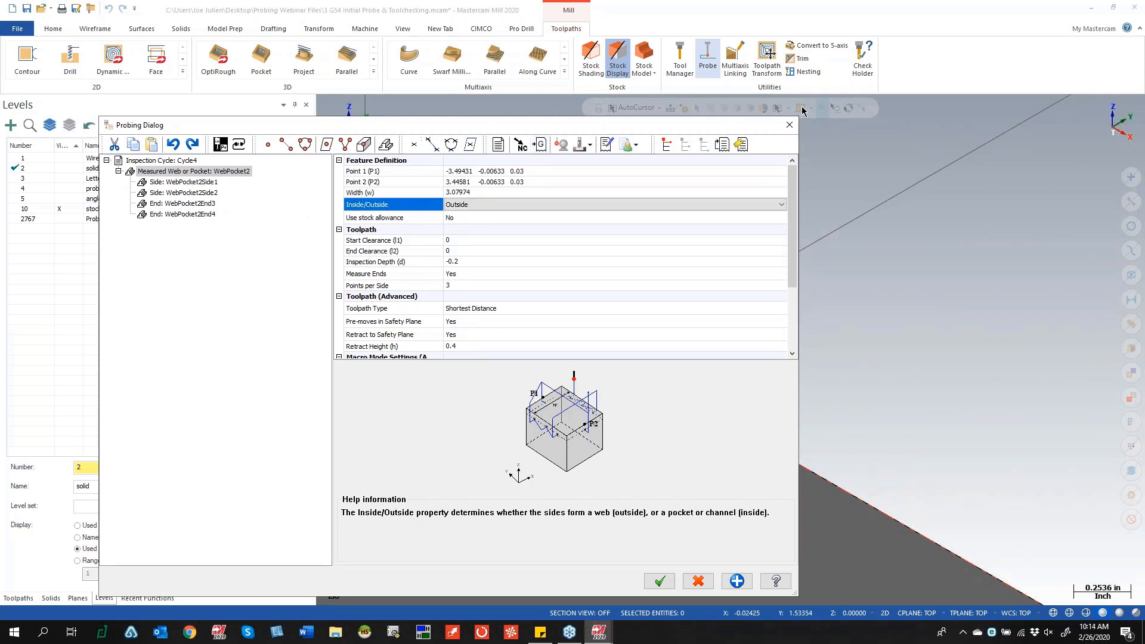
{"action": "left_click_drag", "start_coordinate": [512, 126], "coordinate": [574, 92]}
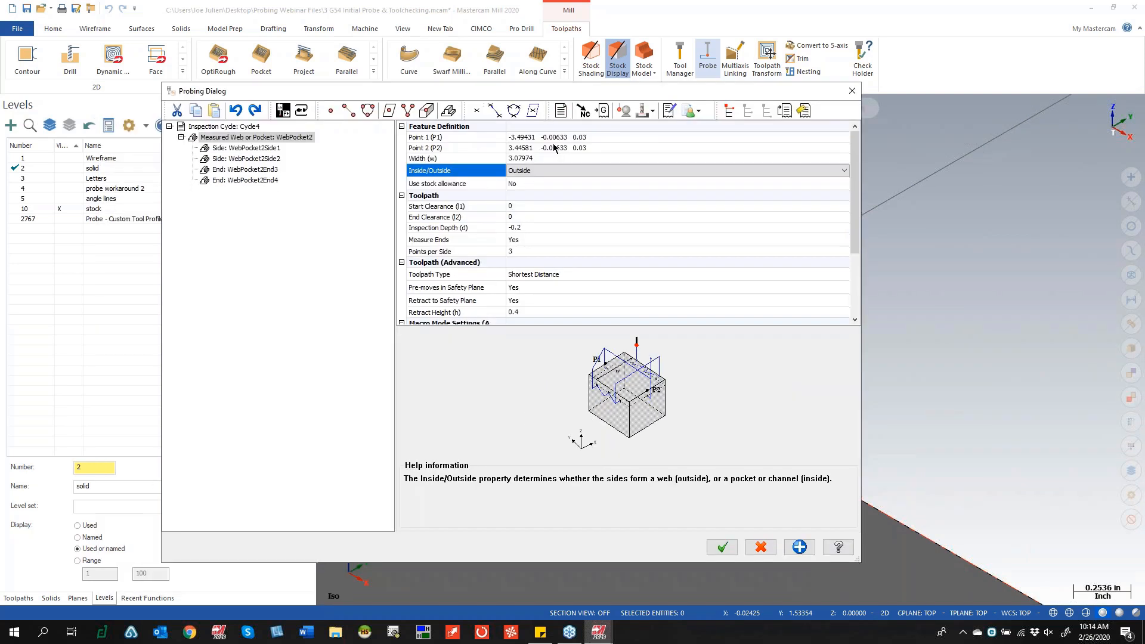
{"action": "left_click", "coordinate": [529, 206]}
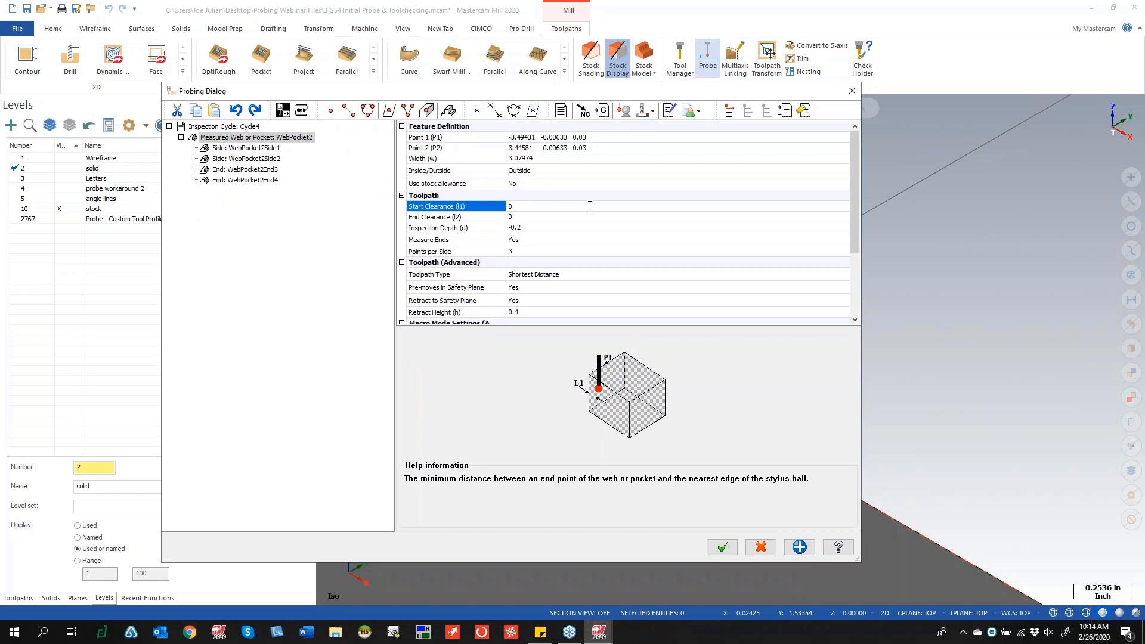
{"action": "scroll", "coordinate": [567, 222], "scroll_direction": "down", "scroll_amount": 1}
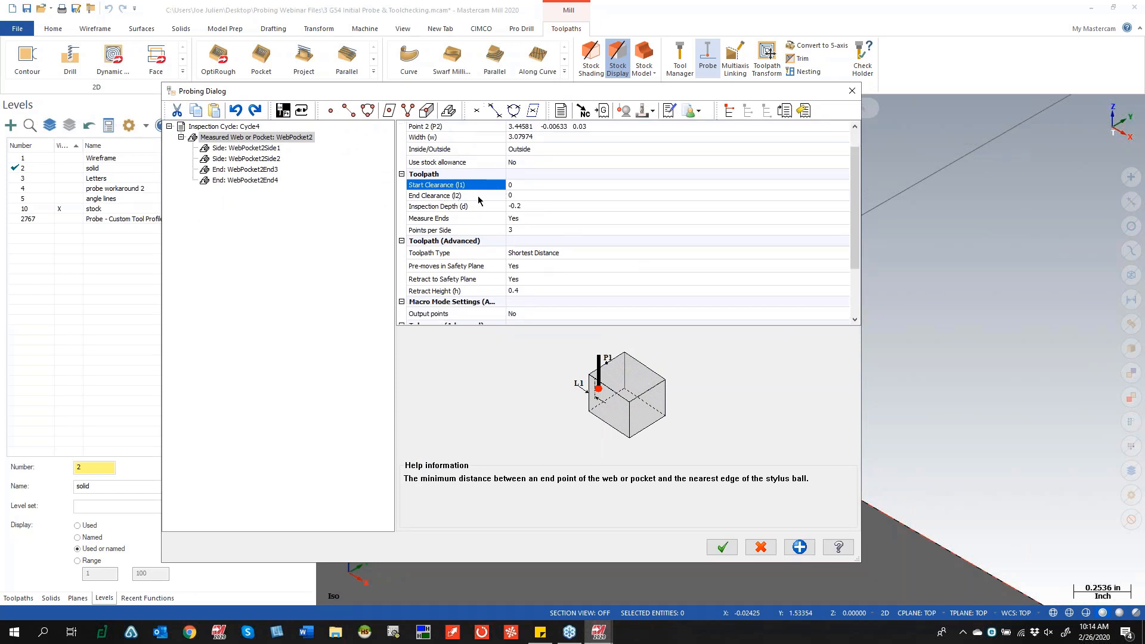
{"action": "left_click", "coordinate": [549, 184]}
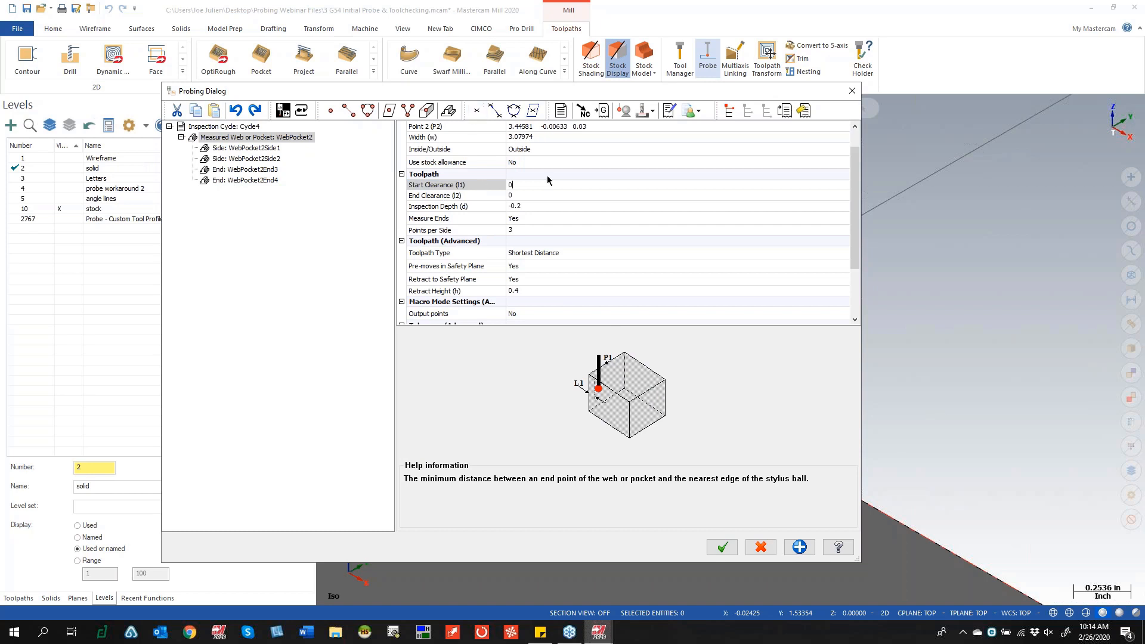
{"action": "scroll", "coordinate": [561, 221], "scroll_direction": "down", "scroll_amount": 1}
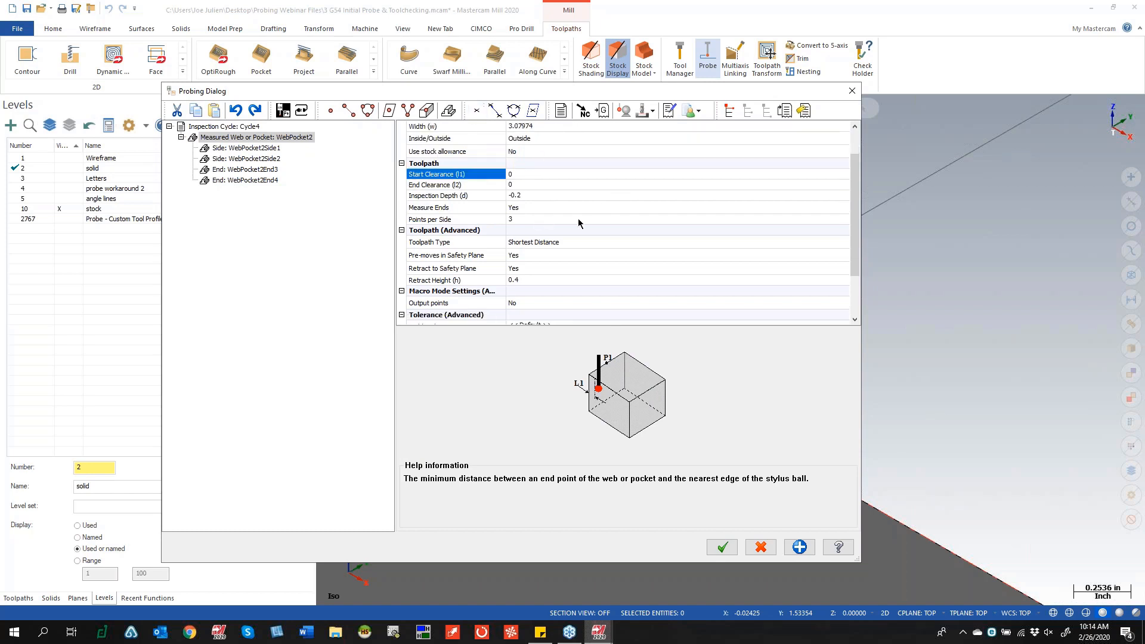
{"action": "left_click", "coordinate": [548, 186]}
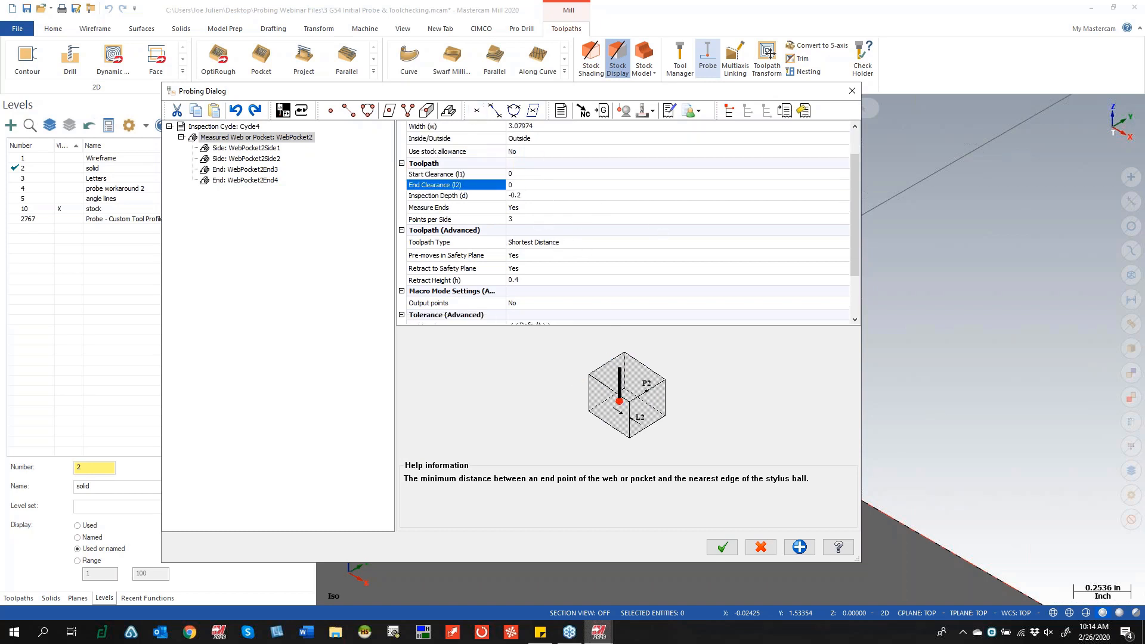
{"action": "left_click", "coordinate": [545, 206]}
{"action": "left_click", "coordinate": [548, 199]}
{"action": "left_click", "coordinate": [549, 199]}
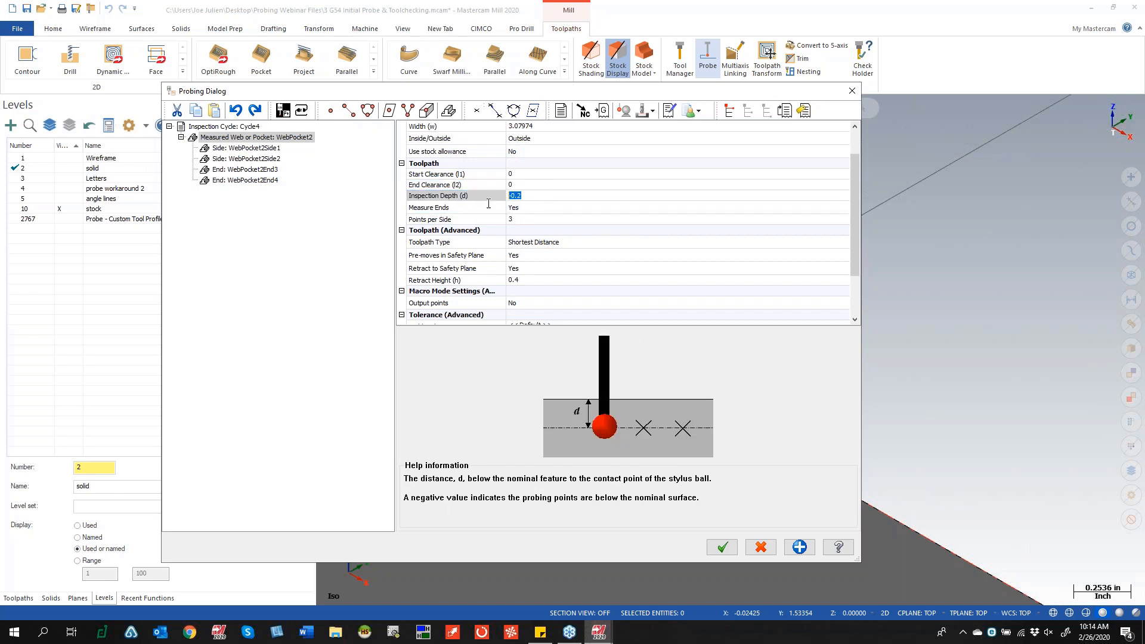
{"action": "left_click", "coordinate": [542, 209]}
{"action": "left_click", "coordinate": [543, 208]}
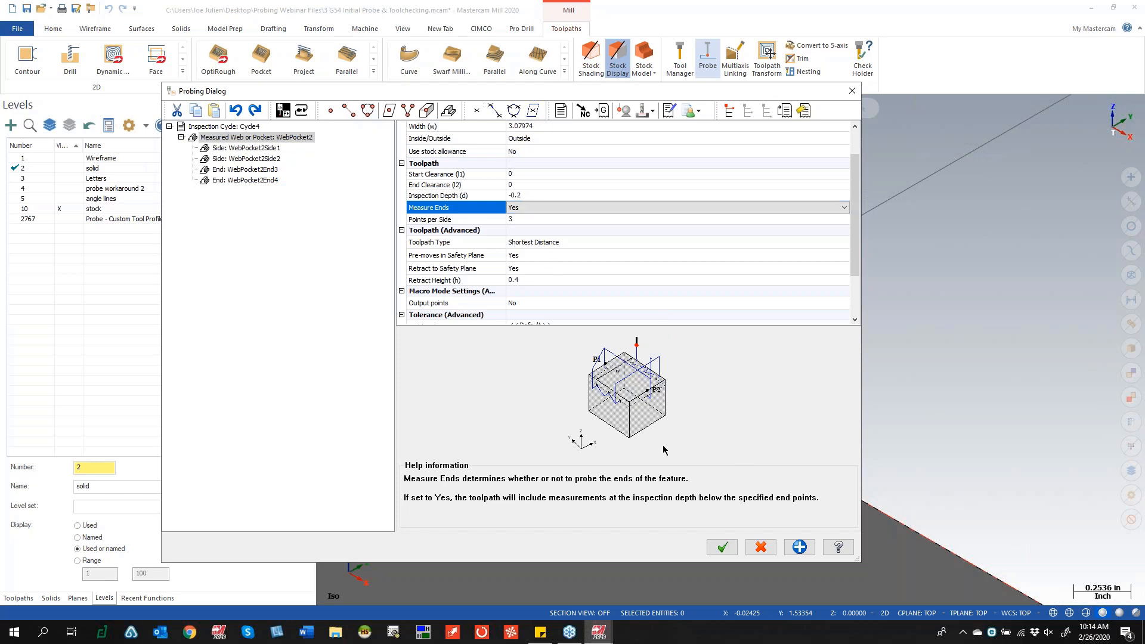
{"action": "left_click", "coordinate": [532, 219]}
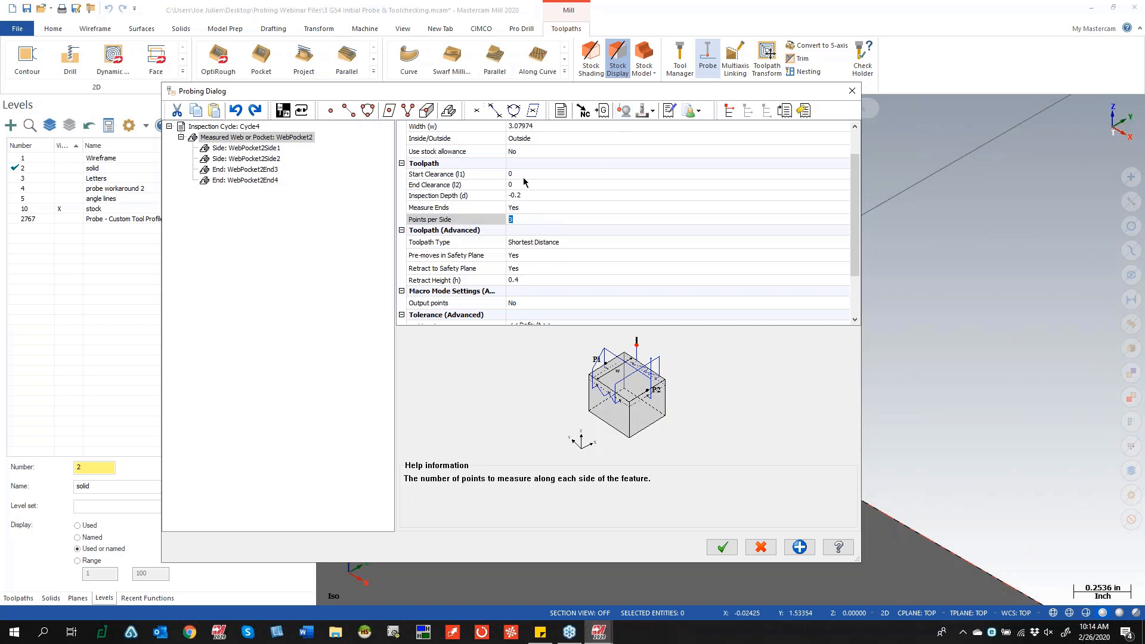
- Set the web's toolpath type to Linear and accept the inspection cycle
{"action": "scroll", "coordinate": [521, 235], "scroll_direction": "down", "scroll_amount": 1}
{"action": "scroll", "coordinate": [566, 244], "scroll_direction": "down", "scroll_amount": 1}
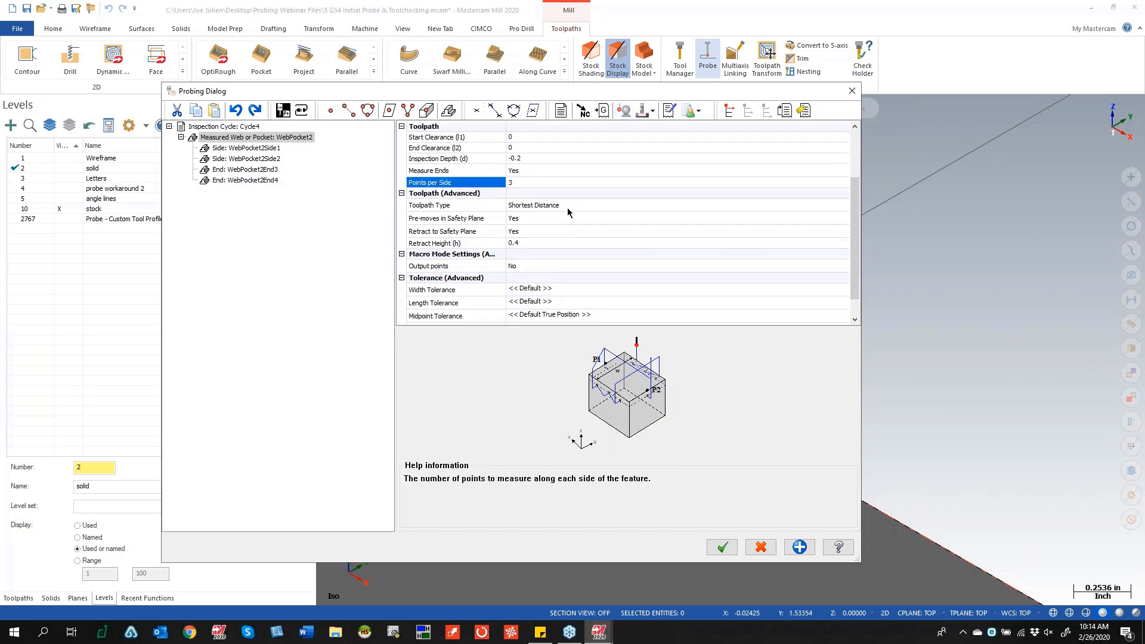
{"action": "left_click", "coordinate": [570, 210]}
{"action": "left_click", "coordinate": [557, 209]}
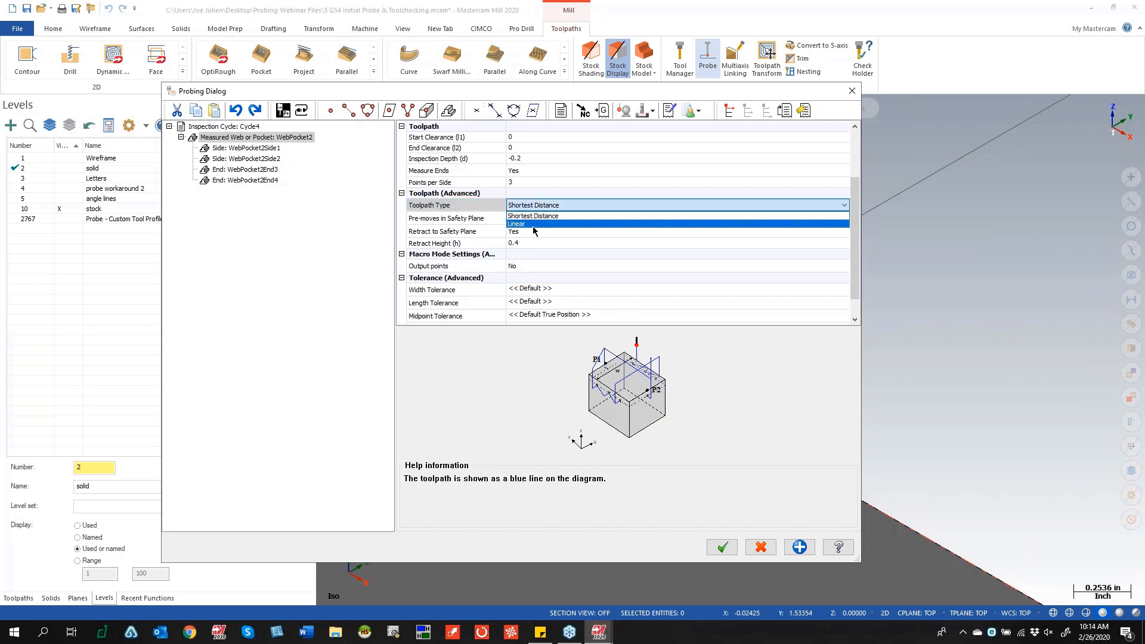
{"action": "left_click", "coordinate": [534, 224]}
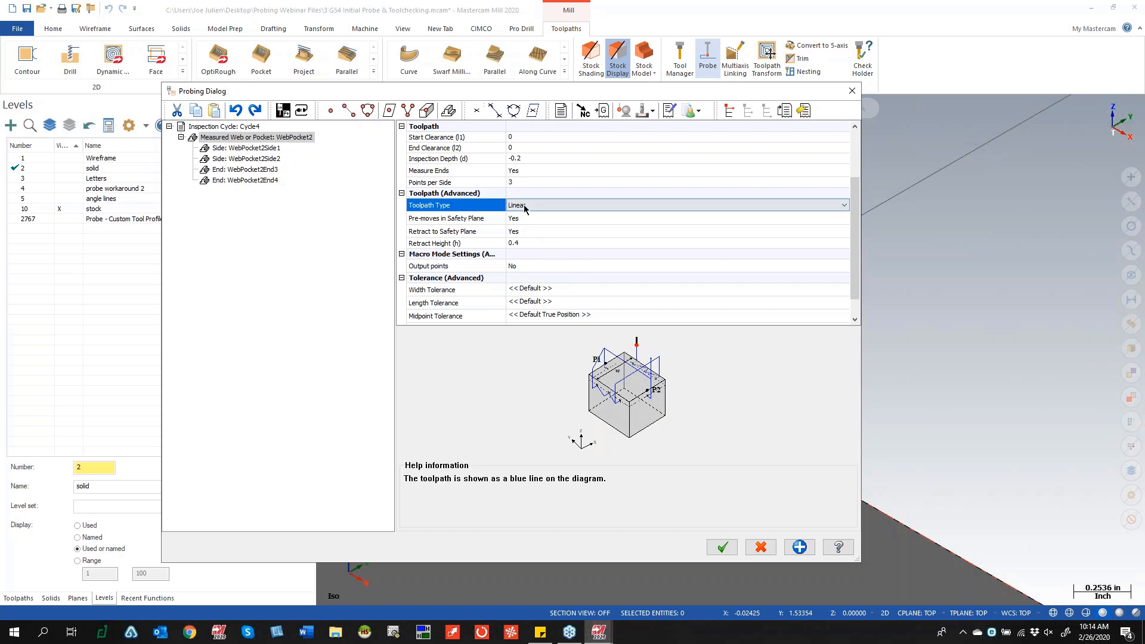
{"action": "left_click", "coordinate": [723, 548]}
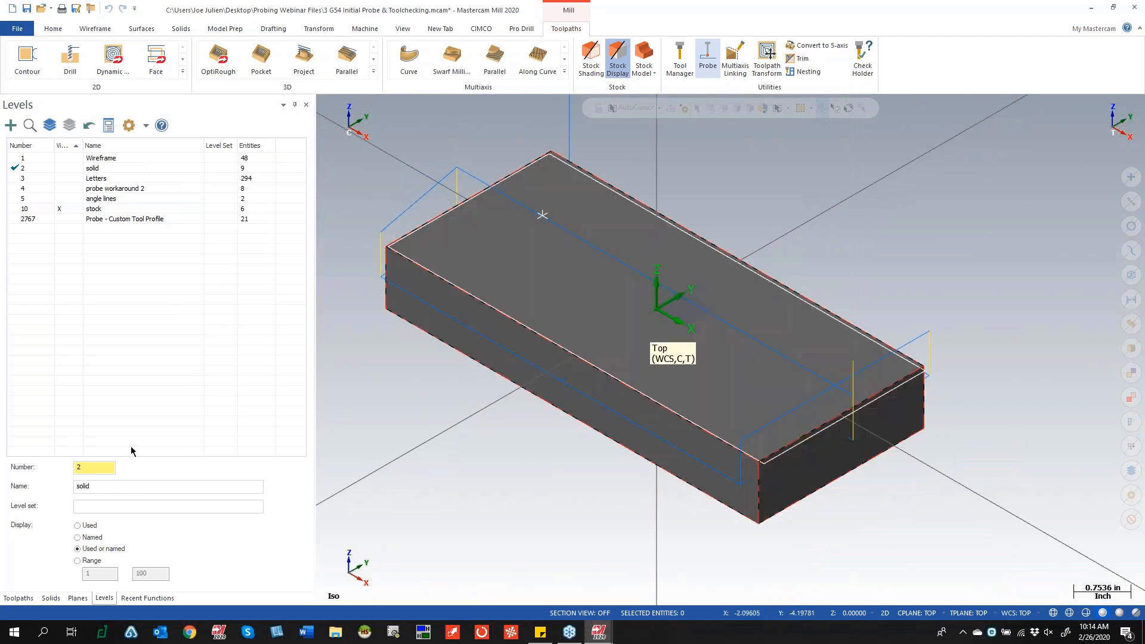
- Backplot probe operation 7 (Cycle4) through its whole path around the stock, and close the backplot
{"action": "left_click", "coordinate": [18, 597]}
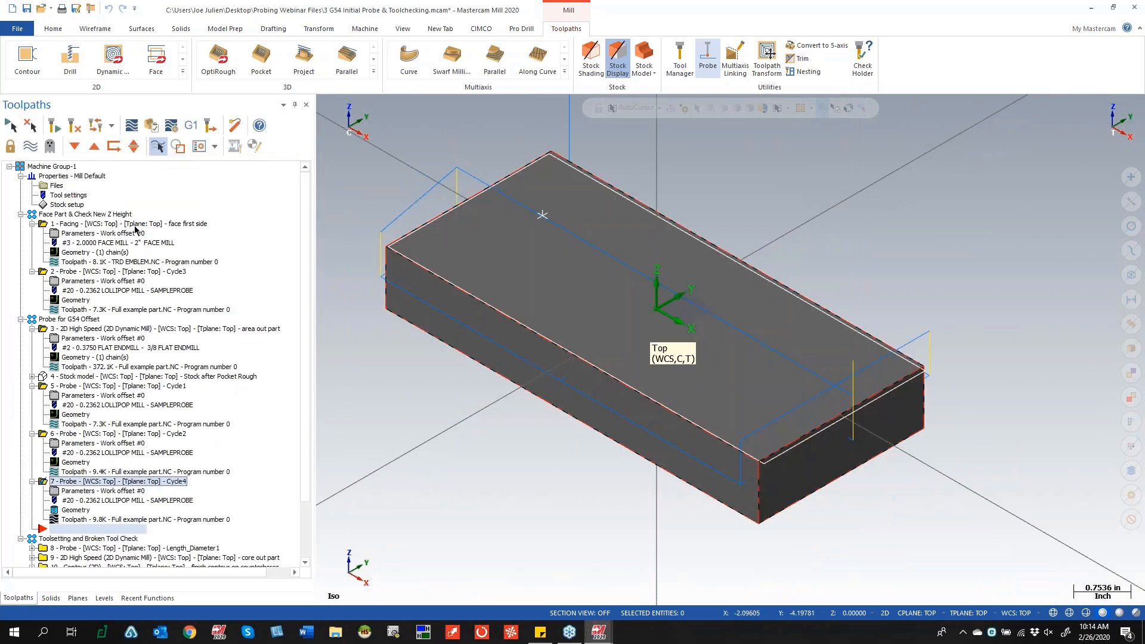
{"action": "left_click", "coordinate": [131, 125]}
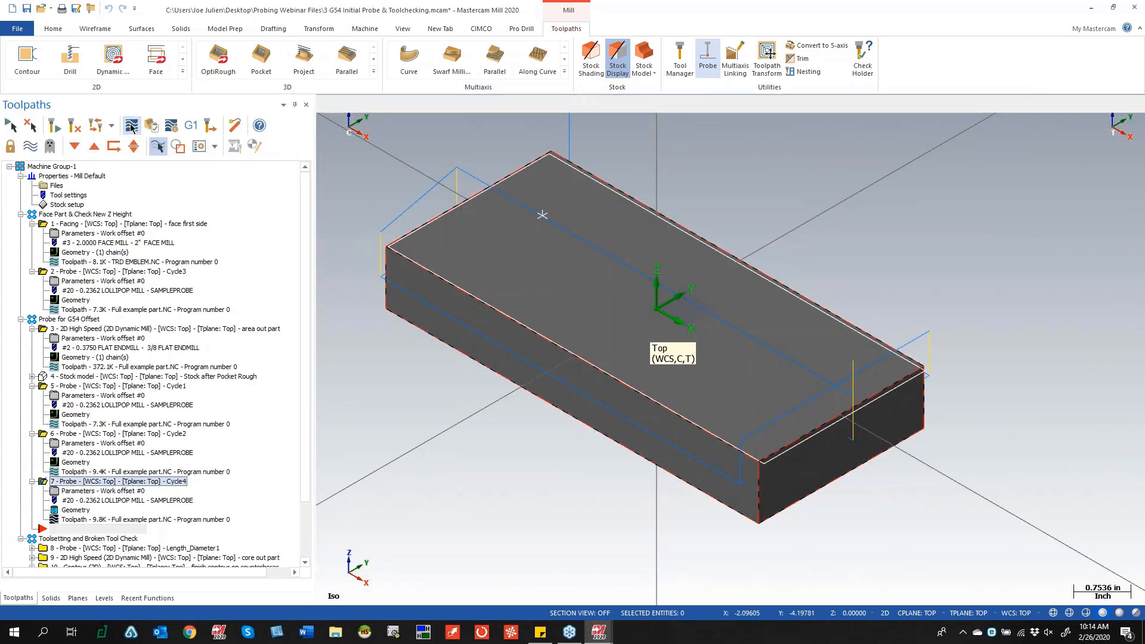
{"action": "left_click", "coordinate": [427, 104]}
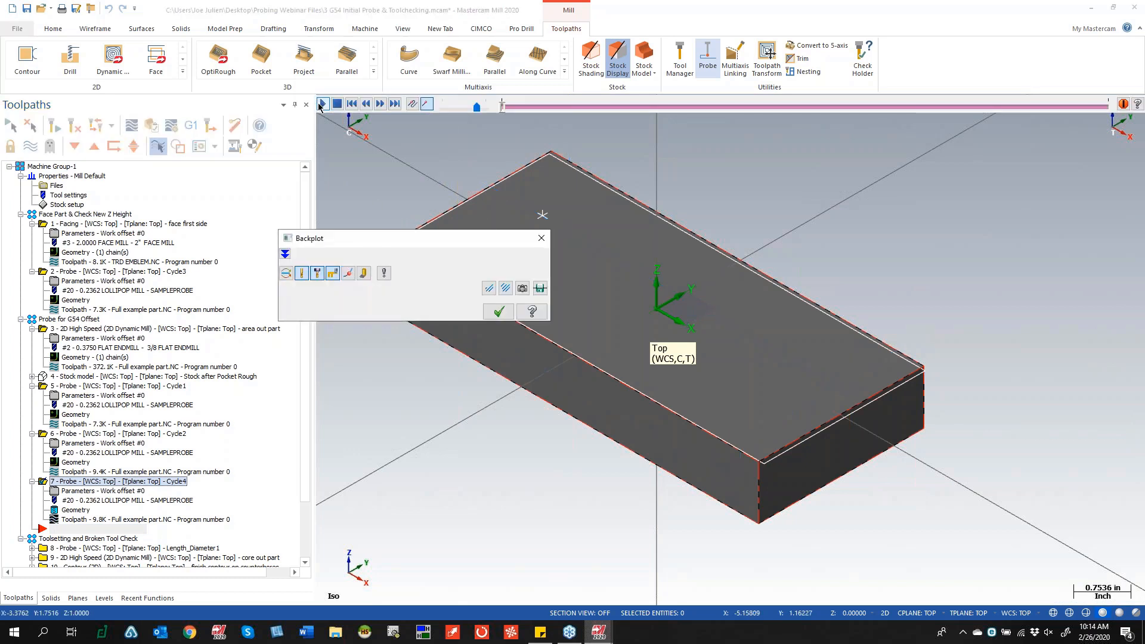
{"action": "left_click", "coordinate": [322, 104]}
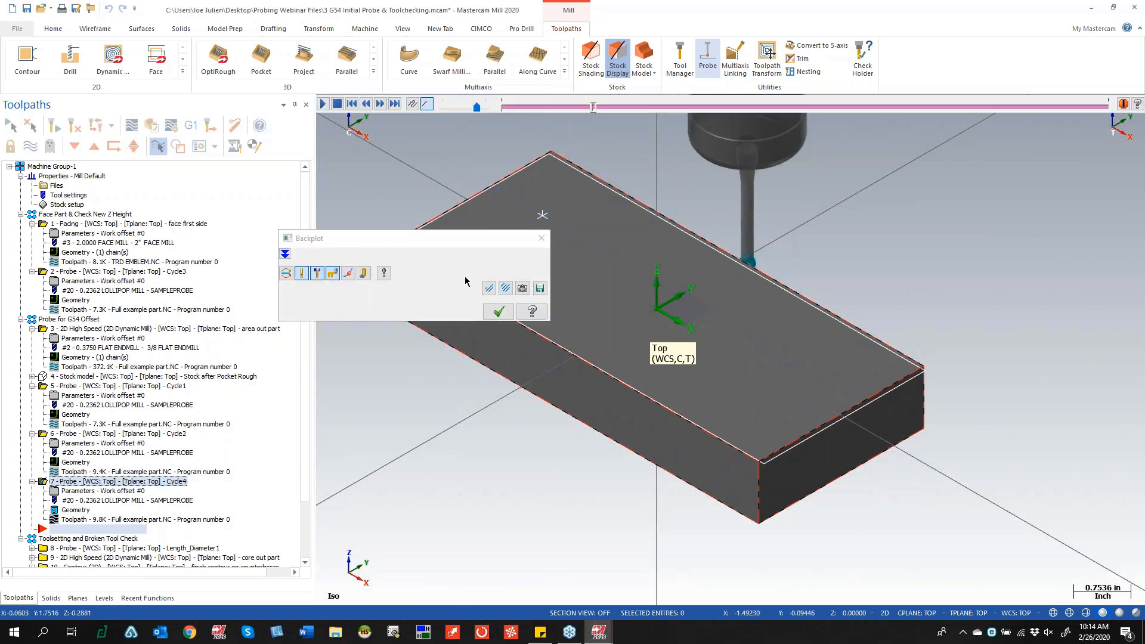
{"action": "left_click_drag", "start_coordinate": [358, 238], "coordinate": [170, 226]}
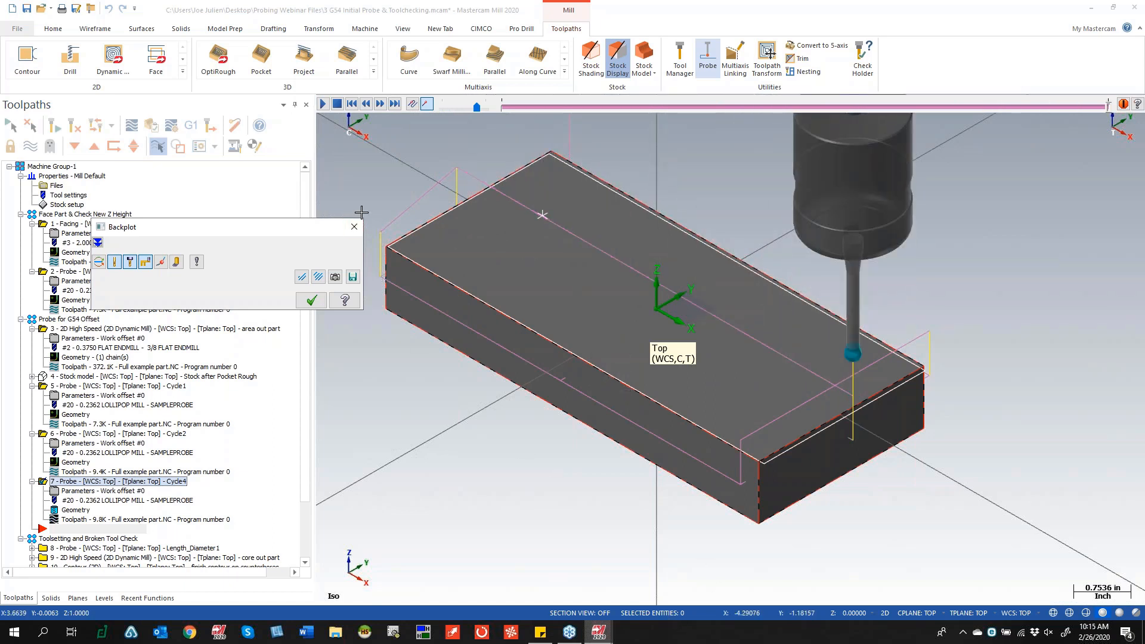
{"action": "left_click", "coordinate": [361, 229]}
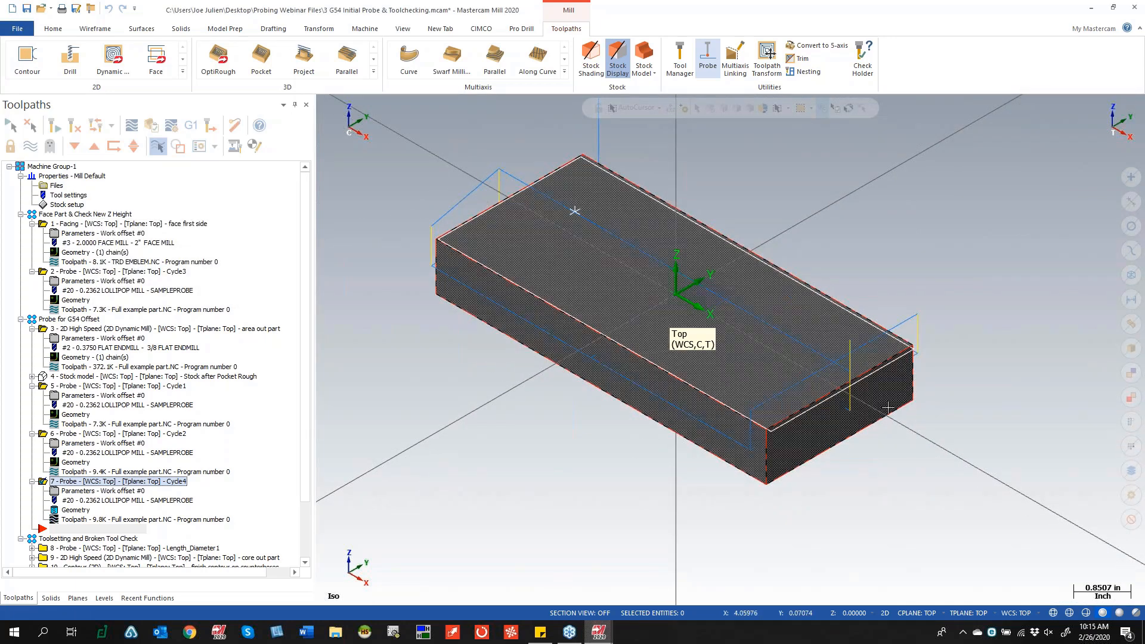
- Change the toolpath type of the measured web in probe operation 7 (Cycle4) to Shortest Distance and accept the inspection cycle
{"action": "left_click", "coordinate": [87, 492]}
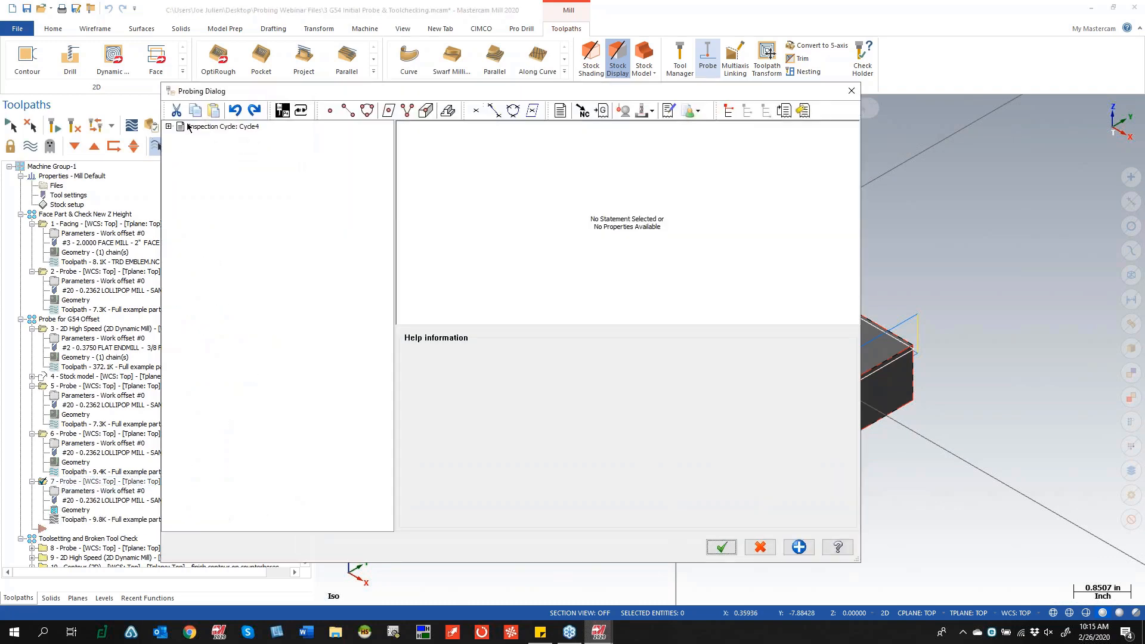
{"action": "left_click", "coordinate": [168, 126]}
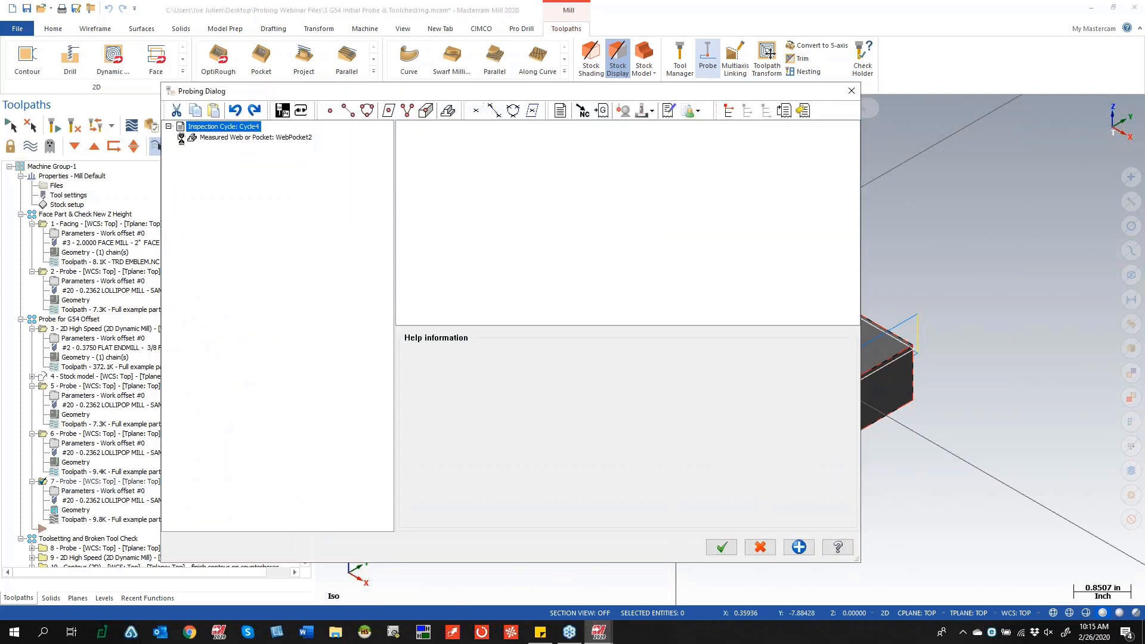
{"action": "left_click", "coordinate": [227, 137]}
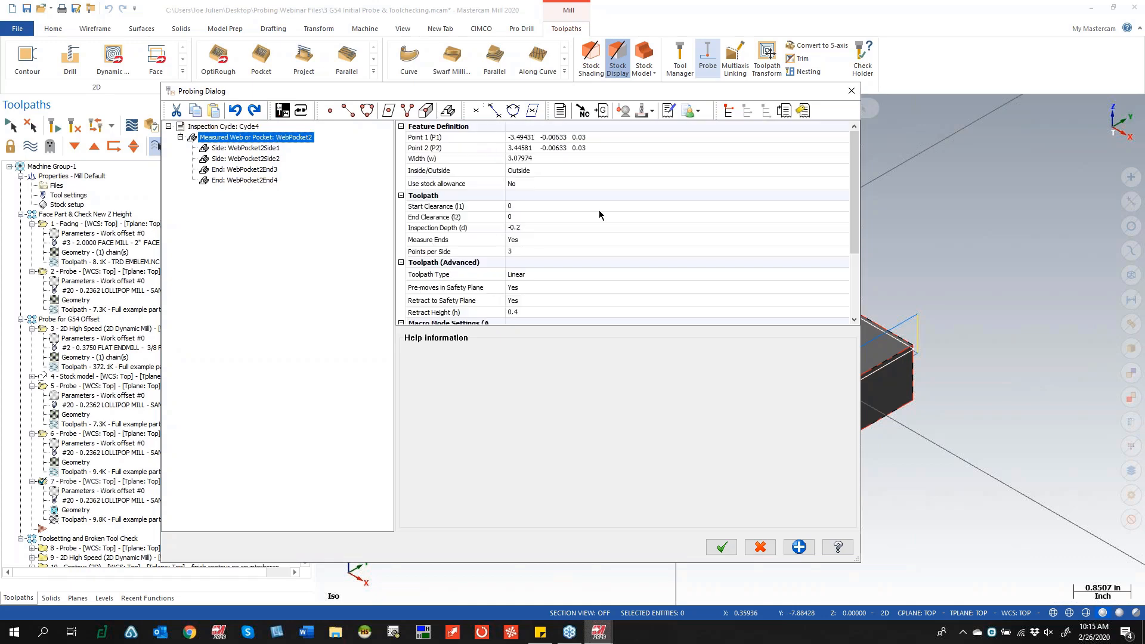
{"action": "scroll", "coordinate": [545, 214], "scroll_direction": "down", "scroll_amount": 2}
{"action": "scroll", "coordinate": [535, 229], "scroll_direction": "up", "scroll_amount": 2}
{"action": "left_click", "coordinate": [534, 229]}
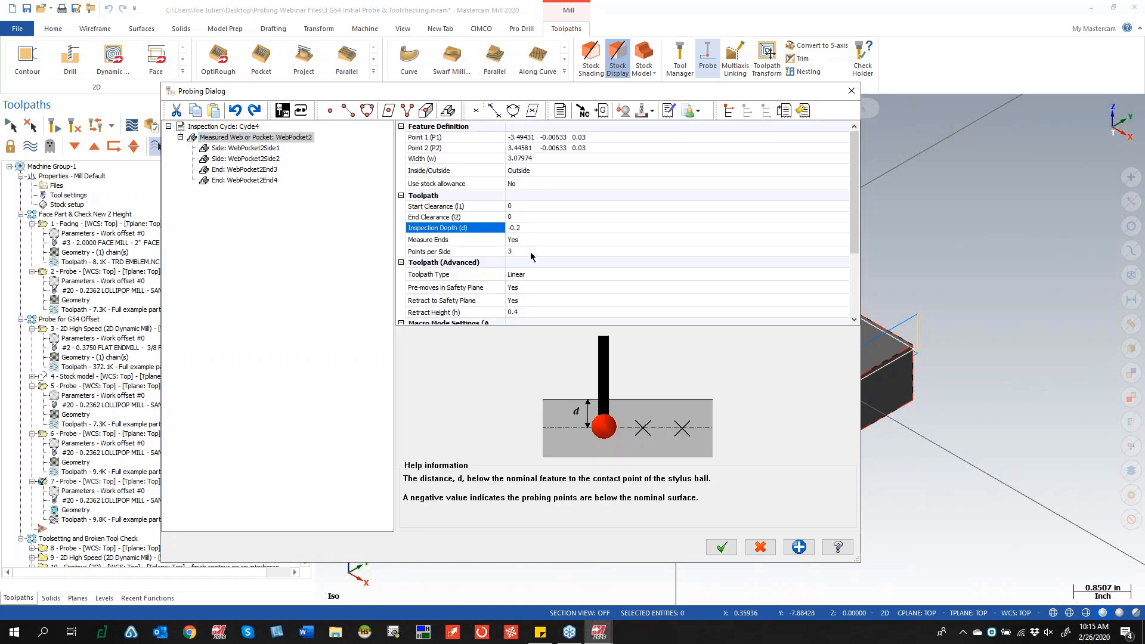
{"action": "left_click", "coordinate": [546, 274]}
{"action": "left_click", "coordinate": [545, 274]}
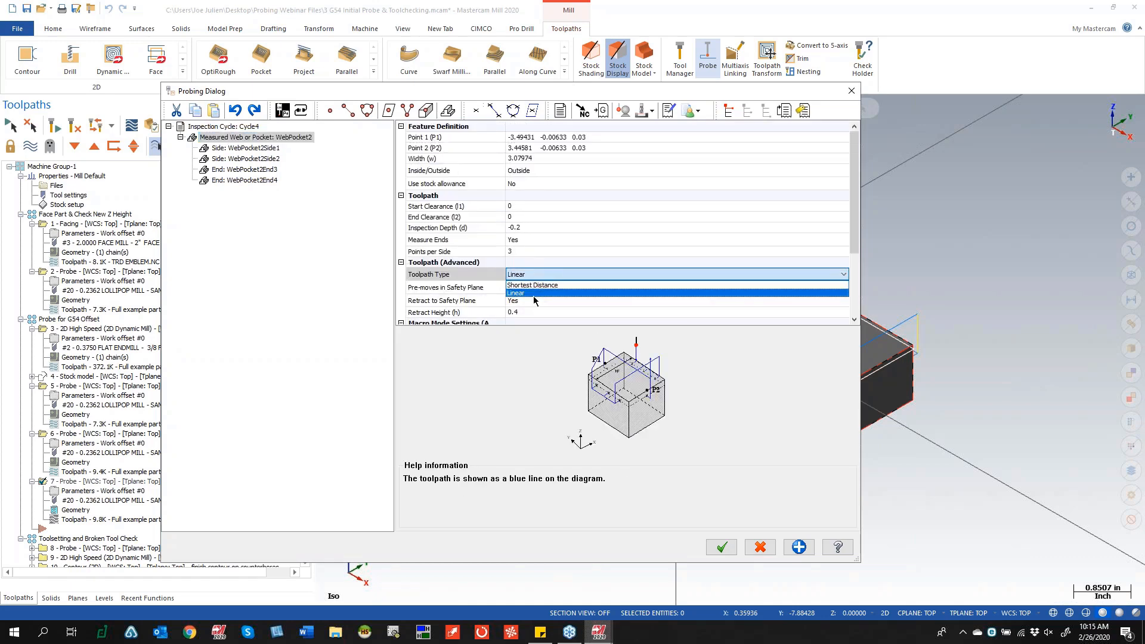
{"action": "left_click", "coordinate": [532, 285]}
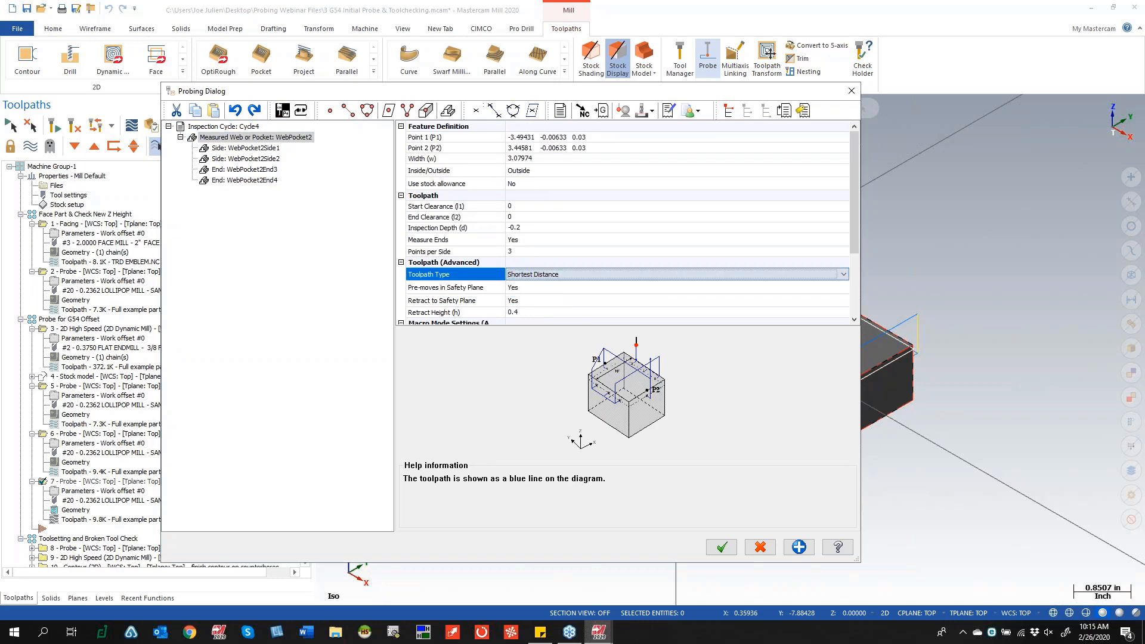
{"action": "left_click", "coordinate": [721, 548]}
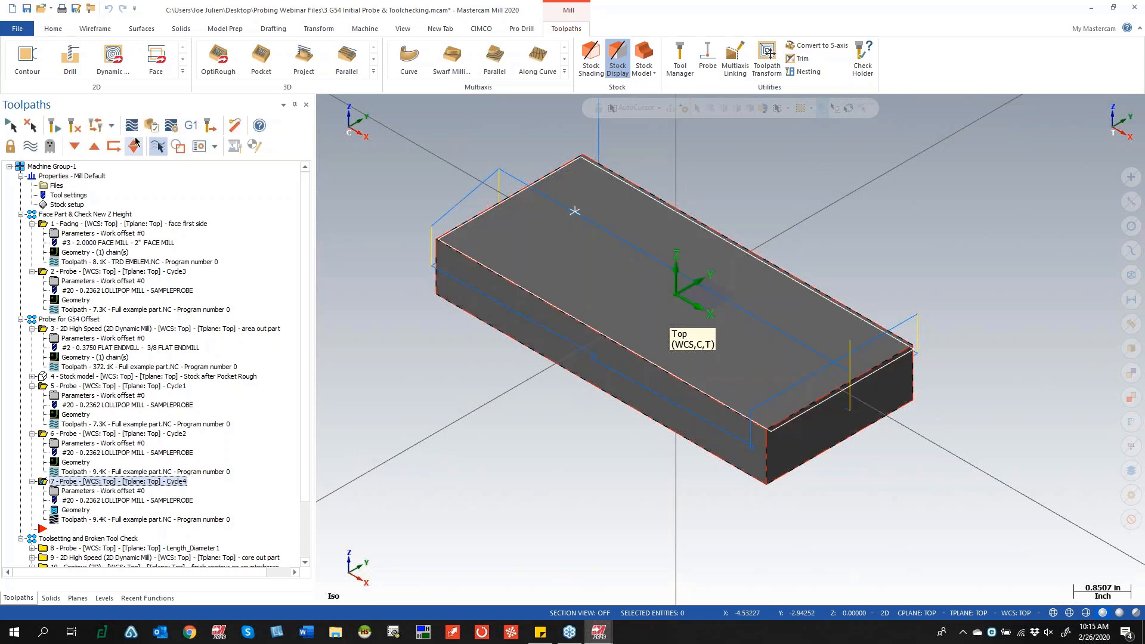
- Backplot probe operation 7 to check its shortest-distance probing path around the stock, and close the backplot
{"action": "left_click", "coordinate": [132, 125]}
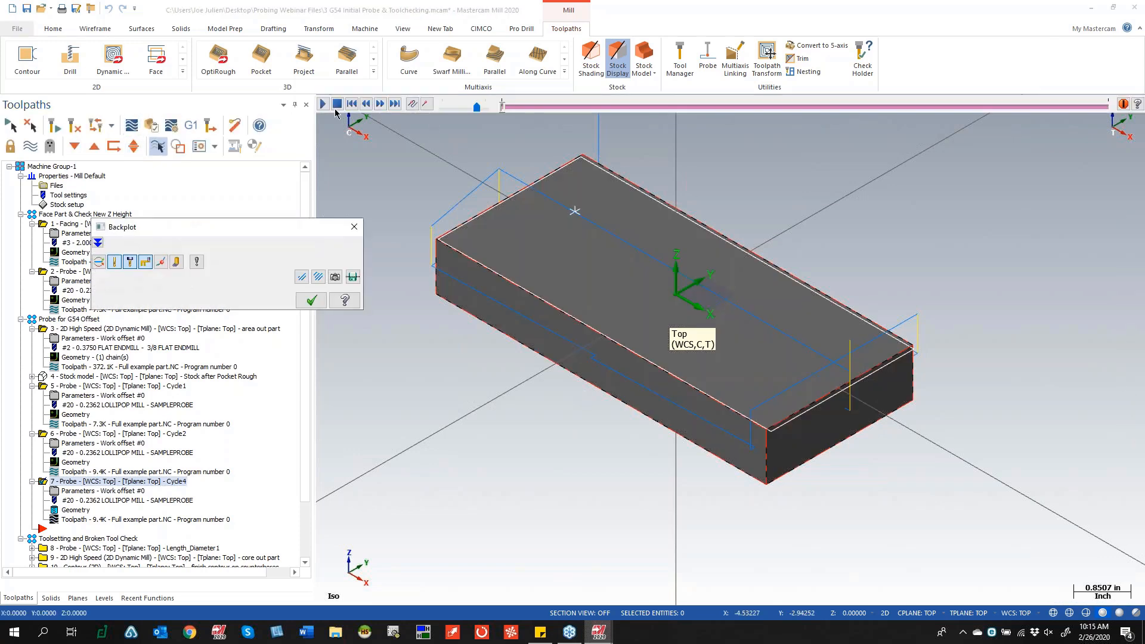
{"action": "left_click", "coordinate": [322, 104]}
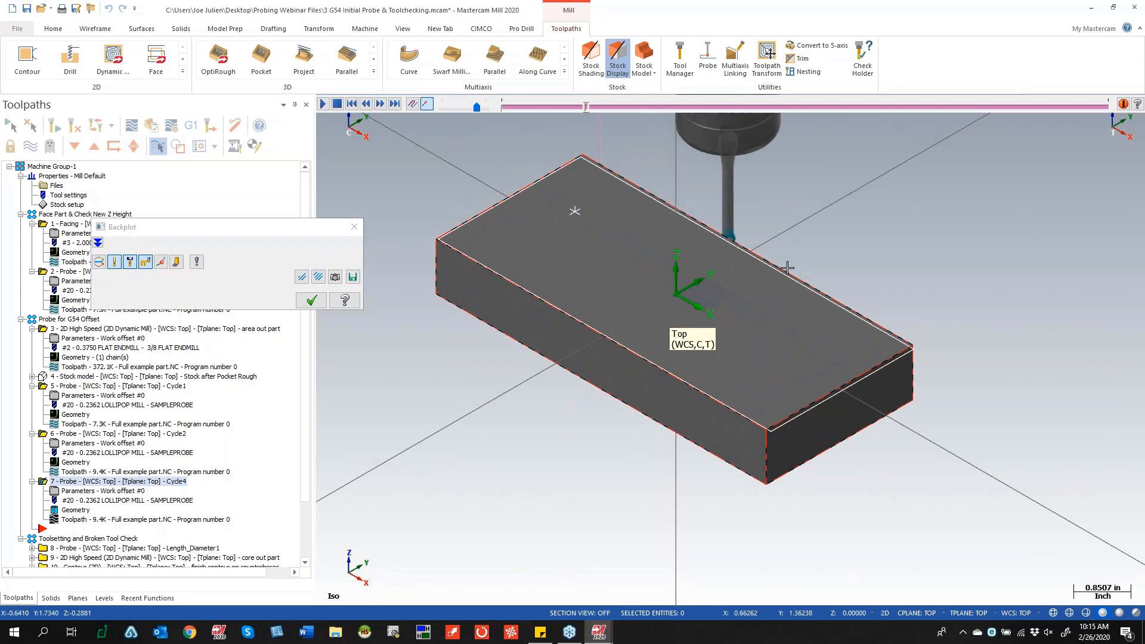
{"action": "scroll", "coordinate": [788, 268], "scroll_direction": "down", "scroll_amount": 1}
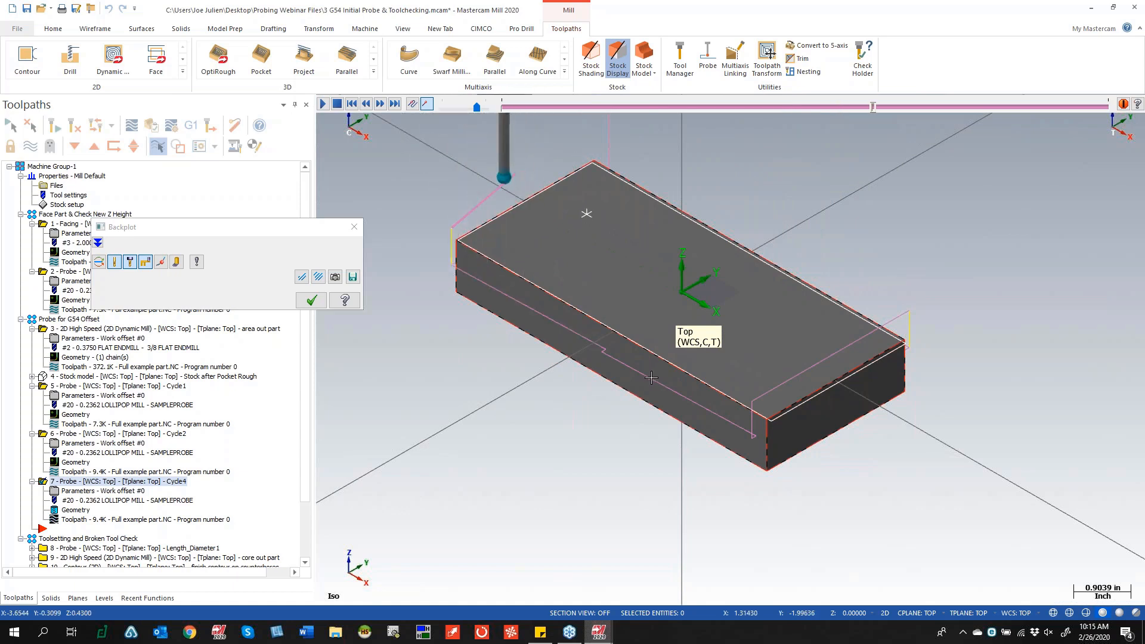
{"action": "left_click", "coordinate": [354, 227]}
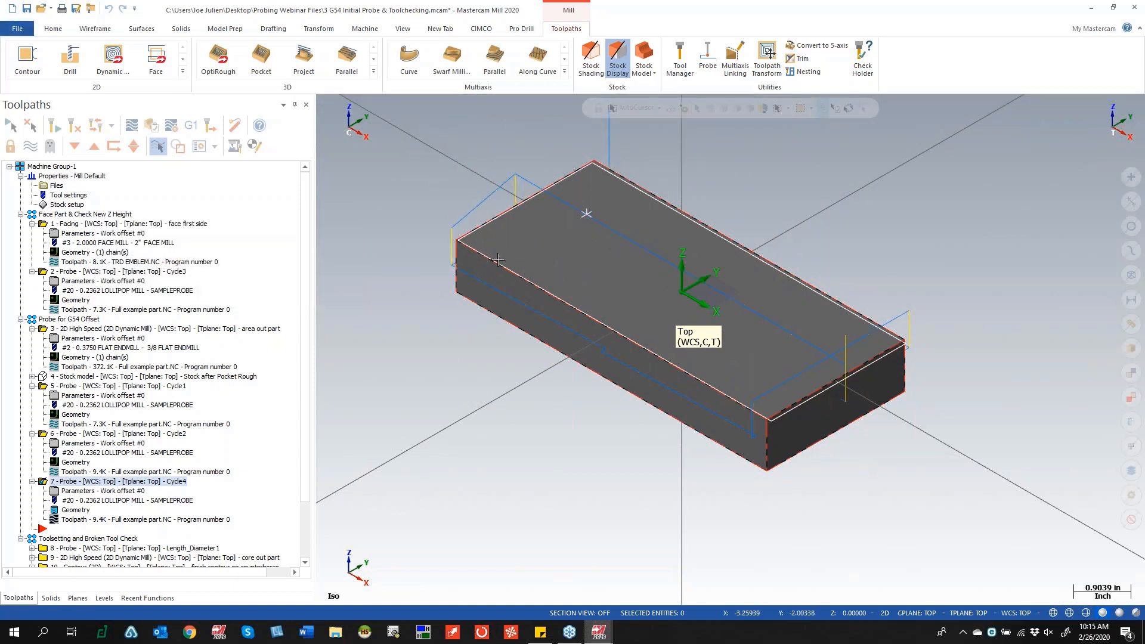
- Add a WCS machine update after the Cycle4 inspection cycle in operation 7 and set its Use Z option to No
{"action": "left_click", "coordinate": [76, 489]}
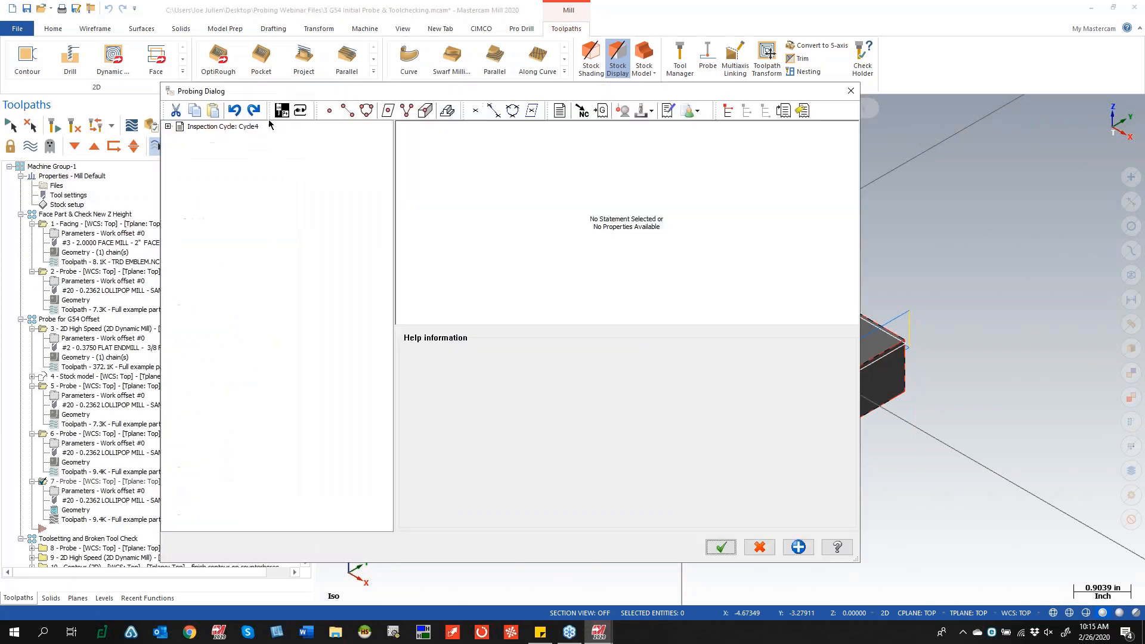
{"action": "left_click", "coordinate": [206, 126]}
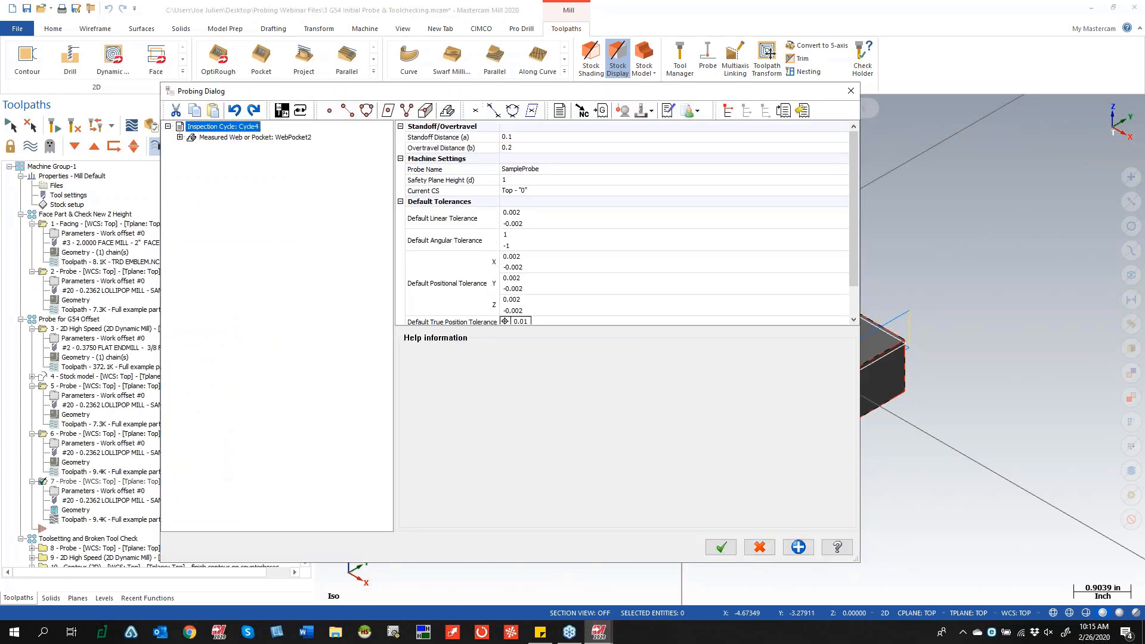
{"action": "left_click", "coordinate": [582, 110]}
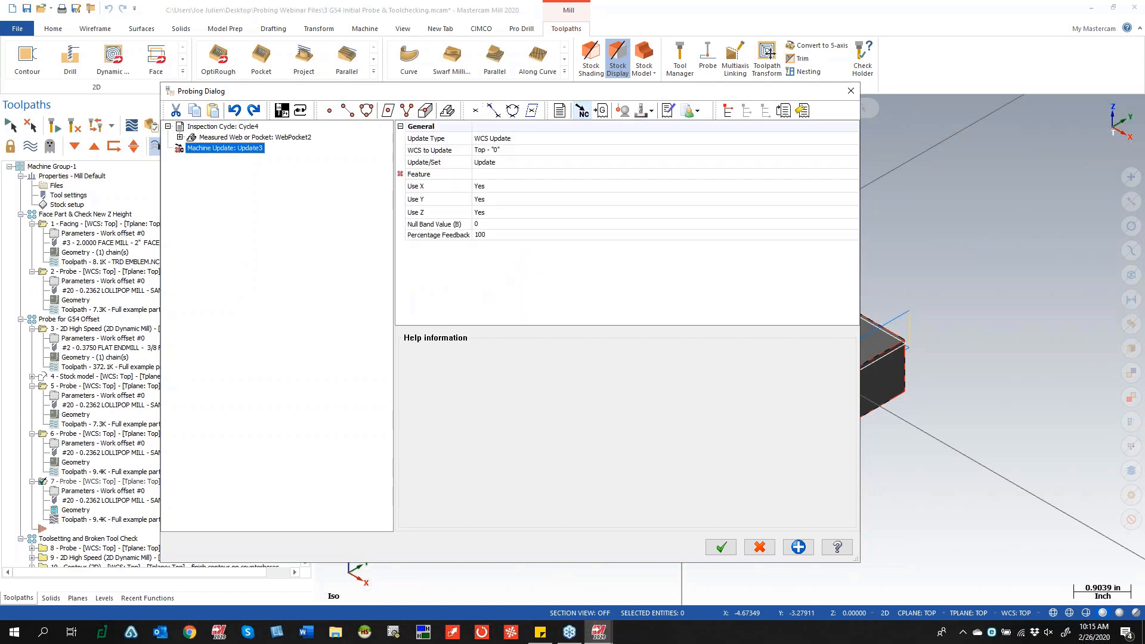
{"action": "left_click", "coordinate": [504, 139]}
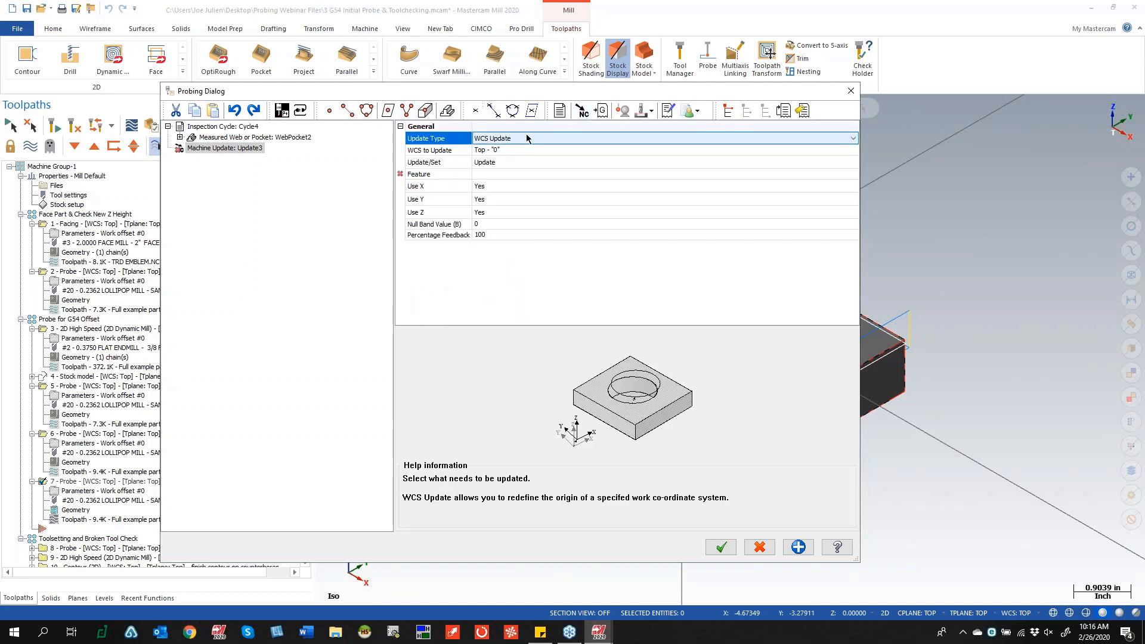
{"action": "left_click", "coordinate": [492, 187]}
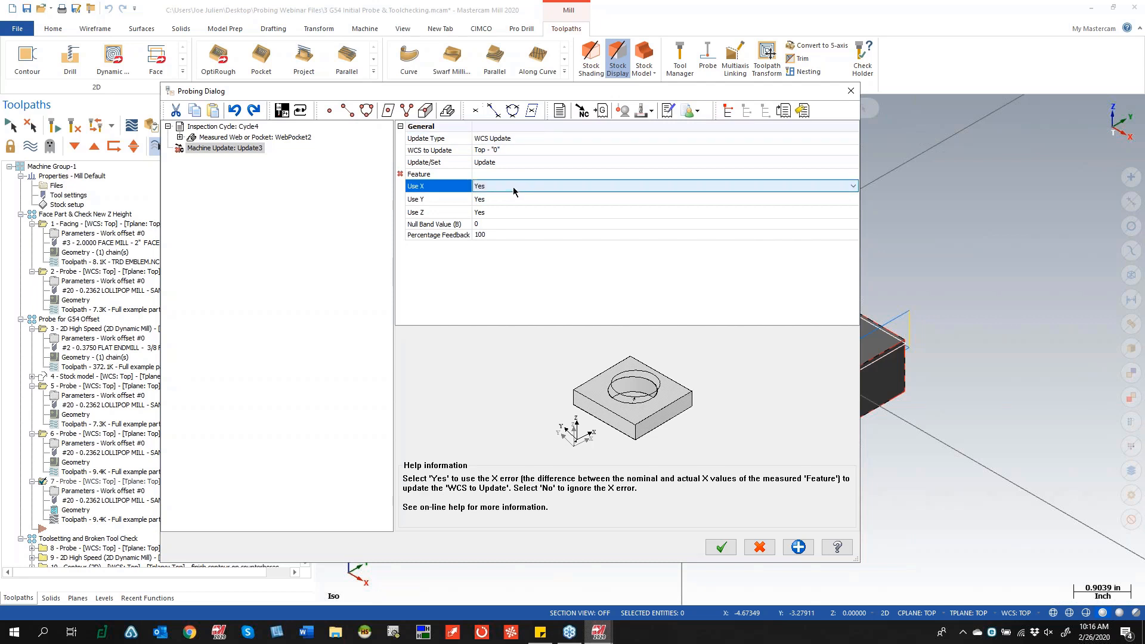
{"action": "left_click", "coordinate": [508, 197]}
{"action": "left_click", "coordinate": [496, 213]}
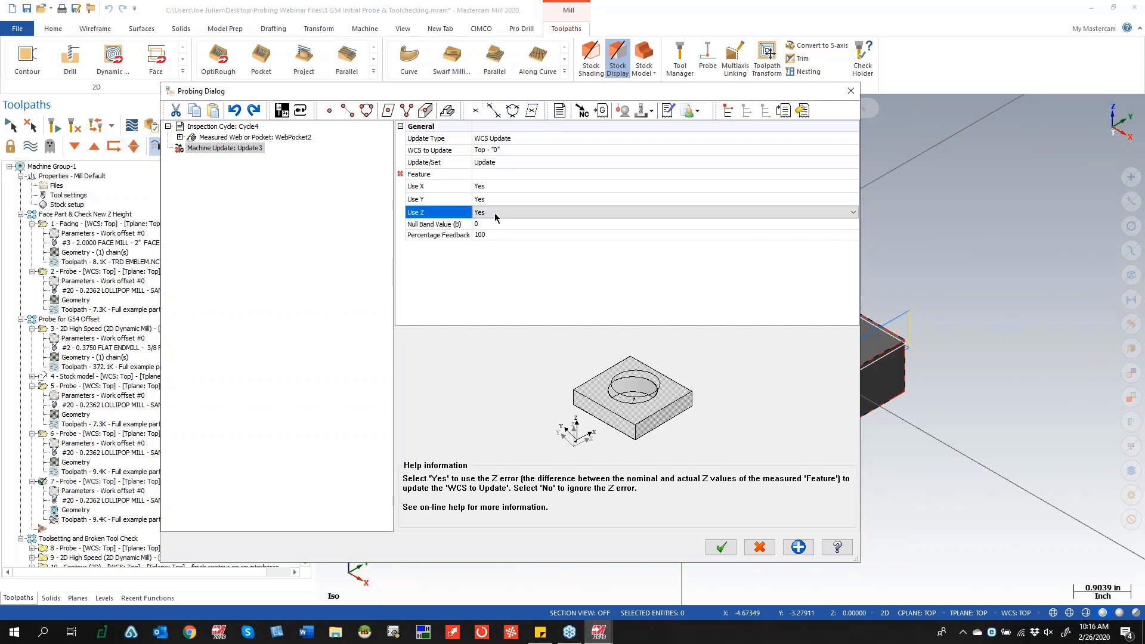
{"action": "left_click", "coordinate": [495, 213]}
{"action": "left_click", "coordinate": [487, 223]}
{"action": "left_click", "coordinate": [497, 186]}
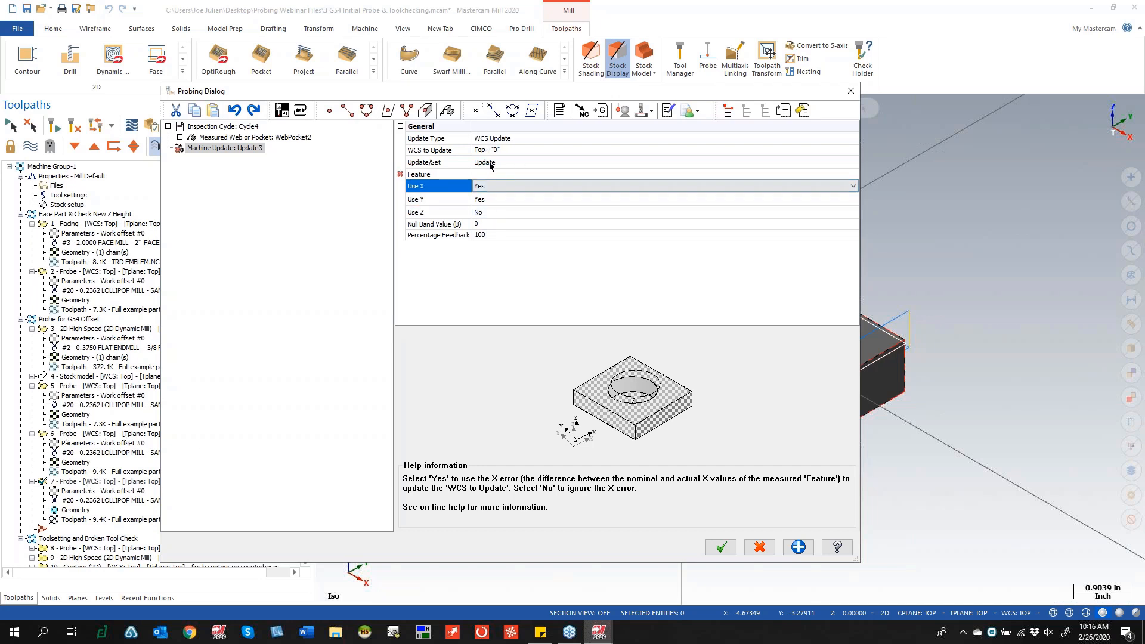
- Base the machine update on the WebPocket2 feature, accept the probing settings and regenerate operation 7
{"action": "left_click", "coordinate": [500, 174]}
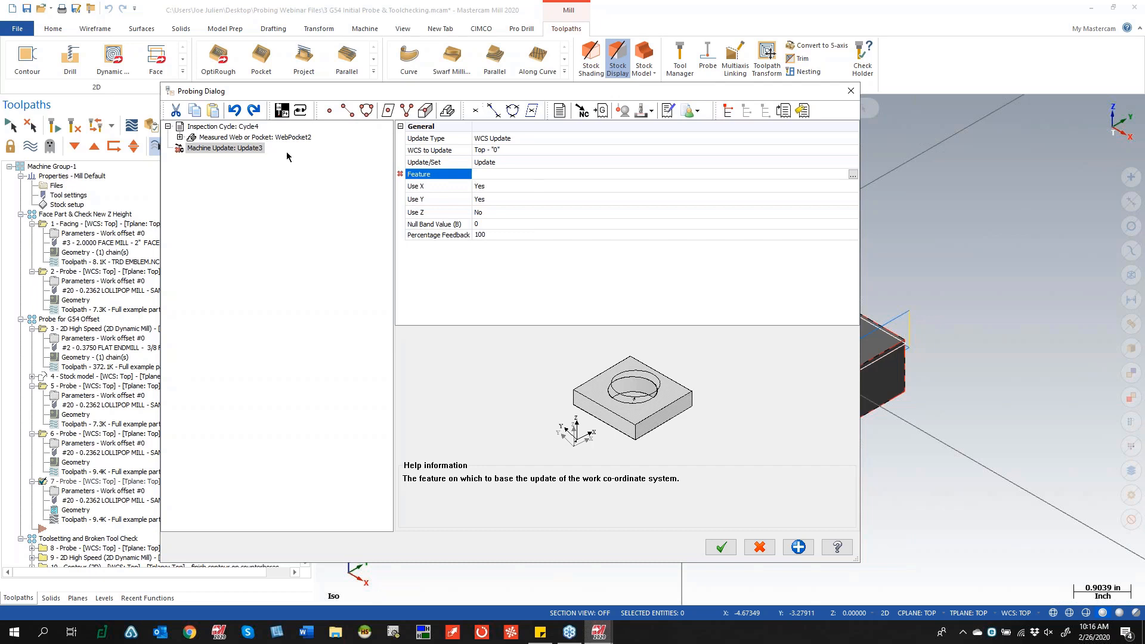
{"action": "left_click", "coordinate": [853, 175]}
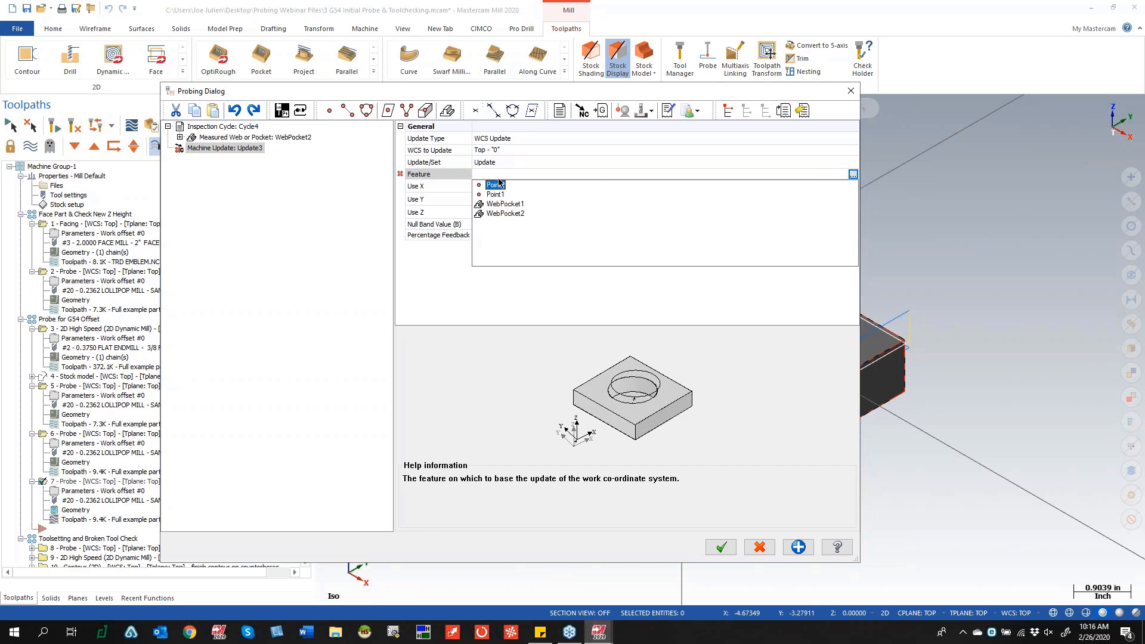
{"action": "left_click", "coordinate": [505, 214]}
{"action": "left_click", "coordinate": [722, 547]}
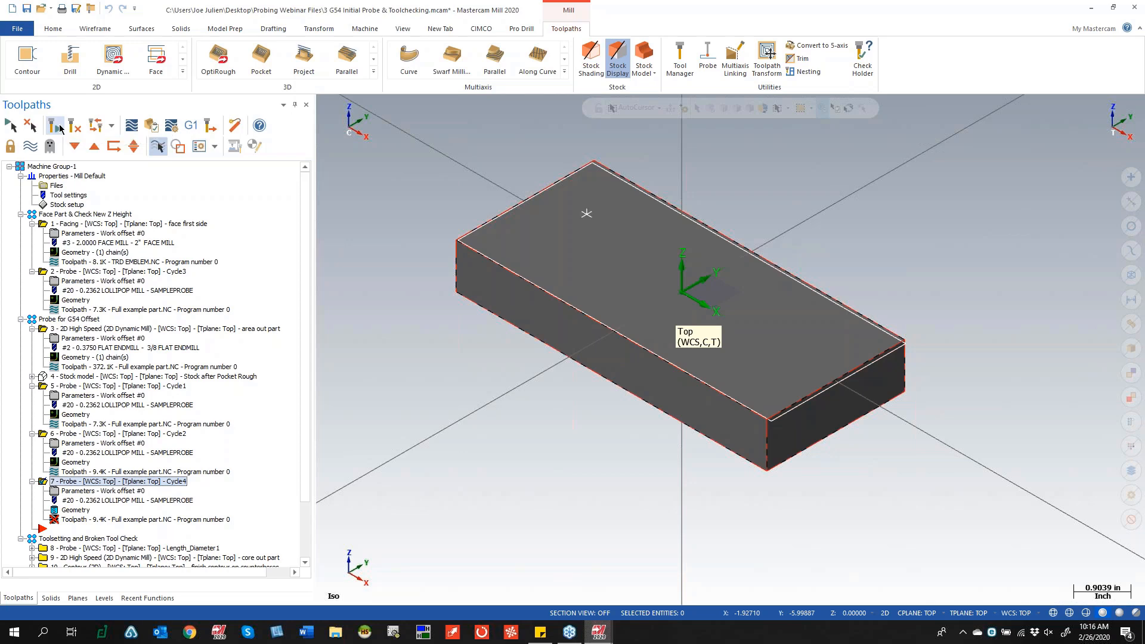
{"action": "left_click", "coordinate": [57, 126]}
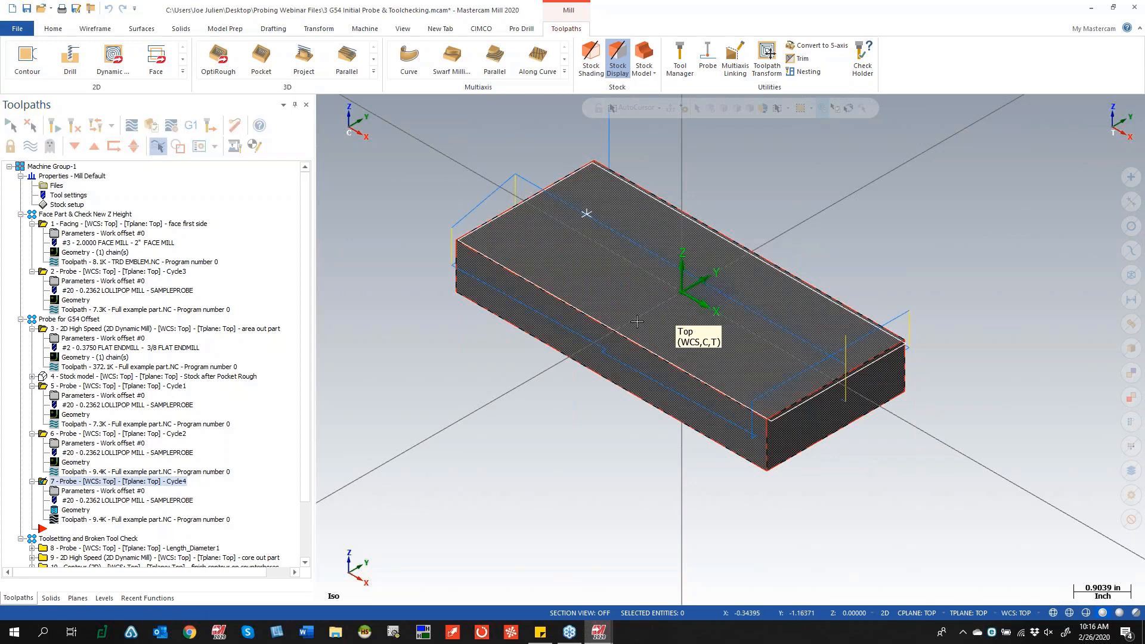
- Collapse operations 3, 5 and 6 in the toolpath tree and select the Toolsetting and Broken Tool Check group
{"action": "scroll", "coordinate": [782, 374], "scroll_direction": "down", "scroll_amount": 2}
{"action": "scroll", "coordinate": [3, 373], "scroll_direction": "down", "scroll_amount": 2}
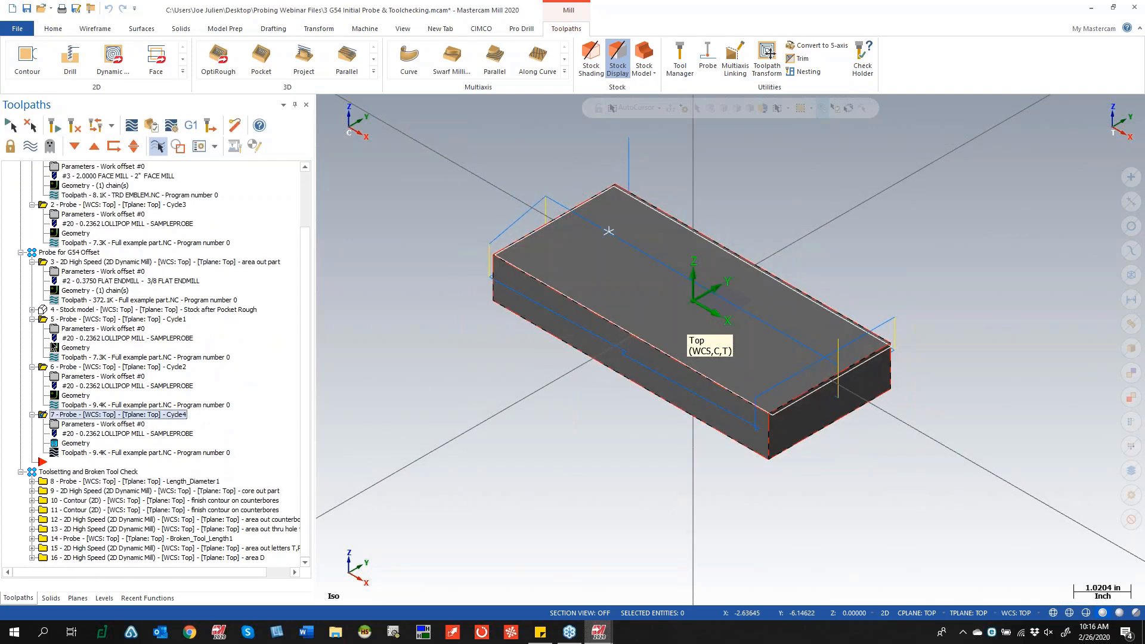
{"action": "left_click", "coordinate": [33, 320]}
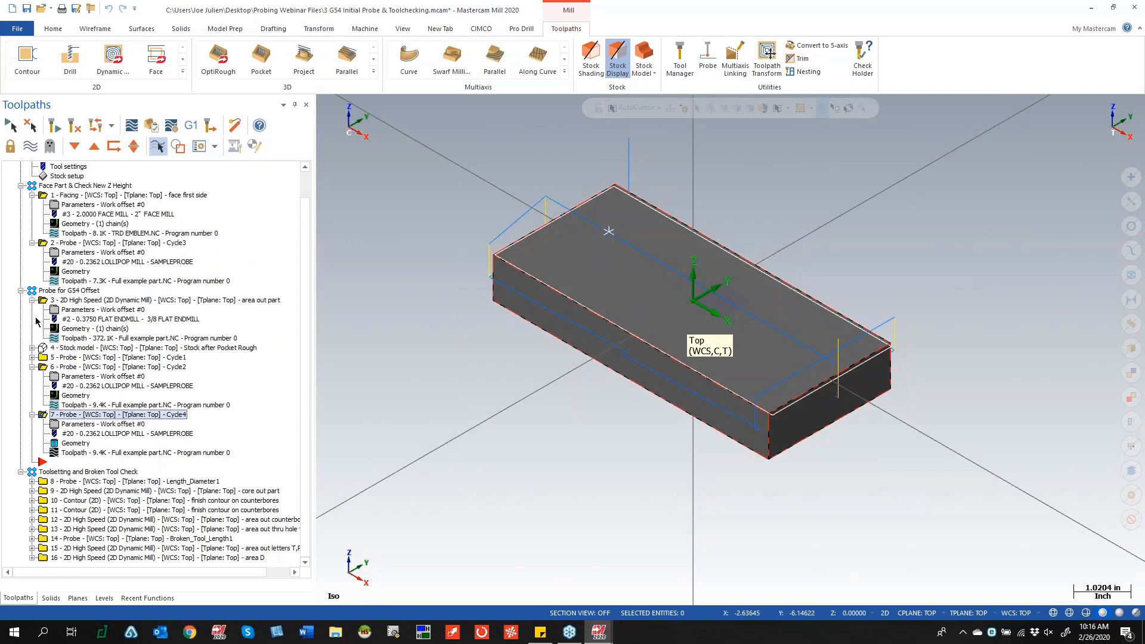
{"action": "left_click", "coordinate": [33, 301]}
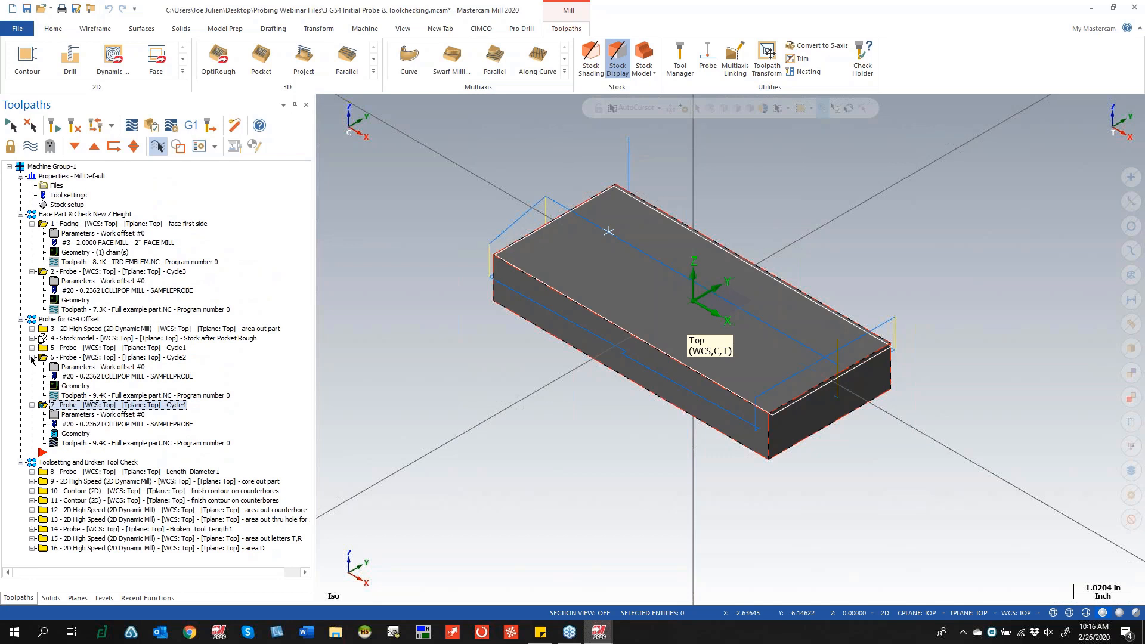
{"action": "left_click", "coordinate": [32, 357]}
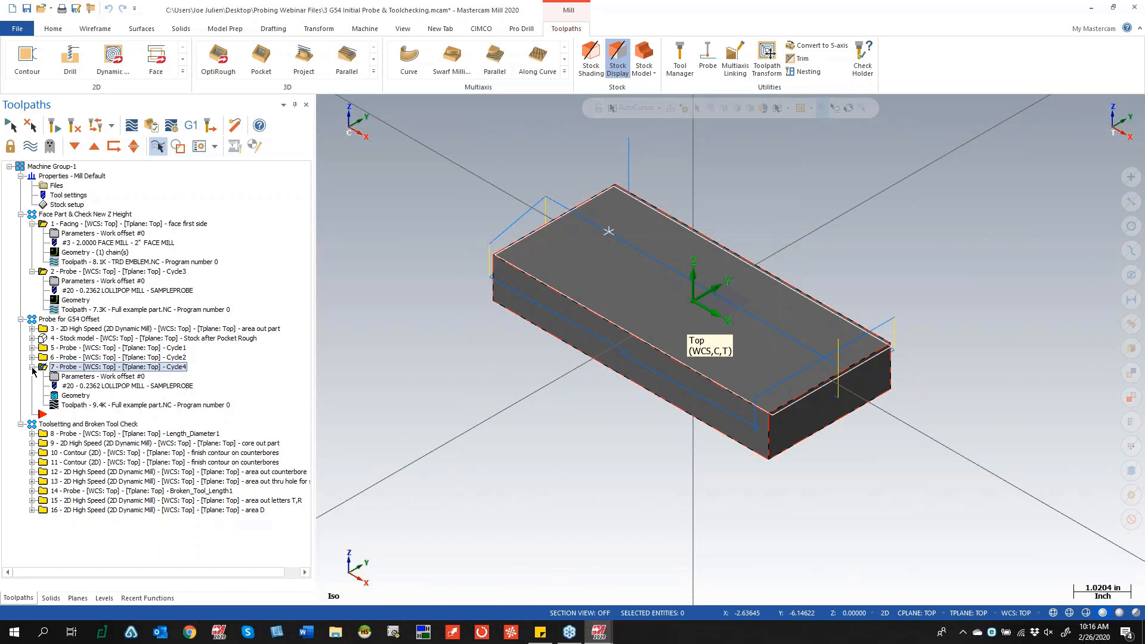
{"action": "left_click", "coordinate": [103, 427]}
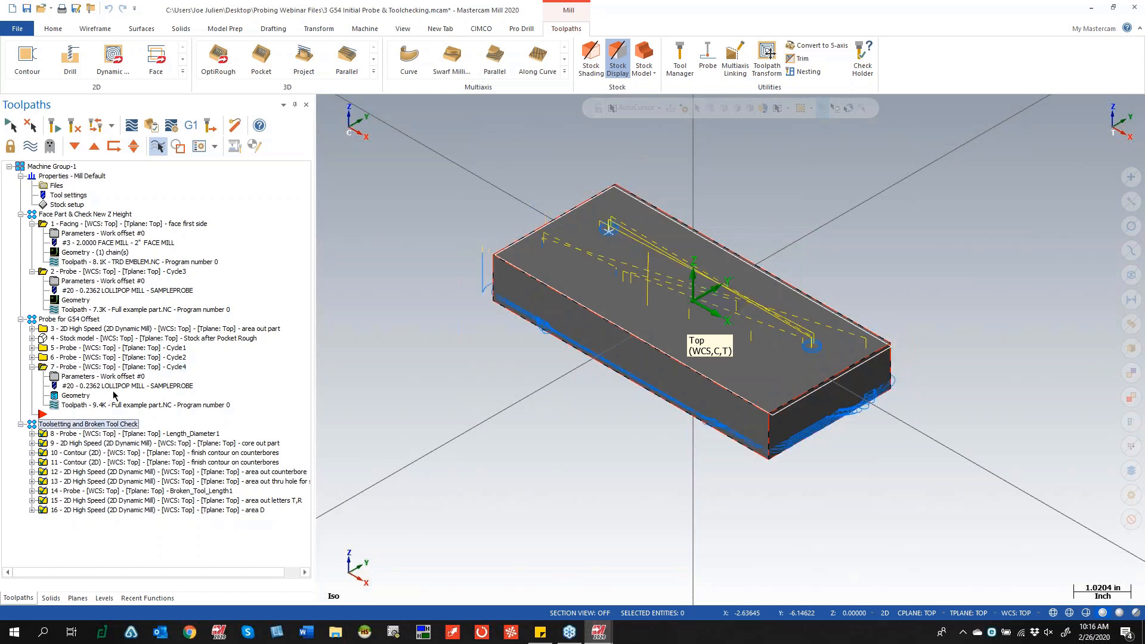
- Show the solid level and hide the stock level
{"action": "left_click", "coordinate": [105, 598]}
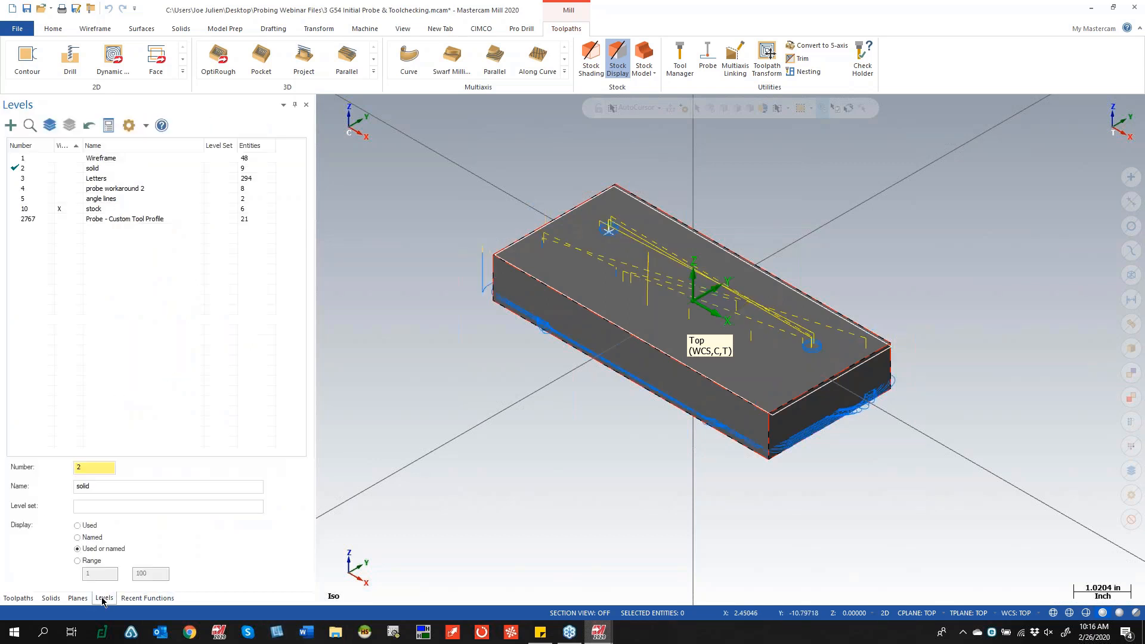
{"action": "left_click", "coordinate": [59, 168]}
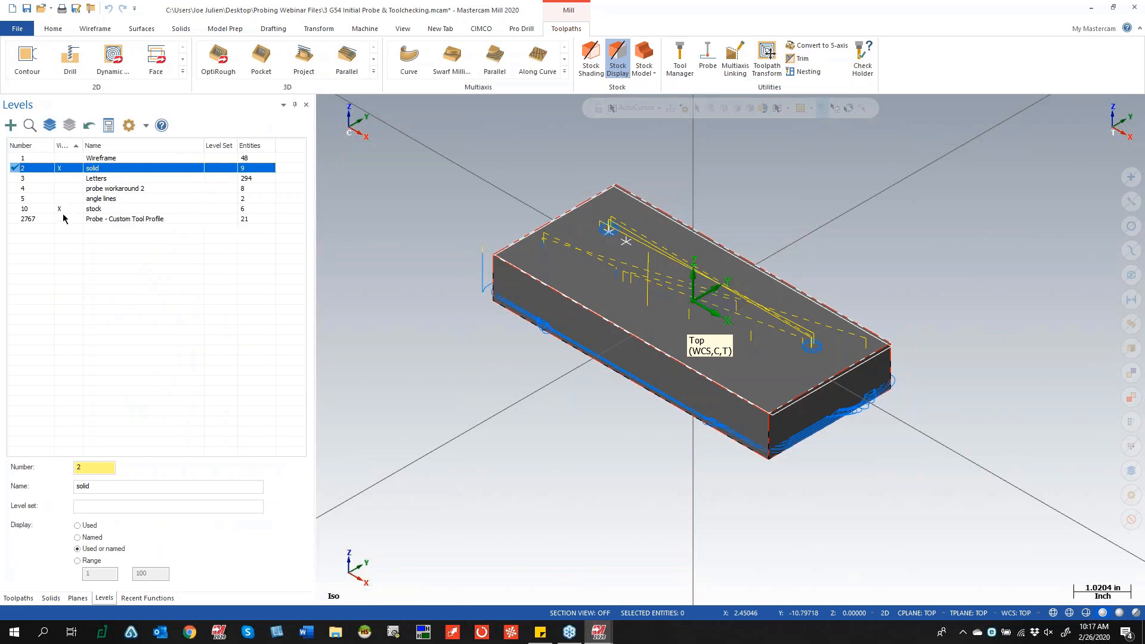
{"action": "left_click", "coordinate": [65, 215]}
{"action": "left_click", "coordinate": [60, 209]}
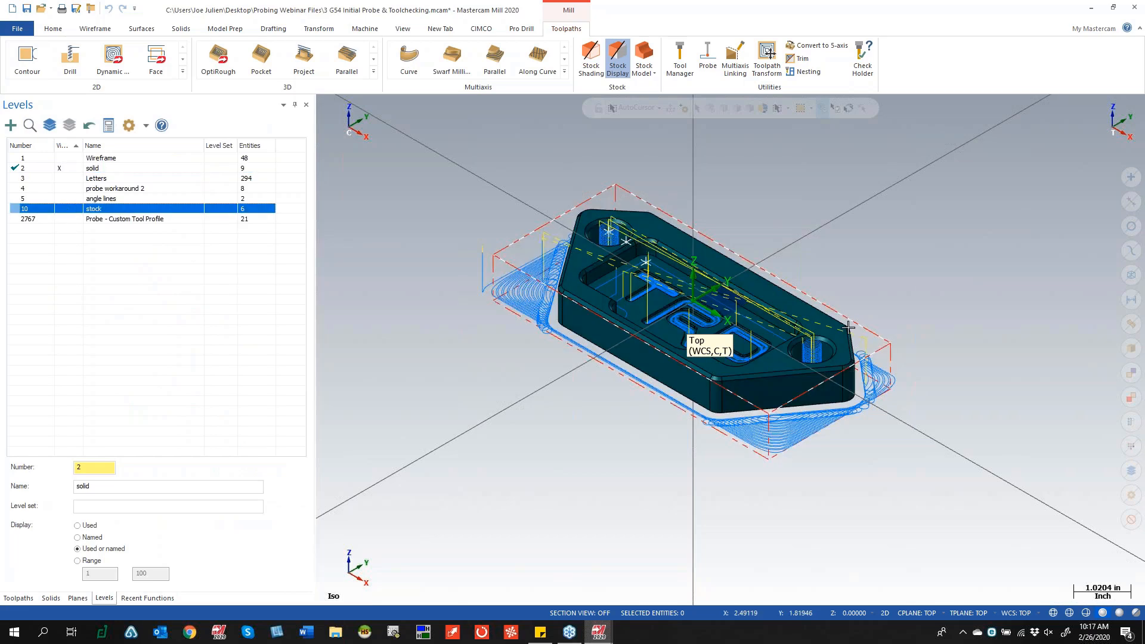
- Open the probing parameters of operation 8 and review the settings of the Length_Diameter1 toolsetting cycle
{"action": "left_click", "coordinate": [19, 598]}
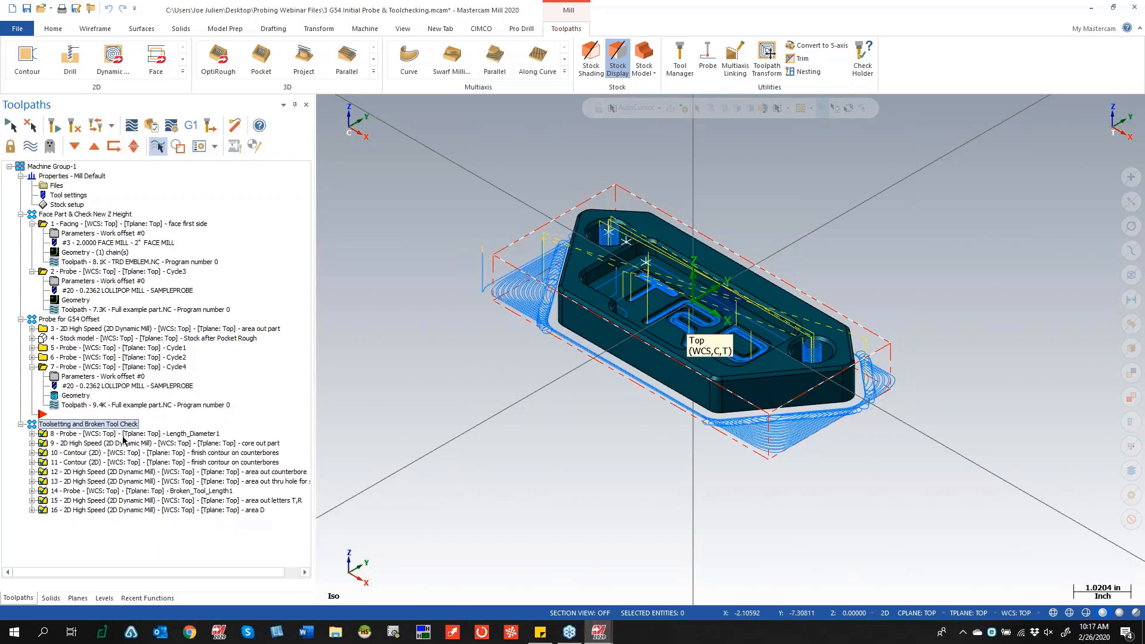
{"action": "left_click", "coordinate": [43, 435]}
{"action": "left_click", "coordinate": [32, 434]}
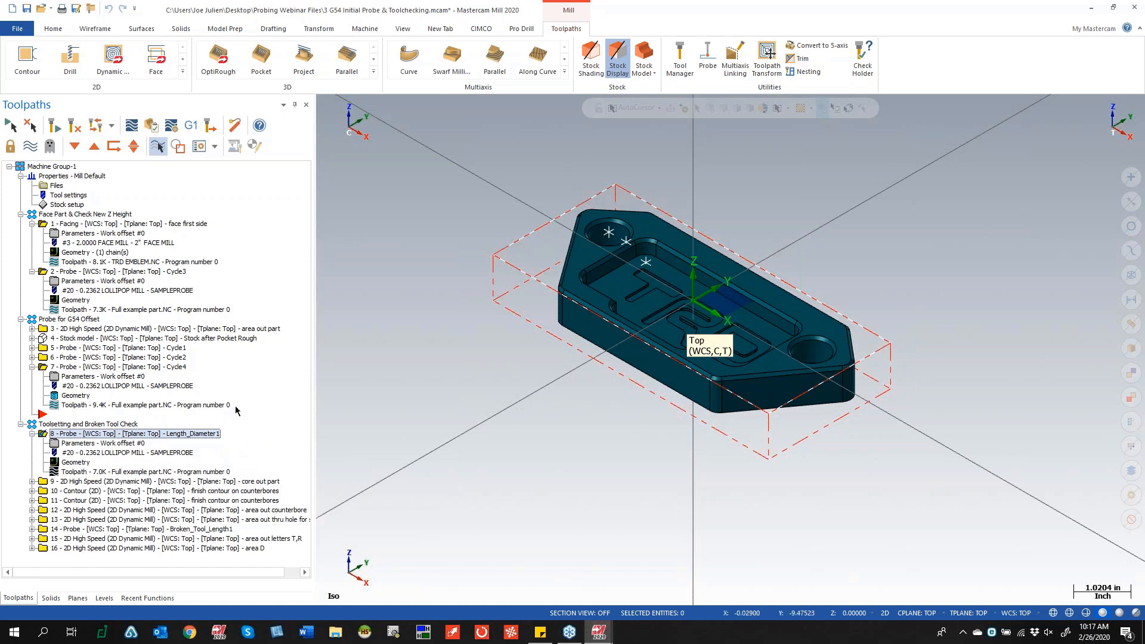
{"action": "scroll", "coordinate": [547, 338], "scroll_direction": "down", "scroll_amount": 2}
{"action": "scroll", "coordinate": [623, 311], "scroll_direction": "up", "scroll_amount": 5}
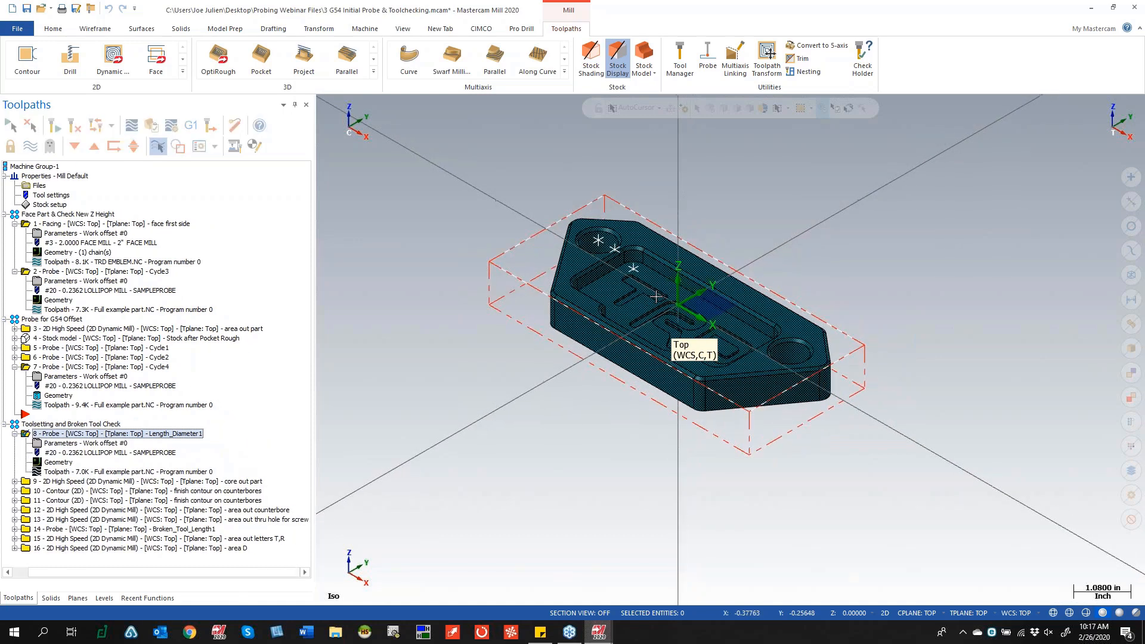
{"action": "left_click", "coordinate": [42, 443]}
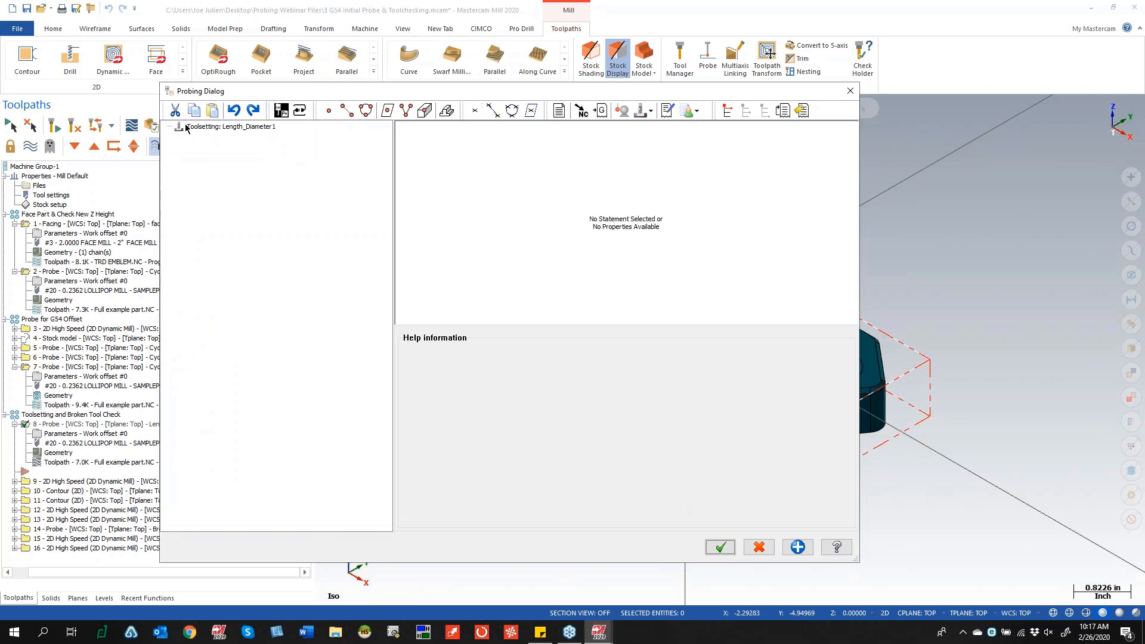
{"action": "left_click", "coordinate": [219, 128]}
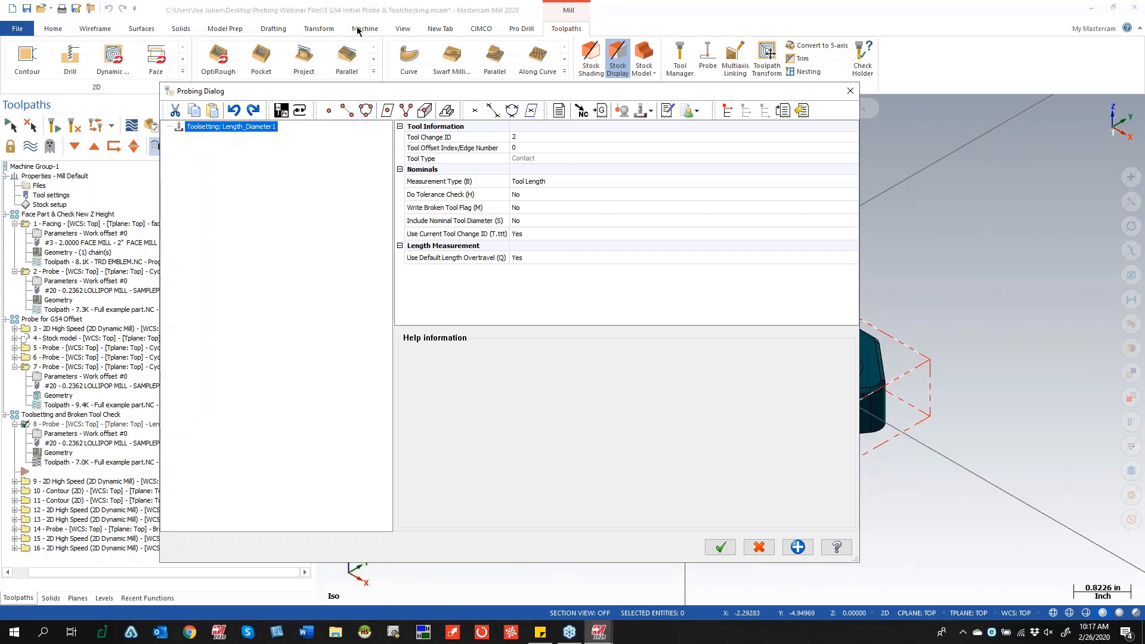
- Check the Tool Change ID of the Length_Diameter1 toolsetting cycle and accept the probing settings
{"action": "left_click_drag", "start_coordinate": [345, 95], "coordinate": [567, 75]}
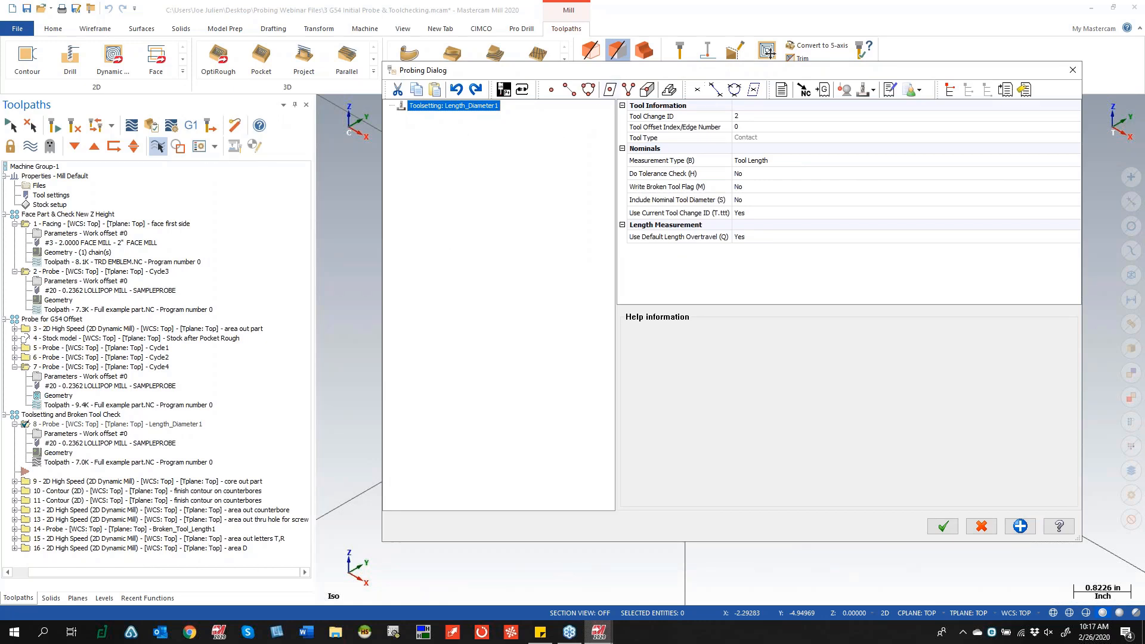
{"action": "left_click_drag", "start_coordinate": [632, 72], "coordinate": [453, 77]}
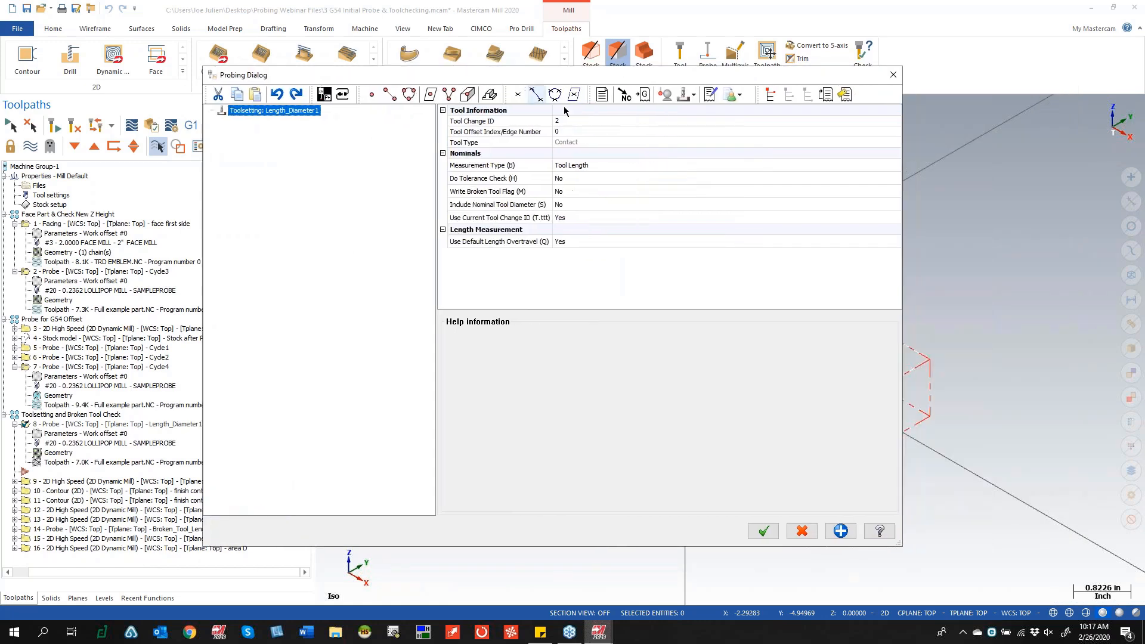
{"action": "left_click", "coordinate": [594, 121]}
{"action": "double_click", "coordinate": [591, 120]}
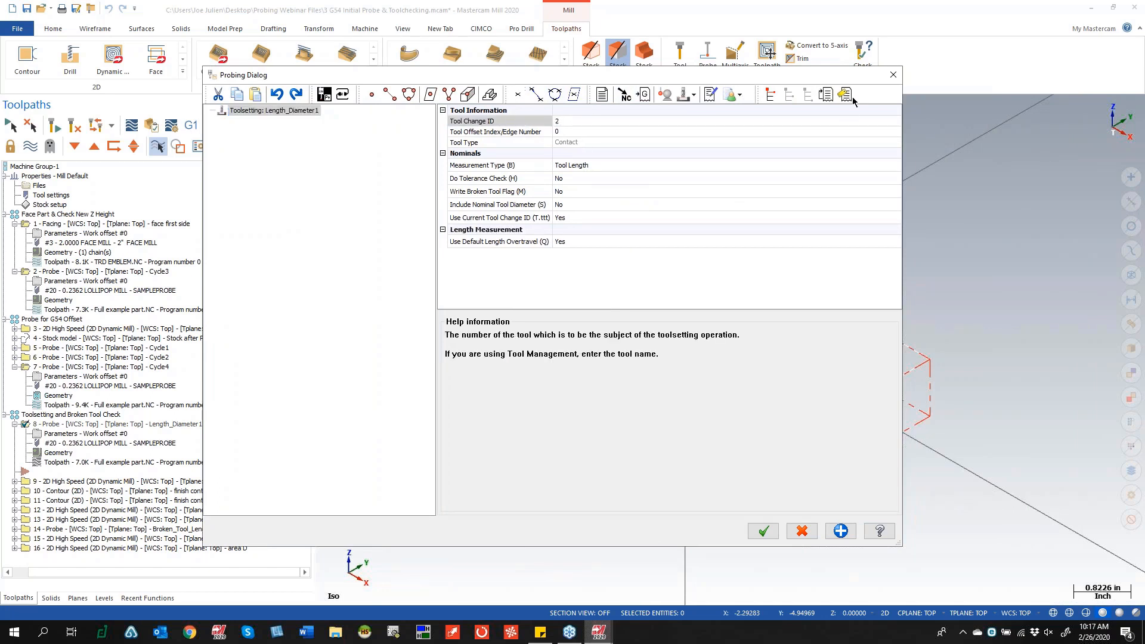
{"action": "left_click", "coordinate": [754, 531]}
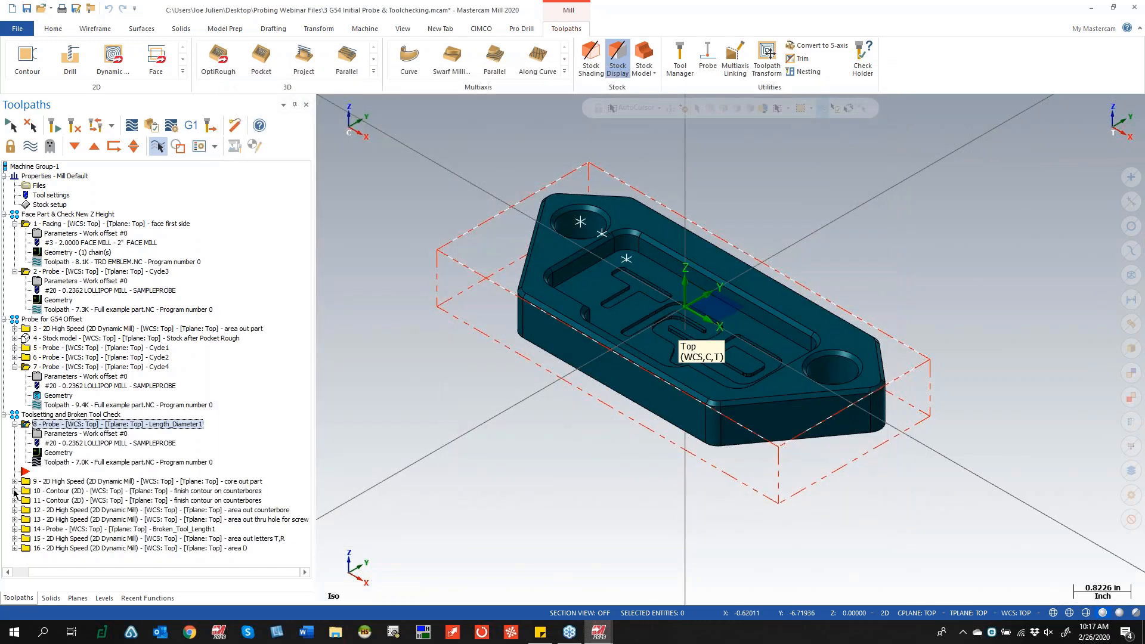
- Expand operations 9 to 12 in the toolpath tree to check which tool each one uses
{"action": "left_click", "coordinate": [15, 482]}
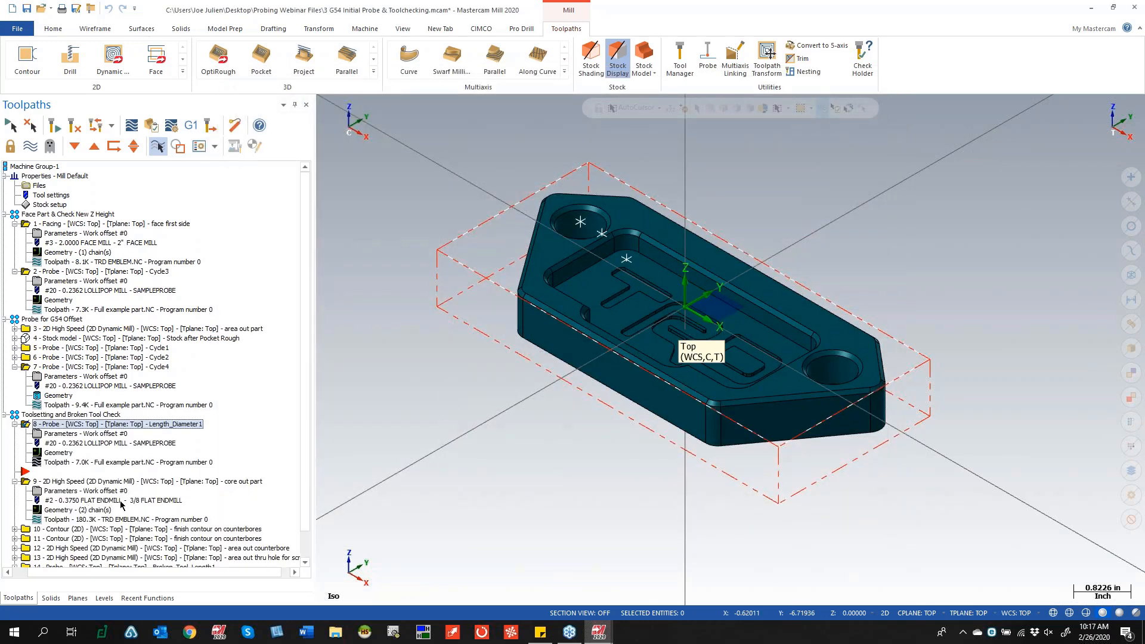
{"action": "scroll", "coordinate": [115, 485], "scroll_direction": "down", "scroll_amount": 1}
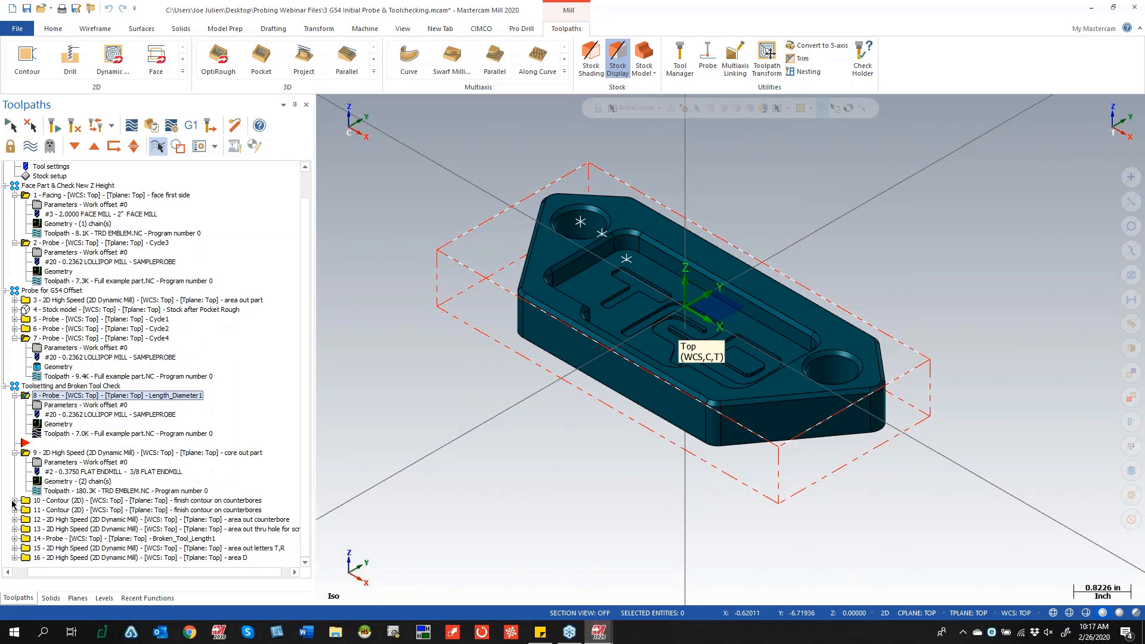
{"action": "left_click", "coordinate": [15, 500]}
{"action": "left_click", "coordinate": [15, 510]}
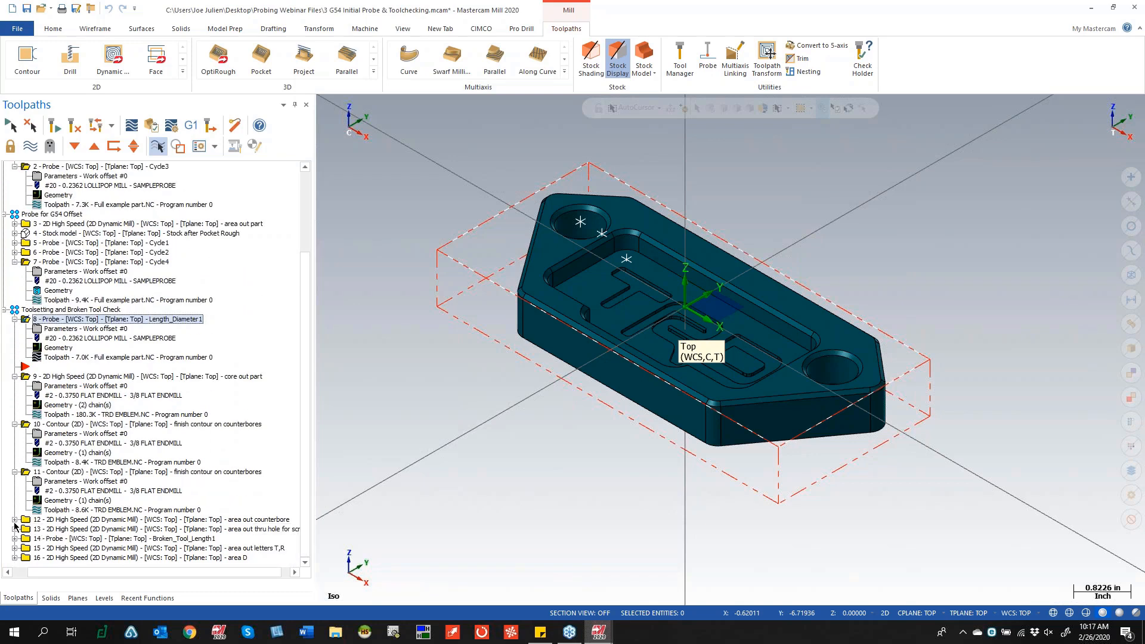
{"action": "left_click", "coordinate": [15, 520]}
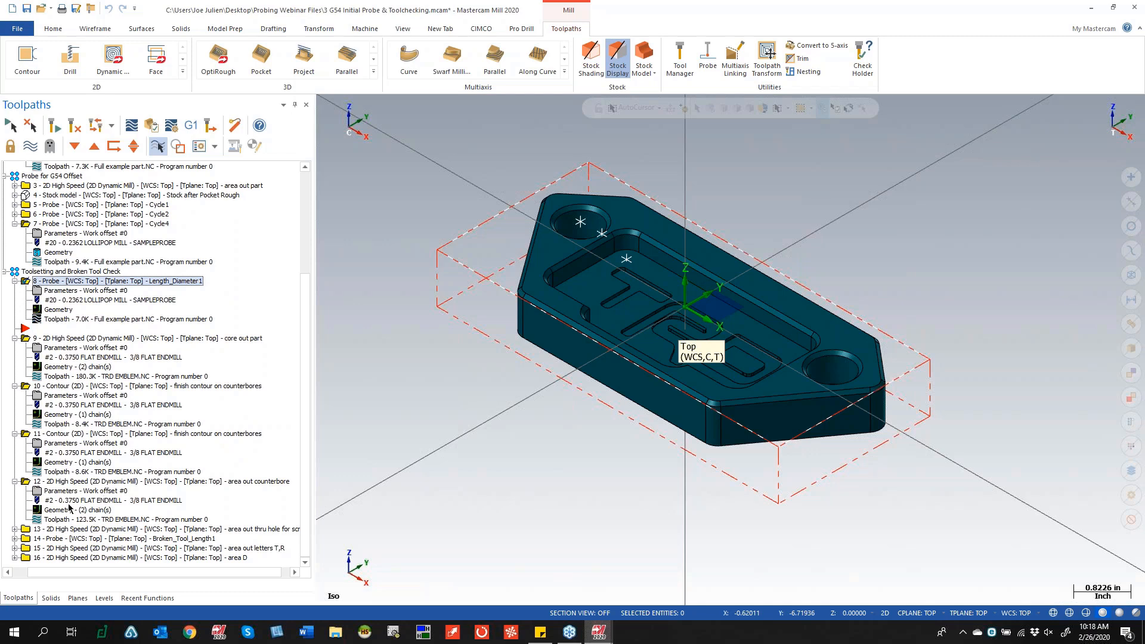
- Select operations 9 through 12 together to view their toolpaths on the part
{"action": "left_click", "coordinate": [86, 337]}
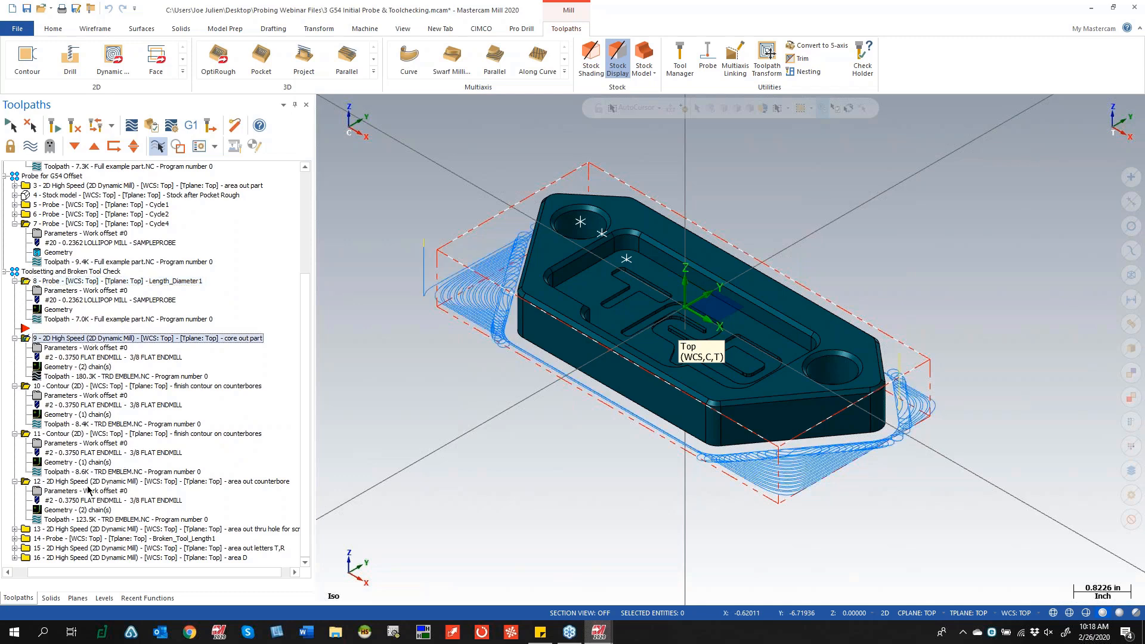
{"action": "left_click", "coordinate": [89, 484], "text": "shift"}
{"action": "scroll", "coordinate": [577, 379], "scroll_direction": "down", "scroll_amount": 2}
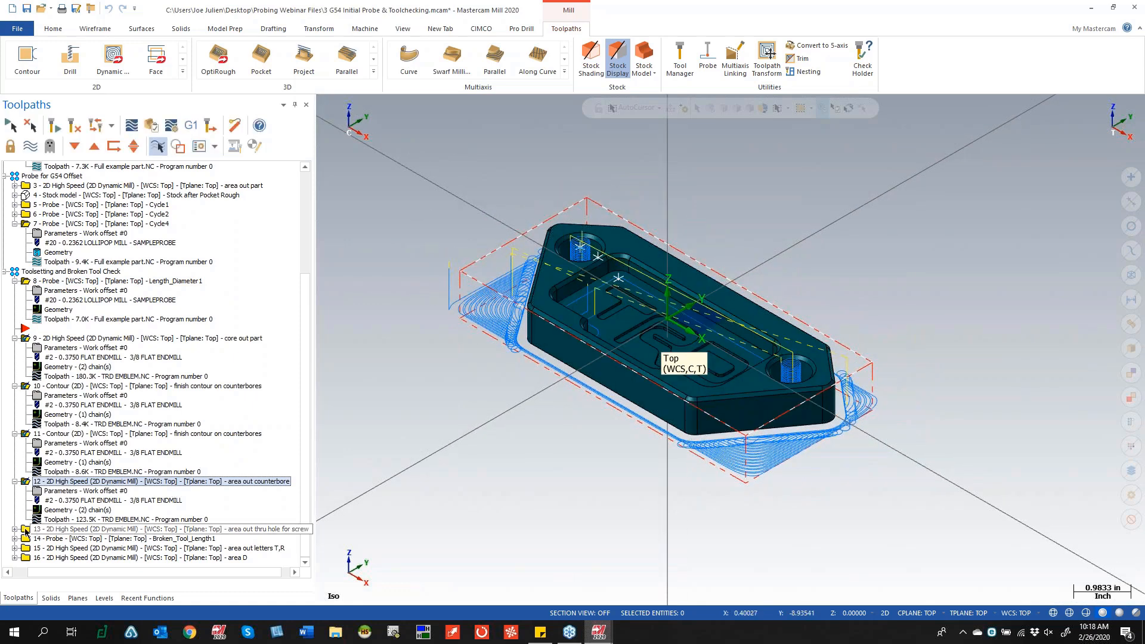
- Collapse operations 9 to 12 in the toolpath tree
{"action": "left_click", "coordinate": [14, 481]}
{"action": "left_click", "coordinate": [15, 472]}
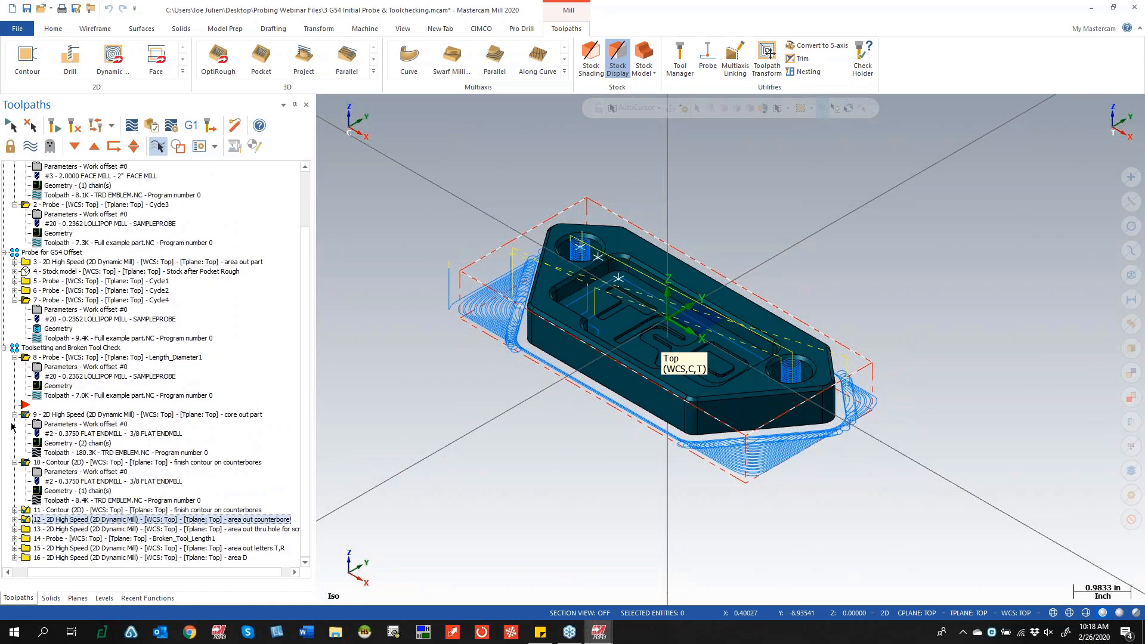
{"action": "left_click", "coordinate": [14, 424]}
{"action": "left_click", "coordinate": [15, 452]}
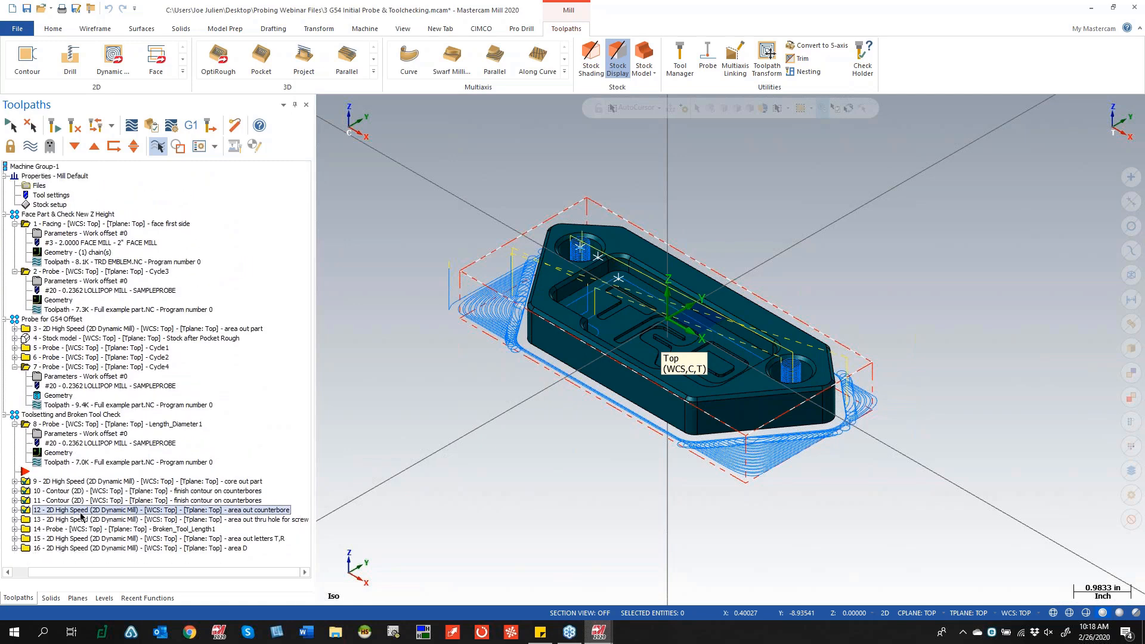
- Select operation 14, the Broken_Tool_Length1 probe operation, and expand it in the toolpath tree
{"action": "left_click", "coordinate": [73, 530]}
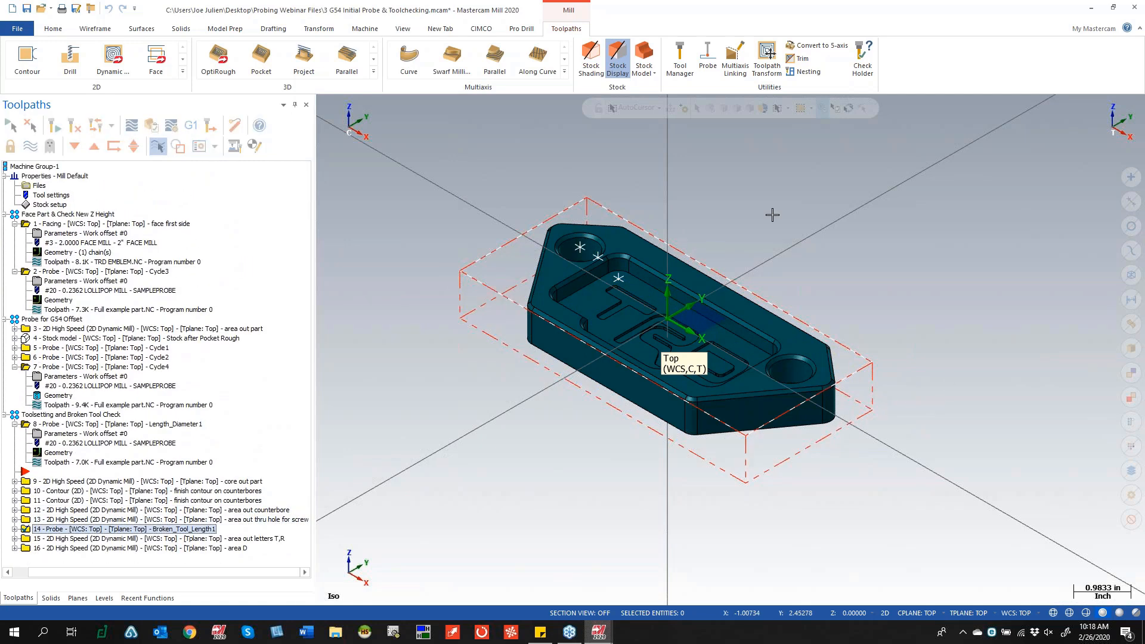
{"action": "scroll", "coordinate": [790, 218], "scroll_direction": "down", "scroll_amount": 1}
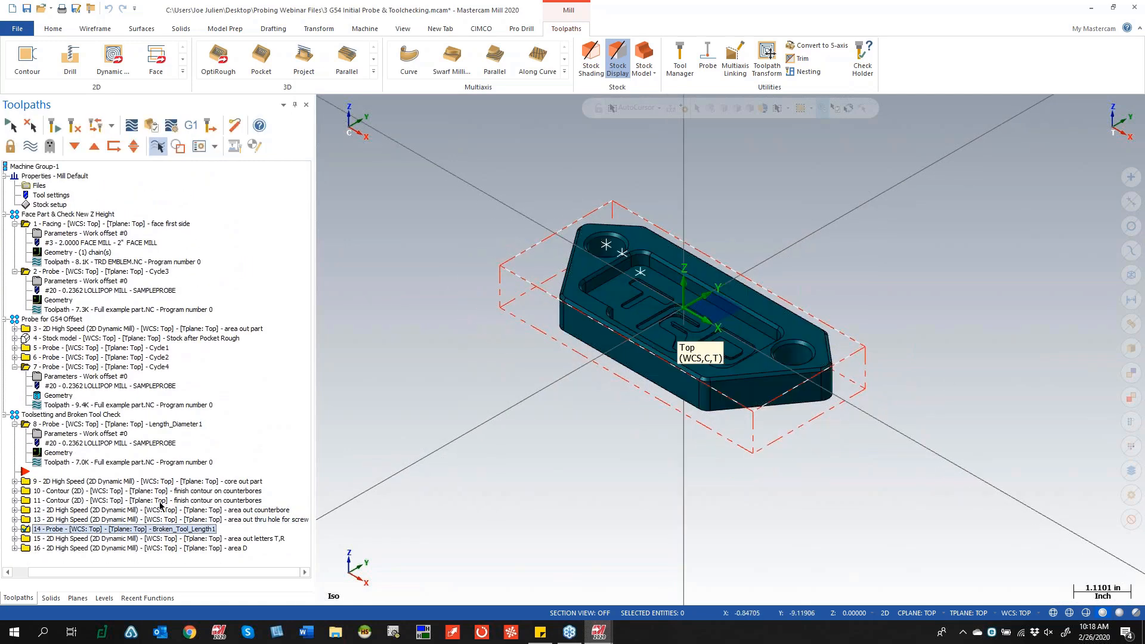
{"action": "left_click", "coordinate": [14, 529]}
{"action": "scroll", "coordinate": [482, 387], "scroll_direction": "down", "scroll_amount": 1}
{"action": "scroll", "coordinate": [633, 358], "scroll_direction": "down", "scroll_amount": 2}
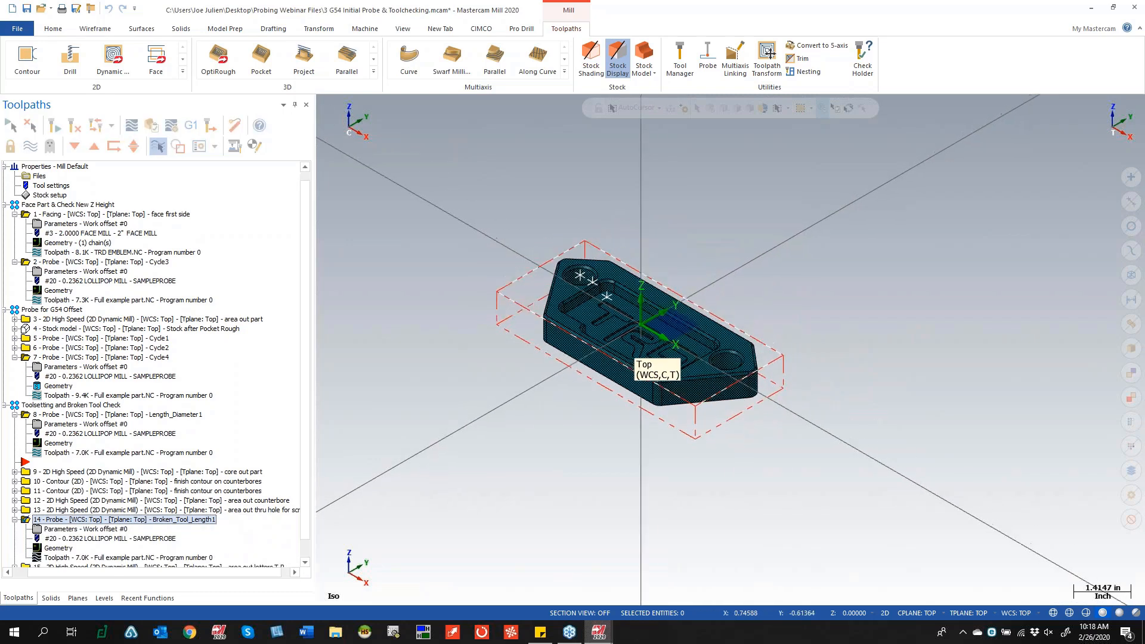
{"action": "scroll", "coordinate": [642, 352], "scroll_direction": "up", "scroll_amount": 5}
{"action": "scroll", "coordinate": [120, 520], "scroll_direction": "down", "scroll_amount": 1}
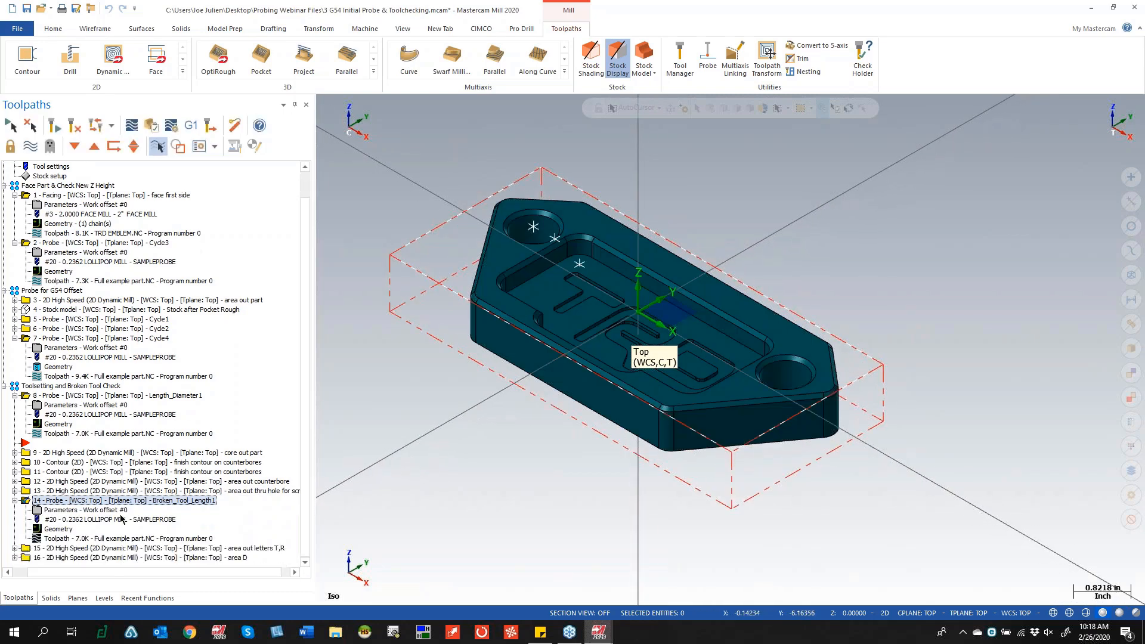
- Open the probing parameters of operation 14 and review the Tool Change ID and Measurement Type of the Broken_Tool_Length1 cycle
{"action": "left_click", "coordinate": [60, 511]}
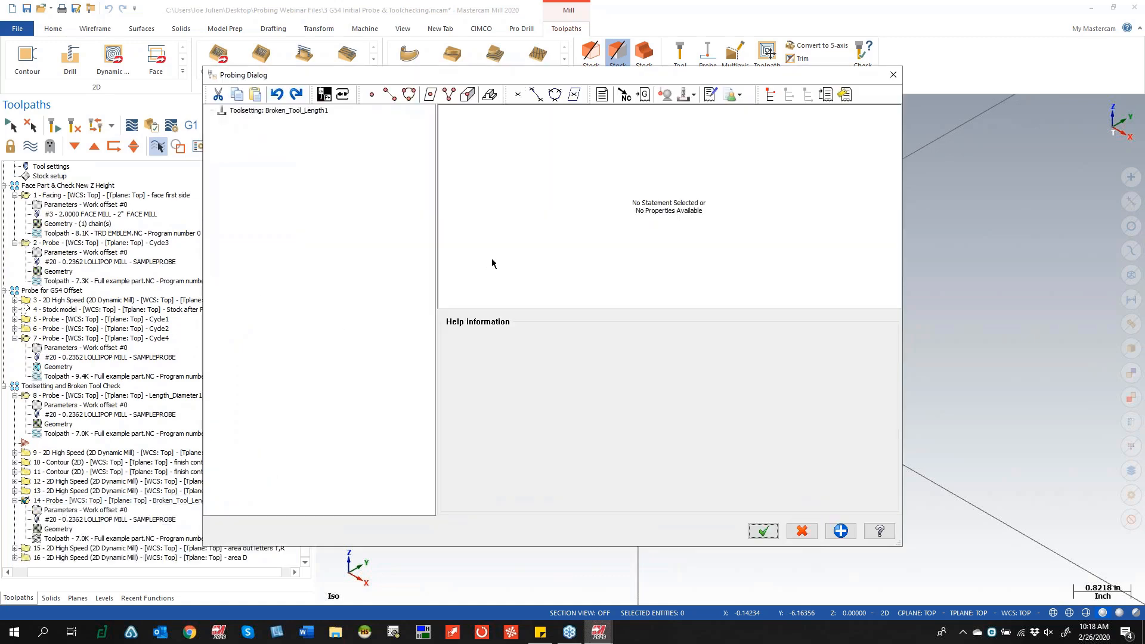
{"action": "left_click", "coordinate": [272, 112]}
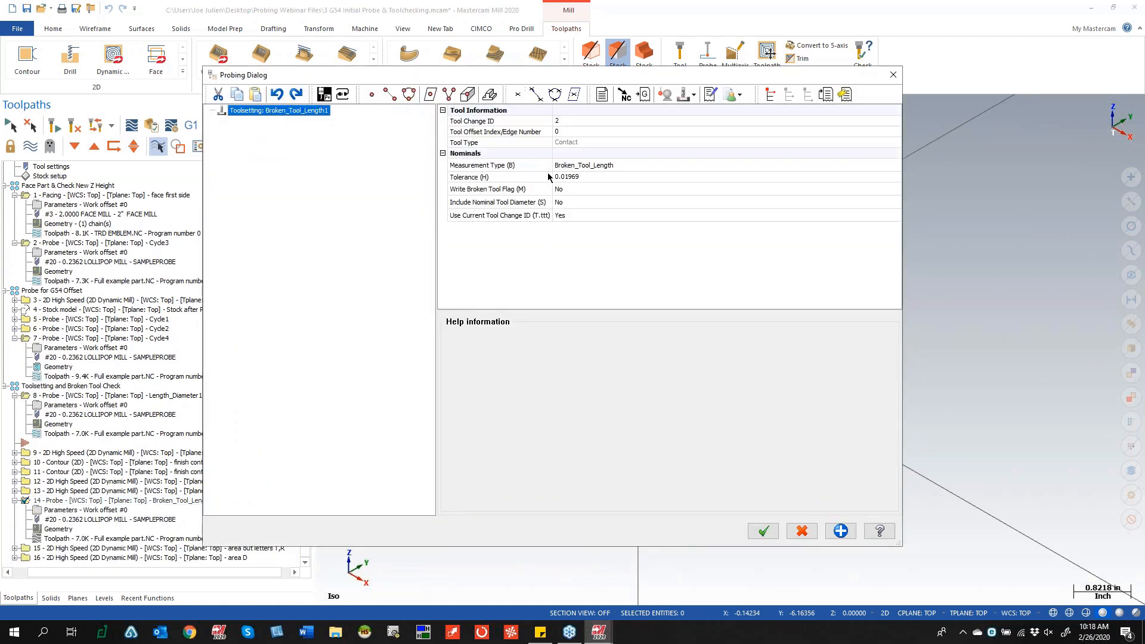
{"action": "left_click", "coordinate": [582, 121]}
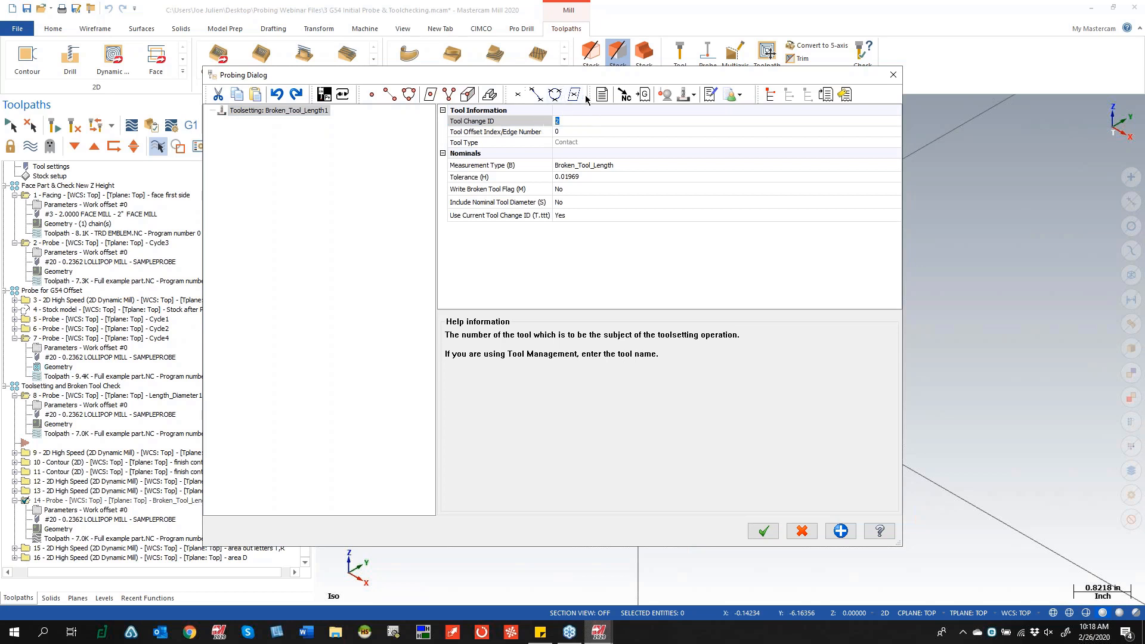
{"action": "left_click", "coordinate": [618, 167]}
{"action": "left_click", "coordinate": [618, 167]}
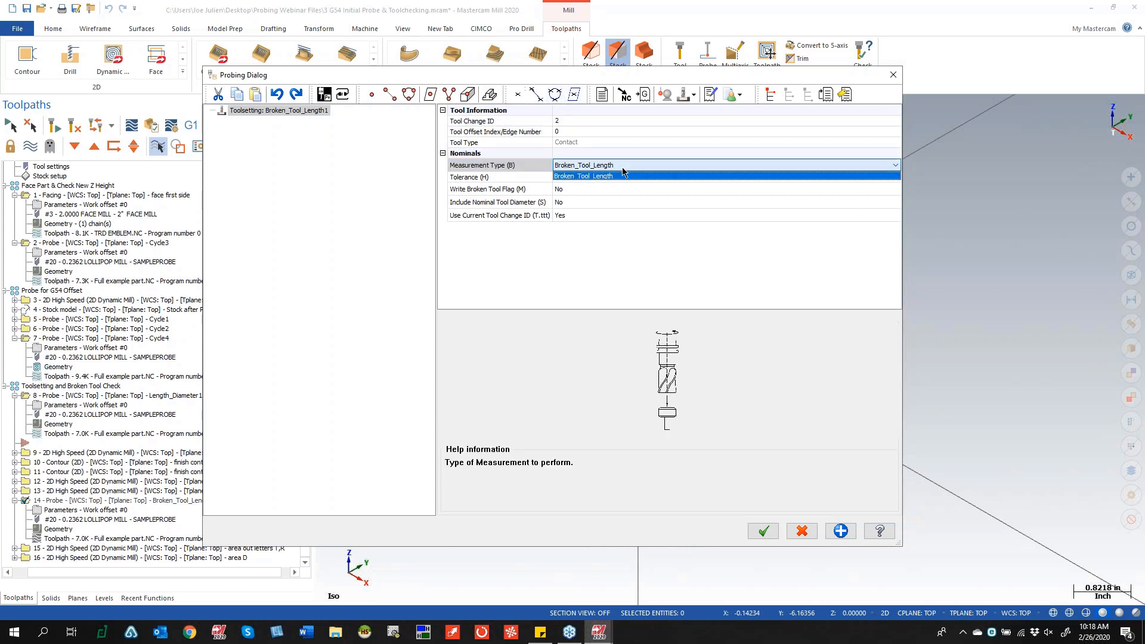
{"action": "left_click", "coordinate": [623, 175]}
- Review the tool offset index, tolerance and broken tool flag settings of the Broken_Tool_Length1 cycle and accept the dialog
{"action": "left_click", "coordinate": [599, 132]}
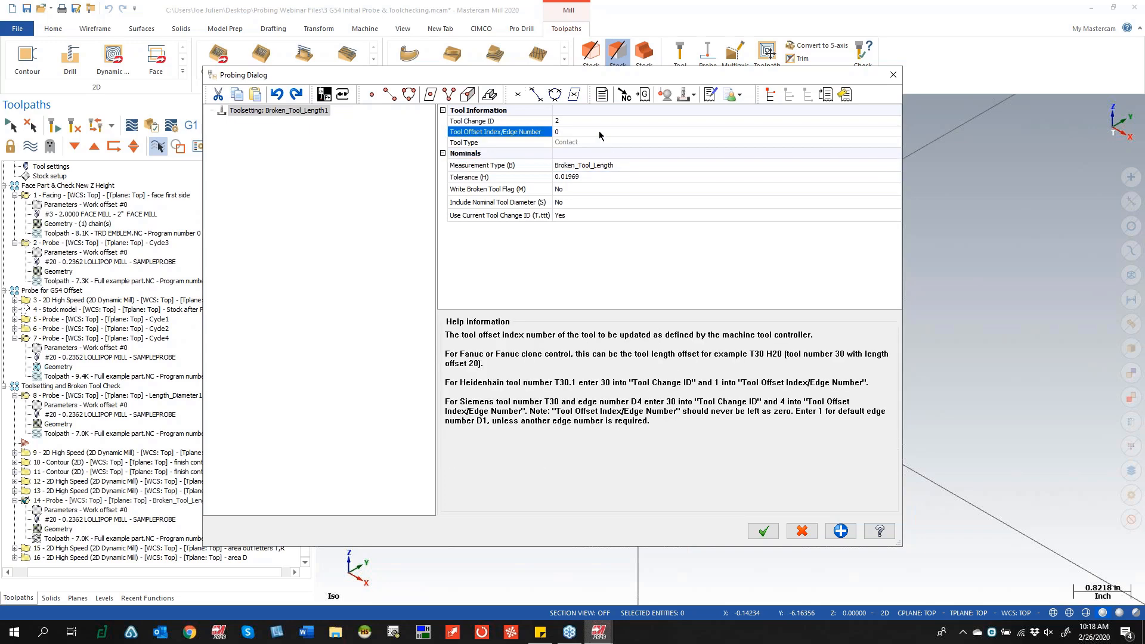
{"action": "double_click", "coordinate": [589, 132]}
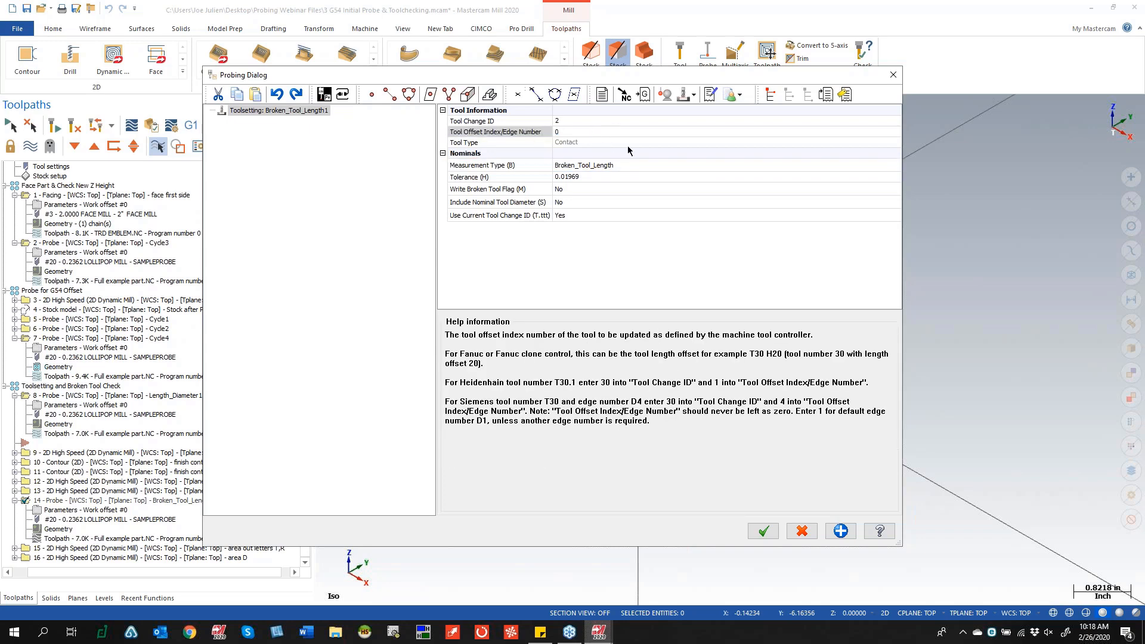
{"action": "left_click", "coordinate": [609, 176]}
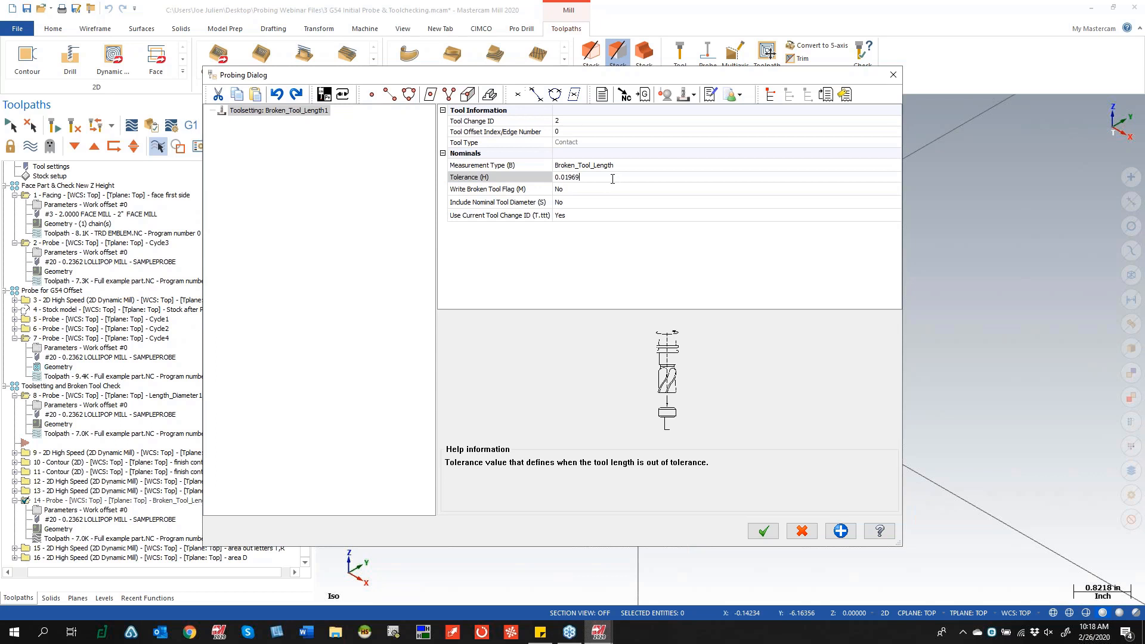
{"action": "left_click", "coordinate": [573, 216]}
{"action": "left_click", "coordinate": [608, 189]}
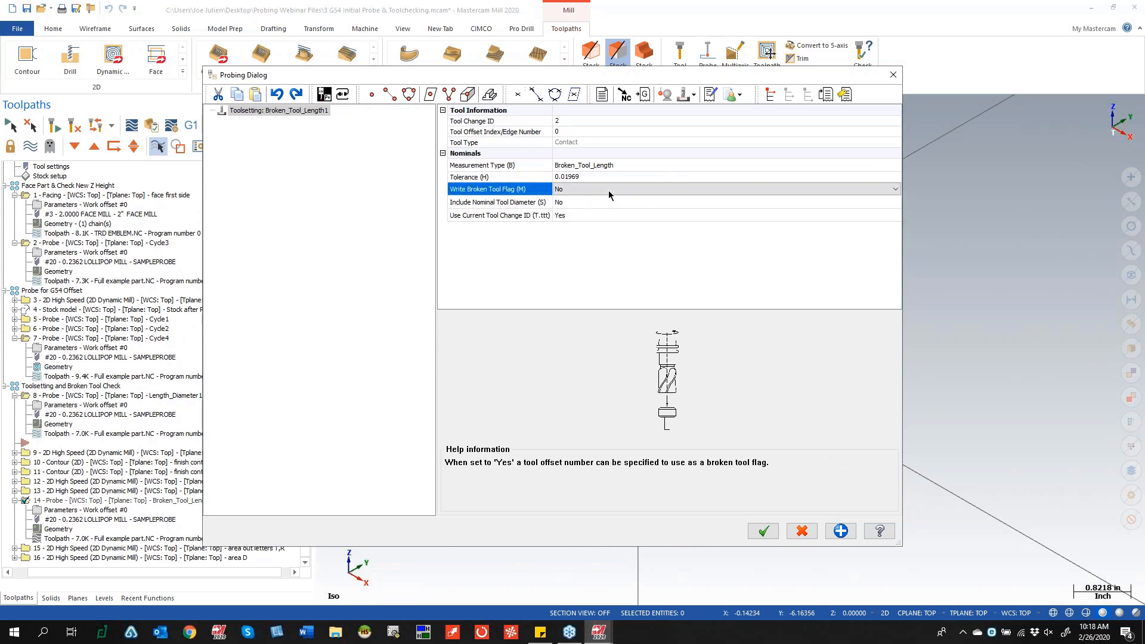
{"action": "left_click", "coordinate": [764, 531]}
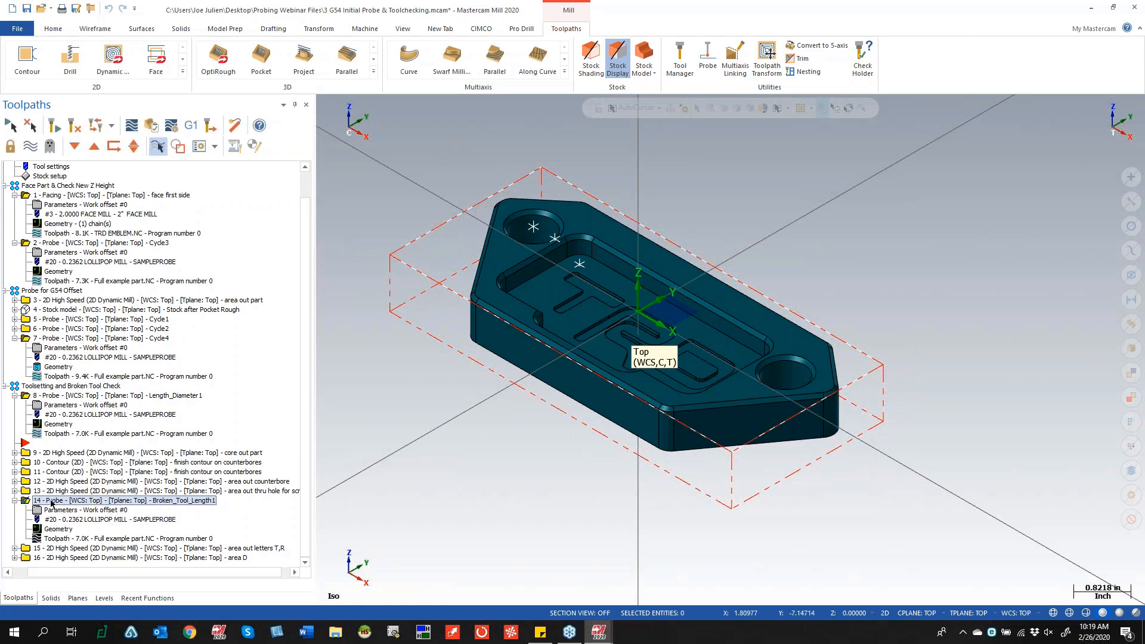
- Collapse operations 14, 8 and 7 in the toolpath tree
{"action": "left_click", "coordinate": [14, 500]}
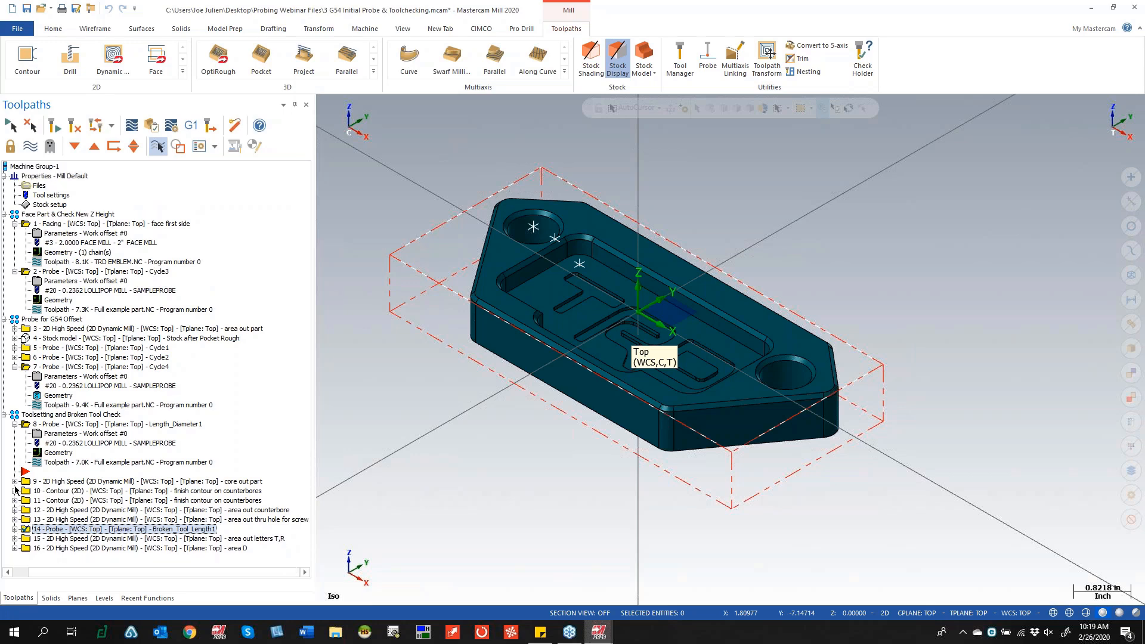
{"action": "left_click", "coordinate": [15, 425]}
{"action": "left_click", "coordinate": [15, 367]}
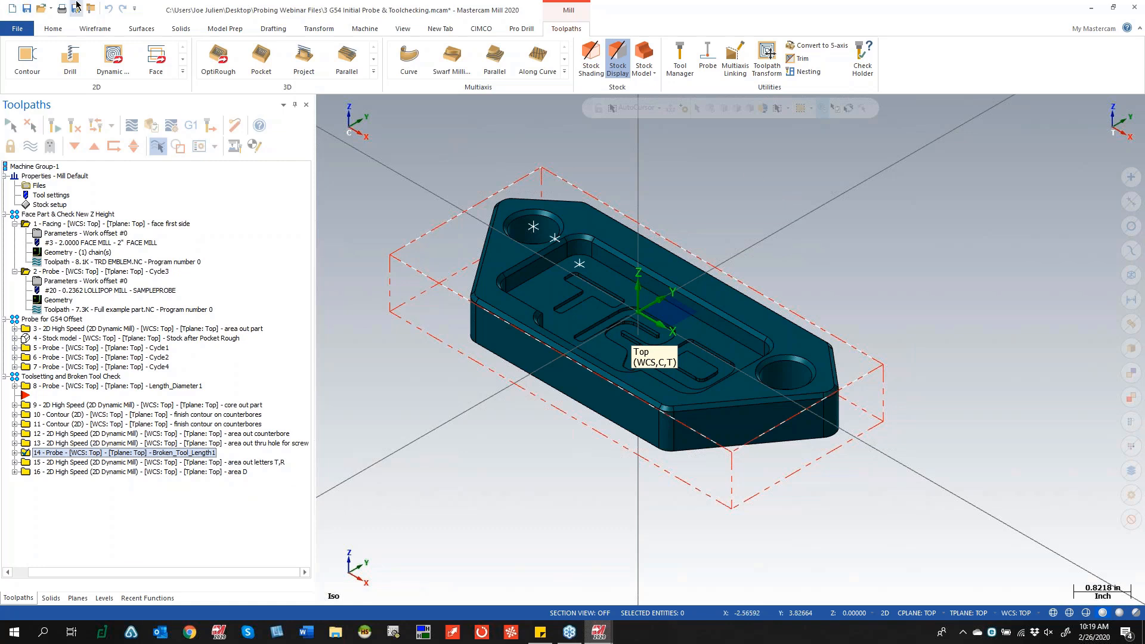
- Switch to the 8 COMPREHENSIVE PROBING EXAMPLE file and select operation 1, the SET_XYZ probe operation
{"action": "left_click", "coordinate": [599, 633]}
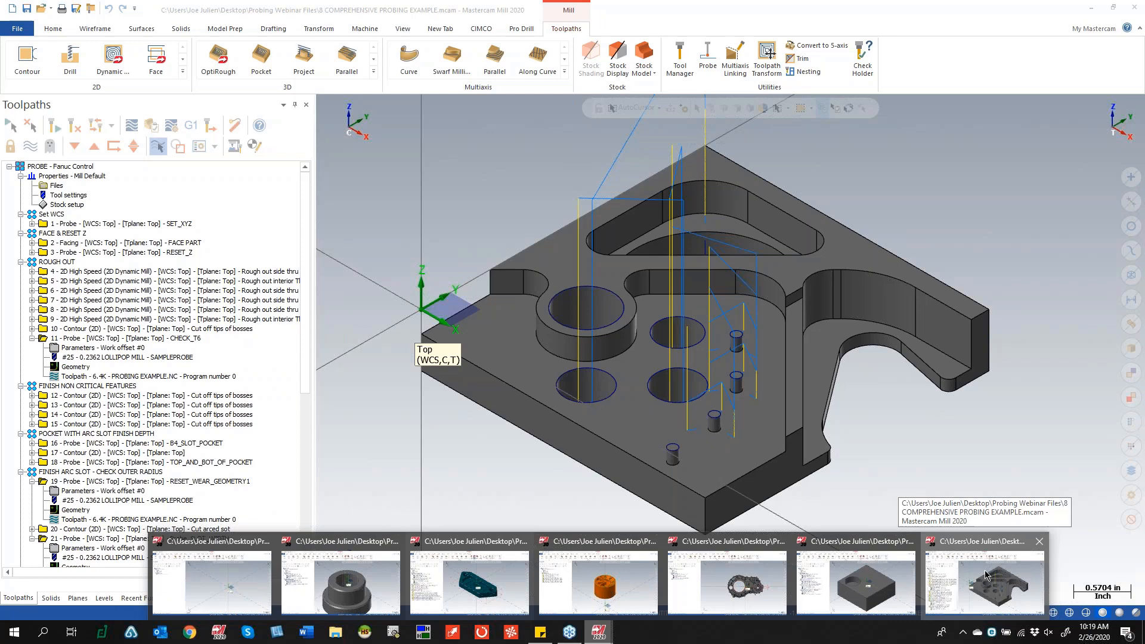
{"action": "left_click", "coordinate": [988, 576]}
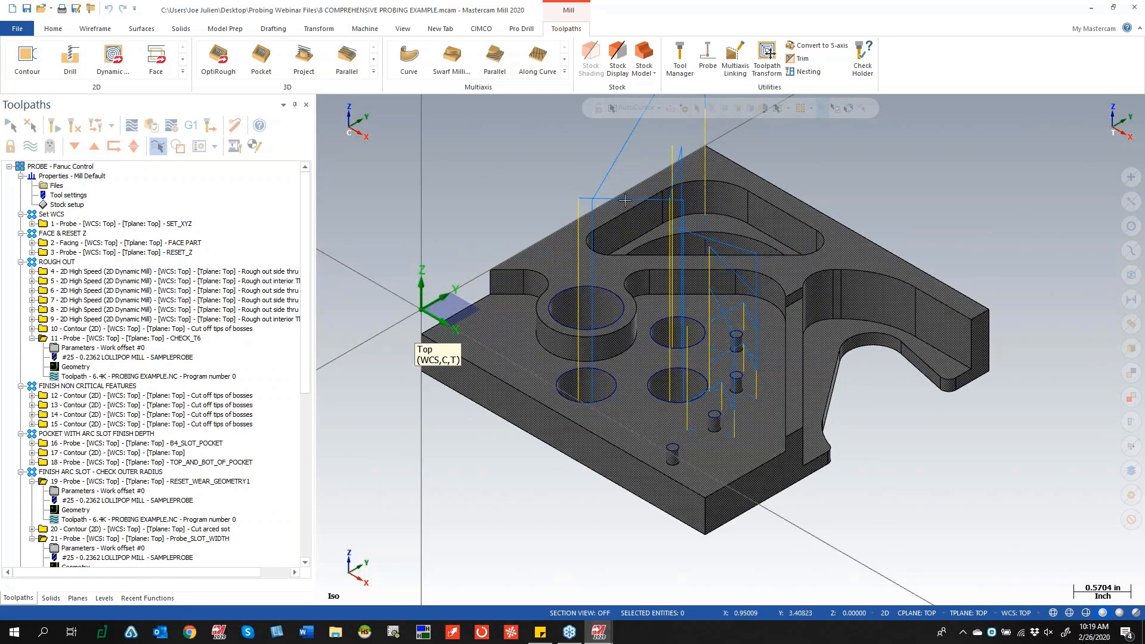
{"action": "left_click", "coordinate": [99, 224]}
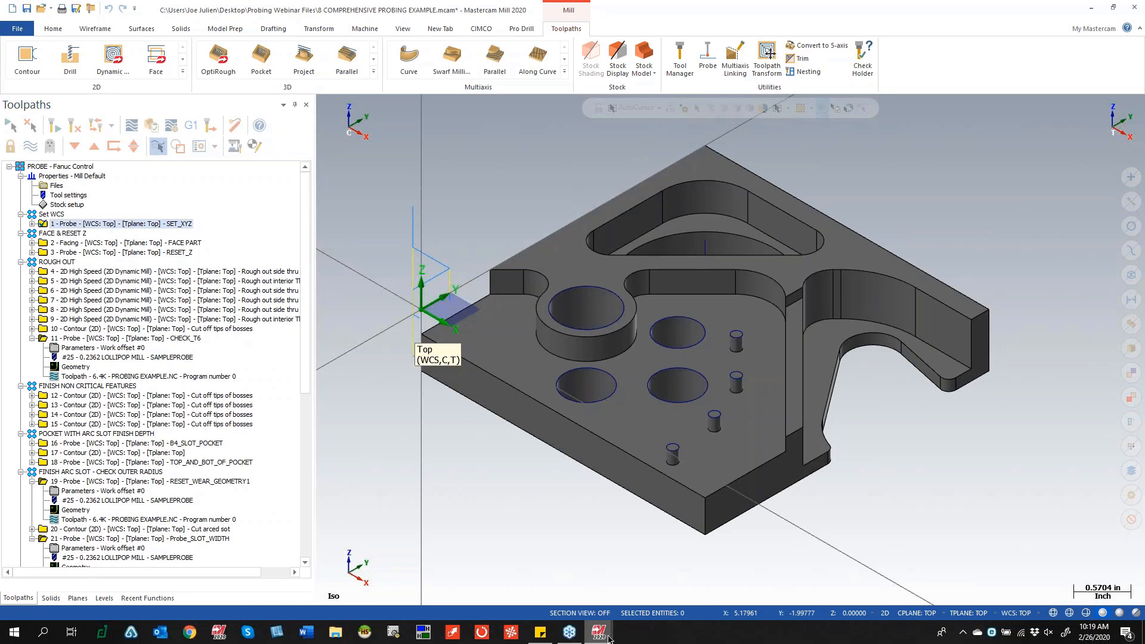
- Make the Stock level visible and return to the toolpath list
{"action": "left_click", "coordinate": [104, 598]}
{"action": "left_click", "coordinate": [59, 157]}
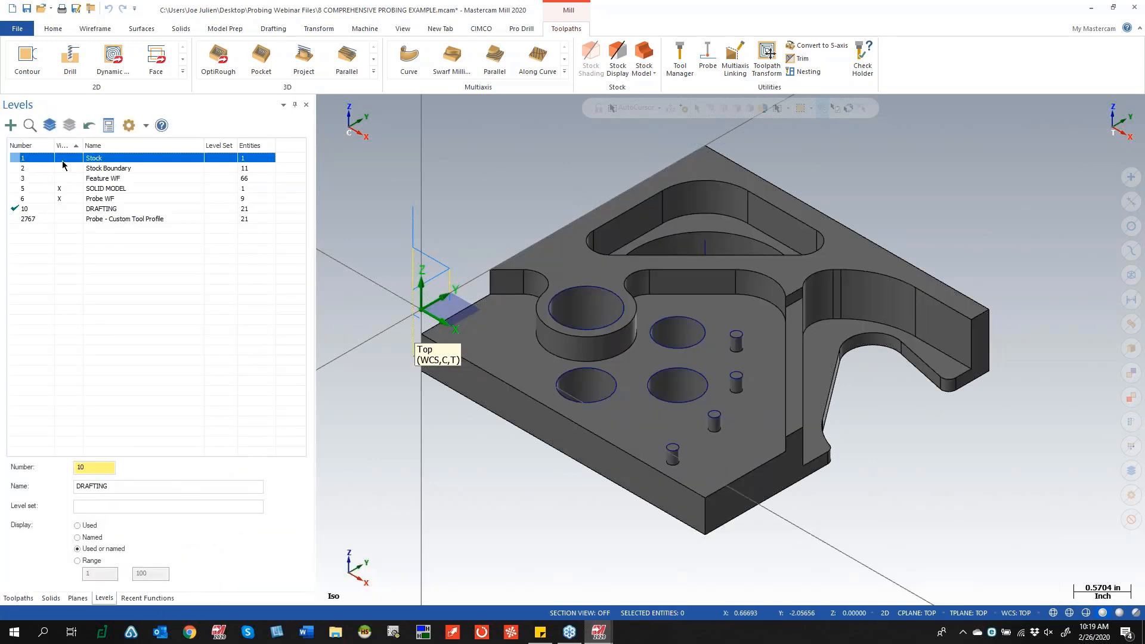
{"action": "left_click", "coordinate": [19, 598]}
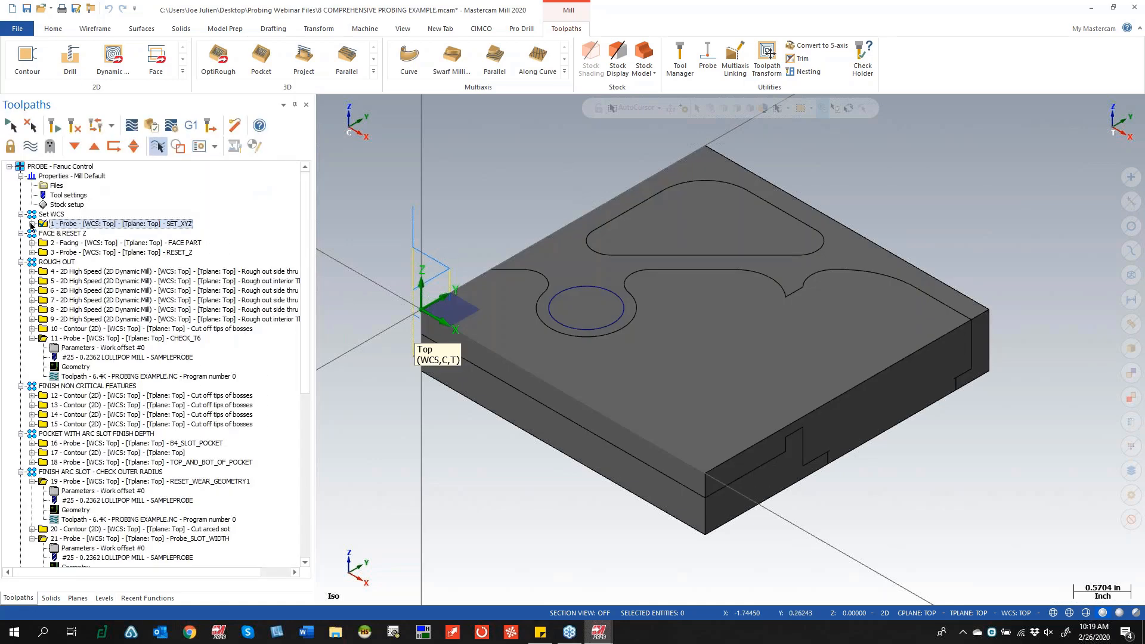
- Open the probing parameters of operation 1 and examine the expanded SET_XYZ inspection cycle
{"action": "left_click", "coordinate": [32, 224]}
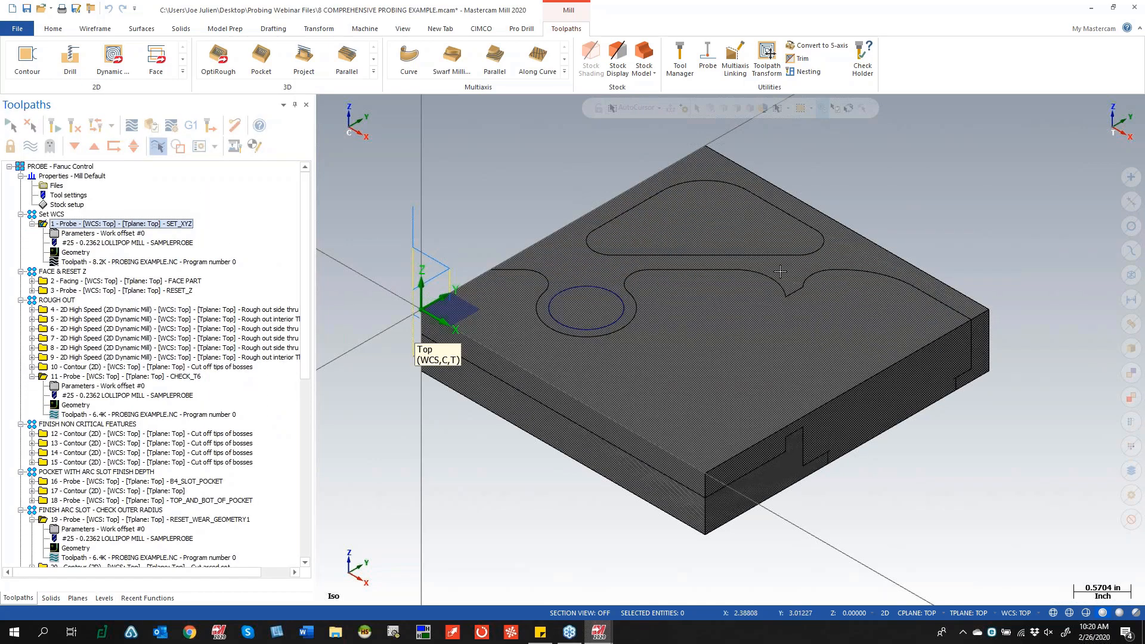
{"action": "left_click", "coordinate": [72, 232]}
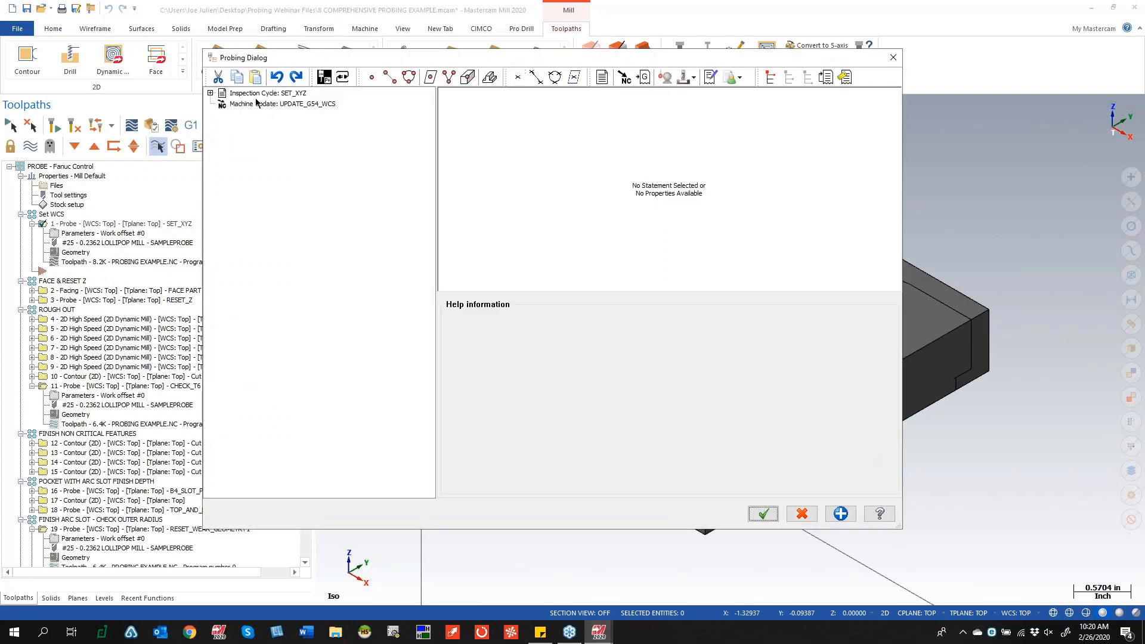
{"action": "left_click", "coordinate": [262, 93]}
{"action": "left_click", "coordinate": [210, 93]}
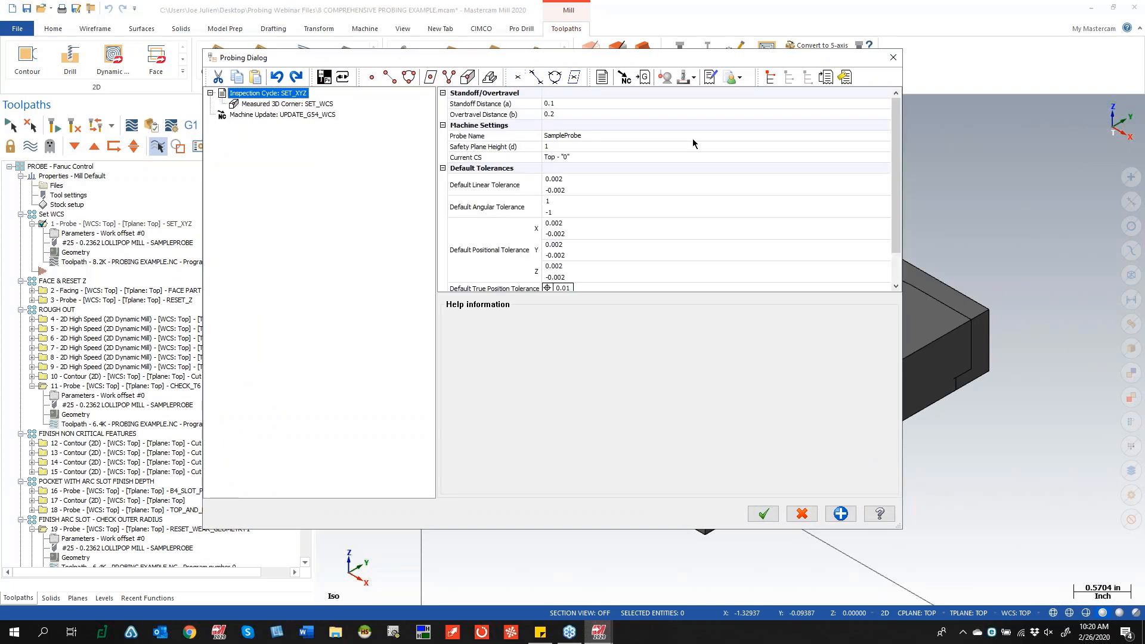
- Examine the SET_XYZ inspection cycle's standoff, machine and tolerance settings alongside the Measured 3D Corner SET_WCS feature parameters
{"action": "left_click", "coordinate": [716, 95]}
{"action": "left_click_drag", "start_coordinate": [673, 62], "coordinate": [679, 155]}
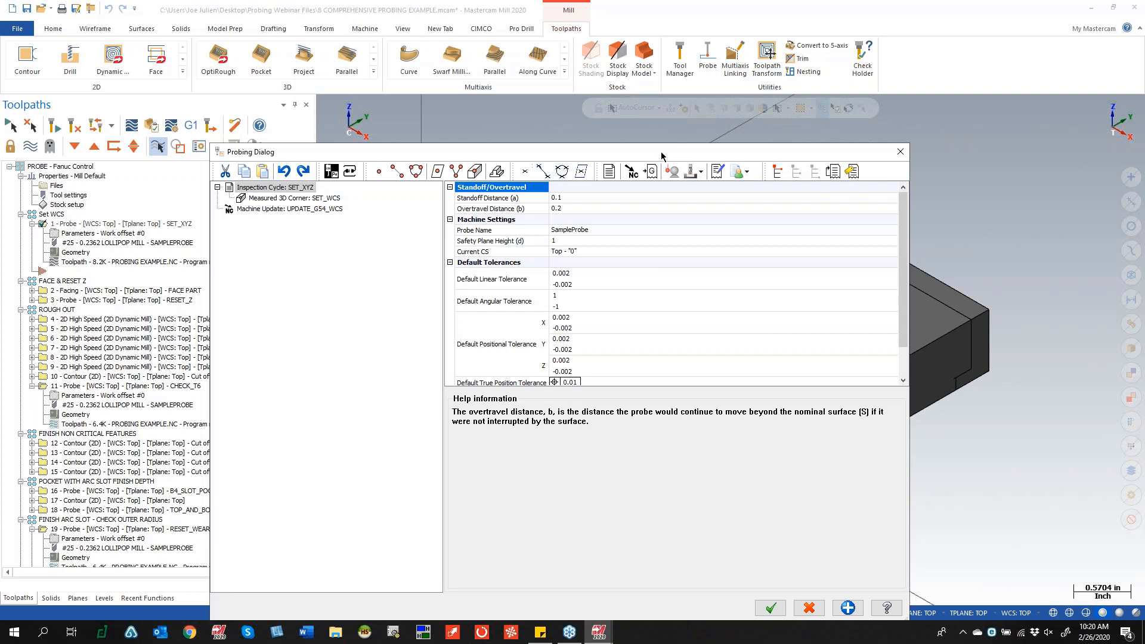
{"action": "left_click_drag", "start_coordinate": [661, 154], "coordinate": [691, 80]}
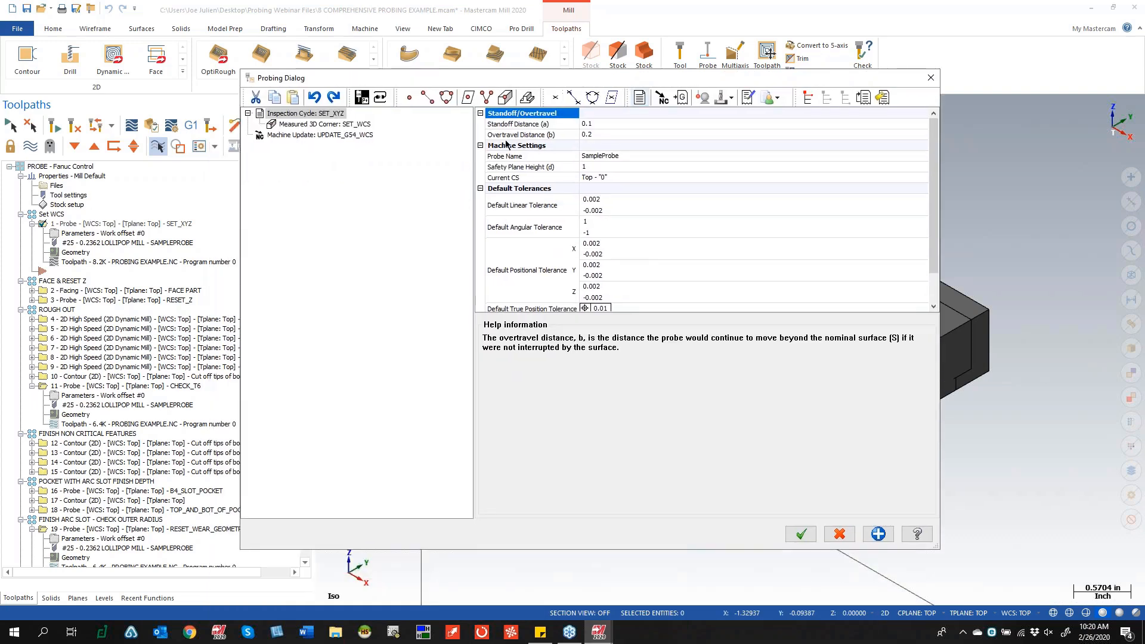
{"action": "left_click", "coordinate": [326, 125]}
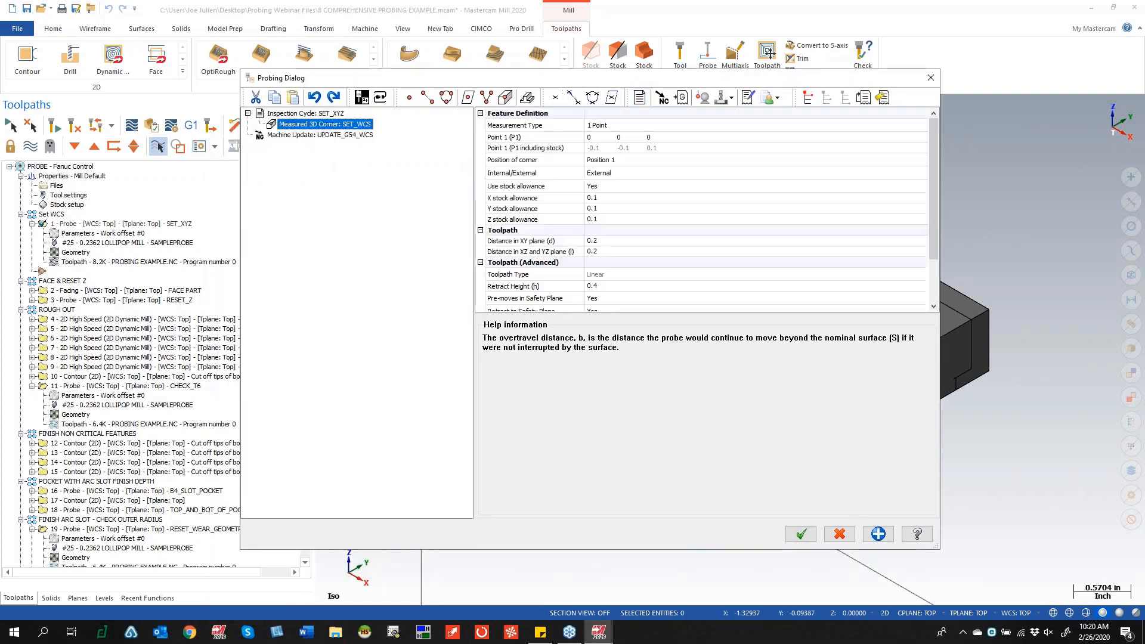
{"action": "left_click", "coordinate": [319, 114]}
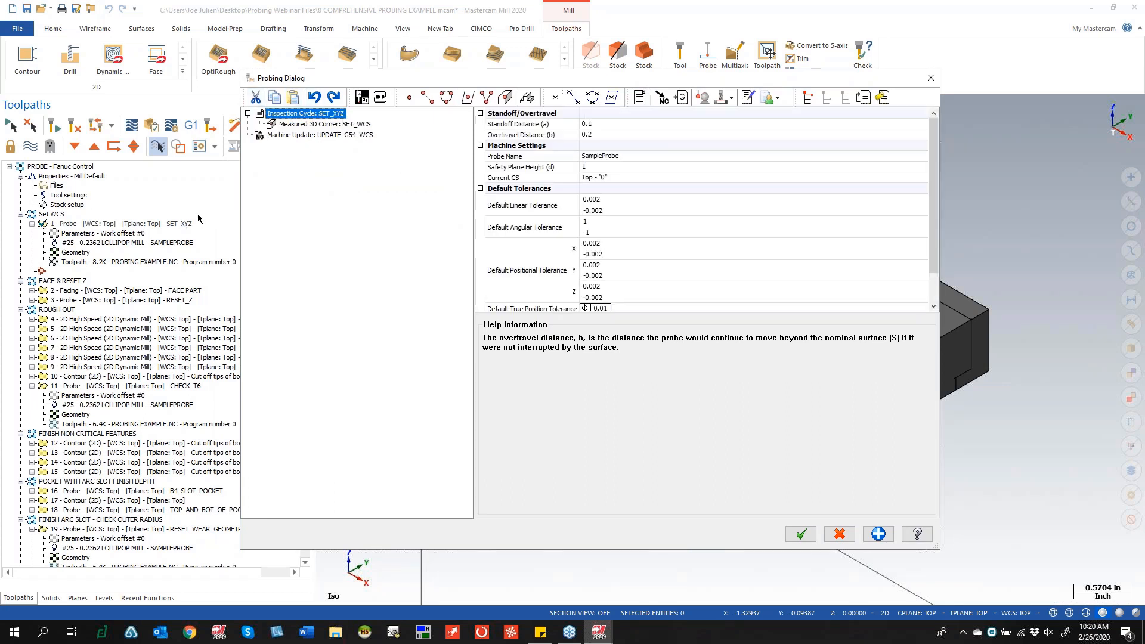
{"action": "left_click", "coordinate": [304, 126]}
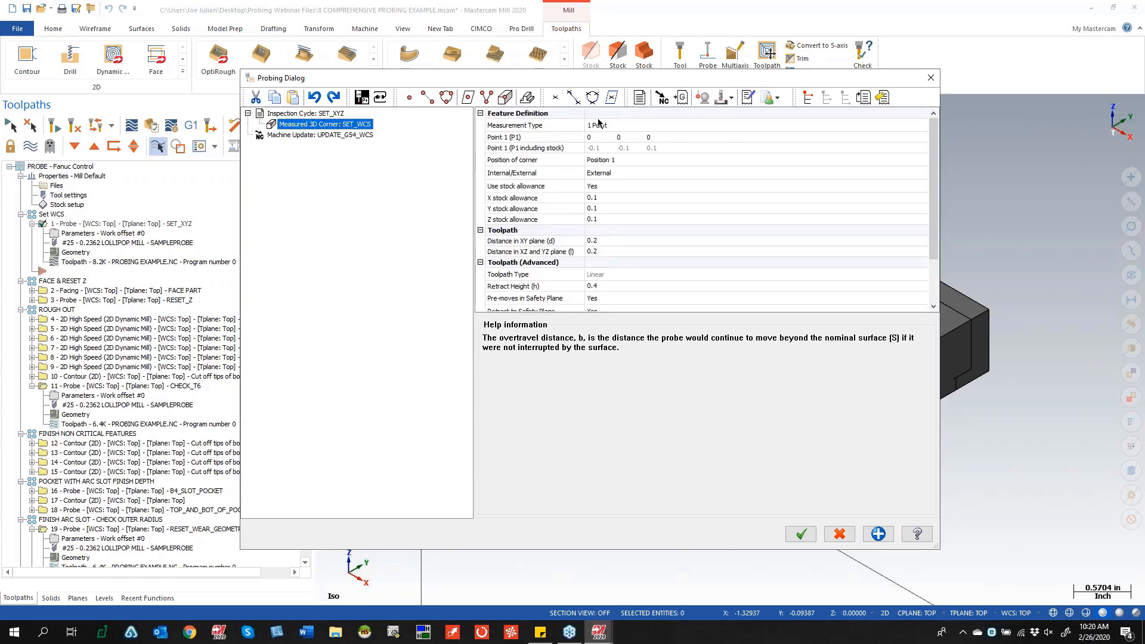
{"action": "left_click", "coordinate": [293, 113]}
{"action": "left_click", "coordinate": [303, 113]}
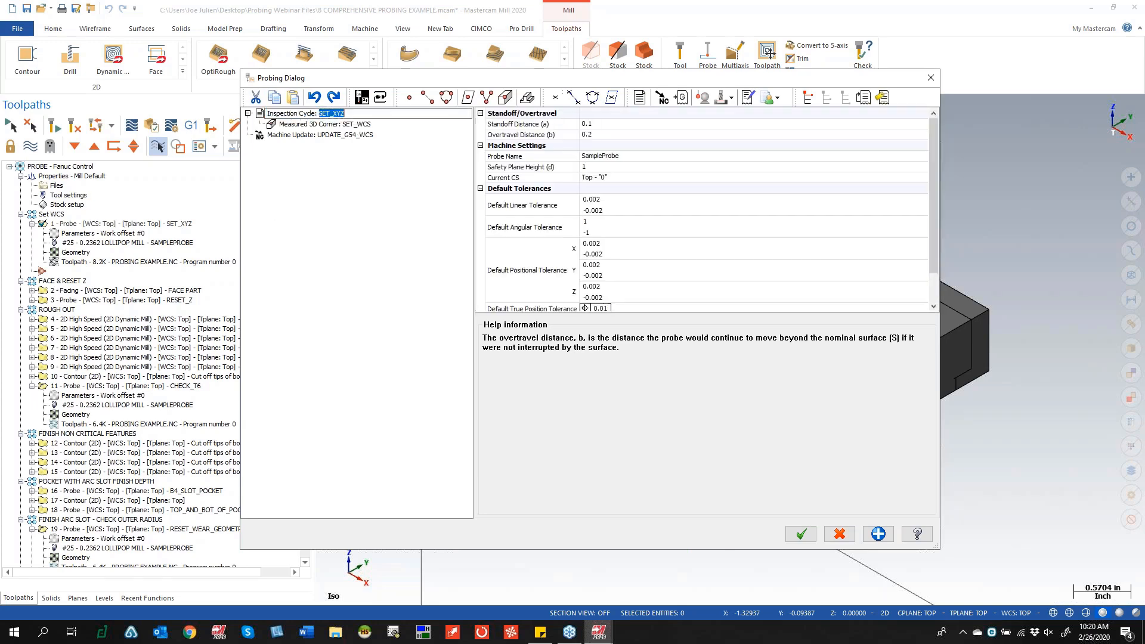
{"action": "left_click", "coordinate": [329, 126]}
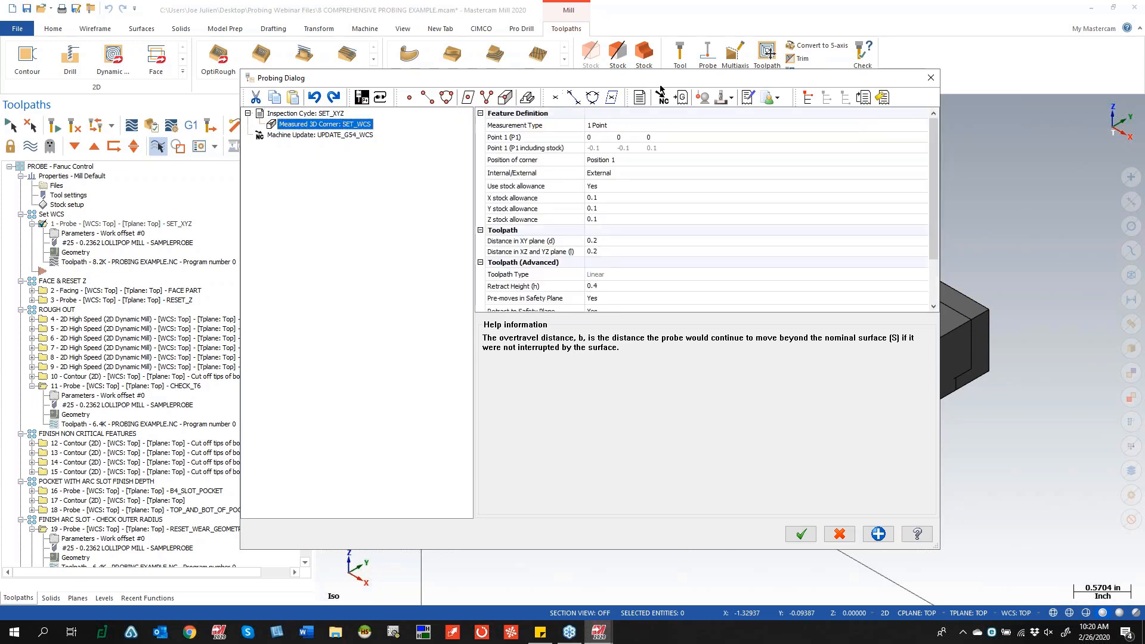
- Check the help for Point 1 including stock in SET_WCS and set the position of the corner to Position 2
{"action": "left_click_drag", "start_coordinate": [762, 87], "coordinate": [630, 447]}
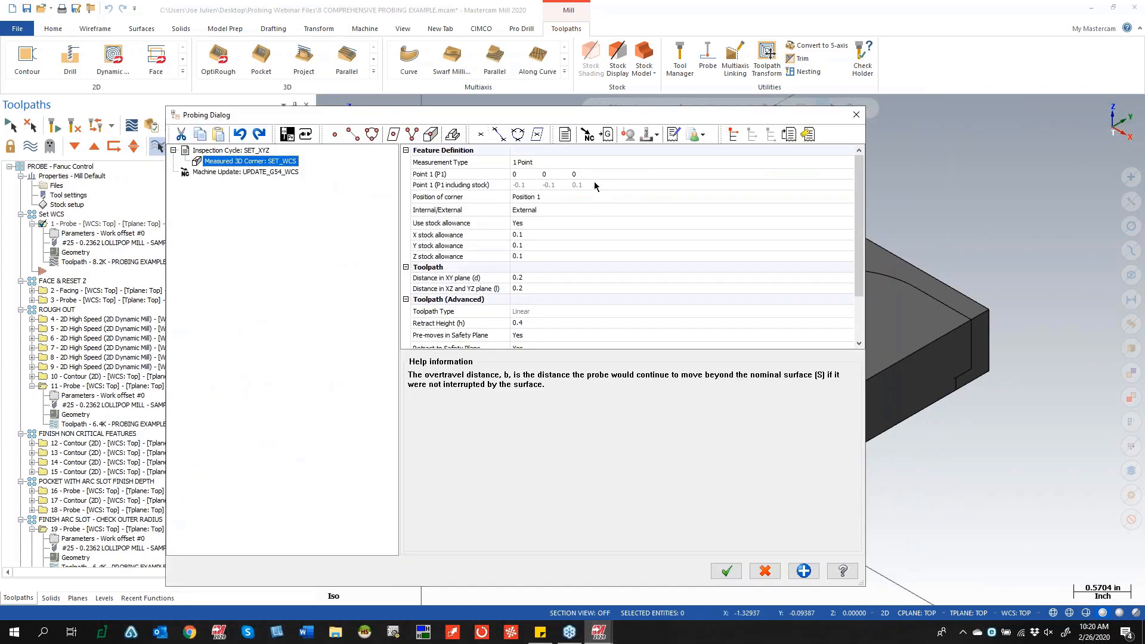
{"action": "left_click", "coordinate": [617, 186]}
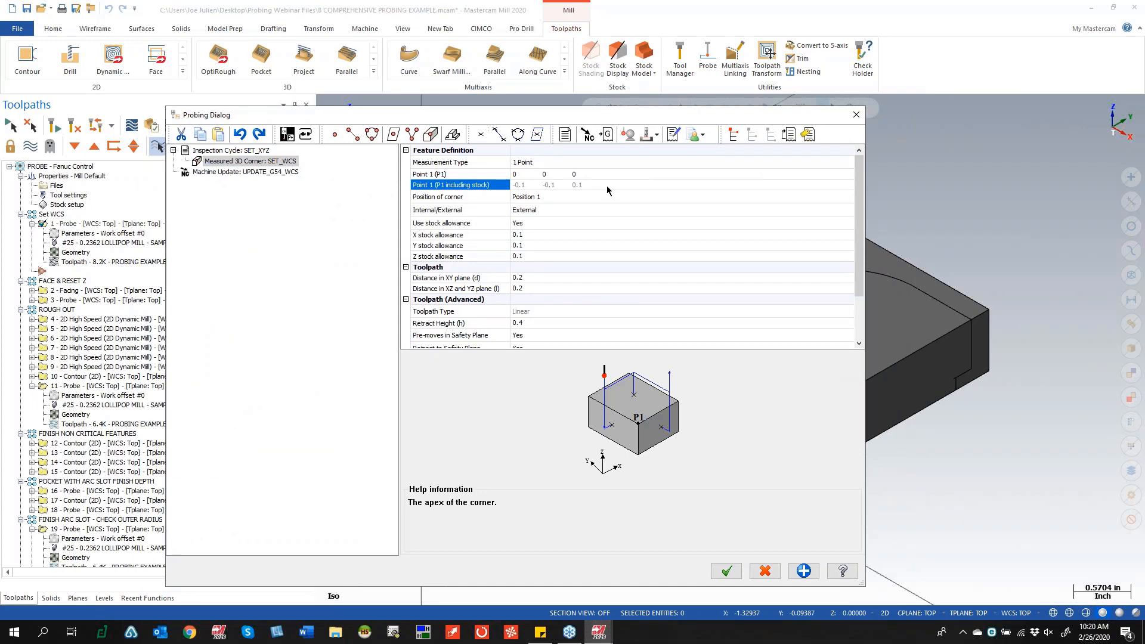
{"action": "left_click", "coordinate": [571, 198]}
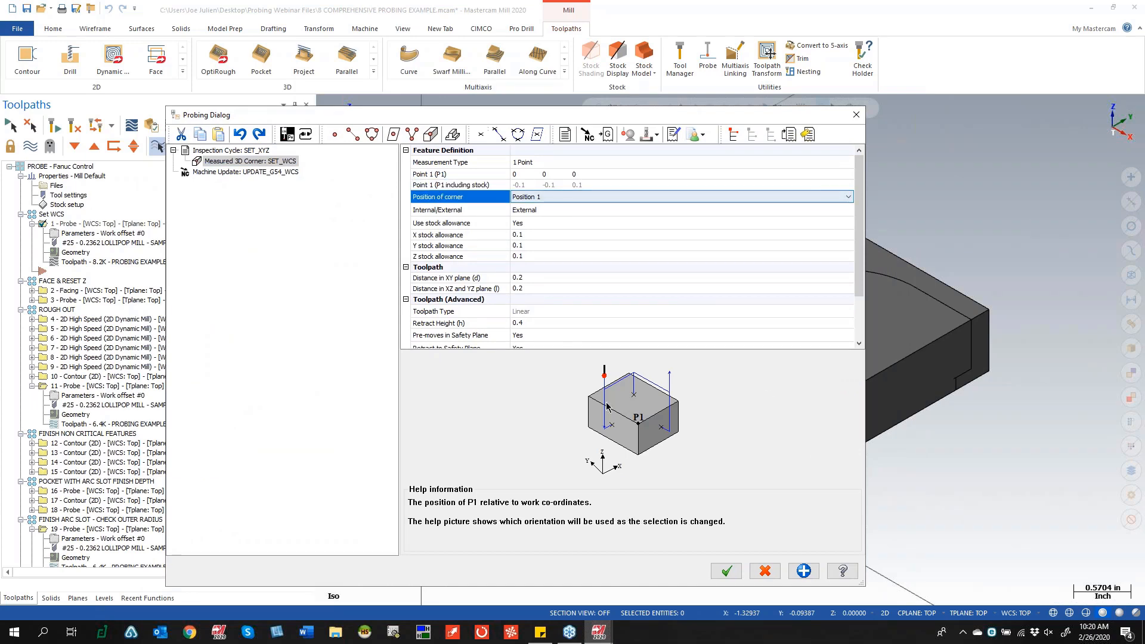
{"action": "left_click_drag", "start_coordinate": [582, 124], "coordinate": [518, 149]}
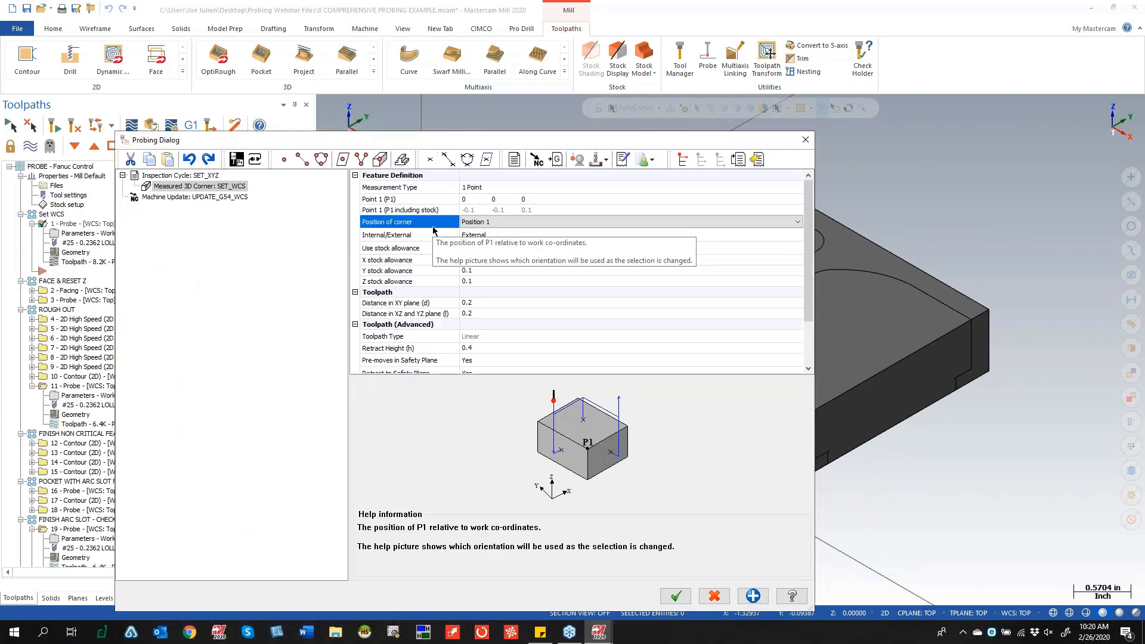
{"action": "left_click", "coordinate": [525, 221]}
{"action": "left_click", "coordinate": [507, 241]}
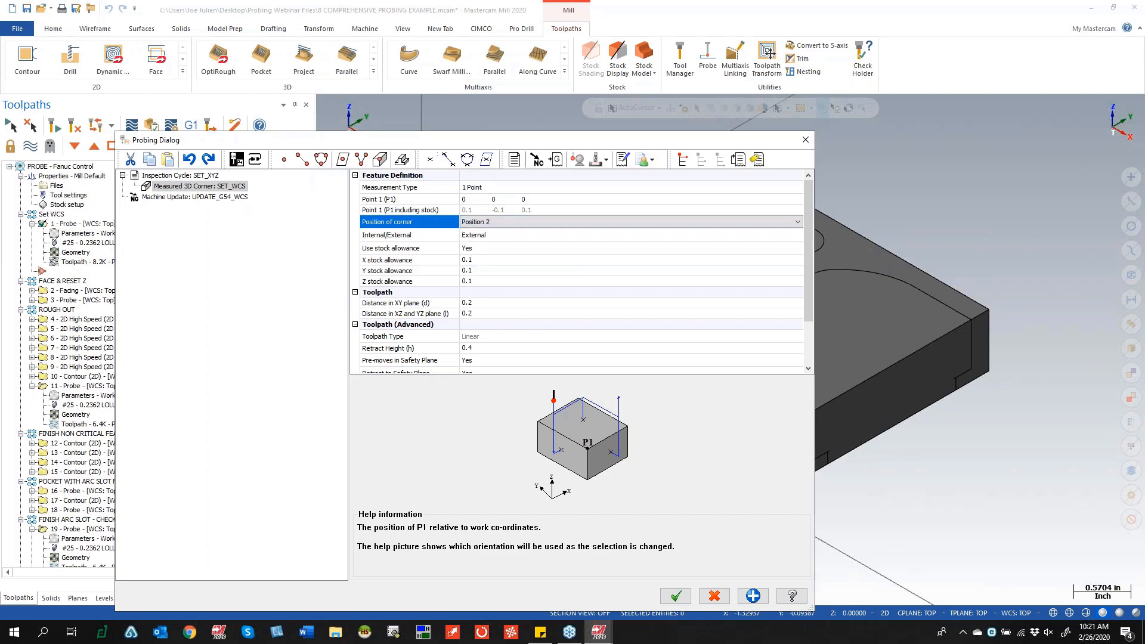
- Accept the corner at Position 2, regenerate the SET_XYZ probe operation and backplot its toolpath
{"action": "left_click", "coordinate": [676, 597]}
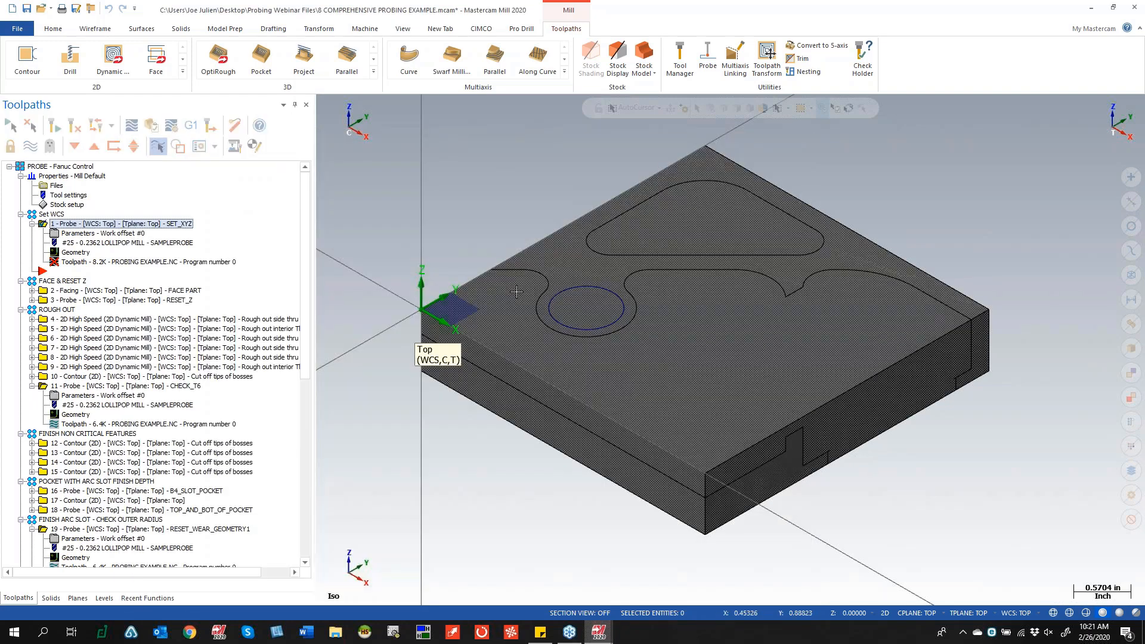
{"action": "left_click", "coordinate": [54, 136]}
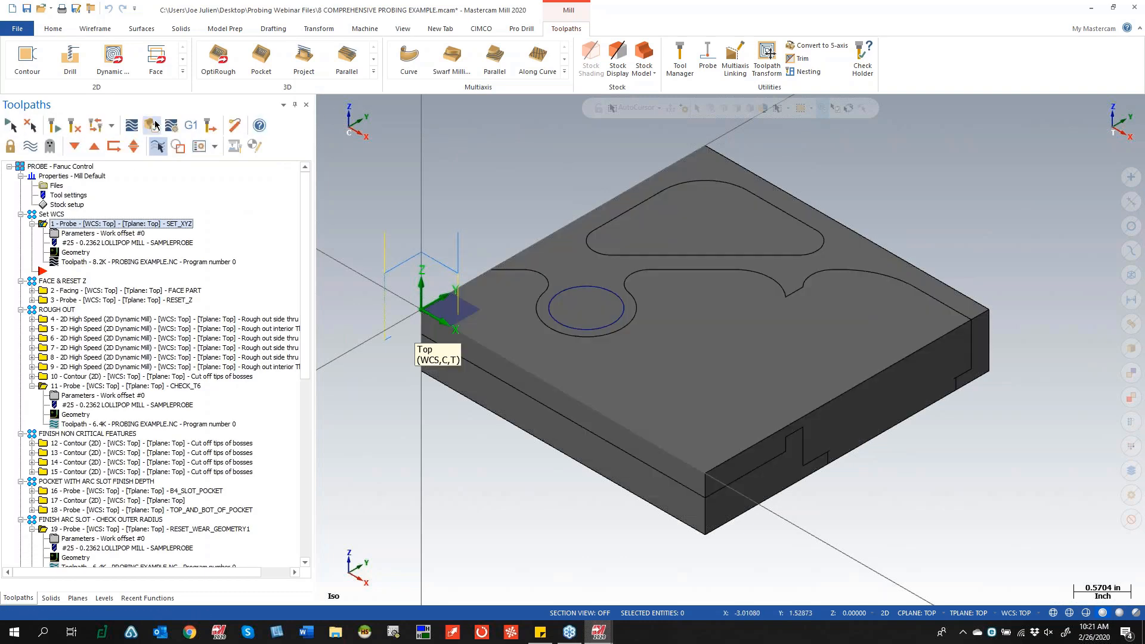
{"action": "left_click", "coordinate": [134, 125]}
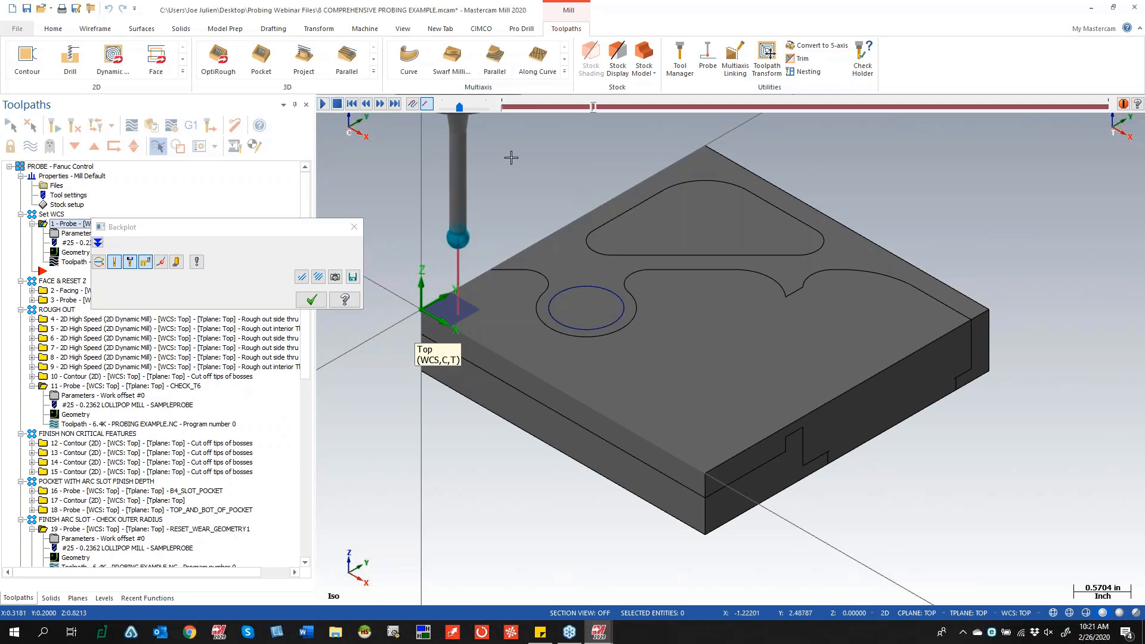
{"action": "key", "text": "Escape"}
- Set the position of corner to Position 1 for the SET_WCS measured 3D corner in the SET_XYZ probe operation
{"action": "left_click", "coordinate": [84, 233]}
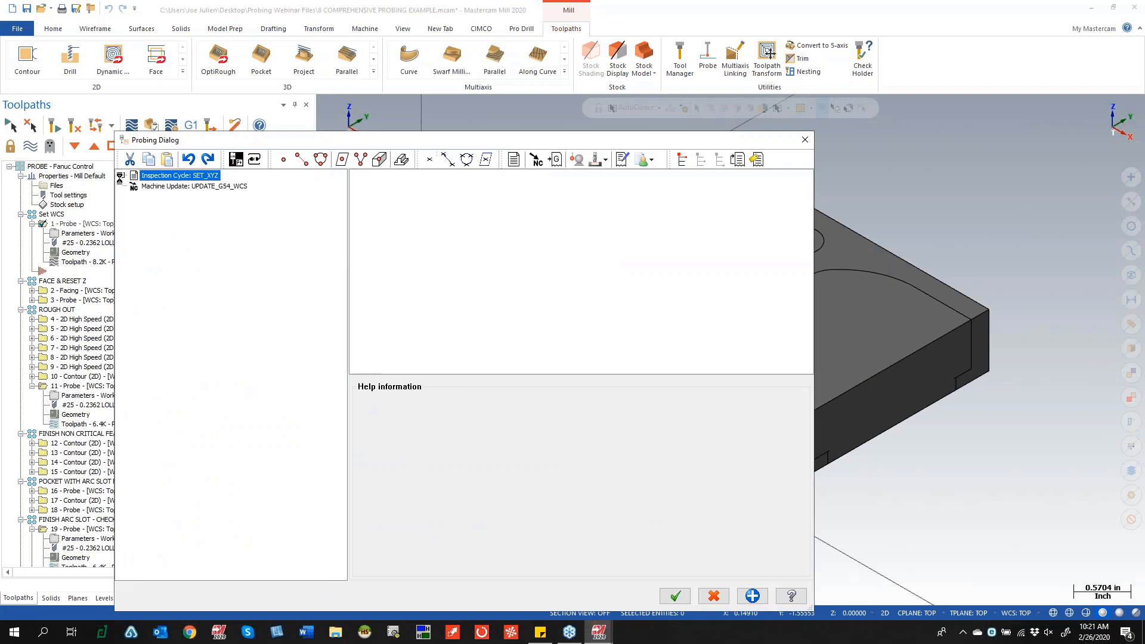
{"action": "left_click", "coordinate": [122, 176]}
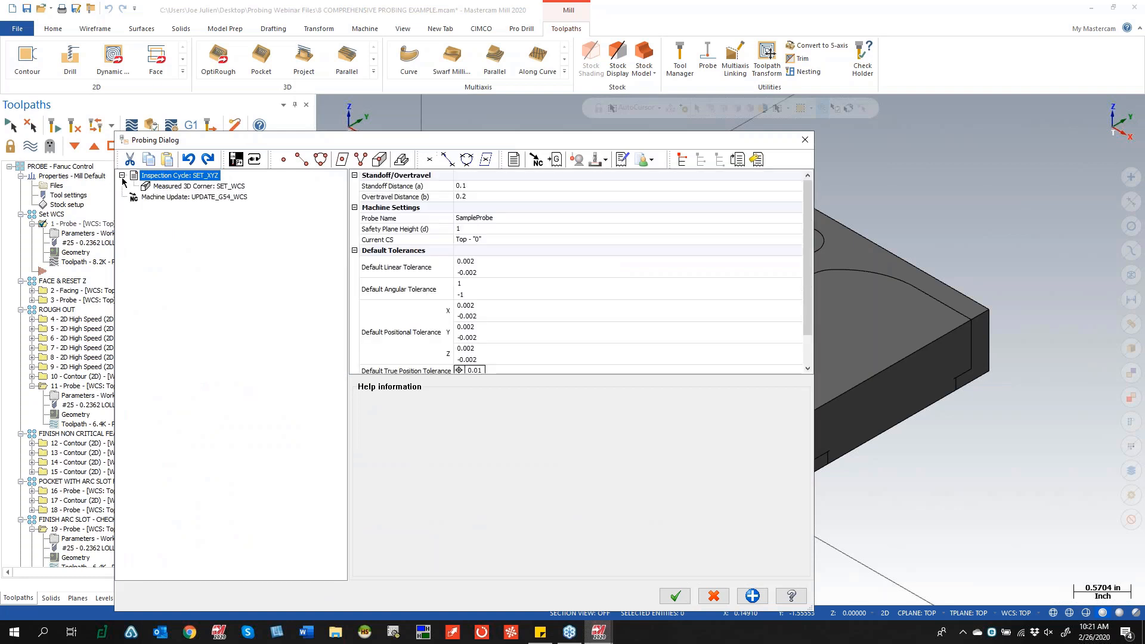
{"action": "left_click", "coordinate": [185, 187]}
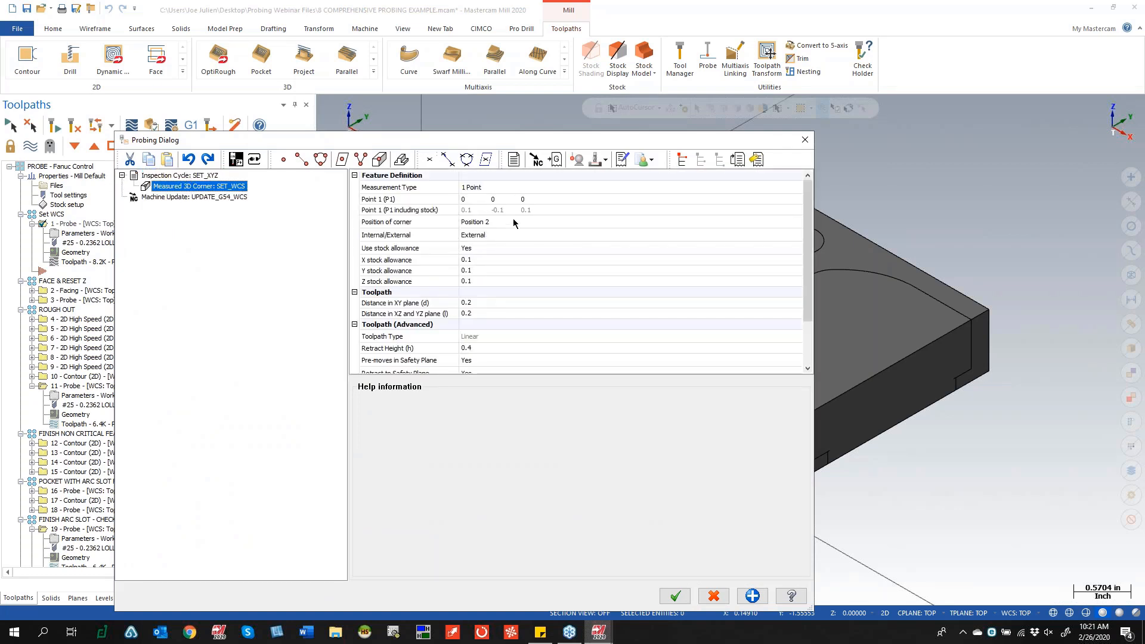
{"action": "left_click", "coordinate": [515, 223]}
{"action": "left_click", "coordinate": [507, 224]}
{"action": "left_click", "coordinate": [507, 225]}
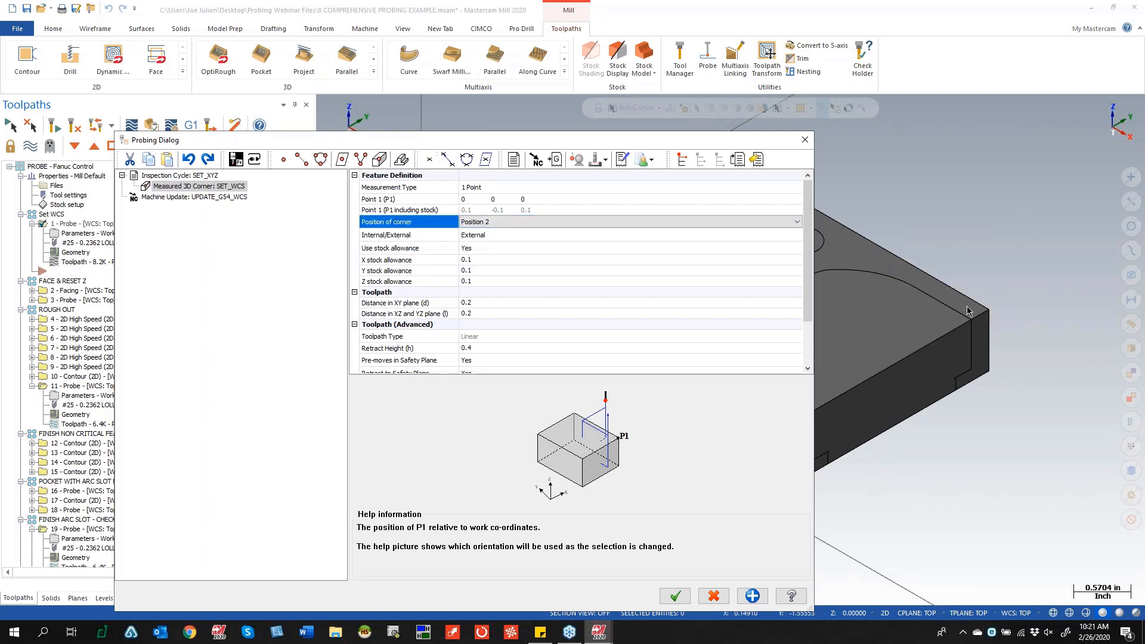
{"action": "left_click", "coordinate": [489, 226]}
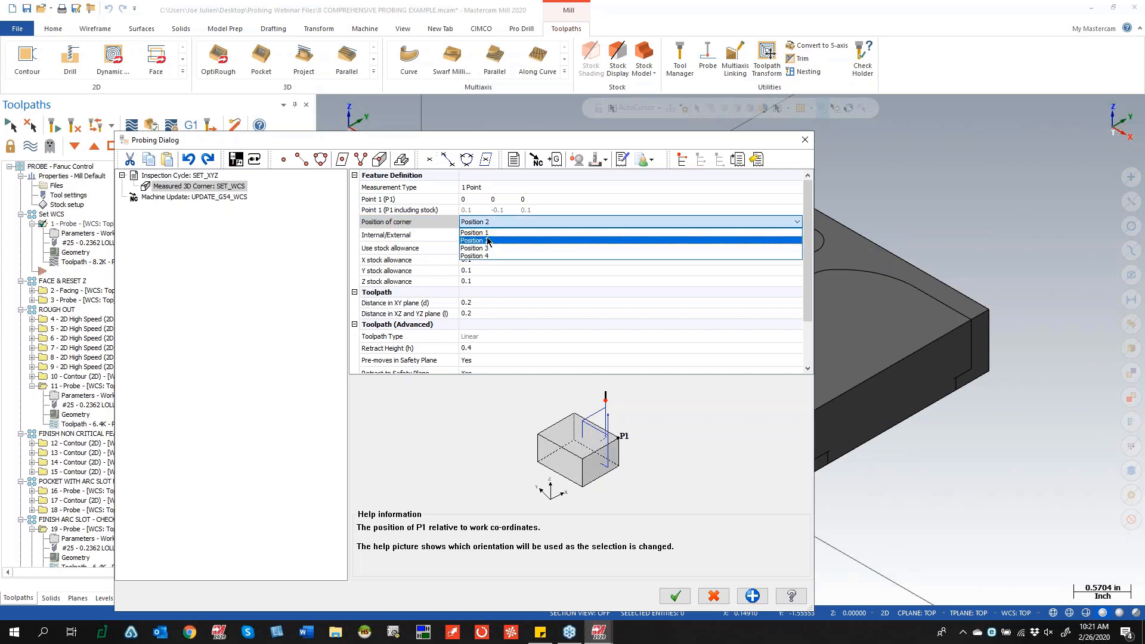
{"action": "left_click", "coordinate": [488, 232]}
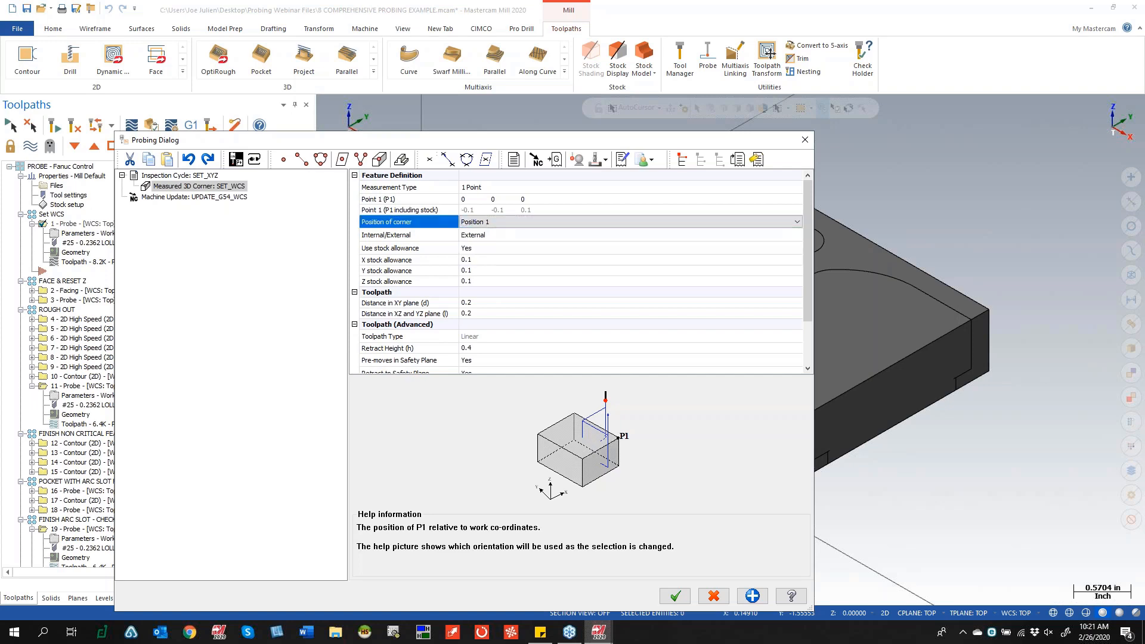
{"action": "left_click", "coordinate": [675, 596]}
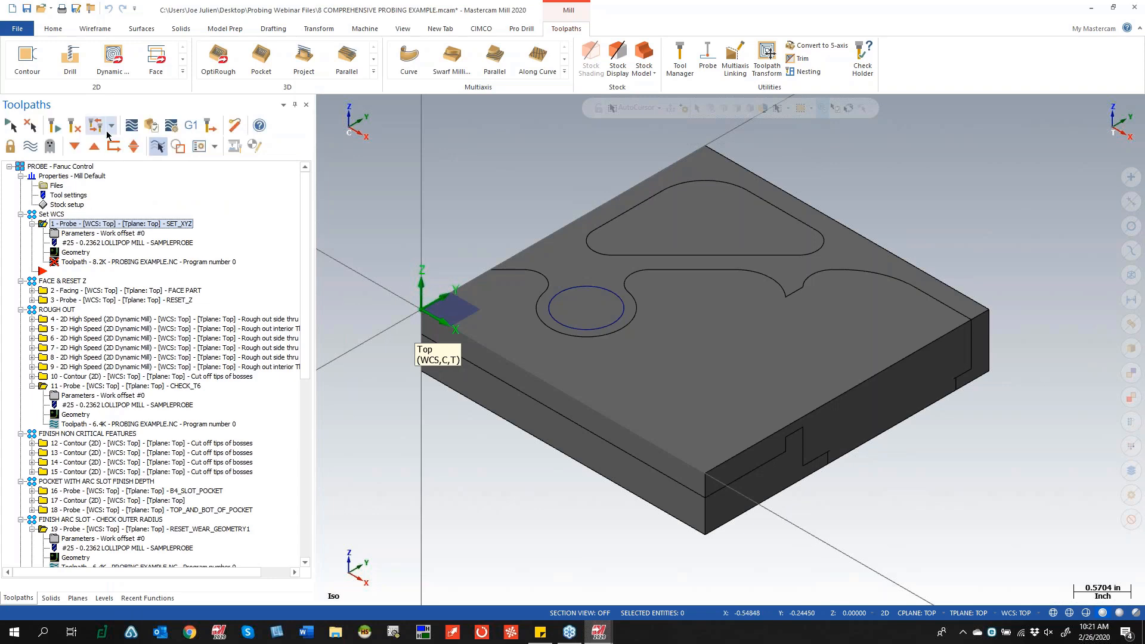
- Regenerate the SET_XYZ probe toolpath and play its backplot to check the probe's approach to the stock corner
{"action": "left_click", "coordinate": [60, 127]}
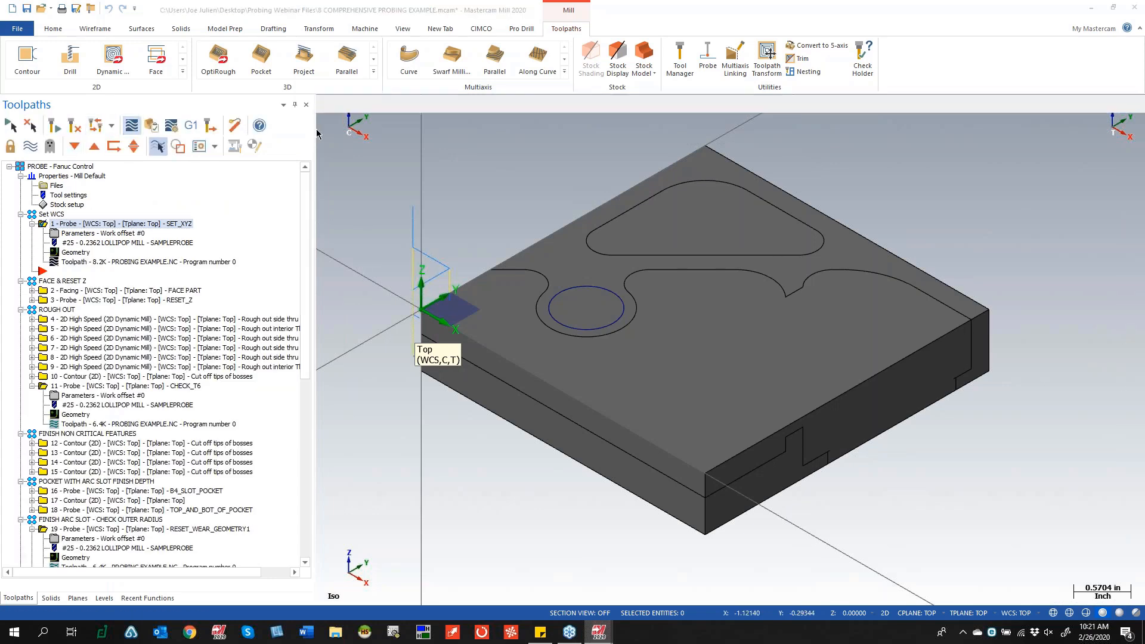
{"action": "key", "text": "alt+t"}
{"action": "left_click", "coordinate": [323, 104]}
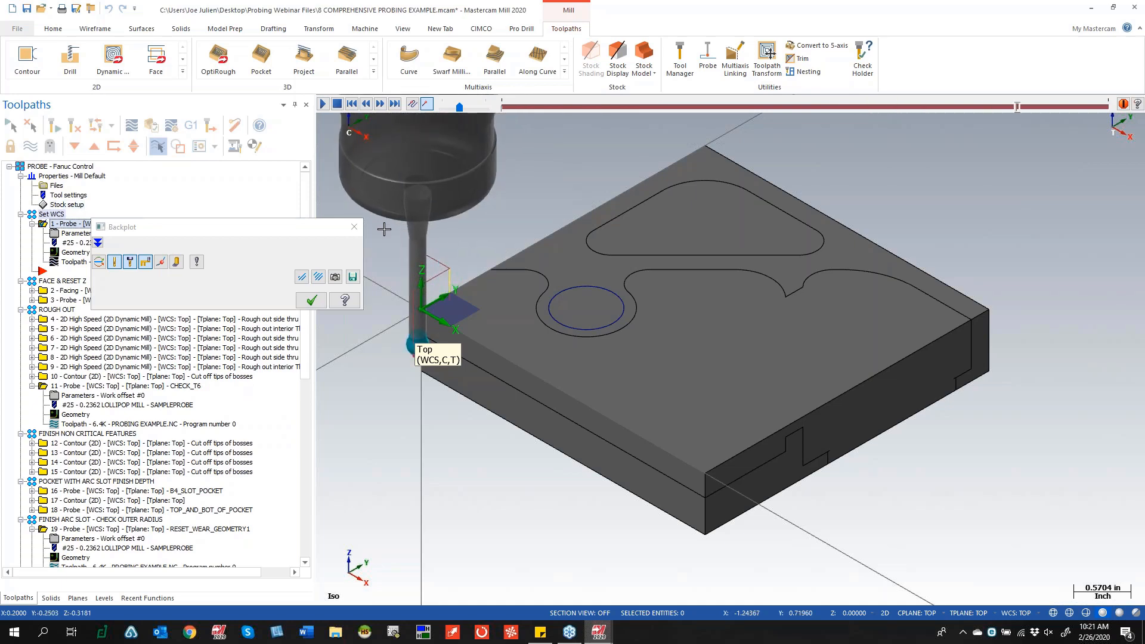
{"action": "left_click", "coordinate": [355, 227]}
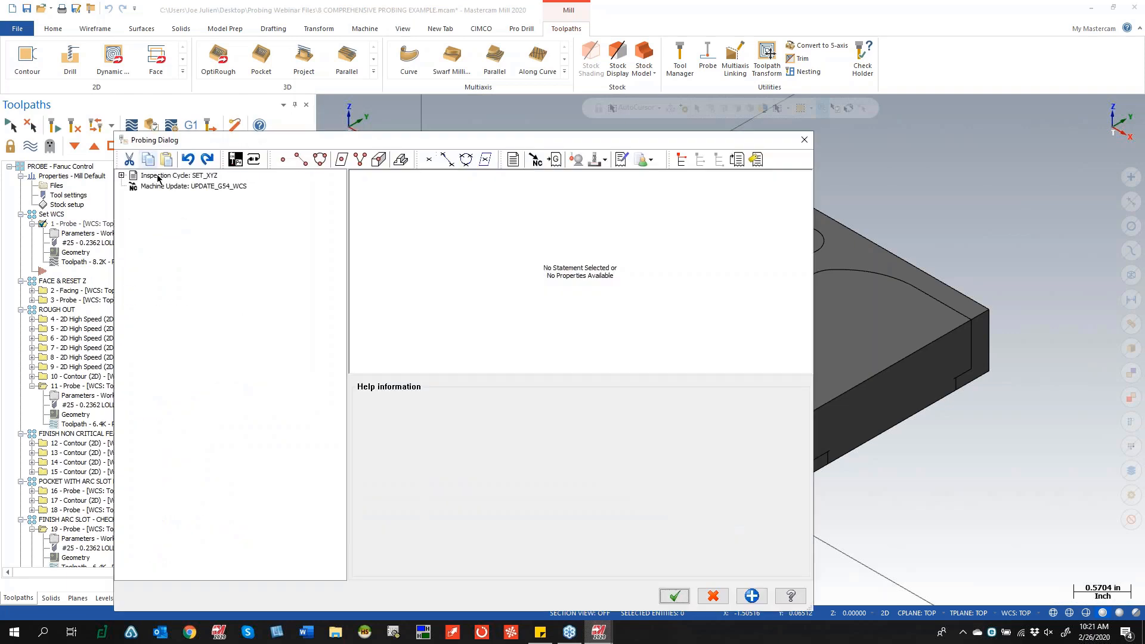
- Review the UPDATE_G54_WCS machine update settings in SET_XYZ and compare its reference feature with the SET_WCS measured corner
{"action": "left_click", "coordinate": [185, 186]}
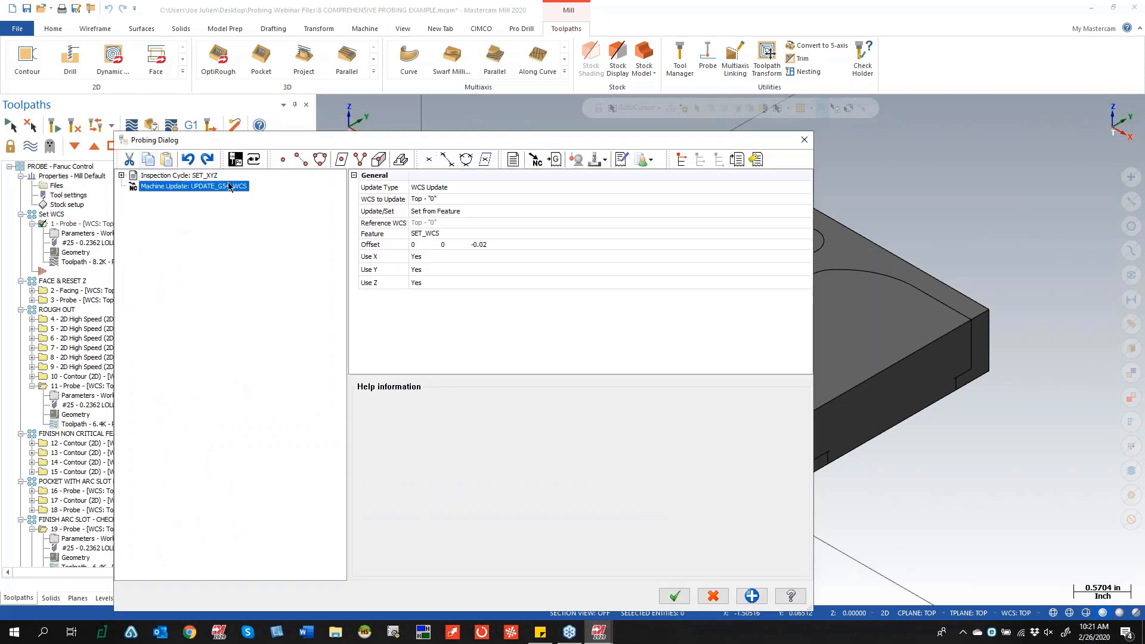
{"action": "left_click", "coordinate": [488, 188]}
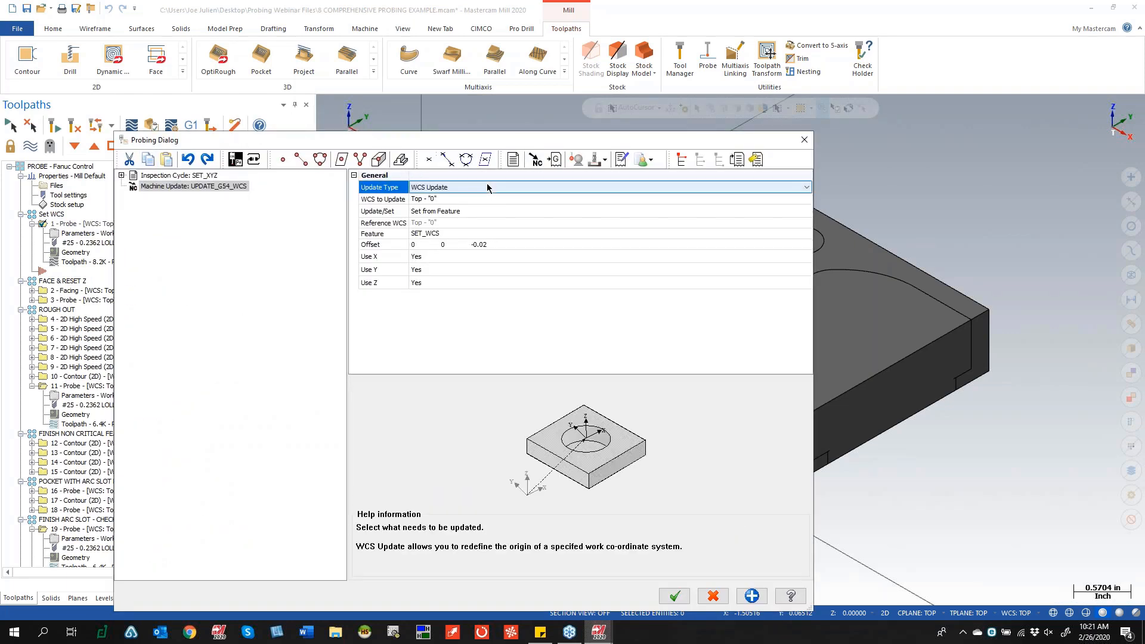
{"action": "left_click", "coordinate": [457, 213]}
{"action": "left_click", "coordinate": [449, 234]}
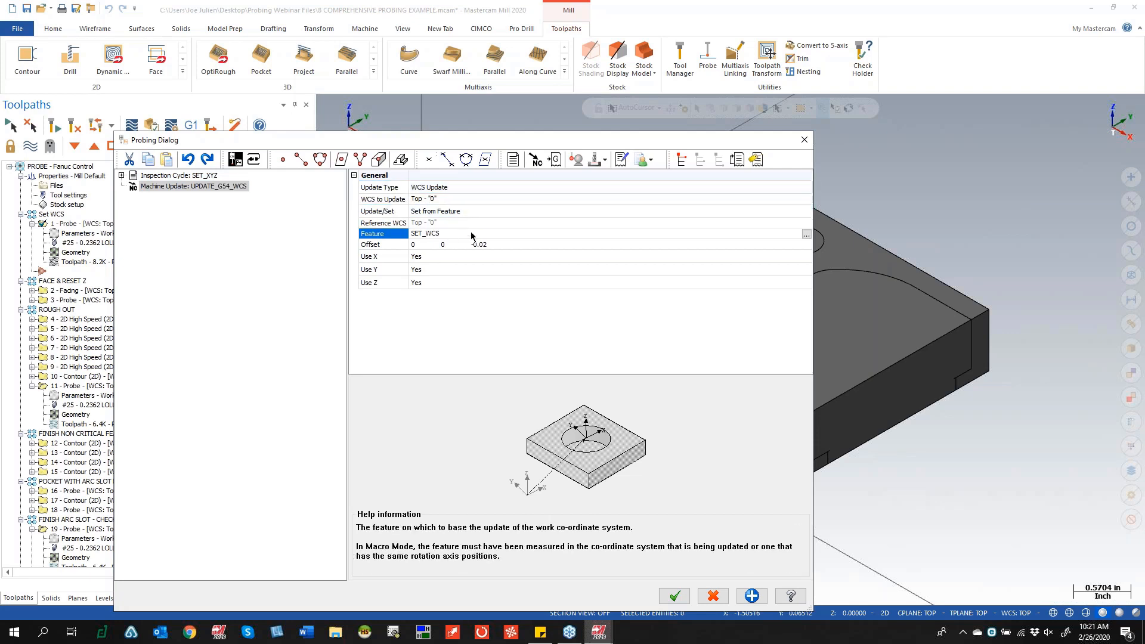
{"action": "left_click", "coordinate": [456, 212]}
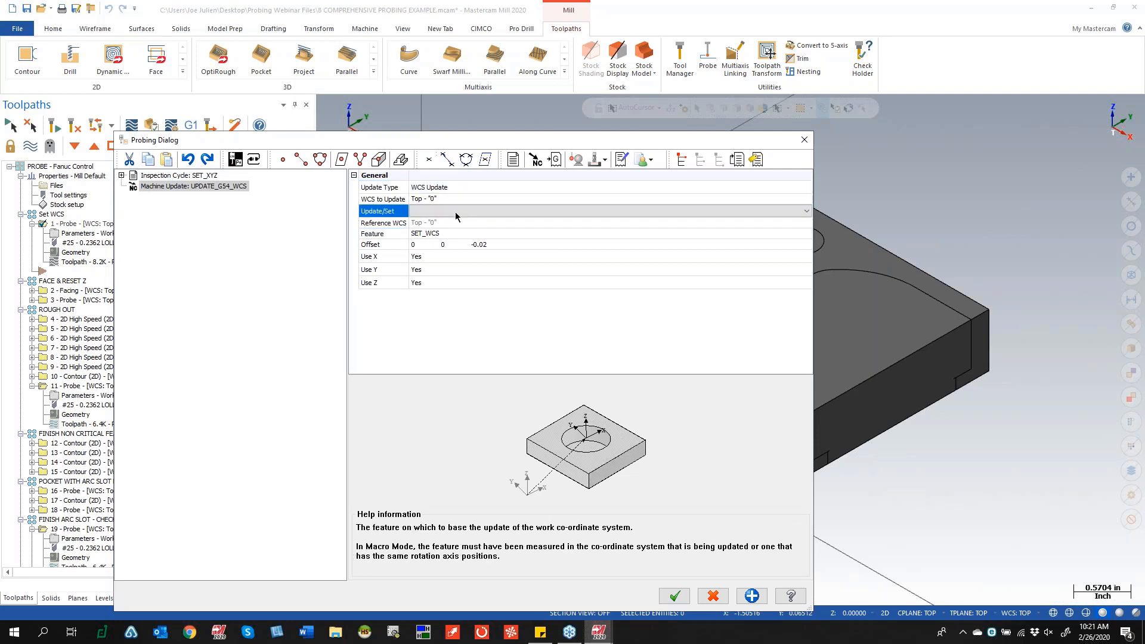
{"action": "left_click", "coordinate": [502, 231]}
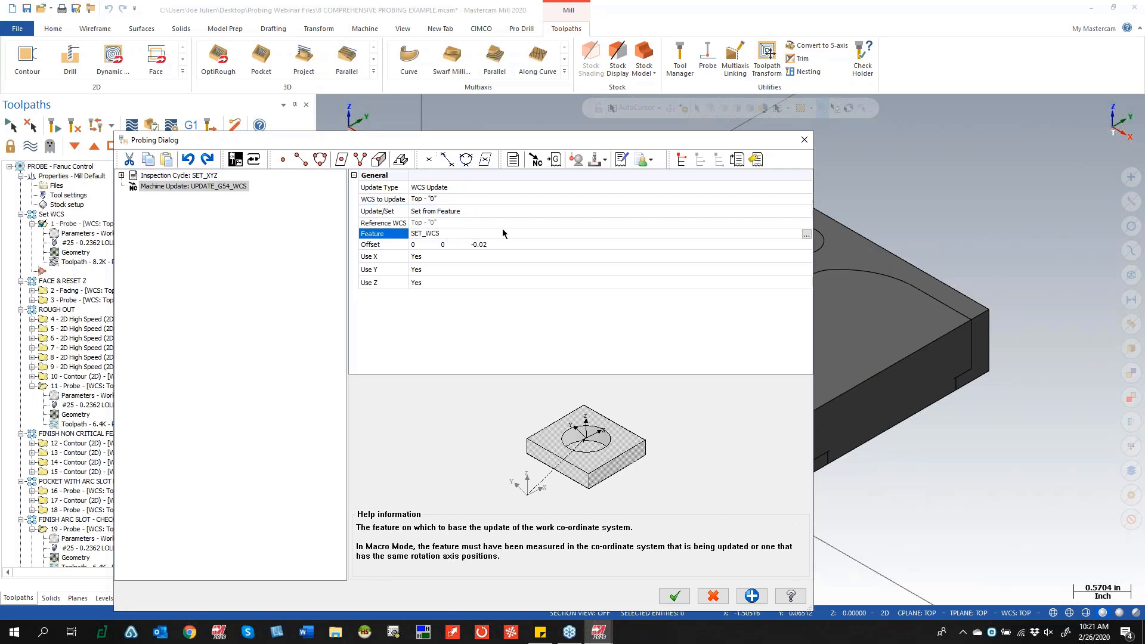
{"action": "left_click", "coordinate": [121, 176]}
{"action": "left_click", "coordinate": [199, 186]}
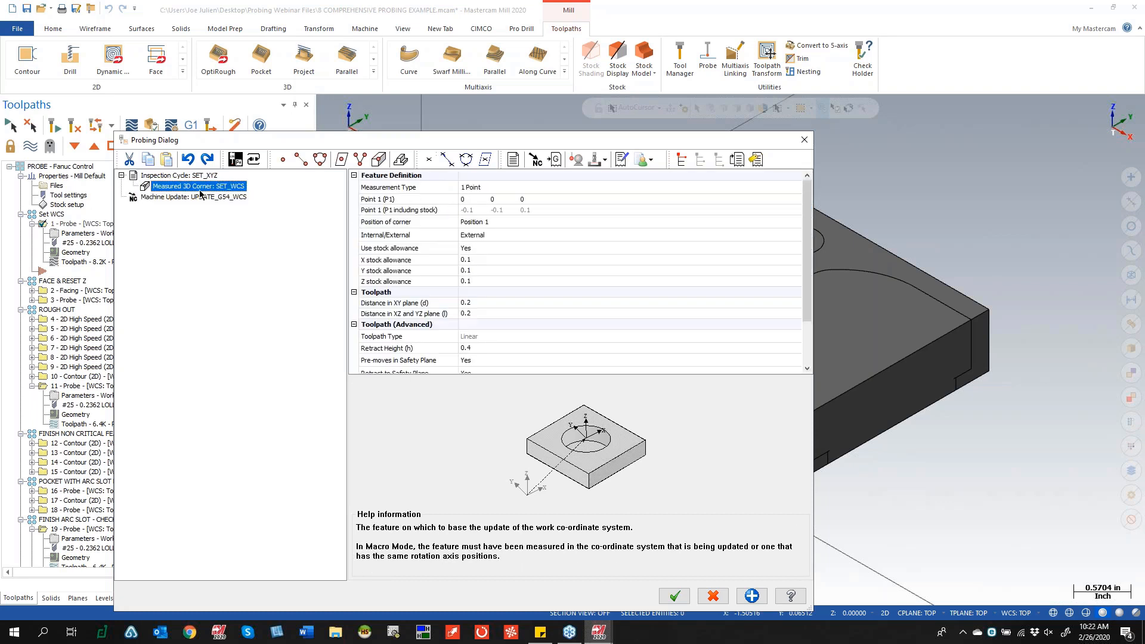
{"action": "left_click", "coordinate": [191, 199]}
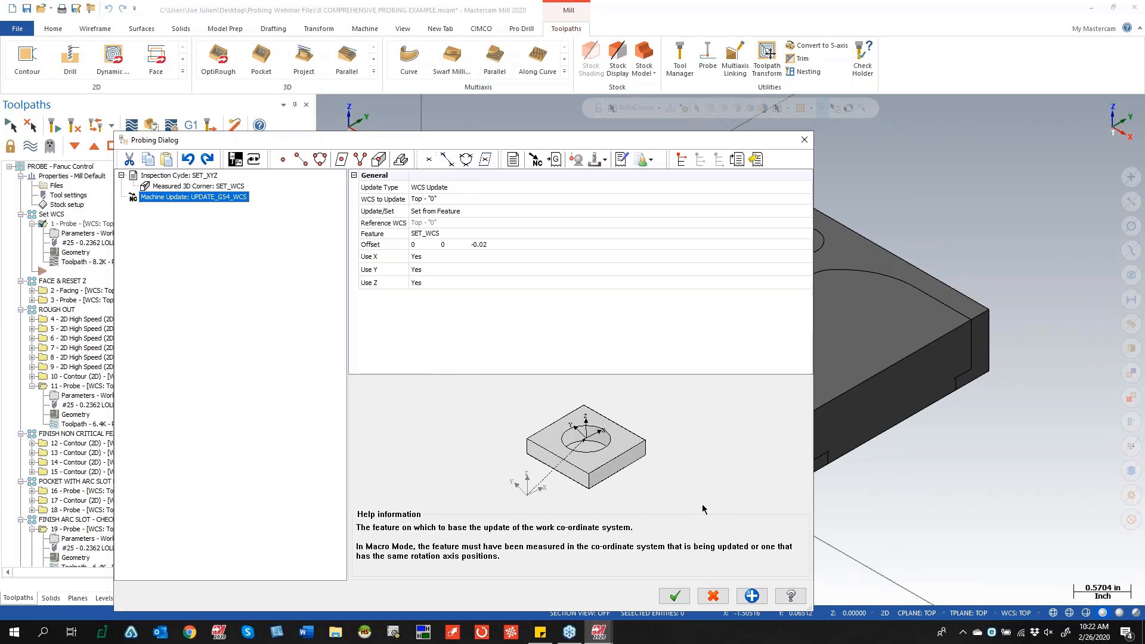
{"action": "left_click", "coordinate": [676, 596]}
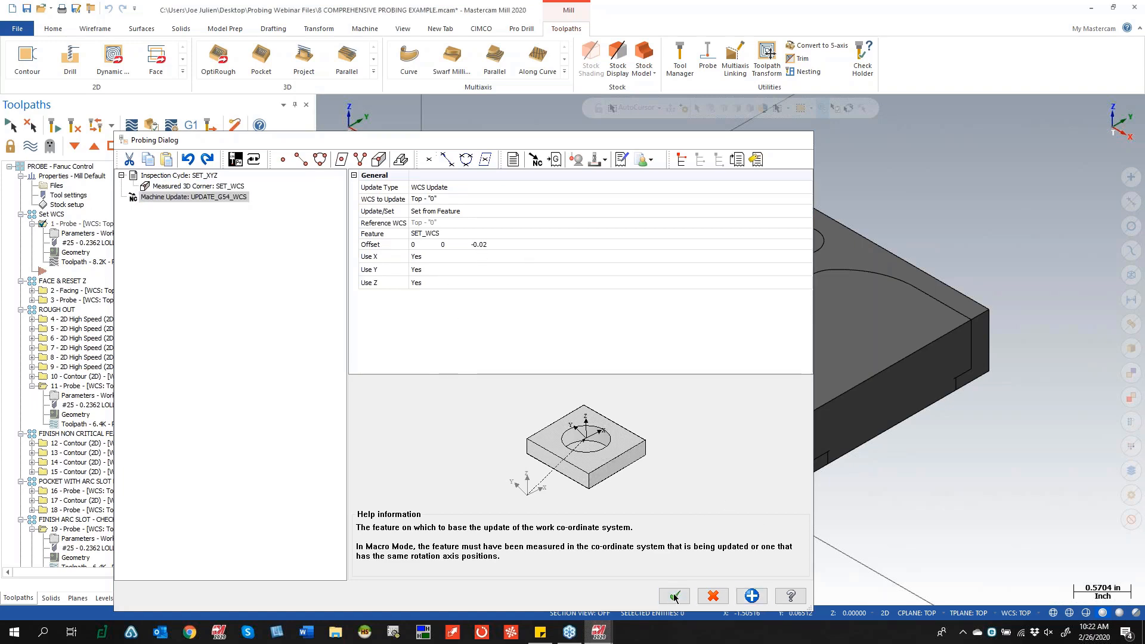
- Hide the Stock level to reveal the solid model, and display the FACE PART facing toolpath
{"action": "scroll", "coordinate": [624, 182], "scroll_direction": "down", "scroll_amount": 2}
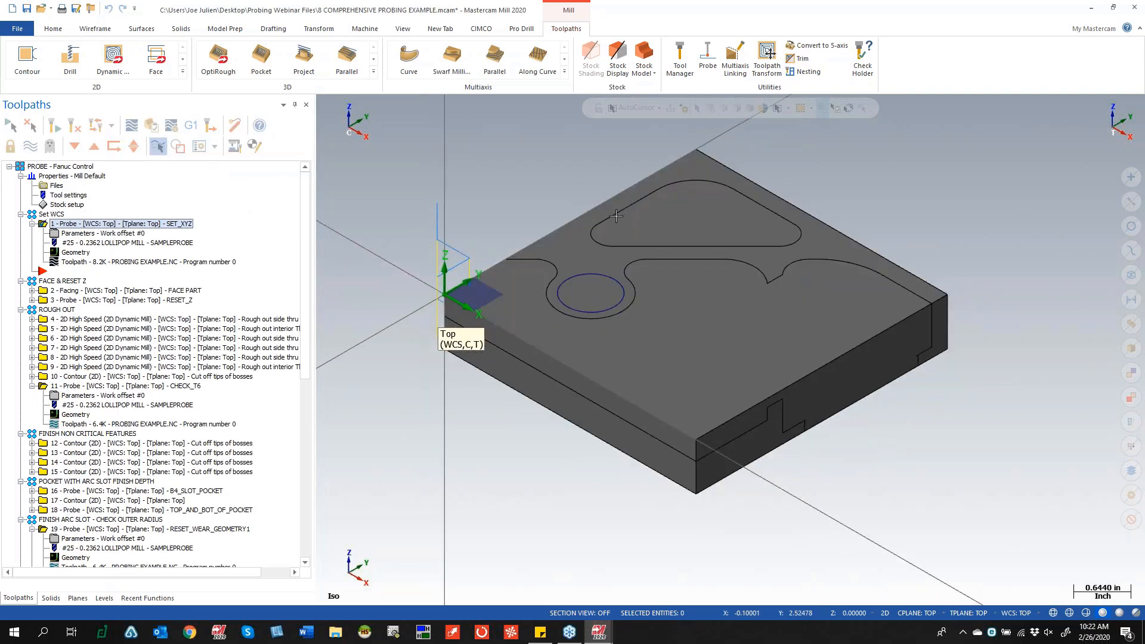
{"action": "left_click", "coordinate": [103, 598]}
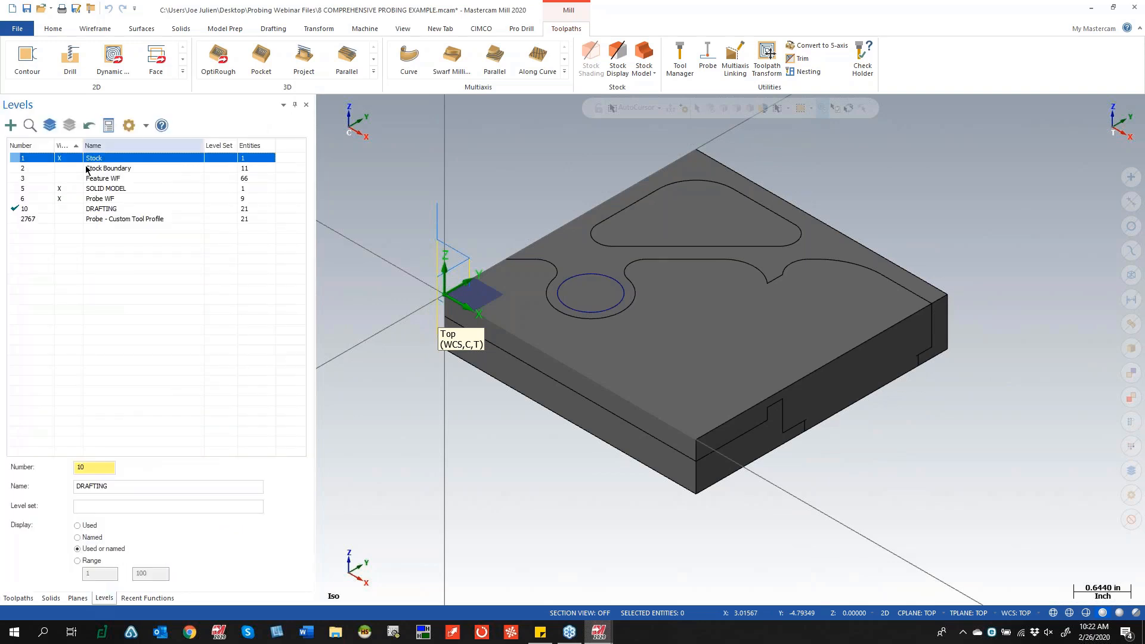
{"action": "left_click", "coordinate": [18, 599]}
{"action": "left_click", "coordinate": [83, 291]}
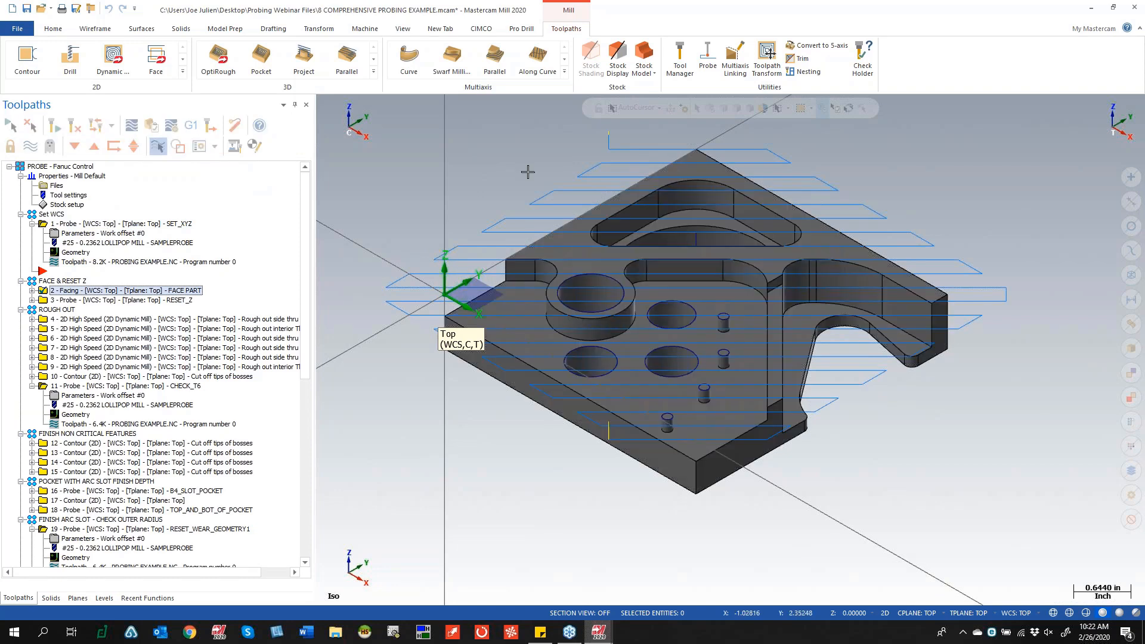
- Examine the Update_Z_AFTER_FACE machine update settings in the RESET_Z probe operation, then close the probing settings
{"action": "left_click", "coordinate": [94, 300]}
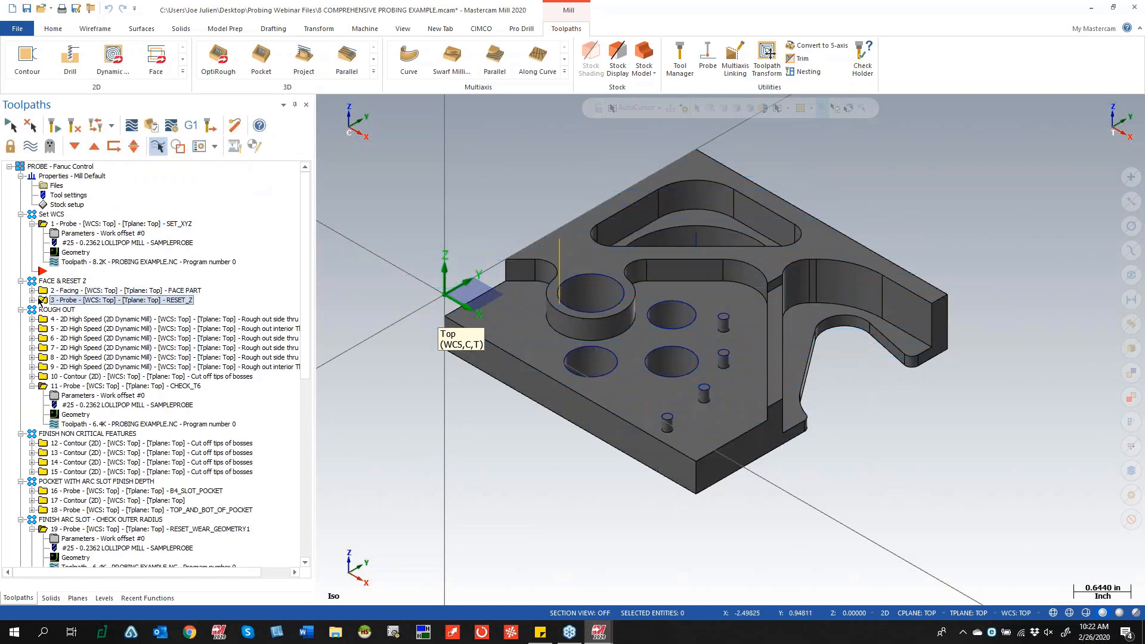
{"action": "left_click", "coordinate": [33, 300]}
{"action": "left_click", "coordinate": [71, 309]}
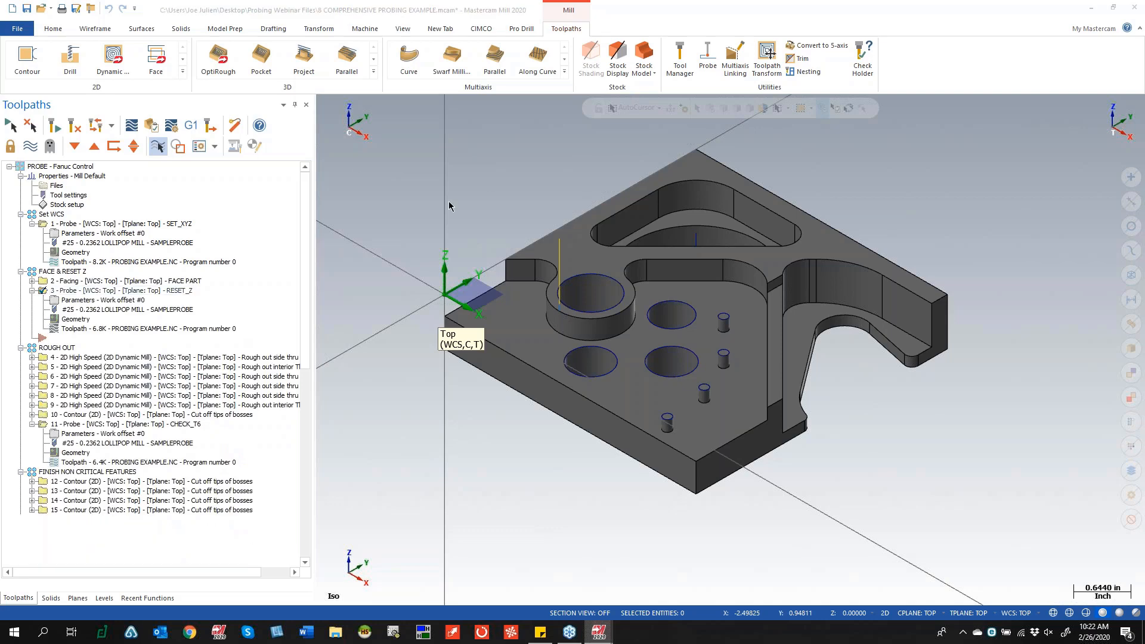
{"action": "left_click", "coordinate": [206, 186]}
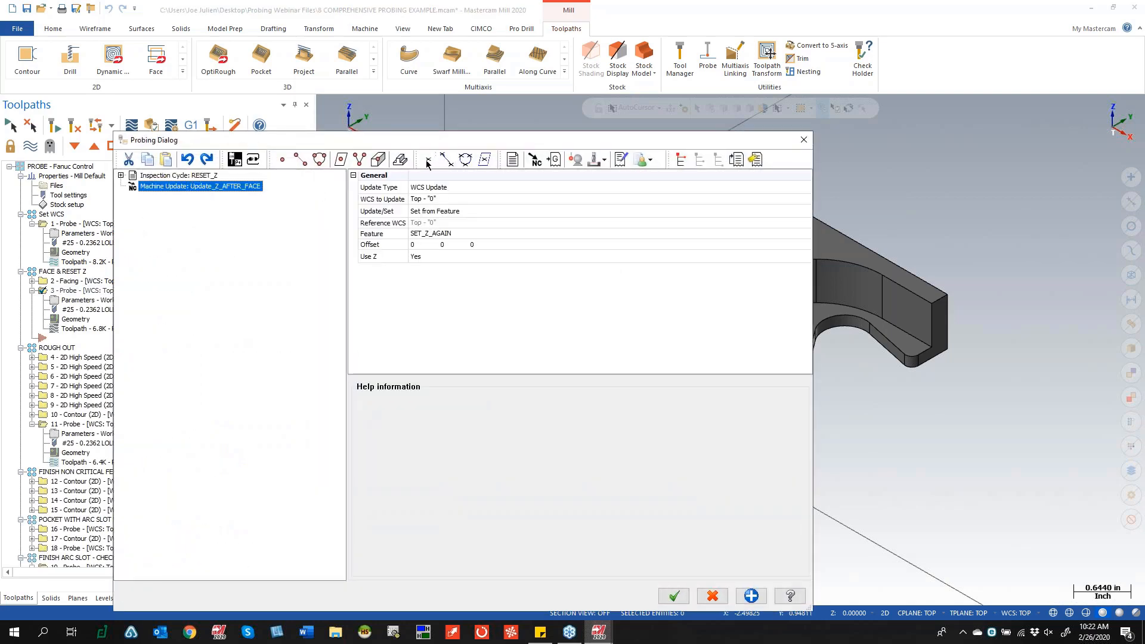
{"action": "left_click", "coordinate": [804, 139]}
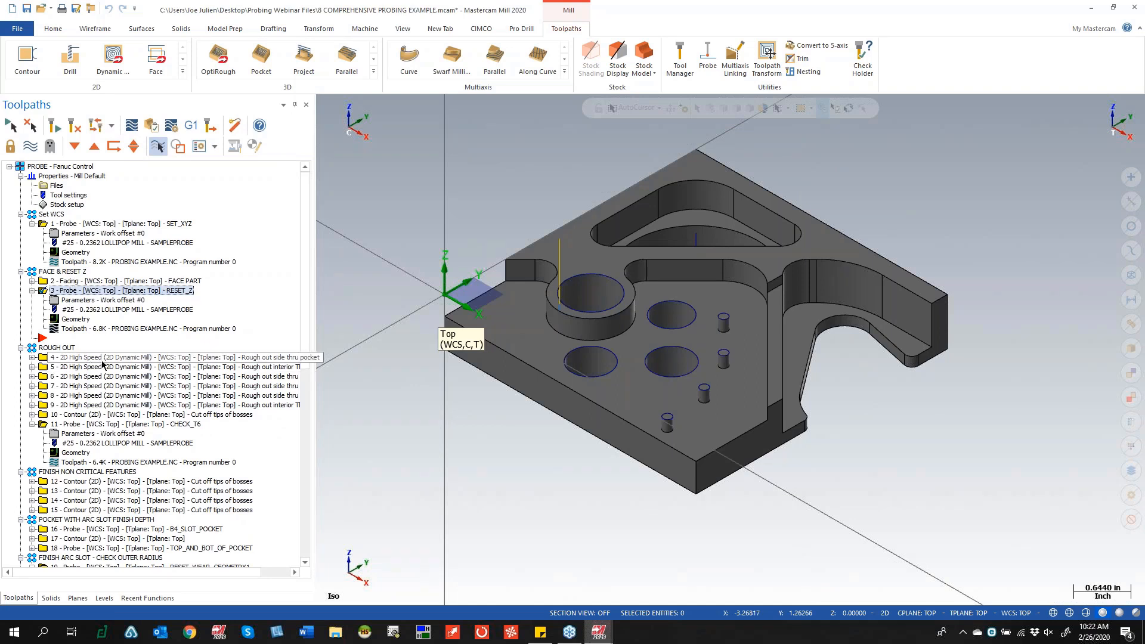
- Look through the ROUGH OUT group, from the side-through-pocket dynamic mill toolpath to the contour that cuts off the boss tips
{"action": "left_click", "coordinate": [88, 425]}
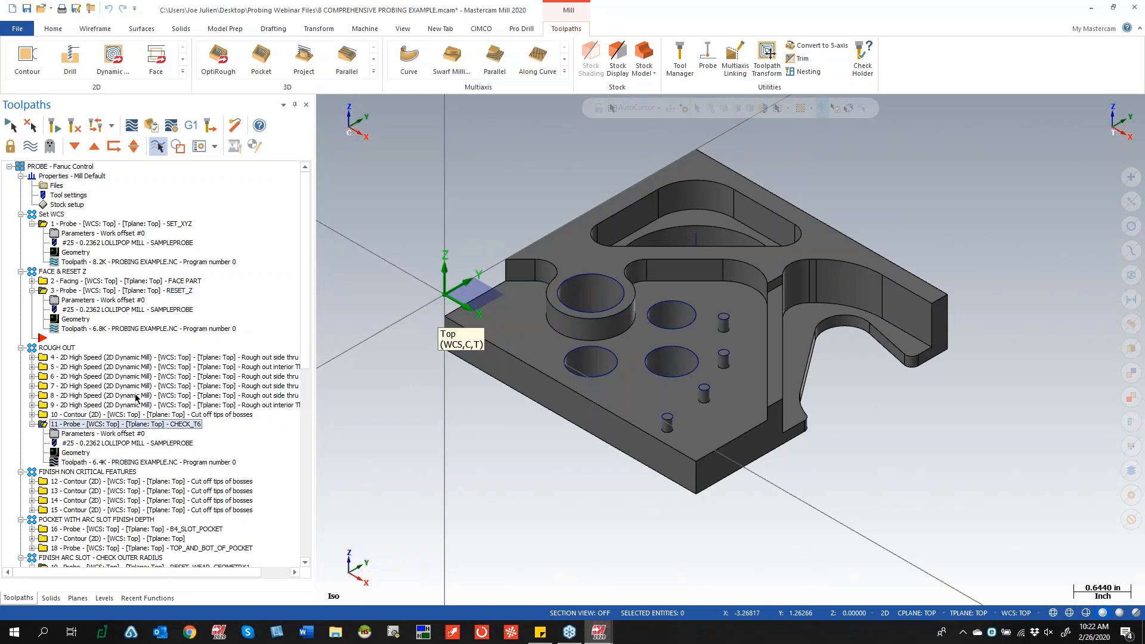
{"action": "left_click", "coordinate": [89, 357]}
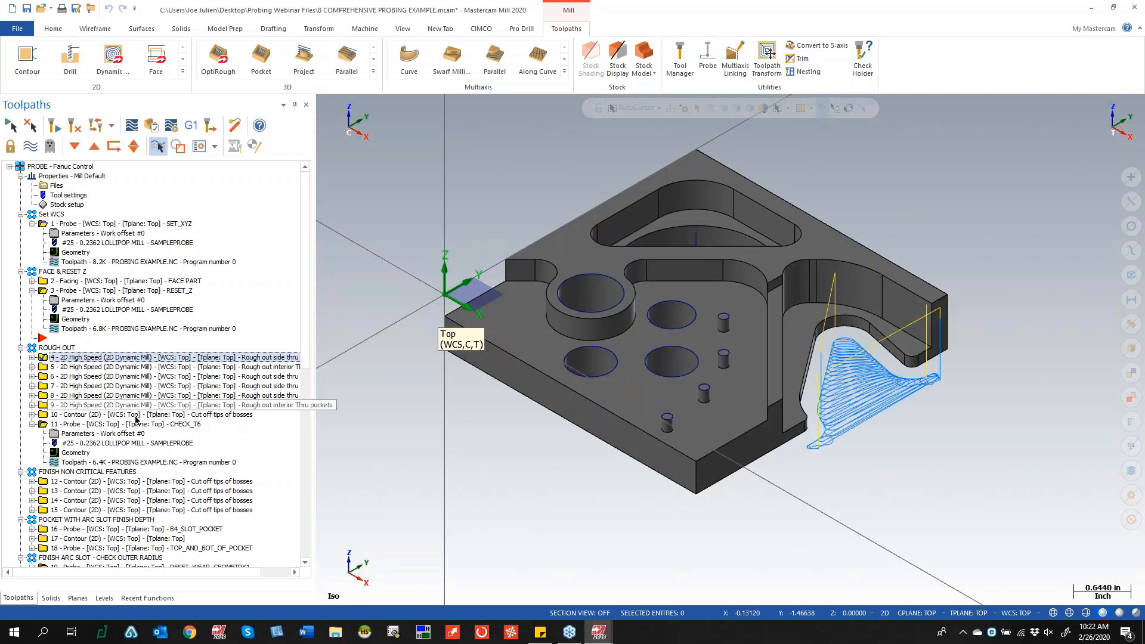
{"action": "left_click", "coordinate": [80, 416], "text": "shift"}
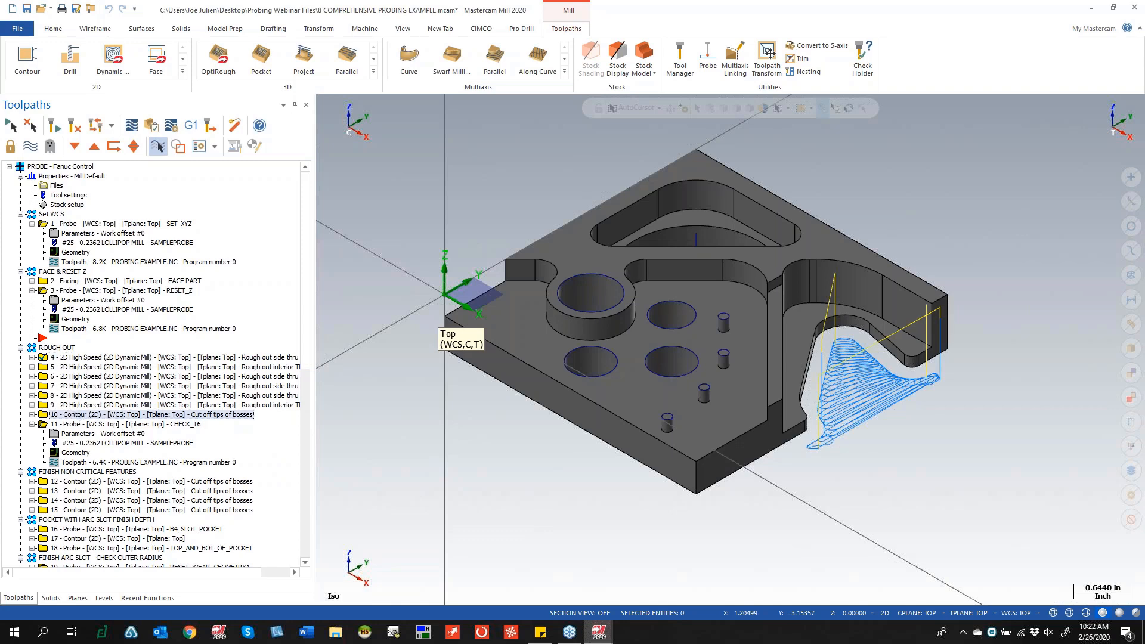
- Examine the CHECK_T6 toolsetting parameters of the probe operation at the end of the ROUGH OUT group
{"action": "left_click", "coordinate": [75, 436]}
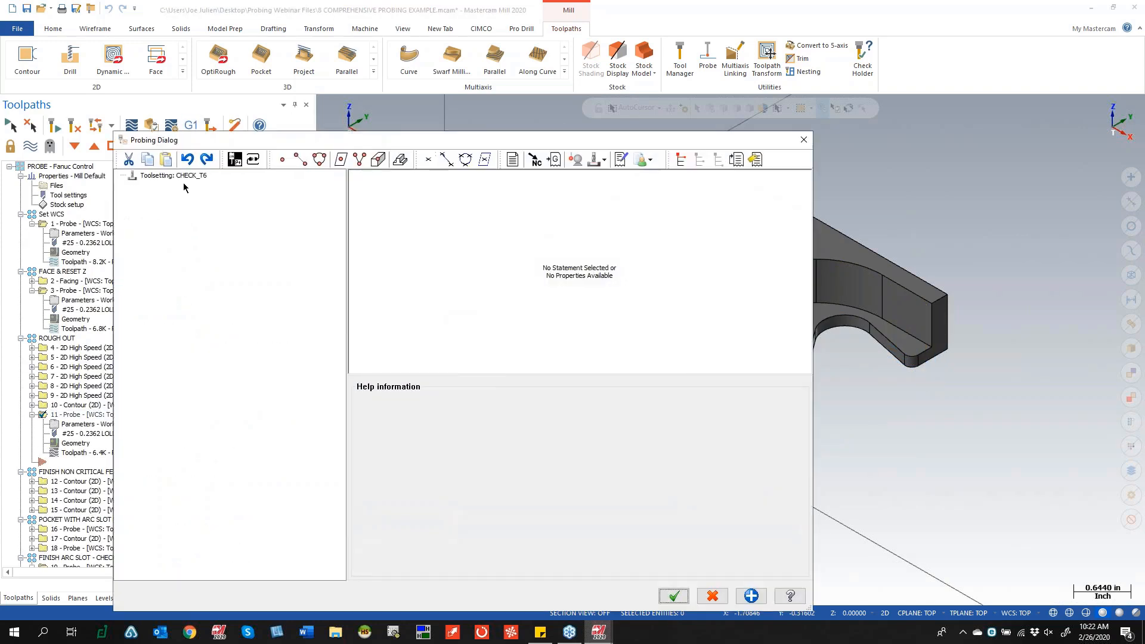
{"action": "left_click", "coordinate": [179, 176]}
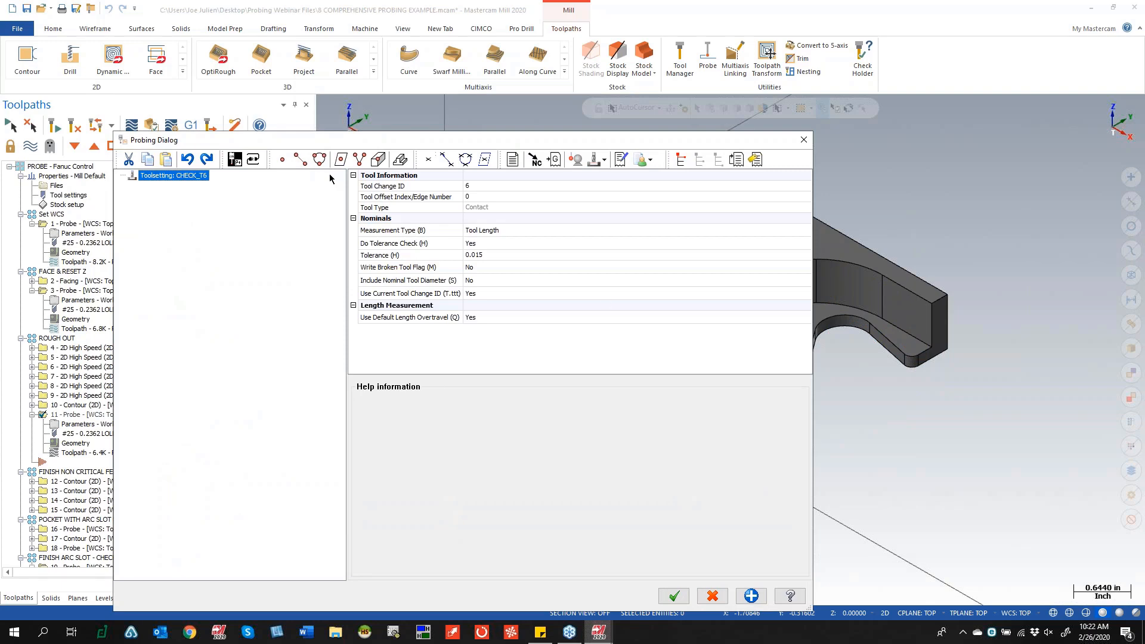
{"action": "left_click", "coordinate": [805, 141]}
{"action": "left_click", "coordinate": [68, 424]}
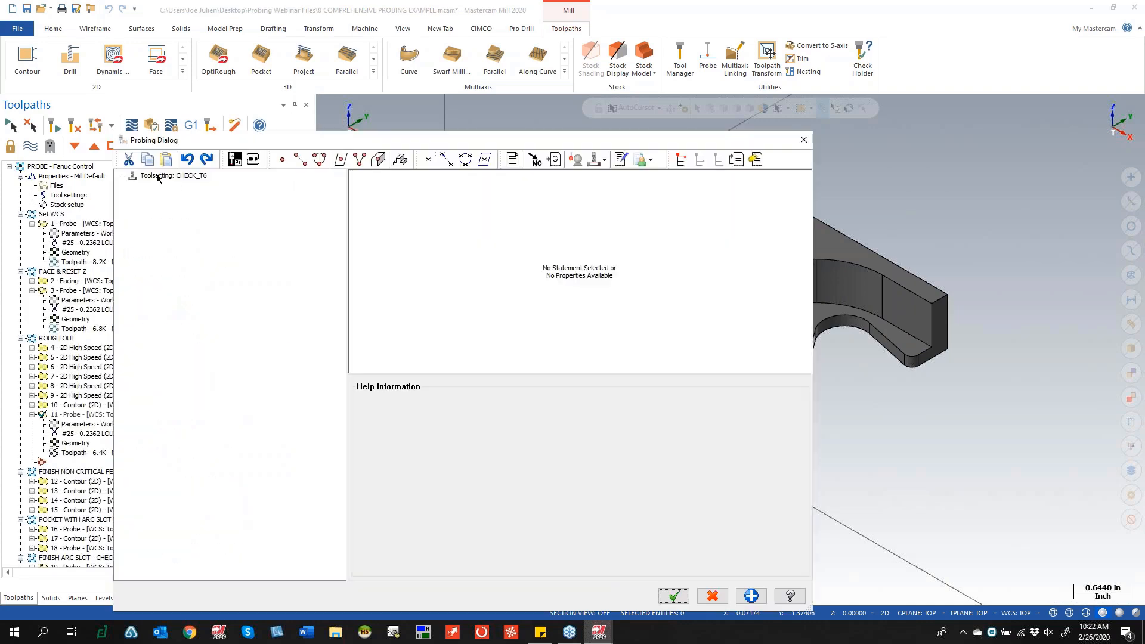
{"action": "left_click", "coordinate": [159, 176]}
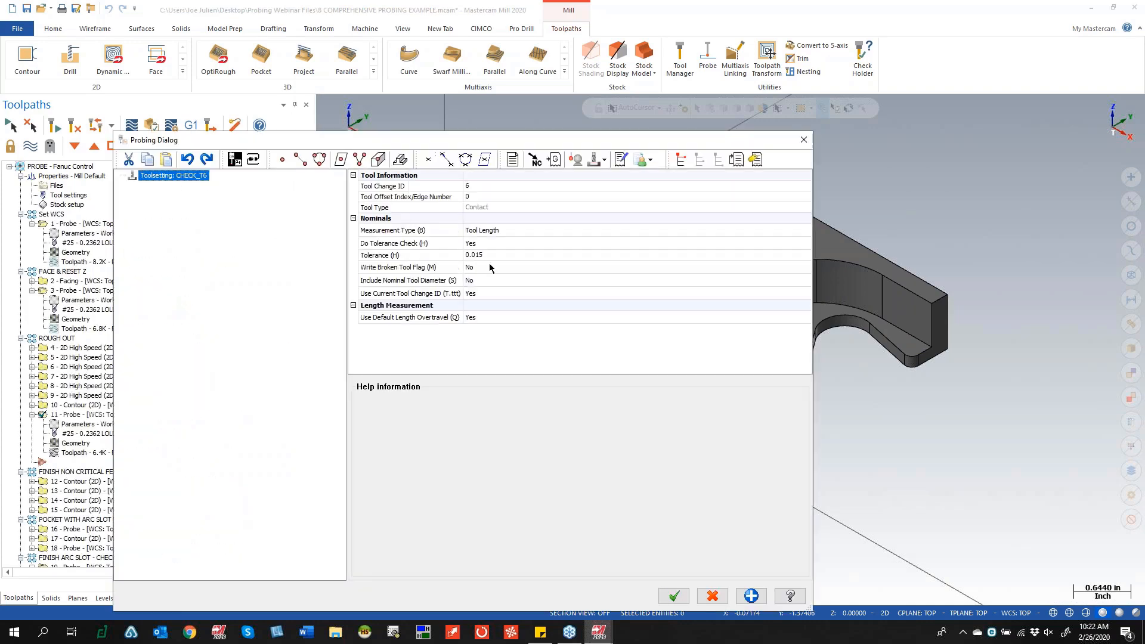
- Examine the length tolerance setting of the CHECK_T6 toolsetting cycle, then close the probing settings
{"action": "left_click", "coordinate": [500, 255]}
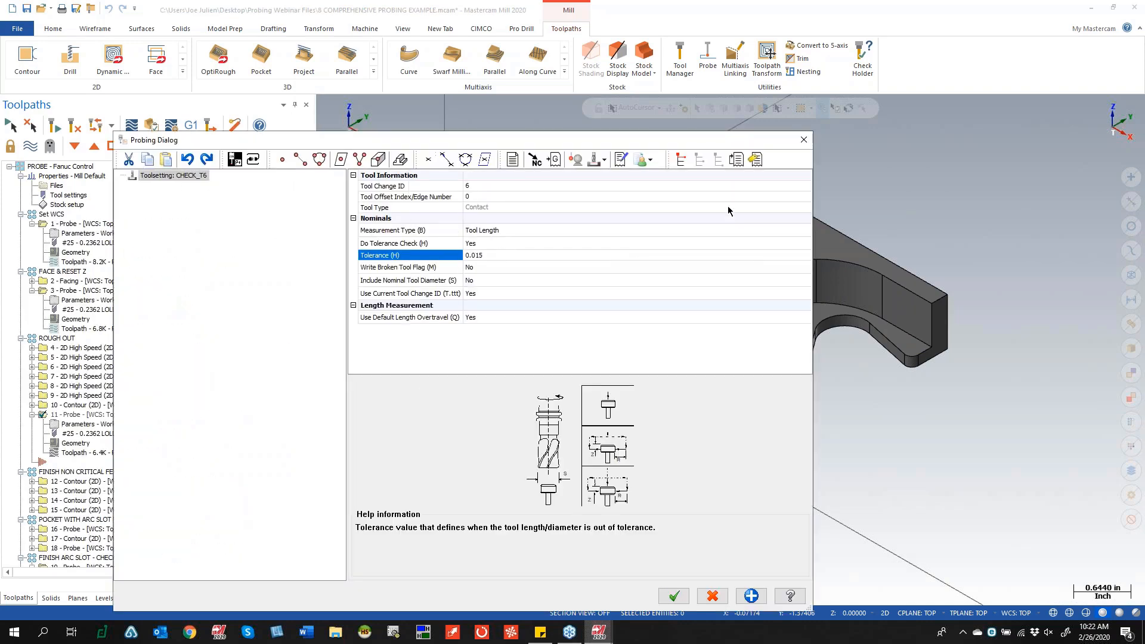
{"action": "left_click", "coordinate": [804, 140]}
- Open the G-code block of the RESET_WEAR_GEOMETRY1 probe operation in the FINISH ARC SLOT group
{"action": "scroll", "coordinate": [157, 421], "scroll_direction": "down", "scroll_amount": 9}
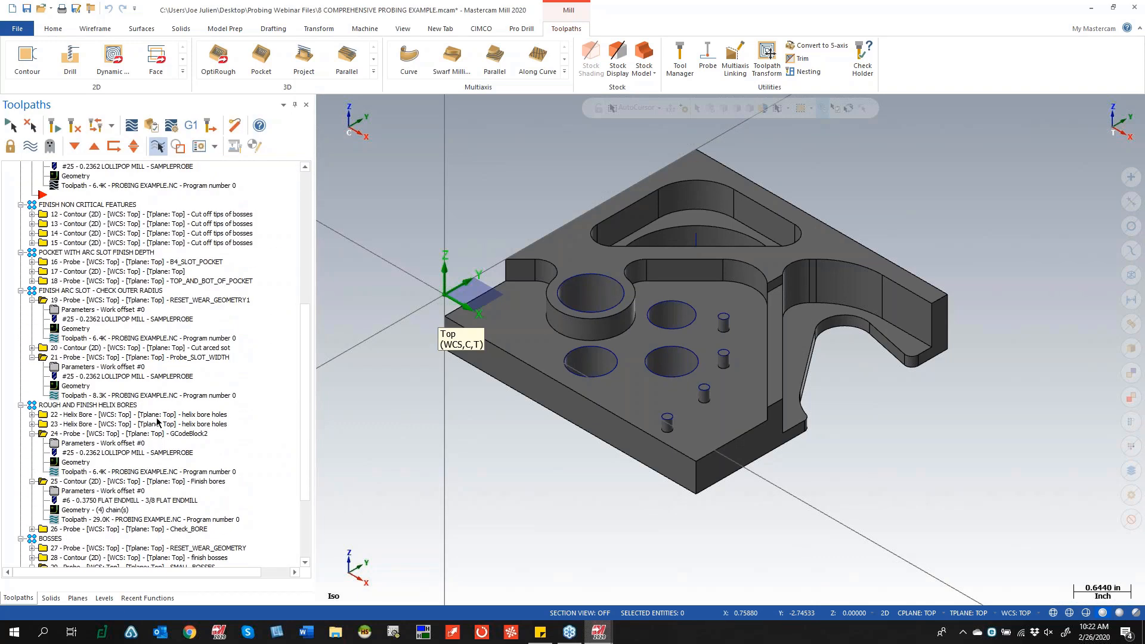
{"action": "scroll", "coordinate": [172, 417], "scroll_direction": "down", "scroll_amount": 4}
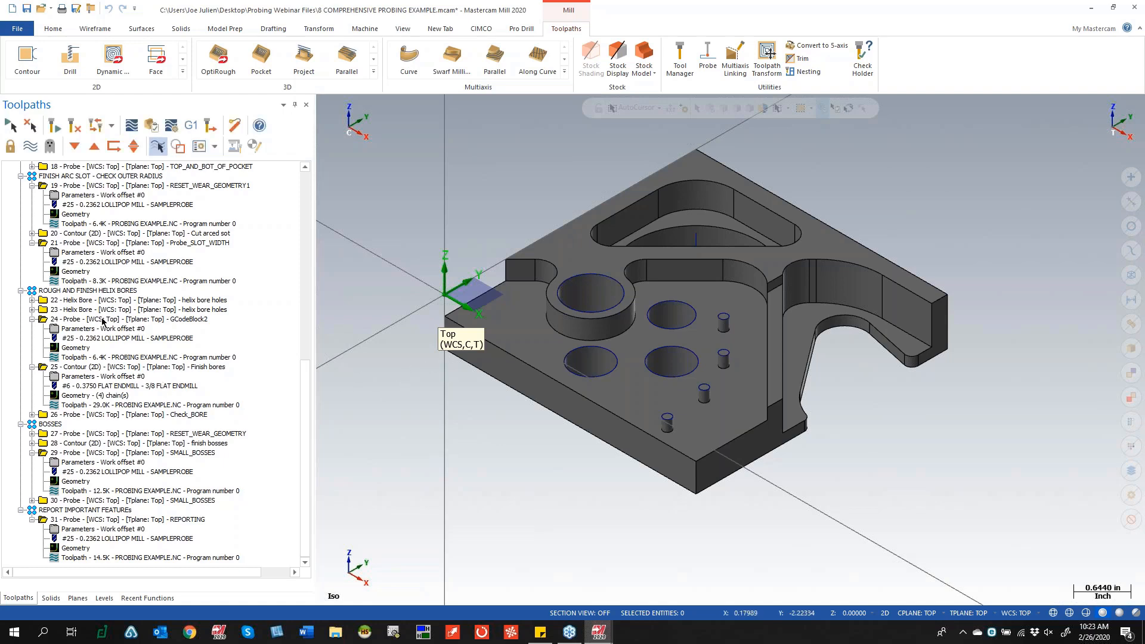
{"action": "scroll", "coordinate": [103, 322], "scroll_direction": "up", "scroll_amount": 5}
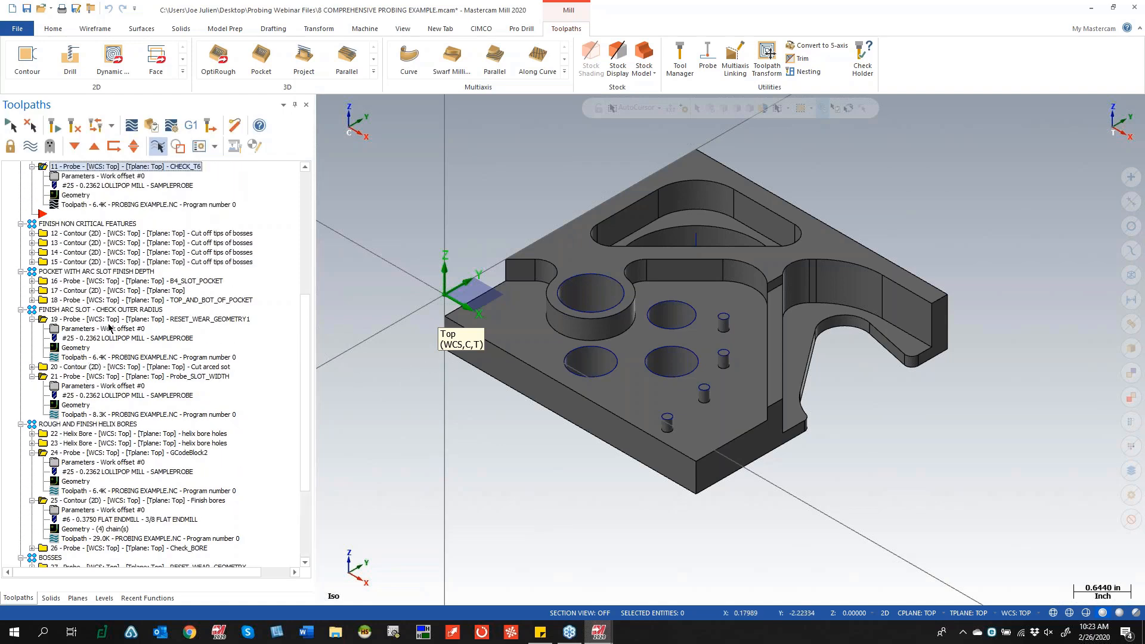
{"action": "left_click", "coordinate": [109, 327]}
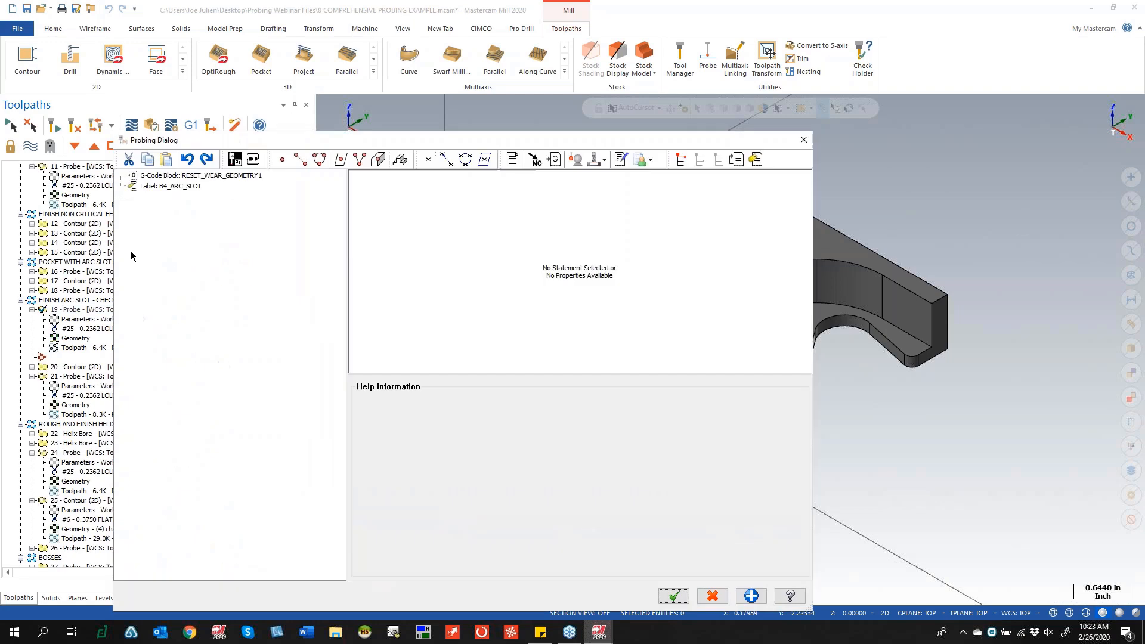
{"action": "left_click", "coordinate": [188, 178]}
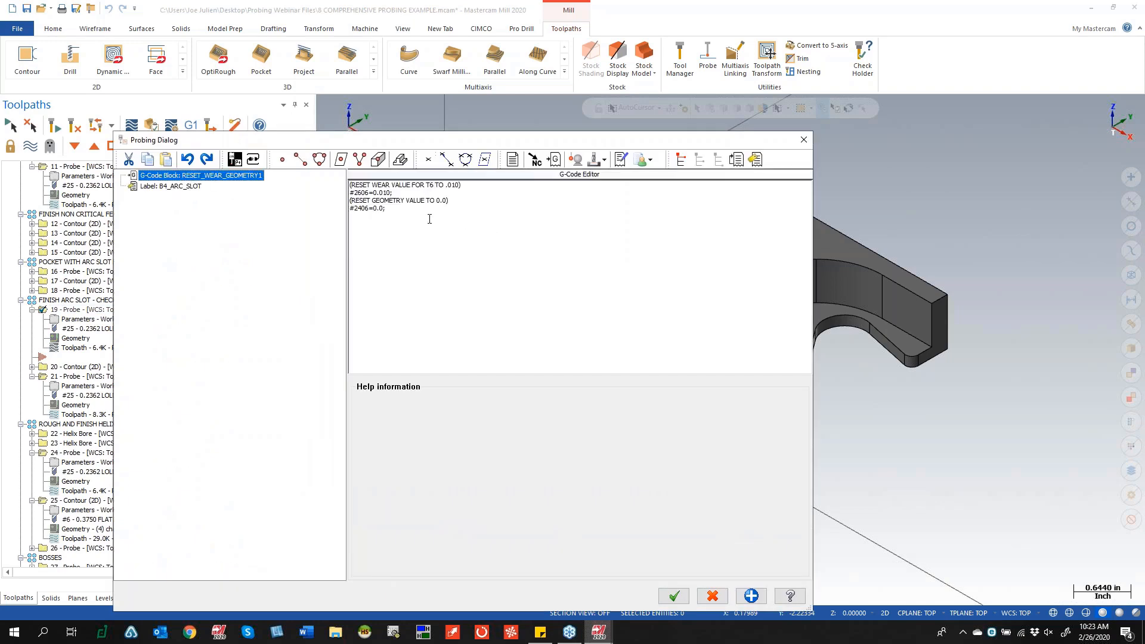
- Examine the T6 wear and geometry reset lines and the B4_ARC_SLOT label, then close the probing settings
{"action": "left_click", "coordinate": [376, 216]}
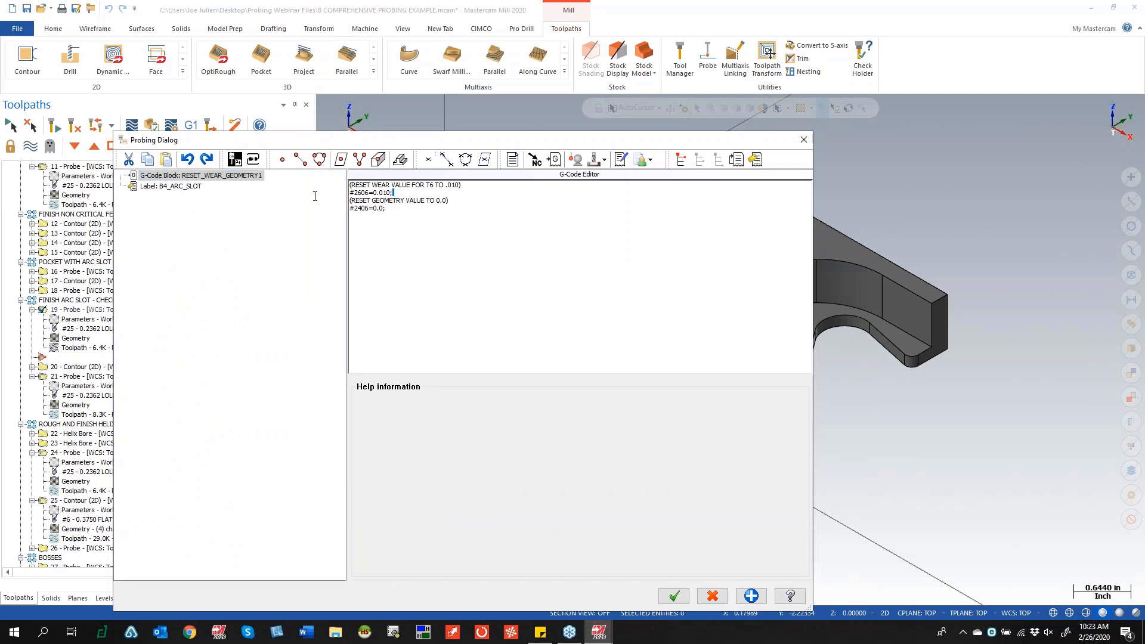
{"action": "left_click_drag", "start_coordinate": [417, 192], "coordinate": [336, 210]}
{"action": "left_click_drag", "start_coordinate": [410, 192], "coordinate": [348, 184]}
{"action": "left_click", "coordinate": [420, 194]}
{"action": "left_click", "coordinate": [435, 220]}
{"action": "double_click", "coordinate": [405, 213]}
{"action": "left_click", "coordinate": [373, 215]}
{"action": "left_click", "coordinate": [152, 190]}
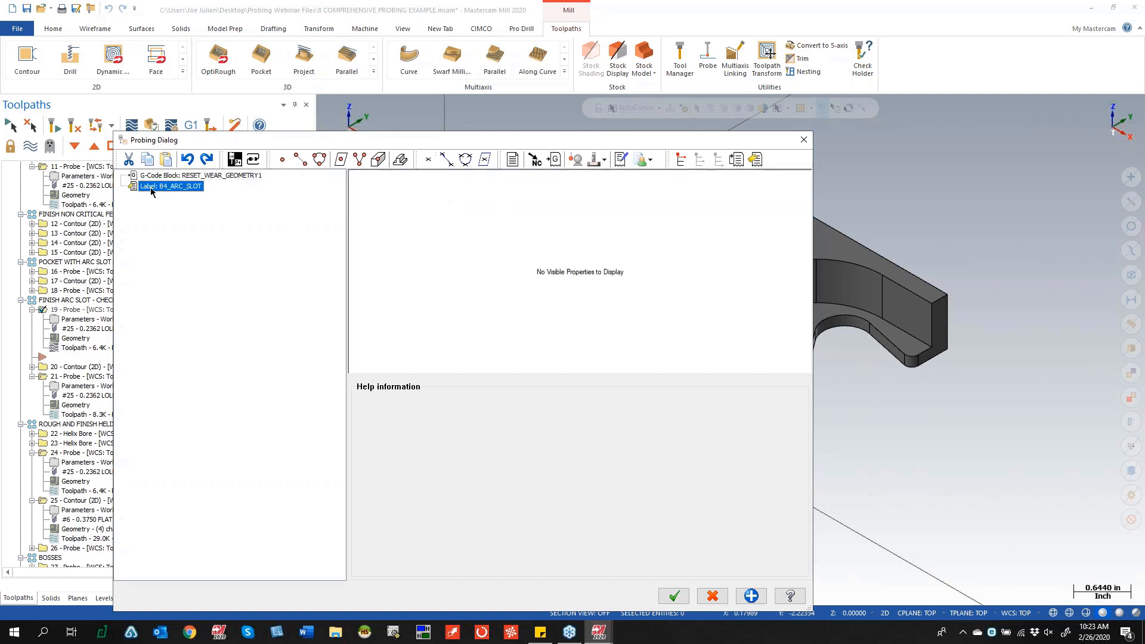
{"action": "left_click", "coordinate": [805, 140]}
{"action": "scroll", "coordinate": [105, 468], "scroll_direction": "down", "scroll_amount": 3}
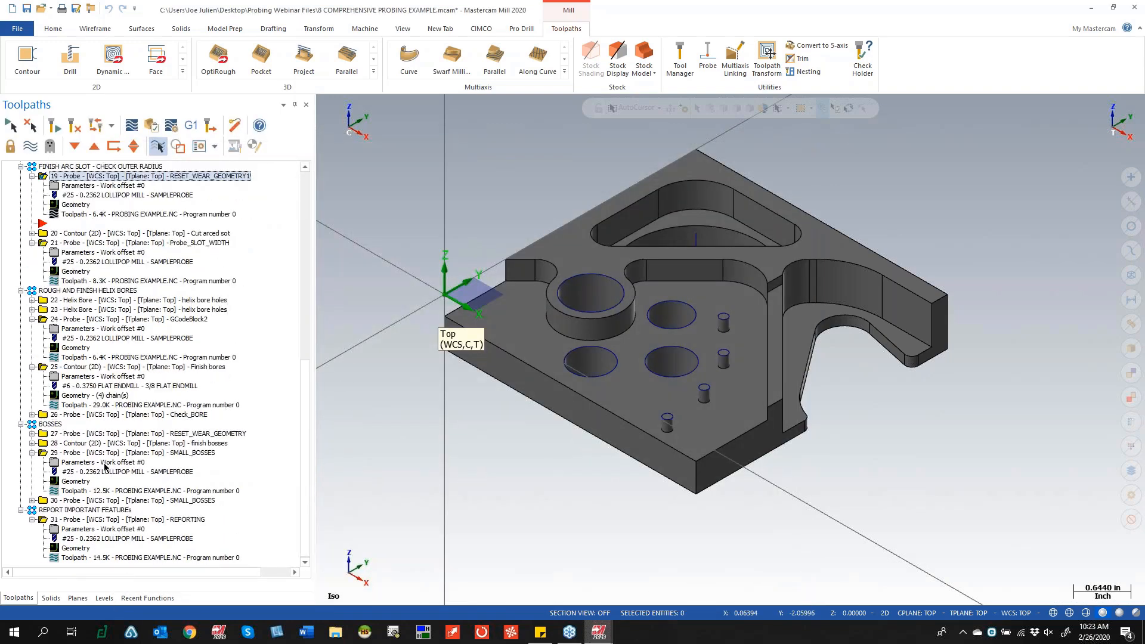
{"action": "left_click", "coordinate": [83, 329]}
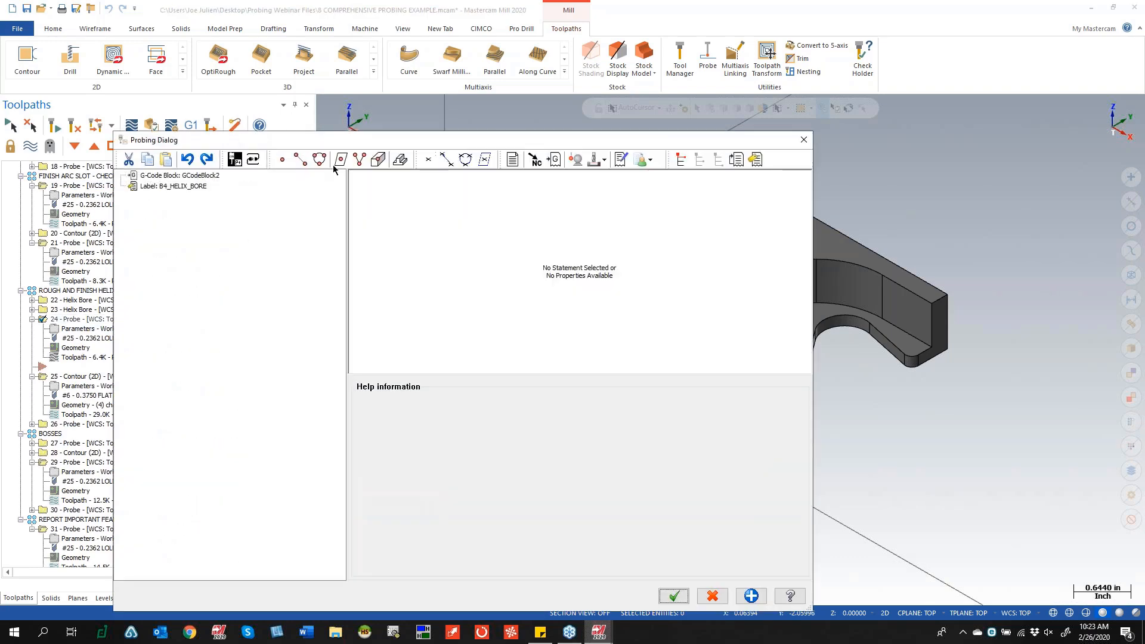
{"action": "left_click", "coordinate": [805, 140]}
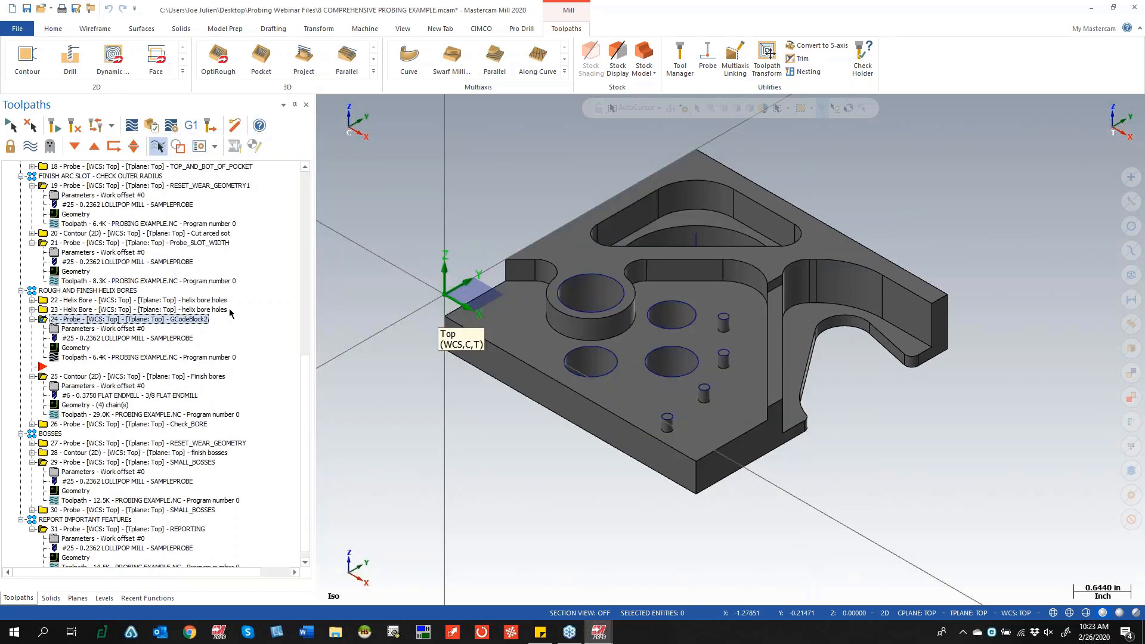
- Display both helix bore toolpaths, operations 22 and 23, in the ROUGH AND FINISH HELIX BORES group
{"action": "left_click", "coordinate": [84, 291]}
{"action": "left_click", "coordinate": [131, 126]}
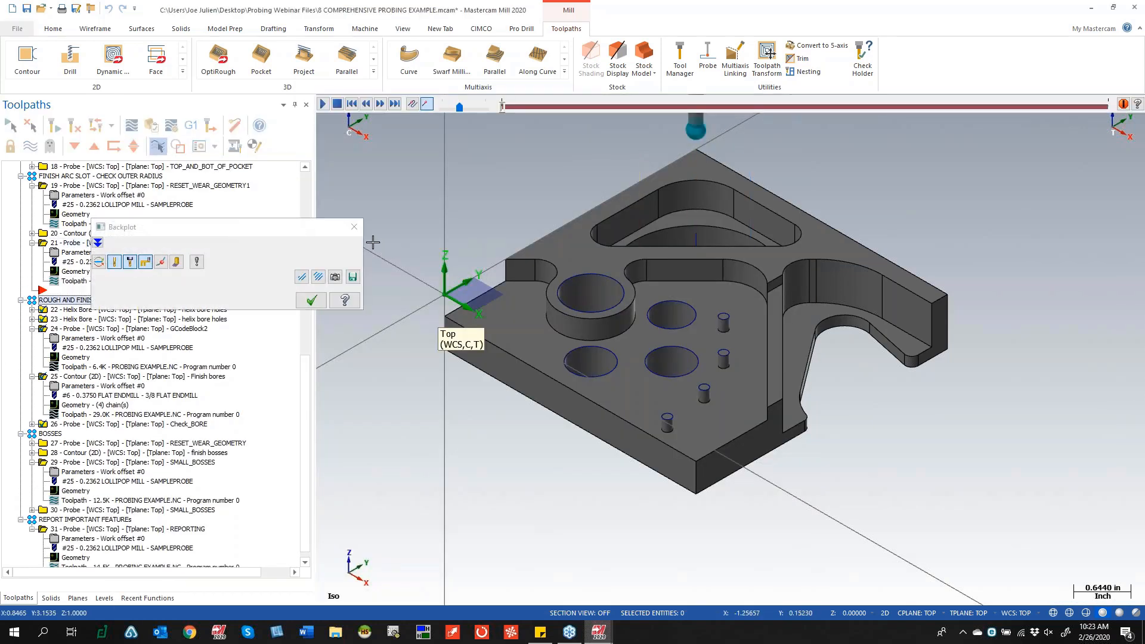
{"action": "left_click", "coordinate": [355, 227]}
{"action": "left_click", "coordinate": [81, 311]}
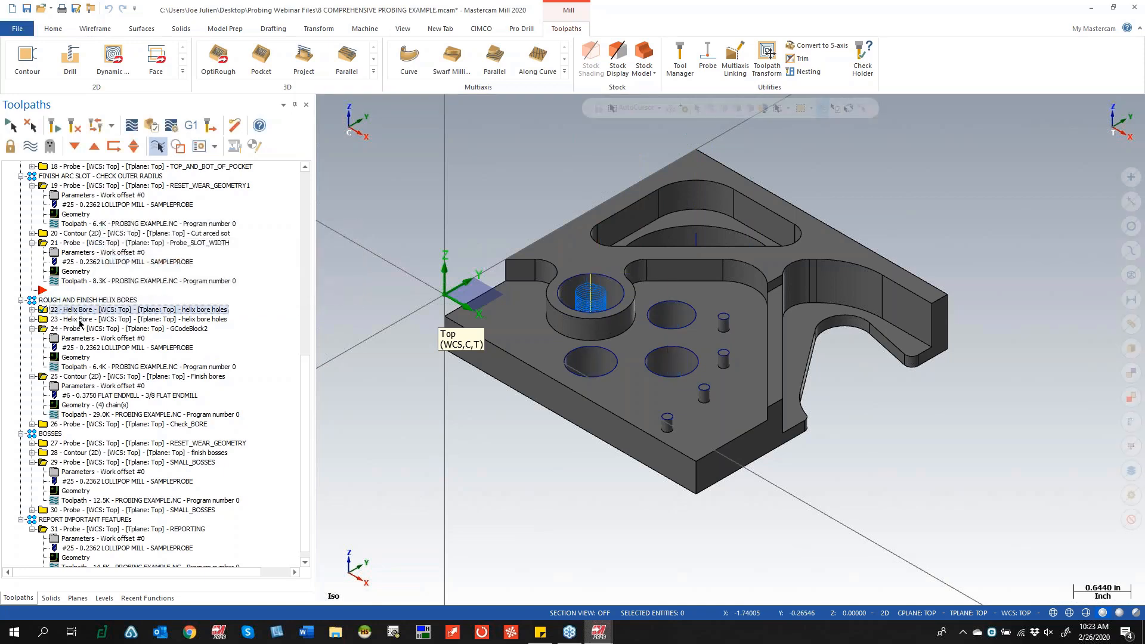
{"action": "left_click", "coordinate": [80, 321], "text": "ctrl"}
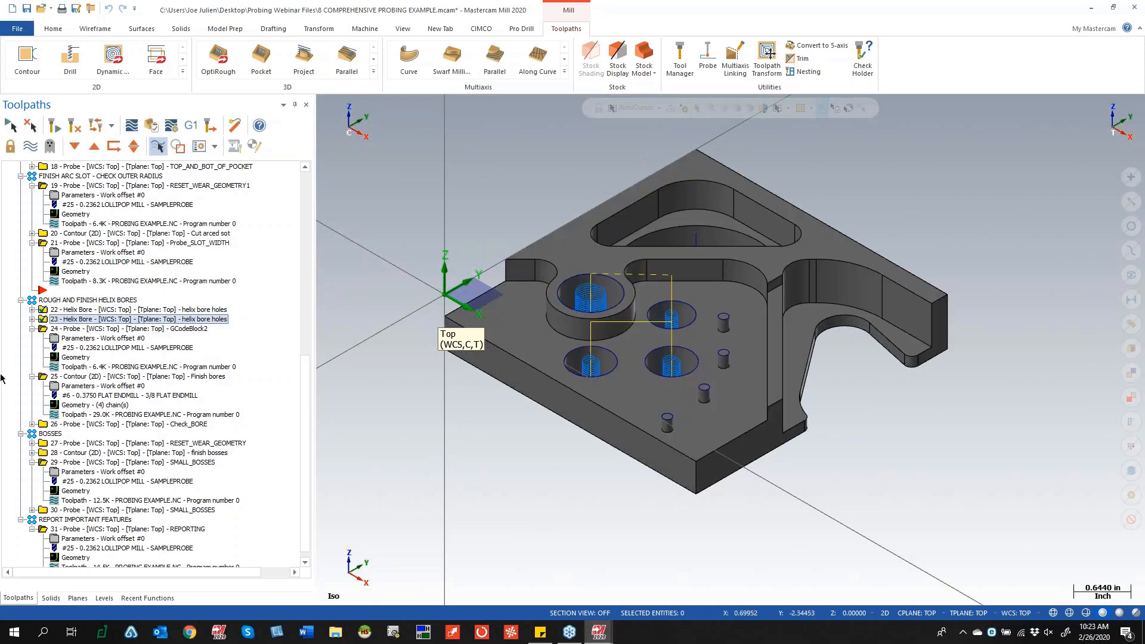
- Examine the G-code block and the B4_HELIX_BORE label of the GCodeBlock2 probe operation, then close the probing settings
{"action": "left_click", "coordinate": [87, 330]}
{"action": "double_click", "coordinate": [88, 339]}
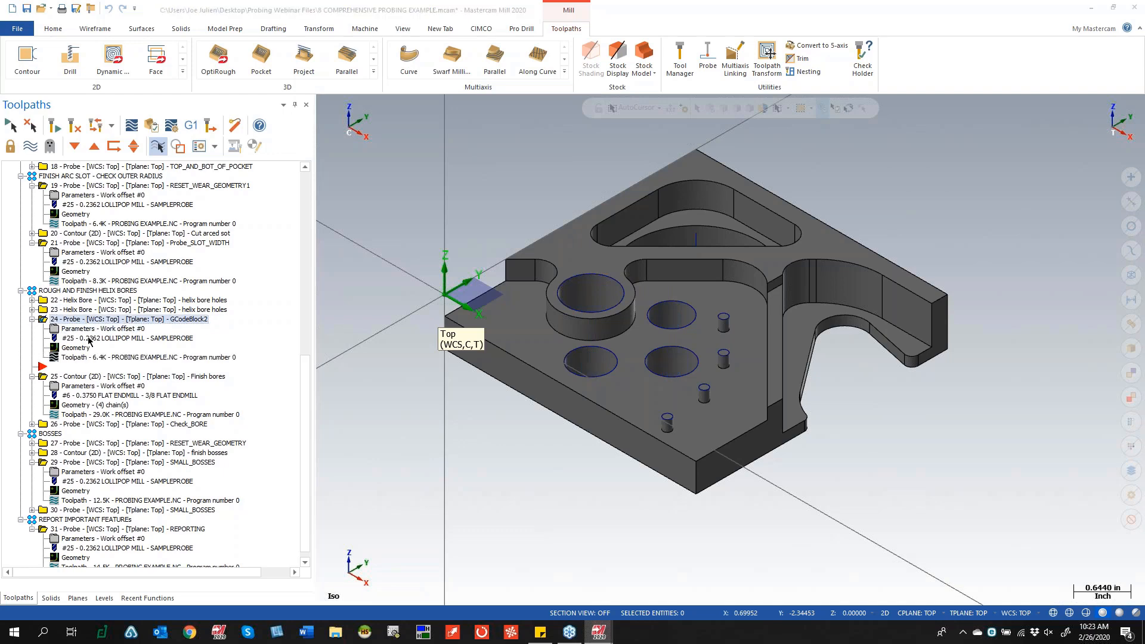
{"action": "left_click", "coordinate": [167, 178]}
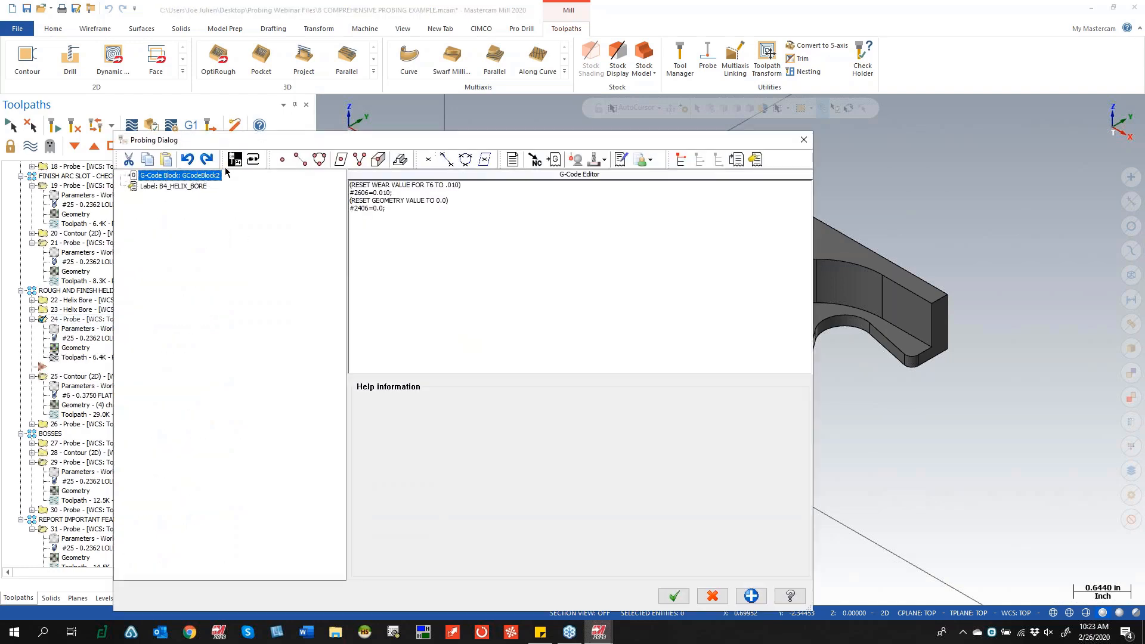
{"action": "left_click", "coordinate": [168, 186]}
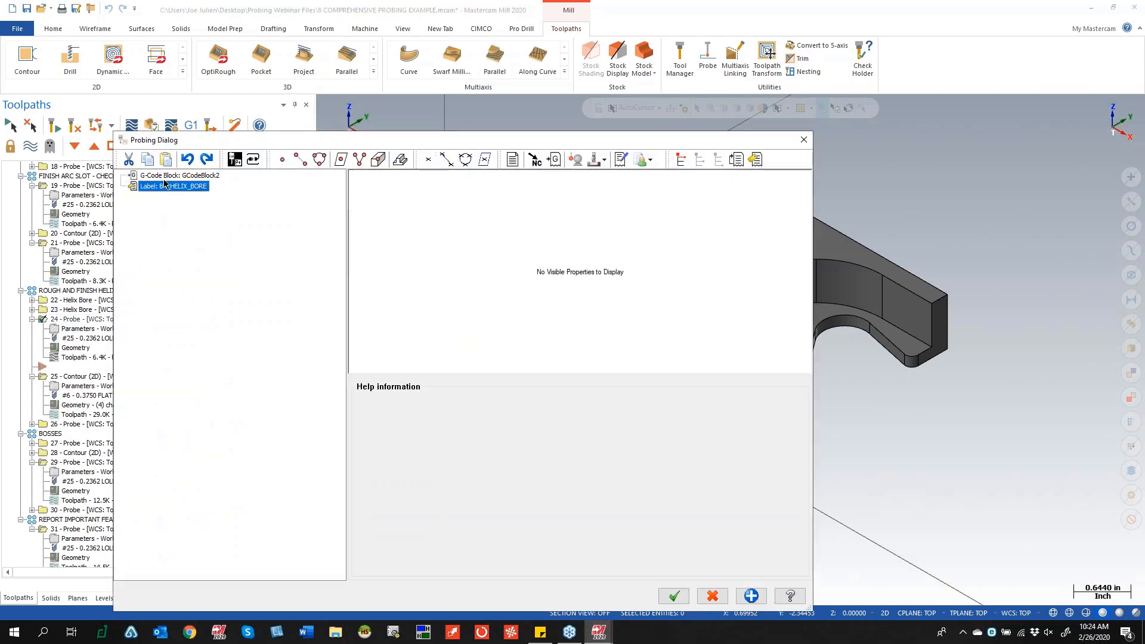
{"action": "left_click", "coordinate": [804, 138]}
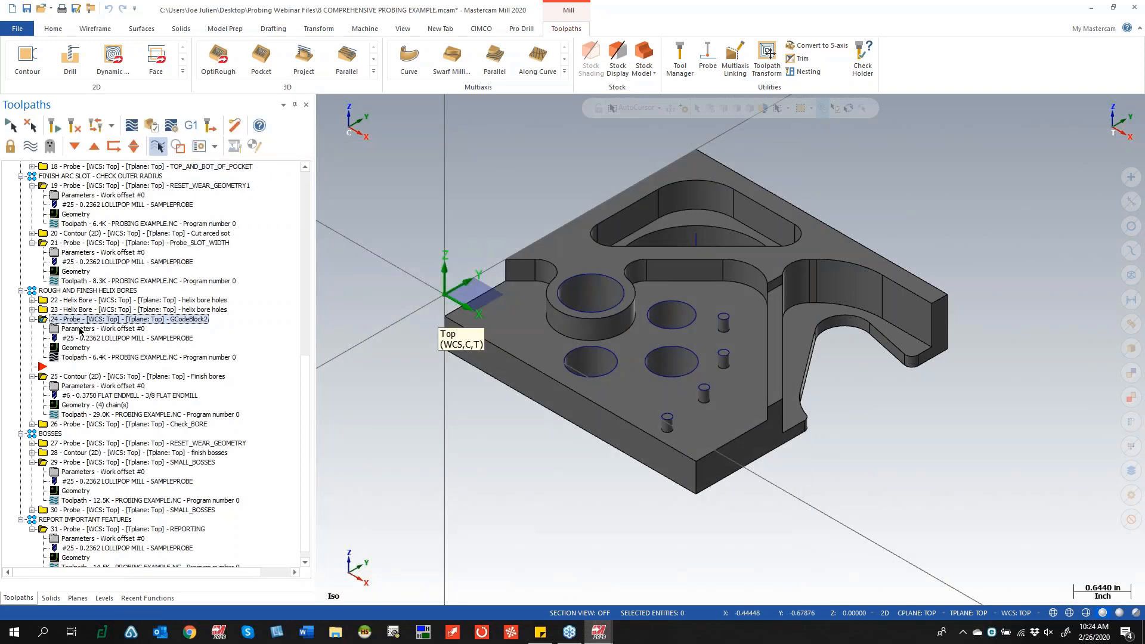
- Look through the BOSSES group, from all its toolpaths to the first SMALL_BOSSES probe operation
{"action": "scroll", "coordinate": [105, 388], "scroll_direction": "down", "scroll_amount": 1}
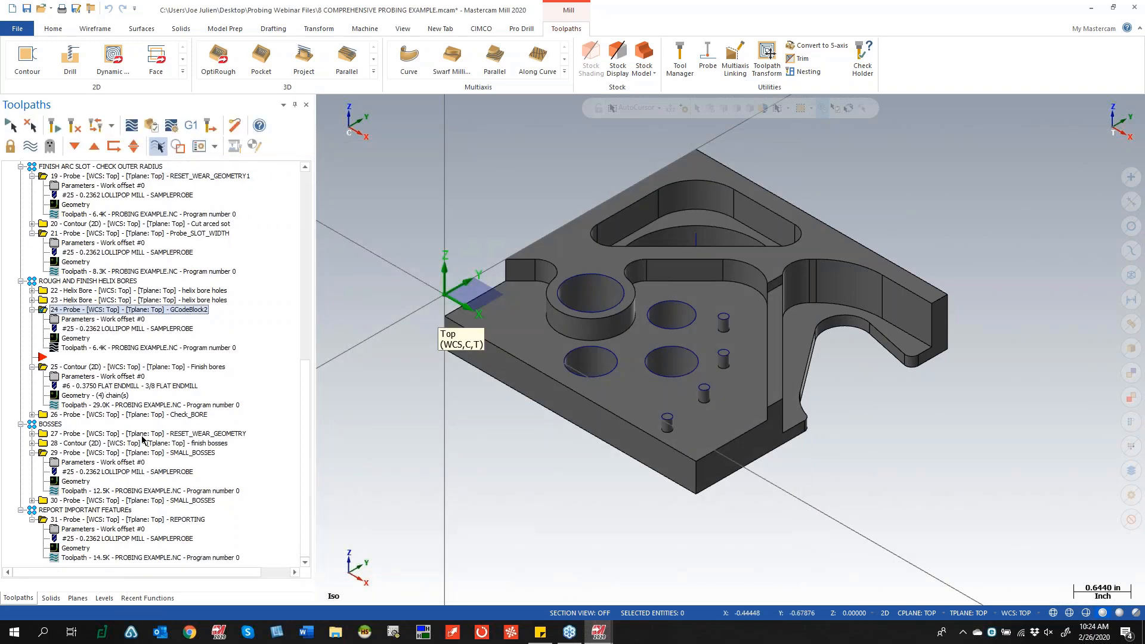
{"action": "left_click", "coordinate": [52, 425]}
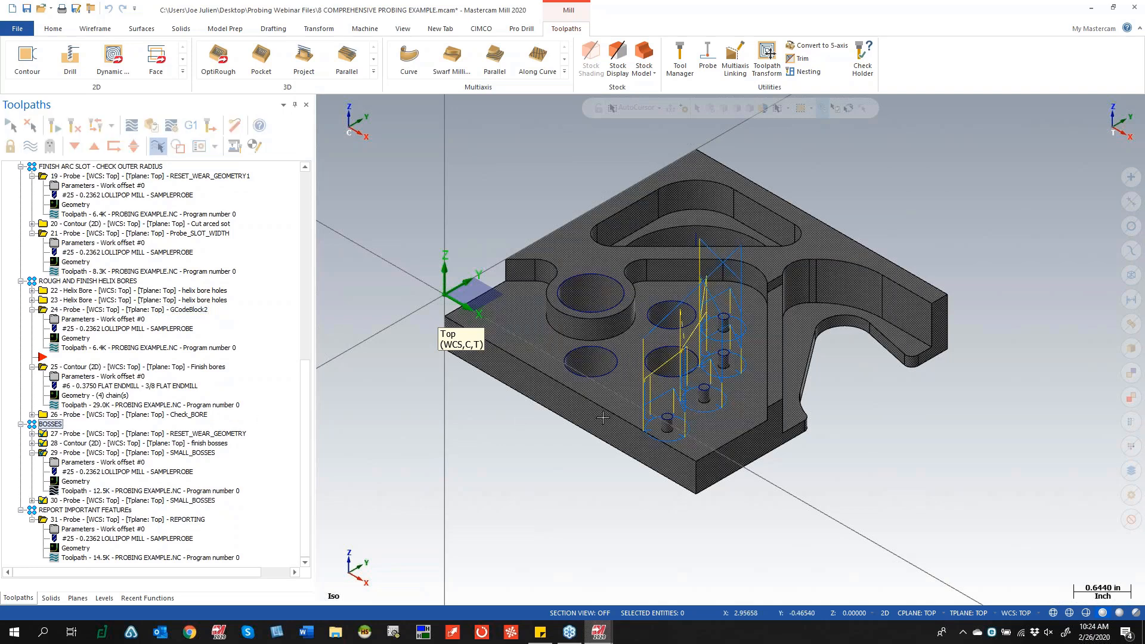
{"action": "left_click", "coordinate": [93, 435]}
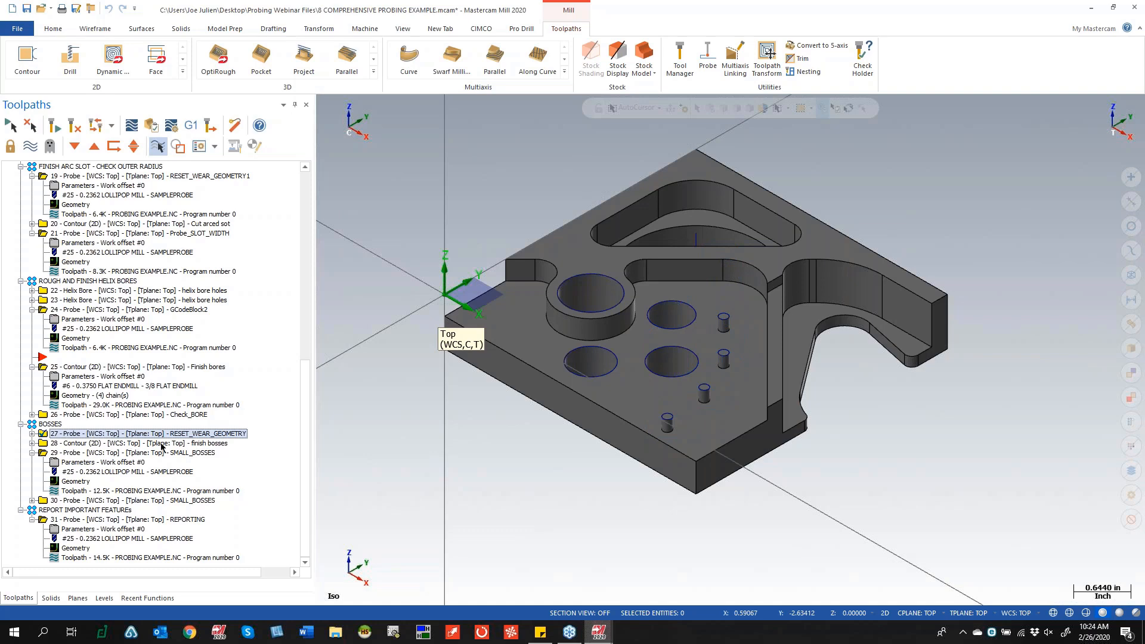
{"action": "left_click", "coordinate": [85, 454]}
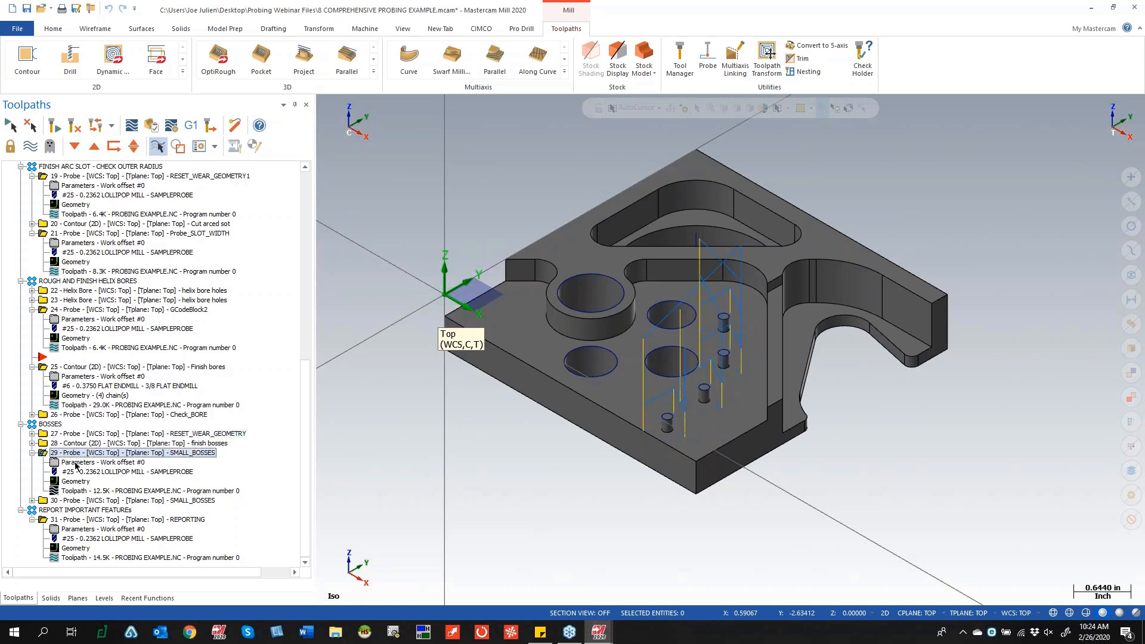
- Examine the SMALL_BOSSES inspection cycle settings and the BOSS1 measured circle in the first SMALL_BOSSES probe operation
{"action": "double_click", "coordinate": [76, 466]}
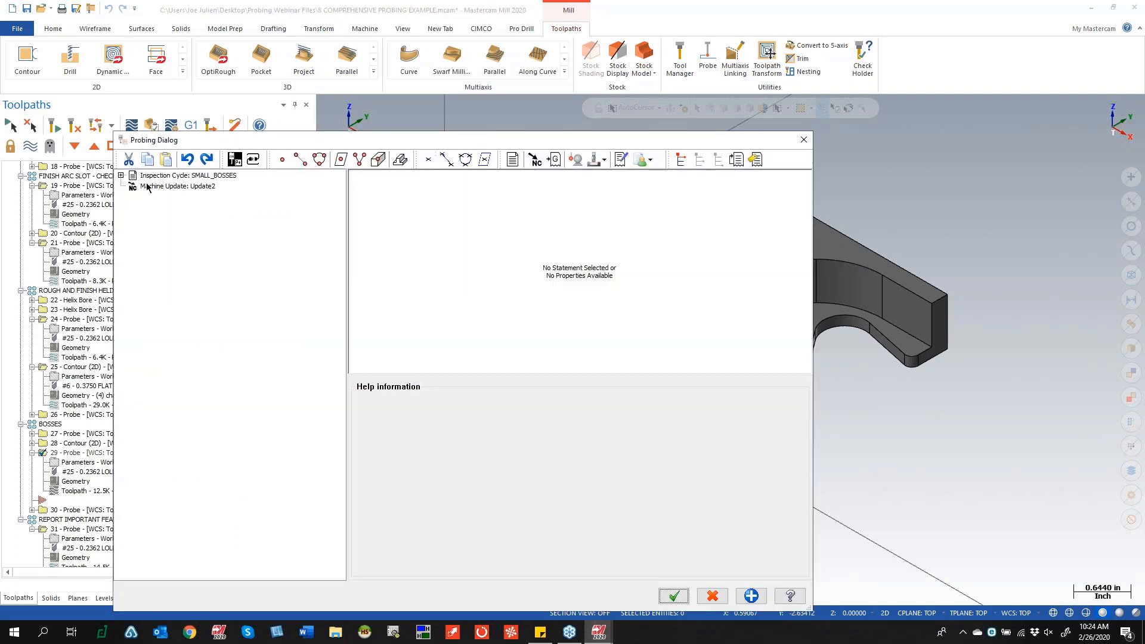
{"action": "left_click", "coordinate": [152, 176]}
{"action": "left_click", "coordinate": [121, 175]}
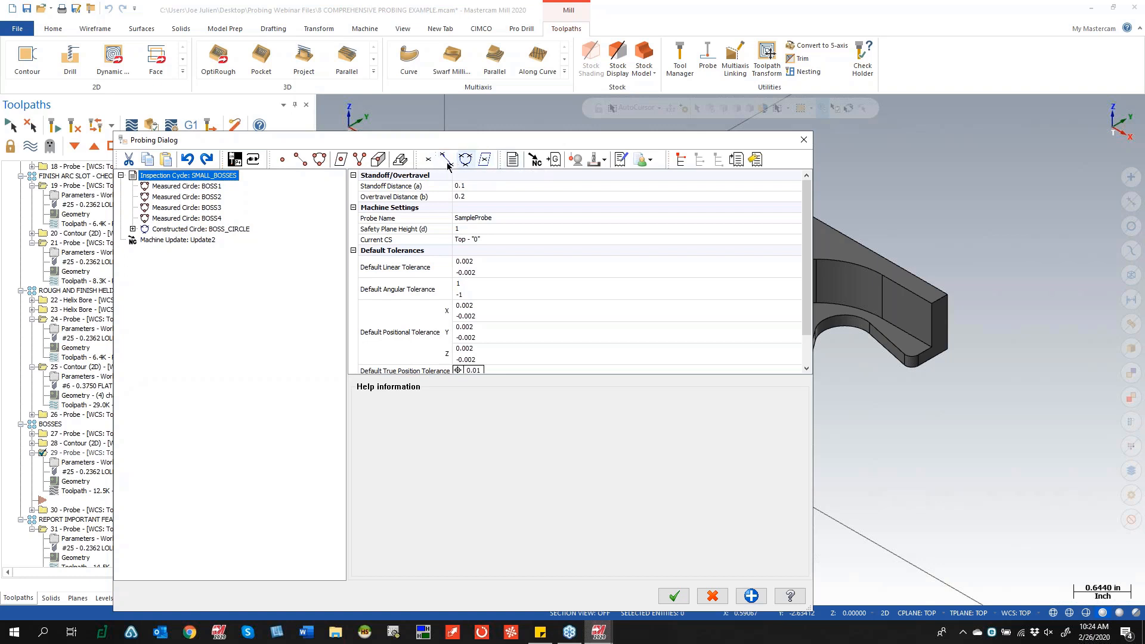
{"action": "left_click", "coordinate": [205, 188]}
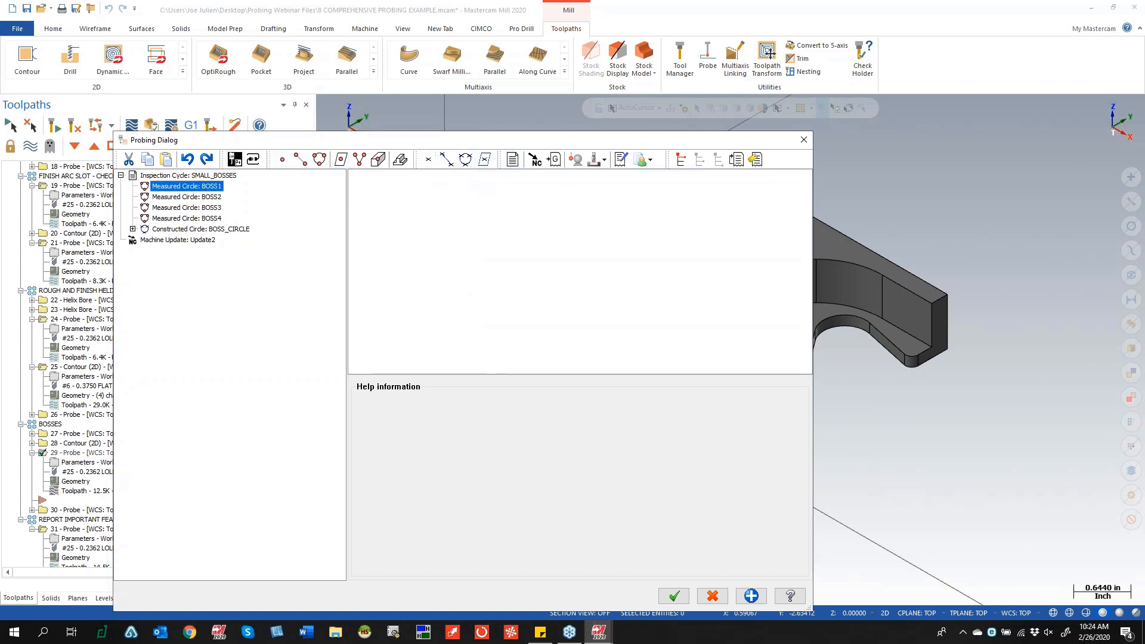
{"action": "left_click_drag", "start_coordinate": [467, 146], "coordinate": [534, 387]}
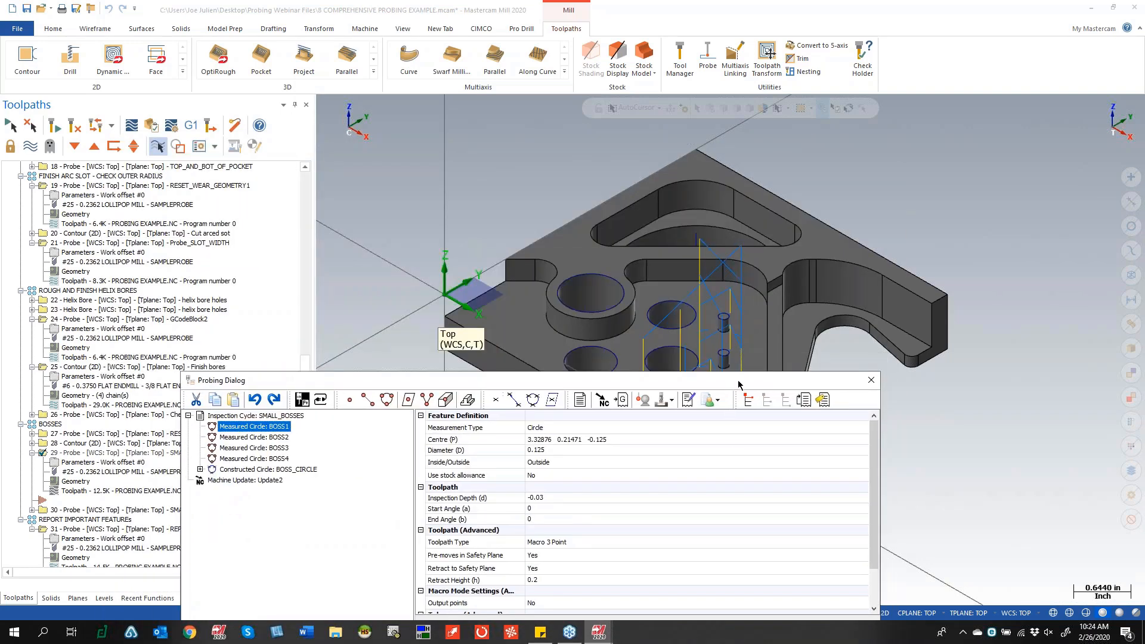
{"action": "left_click_drag", "start_coordinate": [738, 385], "coordinate": [760, 148]}
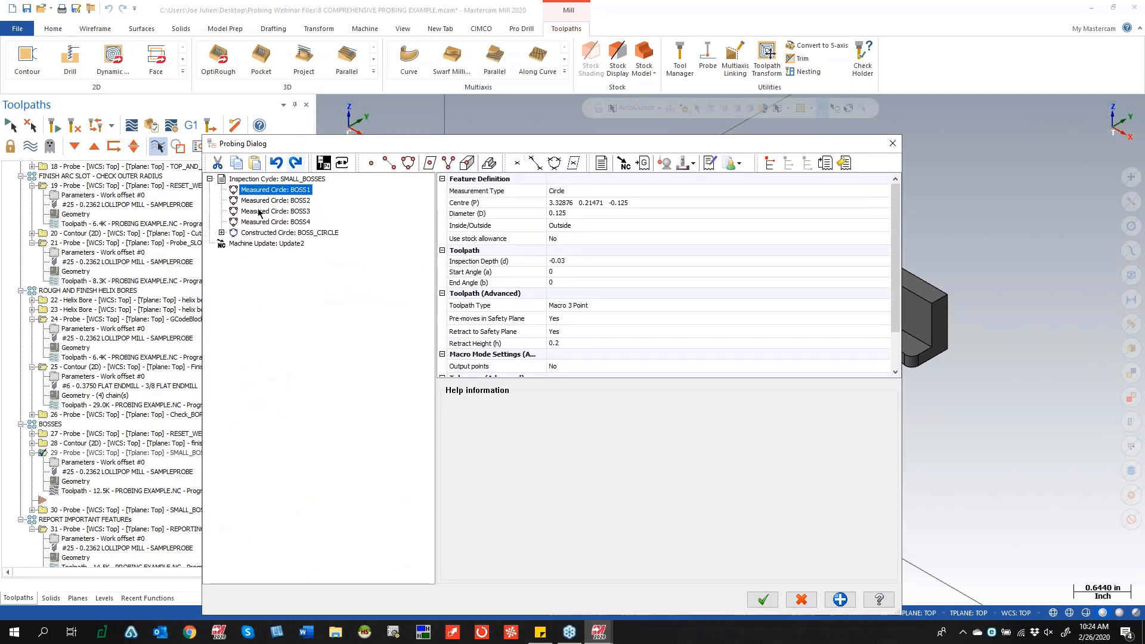
- Examine the BOSS_CIRCLE constructed circle and its boss centre position references, then close the probing settings
{"action": "left_click", "coordinate": [270, 233]}
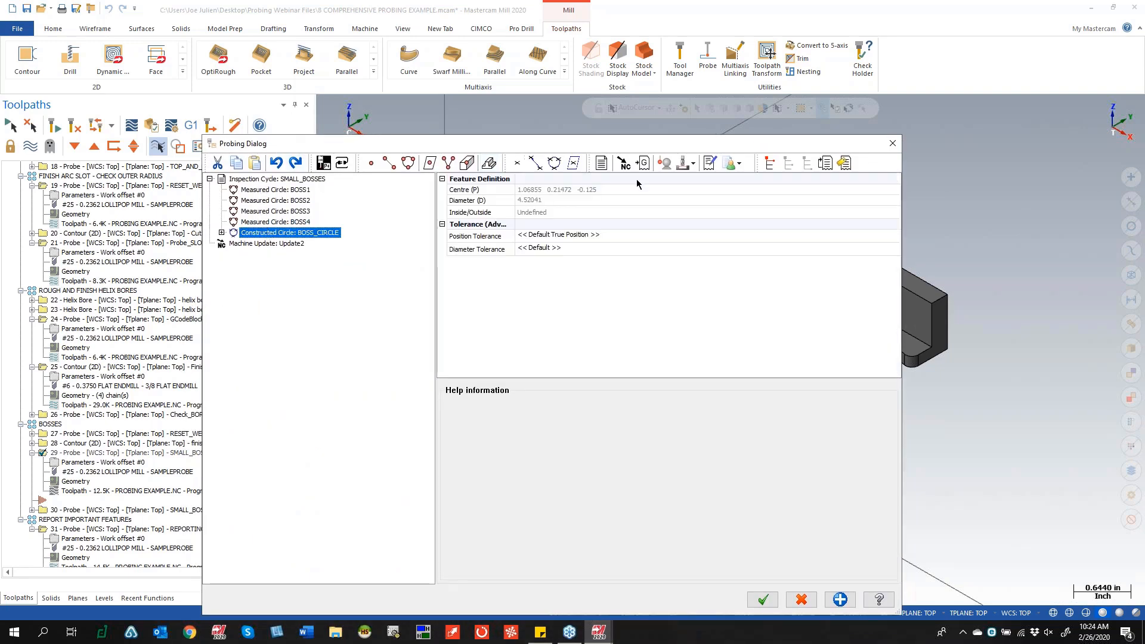
{"action": "left_click", "coordinate": [222, 233]}
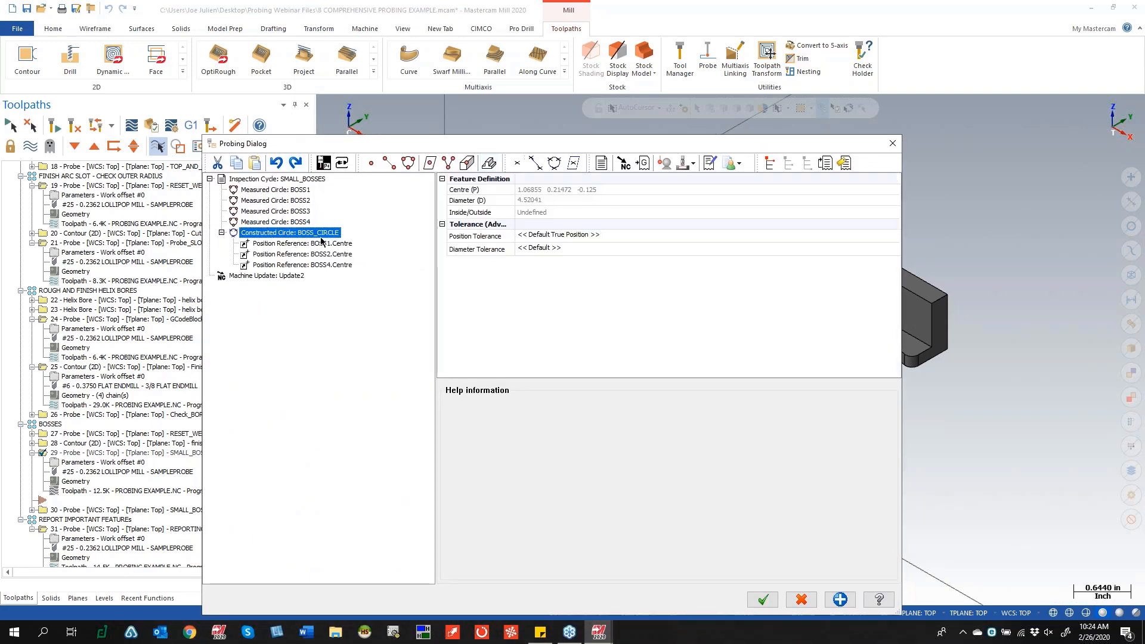
{"action": "left_click", "coordinate": [891, 145]}
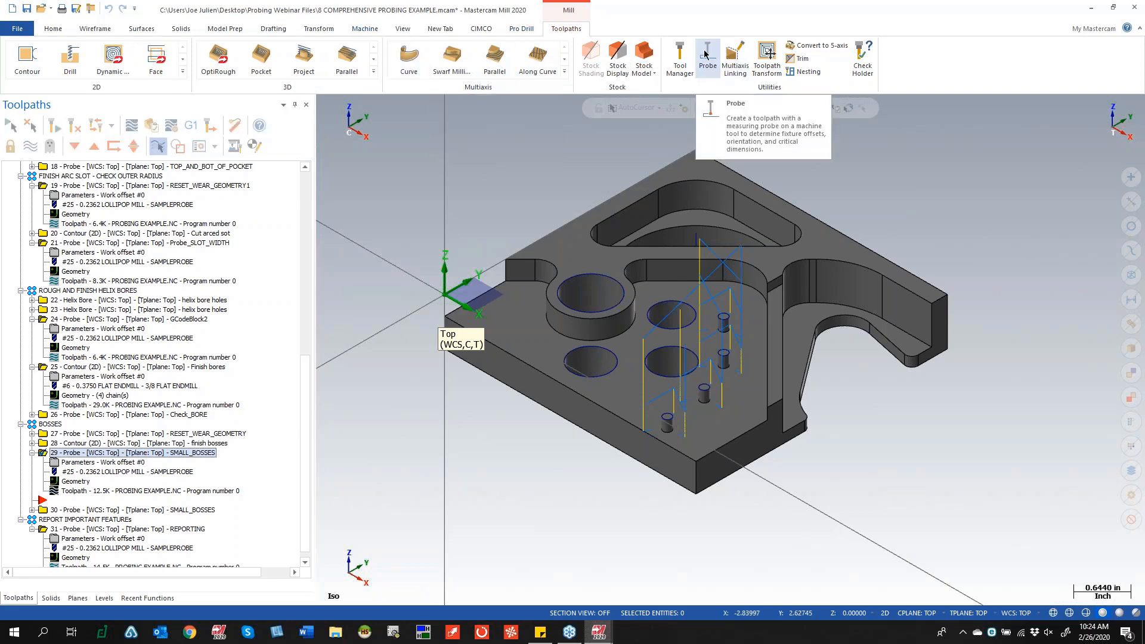
- Create a new probe operation with measured circles on the four small bosses
{"action": "left_click", "coordinate": [706, 54]}
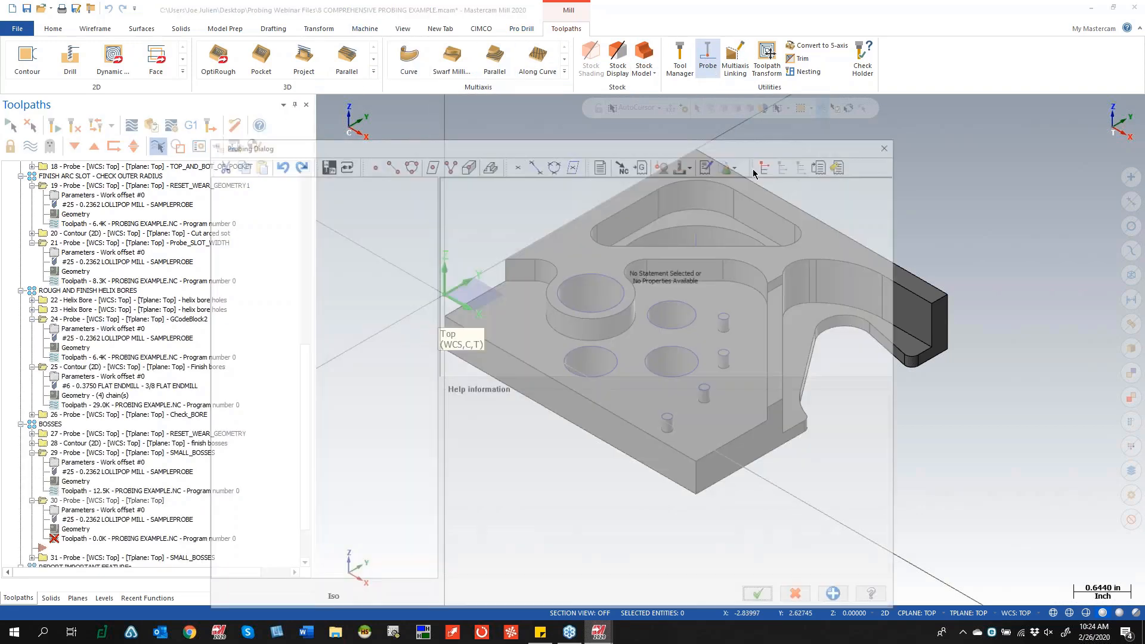
{"action": "left_click_drag", "start_coordinate": [630, 150], "coordinate": [588, 96]}
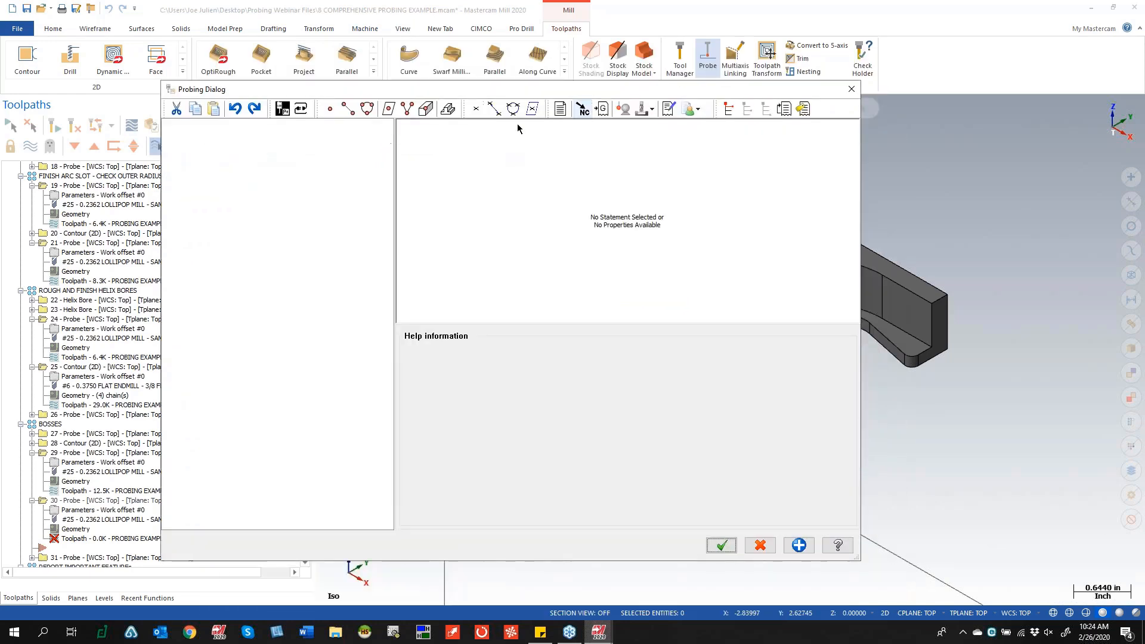
{"action": "left_click", "coordinate": [368, 109]}
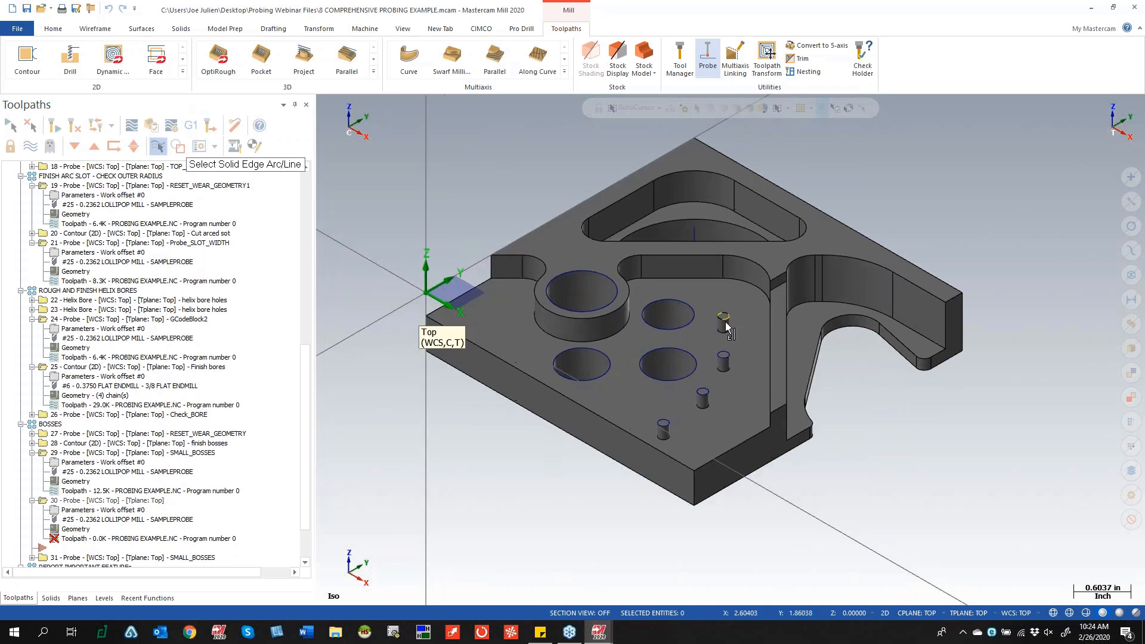
{"action": "scroll", "coordinate": [726, 325], "scroll_direction": "up", "scroll_amount": 5}
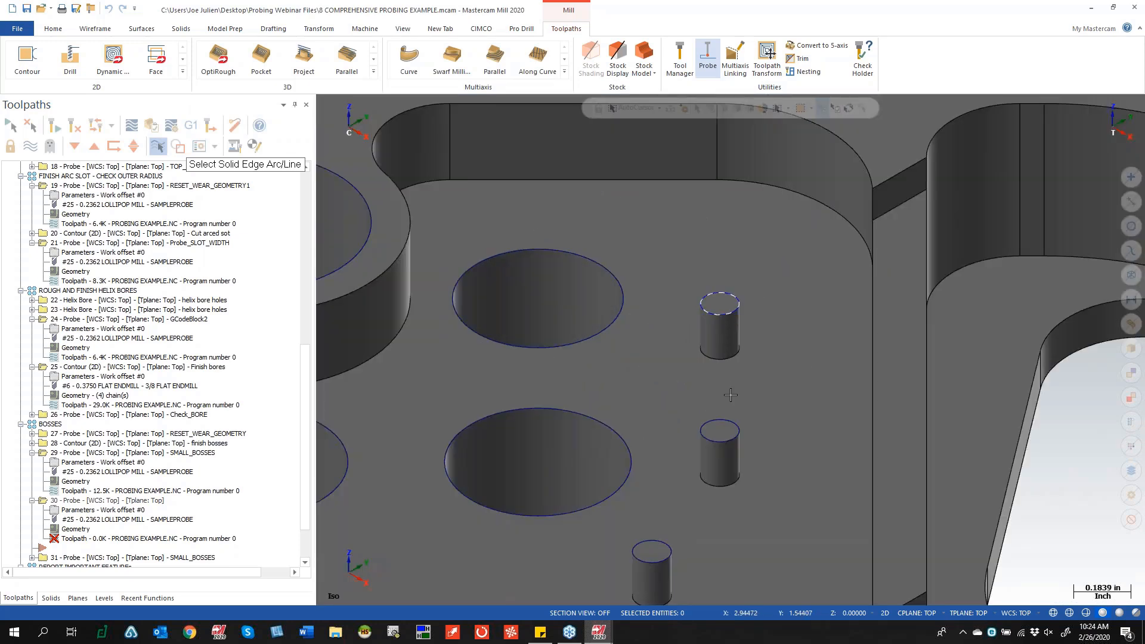
{"action": "scroll", "coordinate": [730, 395], "scroll_direction": "down", "scroll_amount": 3}
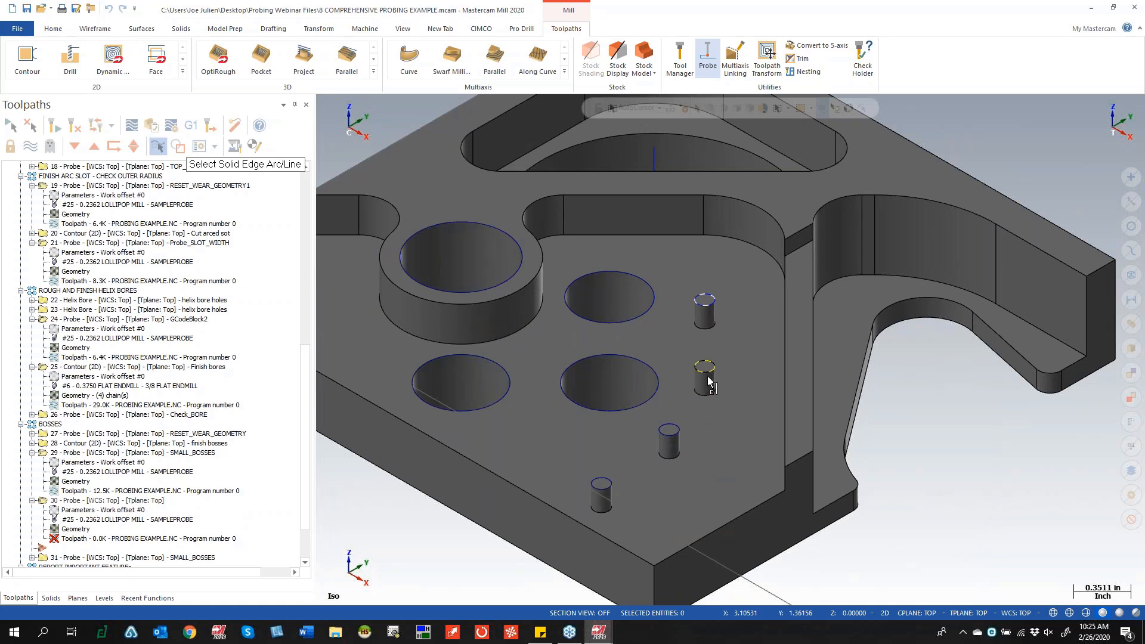
{"action": "left_click", "coordinate": [710, 381]}
{"action": "left_click", "coordinate": [670, 436]}
{"action": "left_click", "coordinate": [600, 491]}
{"action": "key", "text": "Escape"}
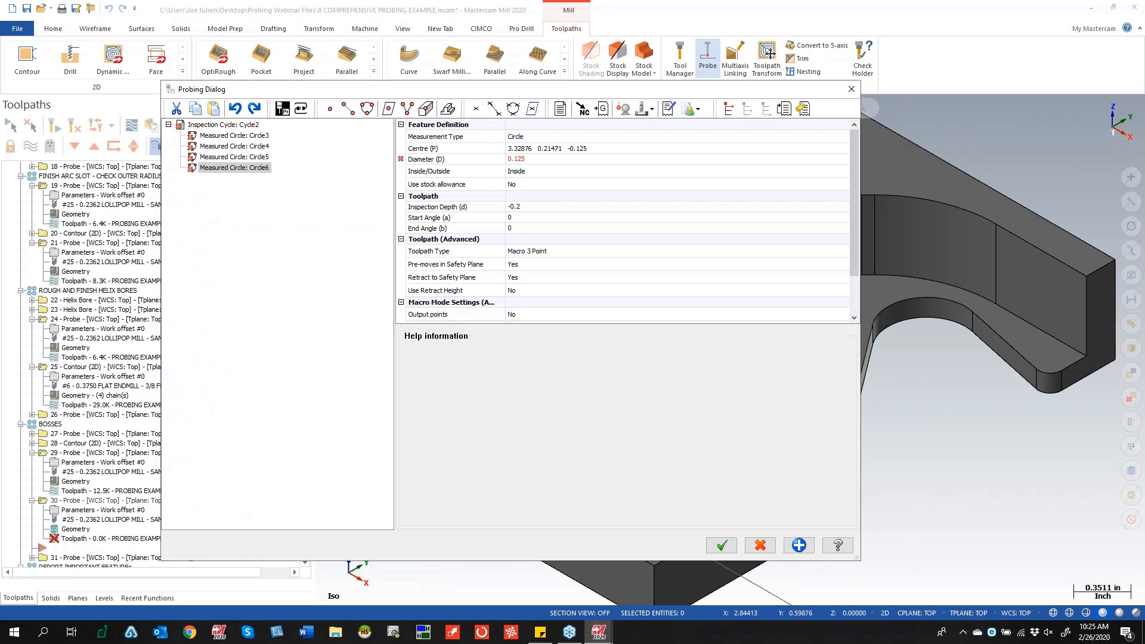
- Examine the new inspection cycle's standoff and safety plane settings and the diameter error of Circle3, then discard the probe operation
{"action": "left_click", "coordinate": [566, 163]}
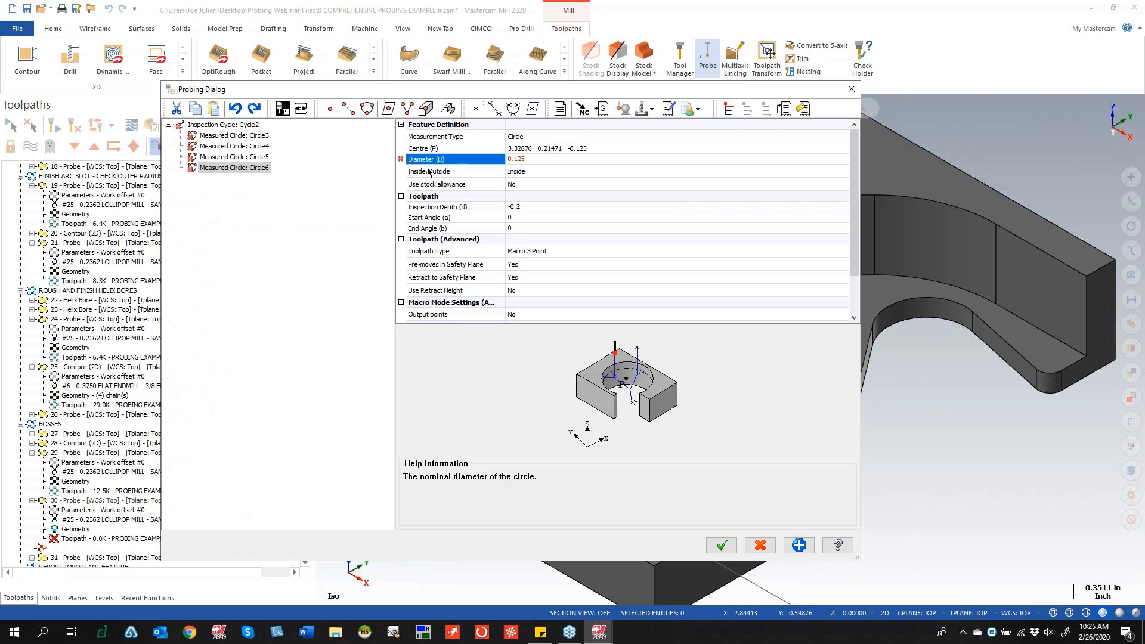
{"action": "left_click", "coordinate": [222, 125]}
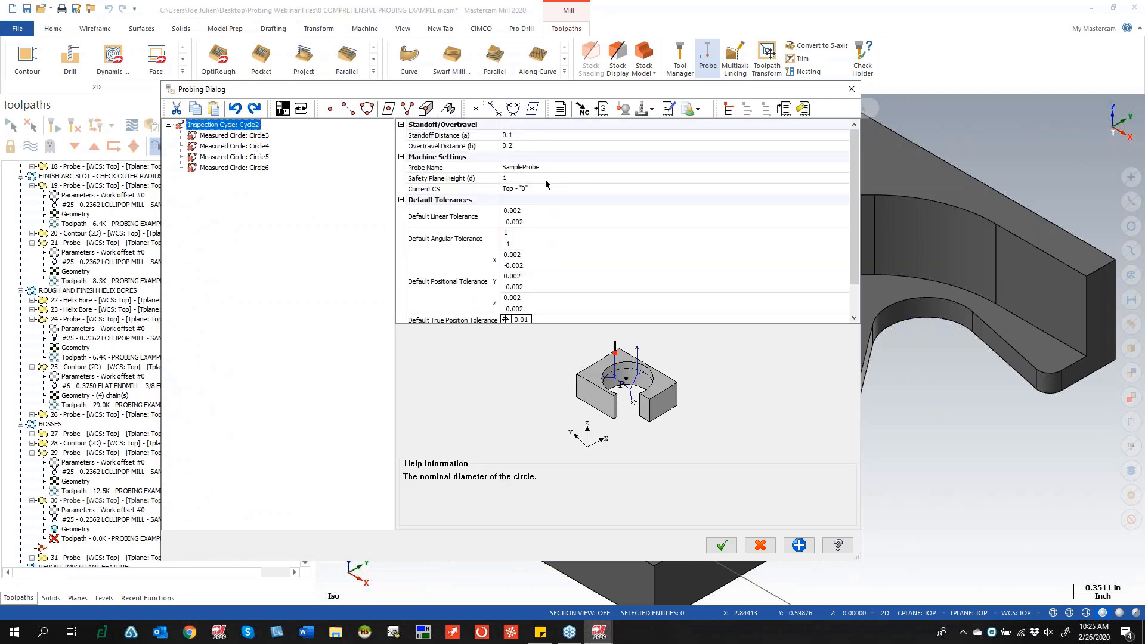
{"action": "left_click", "coordinate": [546, 179]}
{"action": "left_click_drag", "start_coordinate": [633, 97], "coordinate": [656, 47]}
{"action": "left_click", "coordinate": [205, 100]}
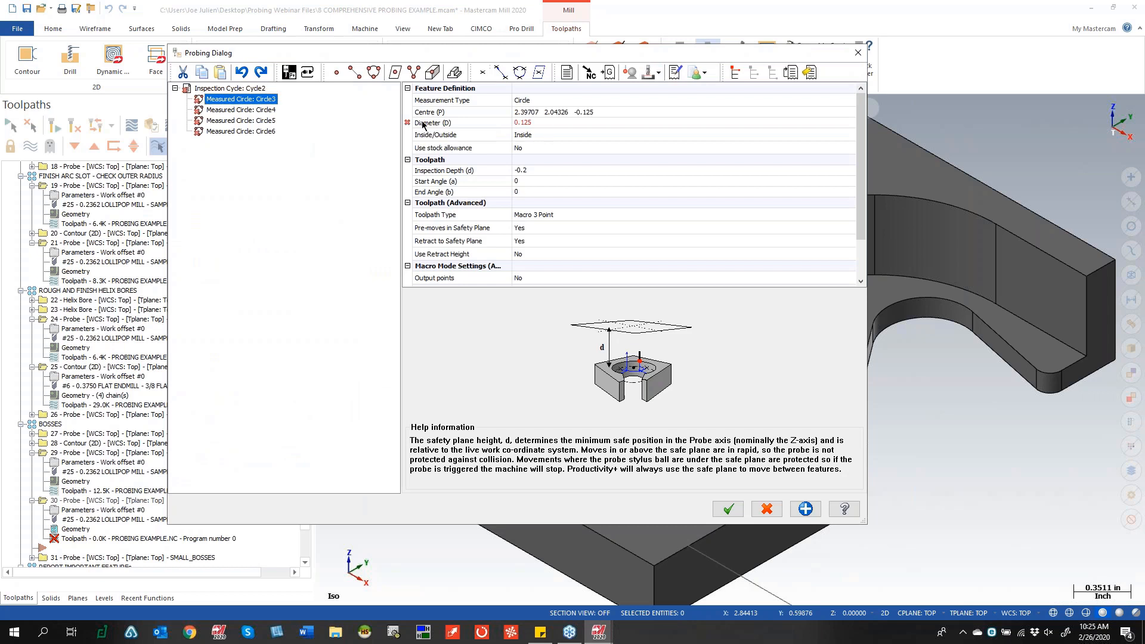
{"action": "mouse_move", "coordinate": [408, 124]}
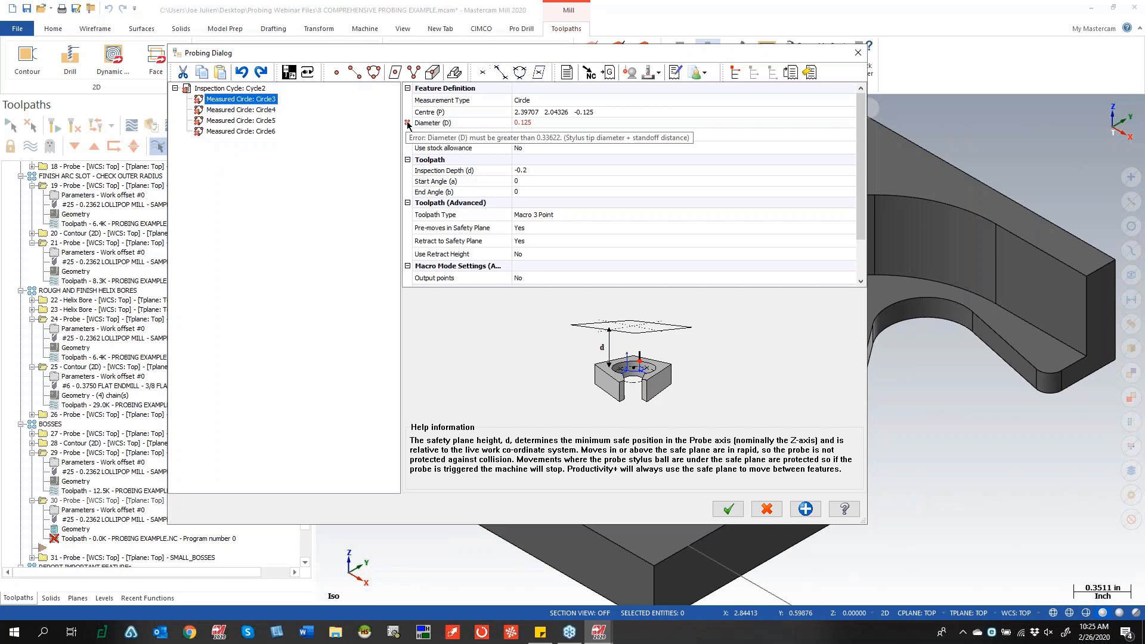
{"action": "left_click", "coordinate": [445, 126]}
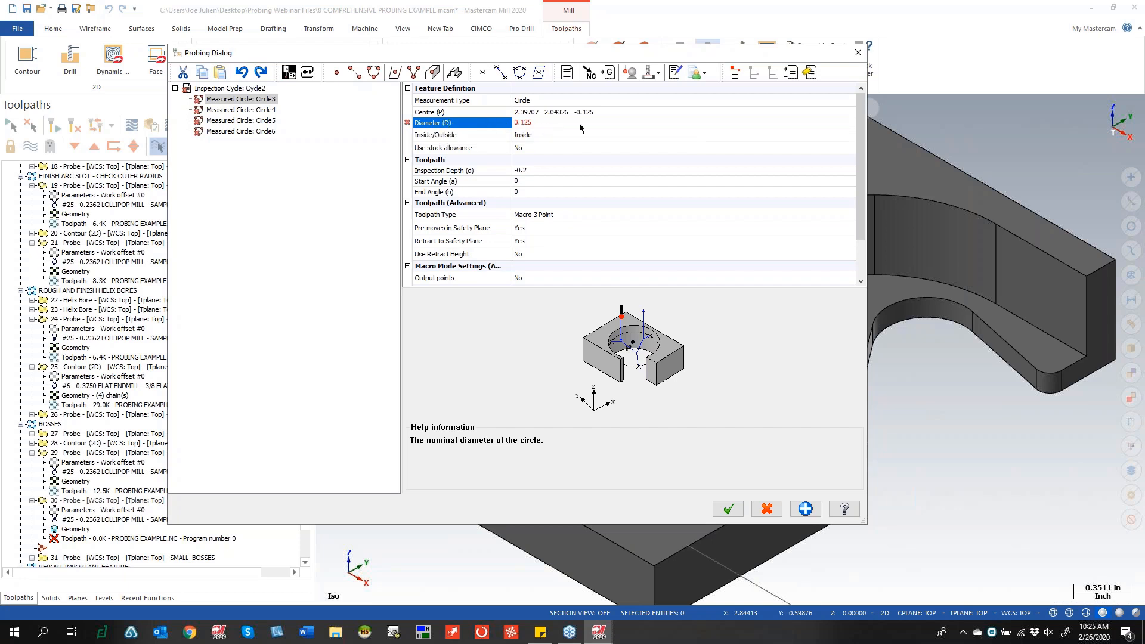
{"action": "left_click", "coordinate": [248, 89]}
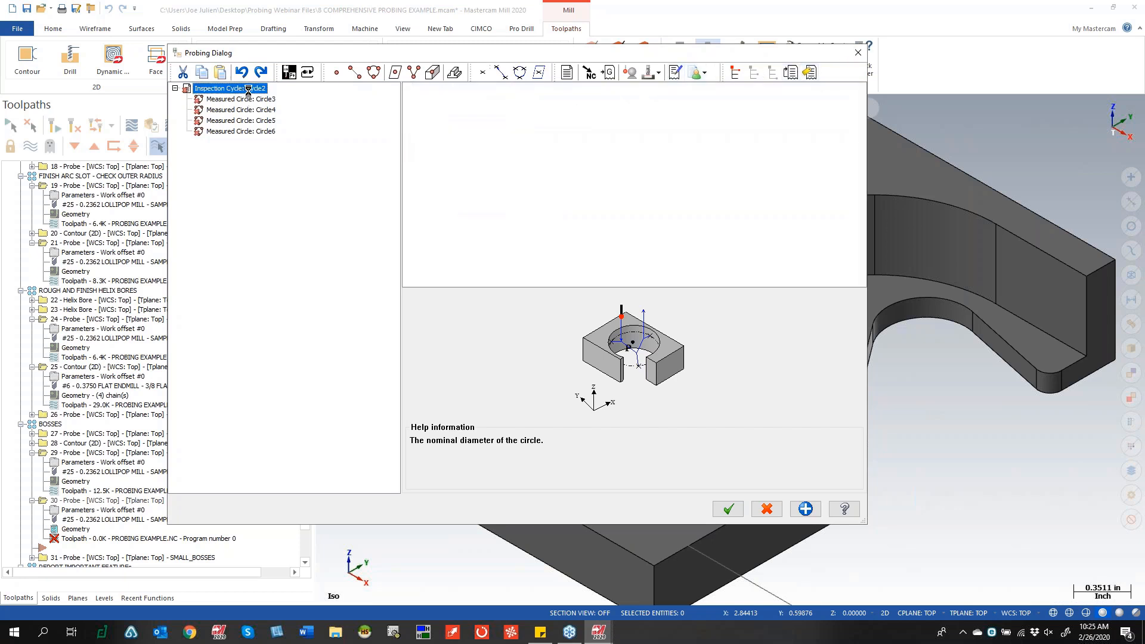
{"action": "left_click", "coordinate": [863, 54]}
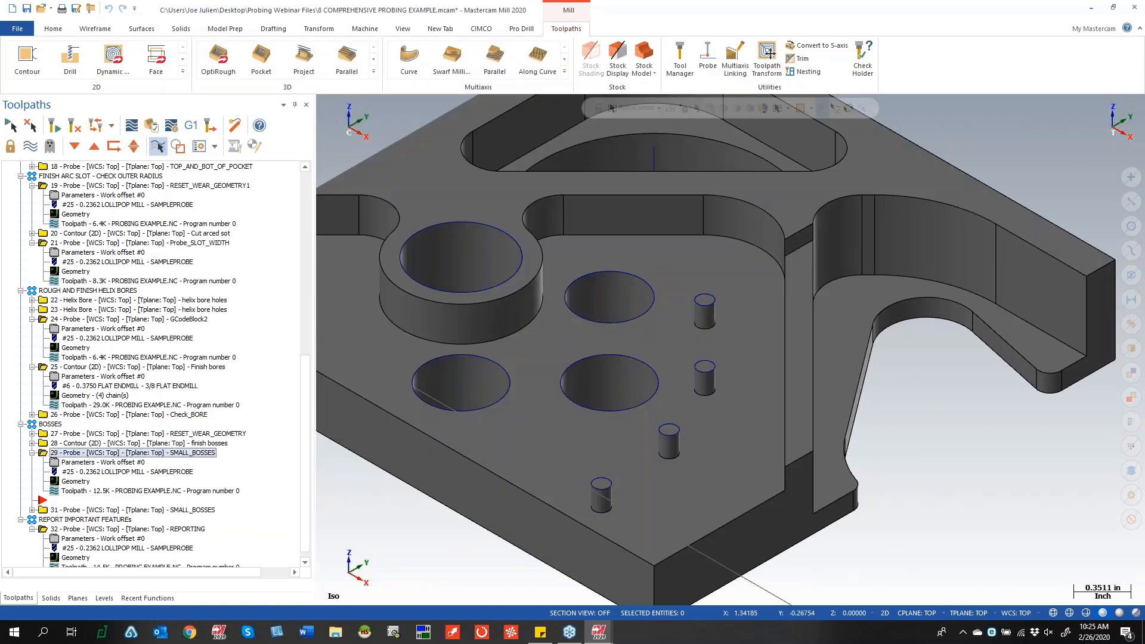
- Compare the SMALL_BOSSES inspection cycle settings with the BOSS1 feature definition in the first SMALL_BOSSES operation, then close the probing settings
{"action": "left_click", "coordinate": [130, 462]}
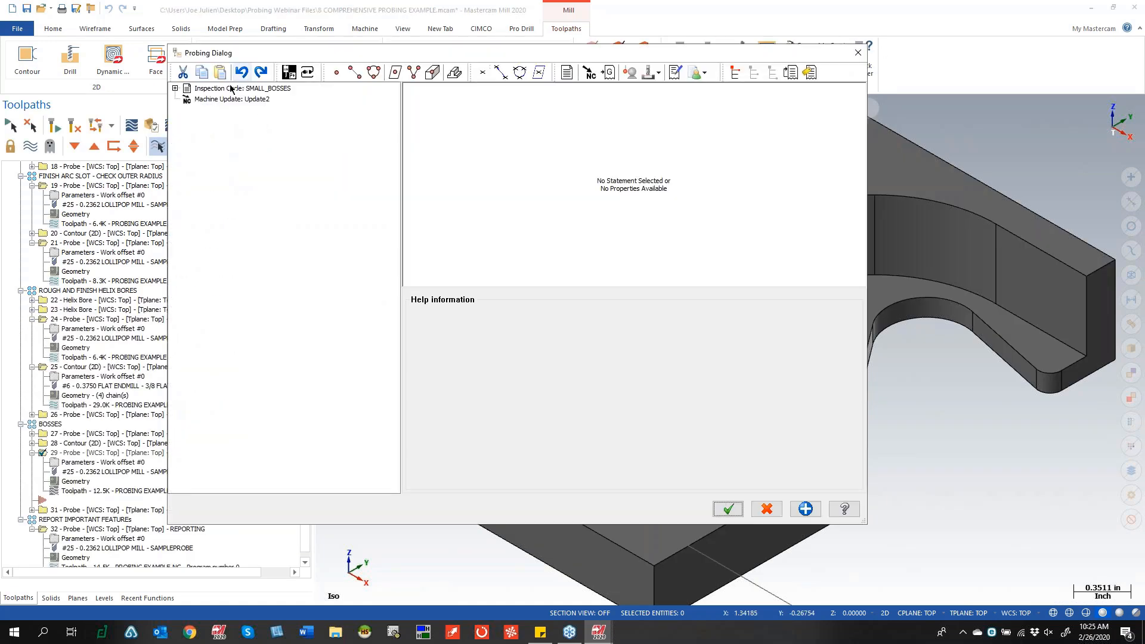
{"action": "left_click", "coordinate": [231, 89]}
{"action": "left_click", "coordinate": [175, 88]}
{"action": "left_click", "coordinate": [236, 99]}
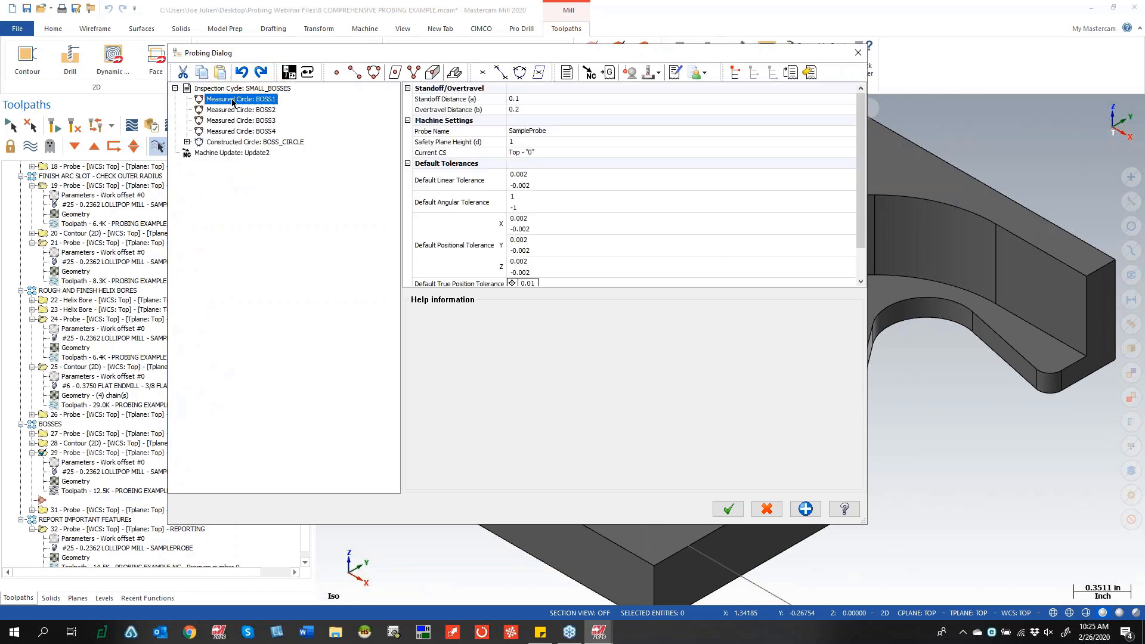
{"action": "left_click", "coordinate": [525, 122]}
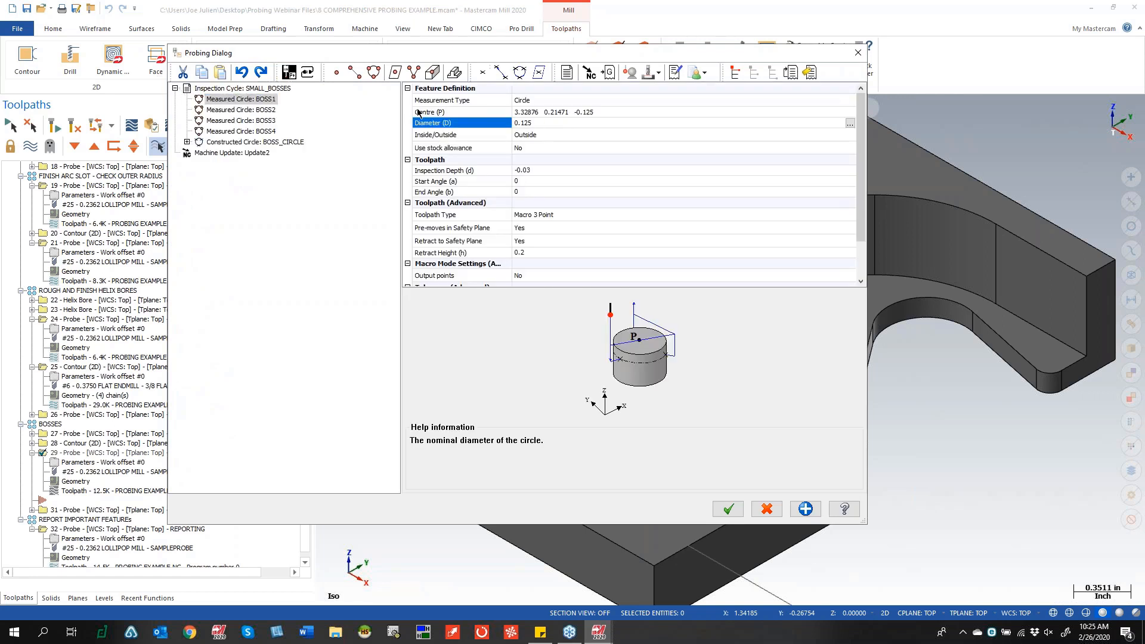
{"action": "left_click", "coordinate": [281, 89]}
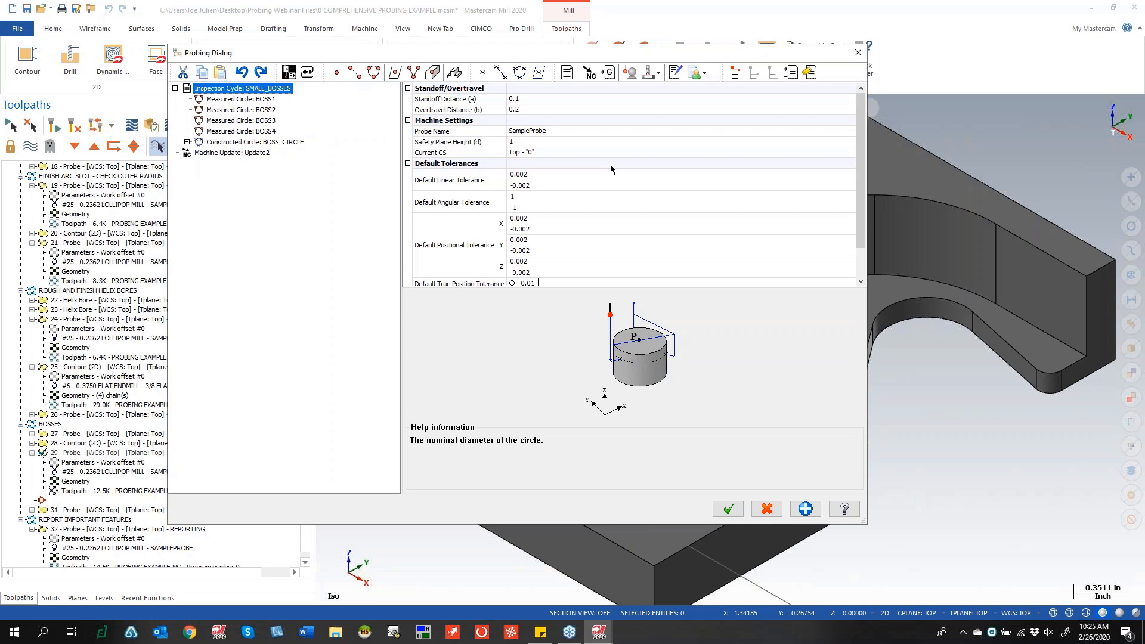
{"action": "left_click", "coordinate": [245, 100]}
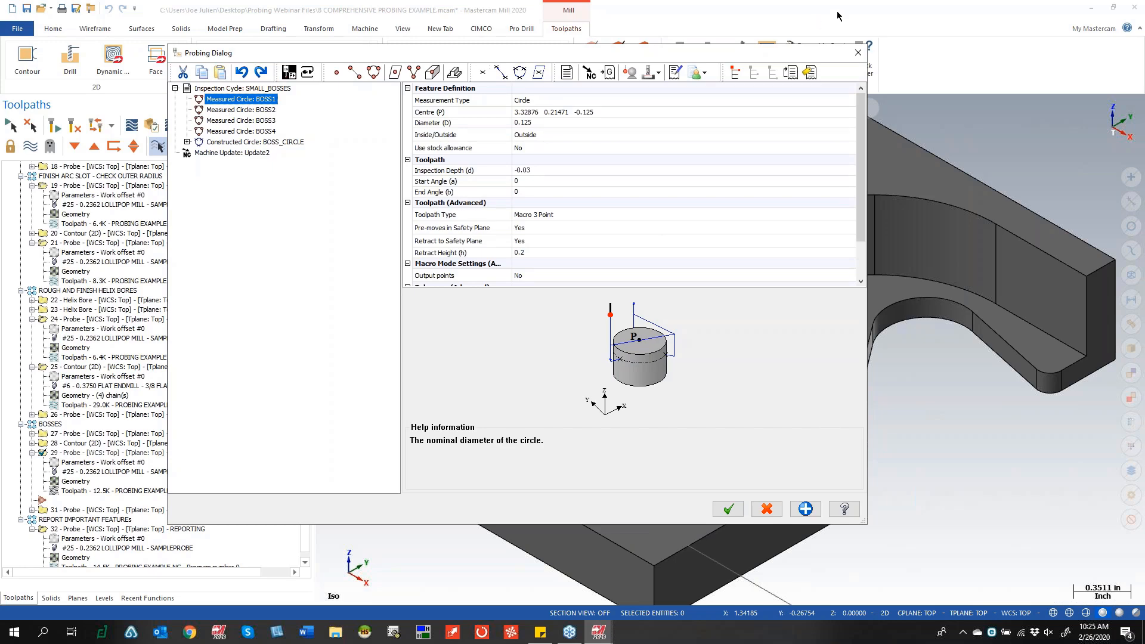
{"action": "left_click", "coordinate": [858, 53]}
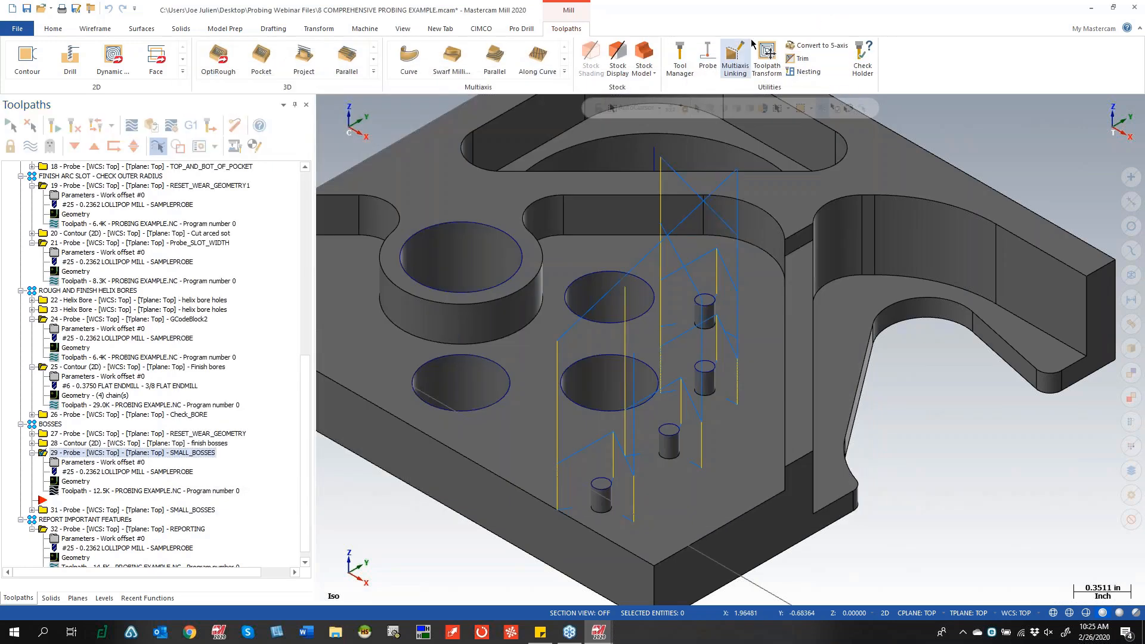
- Try a constructed circle in a new probe operation, review its feature definition, then discard the operation
{"action": "left_click", "coordinate": [707, 57]}
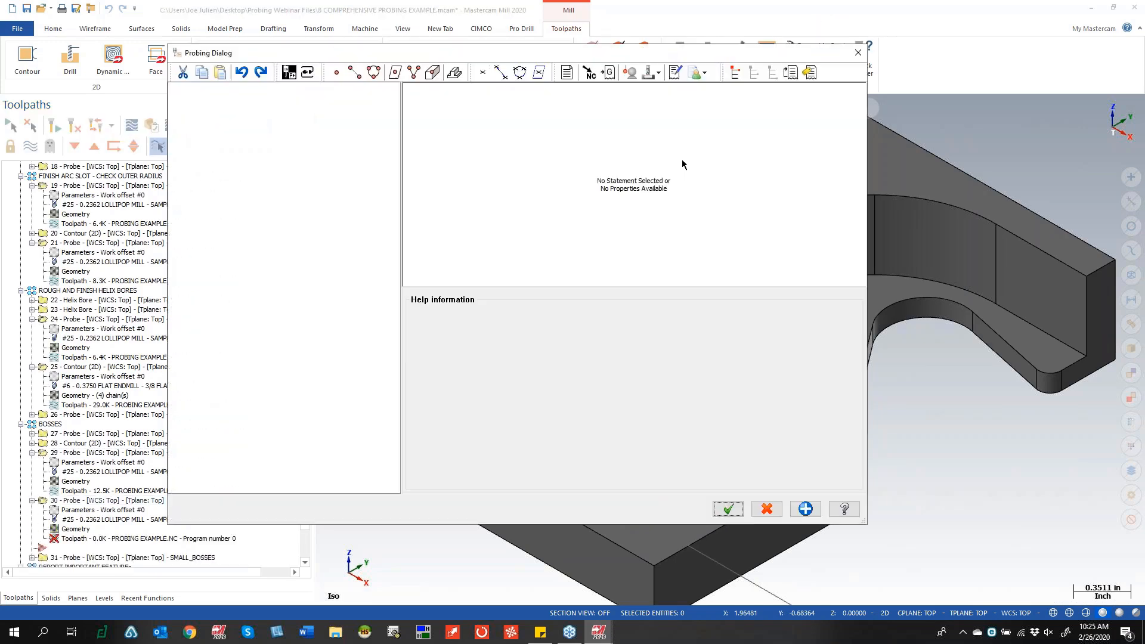
{"action": "left_click", "coordinate": [519, 72]}
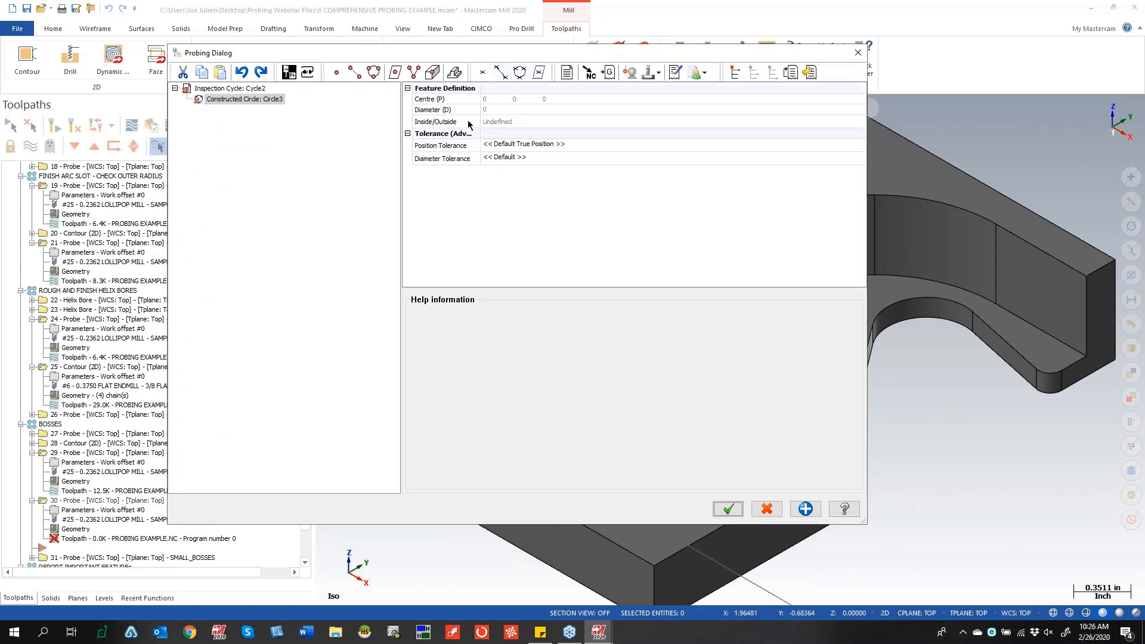
{"action": "left_click", "coordinate": [265, 89]}
{"action": "left_click", "coordinate": [207, 98]}
{"action": "left_click", "coordinate": [190, 88]}
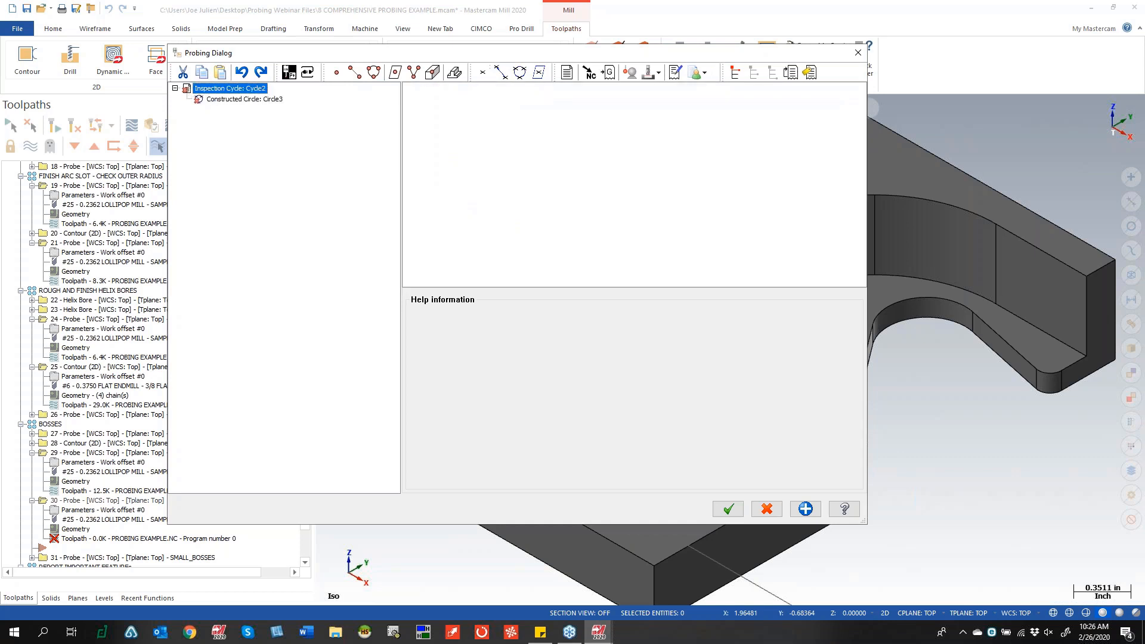
{"action": "left_click", "coordinate": [210, 100]}
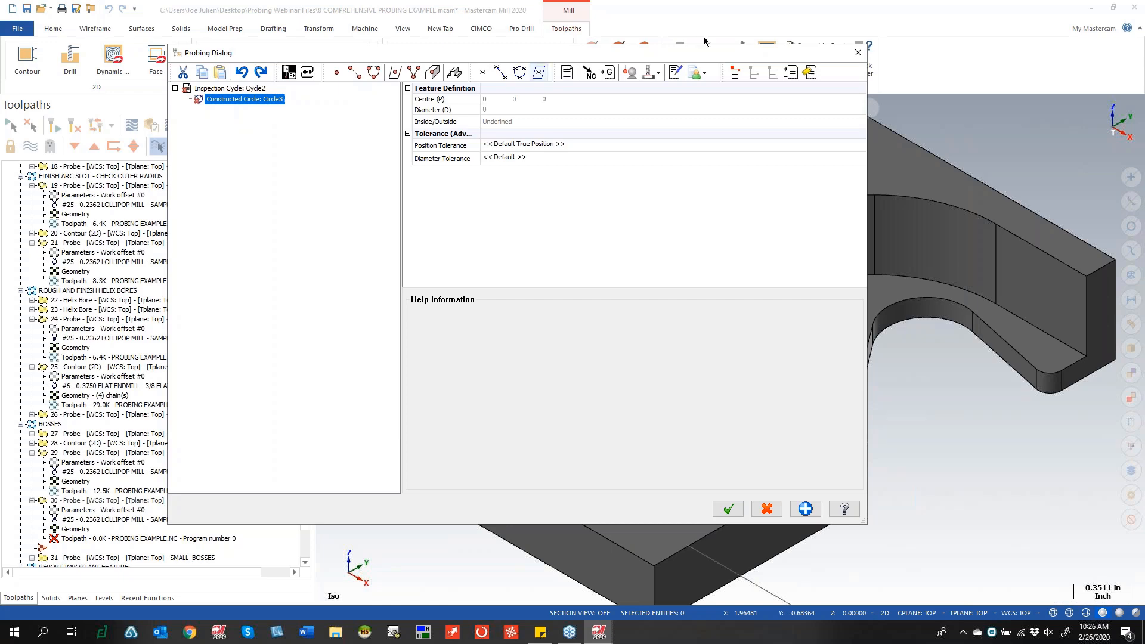
{"action": "left_click", "coordinate": [858, 52]}
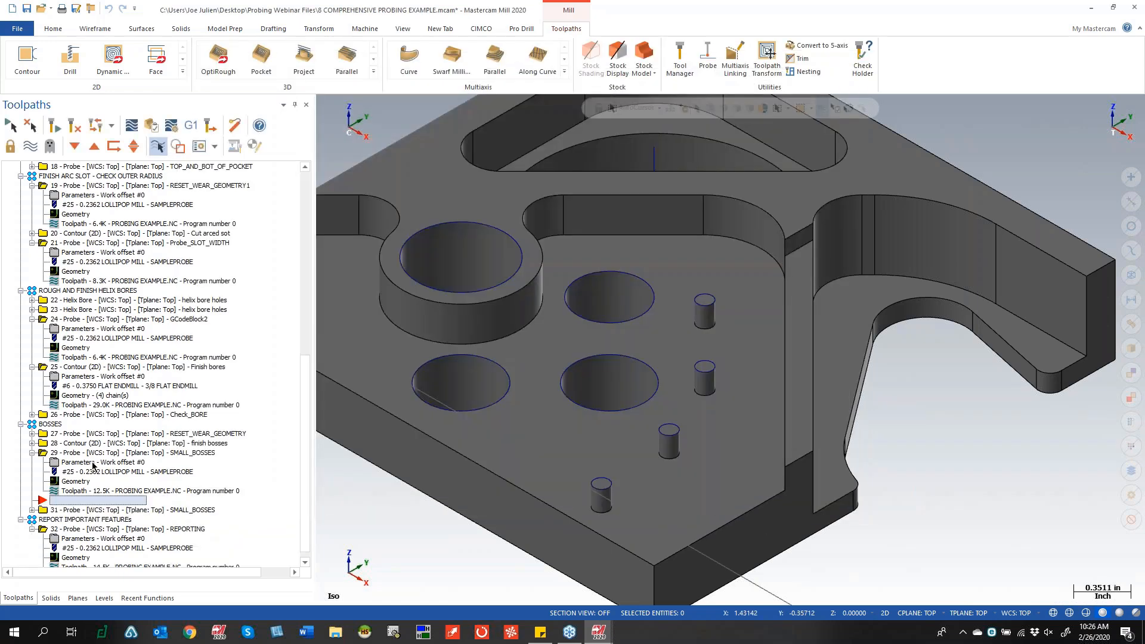
- Examine the BOSS_CIRCLE constructed circle and its BOSS1, BOSS2 and BOSS4 centre references in the first SMALL_BOSSES probe operation
{"action": "scroll", "coordinate": [86, 464], "scroll_direction": "down", "scroll_amount": 1}
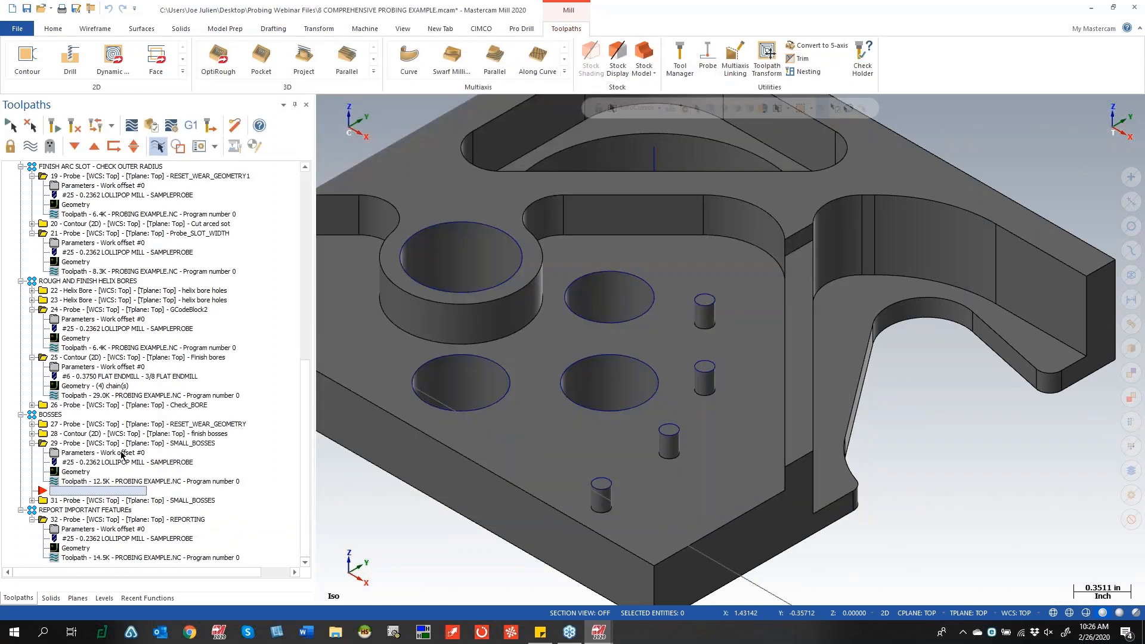
{"action": "left_click", "coordinate": [89, 455]}
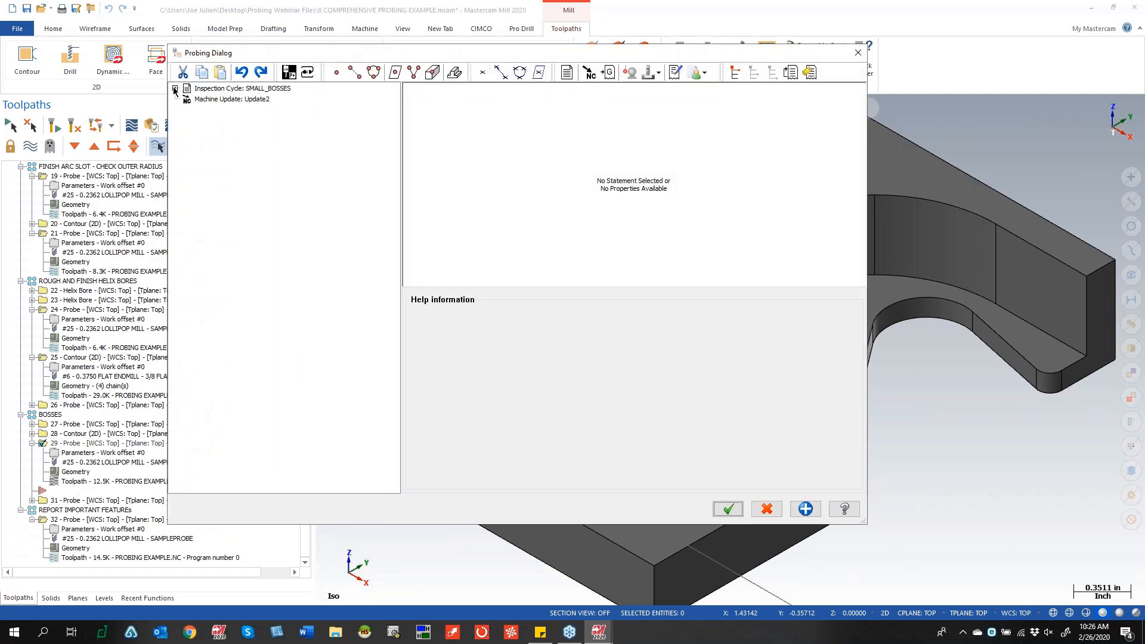
{"action": "left_click", "coordinate": [175, 89]}
{"action": "left_click", "coordinate": [211, 132]}
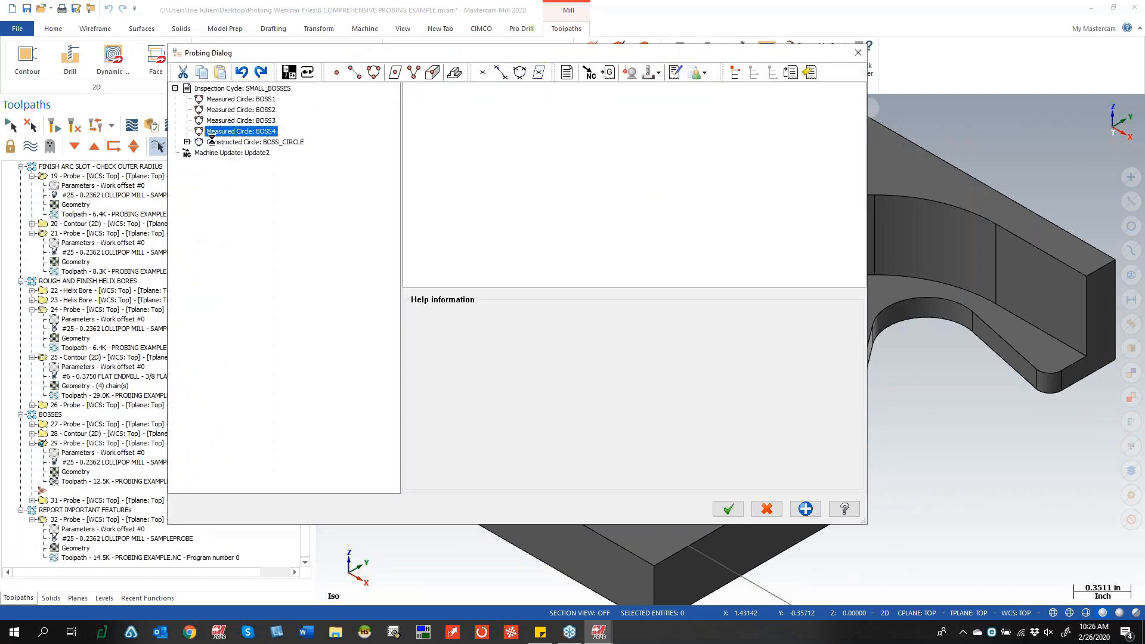
{"action": "left_click", "coordinate": [215, 142]}
{"action": "left_click", "coordinate": [187, 143]}
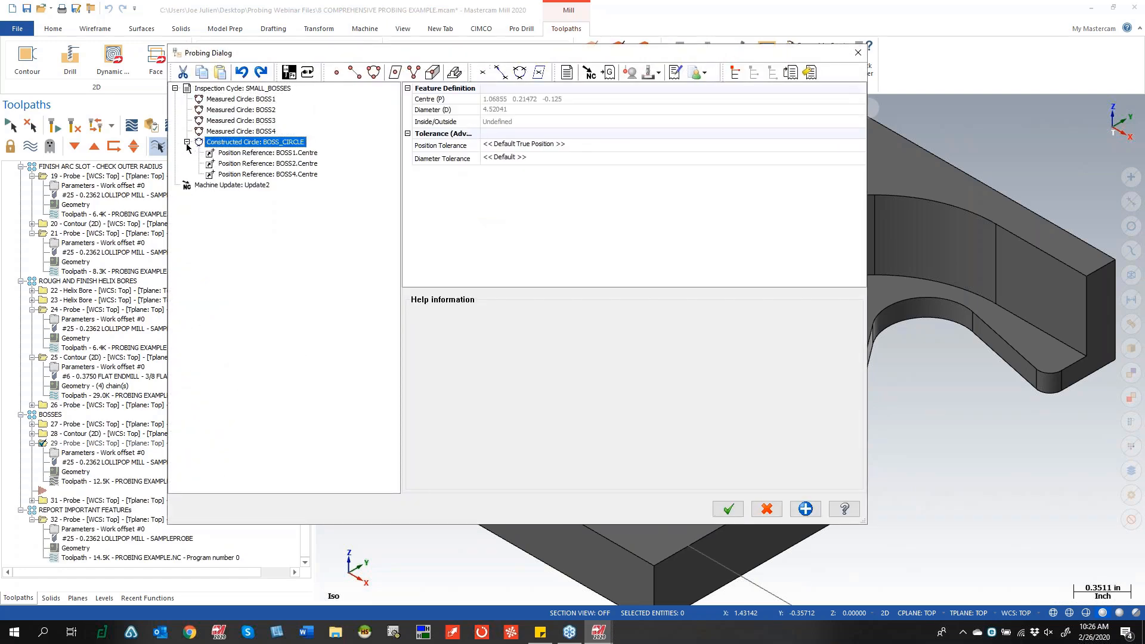
{"action": "left_click", "coordinate": [261, 153]}
{"action": "left_click", "coordinate": [278, 164]}
{"action": "left_click", "coordinate": [271, 175]}
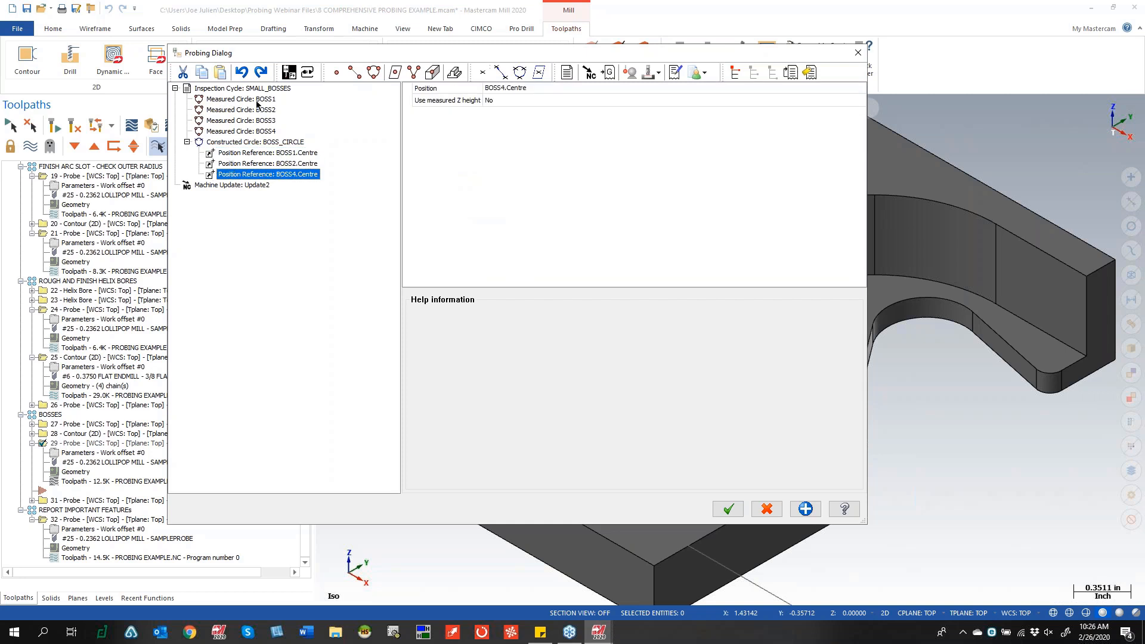
- Add the centre of BOSS3 as a position reference of the BOSS_CIRCLE constructed circle
{"action": "left_click", "coordinate": [258, 145]}
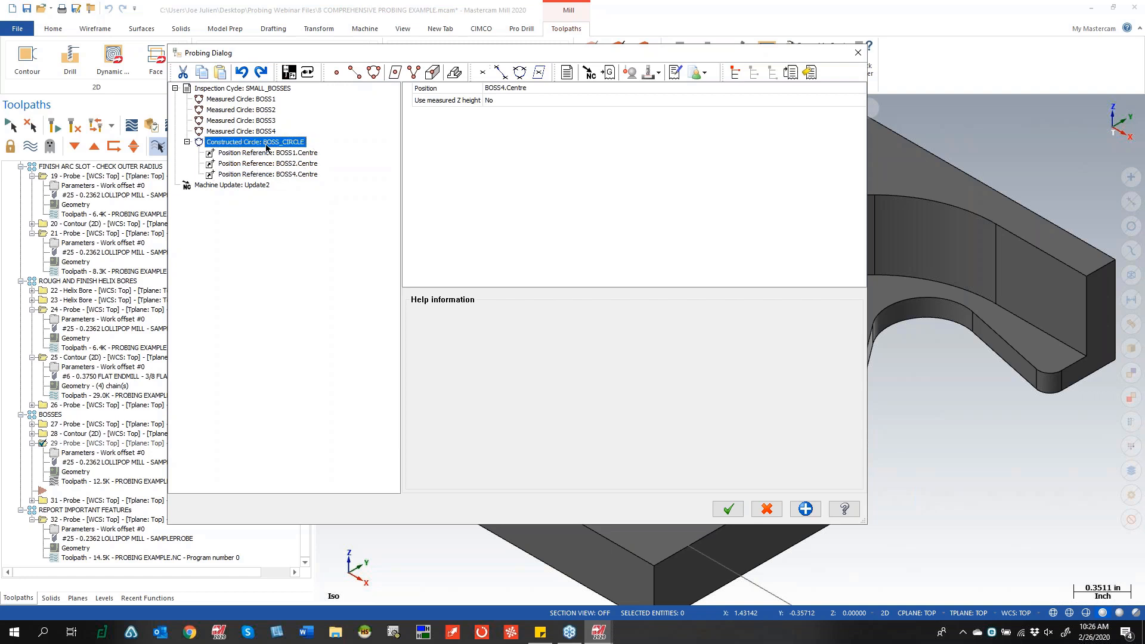
{"action": "left_click", "coordinate": [254, 100]}
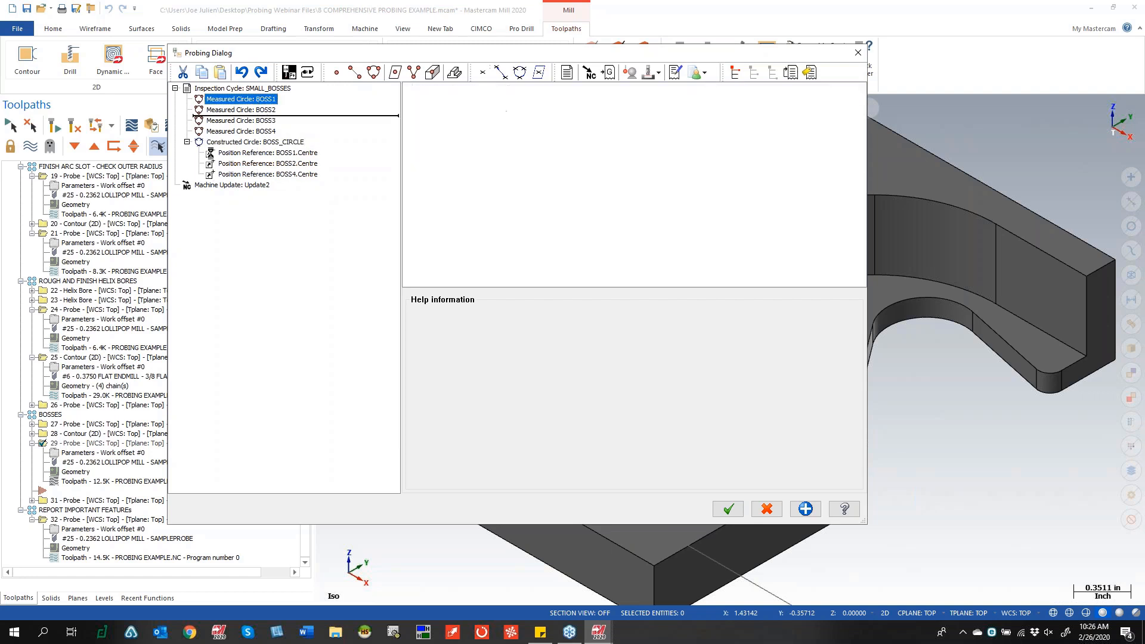
{"action": "left_click", "coordinate": [262, 121]}
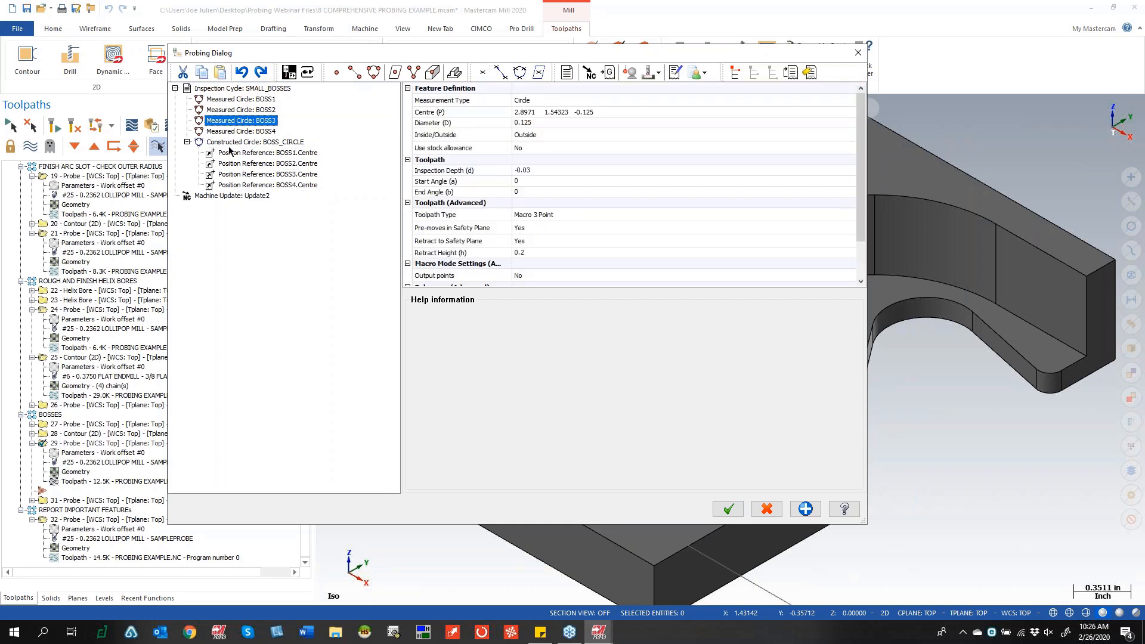
- Examine the BOSS_CIRCLE definition and the update type, machine variable and value of the Update2 machine update
{"action": "left_click", "coordinate": [301, 142]}
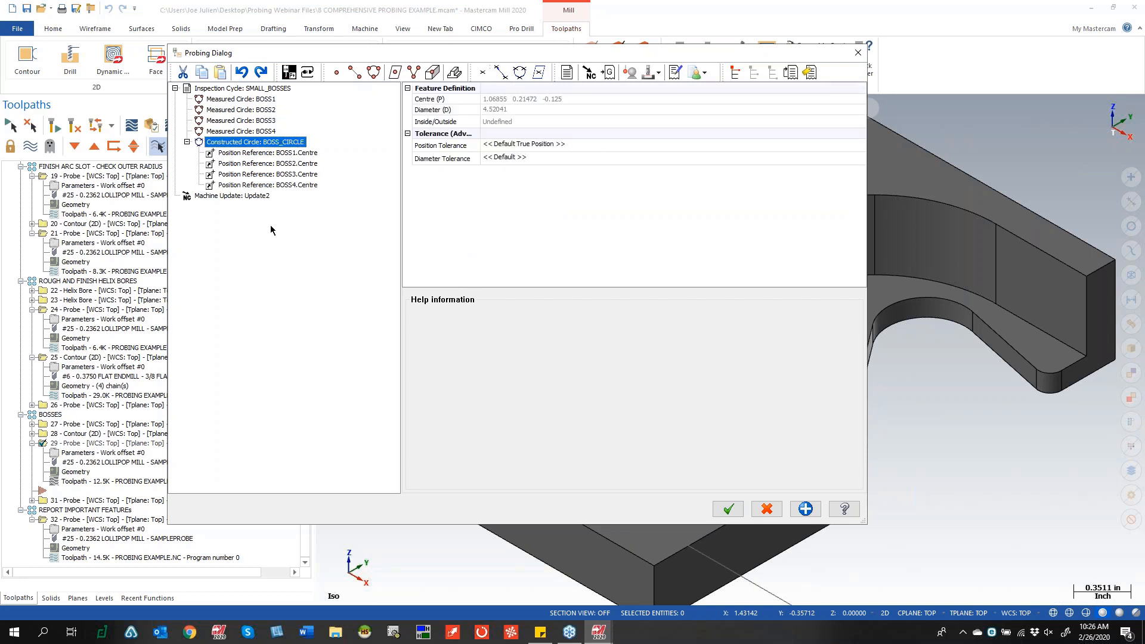
{"action": "left_click", "coordinate": [233, 196]}
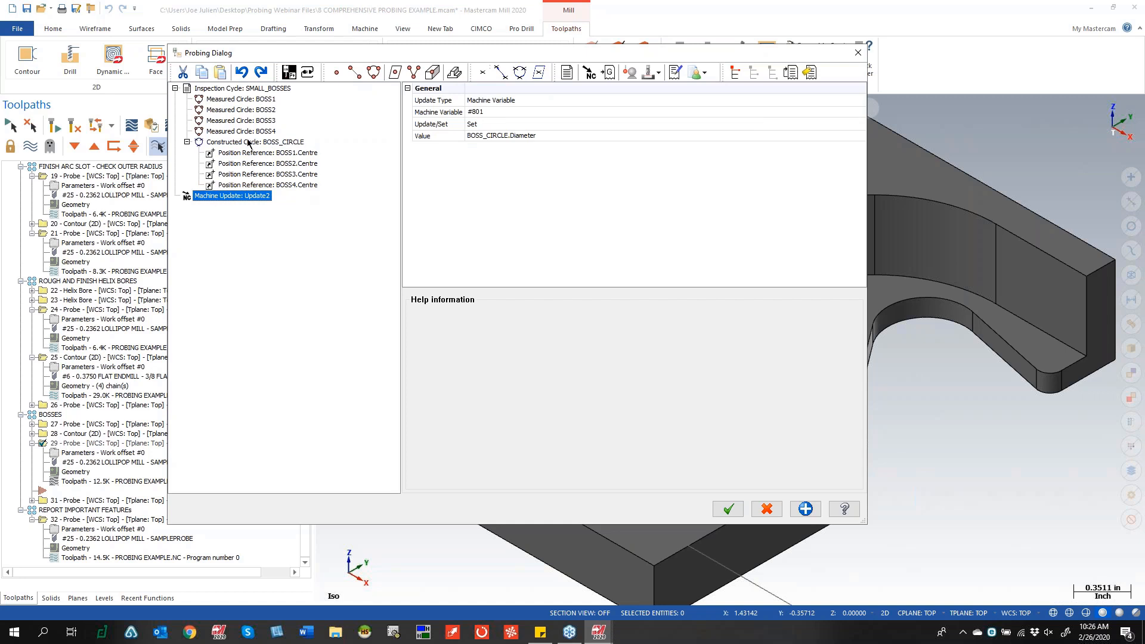
{"action": "left_click", "coordinate": [544, 105]}
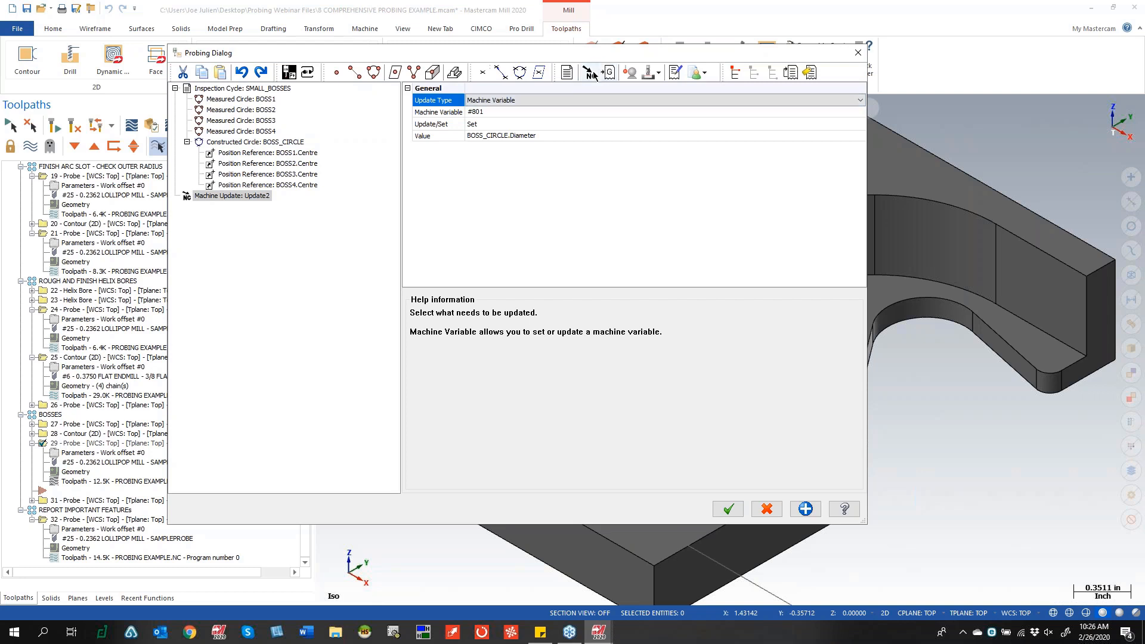
- Review the help for Update2's update type, machine variable format, Update/Set option and value in the SMALL_BOSSES cycle
{"action": "left_click", "coordinate": [523, 103]}
{"action": "left_click", "coordinate": [524, 105]}
{"action": "left_click", "coordinate": [482, 114]}
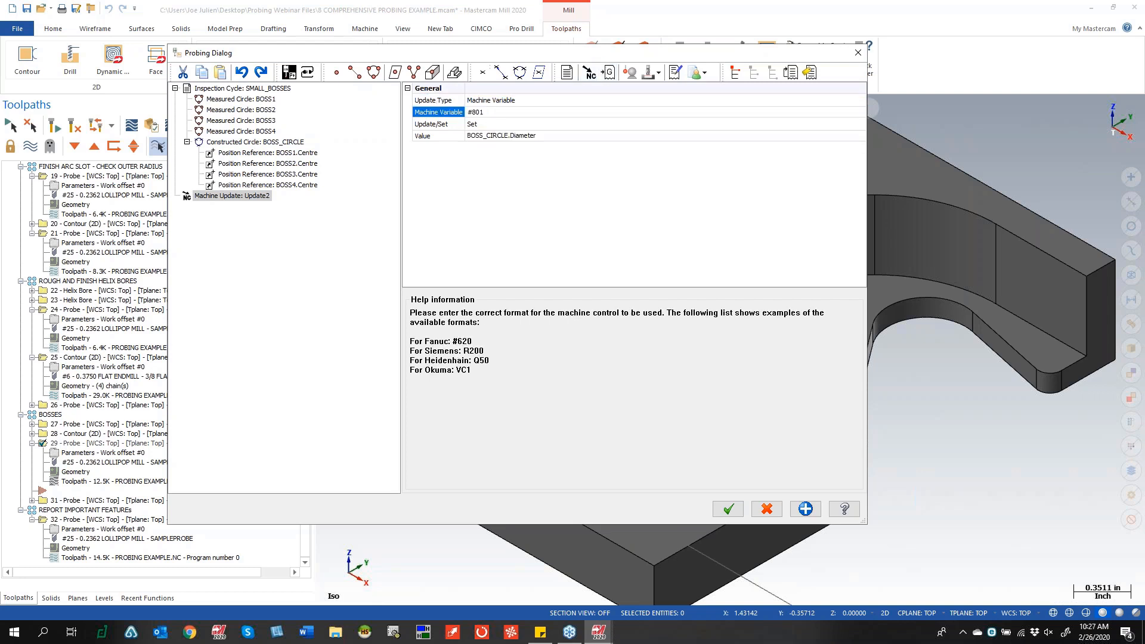
{"action": "double_click", "coordinate": [527, 114]}
{"action": "left_click", "coordinate": [534, 112]}
{"action": "left_click", "coordinate": [493, 125]}
{"action": "left_click", "coordinate": [517, 125]}
{"action": "left_click", "coordinate": [519, 134]}
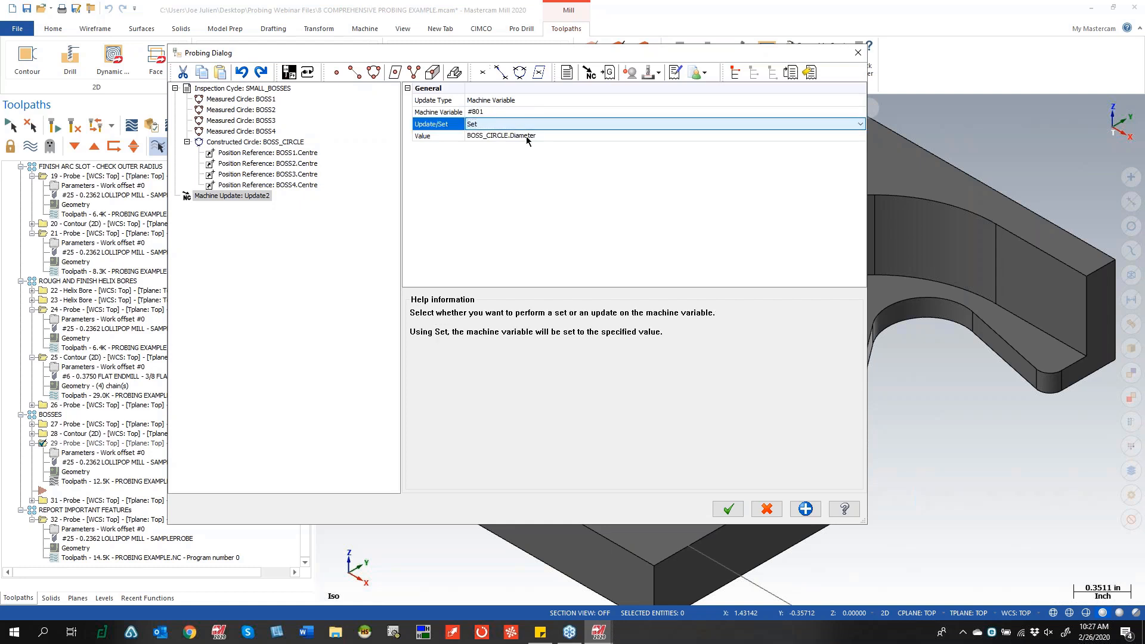
{"action": "left_click", "coordinate": [504, 136]}
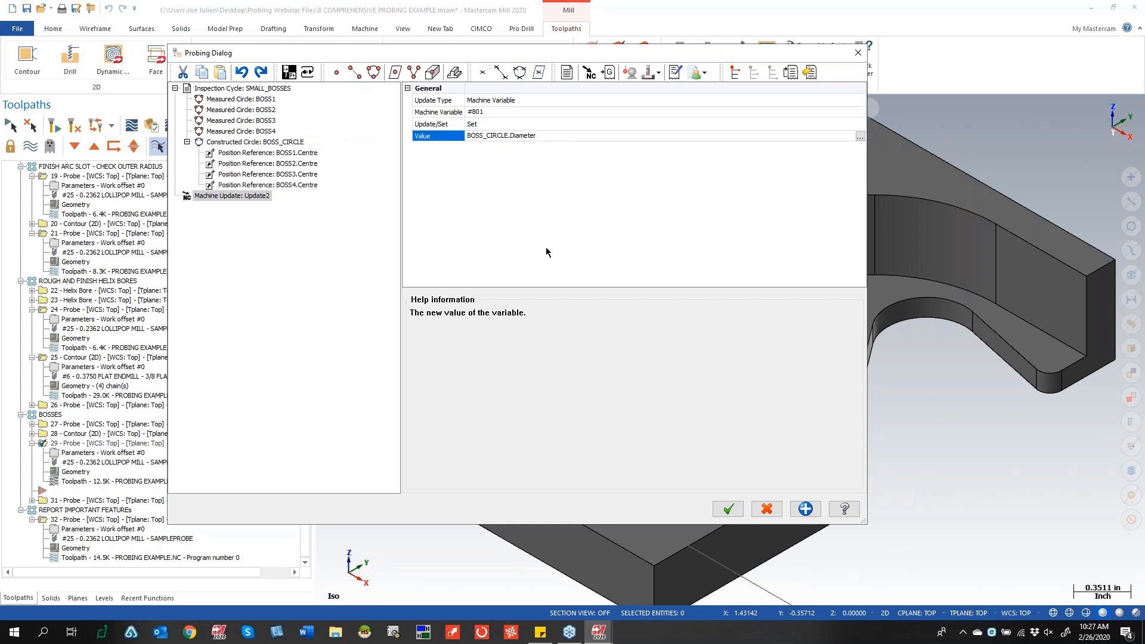
- Accept the SMALL_BOSSES probing cycle and regenerate its first probe operation's toolpath
{"action": "left_click", "coordinate": [728, 509]}
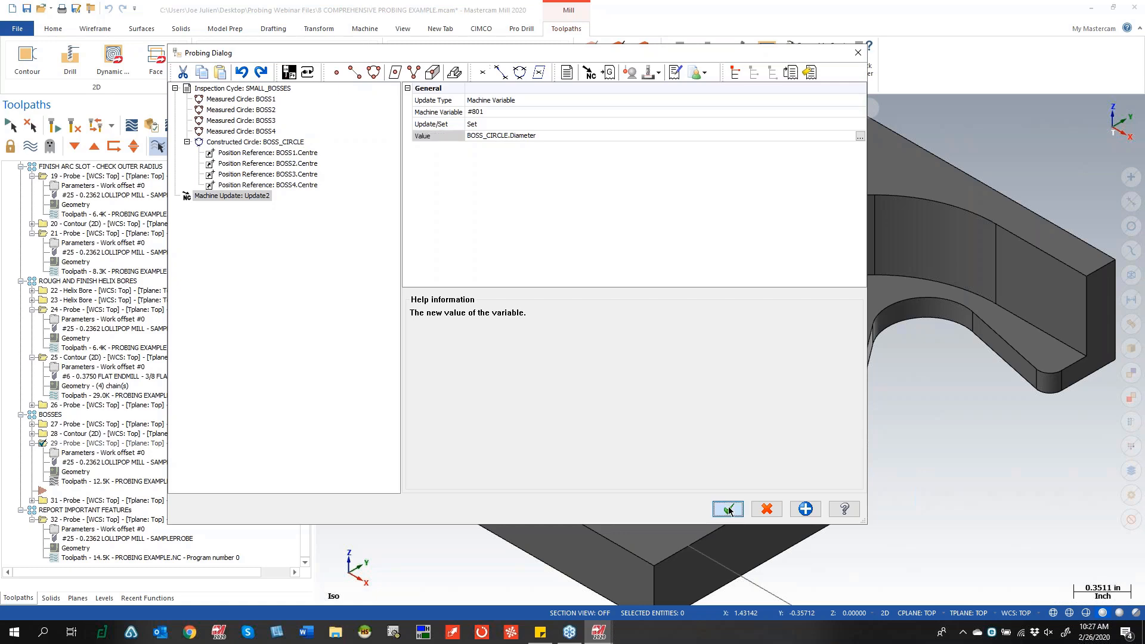
{"action": "scroll", "coordinate": [726, 279], "scroll_direction": "down", "scroll_amount": 2}
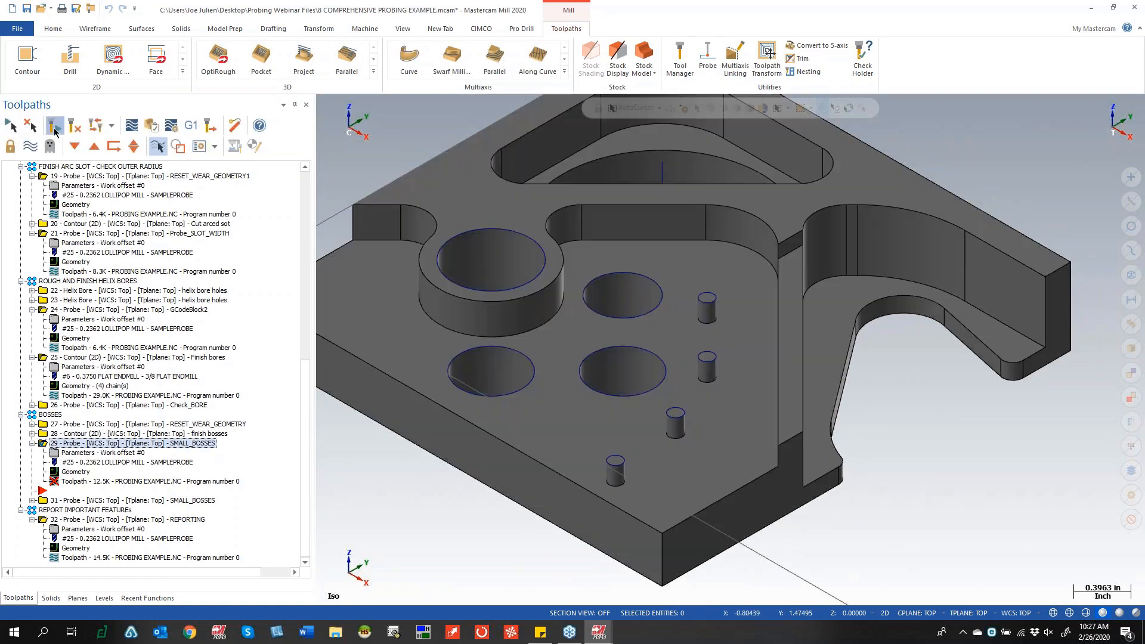
{"action": "left_click", "coordinate": [54, 126]}
{"action": "scroll", "coordinate": [351, 365], "scroll_direction": "down", "scroll_amount": 1}
{"action": "scroll", "coordinate": [117, 475], "scroll_direction": "down", "scroll_amount": 1}
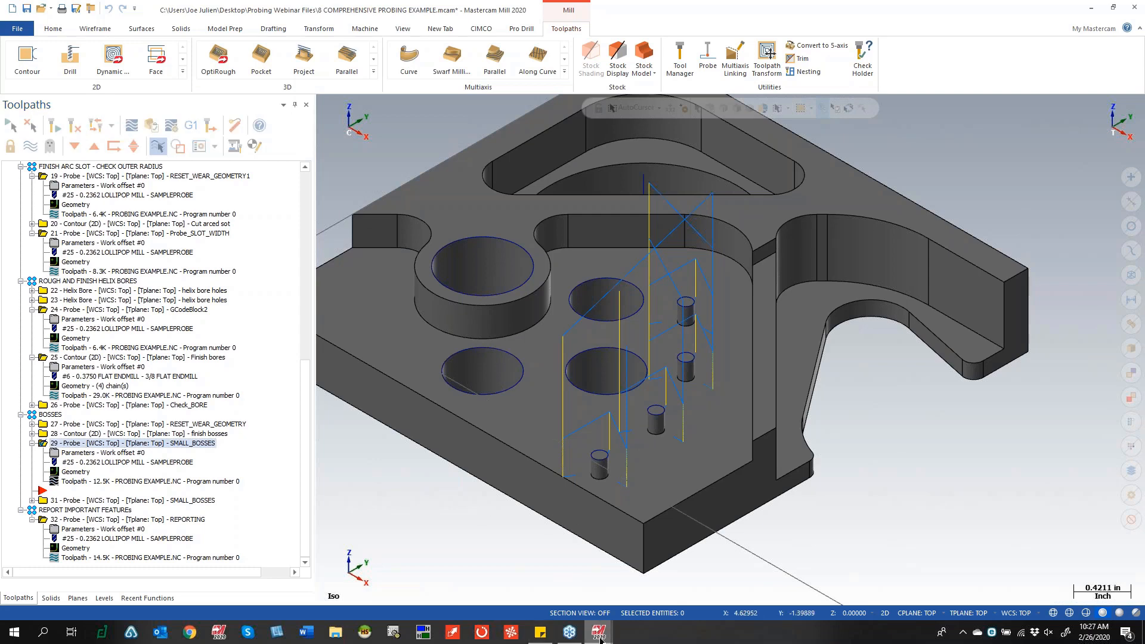
- Switch to the 5 Positional Rotation (3+2) Example part file and open the parameters of its Cycle3 probe operation
{"action": "mouse_move", "coordinate": [601, 639]}
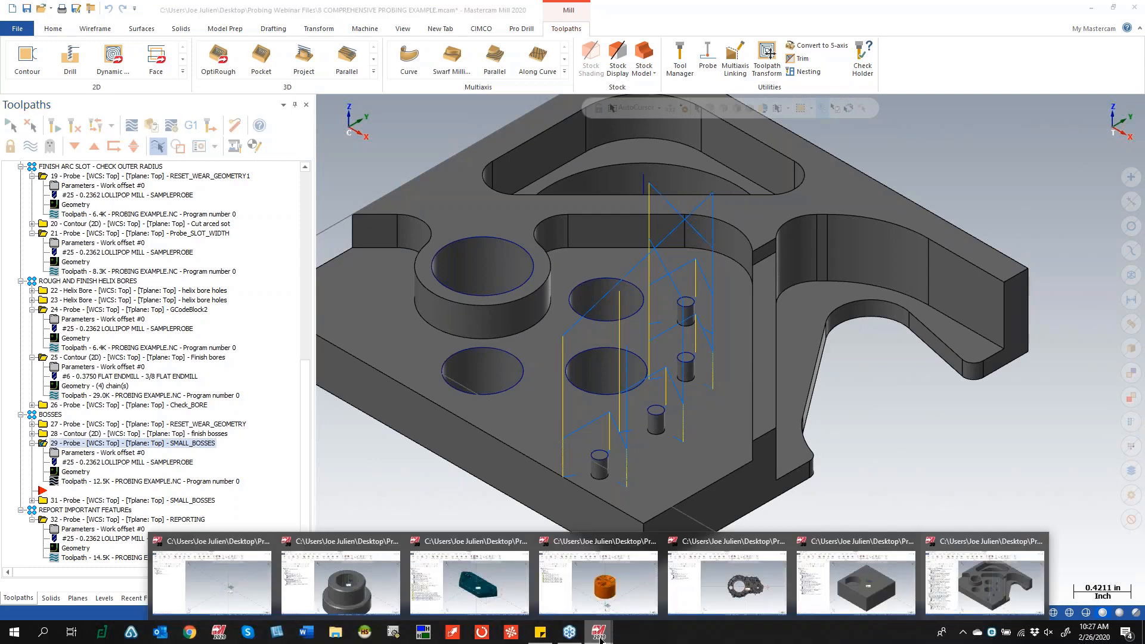
{"action": "left_click", "coordinate": [609, 610]}
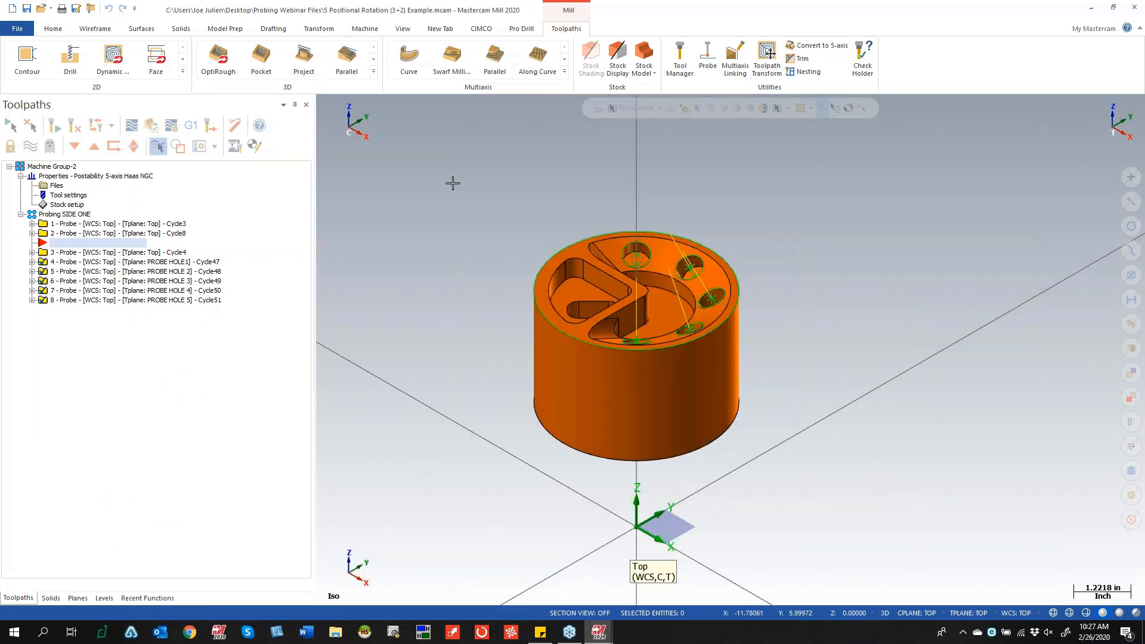
{"action": "scroll", "coordinate": [643, 239], "scroll_direction": "up", "scroll_amount": 2}
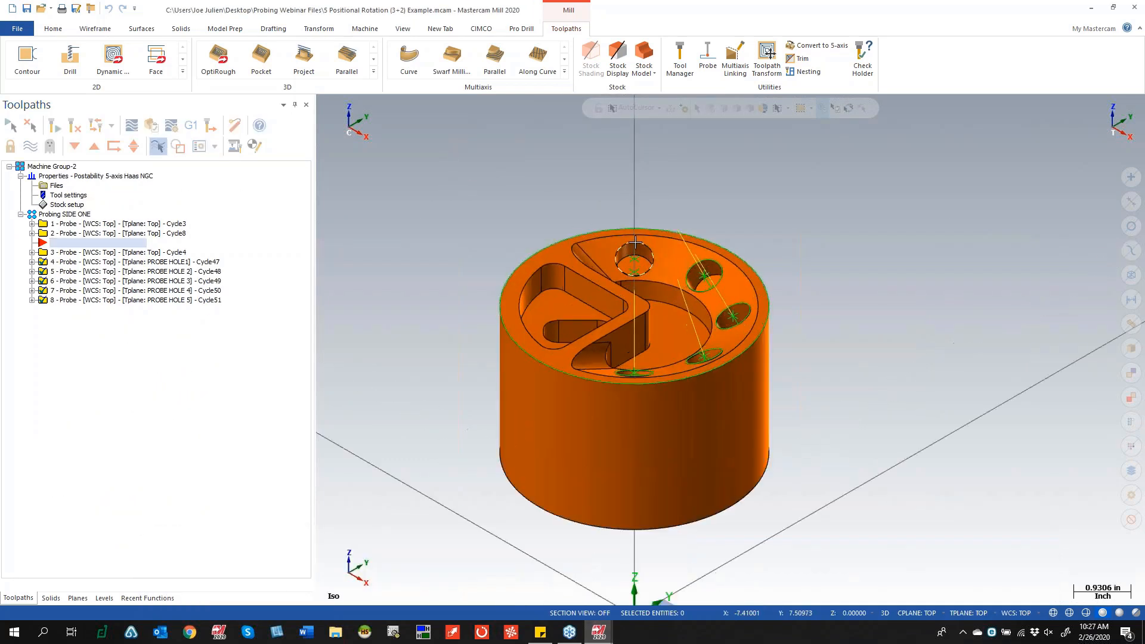
{"action": "left_click", "coordinate": [87, 224]}
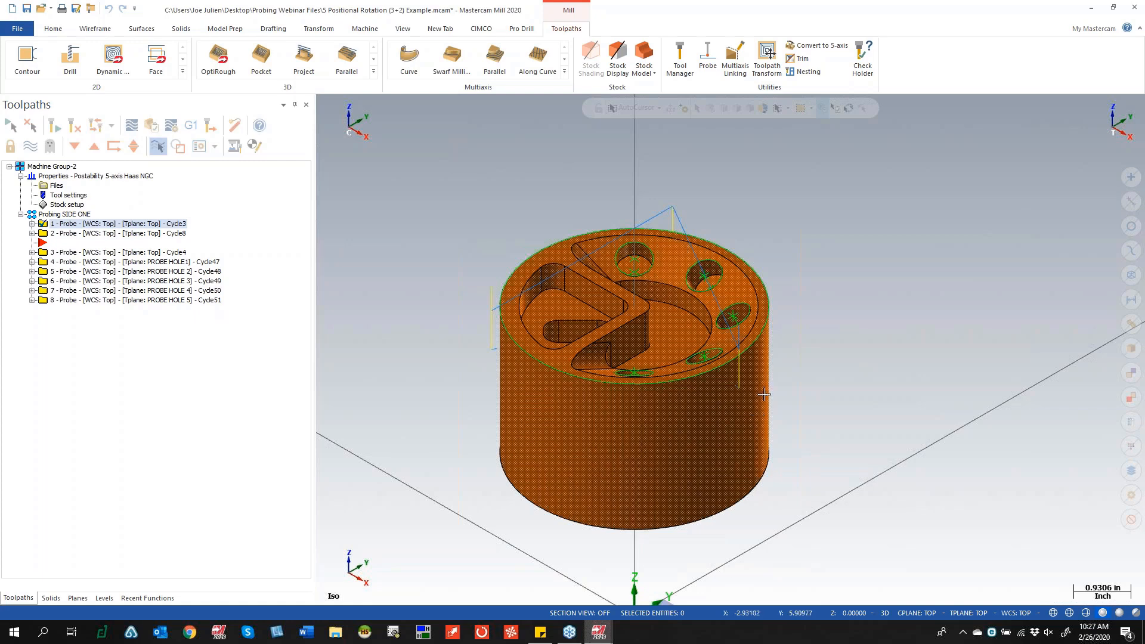
{"action": "left_click", "coordinate": [32, 225]}
{"action": "left_click", "coordinate": [72, 234]}
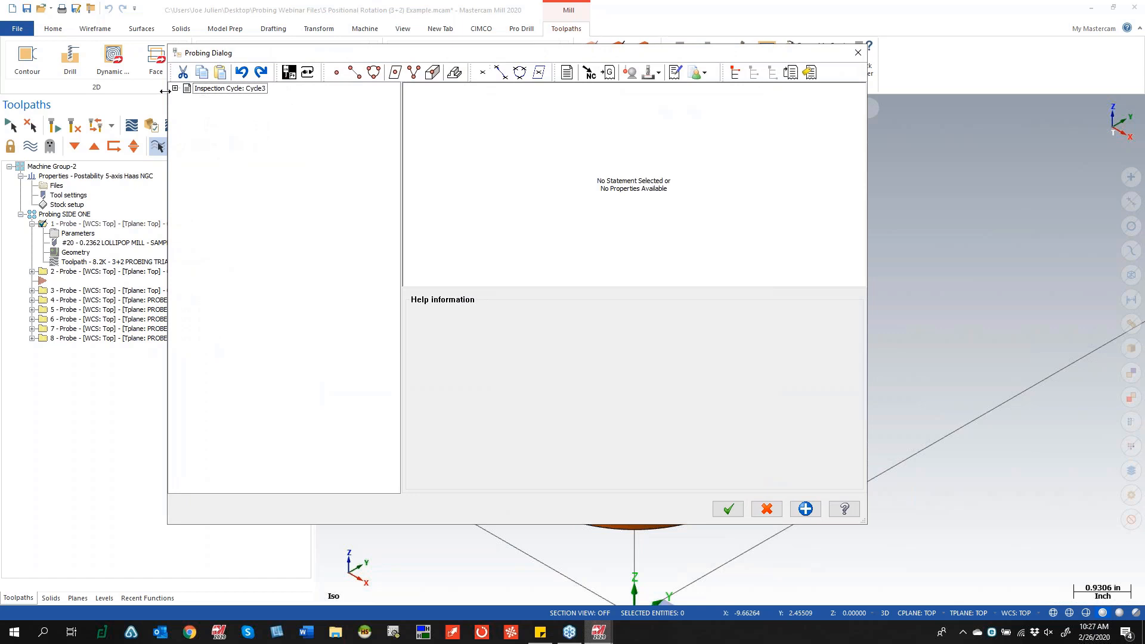
- Examine the Circle1 measured circle and the inspection settings of Cycle3, compare them with the part, and close the cycle
{"action": "left_click", "coordinate": [175, 88]}
{"action": "left_click", "coordinate": [236, 100]}
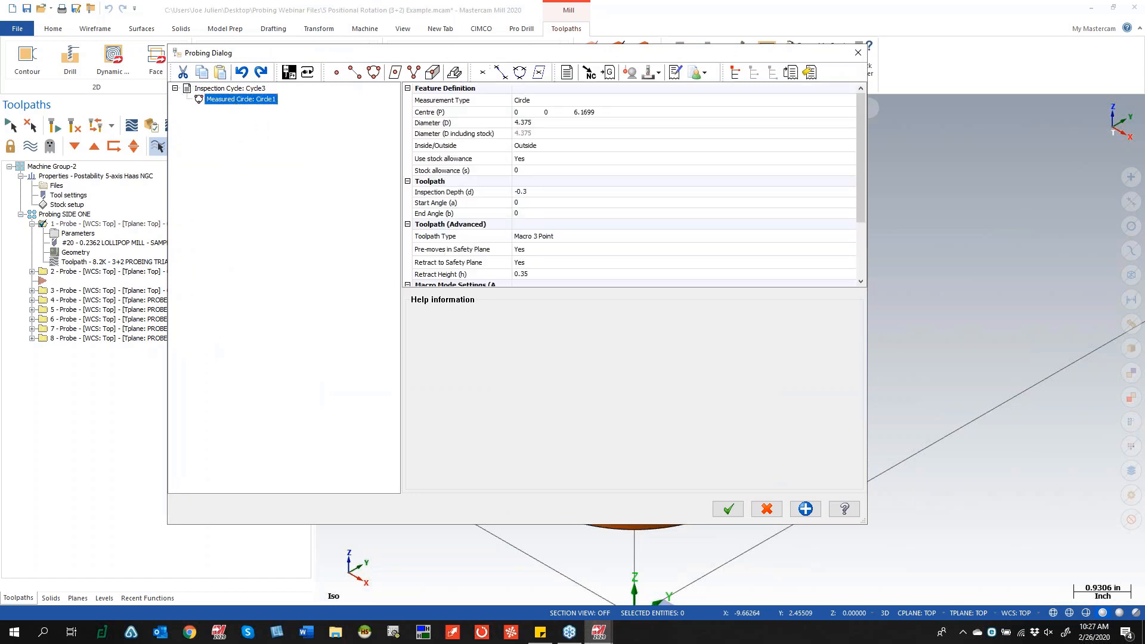
{"action": "left_click", "coordinate": [249, 90]}
{"action": "right_click", "coordinate": [258, 88]}
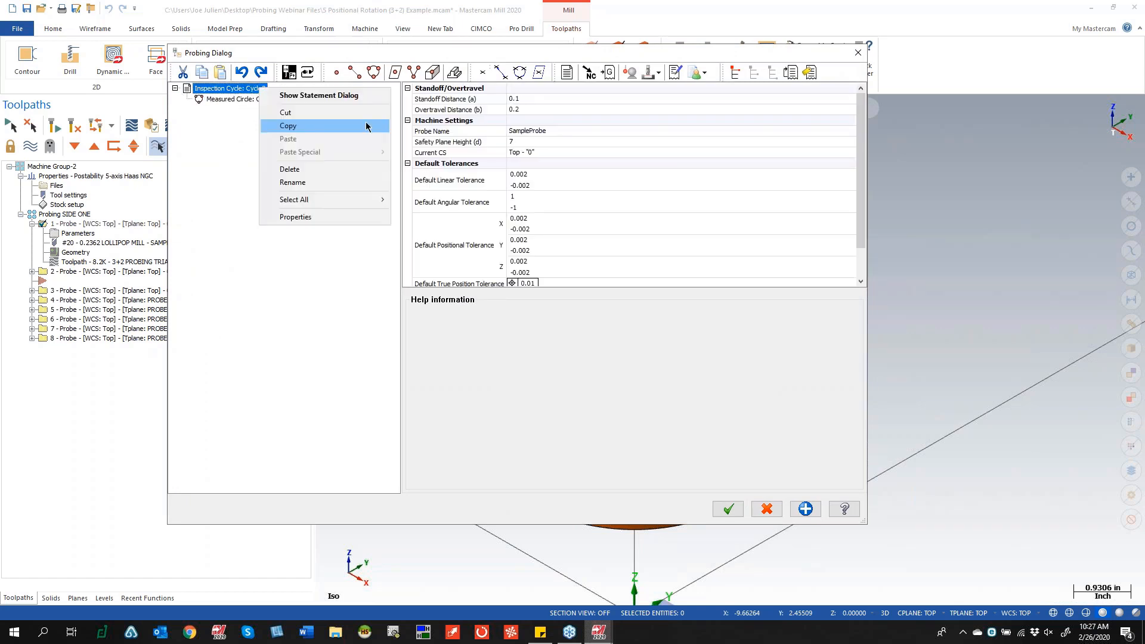
{"action": "left_click", "coordinate": [242, 253]}
{"action": "left_click_drag", "start_coordinate": [561, 55], "coordinate": [477, 473]}
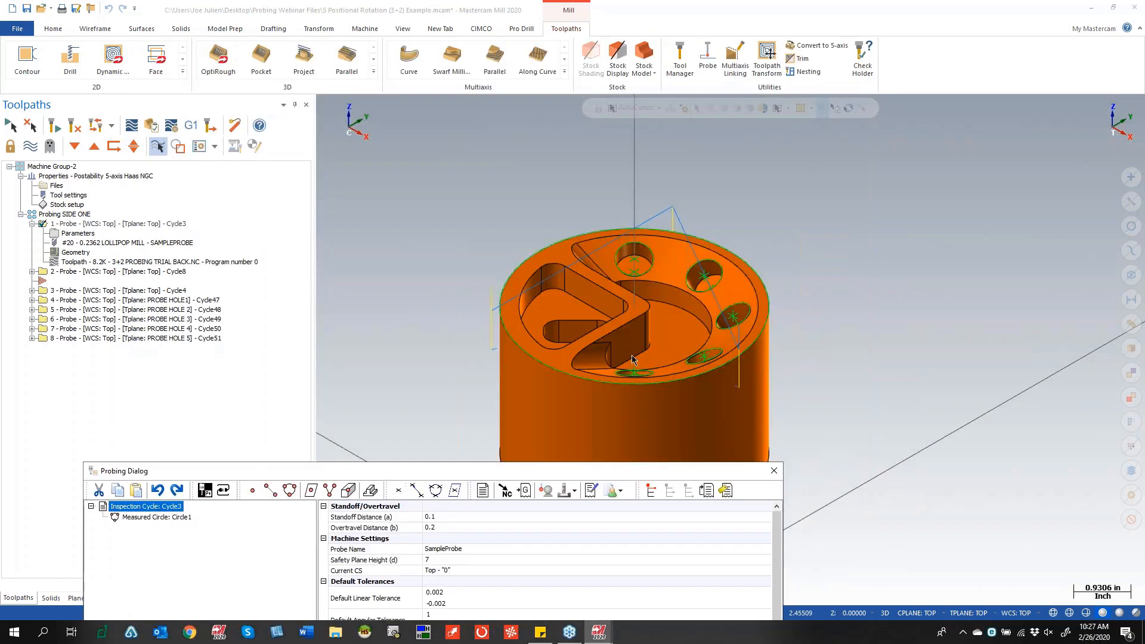
{"action": "left_click_drag", "start_coordinate": [707, 474], "coordinate": [695, 298]}
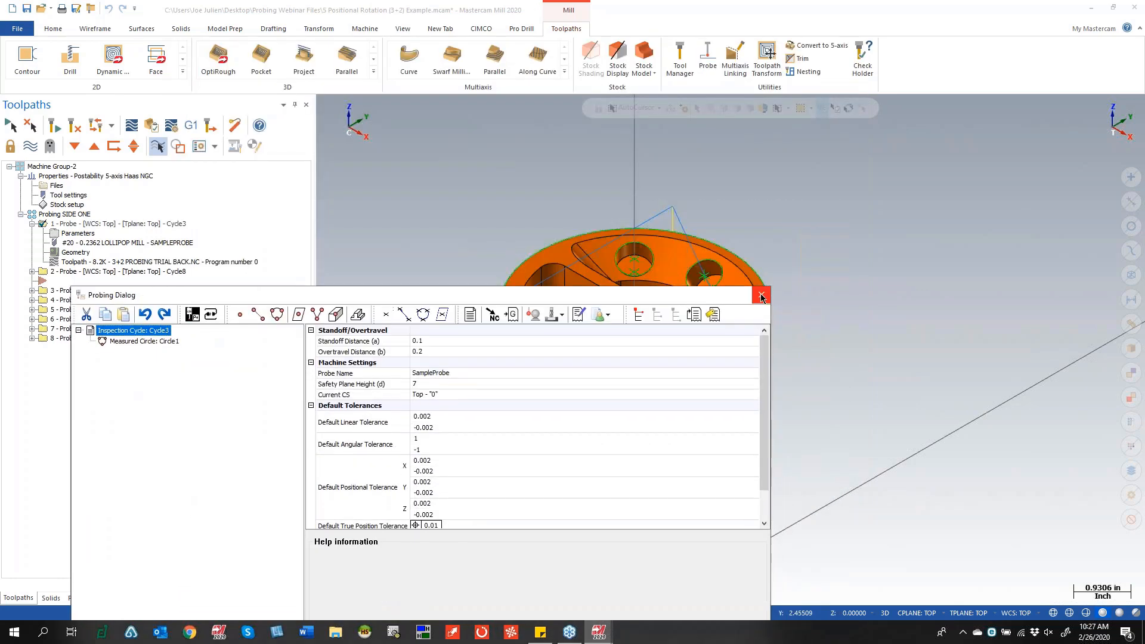
{"action": "left_click", "coordinate": [761, 296]}
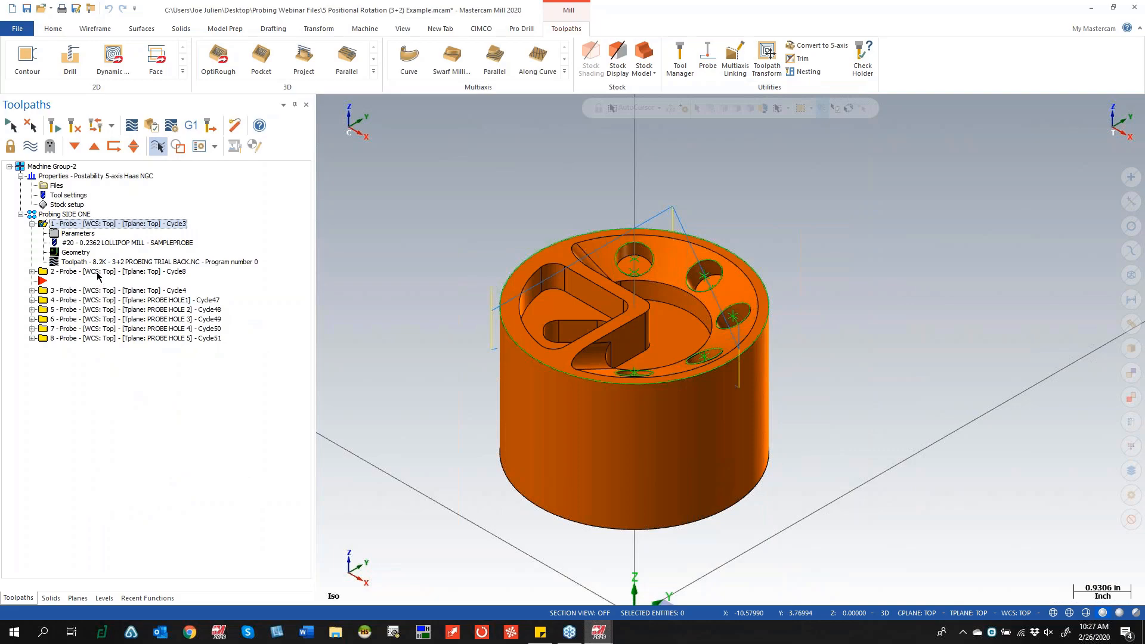
- Examine the Cycle8 probe toolpath in the rounded slot pocket together with its WebPocket2 measurement definition
{"action": "left_click", "coordinate": [97, 272]}
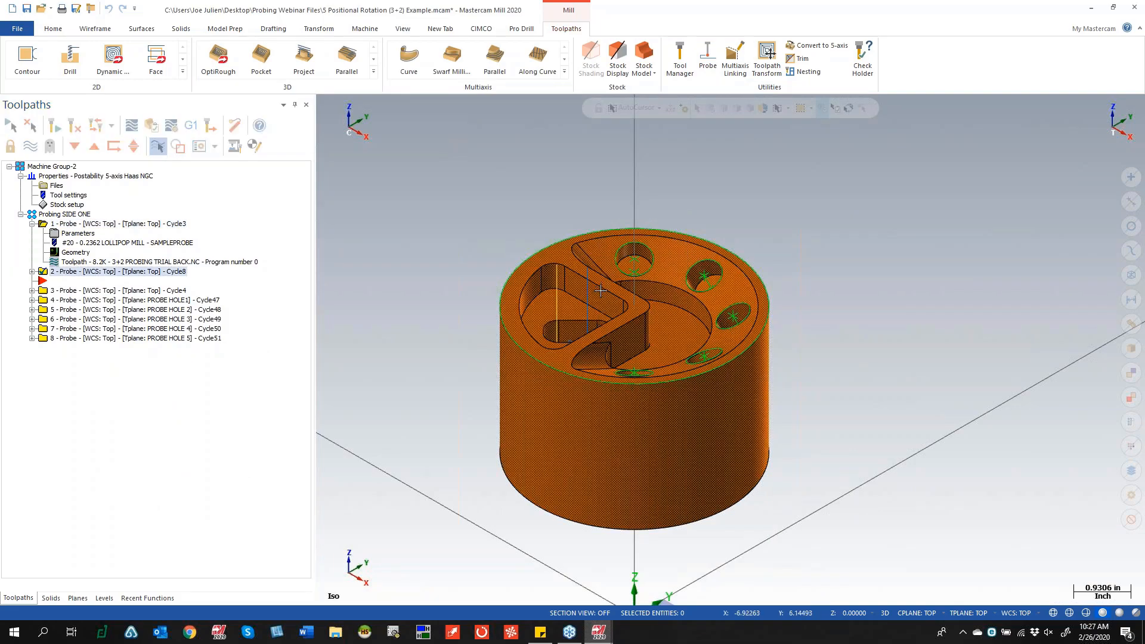
{"action": "middle_click_drag", "start_coordinate": [600, 313], "coordinate": [577, 324]}
{"action": "scroll", "coordinate": [577, 325], "scroll_direction": "up", "scroll_amount": 6}
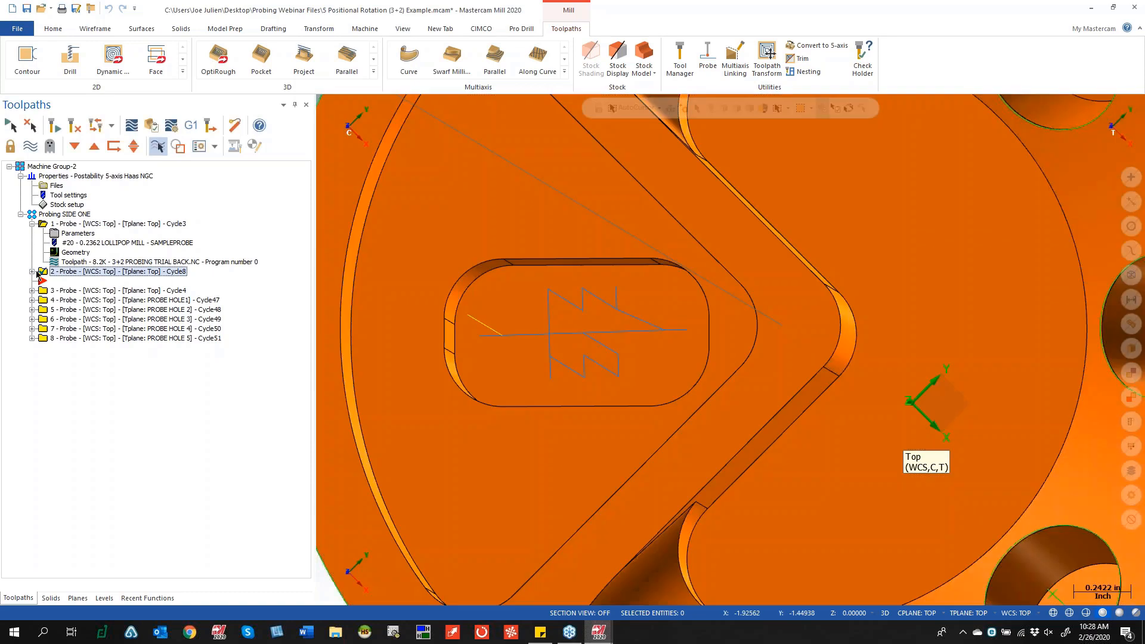
{"action": "left_click", "coordinate": [32, 272]}
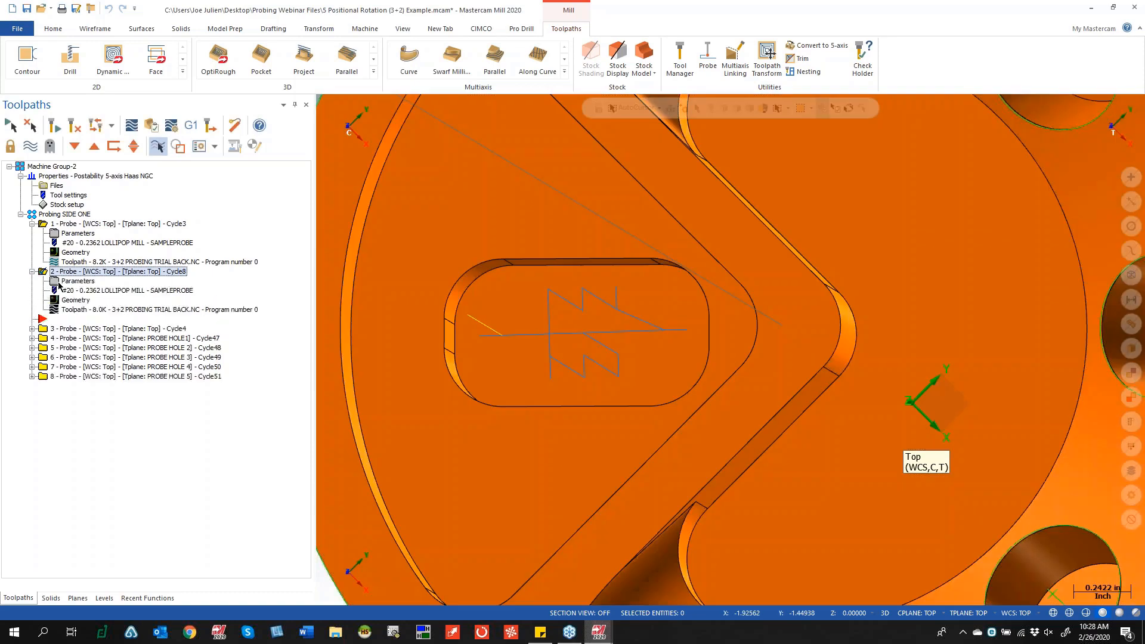
{"action": "left_click", "coordinate": [83, 281]}
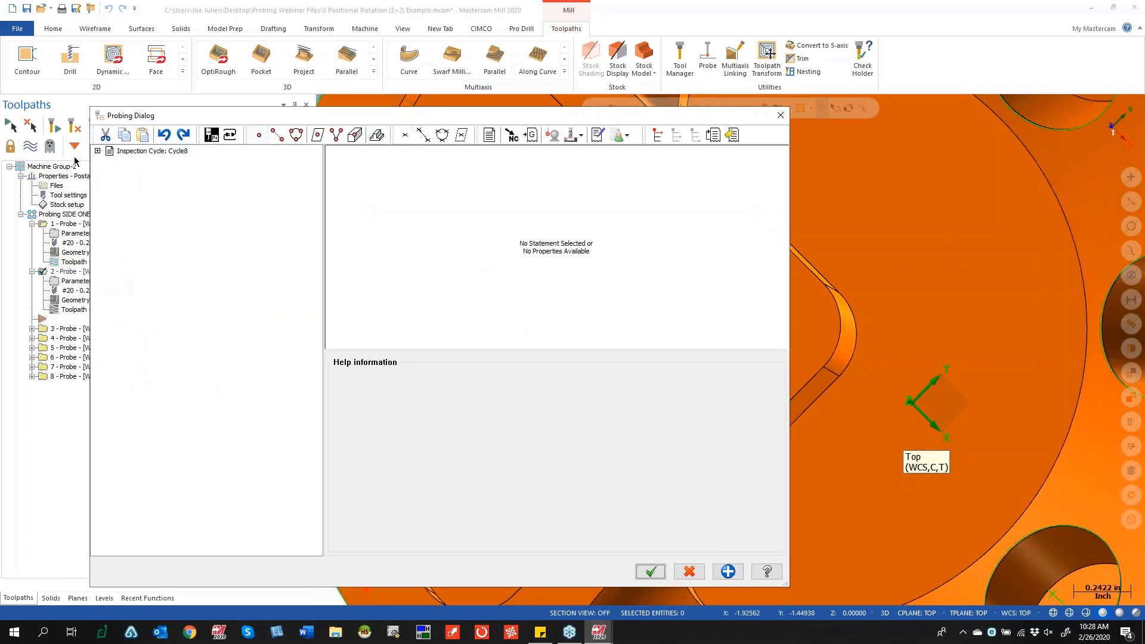
{"action": "left_click", "coordinate": [97, 151]}
{"action": "left_click", "coordinate": [111, 162]}
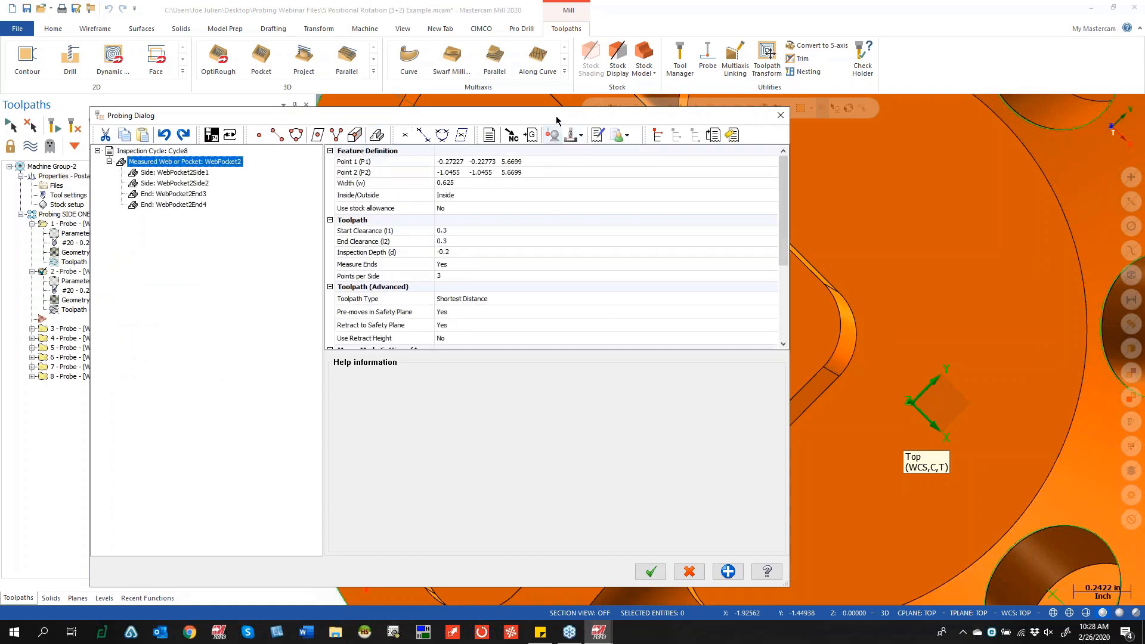
{"action": "left_click_drag", "start_coordinate": [555, 117], "coordinate": [167, 213]}
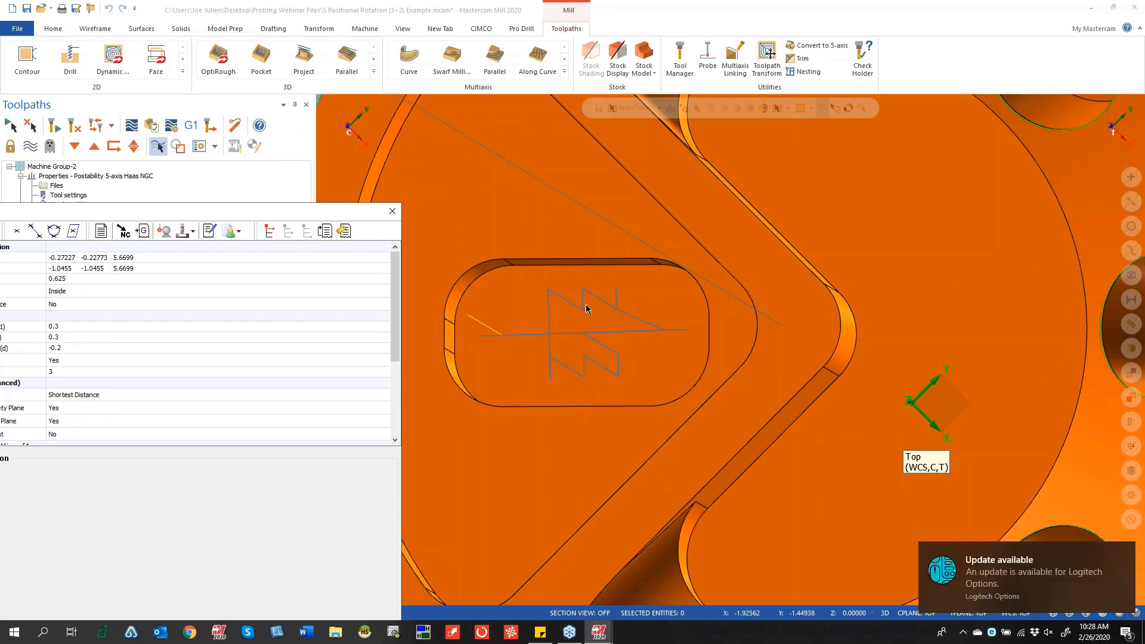
{"action": "left_click_drag", "start_coordinate": [270, 214], "coordinate": [721, 134]}
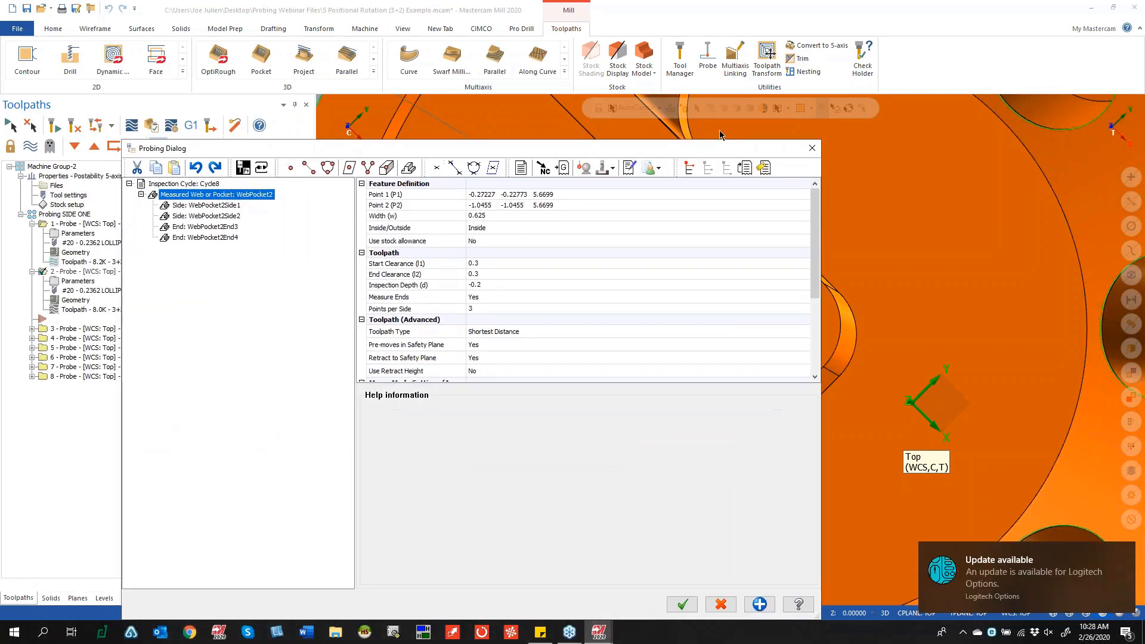
- Review WebPocket2's point and Inside/Outside properties and the safety plane height of the Cycle8 inspection cycle
{"action": "left_click", "coordinate": [543, 196]}
{"action": "left_click", "coordinate": [541, 207]}
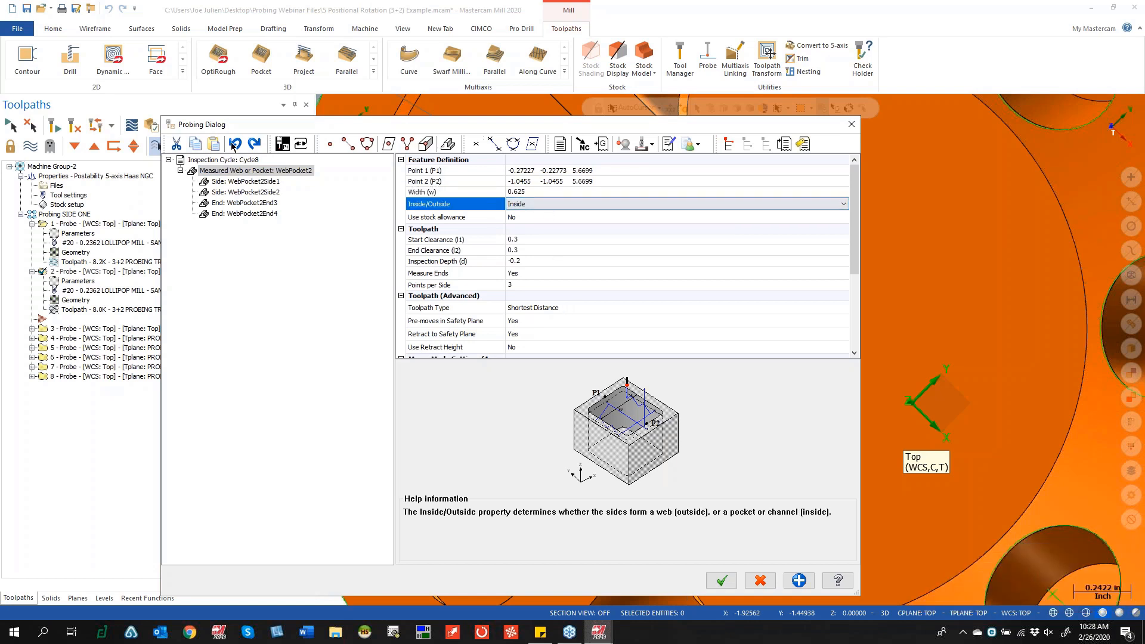
{"action": "left_click", "coordinate": [240, 160]}
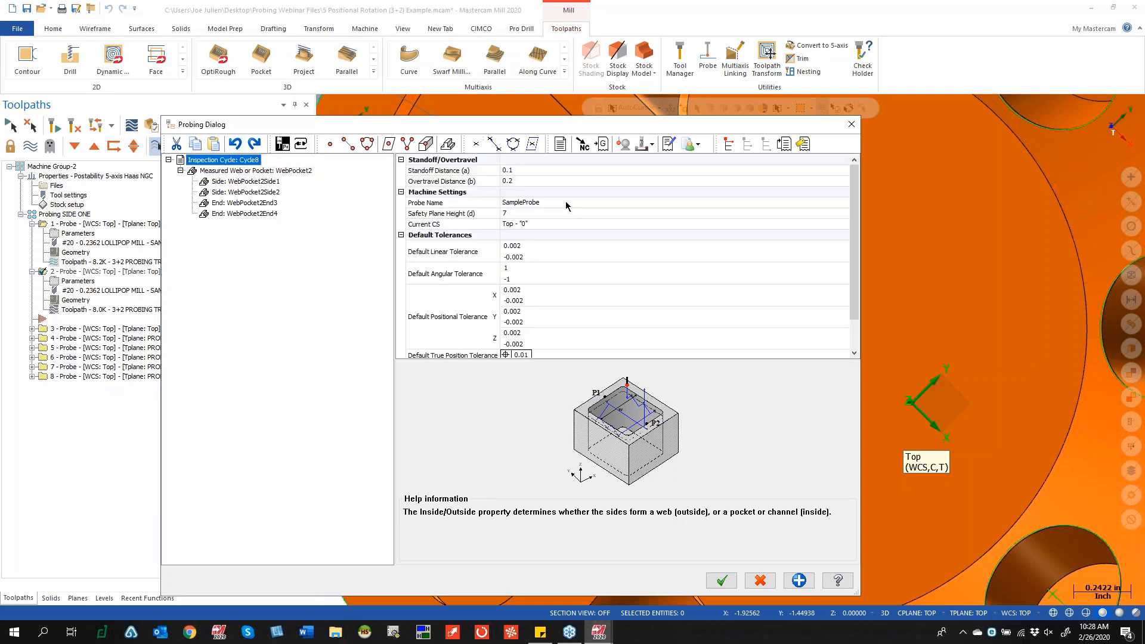
{"action": "left_click", "coordinate": [518, 215]}
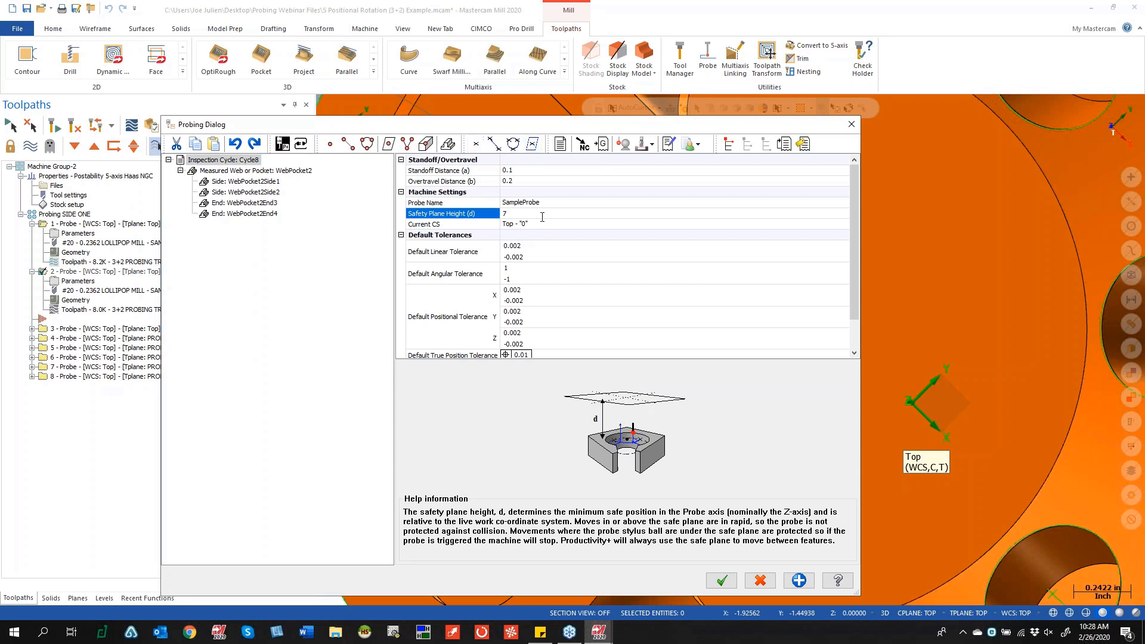
{"action": "left_click", "coordinate": [262, 172]}
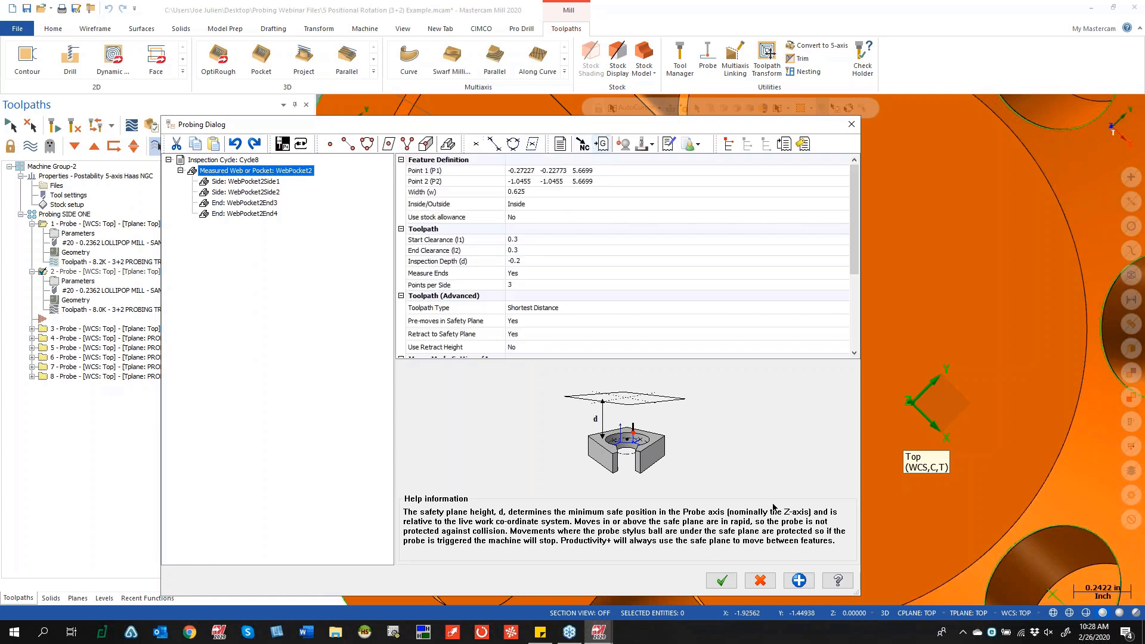
- Set the Cycle8 safety plane height to 2 and check WebPocket2 for warnings
{"action": "left_click", "coordinate": [224, 161]}
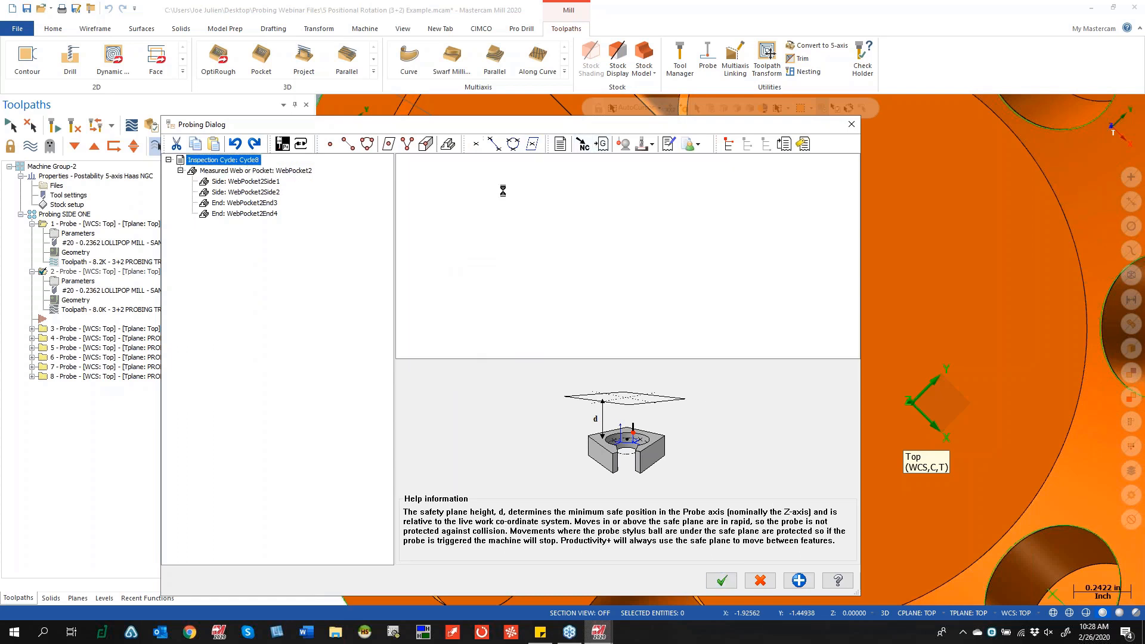
{"action": "left_click", "coordinate": [520, 213]}
{"action": "left_click", "coordinate": [519, 213]}
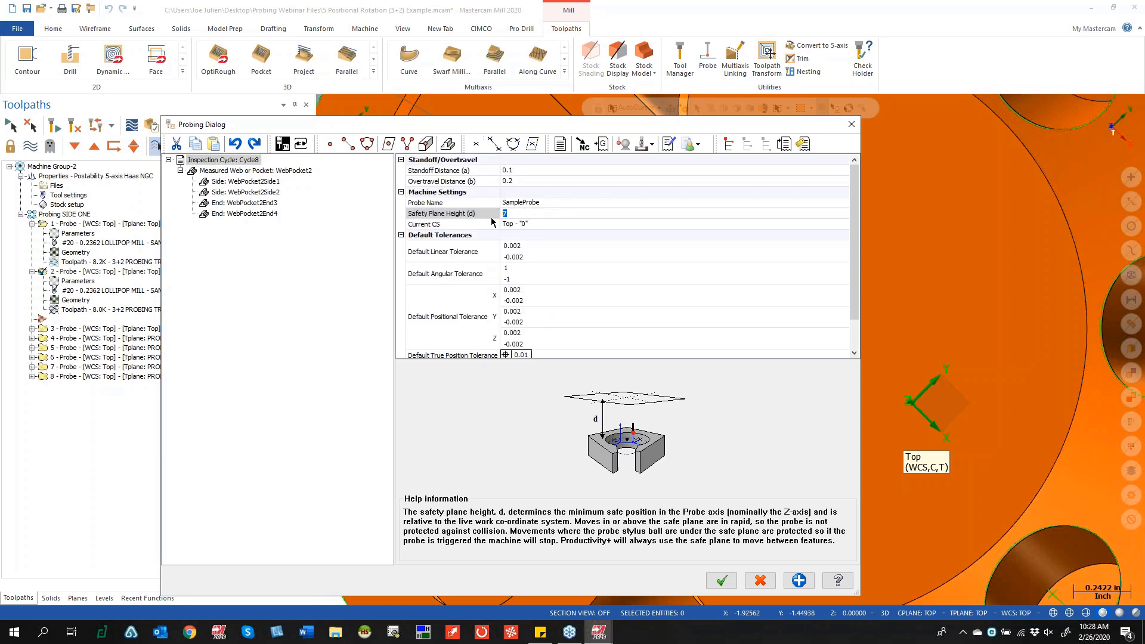
{"action": "type", "text": "2"}
{"action": "left_click", "coordinate": [267, 192]}
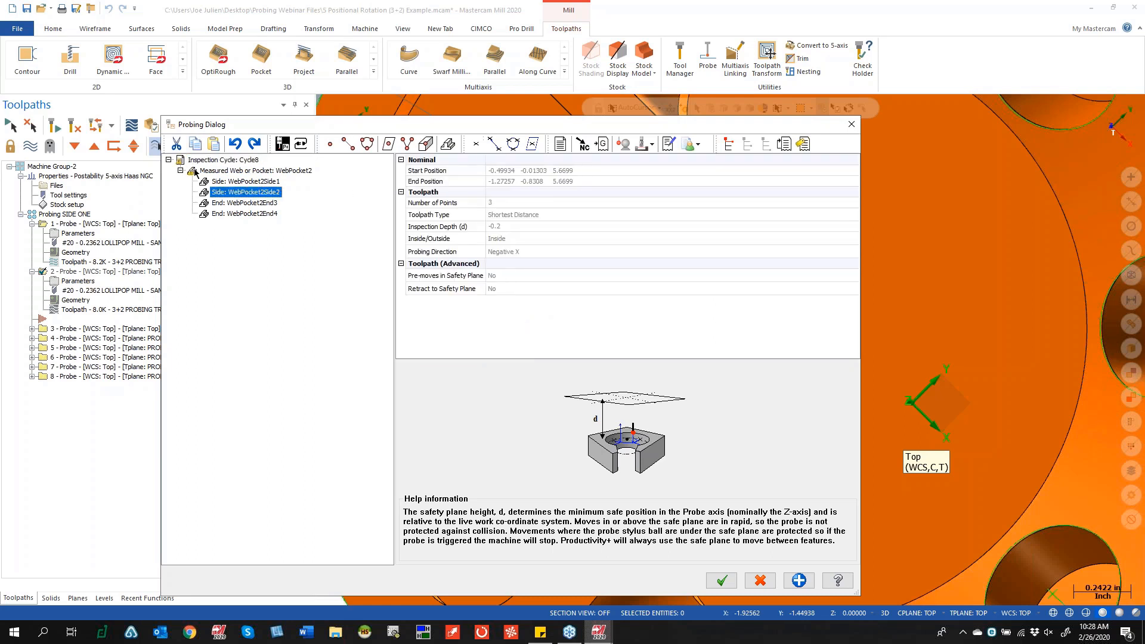
{"action": "left_click", "coordinate": [268, 170]}
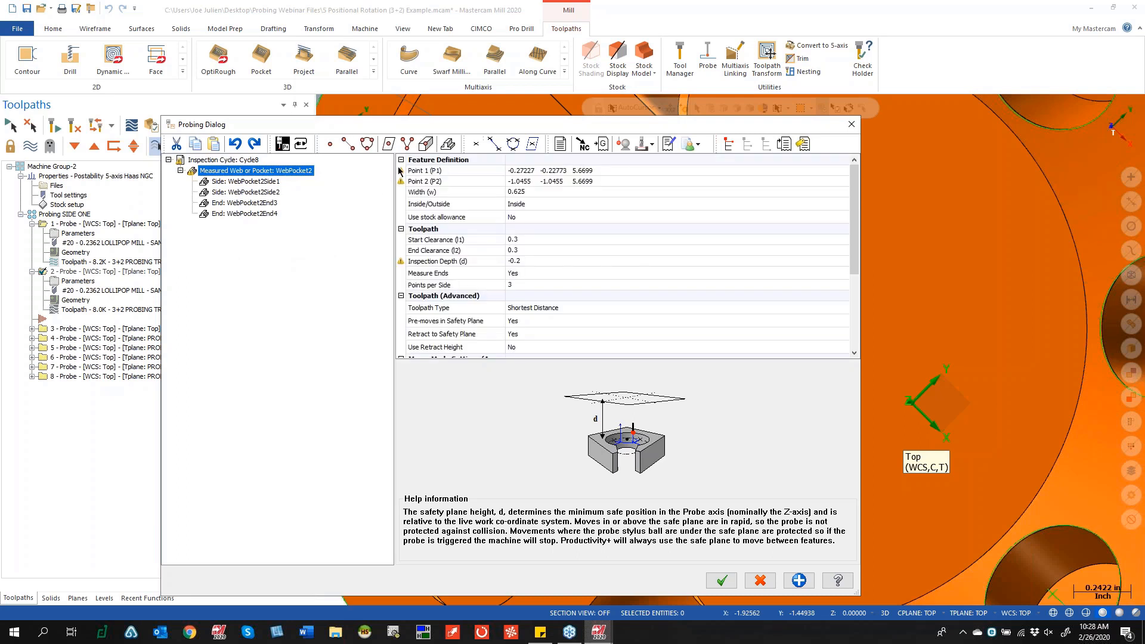
{"action": "mouse_move", "coordinate": [404, 182]}
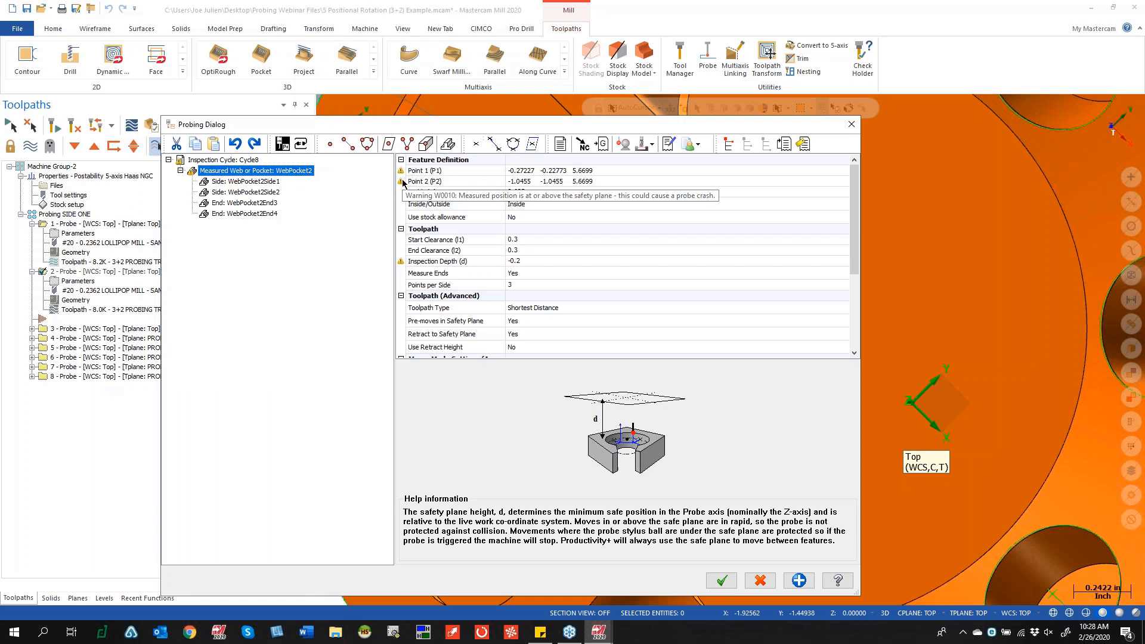
- Set the Cycle8 safety plane height to 7, close the cycle and regenerate the probe operation's toolpath
{"action": "left_click", "coordinate": [235, 160]}
{"action": "left_click", "coordinate": [520, 213]}
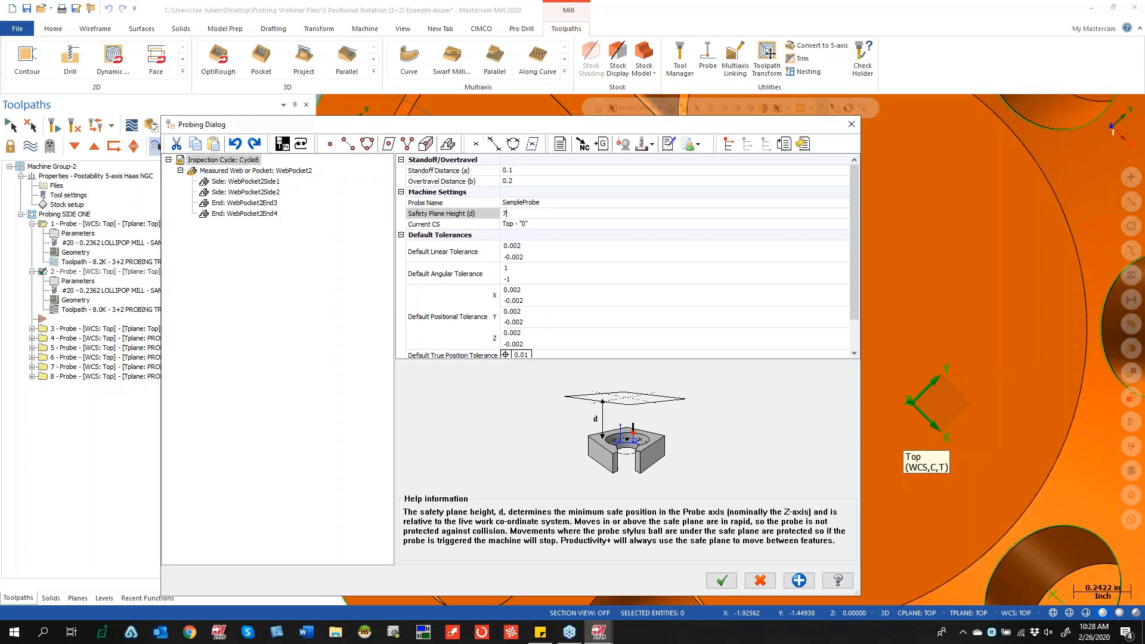
{"action": "left_click", "coordinate": [851, 124]}
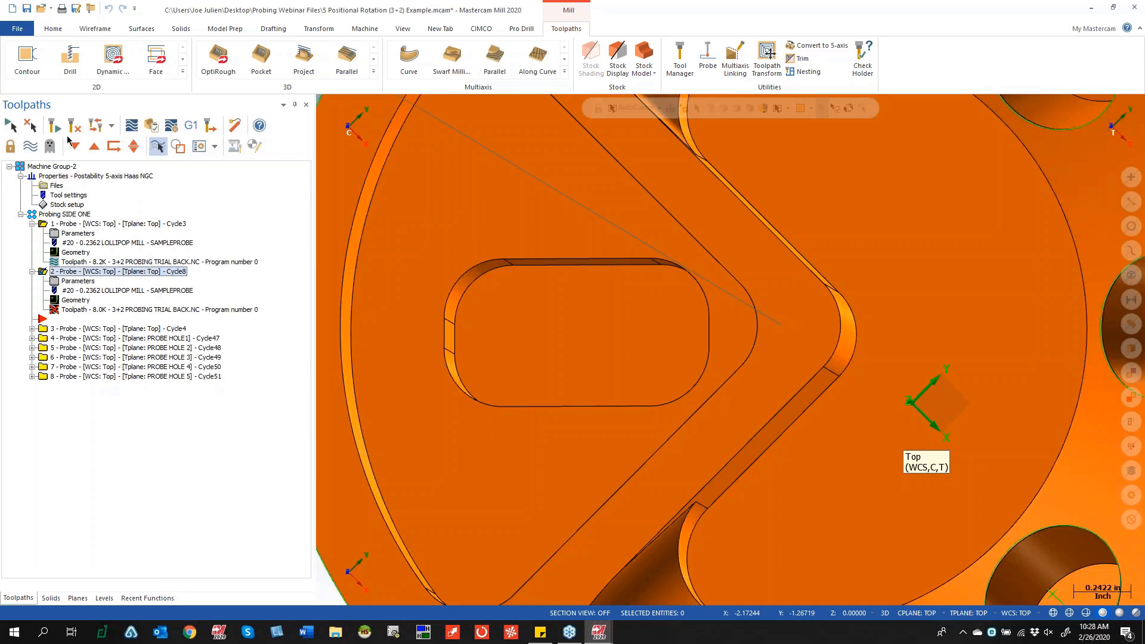
{"action": "left_click", "coordinate": [54, 125]}
{"action": "scroll", "coordinate": [660, 366], "scroll_direction": "down", "scroll_amount": 5}
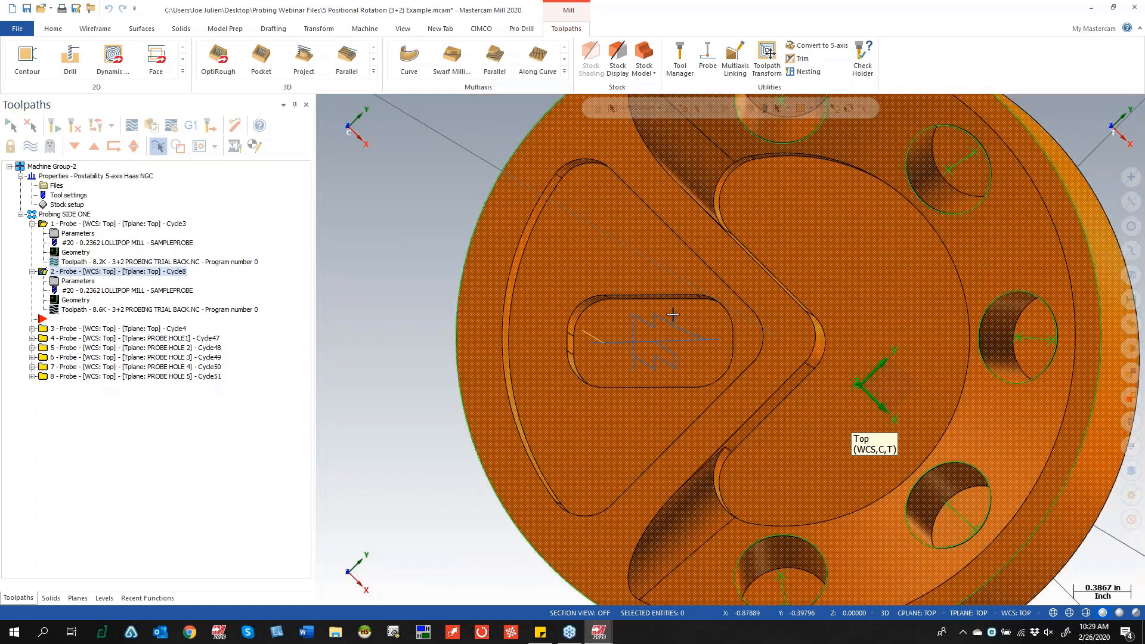
- Inspect the regenerated Cycle8 probe path in the rounded slot from above and at a tilted angle
{"action": "scroll", "coordinate": [660, 367], "scroll_direction": "up", "scroll_amount": 5}
{"action": "scroll", "coordinate": [585, 338], "scroll_direction": "down", "scroll_amount": 3}
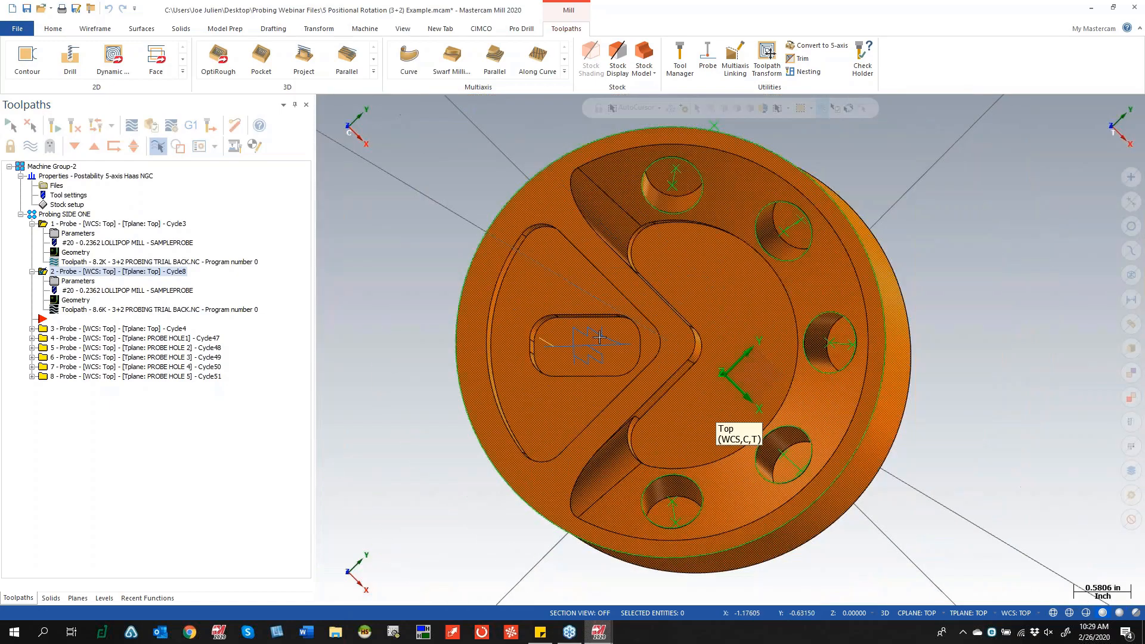
{"action": "scroll", "coordinate": [586, 339], "scroll_direction": "up", "scroll_amount": 3}
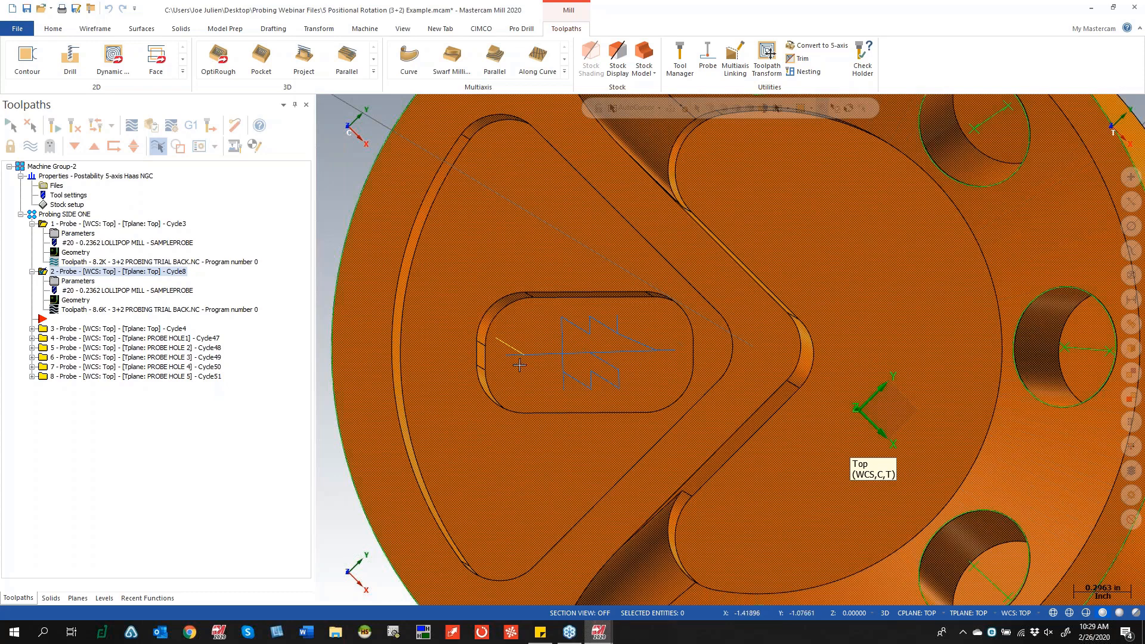
{"action": "middle_click_drag", "start_coordinate": [600, 331], "coordinate": [491, 169]}
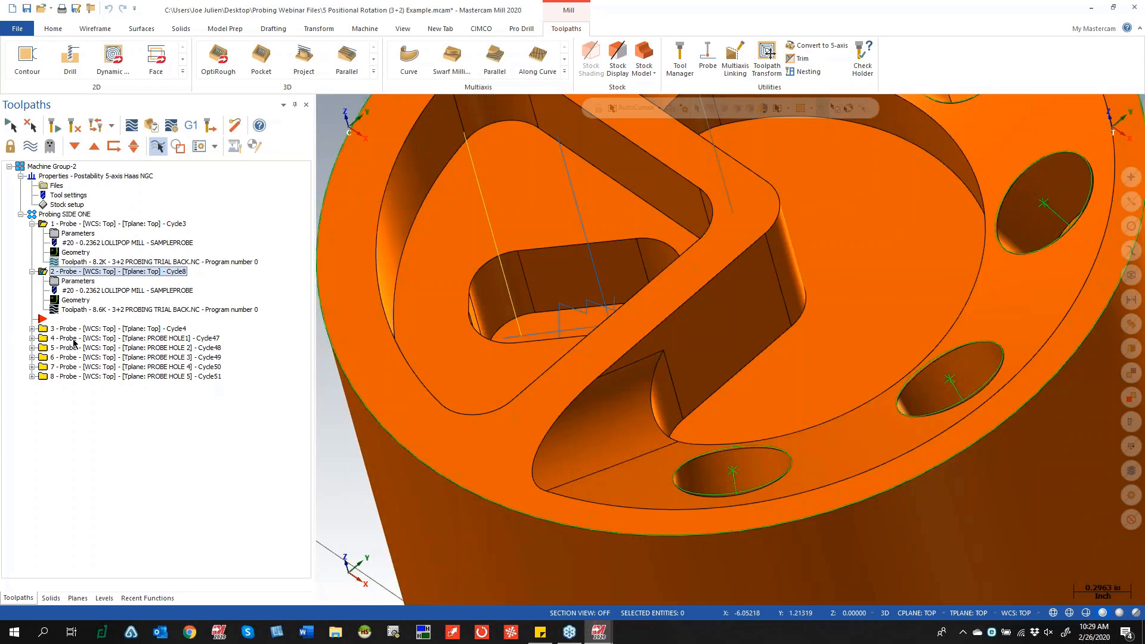
- Display the probe toolpaths of operations 4 to 8 (Cycle47 to Cycle51) together and examine them at the five angled holes
{"action": "left_click", "coordinate": [73, 339]}
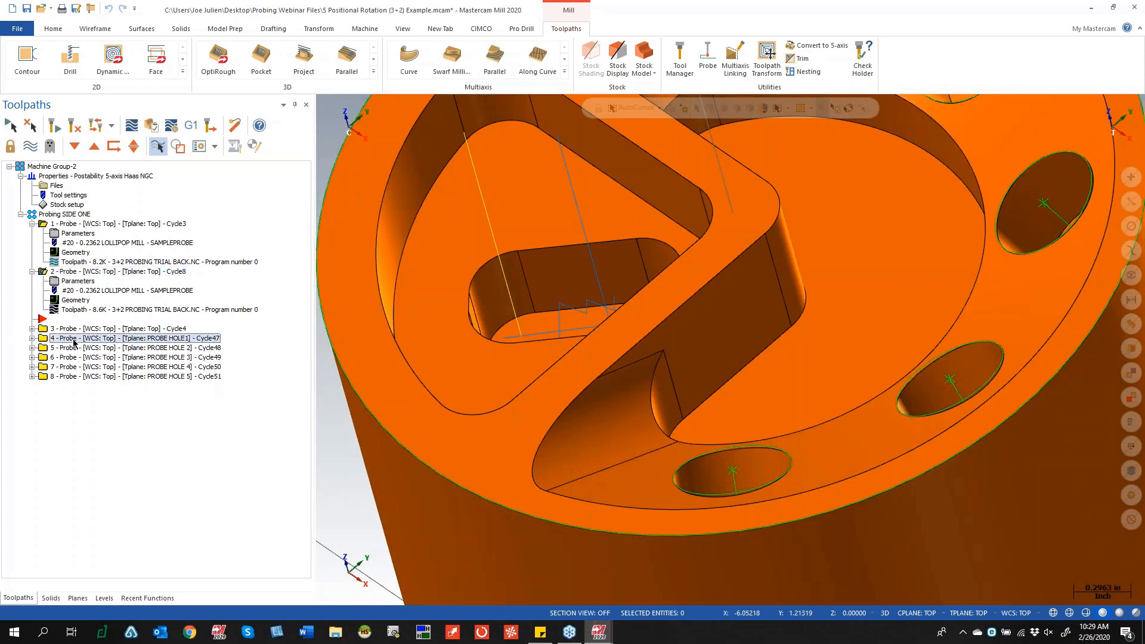
{"action": "scroll", "coordinate": [460, 428], "scroll_direction": "down", "scroll_amount": 3}
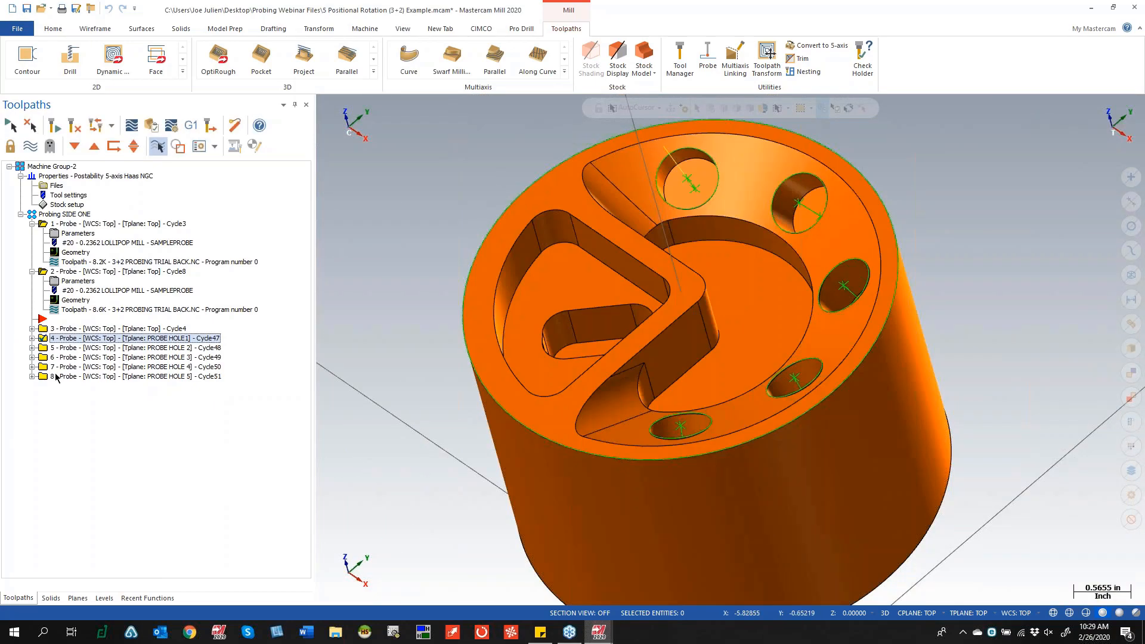
{"action": "left_click", "coordinate": [67, 377], "text": "shift"}
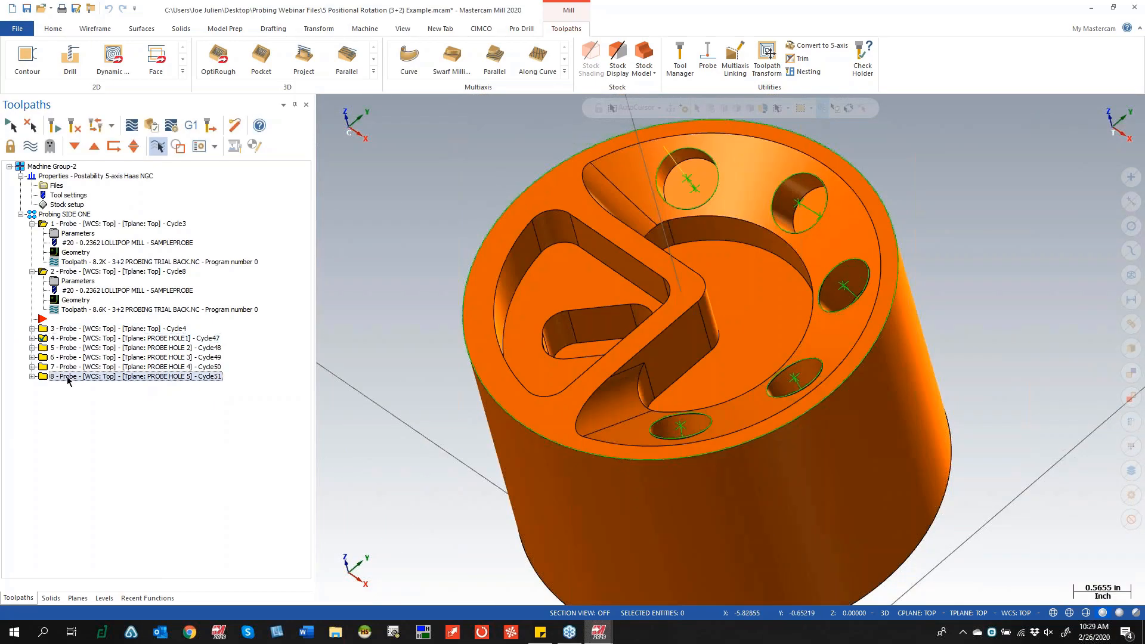
{"action": "left_click", "coordinate": [31, 339]}
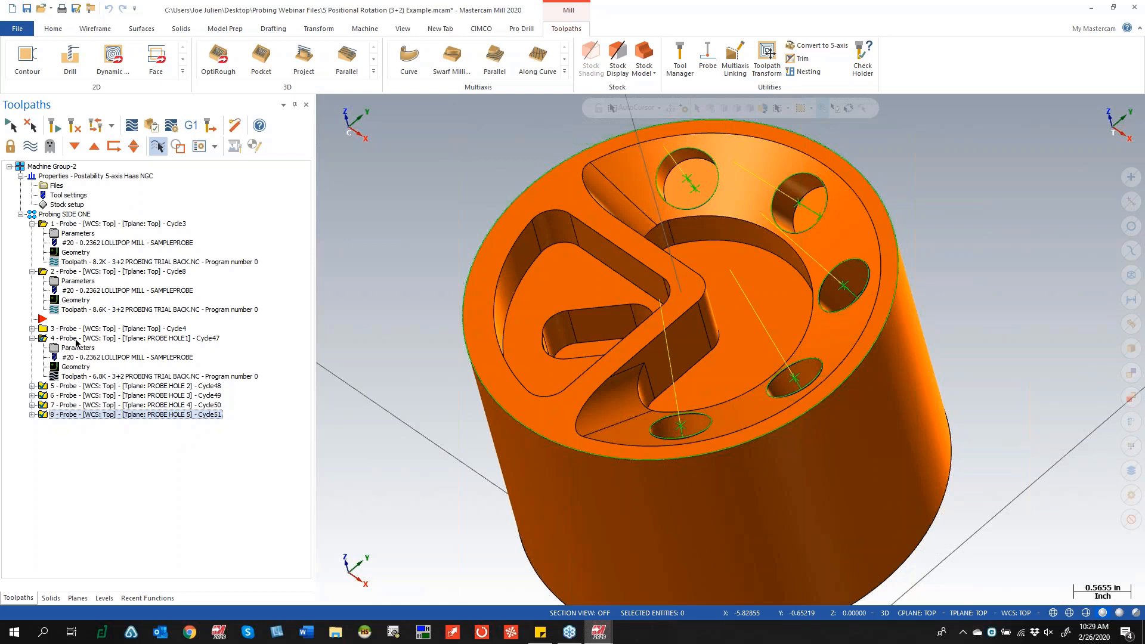
{"action": "scroll", "coordinate": [339, 500], "scroll_direction": "down", "scroll_amount": 3}
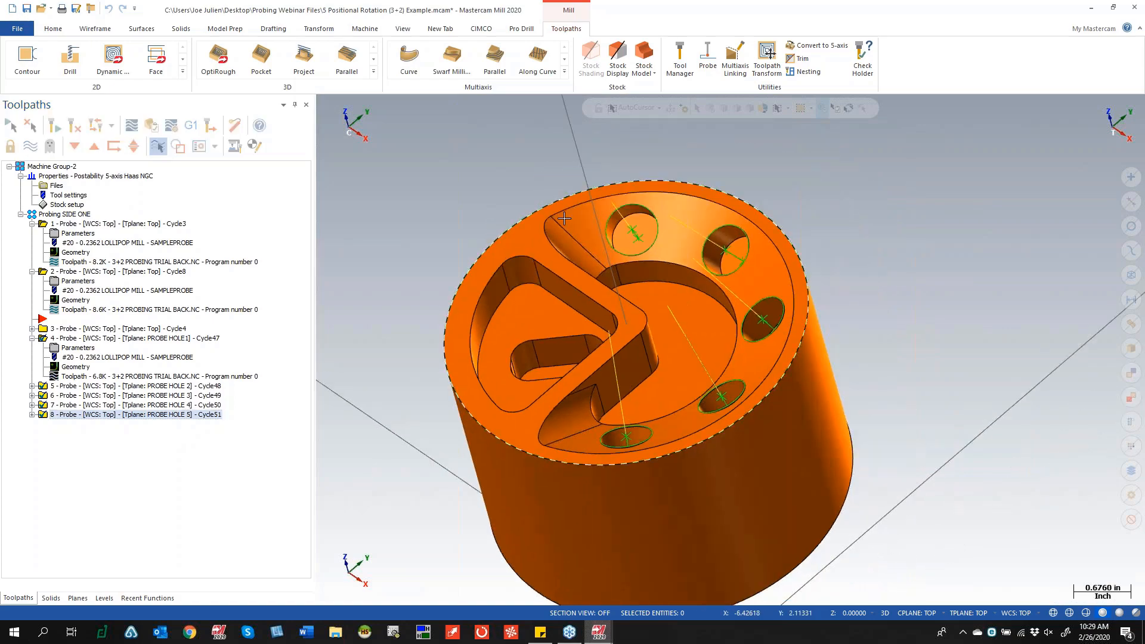
{"action": "scroll", "coordinate": [654, 208], "scroll_direction": "up", "scroll_amount": 5}
{"action": "middle_click_drag", "start_coordinate": [616, 284], "coordinate": [625, 256]}
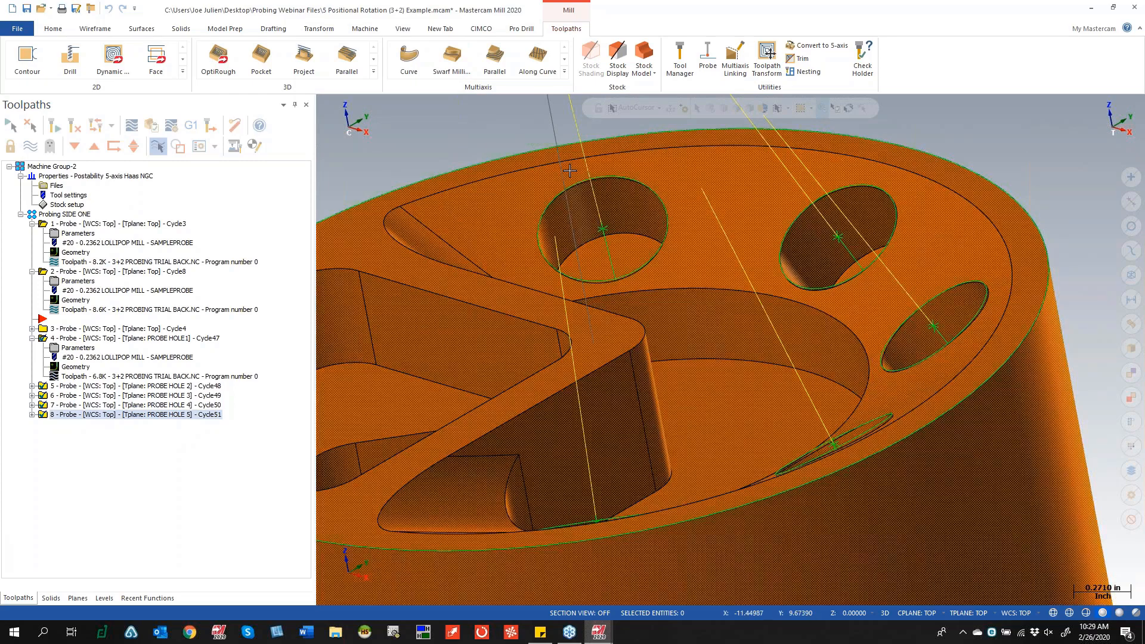
{"action": "scroll", "coordinate": [641, 289], "scroll_direction": "down", "scroll_amount": 1}
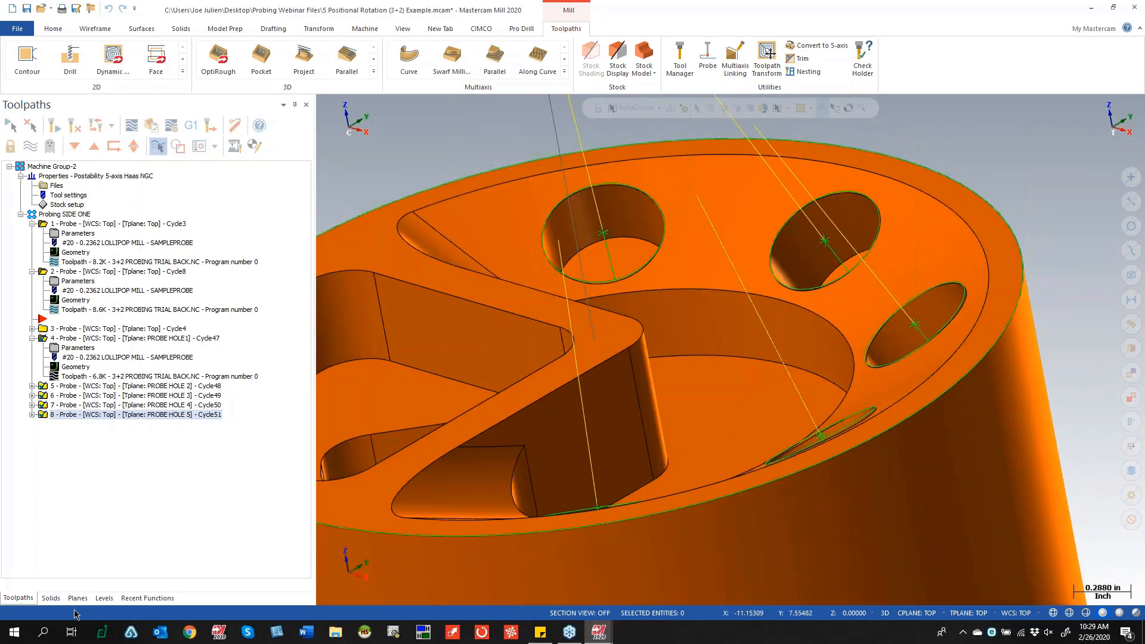
- Review the PROBE HOLE1 to PROBE HOLE 5 planes used by the angled-hole probing operations, and return to the toolpath list
{"action": "left_click", "coordinate": [79, 599]}
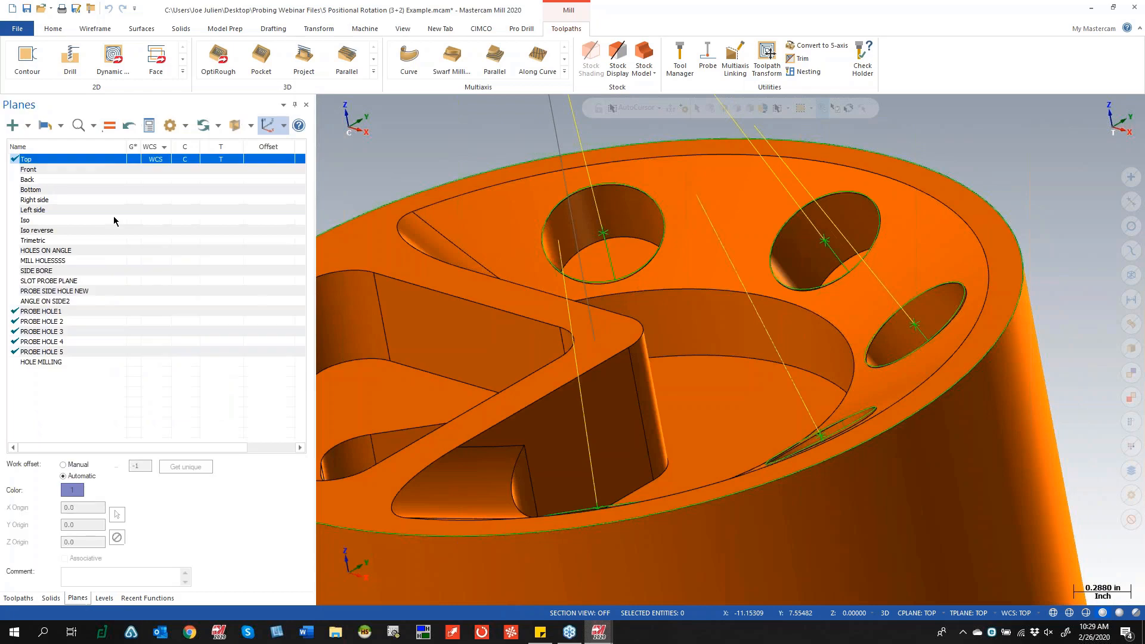
{"action": "left_click", "coordinate": [47, 313]}
{"action": "left_click", "coordinate": [46, 322]}
{"action": "left_click", "coordinate": [46, 332]}
{"action": "left_click", "coordinate": [46, 342]}
{"action": "left_click", "coordinate": [46, 348]}
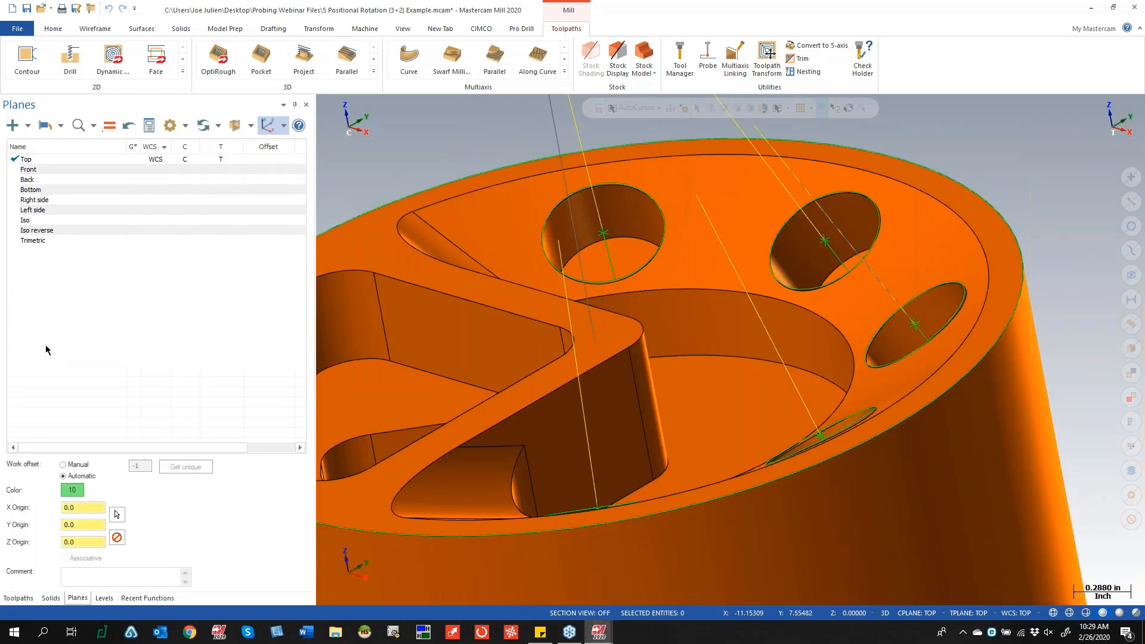
{"action": "left_click", "coordinate": [19, 597]}
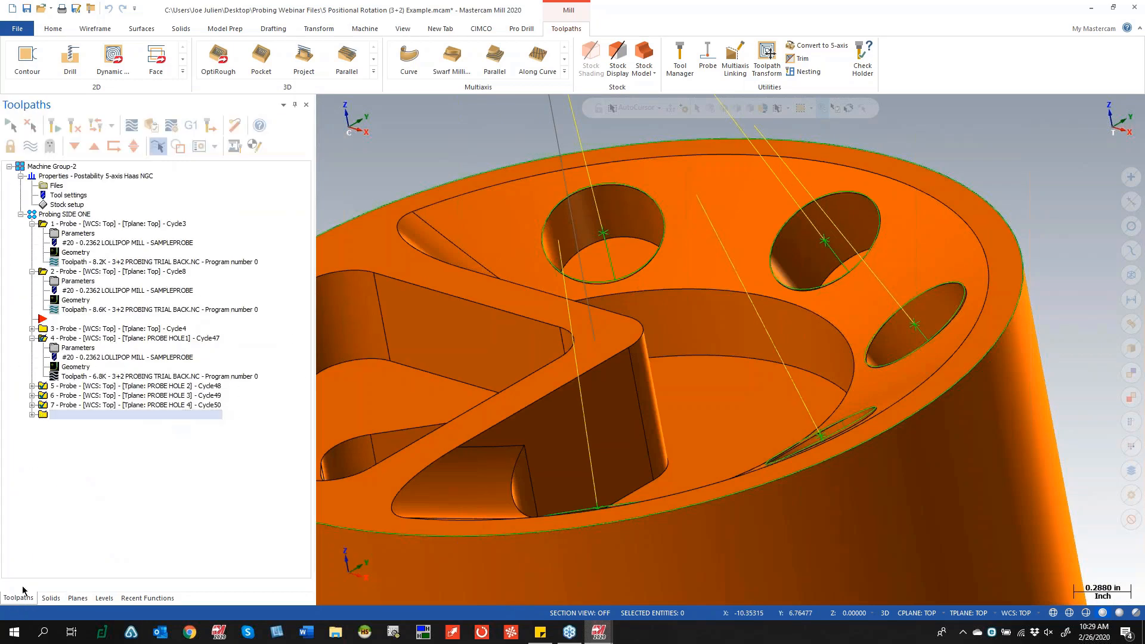
- Isolate the PROBE HOLE 2 operation's toolpath and open its Cycle48 inspection cycle settings for review
{"action": "left_click", "coordinate": [32, 386]}
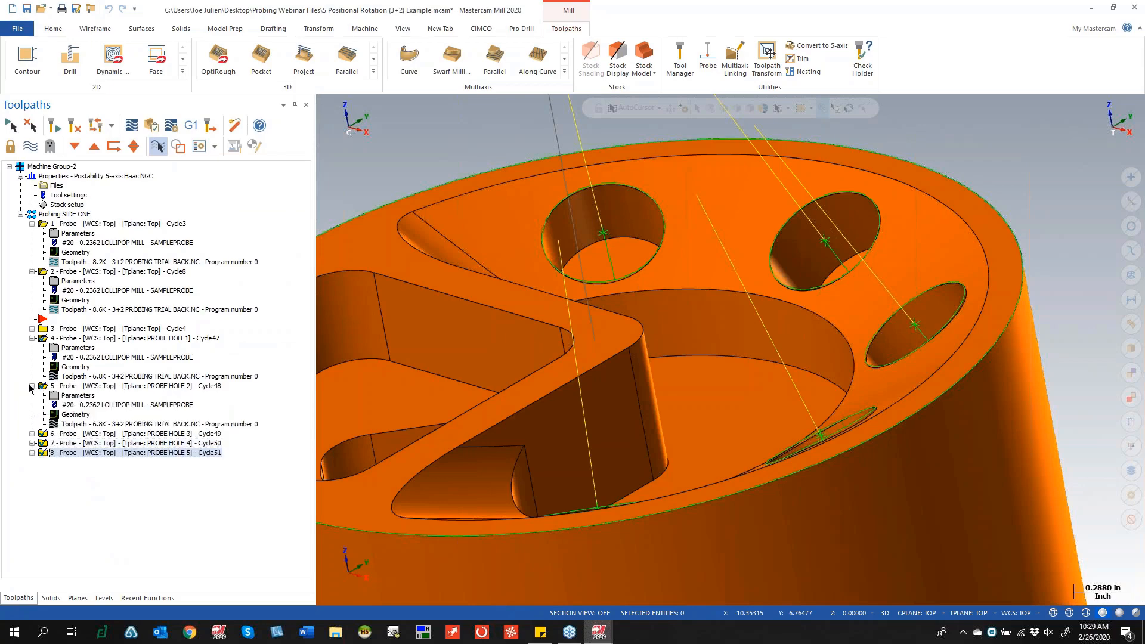
{"action": "left_click", "coordinate": [89, 388]}
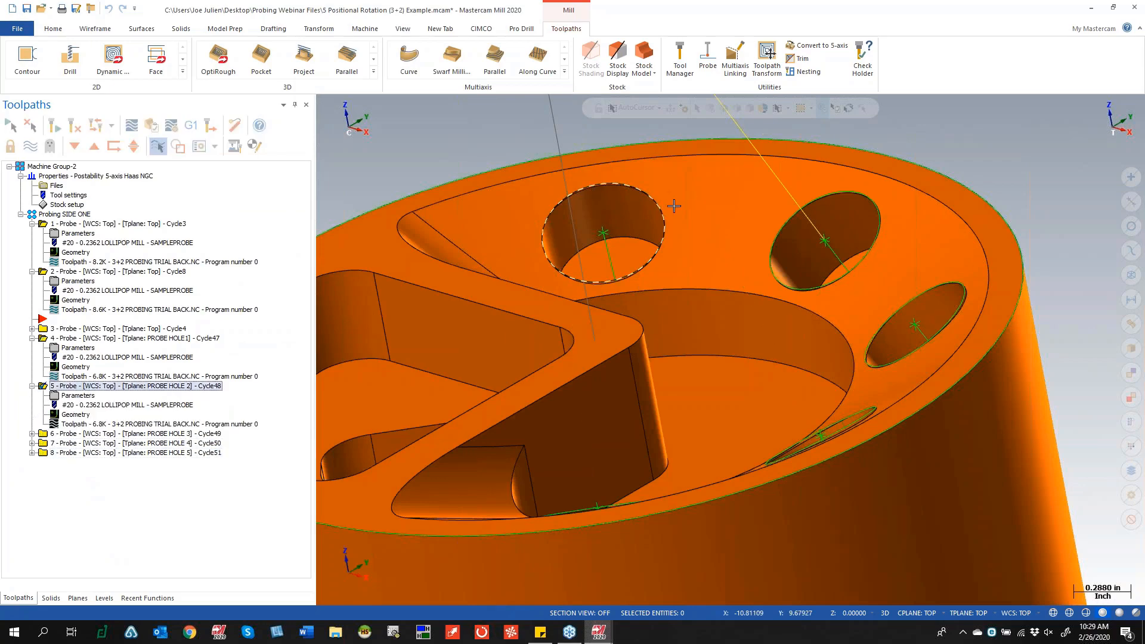
{"action": "left_click", "coordinate": [76, 396]}
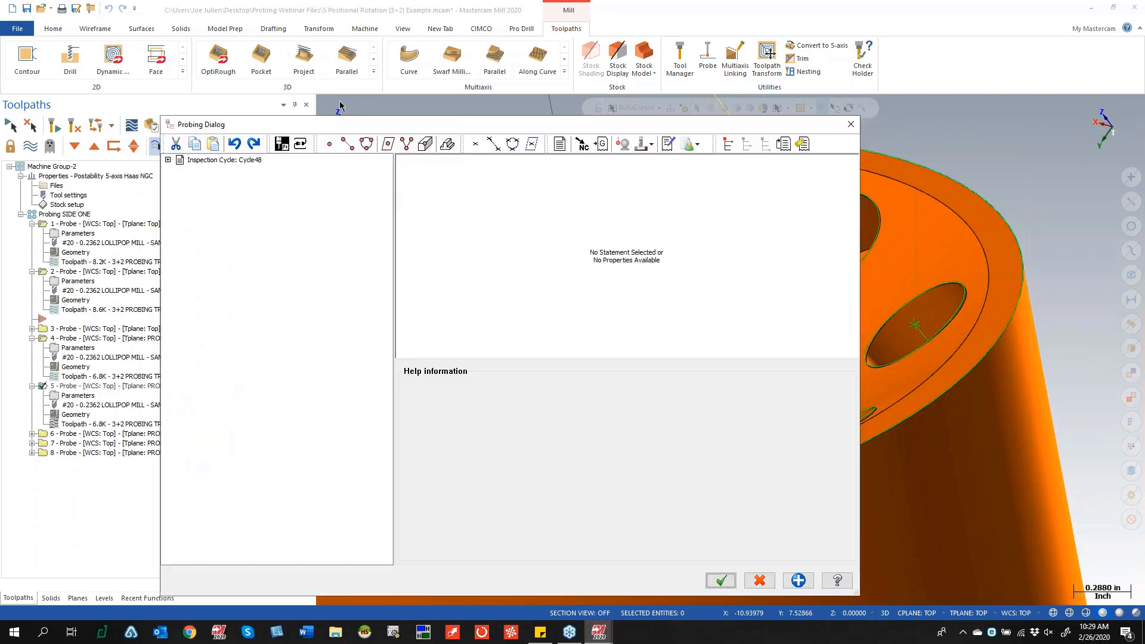
{"action": "left_click", "coordinate": [168, 160]}
{"action": "left_click", "coordinate": [233, 159]}
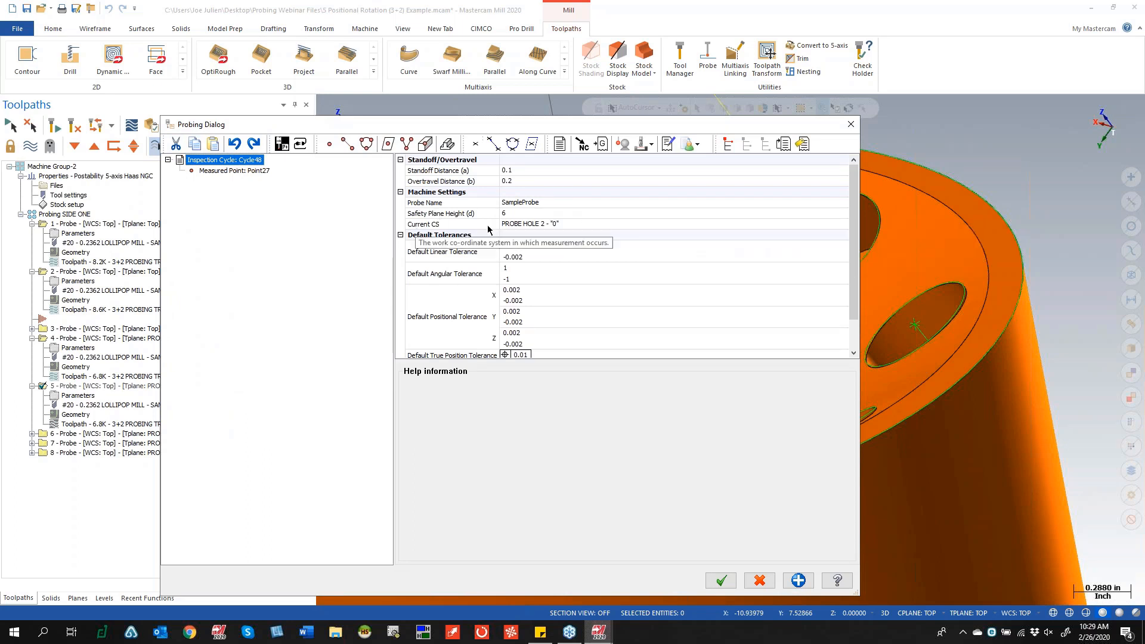
- Review the coordinate systems available for Cycle48's Current CS and choose PROBE HOLE 2
{"action": "left_click", "coordinate": [596, 225]}
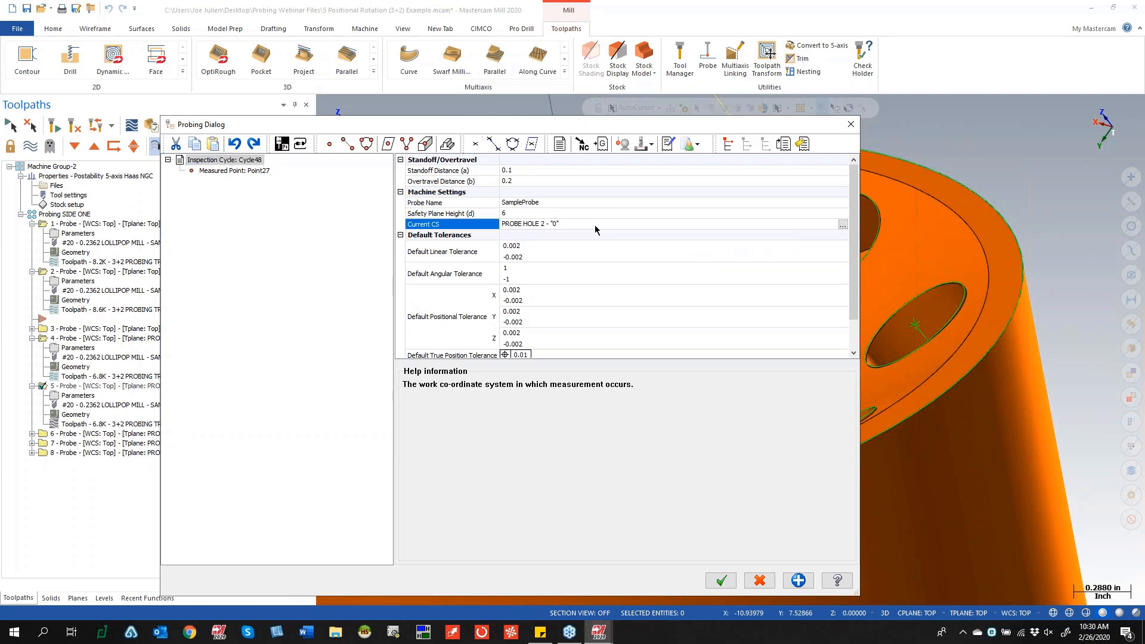
{"action": "left_click", "coordinate": [843, 225]}
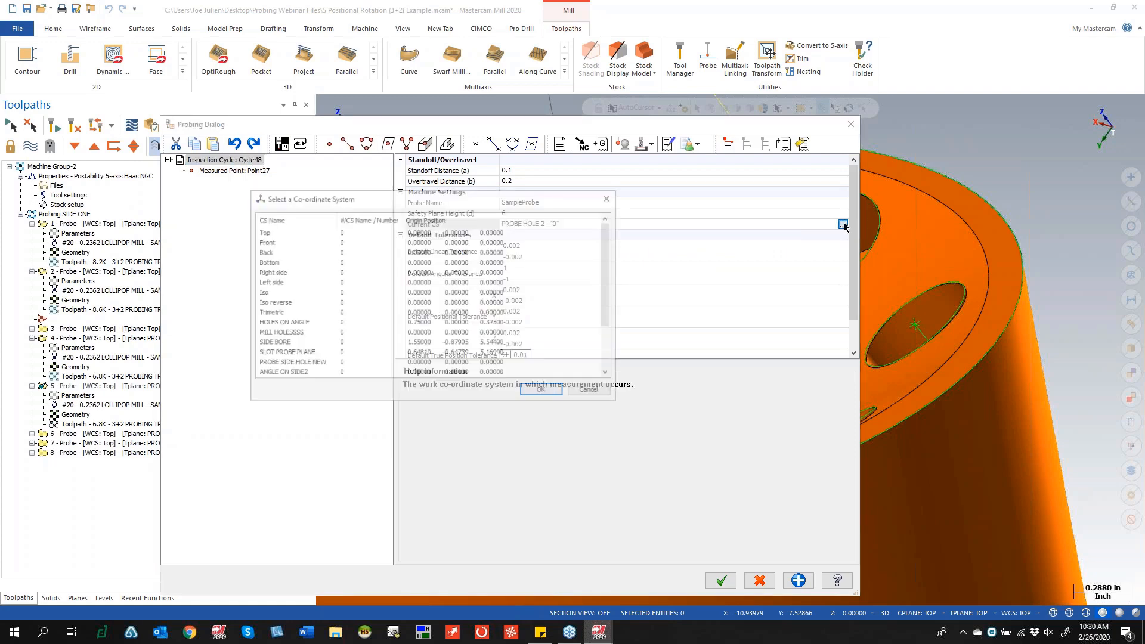
{"action": "scroll", "coordinate": [261, 285], "scroll_direction": "down", "scroll_amount": 2}
{"action": "left_click", "coordinate": [300, 334]}
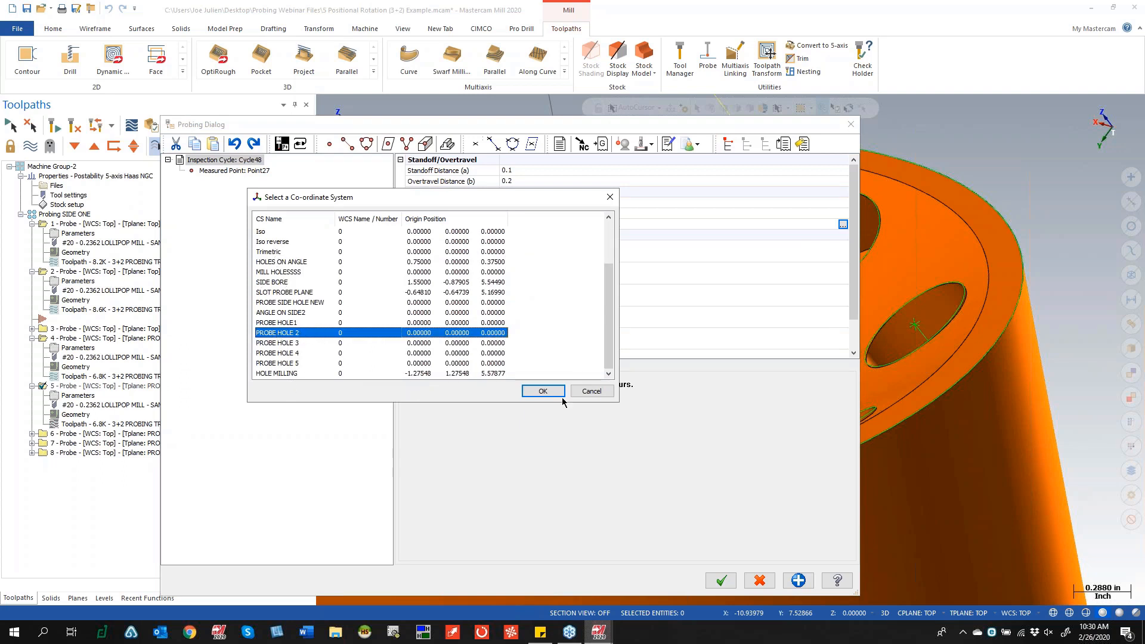
{"action": "left_click", "coordinate": [542, 391]}
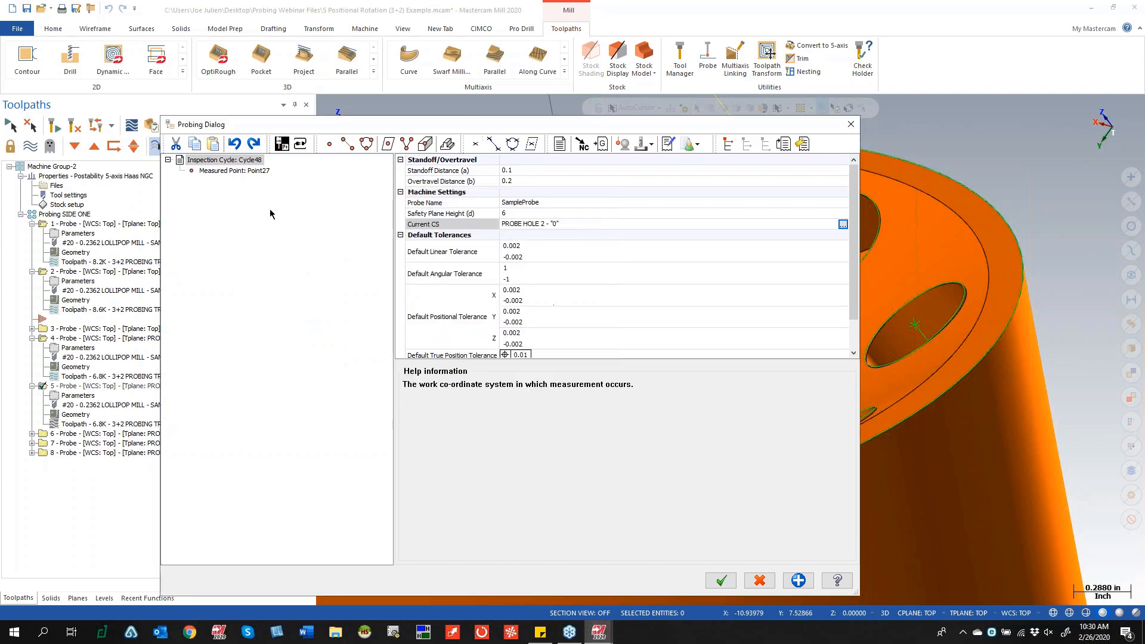
- Review the measured point's position and approach values in Cycle48, close it, and briefly open the Cycle47 probing definition
{"action": "left_click", "coordinate": [255, 172]}
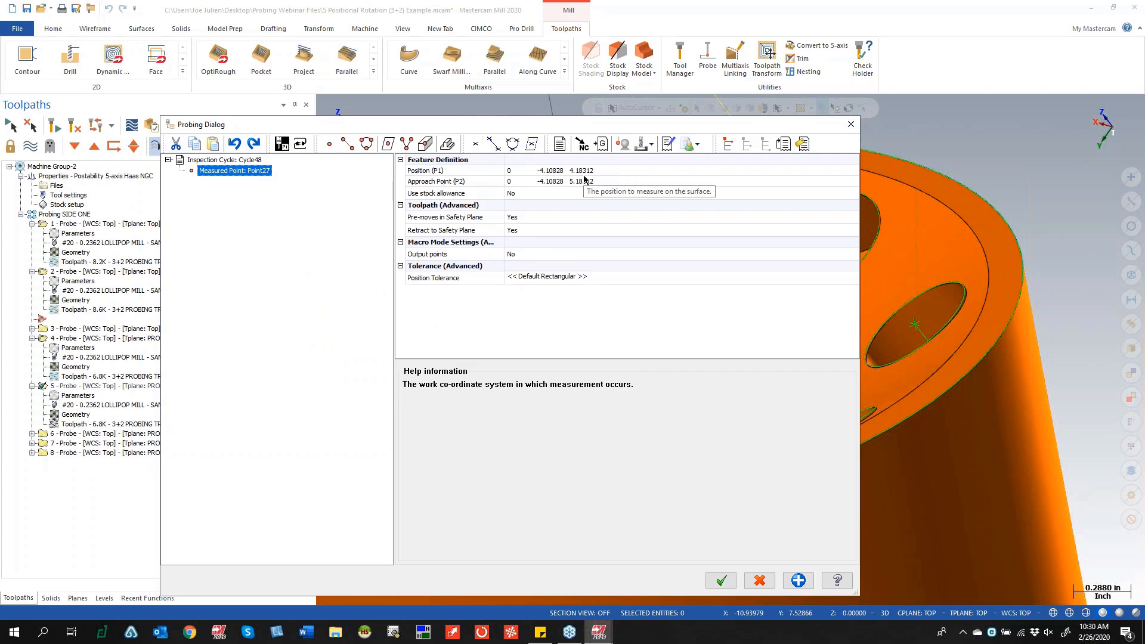
{"action": "left_click", "coordinate": [851, 125]}
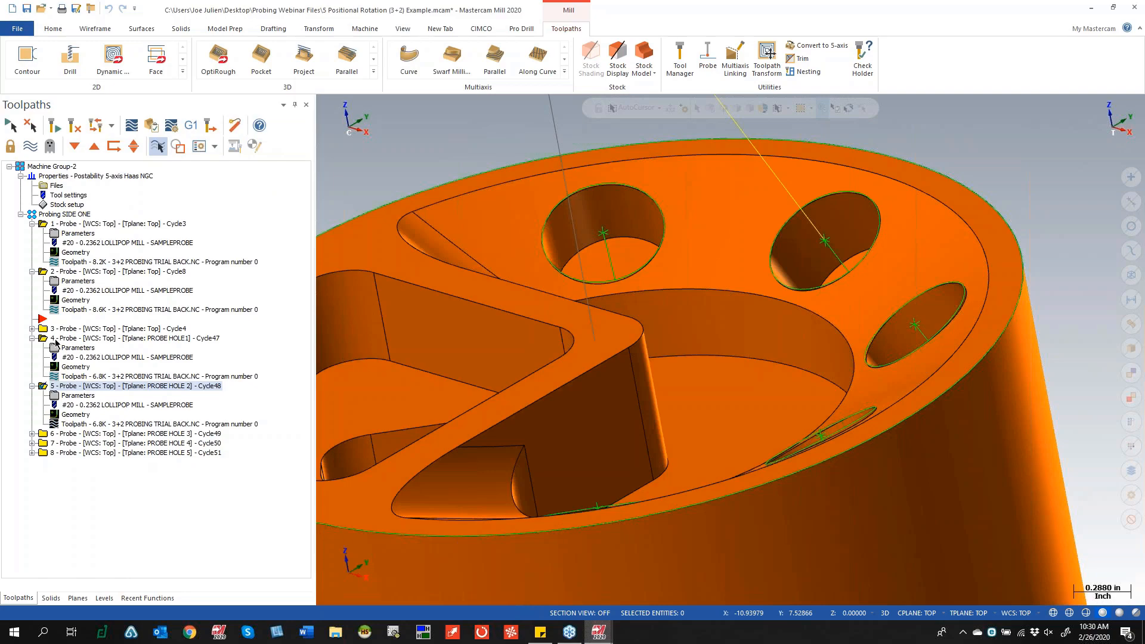
{"action": "left_click", "coordinate": [66, 349]}
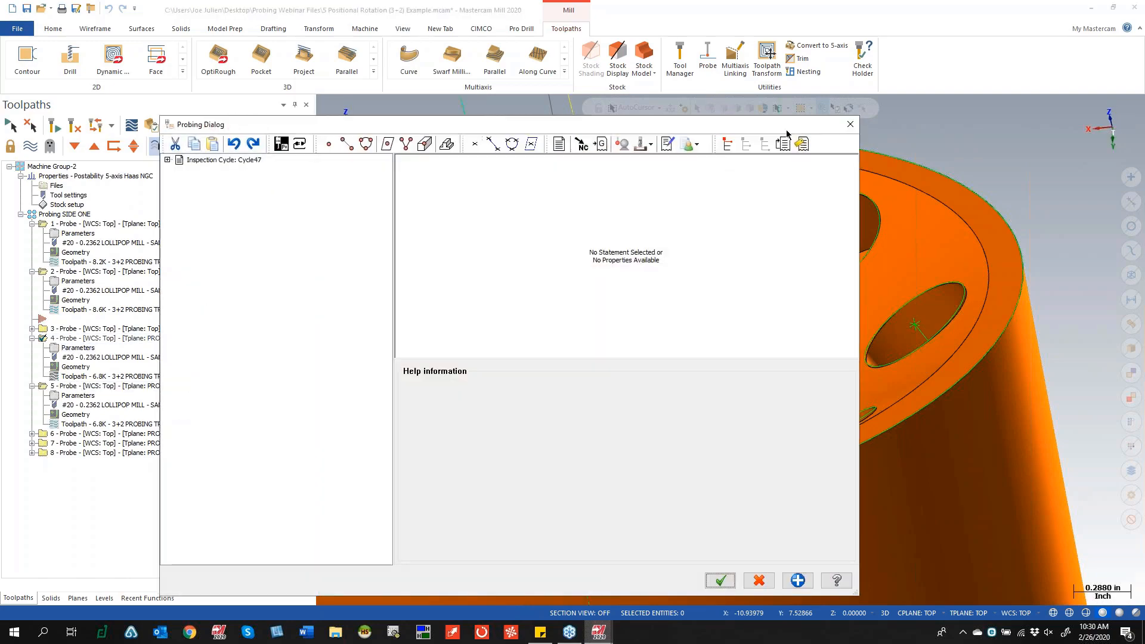
{"action": "left_click", "coordinate": [850, 124]}
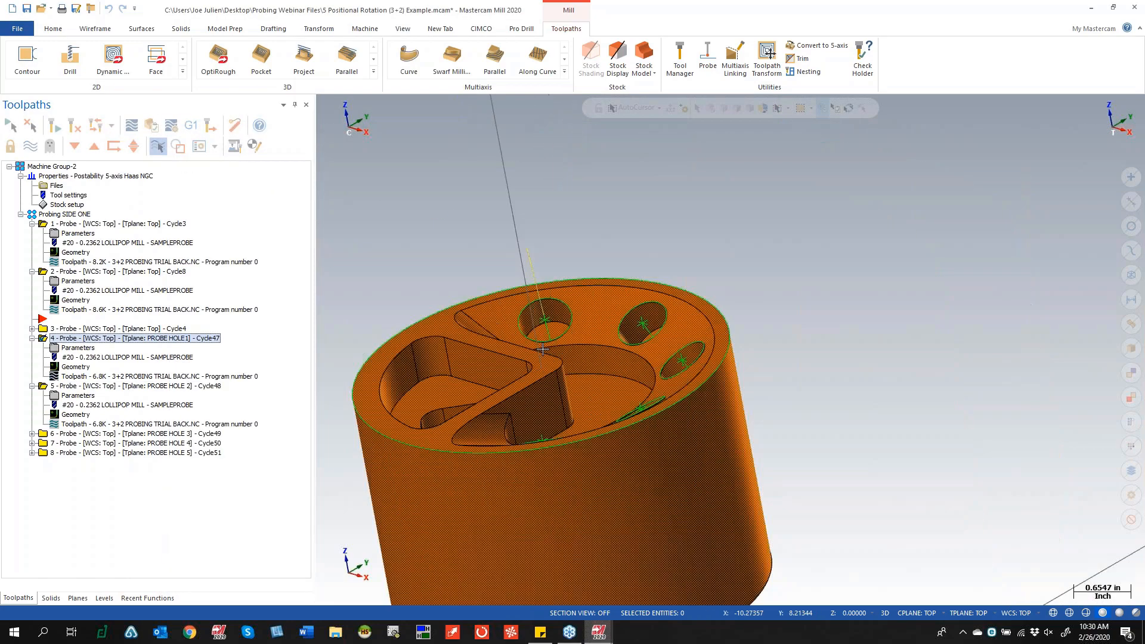
- Show the part in isometric view and backplot the five angled-hole probing operations, Cycle47 to Cycle51
{"action": "right_click", "coordinate": [545, 153]}
{"action": "left_click", "coordinate": [634, 263]}
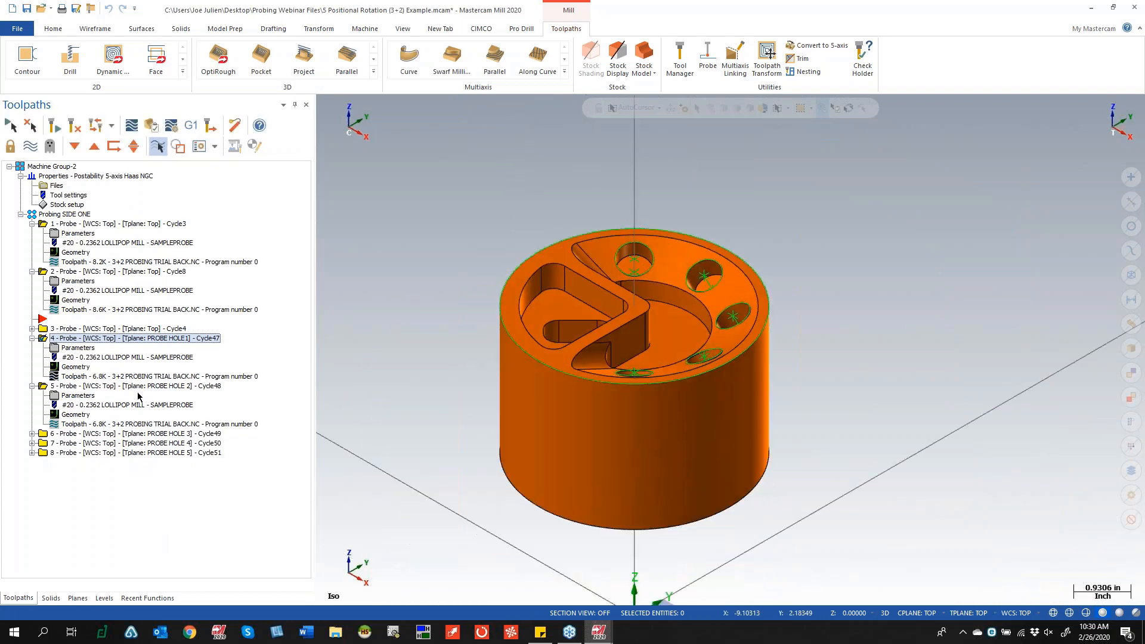
{"action": "left_click", "coordinate": [74, 453], "text": "shift"}
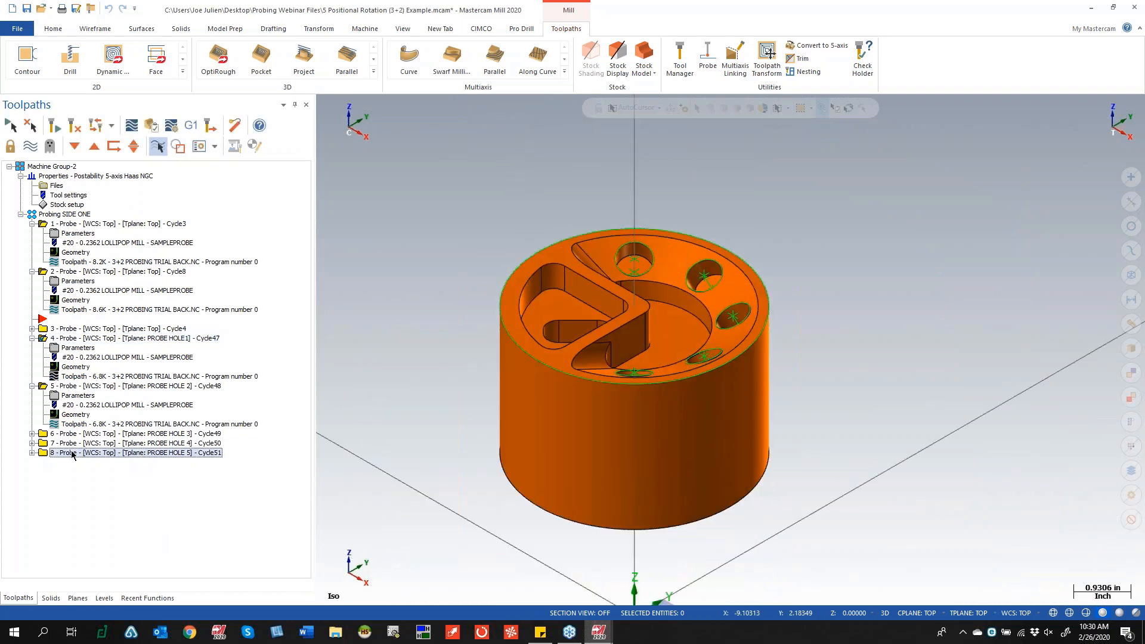
{"action": "left_click", "coordinate": [133, 127]}
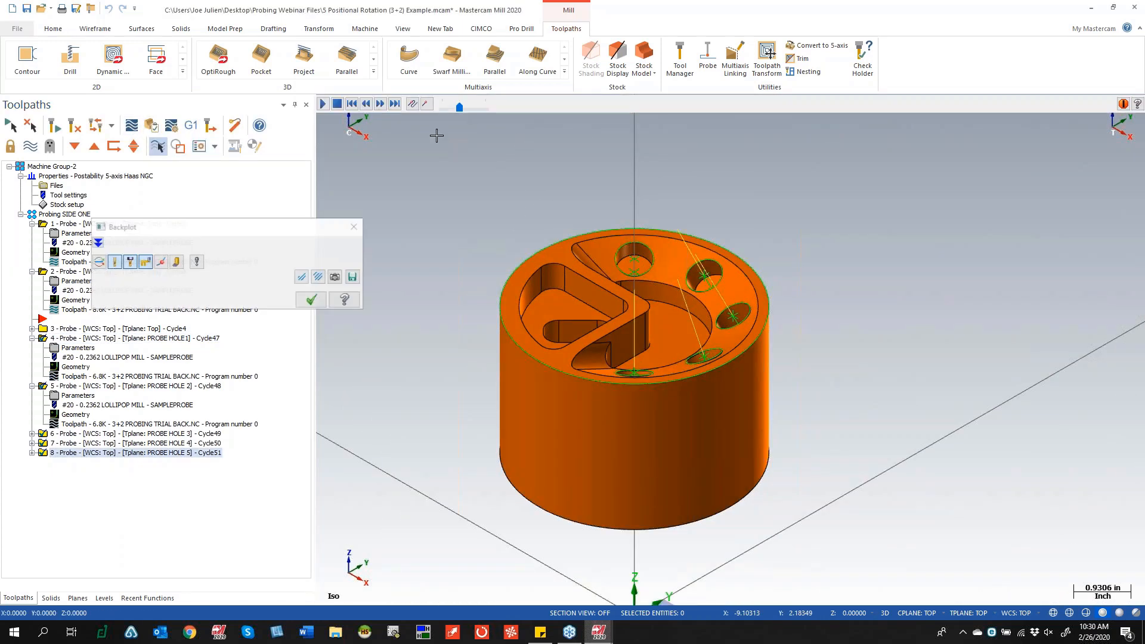
{"action": "left_click", "coordinate": [324, 104]}
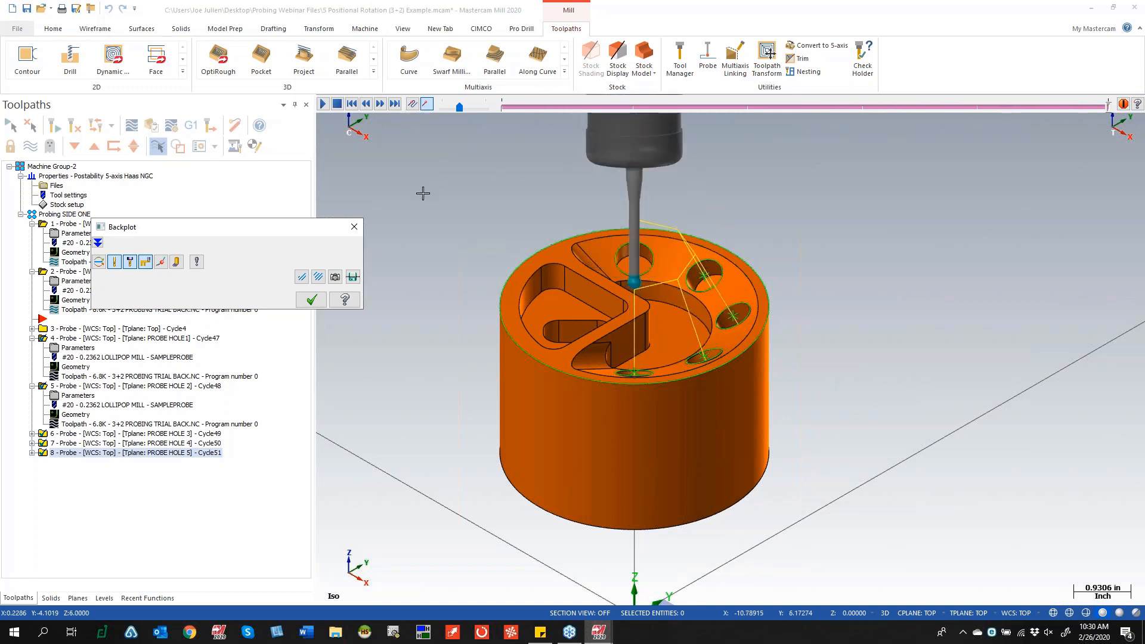
{"action": "left_click", "coordinate": [352, 228]}
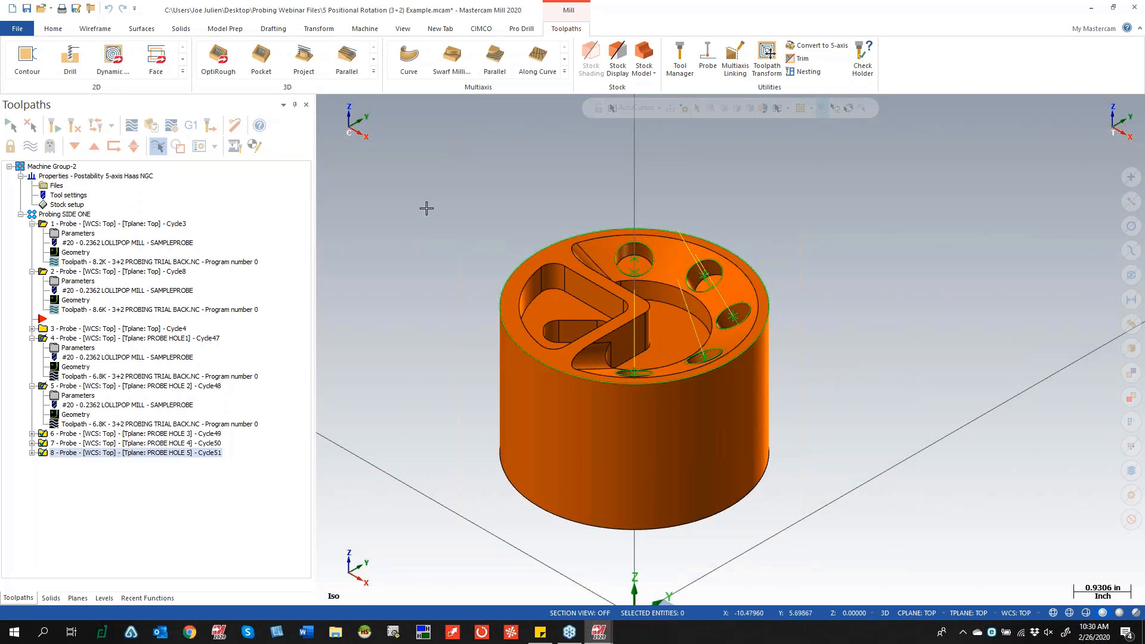
- Switch to the open Mastercam file 6 Tilt after rotation Update.mcam
{"action": "mouse_move", "coordinate": [595, 637]}
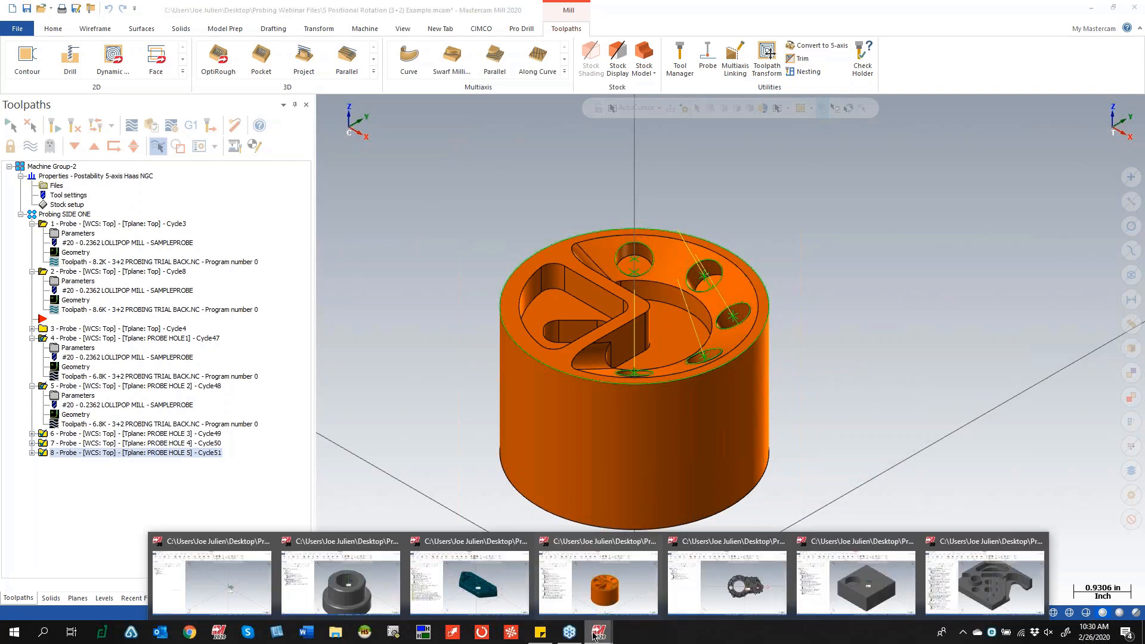
{"action": "left_click", "coordinate": [591, 612]}
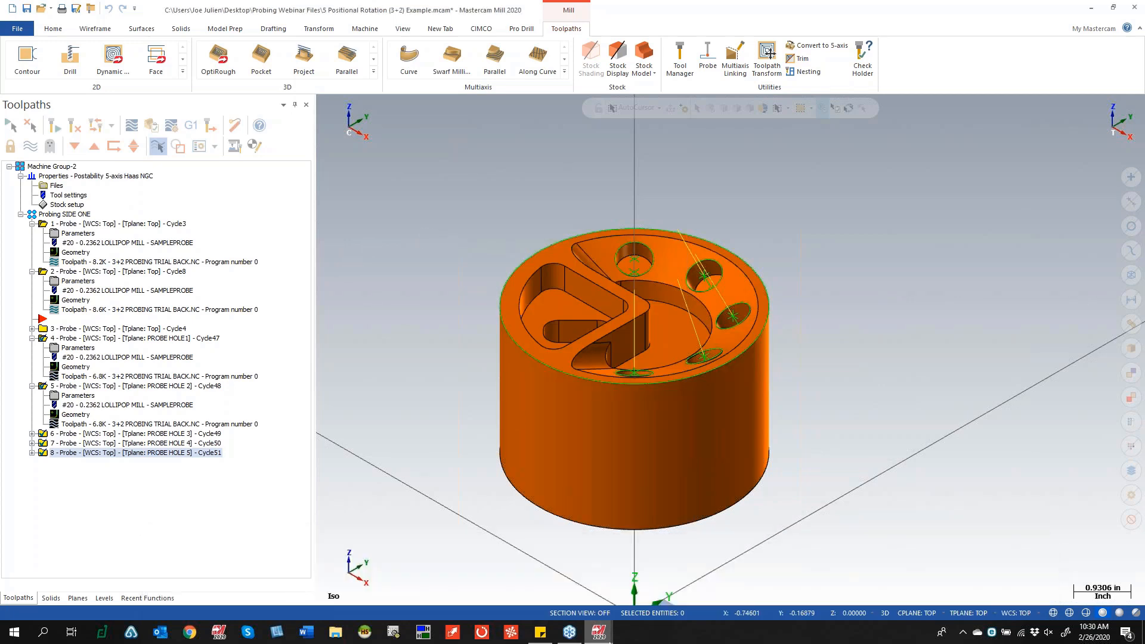
{"action": "mouse_move", "coordinate": [600, 636]}
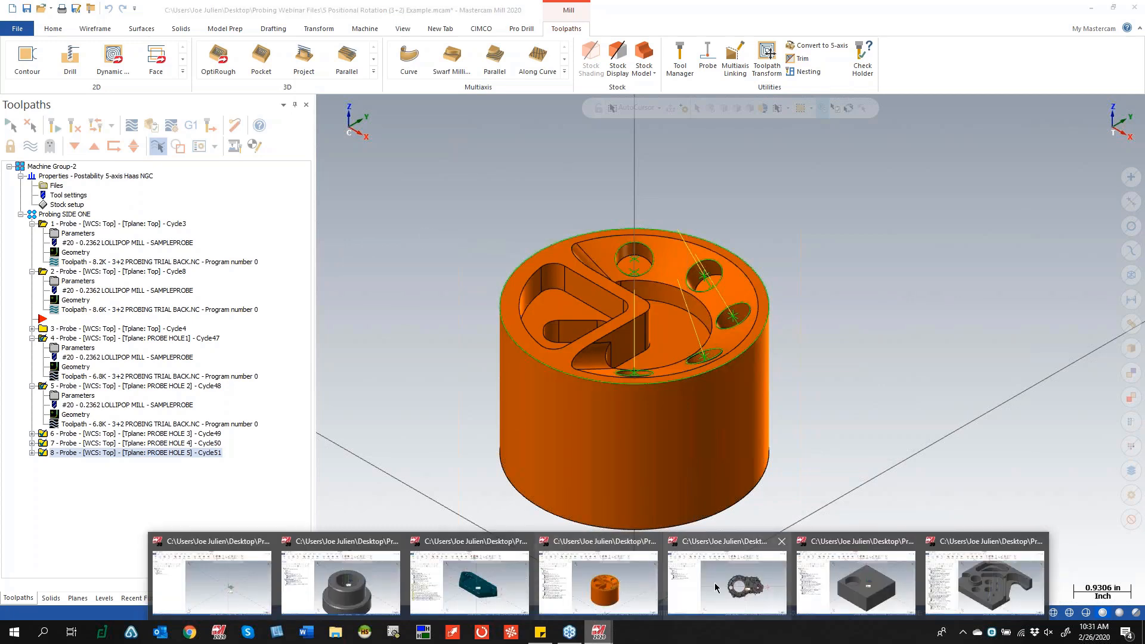
{"action": "mouse_move", "coordinate": [738, 589]}
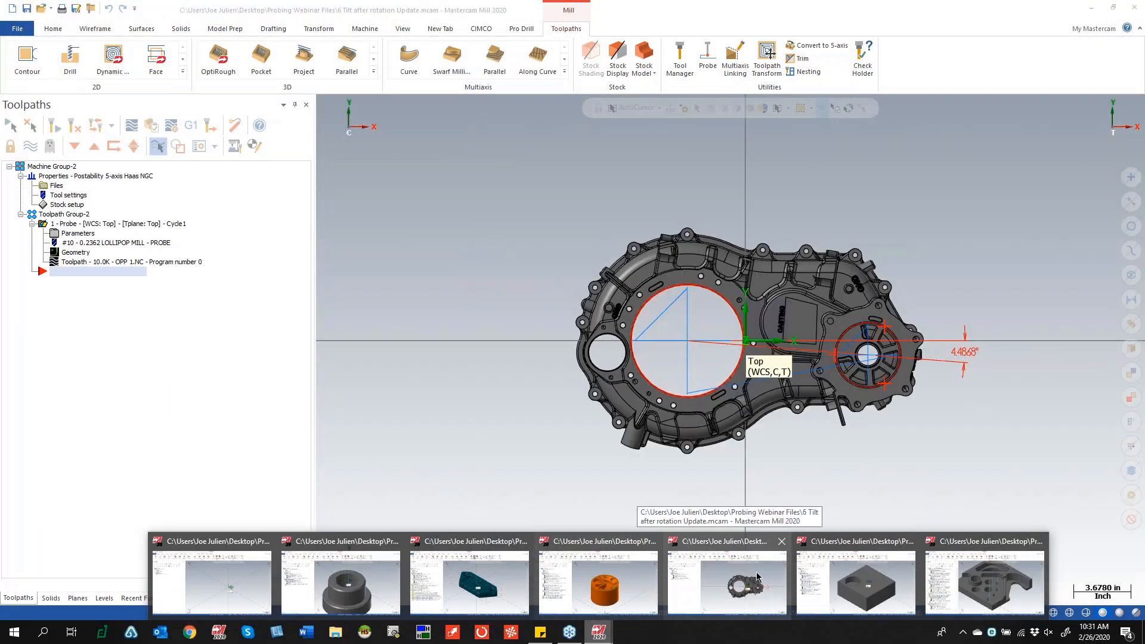
{"action": "left_click", "coordinate": [758, 577]}
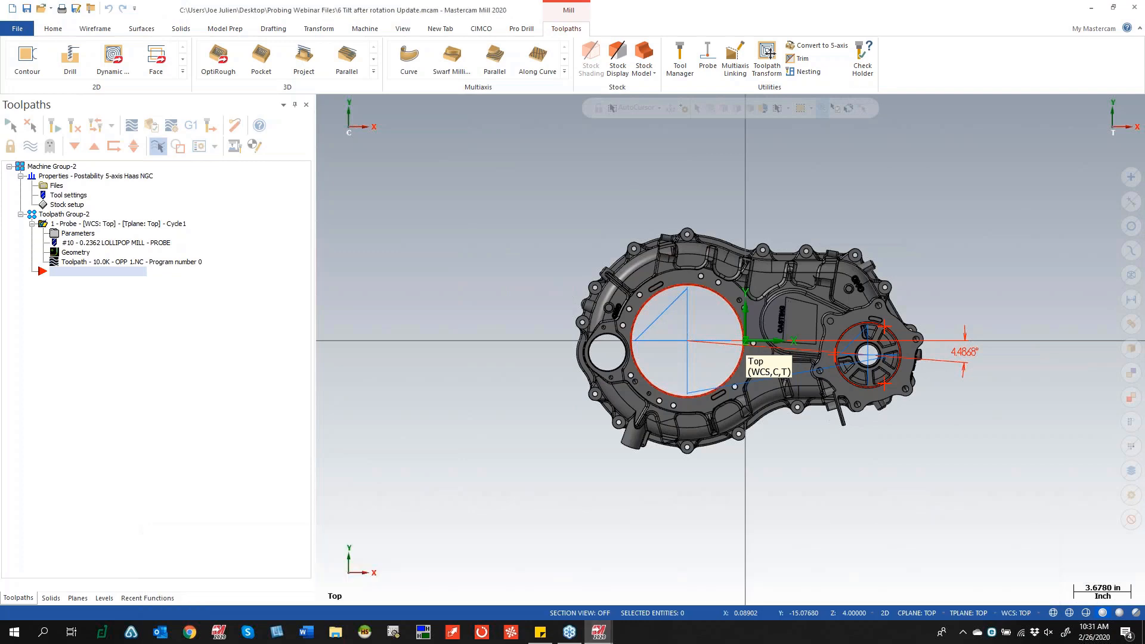
- Examine the casting's large and small bores and the 4.4868° angle dimension in isometric and top views
{"action": "right_click", "coordinate": [444, 157]}
{"action": "left_click", "coordinate": [471, 260]}
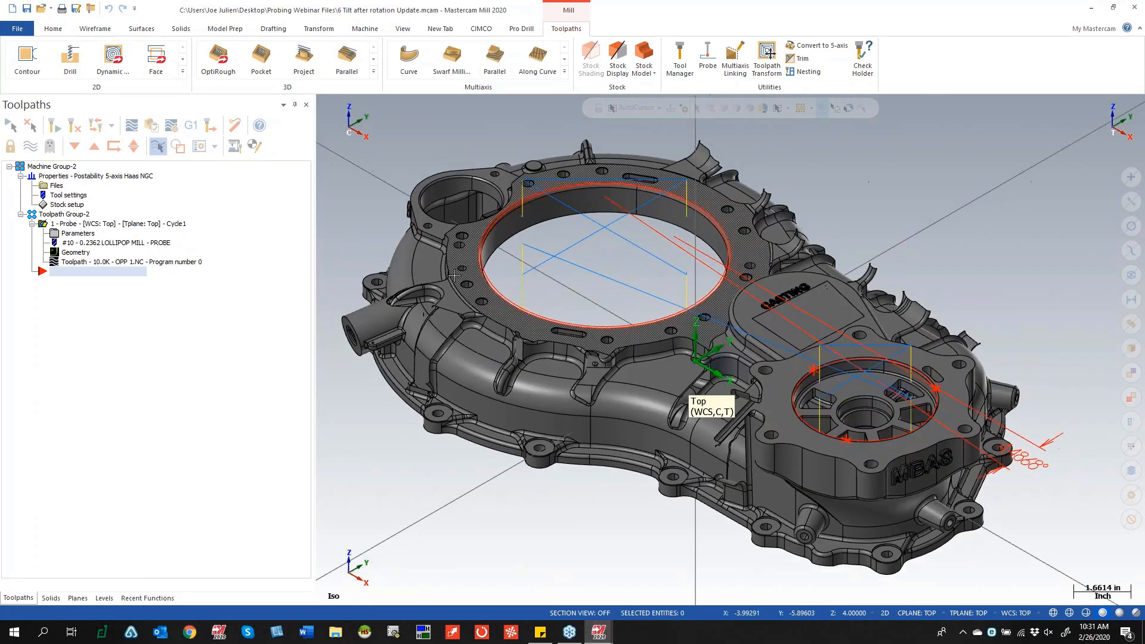
{"action": "scroll", "coordinate": [455, 276], "scroll_direction": "down", "scroll_amount": 1}
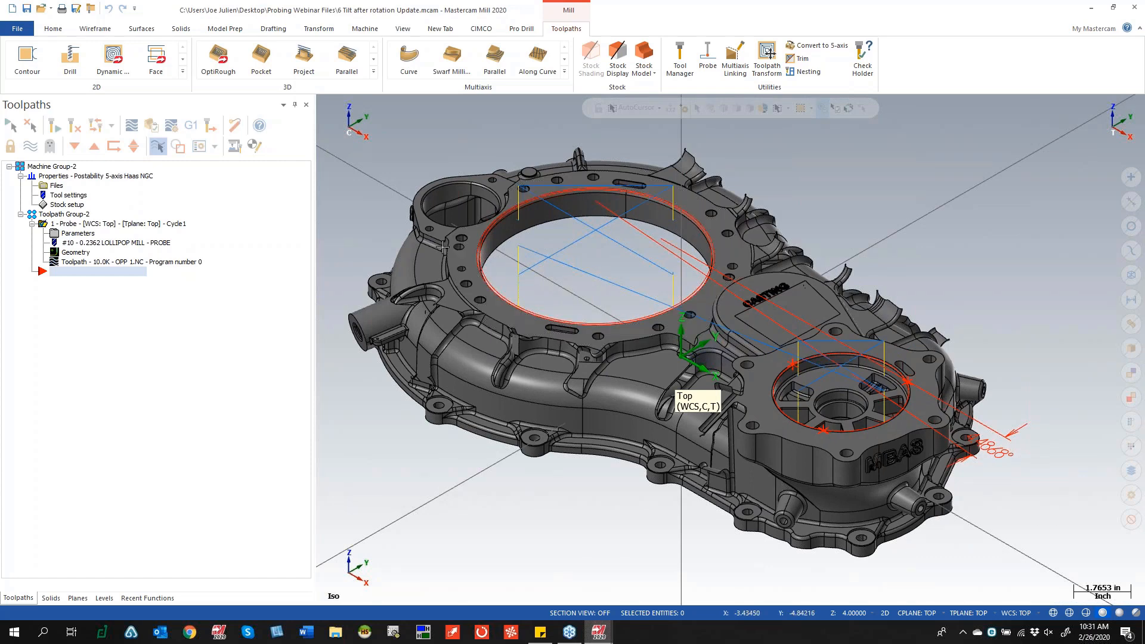
{"action": "right_click", "coordinate": [827, 148]}
{"action": "left_click", "coordinate": [853, 212]}
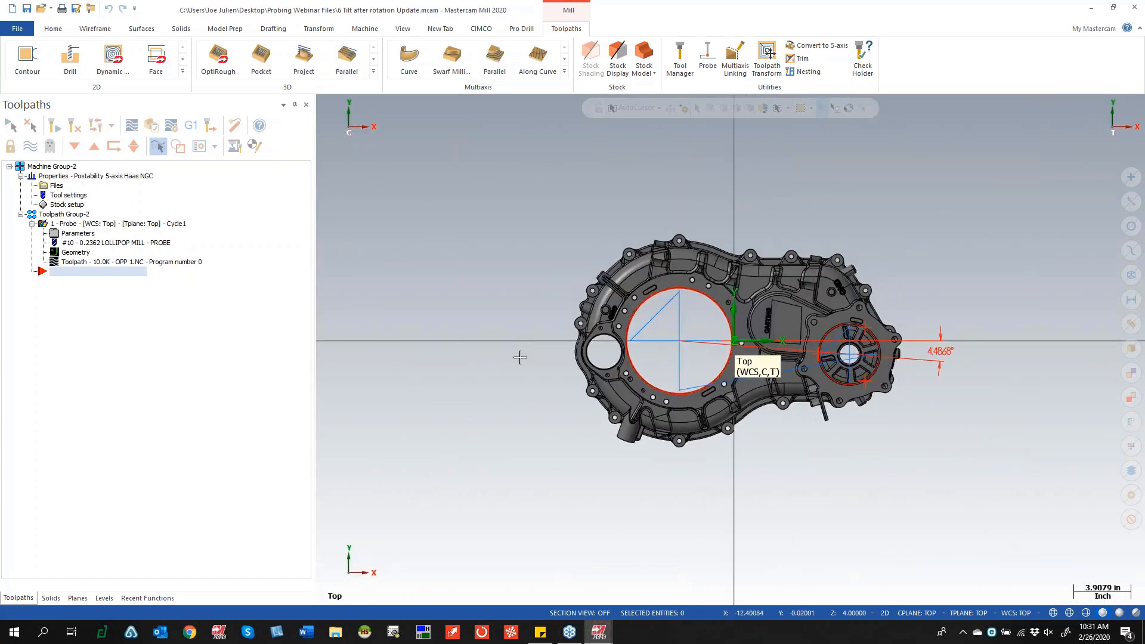
{"action": "scroll", "coordinate": [868, 349], "scroll_direction": "up", "scroll_amount": 2}
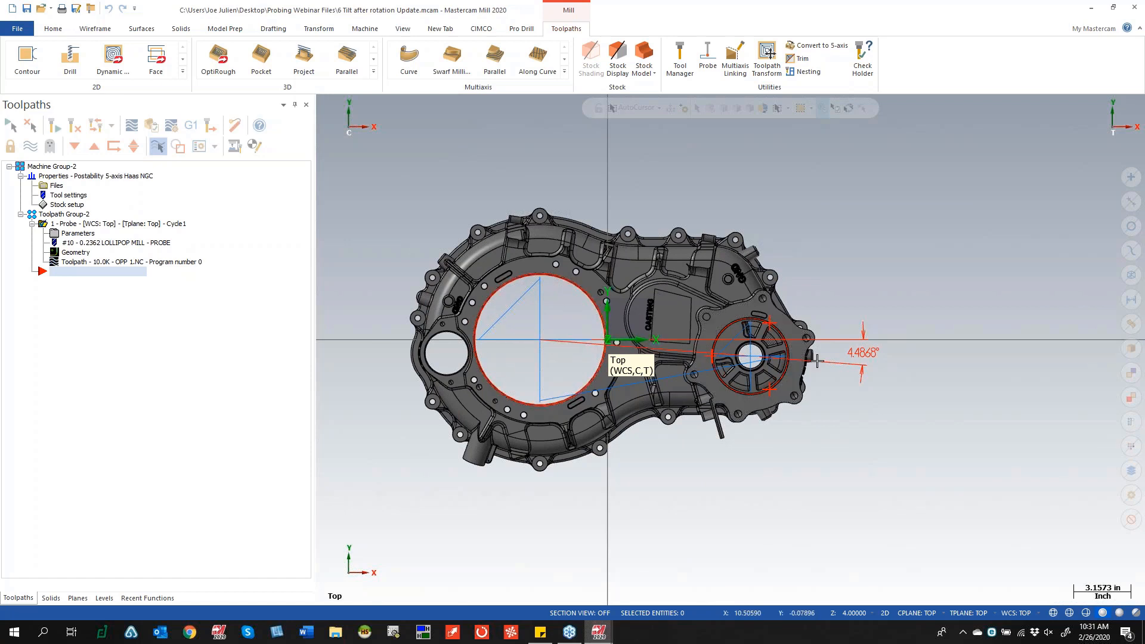
{"action": "scroll", "coordinate": [901, 357], "scroll_direction": "up", "scroll_amount": 1}
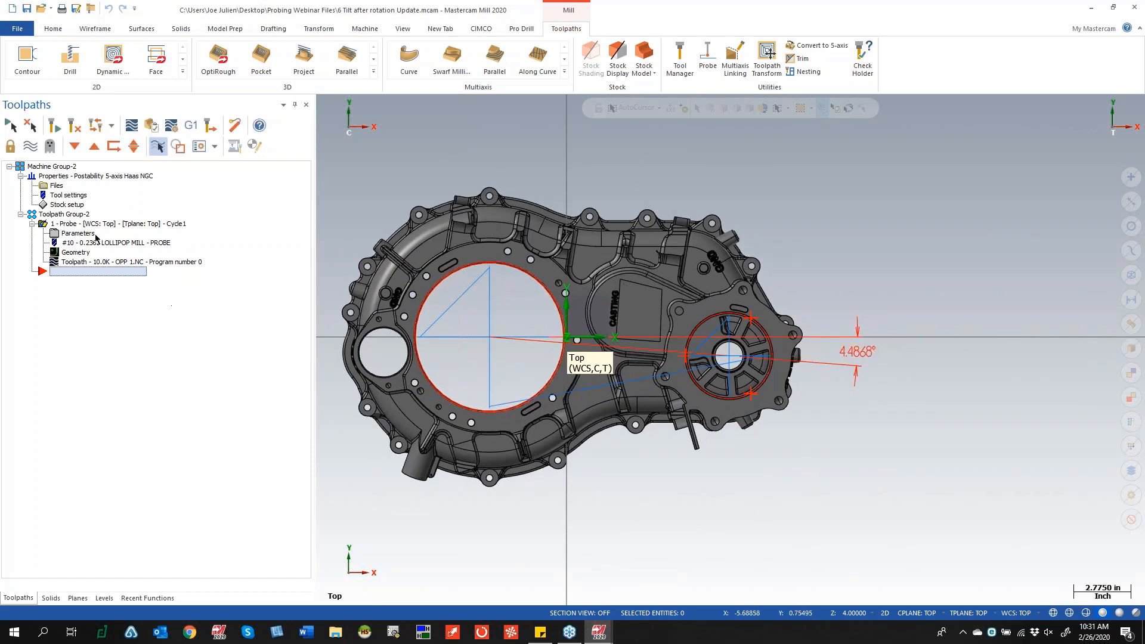
- Open the existing probing operation and review Cycle1's measured circle settings alongside the large bore
{"action": "left_click", "coordinate": [76, 238]}
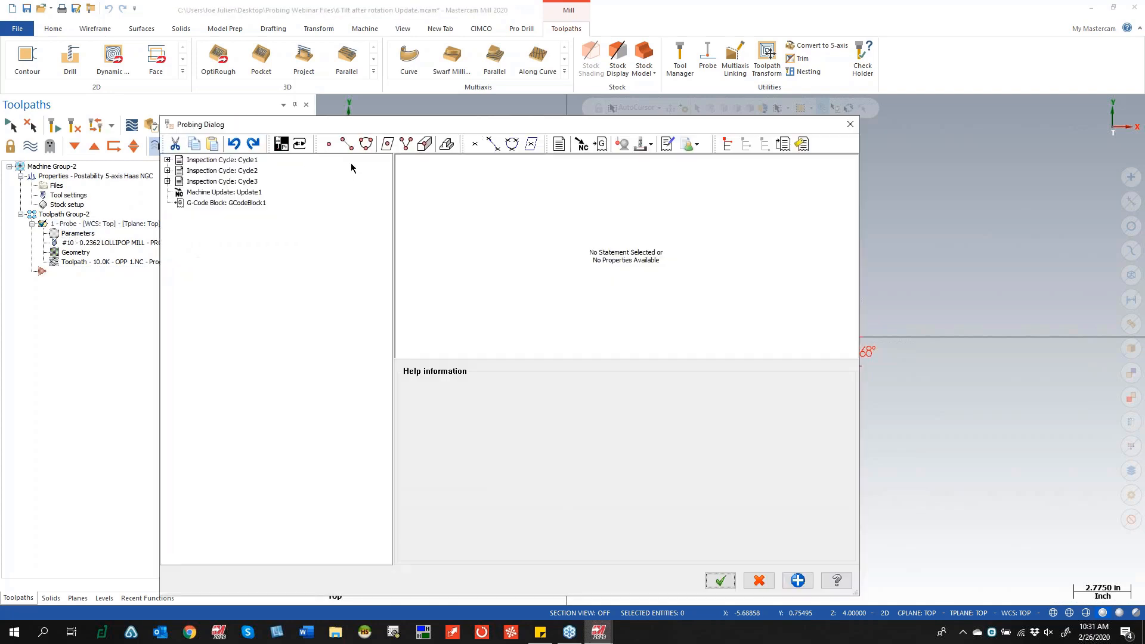
{"action": "left_click_drag", "start_coordinate": [386, 125], "coordinate": [448, 111]}
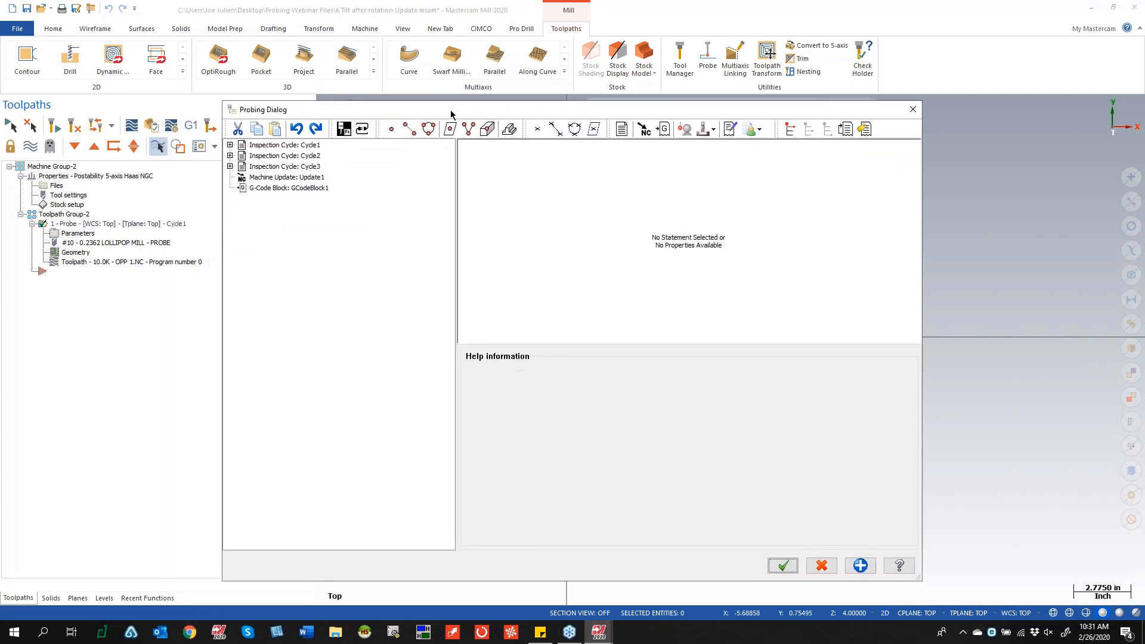
{"action": "left_click", "coordinate": [229, 145]}
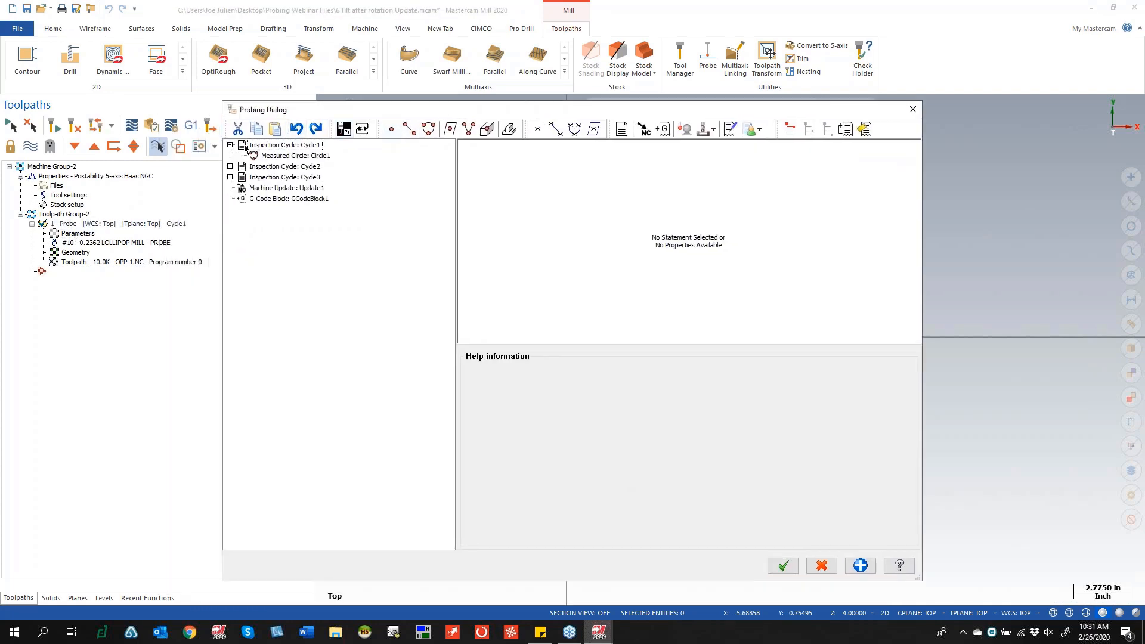
{"action": "left_click", "coordinate": [286, 156]}
{"action": "left_click_drag", "start_coordinate": [682, 117], "coordinate": [204, 172]}
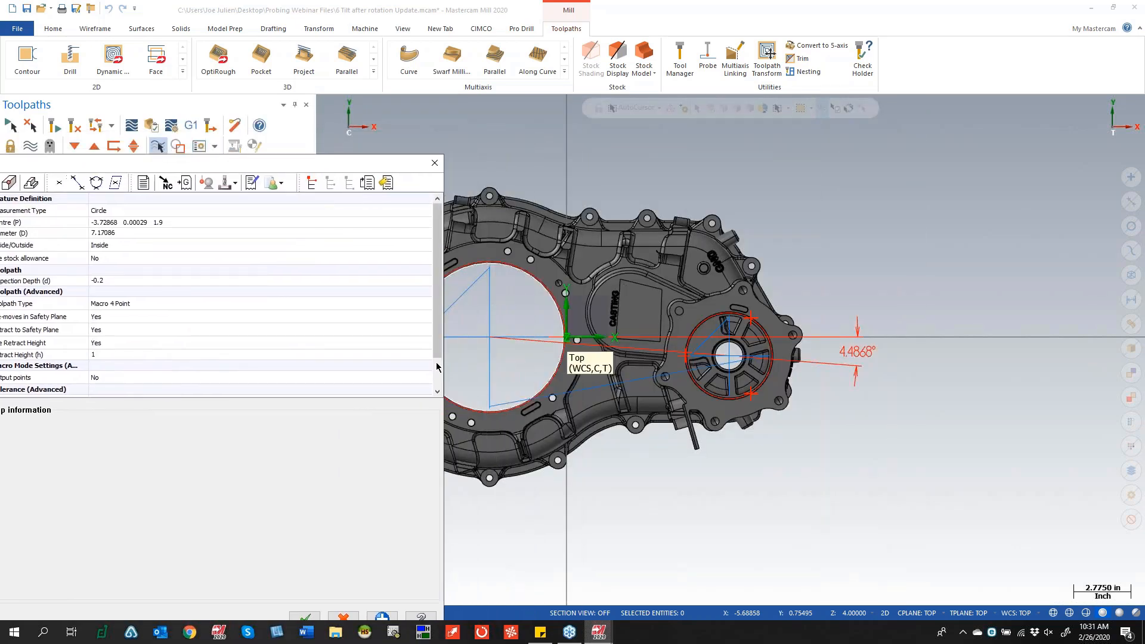
{"action": "left_click_drag", "start_coordinate": [331, 165], "coordinate": [892, 113]}
- Review Cycle3's constructed line and the Update1 rotation update settings, and close the probing definition
{"action": "left_click", "coordinate": [352, 178]}
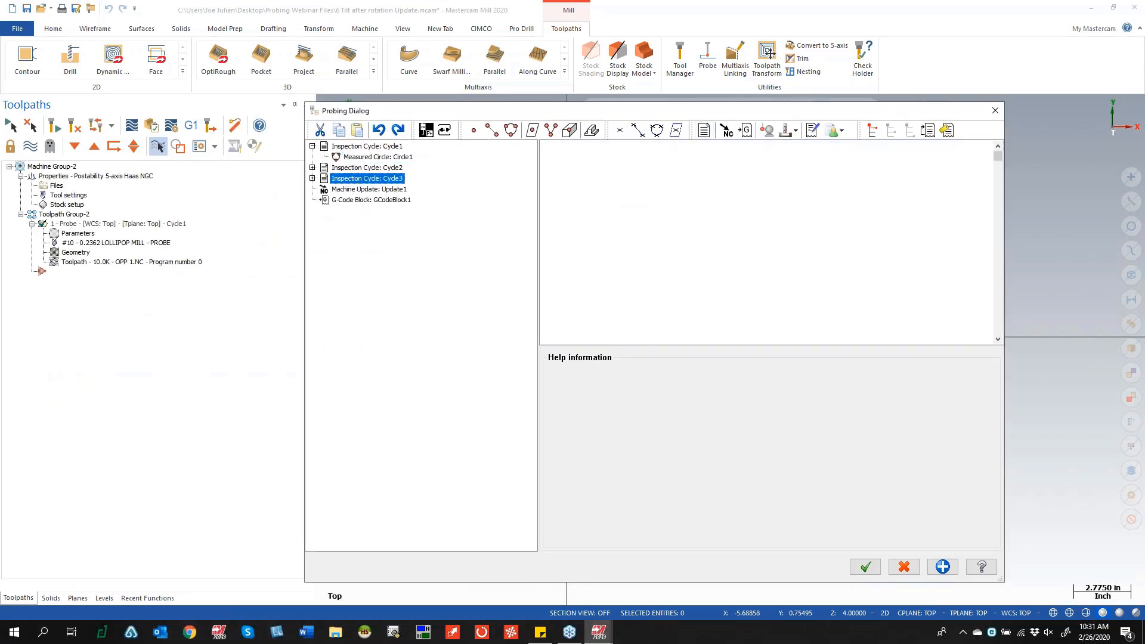
{"action": "left_click", "coordinate": [312, 178]}
{"action": "left_click", "coordinate": [370, 189]}
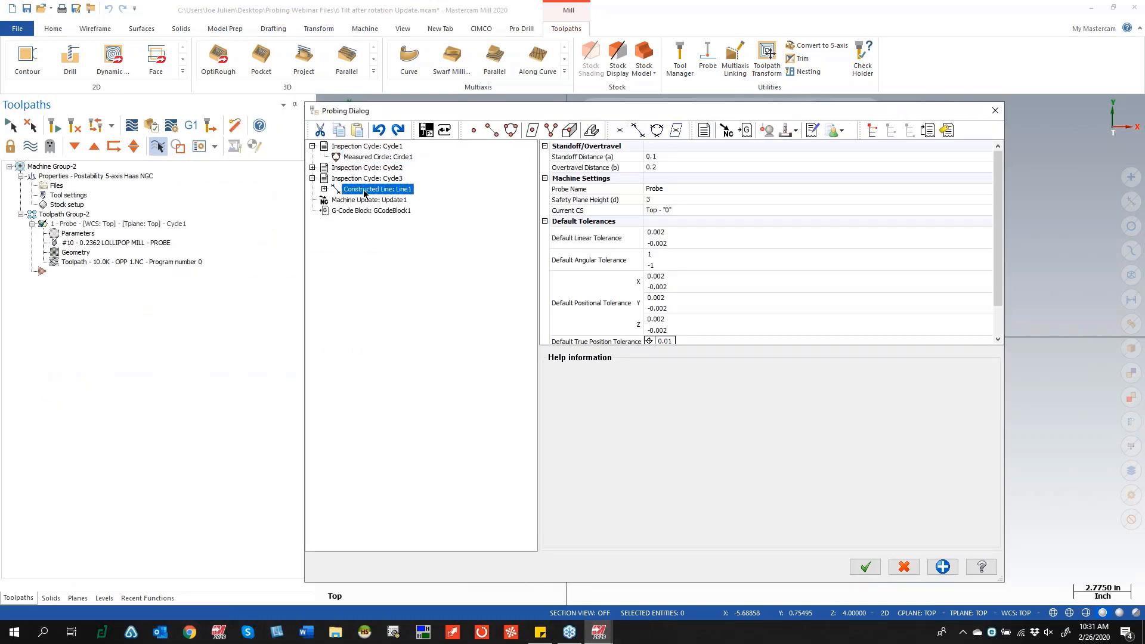
{"action": "left_click_drag", "start_coordinate": [651, 112], "coordinate": [445, 92]}
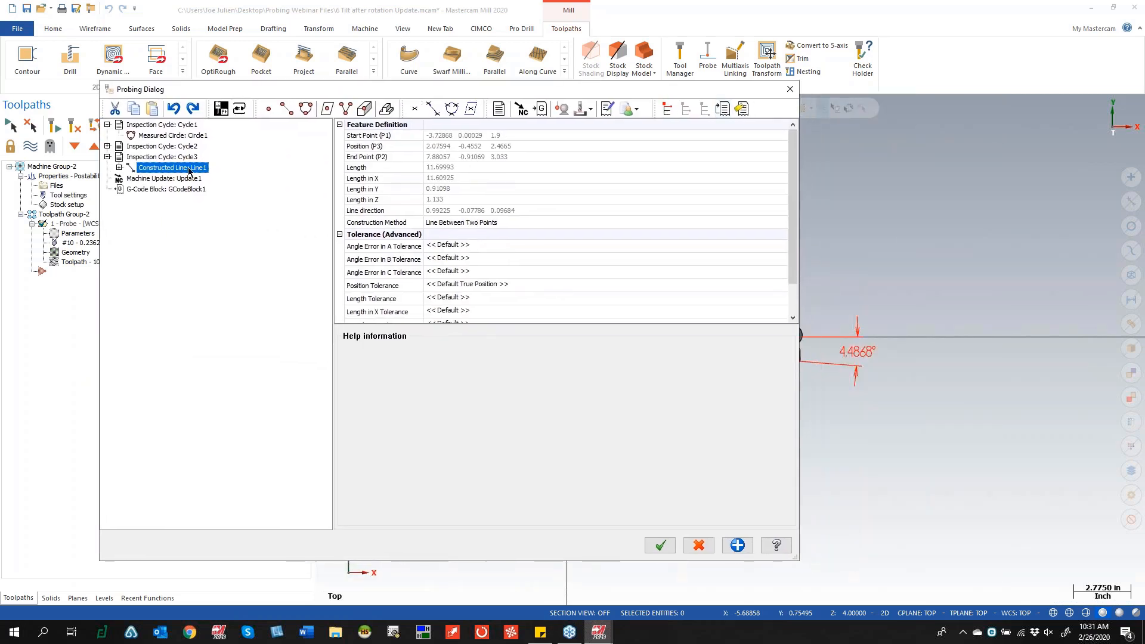
{"action": "left_click", "coordinate": [170, 179]}
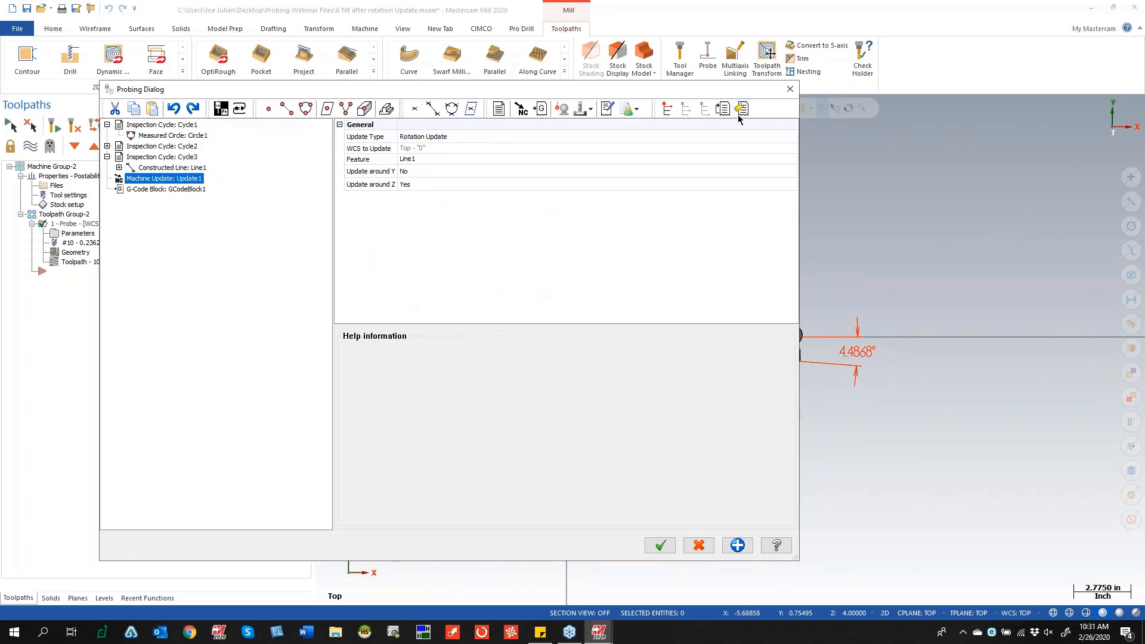
{"action": "left_click", "coordinate": [790, 89]}
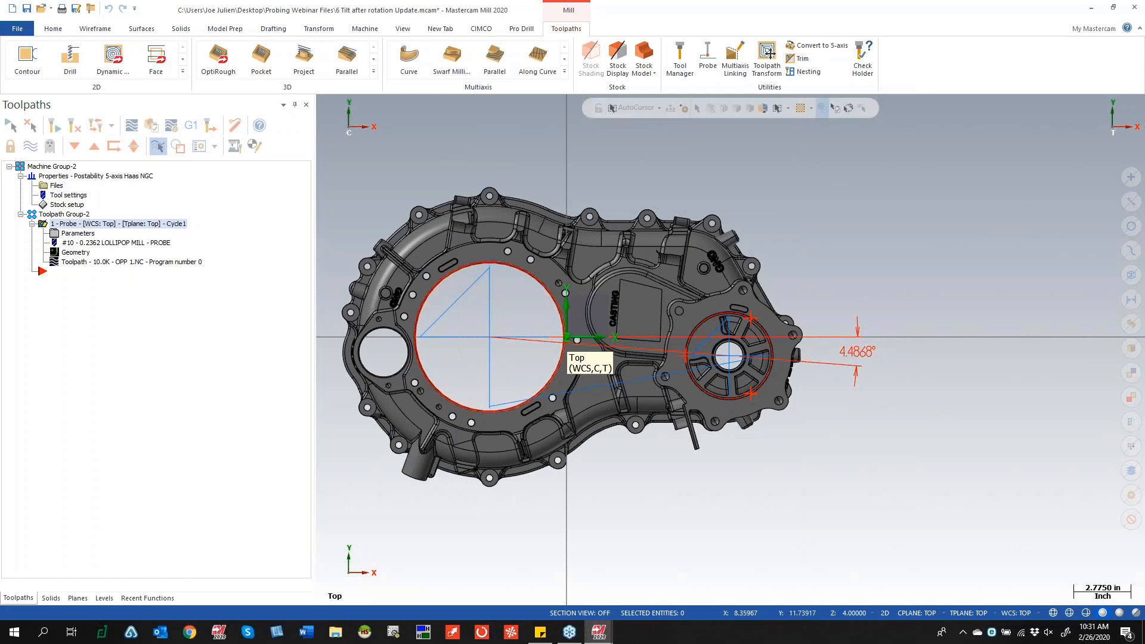
- Create a new probing operation with a measured circle on the upper edge of the large bore
{"action": "left_click", "coordinate": [707, 56]}
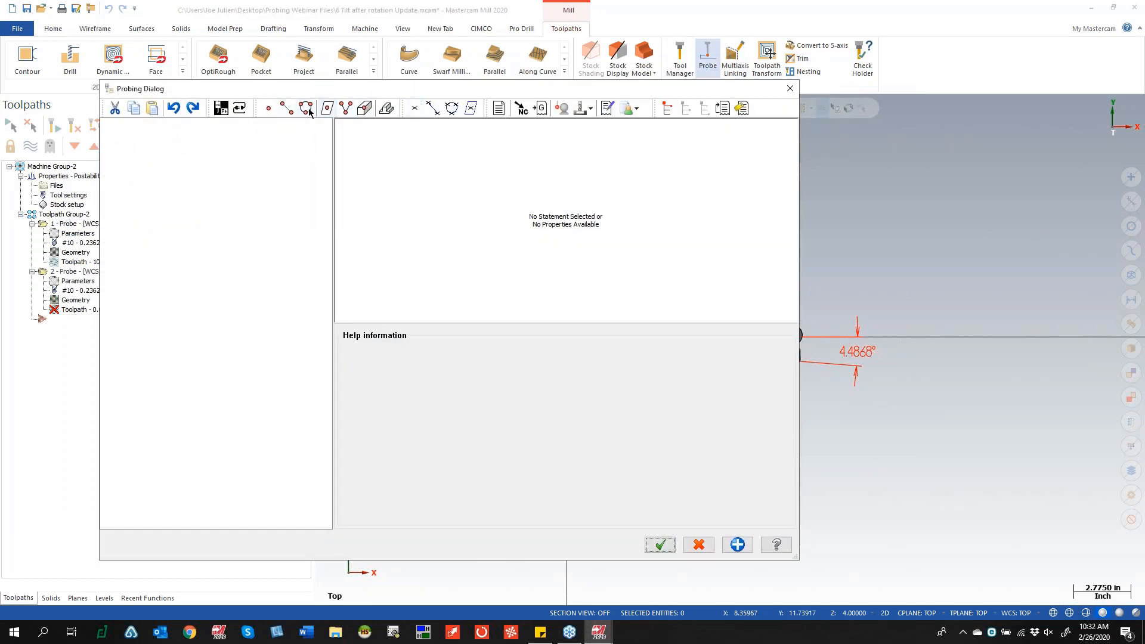
{"action": "left_click", "coordinate": [306, 109]}
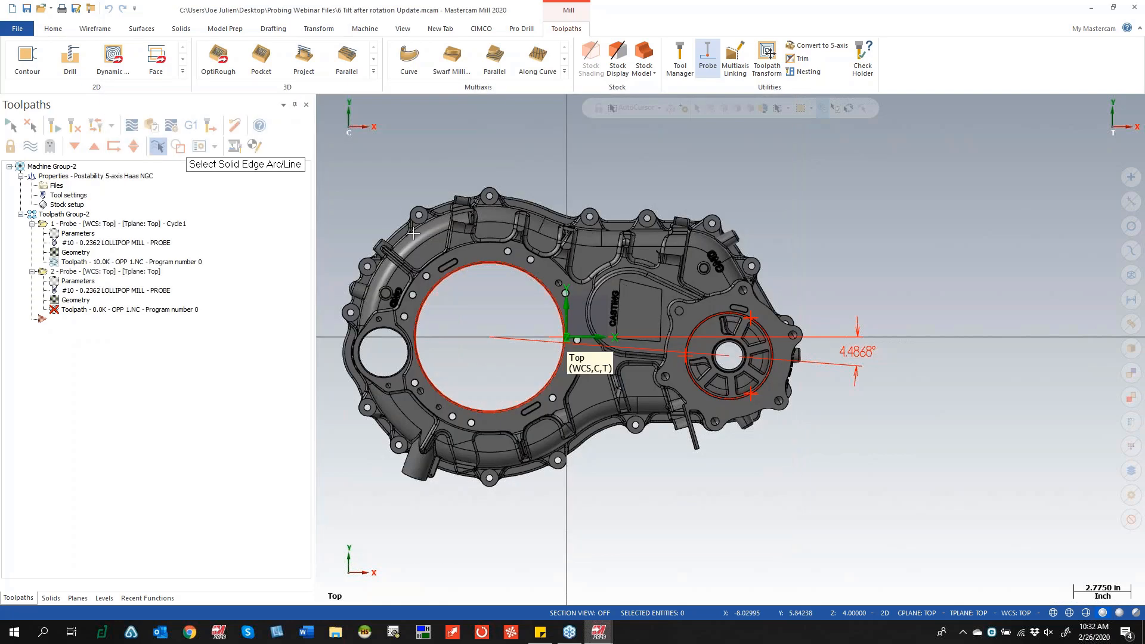
{"action": "right_click", "coordinate": [592, 140]}
{"action": "left_click", "coordinate": [614, 235]}
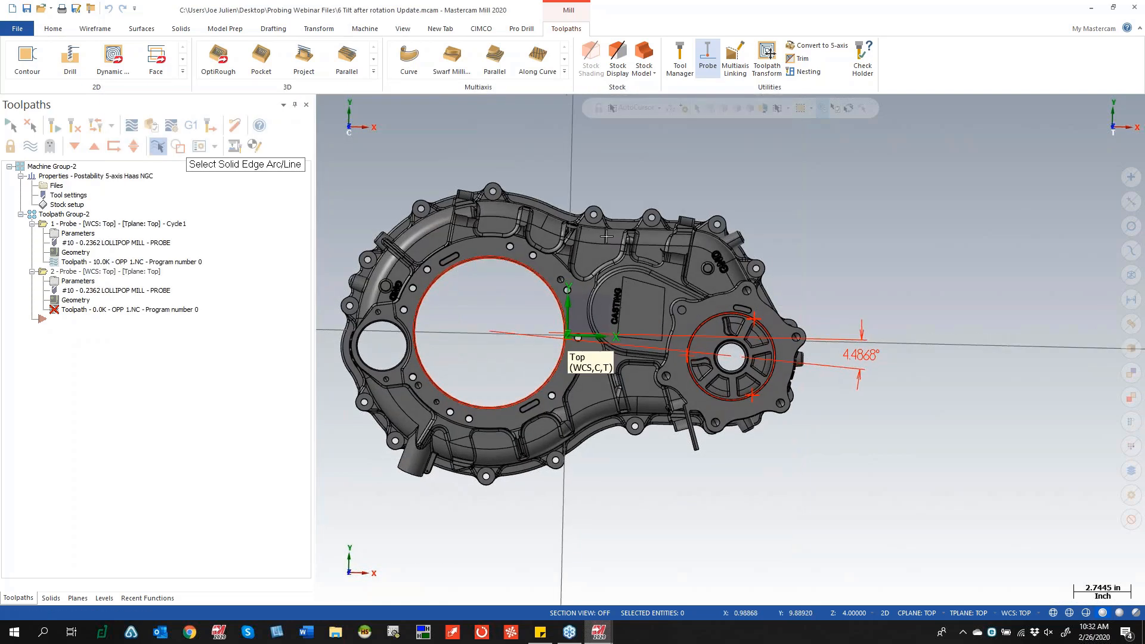
{"action": "scroll", "coordinate": [614, 198], "scroll_direction": "up", "scroll_amount": 2}
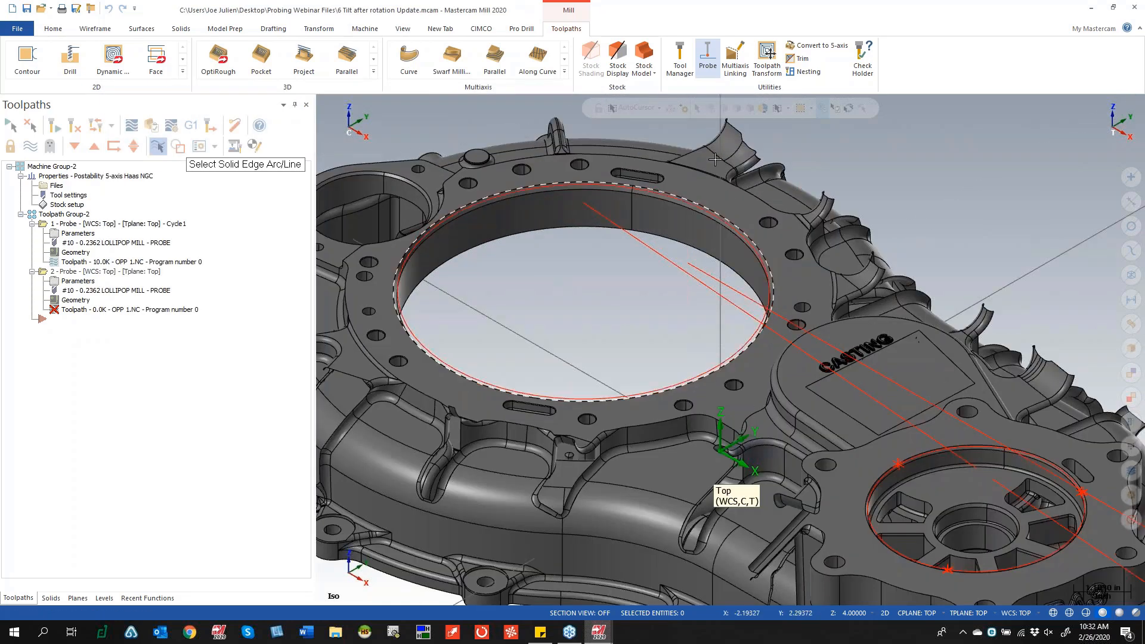
{"action": "left_click", "coordinate": [728, 243]}
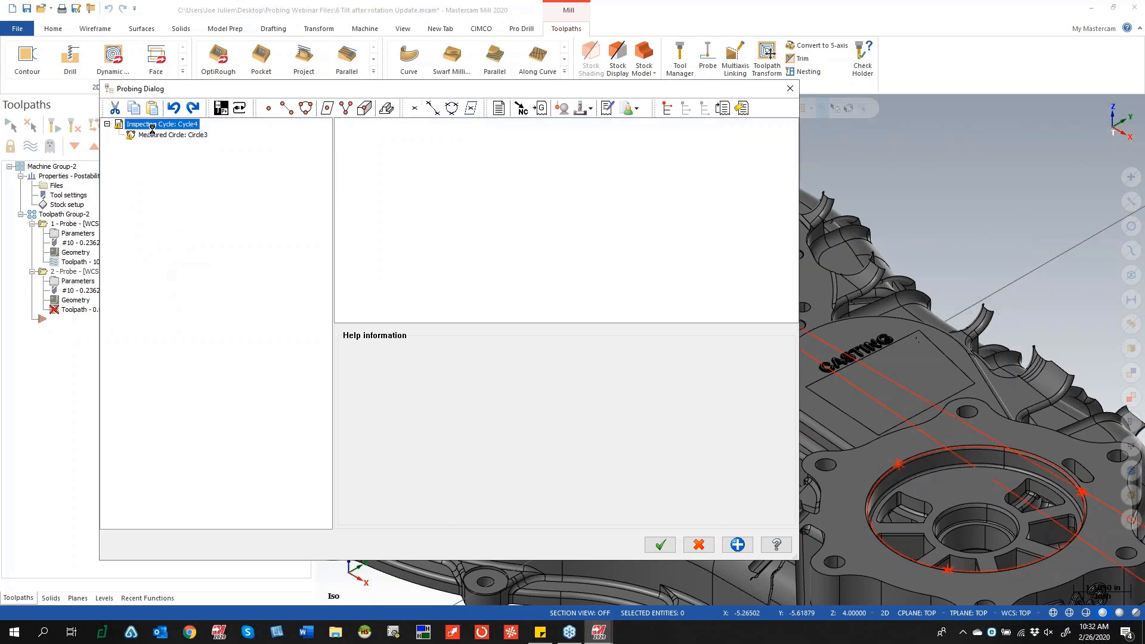
- Check Cycle4's safety plane height and the measured circle's settings, and accept the new probing operation
{"action": "left_click", "coordinate": [407, 178]}
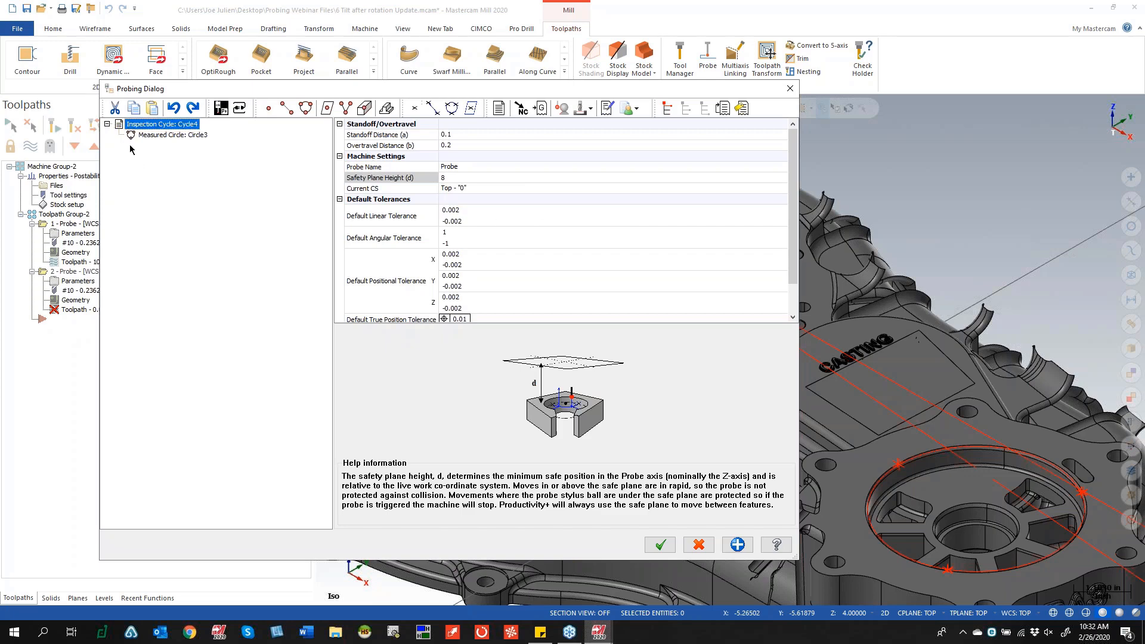
{"action": "left_click", "coordinate": [172, 135]}
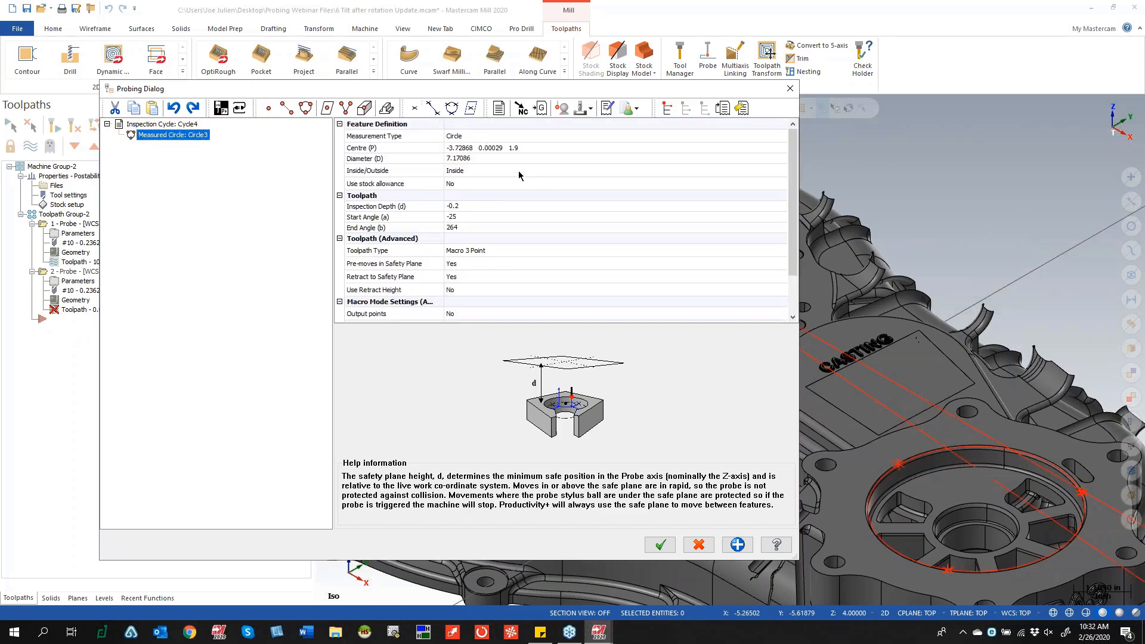
{"action": "scroll", "coordinate": [488, 175], "scroll_direction": "down", "scroll_amount": 2}
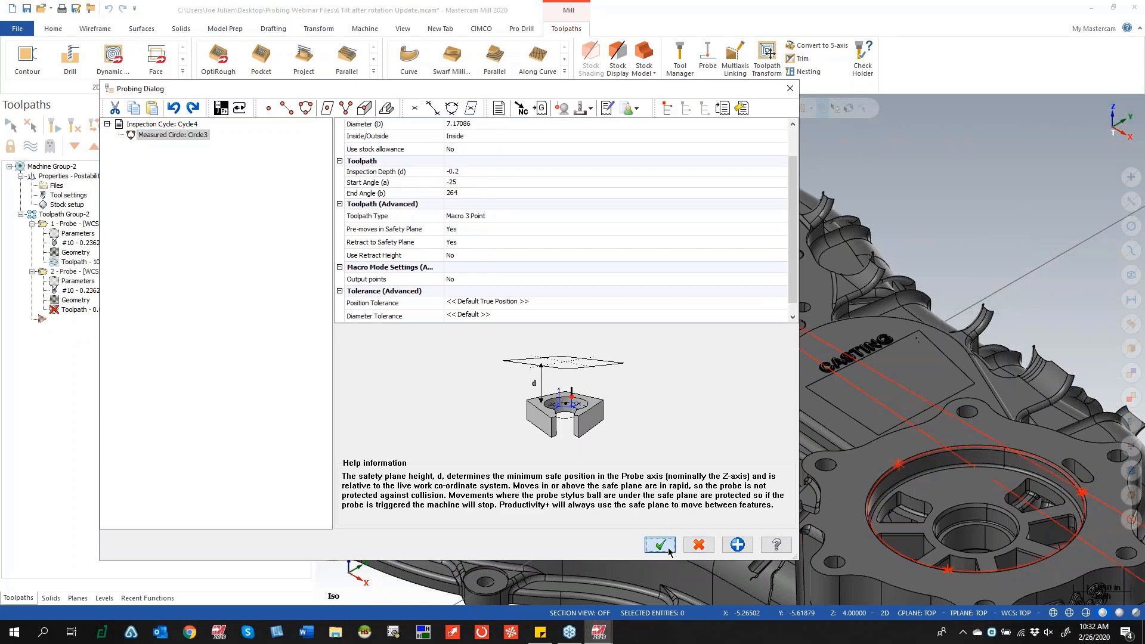
{"action": "left_click", "coordinate": [660, 544]}
{"action": "scroll", "coordinate": [607, 247], "scroll_direction": "down", "scroll_amount": 3}
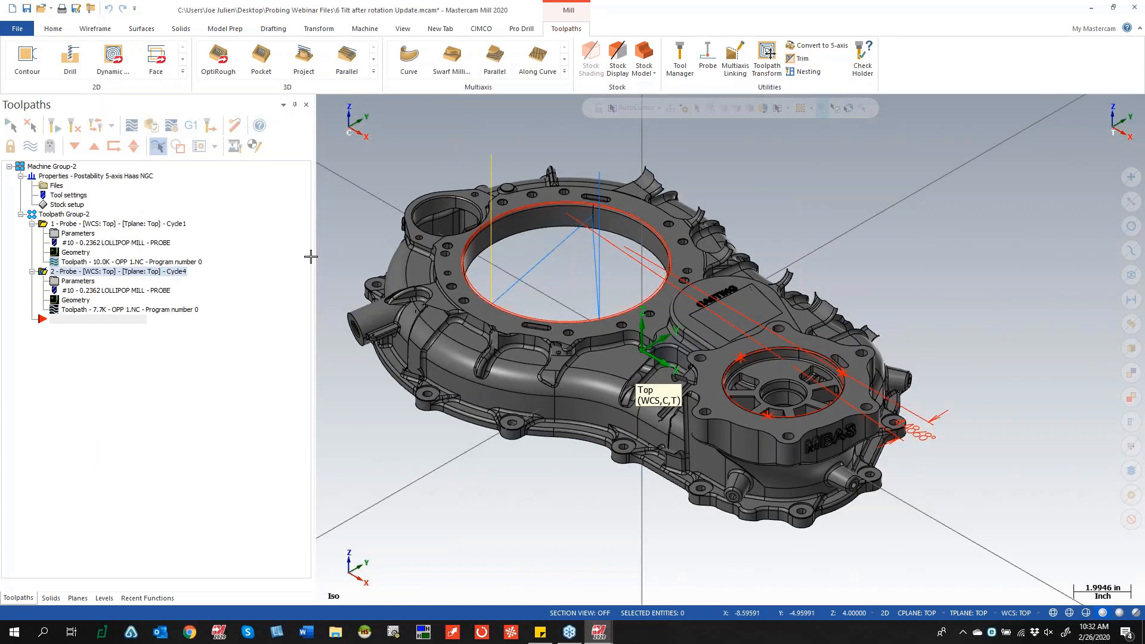
- Backplot the new probing operation on the large bore
{"action": "left_click", "coordinate": [133, 128]}
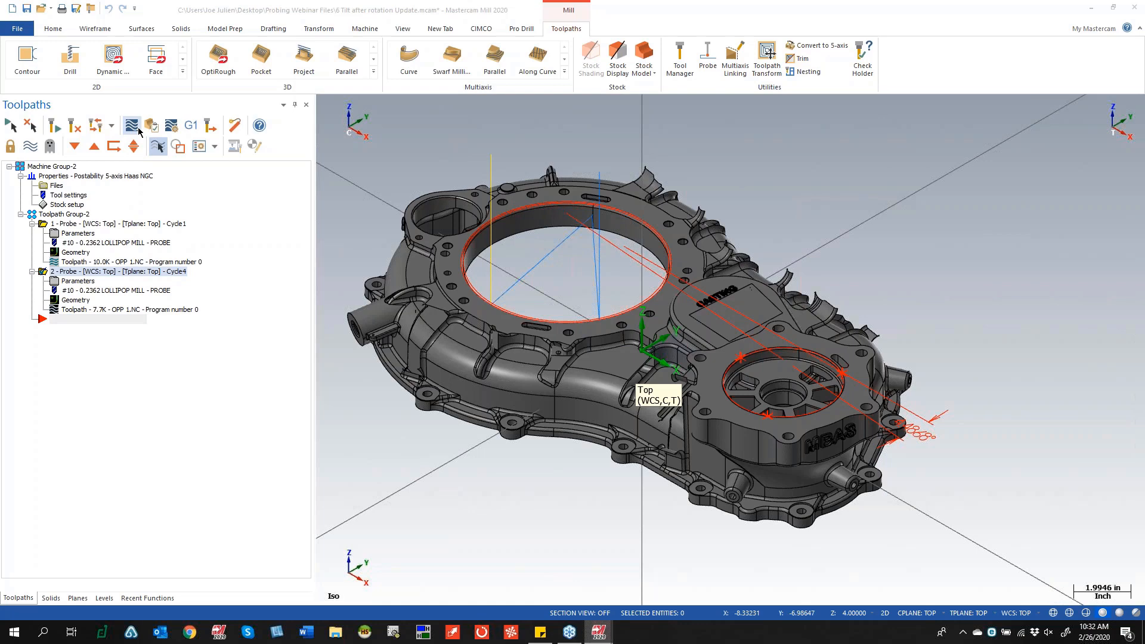
{"action": "left_click", "coordinate": [323, 105]}
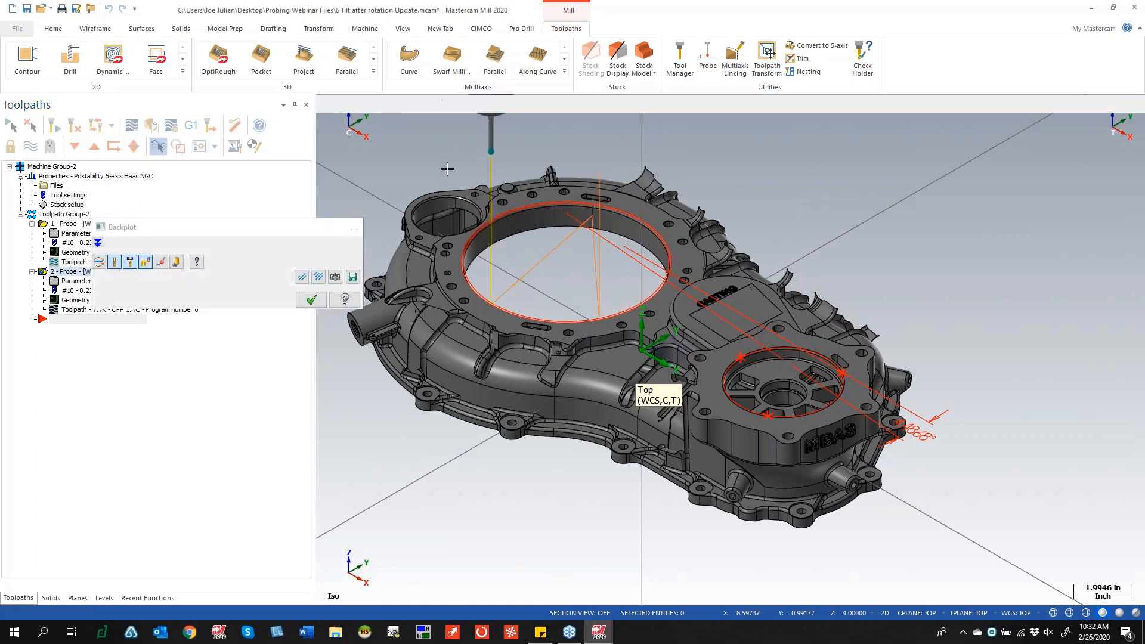
{"action": "left_click", "coordinate": [311, 299]}
- Add a measured circle on the small bore's upper edge to the second probing operation and accept it
{"action": "left_click", "coordinate": [74, 281]}
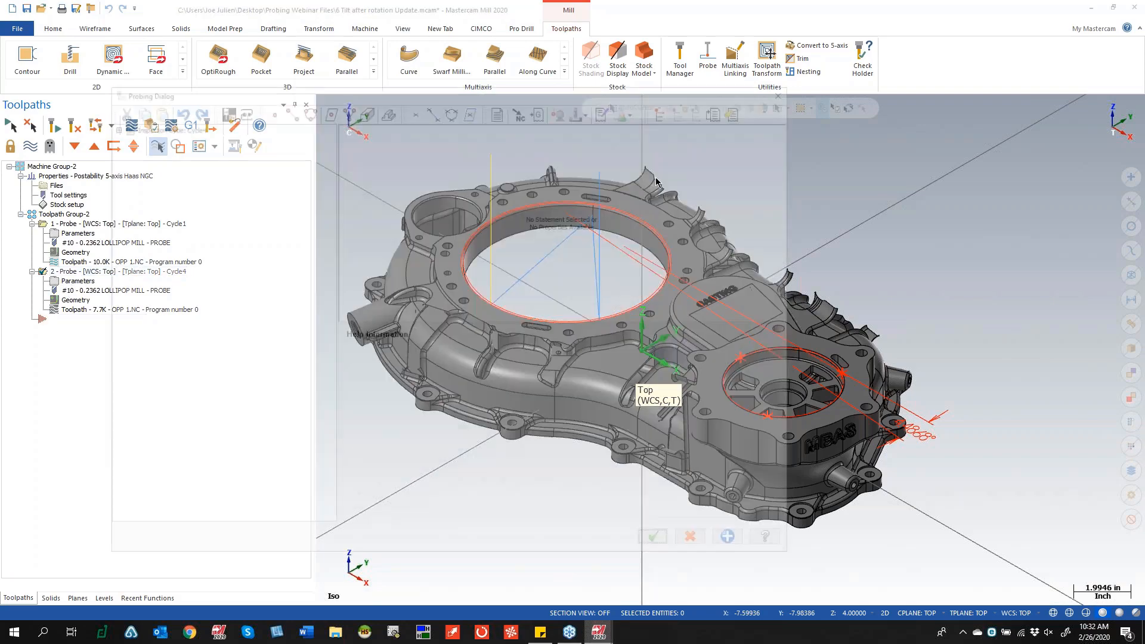
{"action": "left_click", "coordinate": [305, 108]}
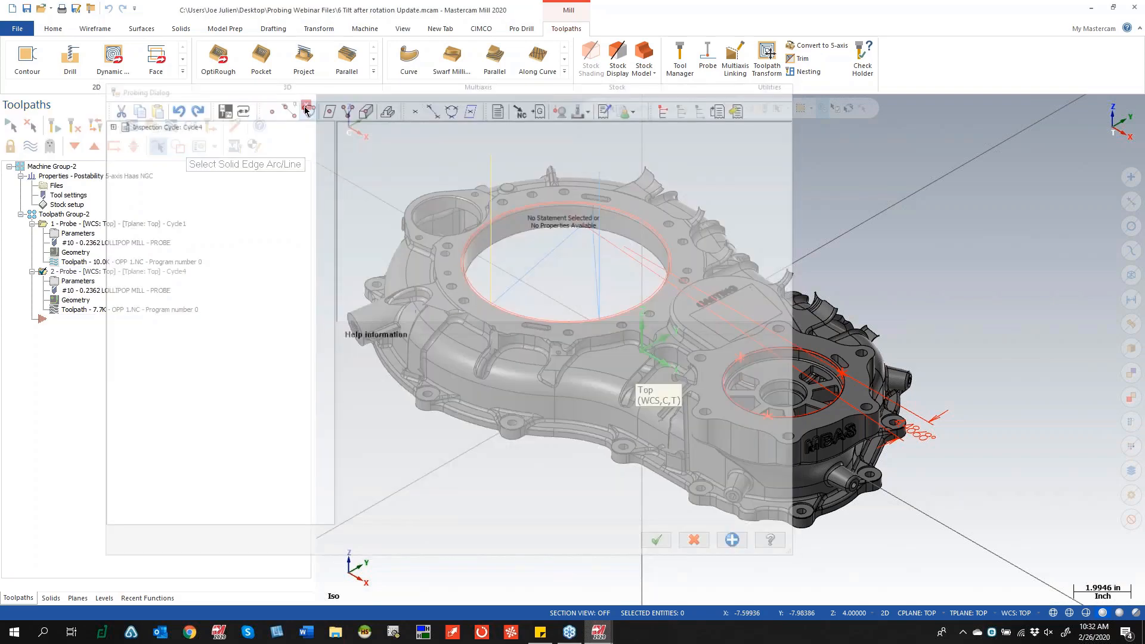
{"action": "scroll", "coordinate": [830, 358], "scroll_direction": "up", "scroll_amount": 10}
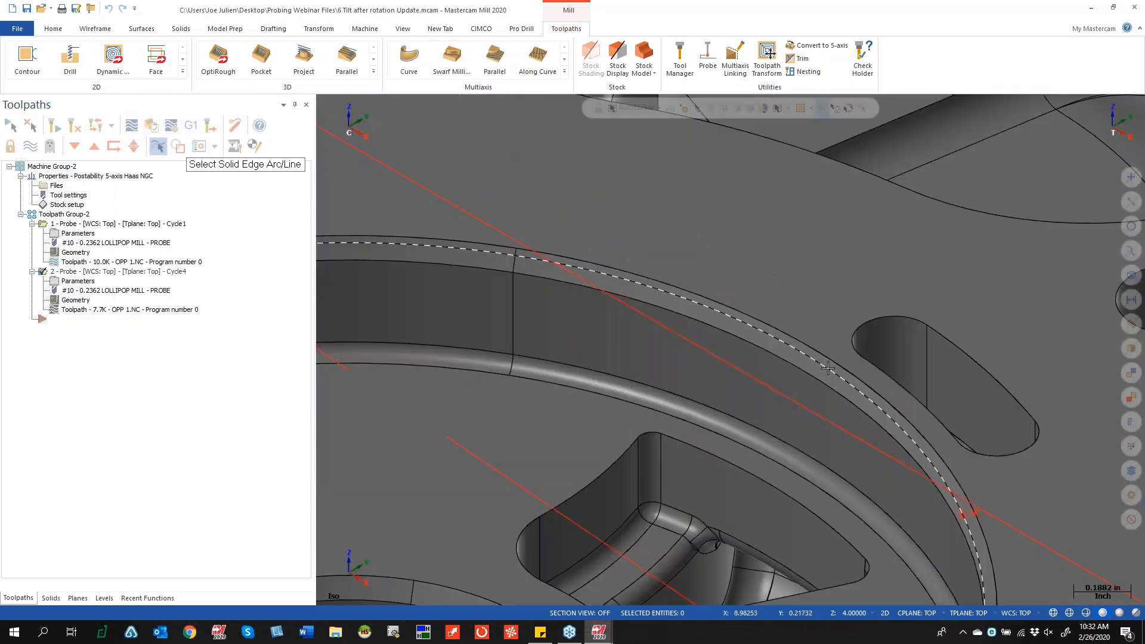
{"action": "scroll", "coordinate": [824, 368], "scroll_direction": "down", "scroll_amount": 4}
{"action": "left_click", "coordinate": [824, 368]}
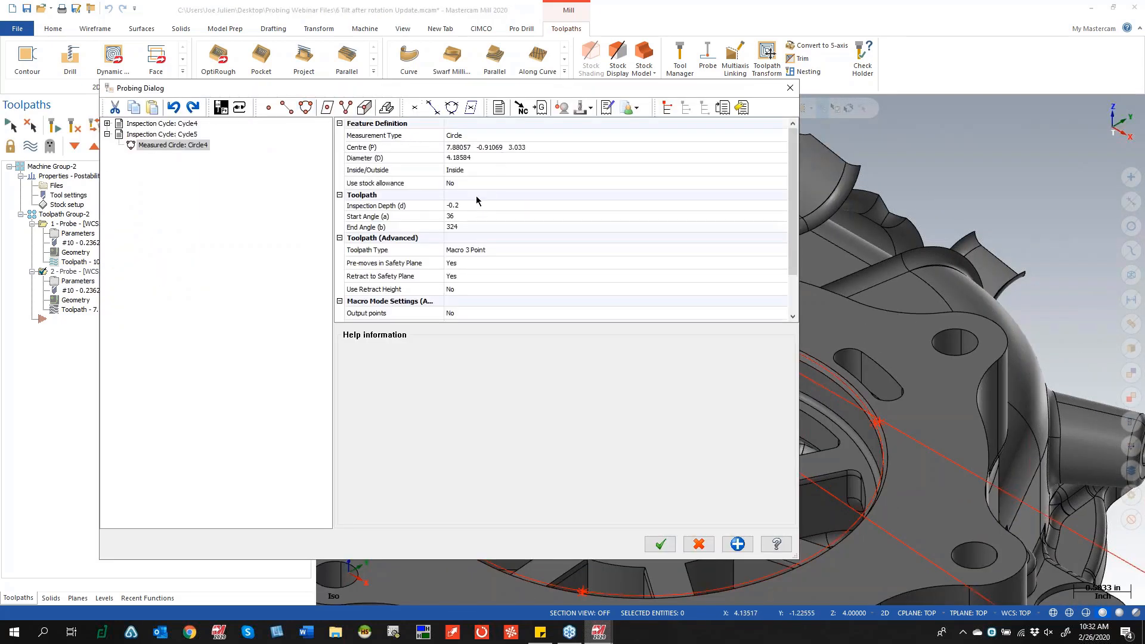
{"action": "scroll", "coordinate": [476, 196], "scroll_direction": "down", "scroll_amount": 1}
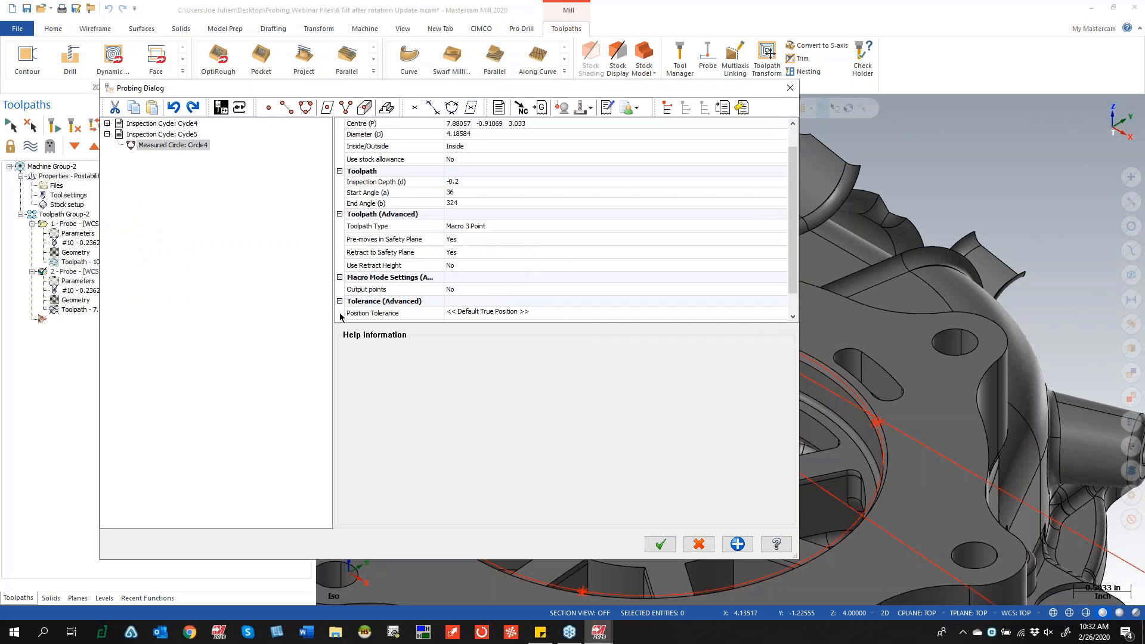
{"action": "left_click", "coordinate": [660, 544]}
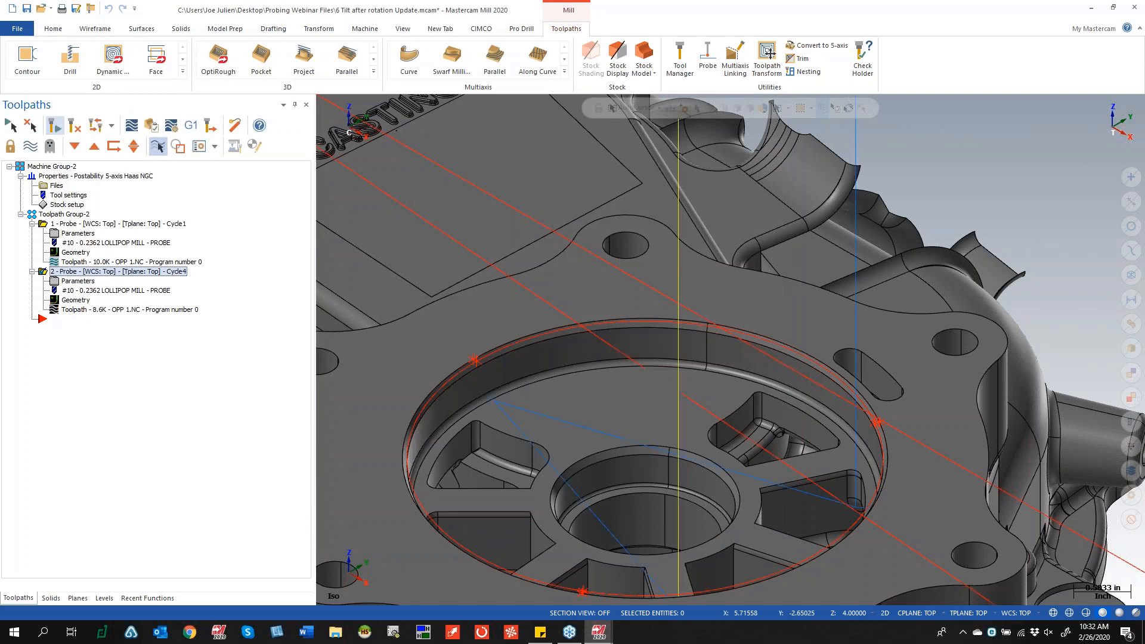
{"action": "scroll", "coordinate": [799, 320], "scroll_direction": "down", "scroll_amount": 10}
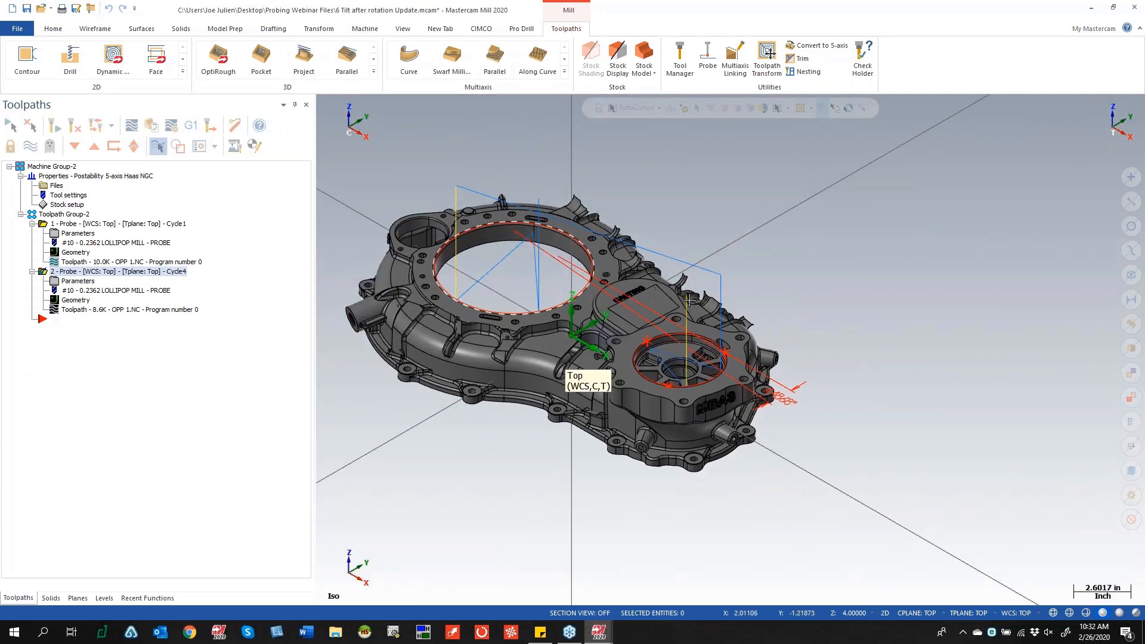
{"action": "left_click", "coordinate": [86, 281]}
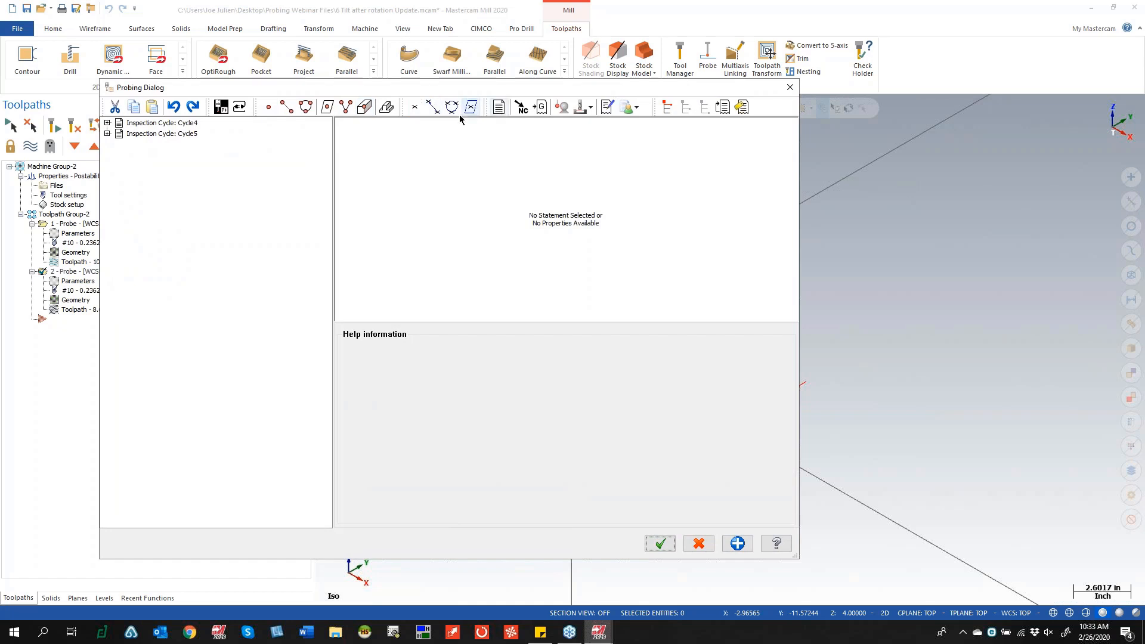
{"action": "left_click", "coordinate": [431, 107]}
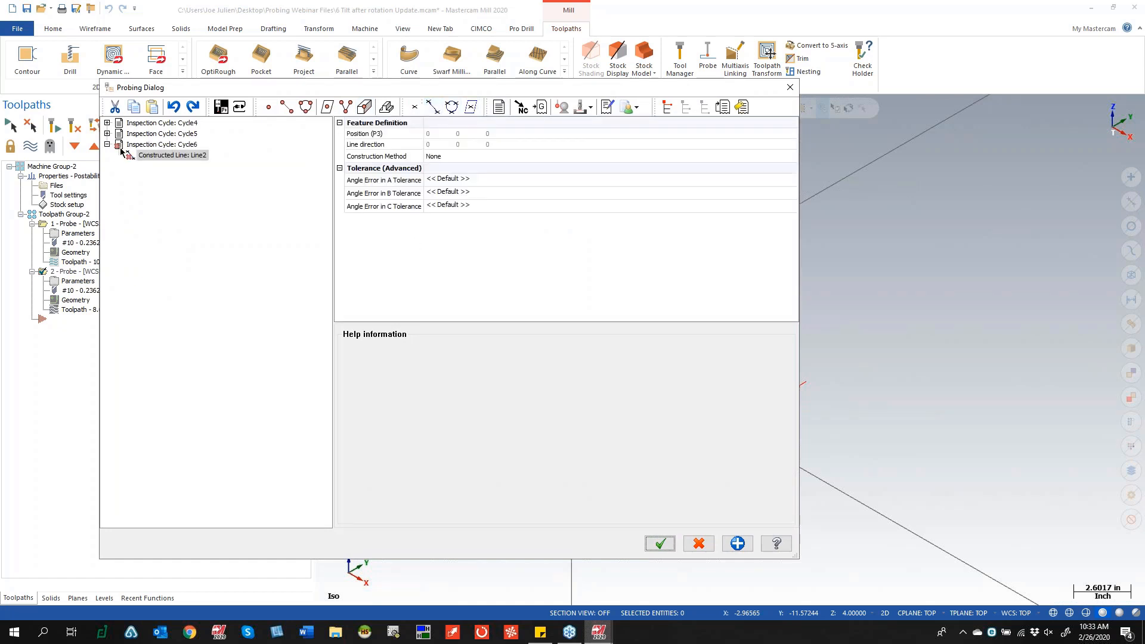
{"action": "left_click", "coordinate": [107, 123]}
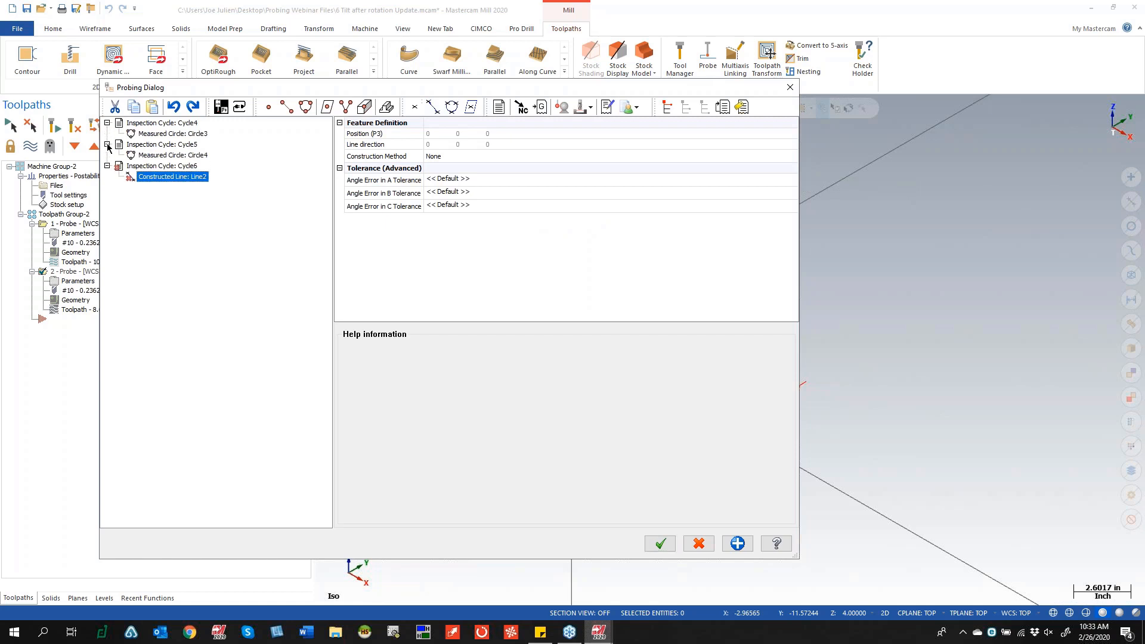
{"action": "left_click", "coordinate": [108, 145]}
{"action": "left_click_drag", "start_coordinate": [176, 137], "coordinate": [157, 182]}
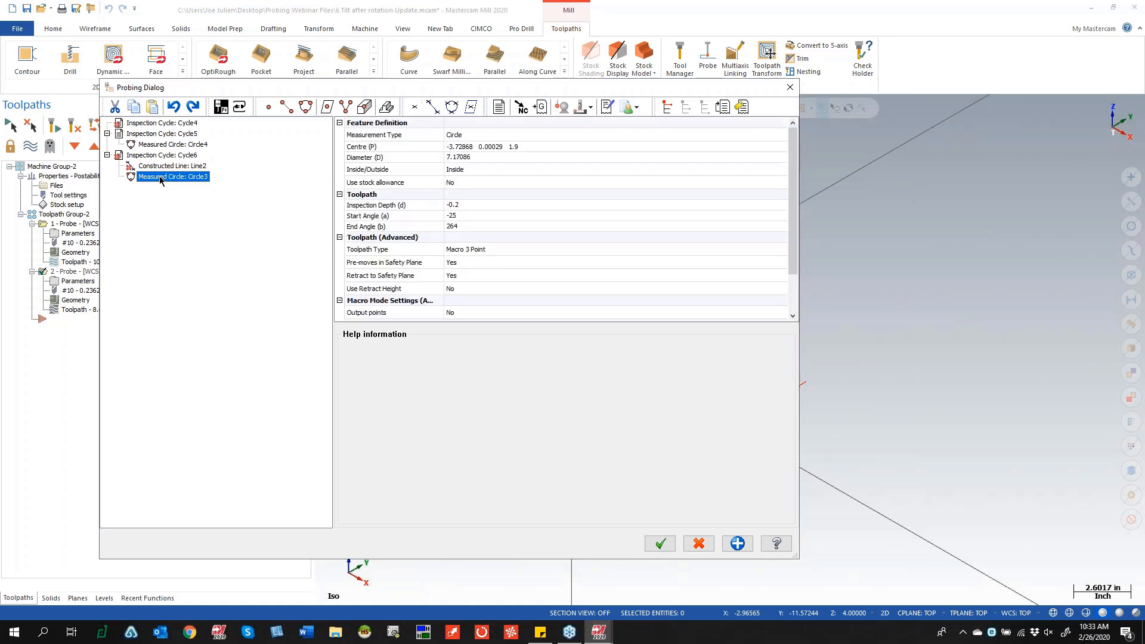
{"action": "left_click", "coordinate": [790, 88]}
- Add a constructed line to the second probing operation, referencing the centres of measured circles Circle3 and Circle4
{"action": "left_click", "coordinate": [73, 282]}
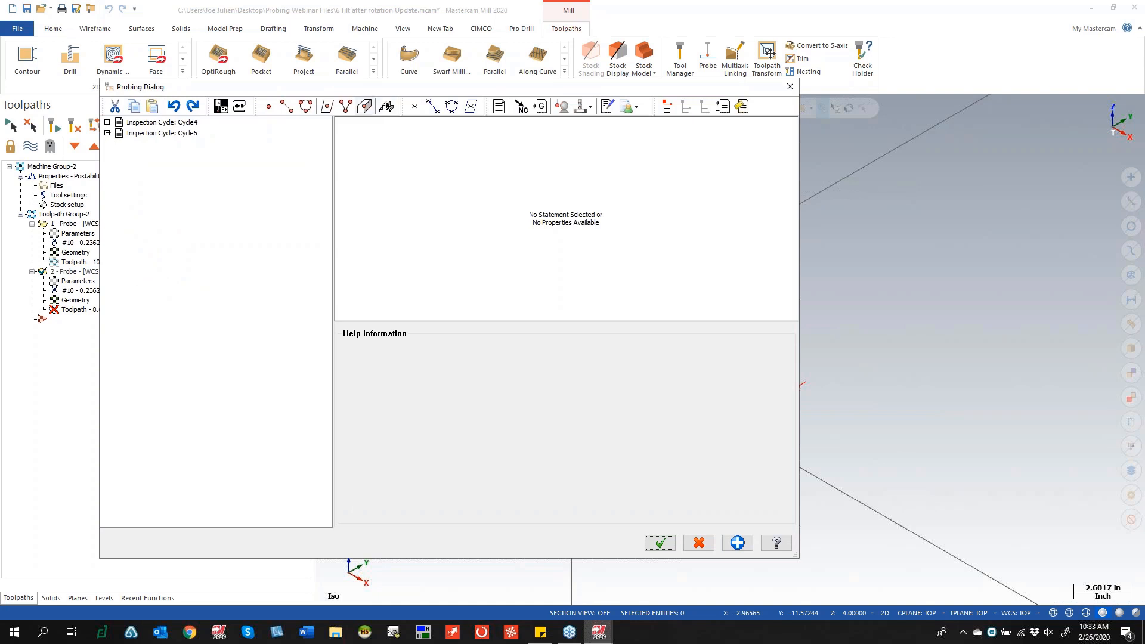
{"action": "left_click", "coordinate": [432, 106]}
{"action": "left_click", "coordinate": [154, 158]}
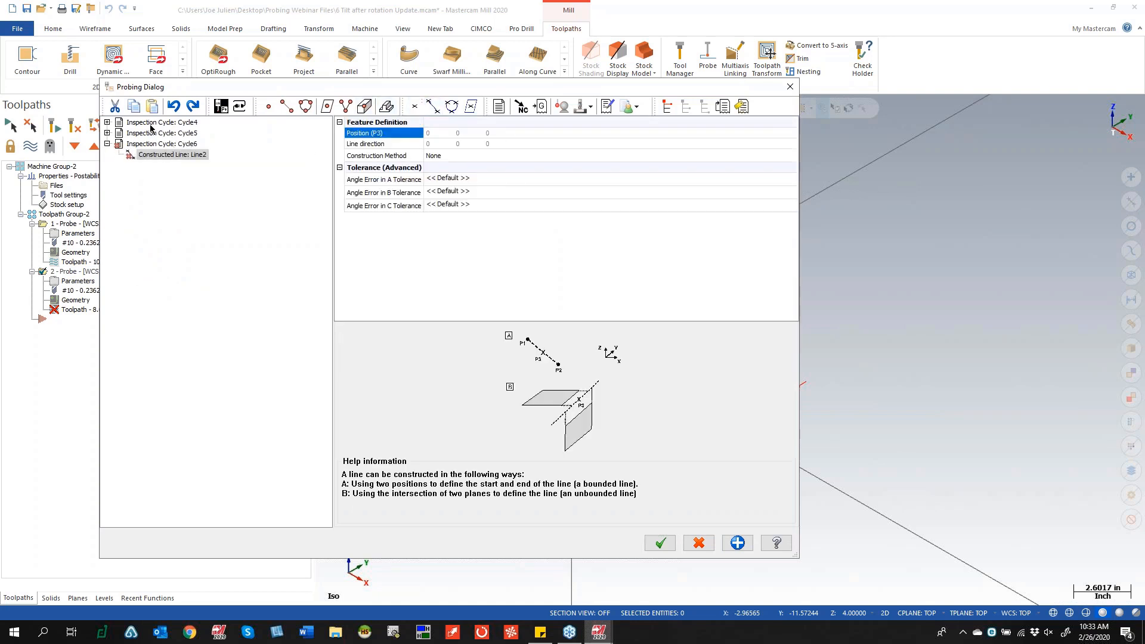
{"action": "left_click_drag", "start_coordinate": [160, 124], "coordinate": [147, 167]}
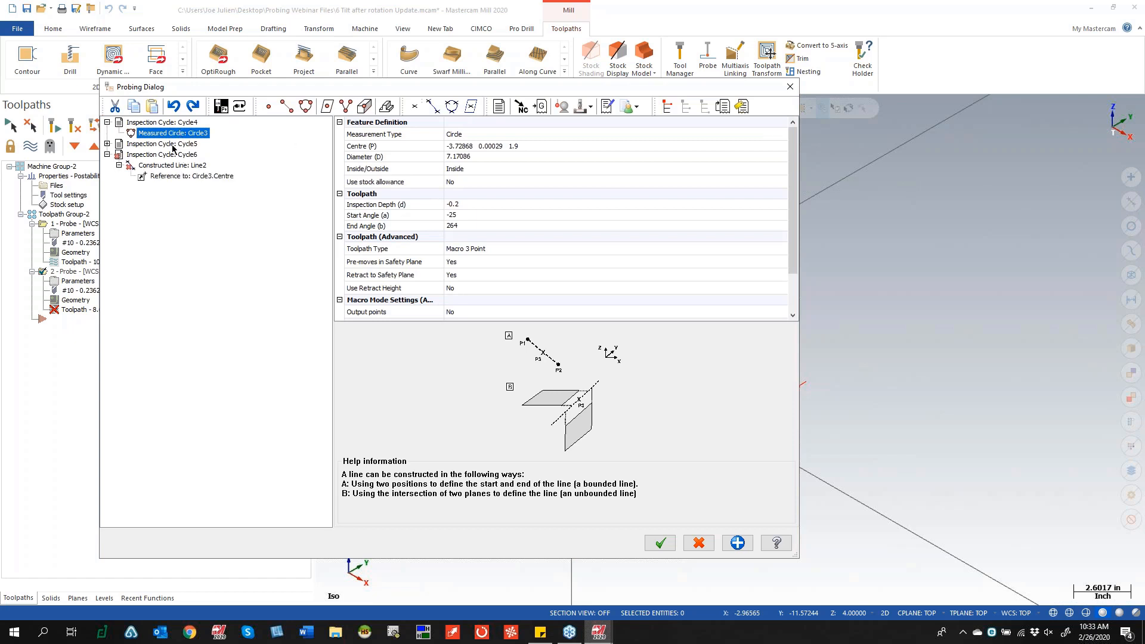
{"action": "left_click", "coordinate": [107, 143]}
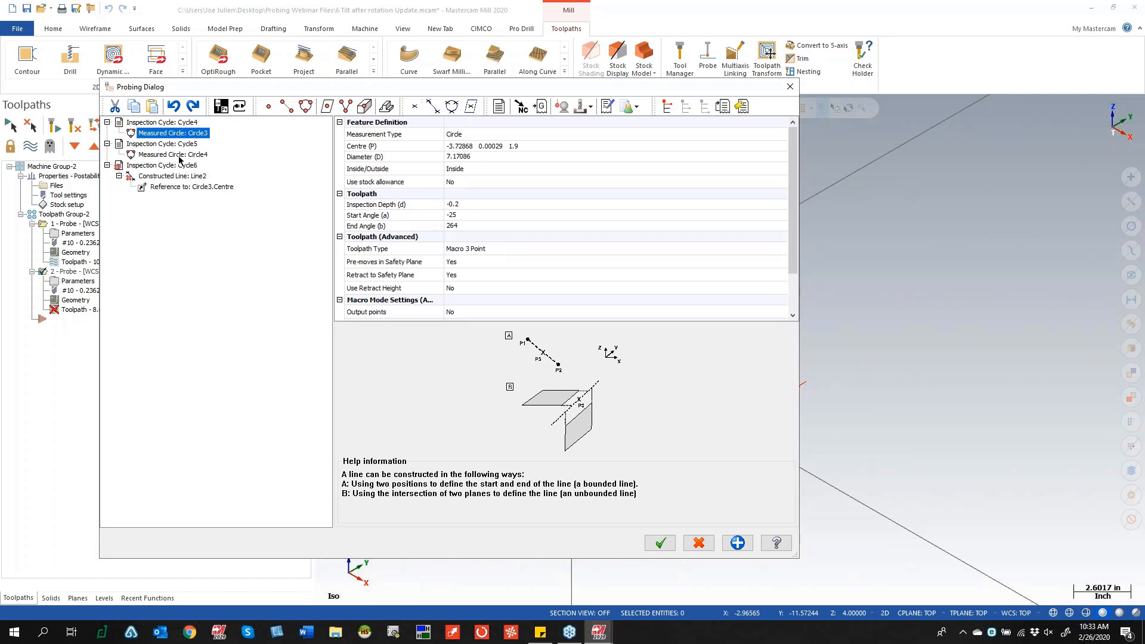
{"action": "left_click_drag", "start_coordinate": [172, 155], "coordinate": [173, 182]}
{"action": "left_click", "coordinate": [196, 176]}
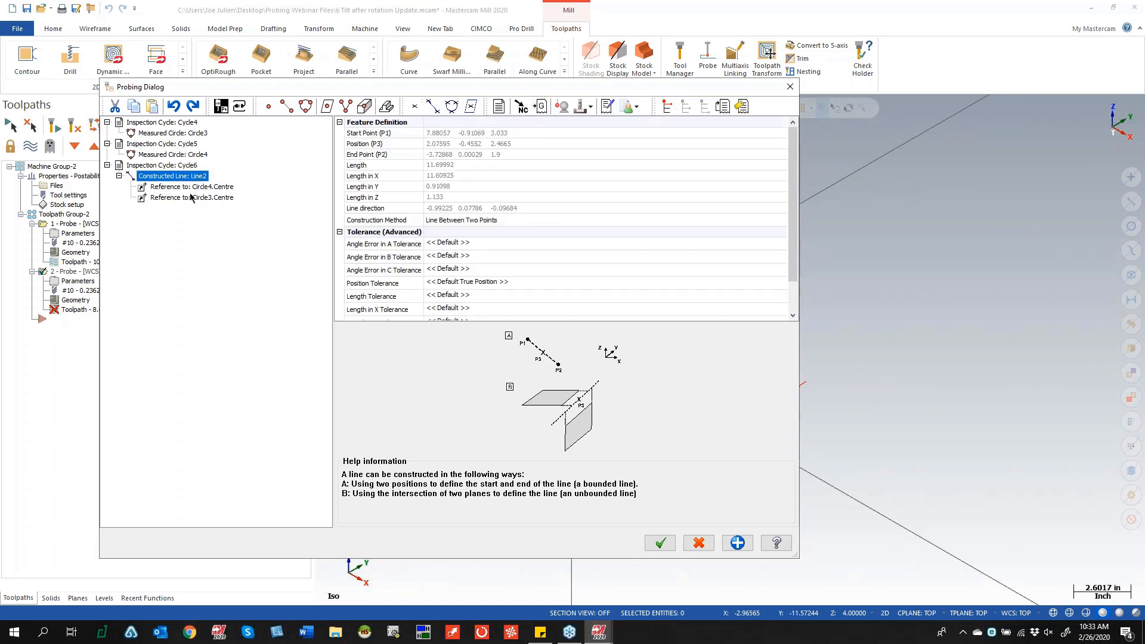
- Check the constructed line's two circle-centre references, accept the second probing operation and regenerate its toolpath
{"action": "left_click", "coordinate": [218, 188]}
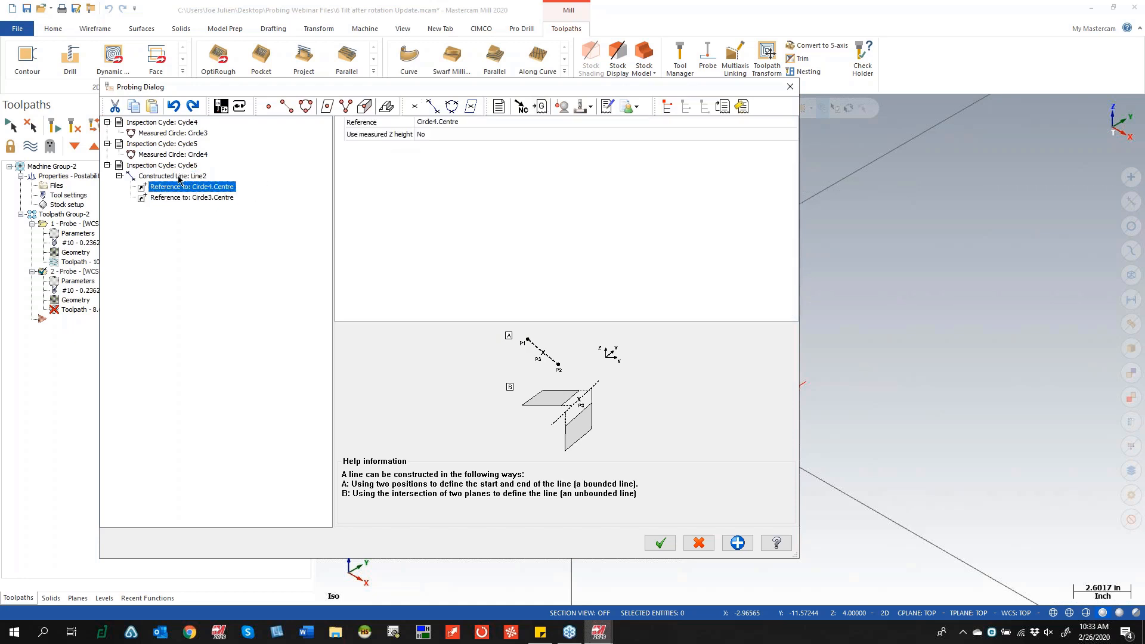
{"action": "left_click", "coordinate": [202, 198]}
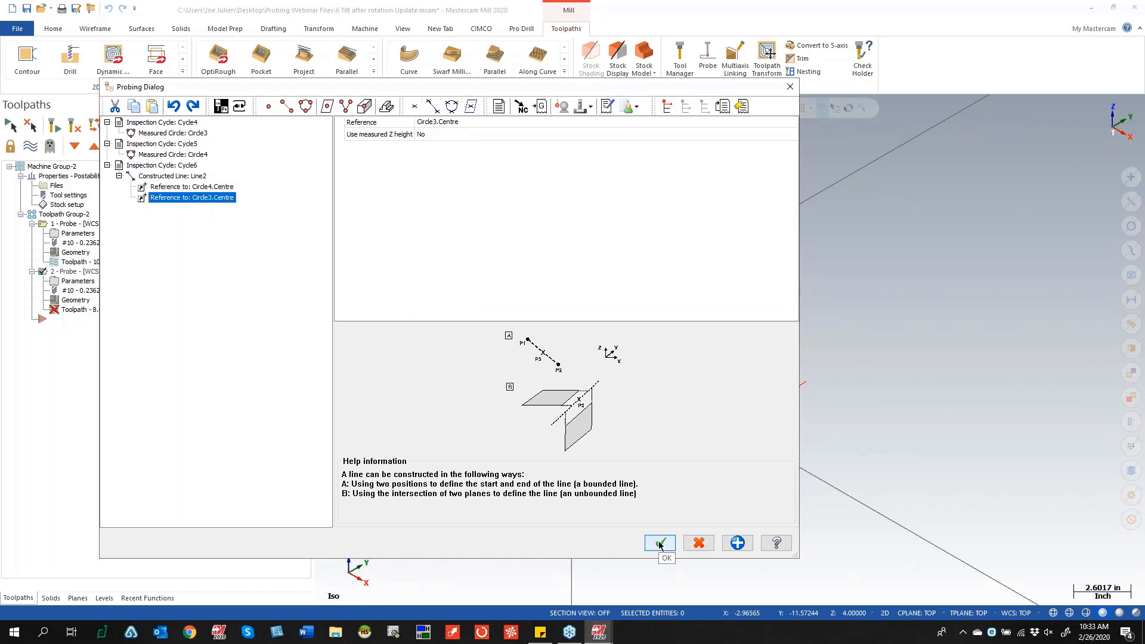
{"action": "left_click", "coordinate": [120, 176]}
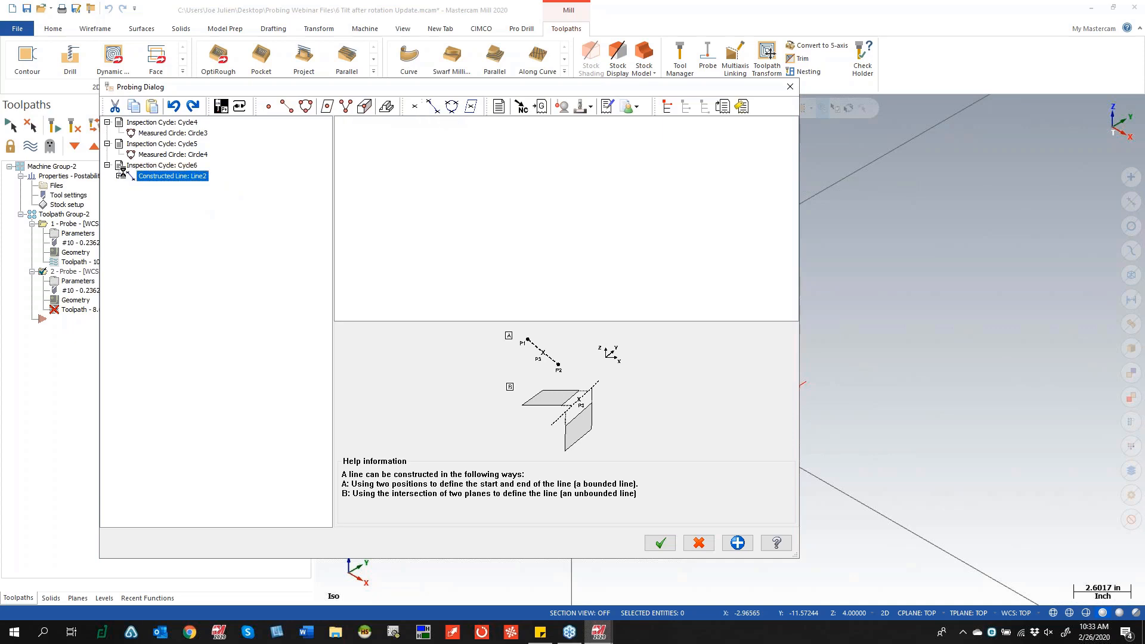
{"action": "left_click", "coordinate": [660, 543]}
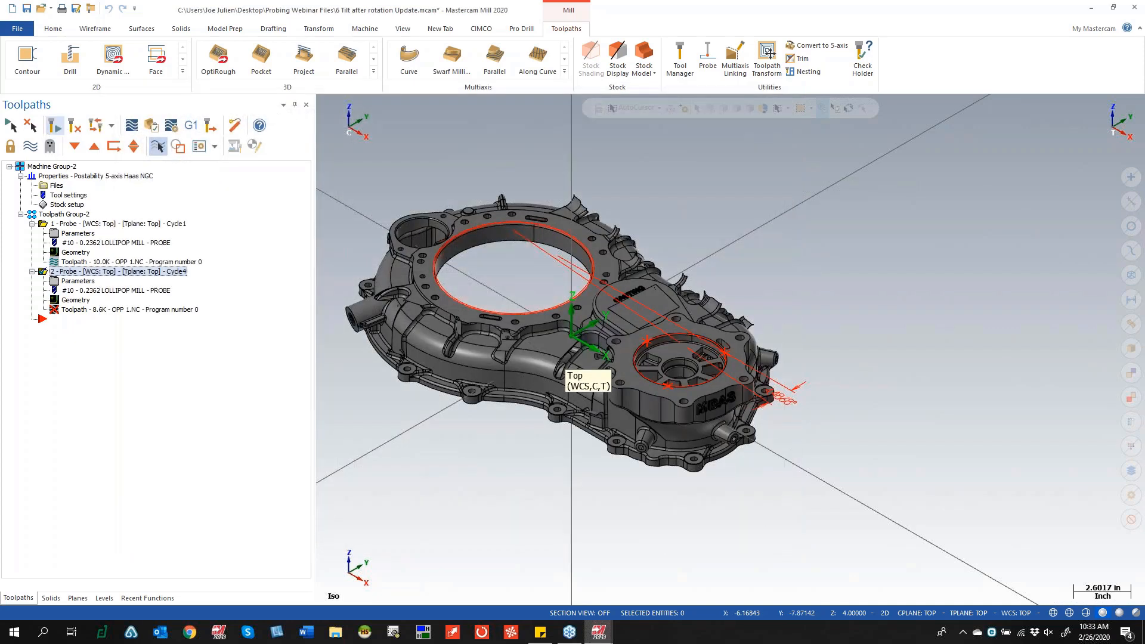
{"action": "left_click", "coordinate": [55, 126]}
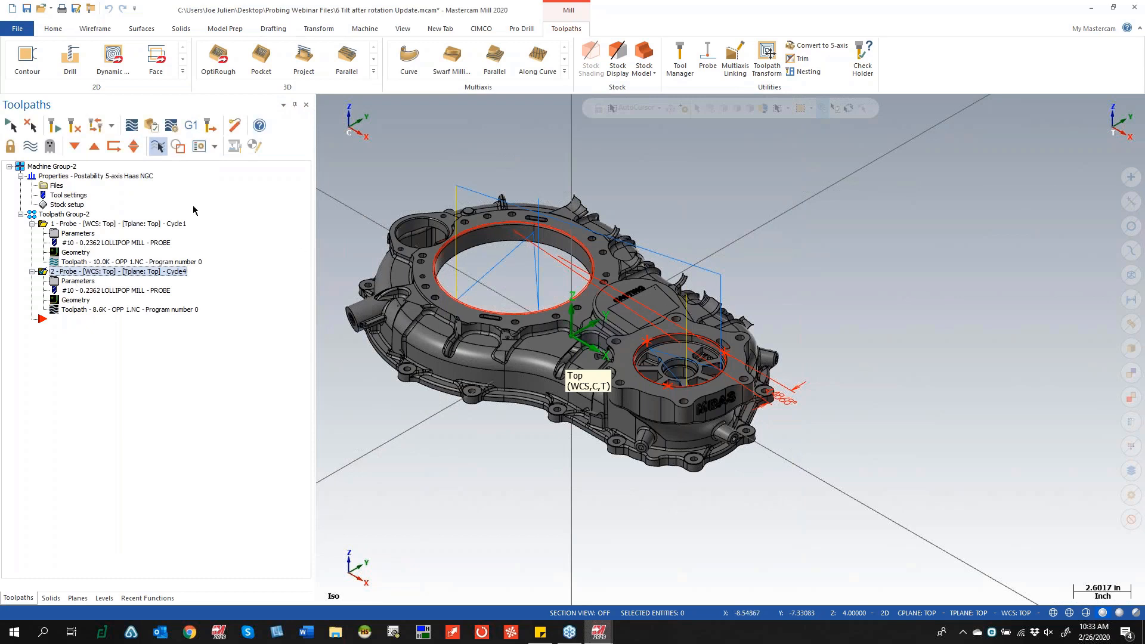
- Review the machine update settings in the first probing operation, including the update type and rotation axis
{"action": "double_click", "coordinate": [63, 224]}
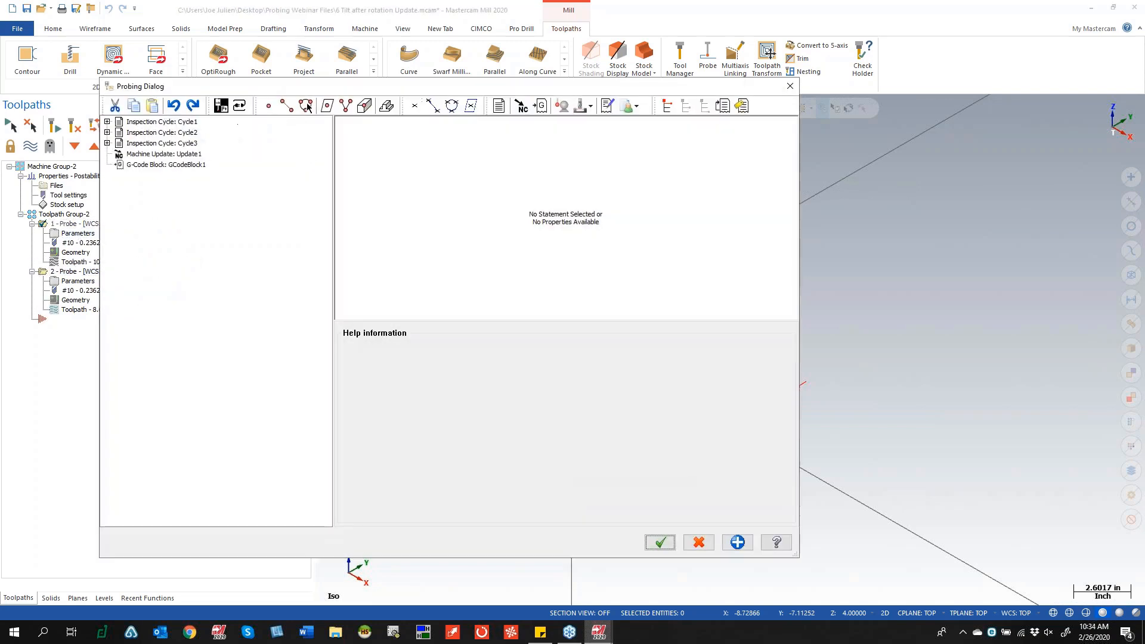
{"action": "left_click", "coordinate": [145, 154]}
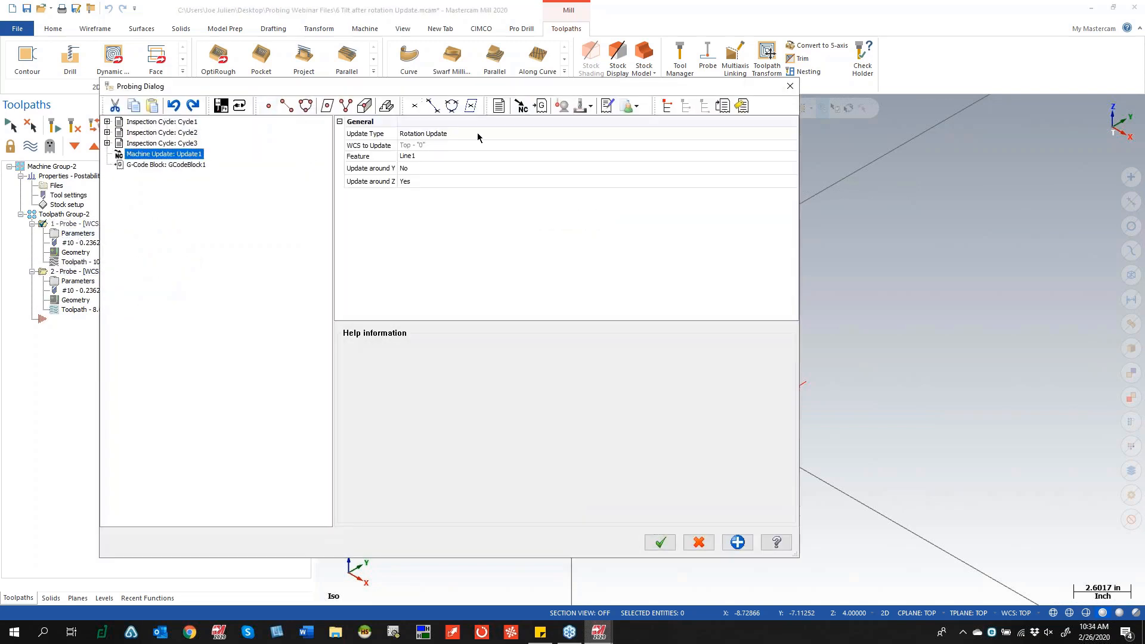
{"action": "left_click", "coordinate": [478, 137]}
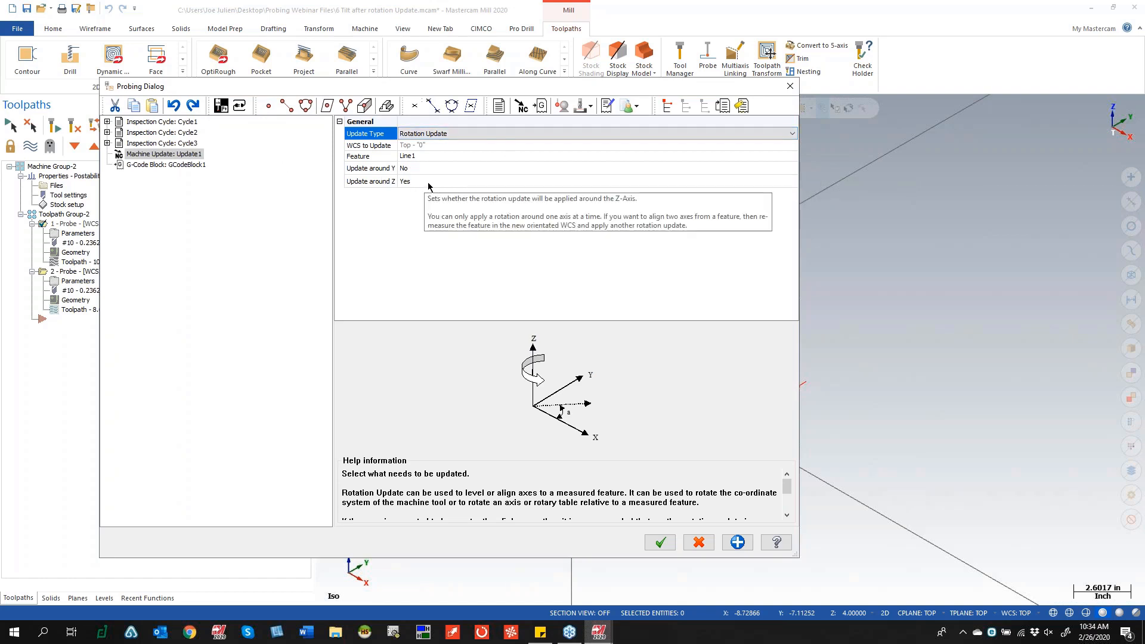
- Inspect the first operation's G-code block and compare its #5226 line with the bores on the casting
{"action": "left_click", "coordinate": [162, 167]}
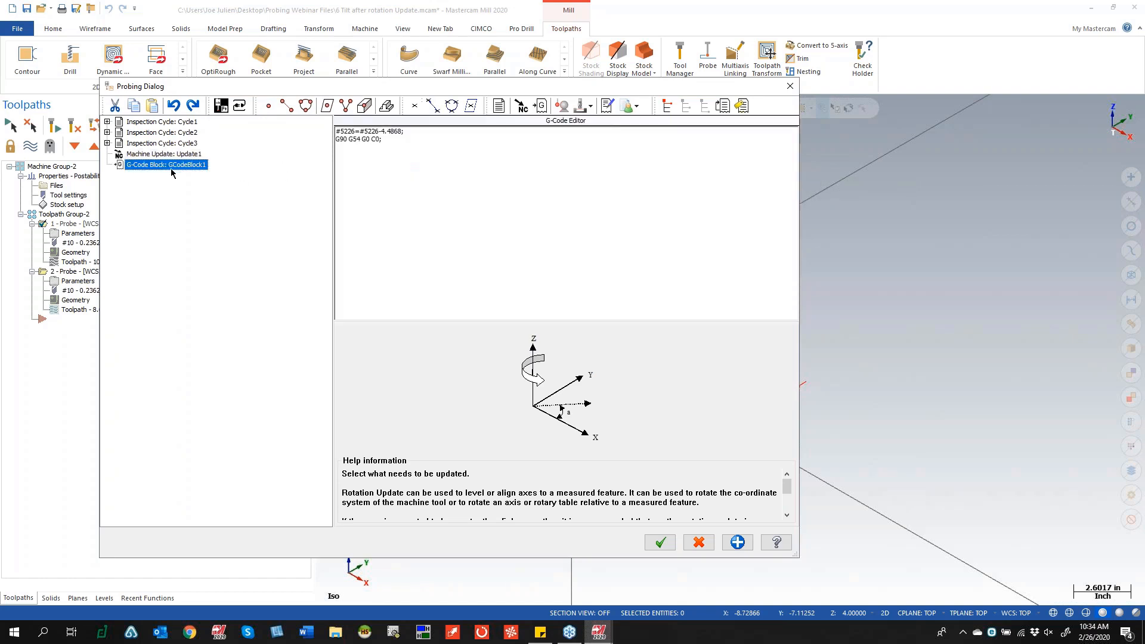
{"action": "left_click_drag", "start_coordinate": [405, 150], "coordinate": [331, 117]}
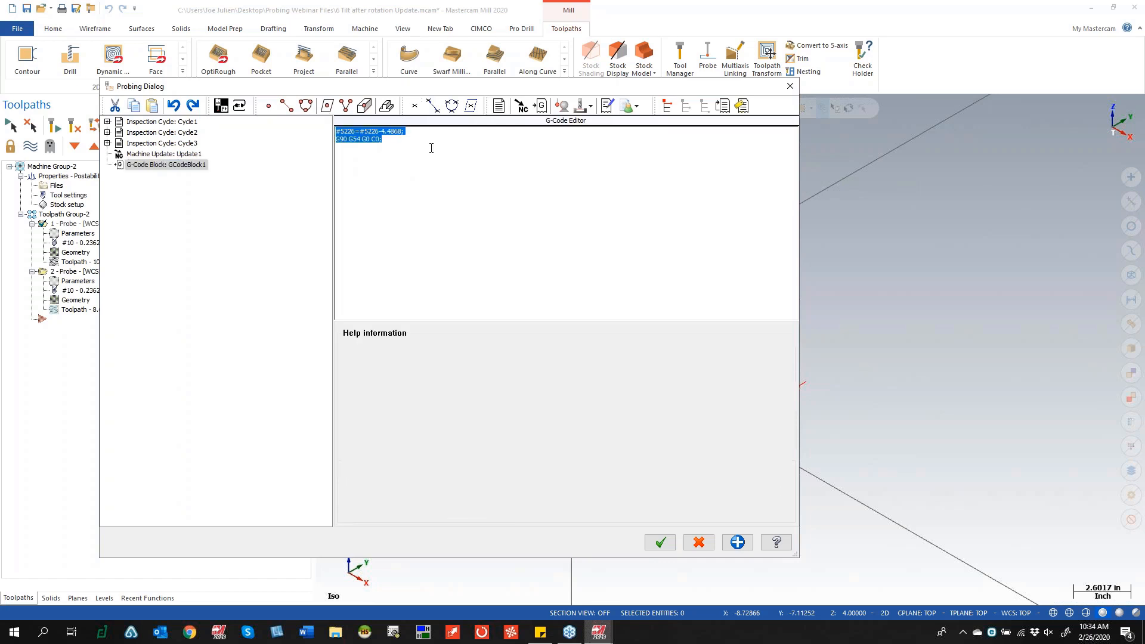
{"action": "left_click", "coordinate": [426, 149]}
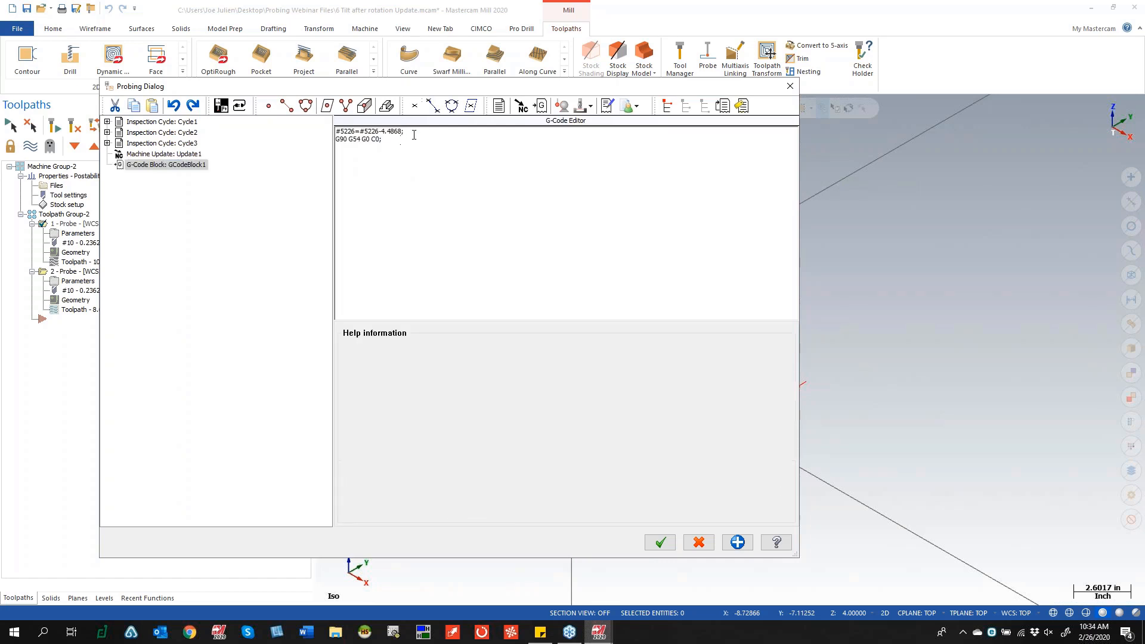
{"action": "left_click_drag", "start_coordinate": [414, 135], "coordinate": [338, 130]}
{"action": "left_click", "coordinate": [404, 134]}
{"action": "left_click_drag", "start_coordinate": [444, 90], "coordinate": [189, 180]}
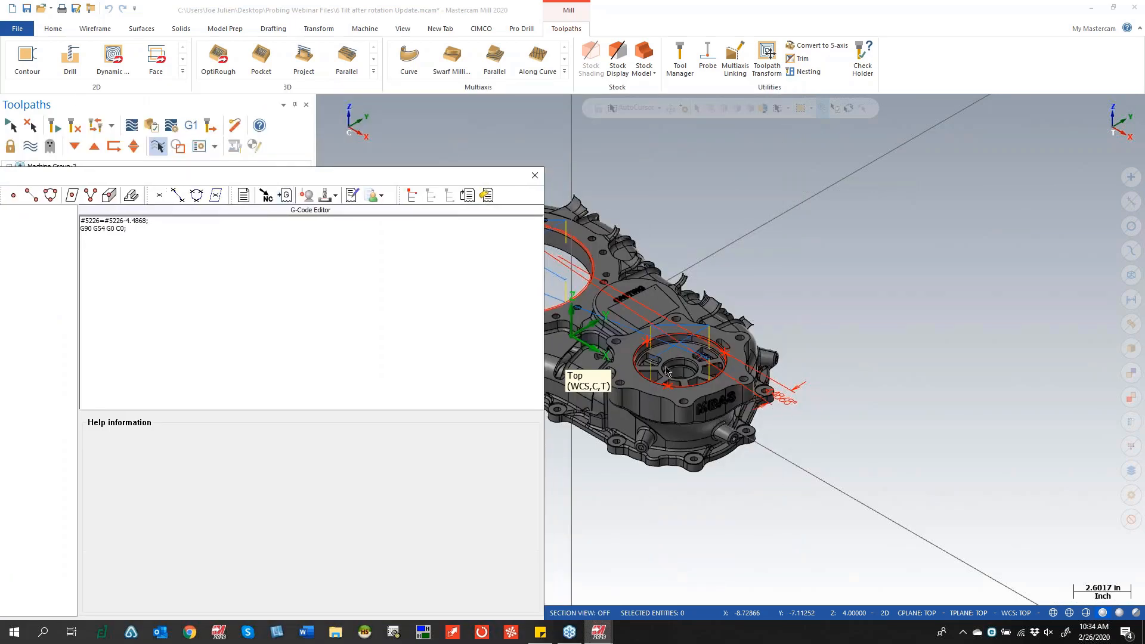
{"action": "left_click_drag", "start_coordinate": [303, 180], "coordinate": [688, 138]}
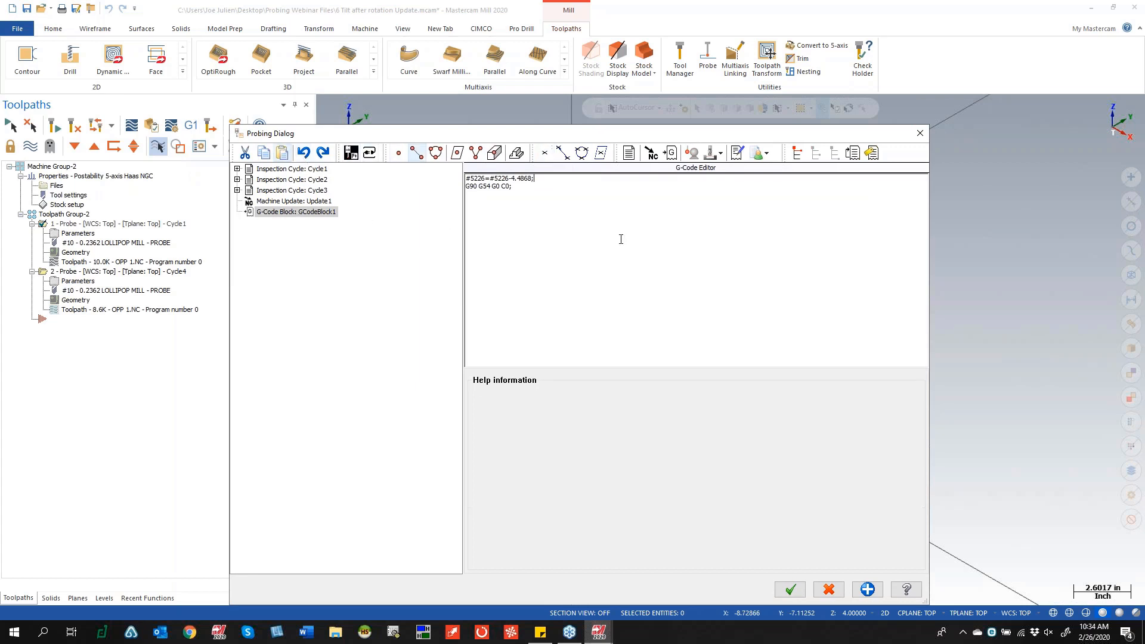
- Examine the #5226 offset expression and the G90 G54 rotary move line in the G-code block, and leave the probing settings
{"action": "mouse_move", "coordinate": [512, 185]}
{"action": "left_mouse_down"}
{"action": "mouse_move", "coordinate": [484, 184]}
{"action": "mouse_move", "coordinate": [498, 178]}
{"action": "left_mouse_up"}
{"action": "left_click", "coordinate": [595, 189]}
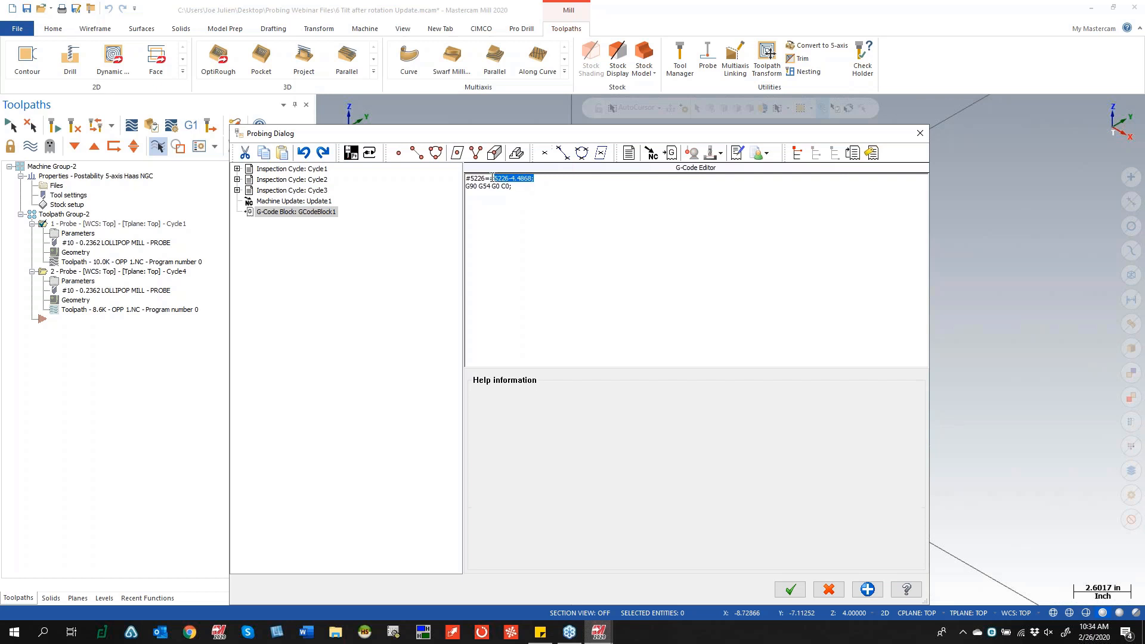
{"action": "left_click", "coordinate": [511, 188]}
{"action": "left_click_drag", "start_coordinate": [508, 178], "coordinate": [541, 180]}
{"action": "left_click", "coordinate": [558, 182]}
{"action": "left_click_drag", "start_coordinate": [566, 138], "coordinate": [527, 104]}
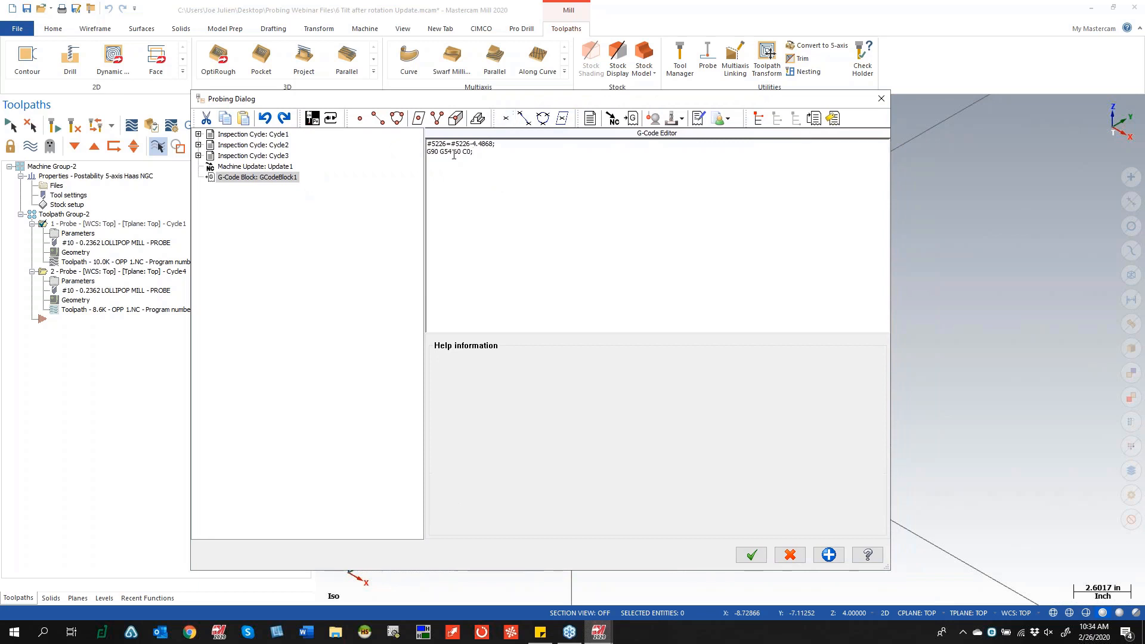
{"action": "left_click_drag", "start_coordinate": [475, 152], "coordinate": [414, 157]}
{"action": "left_click", "coordinate": [881, 99]}
- Show the second probing operation's toolpath on the casting, and switch to the open file 7 Helix Bore If-Then Logic
{"action": "left_click", "coordinate": [82, 273]}
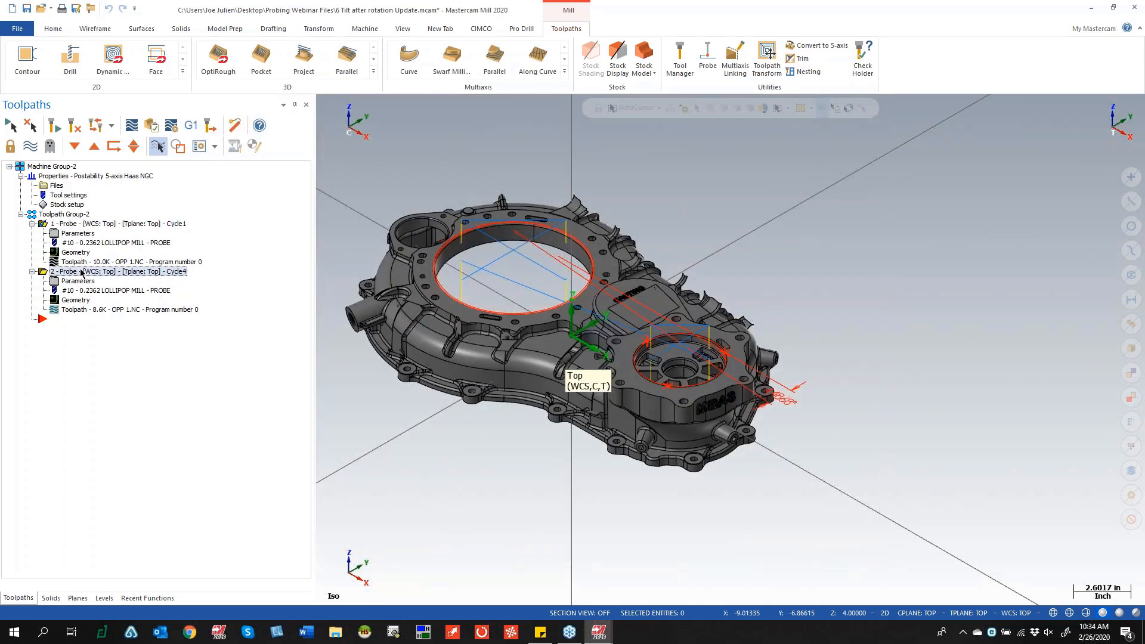
{"action": "scroll", "coordinate": [889, 450], "scroll_direction": "down", "scroll_amount": 2}
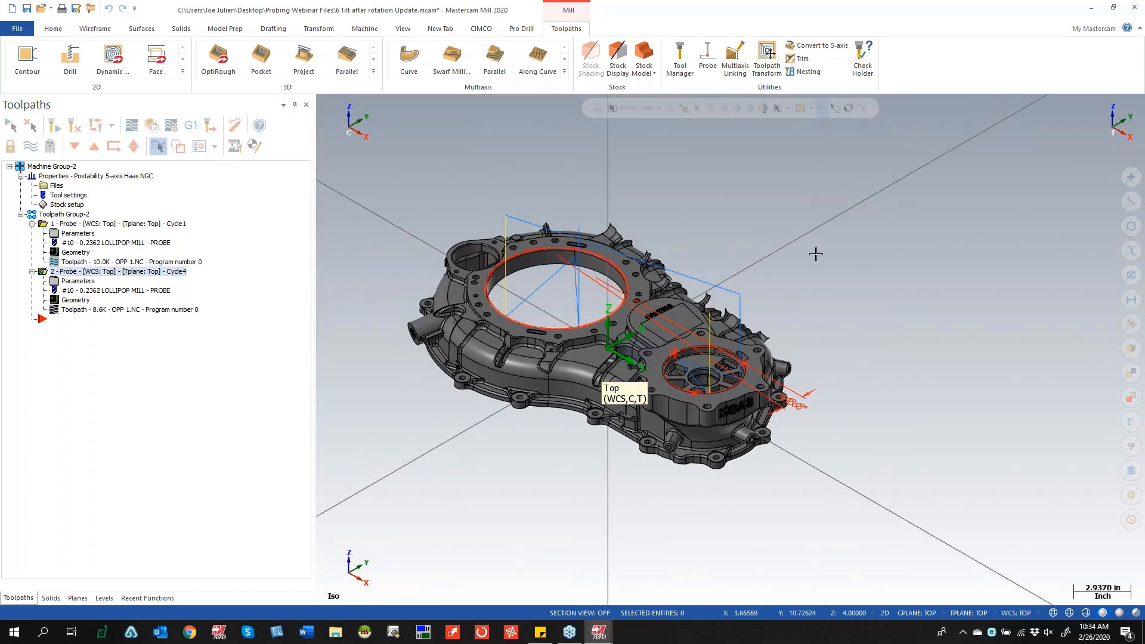
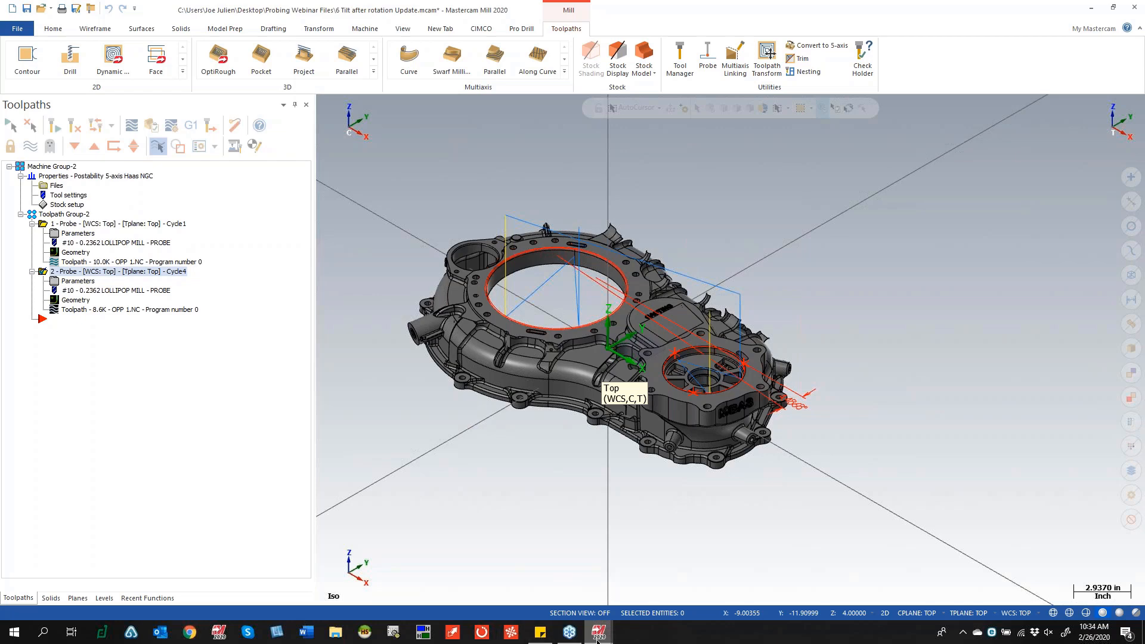
{"action": "mouse_move", "coordinate": [586, 627]}
{"action": "mouse_move", "coordinate": [607, 545]}
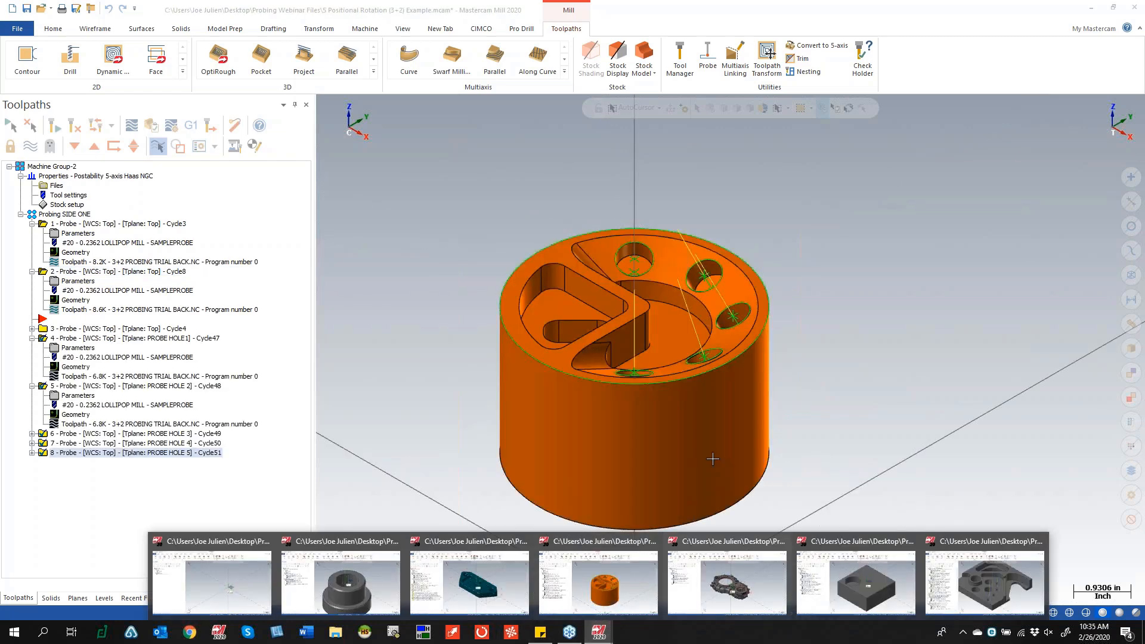
{"action": "left_click", "coordinate": [727, 580]}
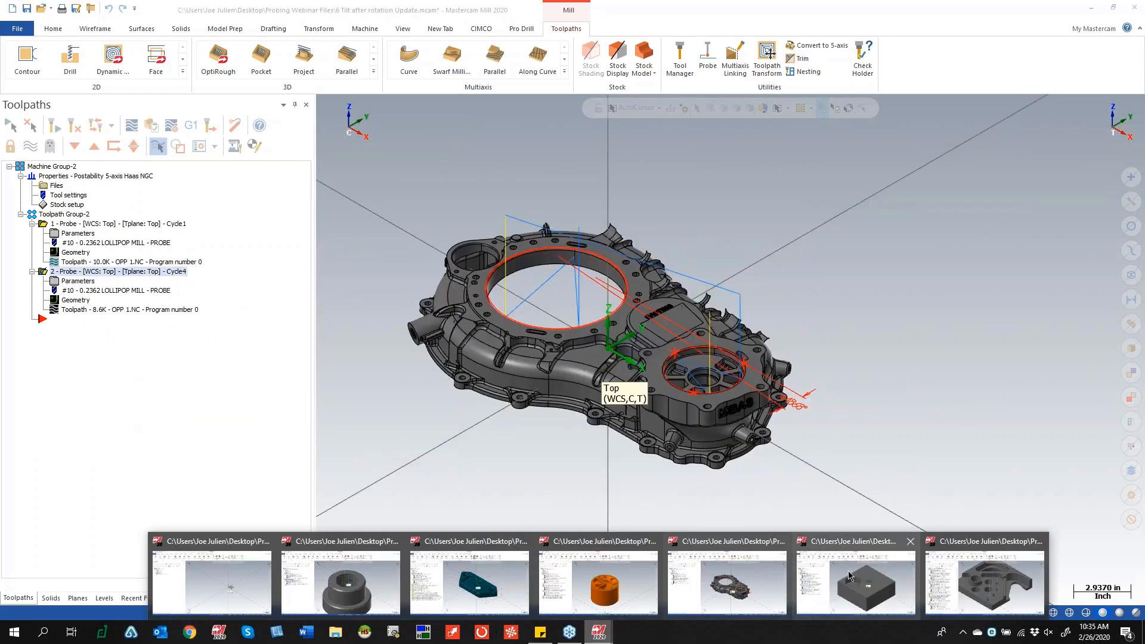
{"action": "left_click", "coordinate": [850, 576]}
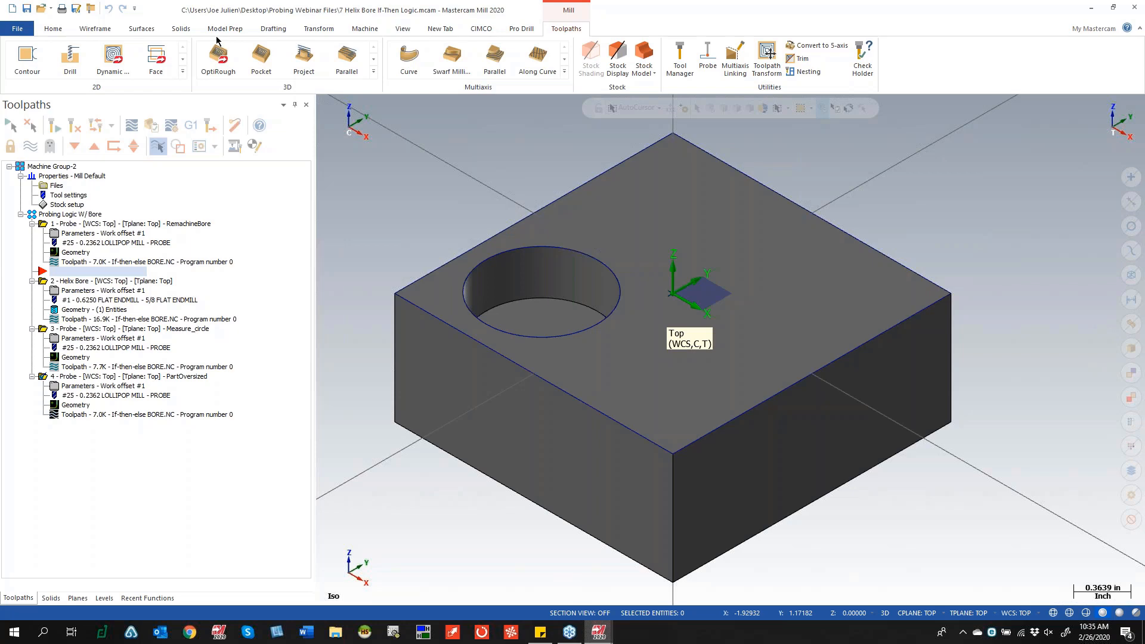
- Check the RemachineBore label in the first probing operation, and show the Helix Bore operation's toolpath on the block
{"action": "left_click", "coordinate": [125, 226]}
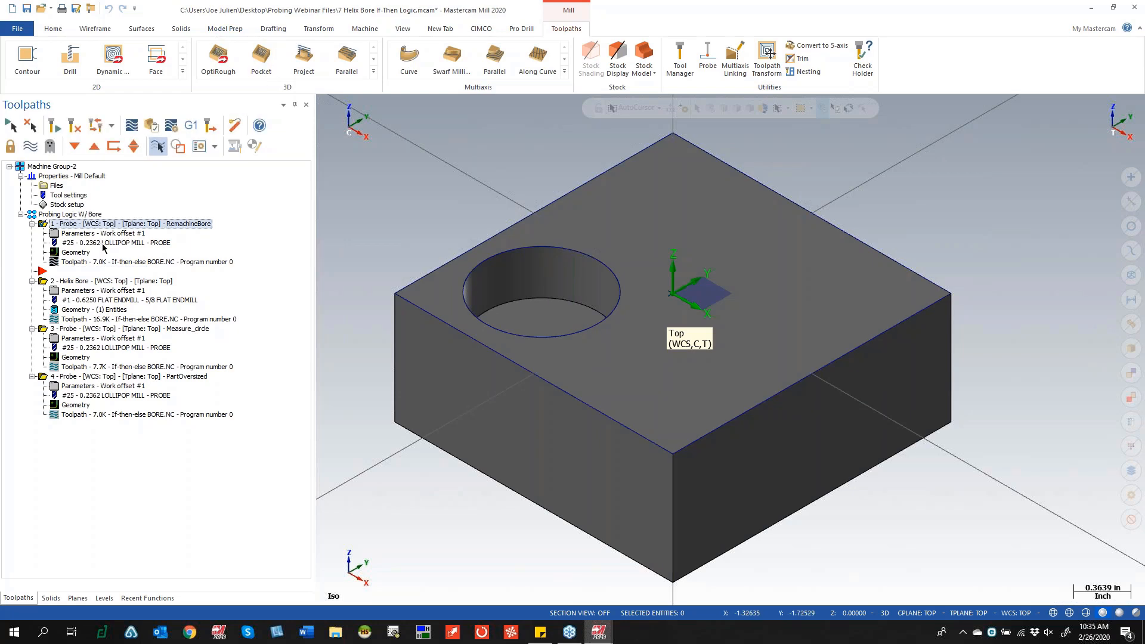
{"action": "left_click", "coordinate": [78, 234]}
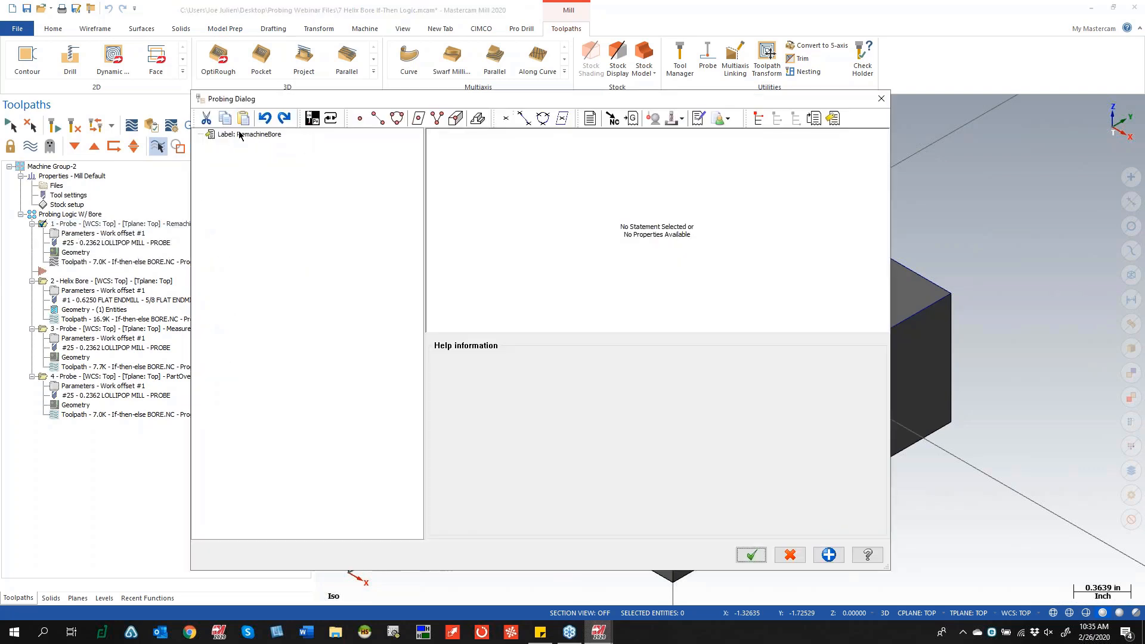
{"action": "left_click", "coordinate": [242, 135]}
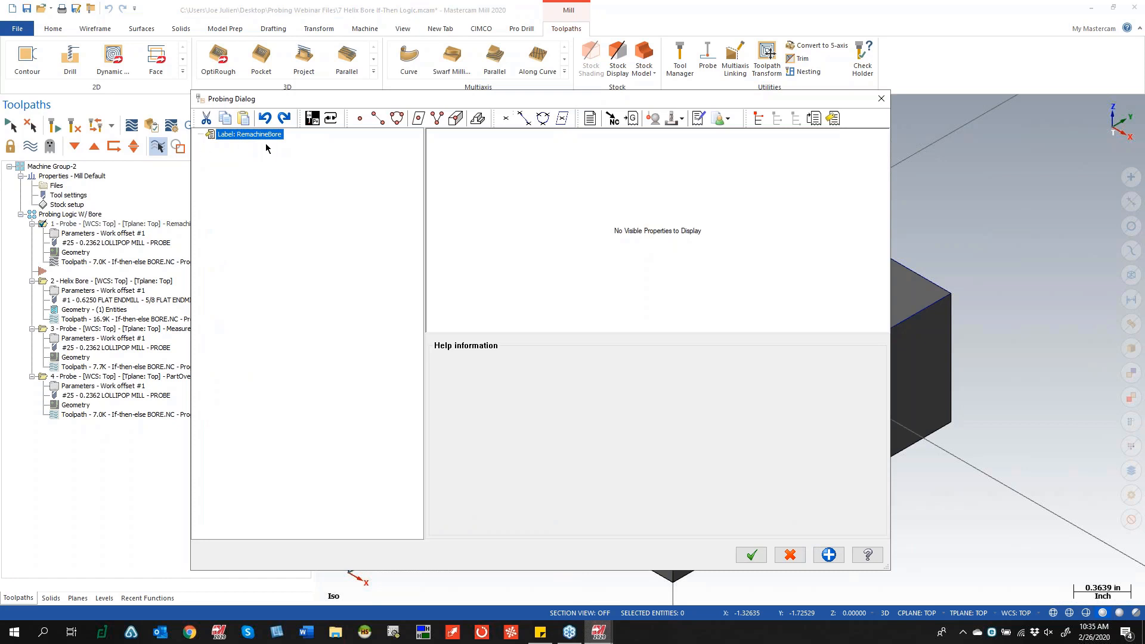
{"action": "left_click", "coordinate": [881, 98]}
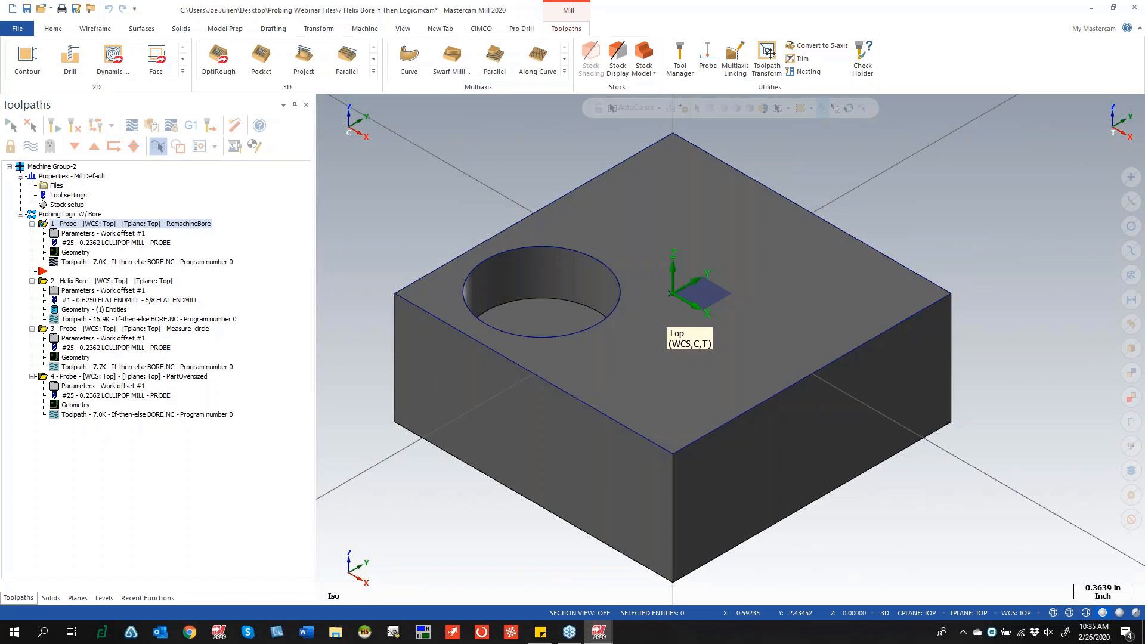
{"action": "left_click", "coordinate": [67, 281]}
{"action": "scroll", "coordinate": [686, 290], "scroll_direction": "down", "scroll_amount": 1}
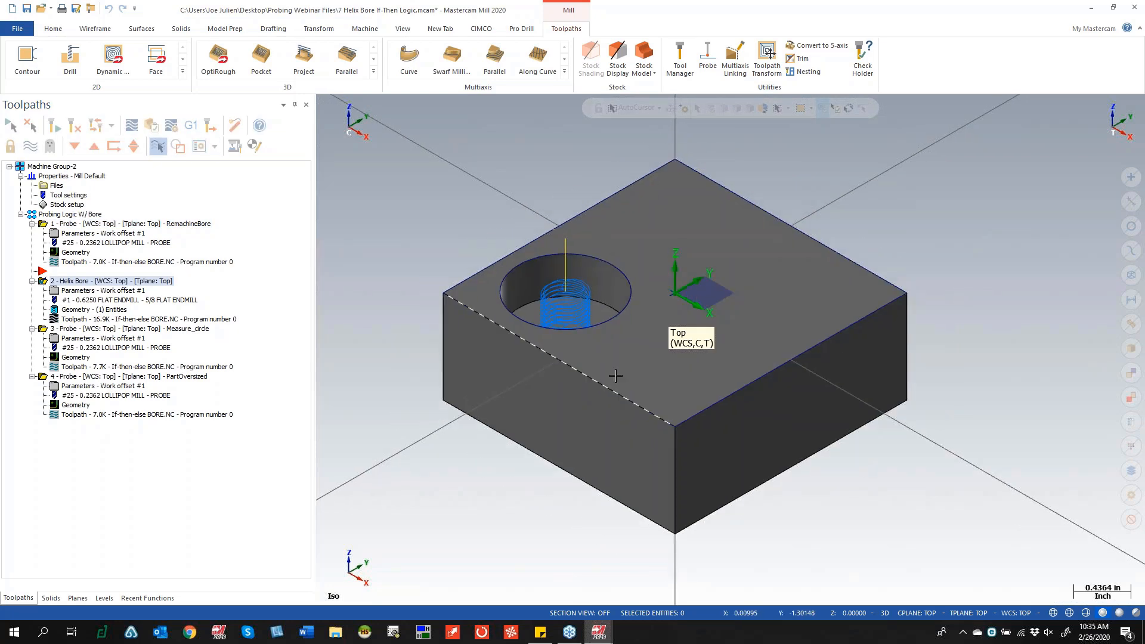
- Show the Measure_circle operation's toolpath, open its probing settings and inspect the Measured Circle feature of its inspection cycle
{"action": "left_click", "coordinate": [96, 330]}
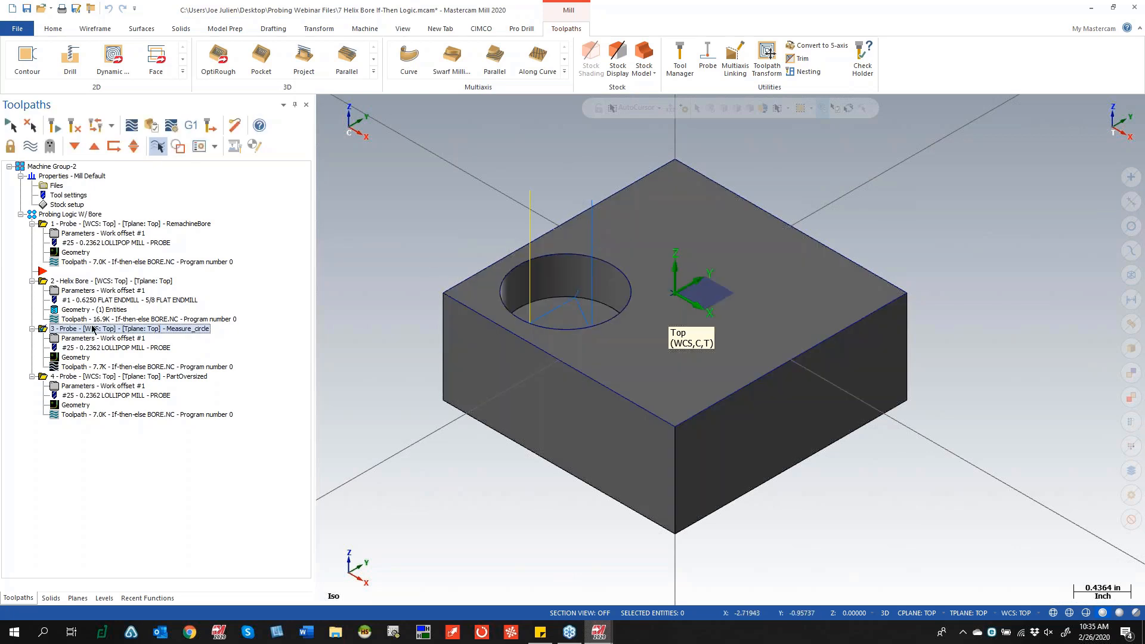
{"action": "left_click", "coordinate": [77, 338]}
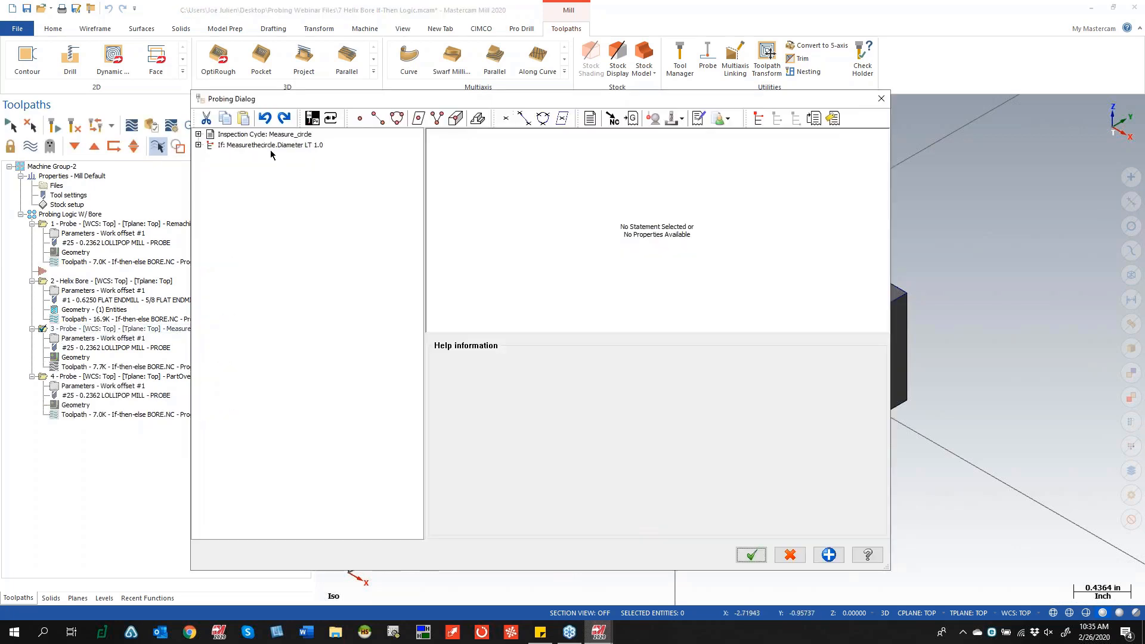
{"action": "left_click", "coordinate": [262, 135]}
{"action": "left_click", "coordinate": [198, 135]}
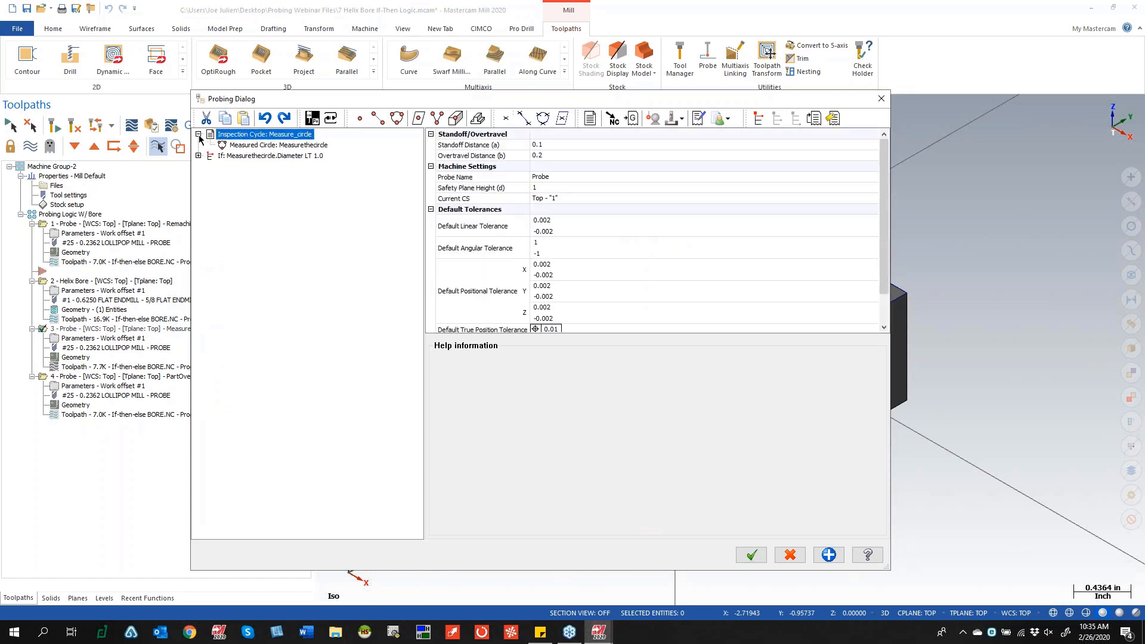
{"action": "left_click", "coordinate": [246, 145]}
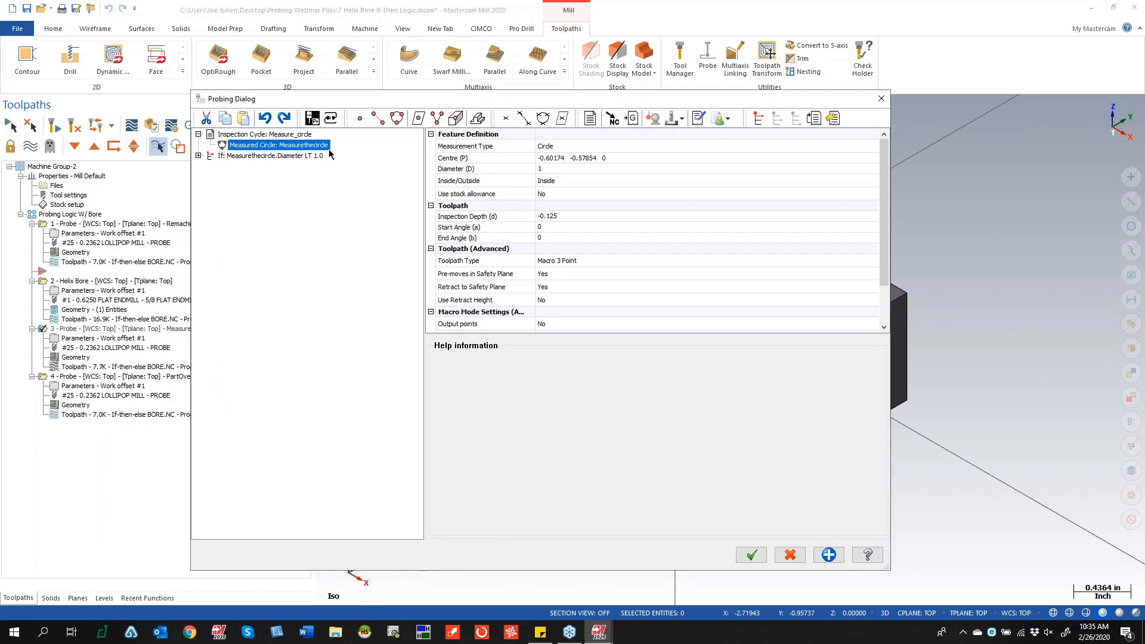
- Expand the If statement on Measurethecircle.Diameter to show its branches, and open its condition in the Condition Builder
{"action": "left_click", "coordinate": [270, 156]}
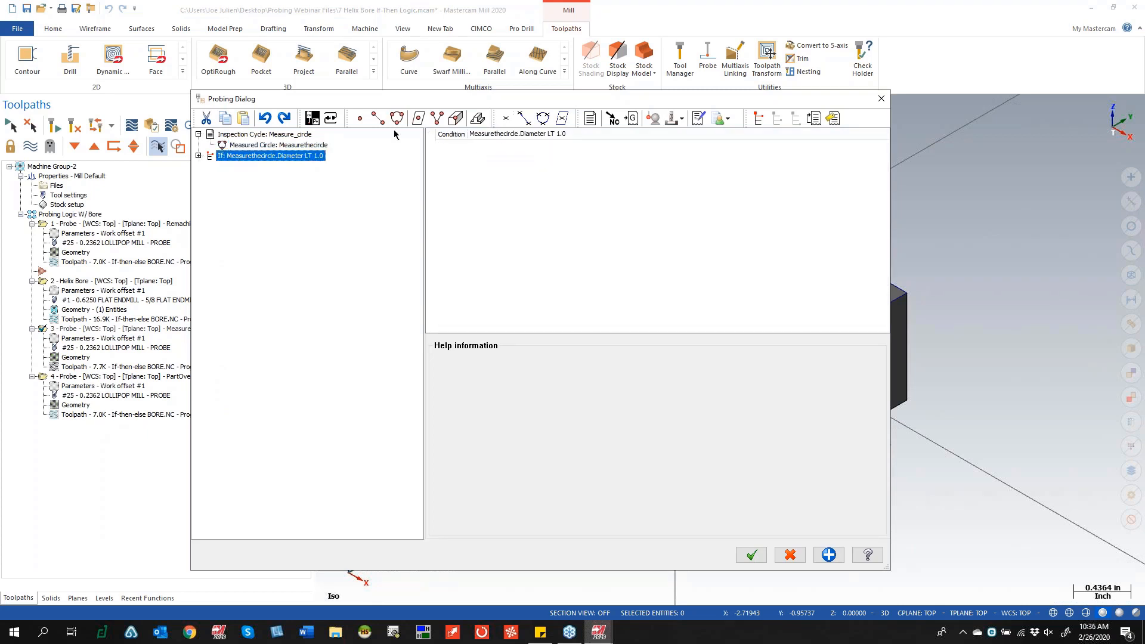
{"action": "left_click", "coordinate": [198, 156]}
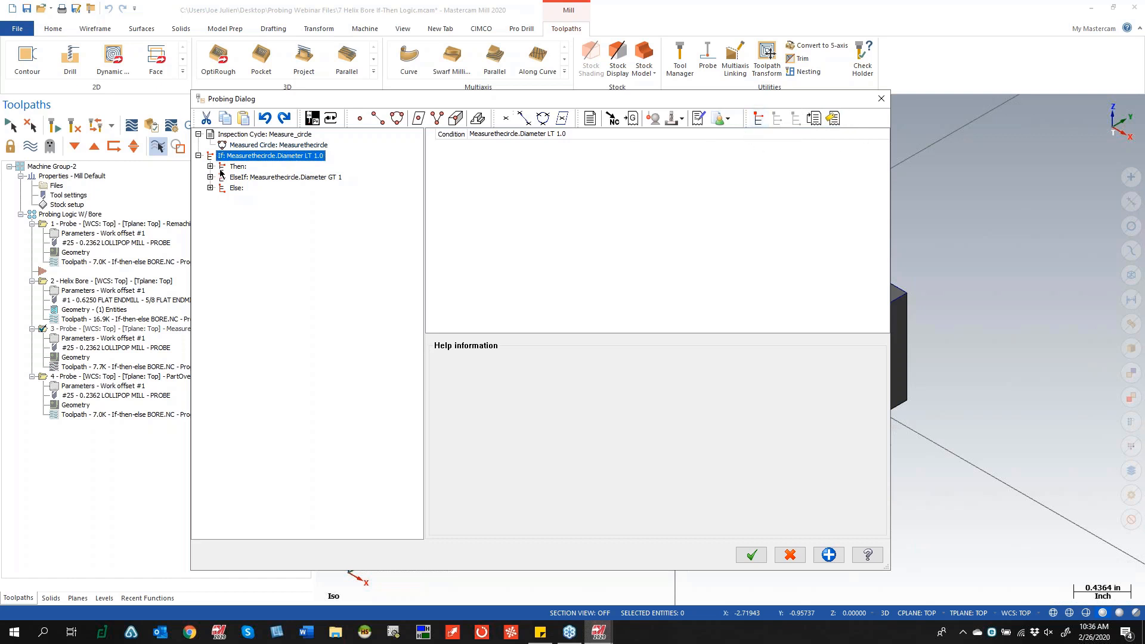
{"action": "right_click", "coordinate": [264, 157]}
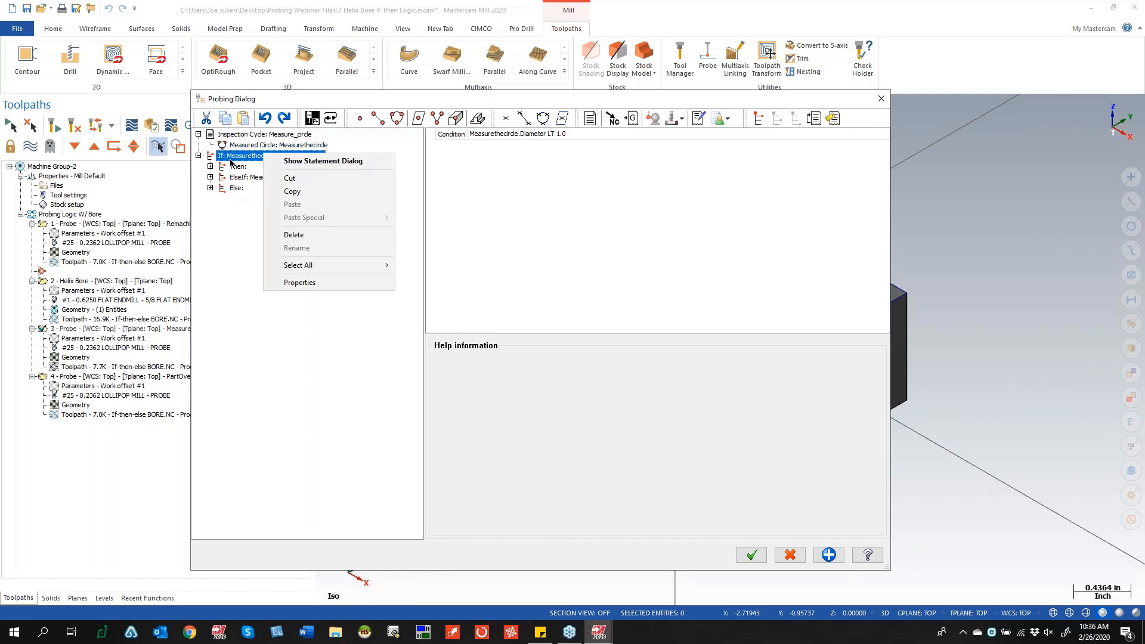
{"action": "left_click", "coordinate": [231, 161]}
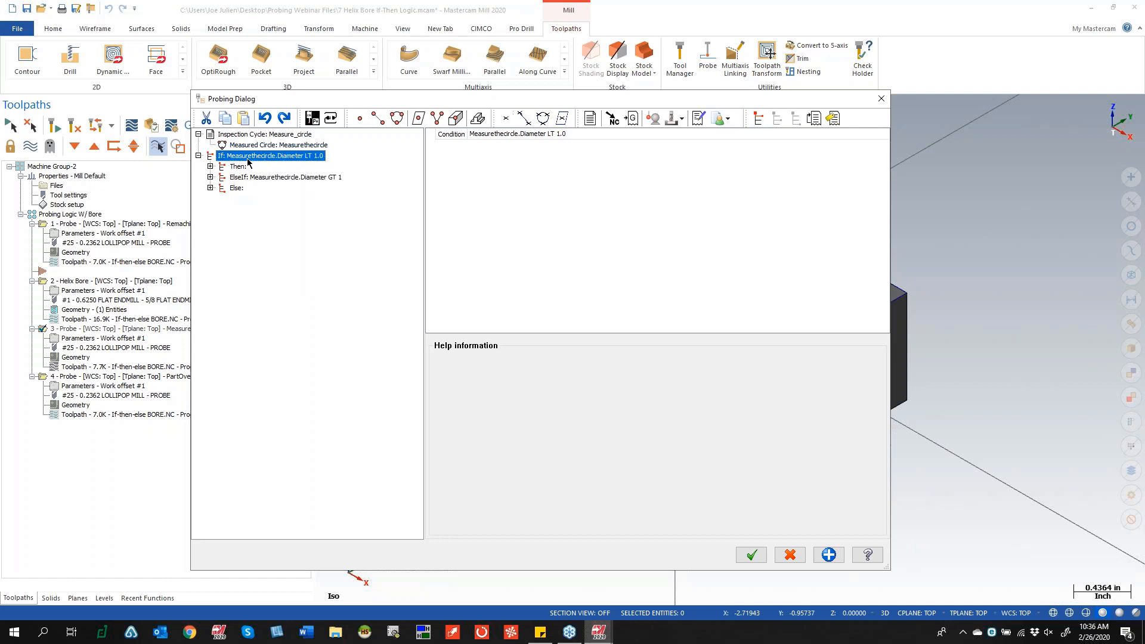
{"action": "right_click", "coordinate": [260, 158]}
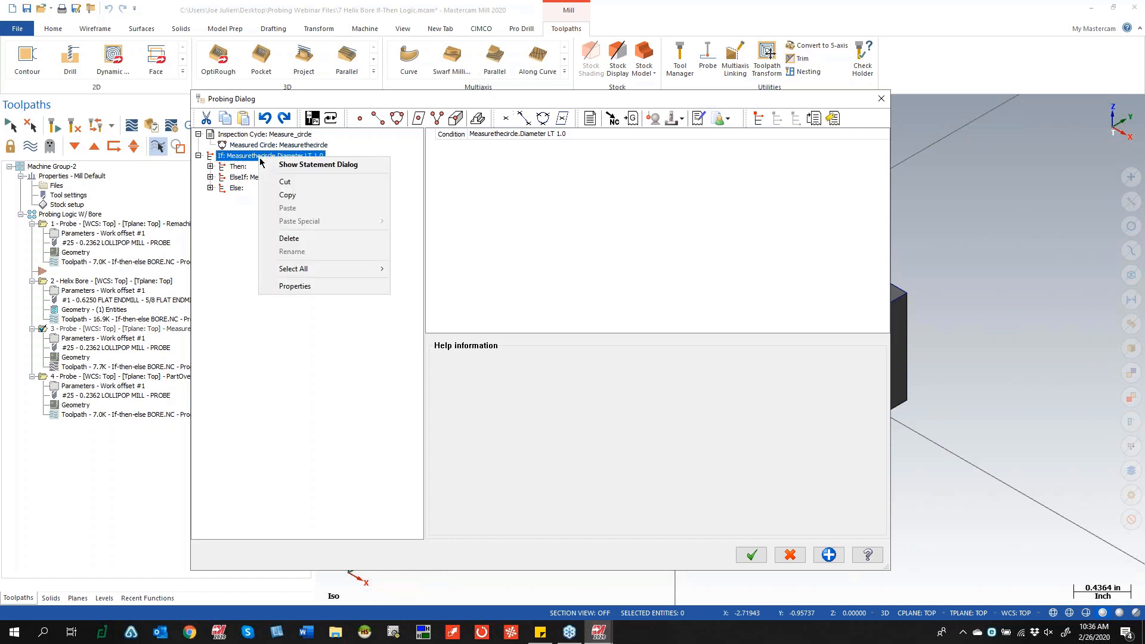
{"action": "left_click", "coordinate": [293, 167]}
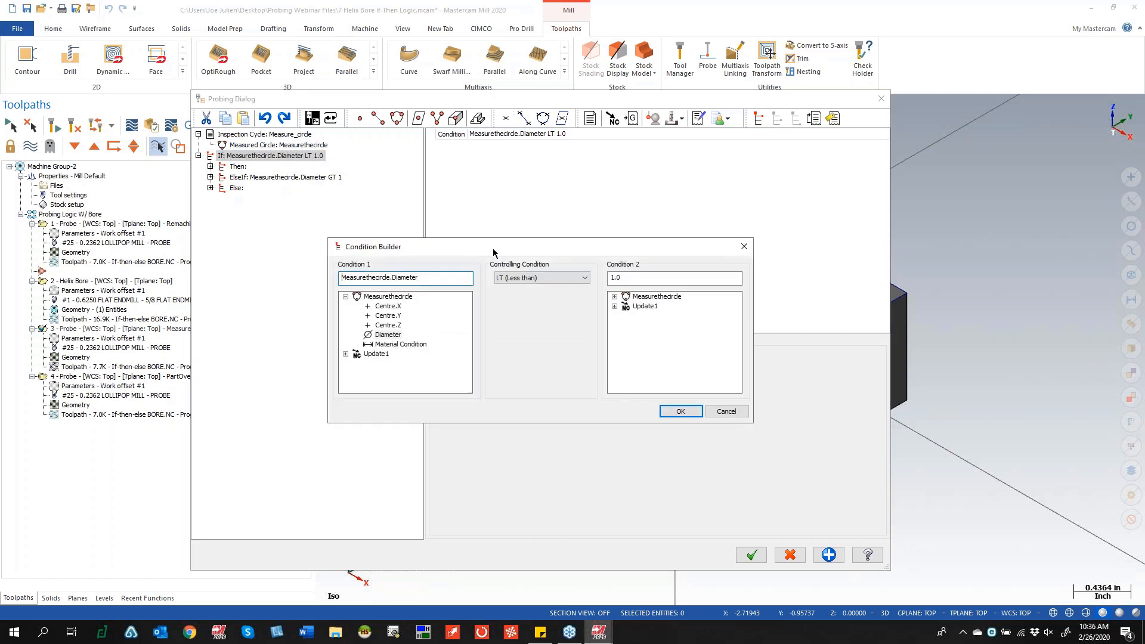
- Examine the Measurethecircle properties available for the first condition, the controlling comparison and the second condition's value
{"action": "left_click_drag", "start_coordinate": [494, 253], "coordinate": [501, 199]}
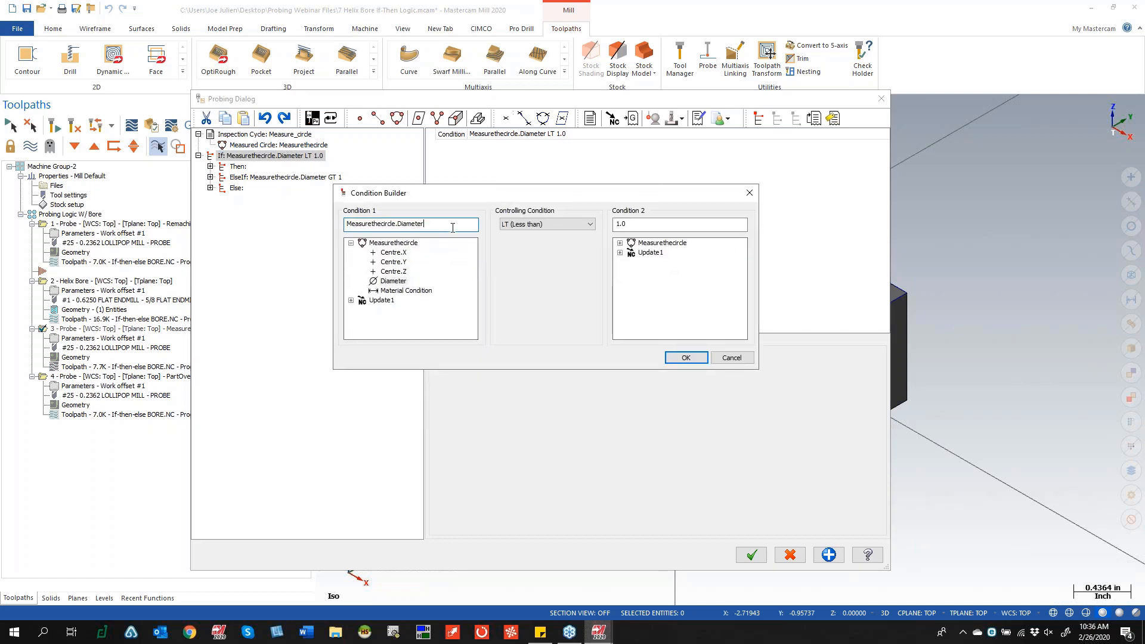
{"action": "left_click", "coordinate": [351, 243]}
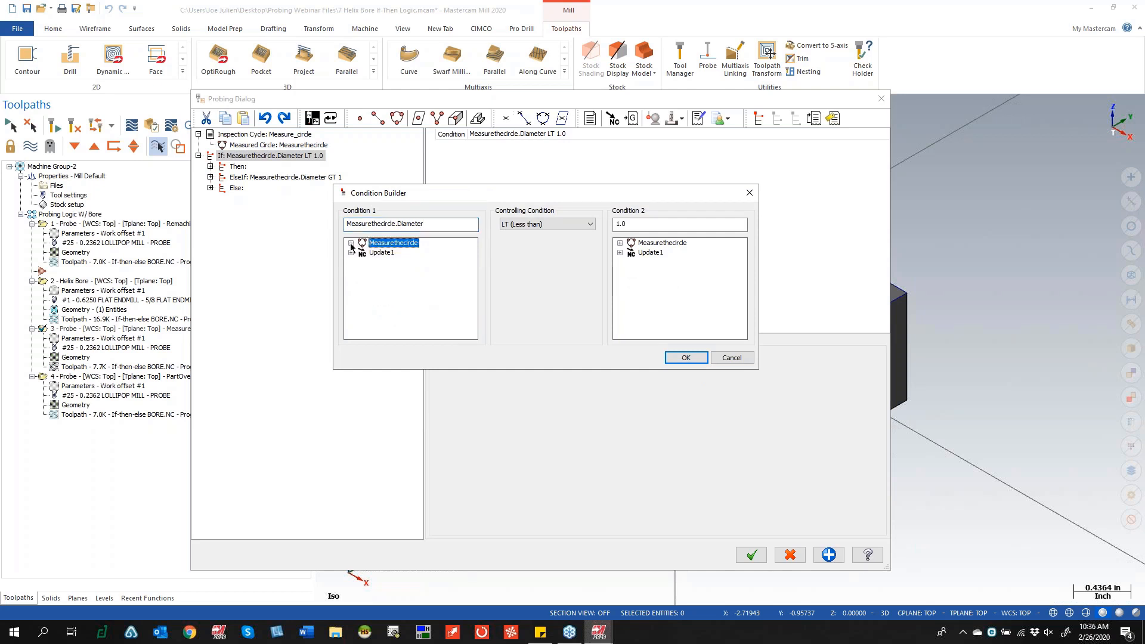
{"action": "left_click", "coordinate": [351, 244]}
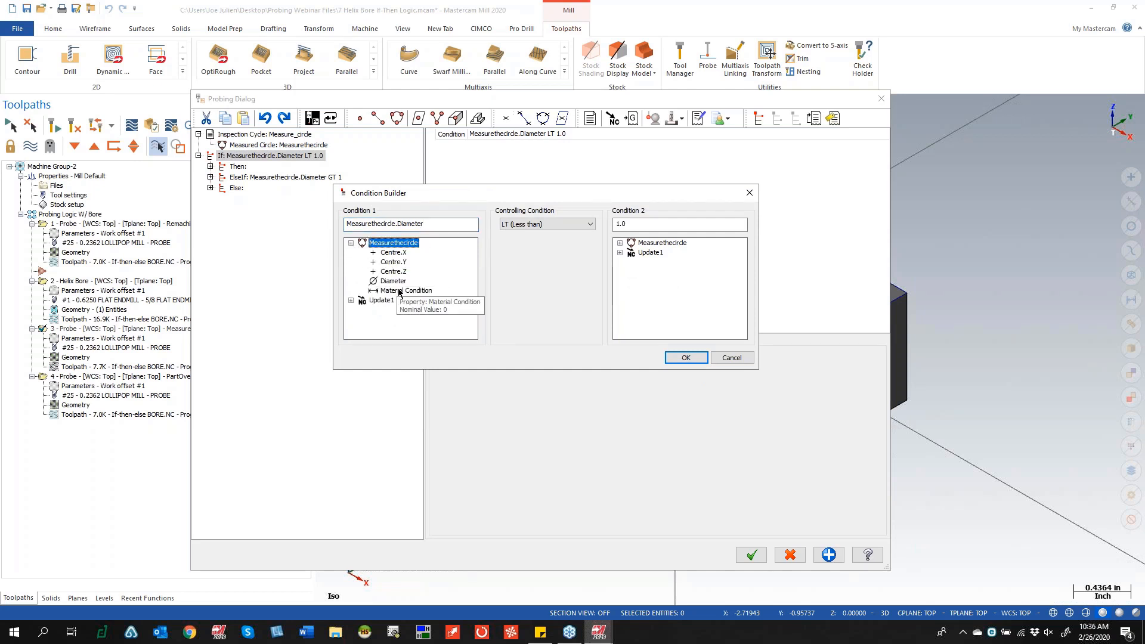
{"action": "left_click", "coordinate": [440, 225]}
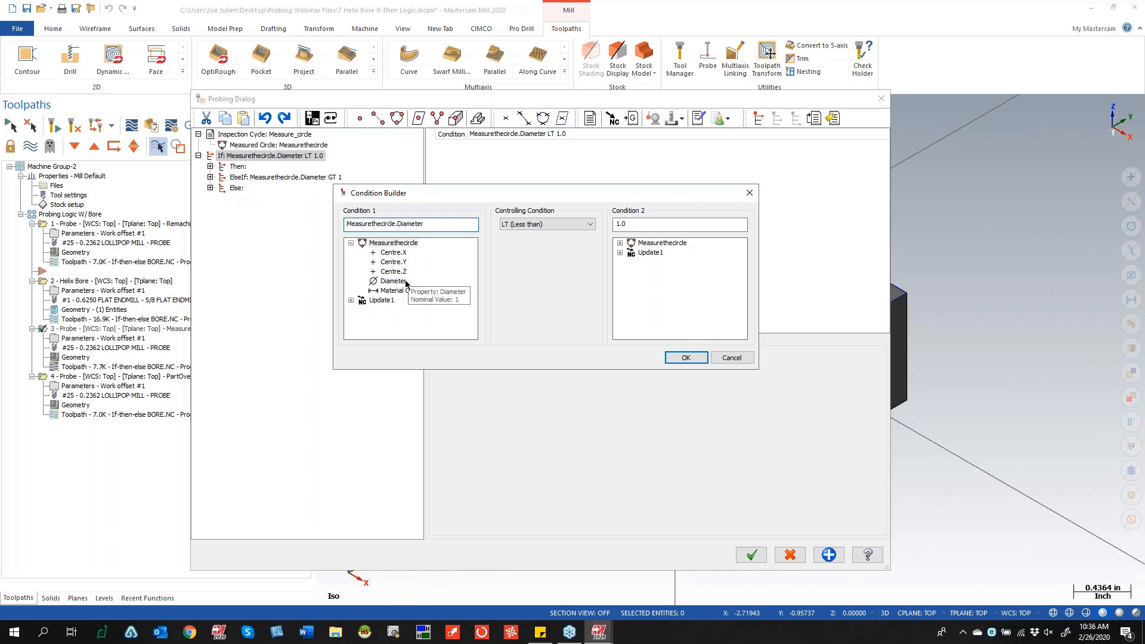
{"action": "left_click", "coordinate": [545, 226]}
{"action": "left_click", "coordinate": [544, 226]}
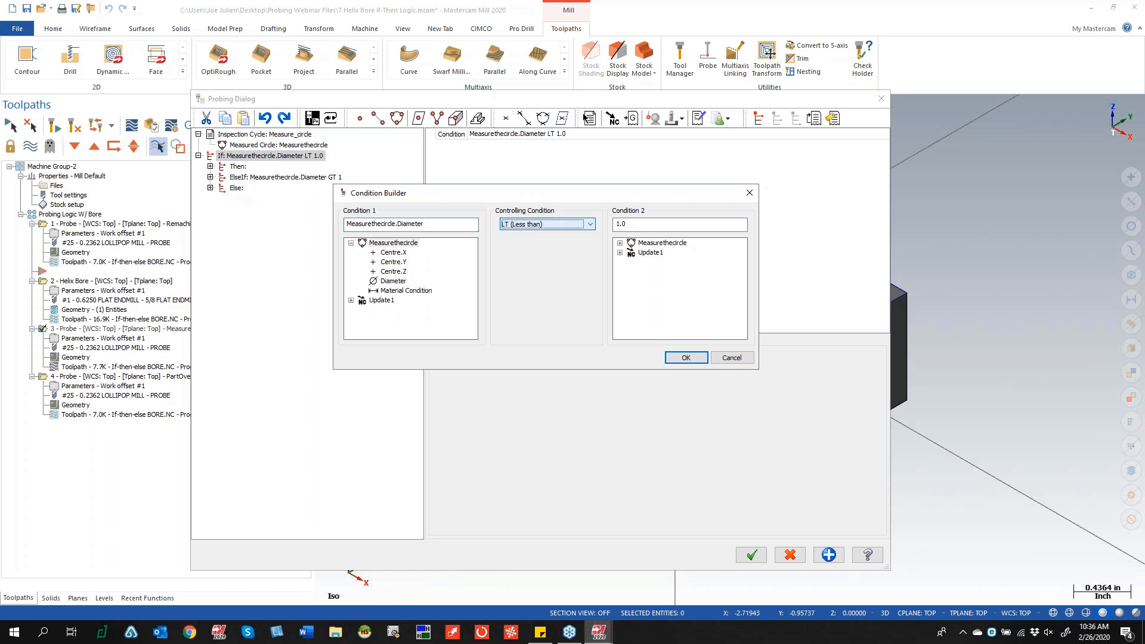
{"action": "left_click", "coordinate": [642, 225]}
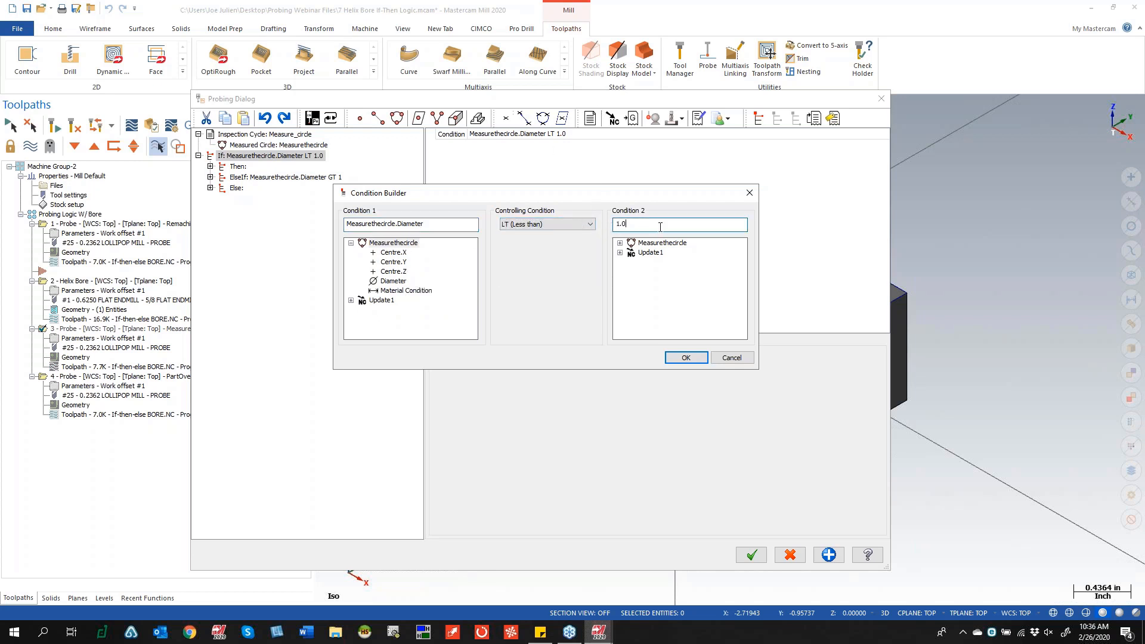
- Set the first condition to the Diameter property of Measurethecircle and accept the If condition
{"action": "left_click_drag", "start_coordinate": [439, 225], "coordinate": [357, 225]}
{"action": "double_click", "coordinate": [396, 281]}
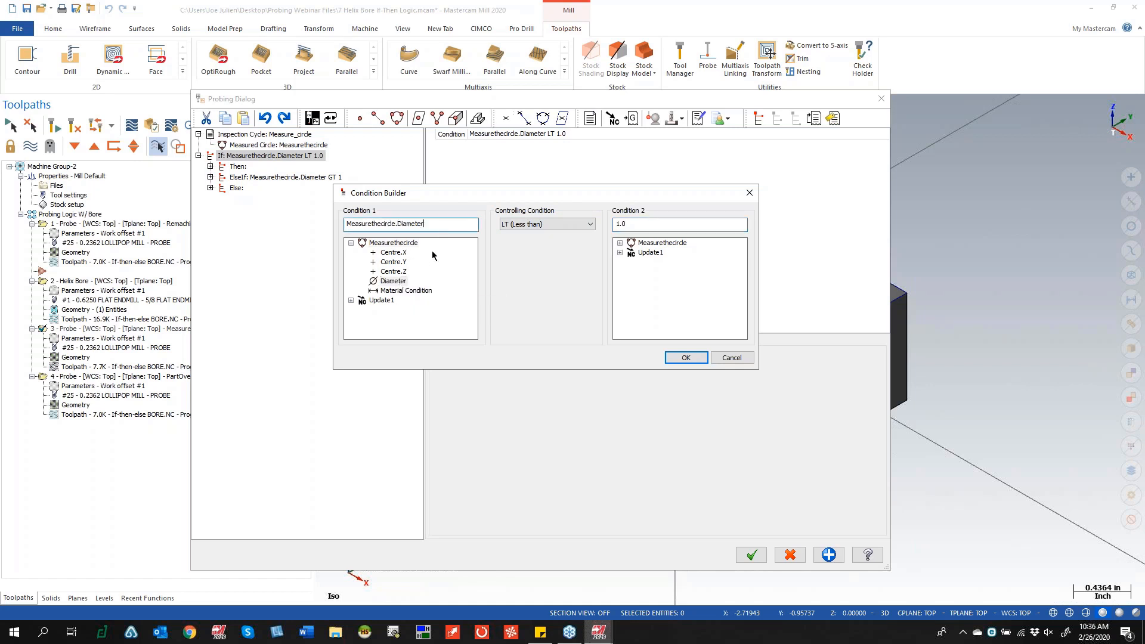
{"action": "left_click", "coordinate": [686, 358]}
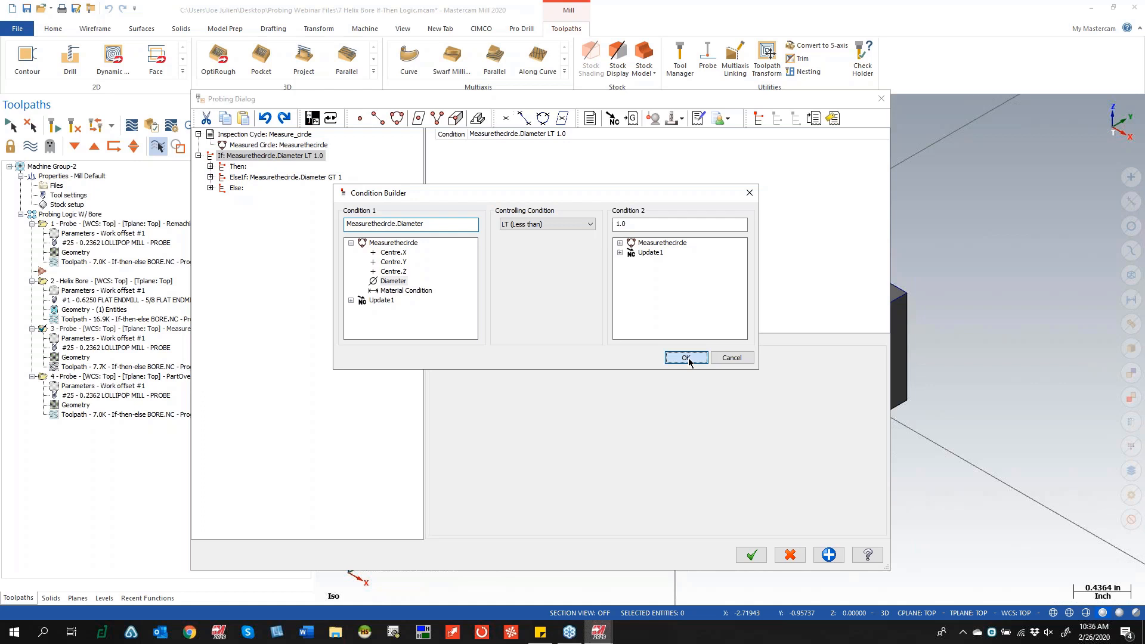
- Expand the Then branch and examine the M00 line in its G-code block
{"action": "left_click", "coordinate": [210, 167]}
{"action": "left_click", "coordinate": [281, 177]}
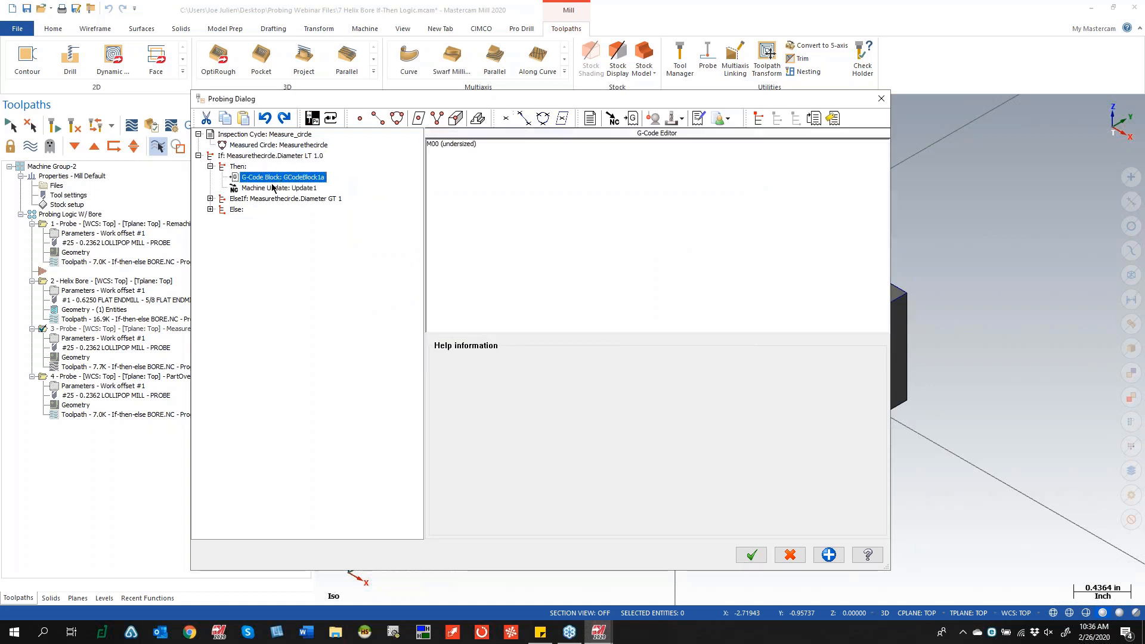
{"action": "left_click_drag", "start_coordinate": [489, 167], "coordinate": [340, 148]}
{"action": "left_click", "coordinate": [495, 151]}
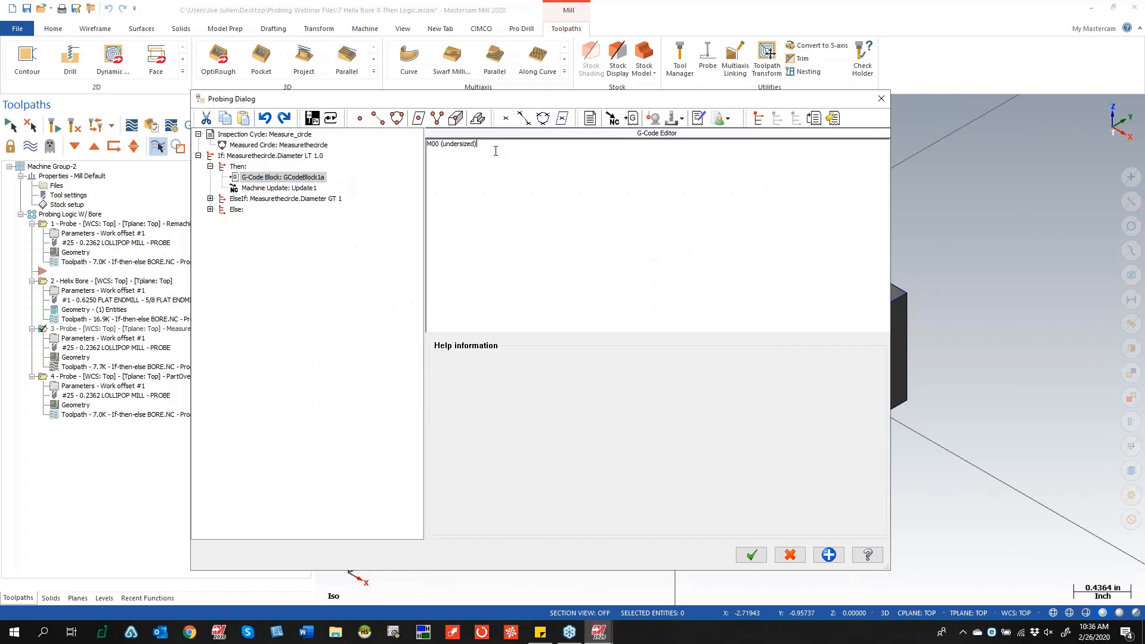
- Inspect the Update Type and Feature settings of the Then branch's machine update
{"action": "left_click", "coordinate": [272, 189]}
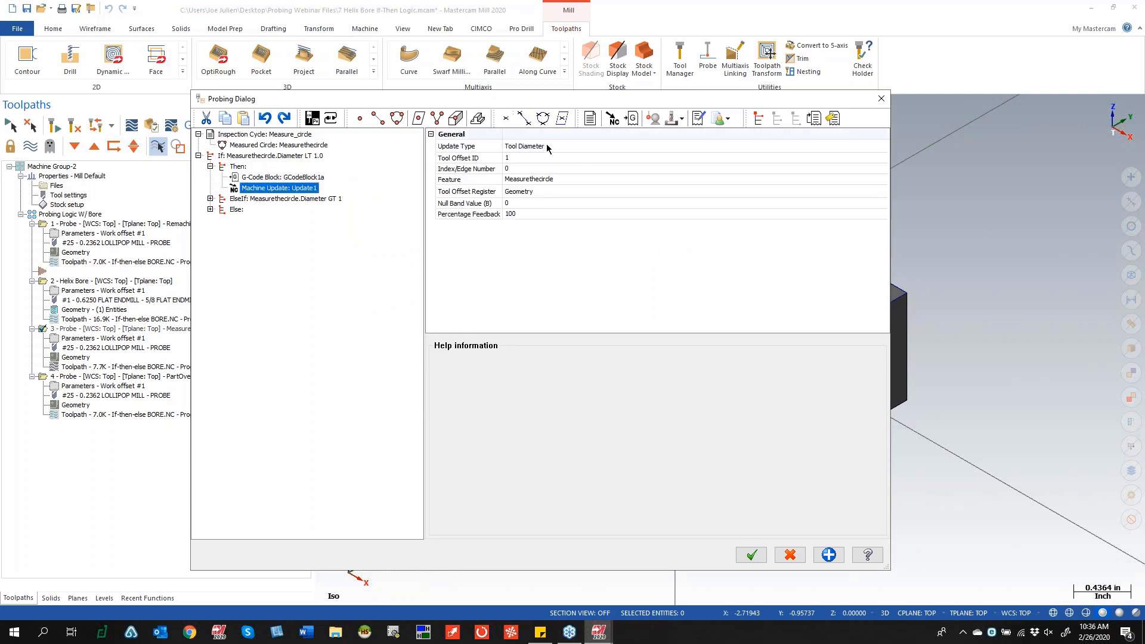
{"action": "left_click", "coordinate": [544, 149]}
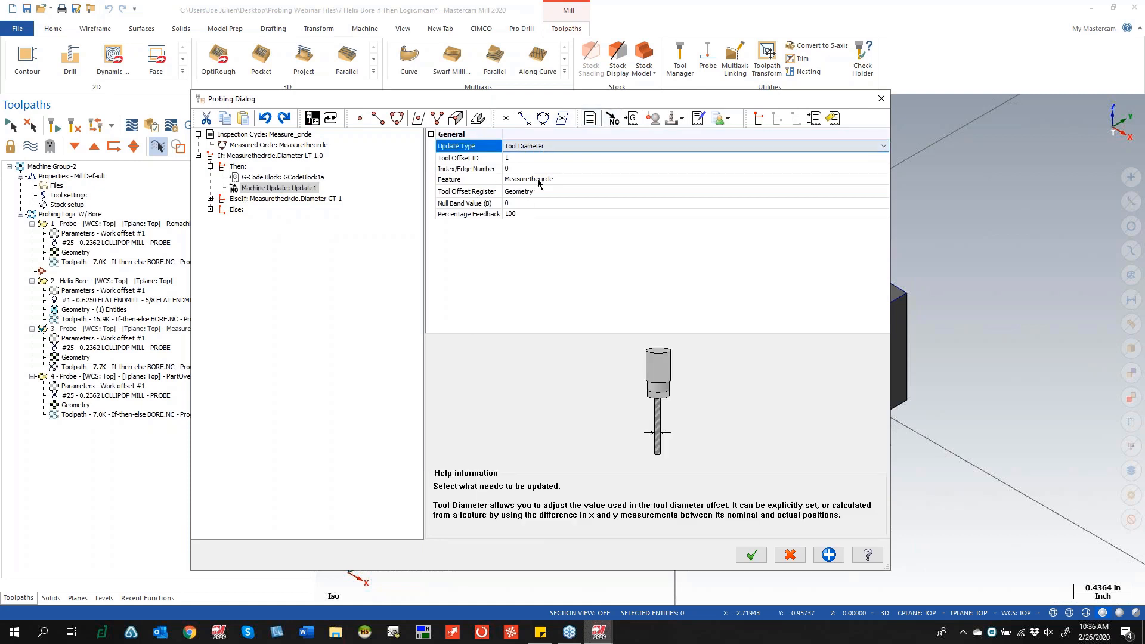
{"action": "left_click", "coordinate": [562, 179]}
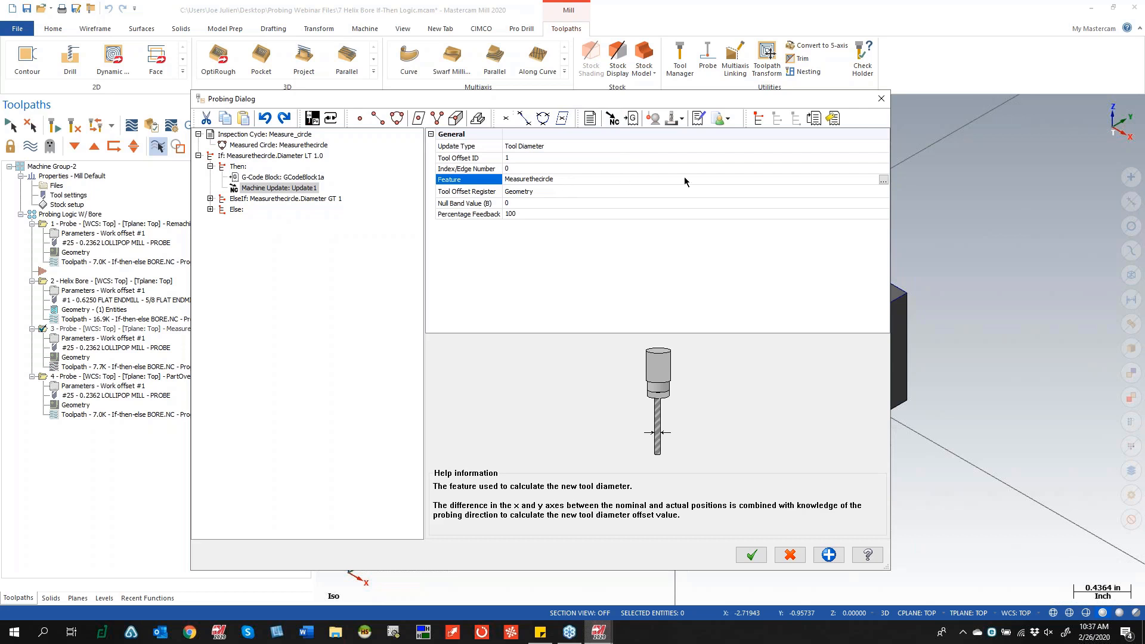
- Expand the Else branch and examine the M00 line in its G-code block
{"action": "left_click", "coordinate": [210, 210]}
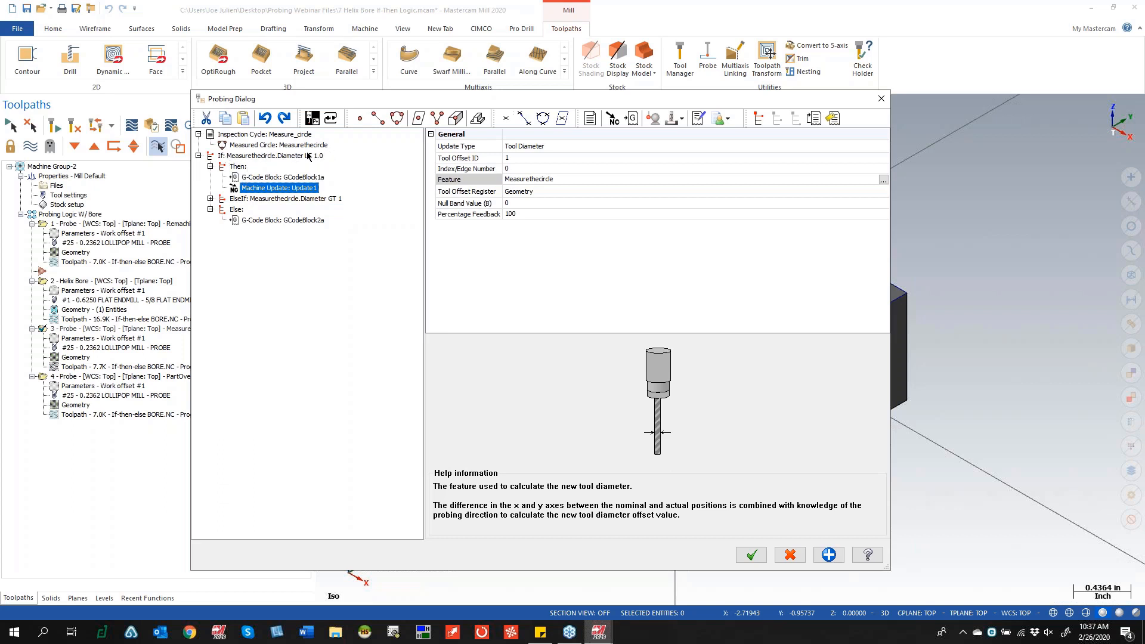
{"action": "left_click", "coordinate": [254, 220]}
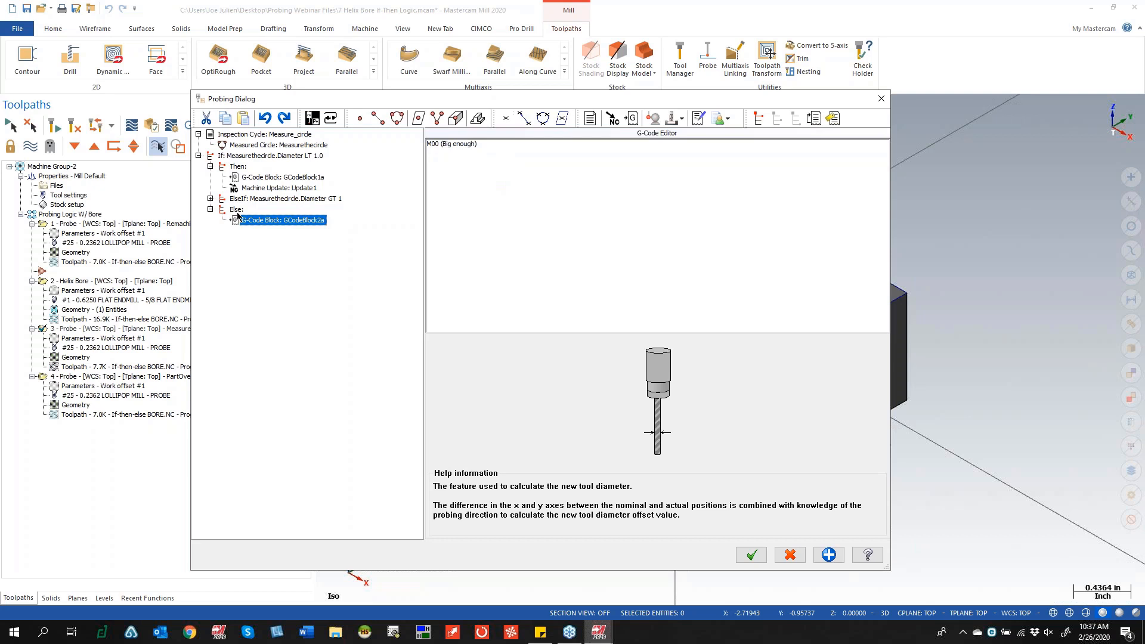
{"action": "left_click", "coordinate": [237, 210]}
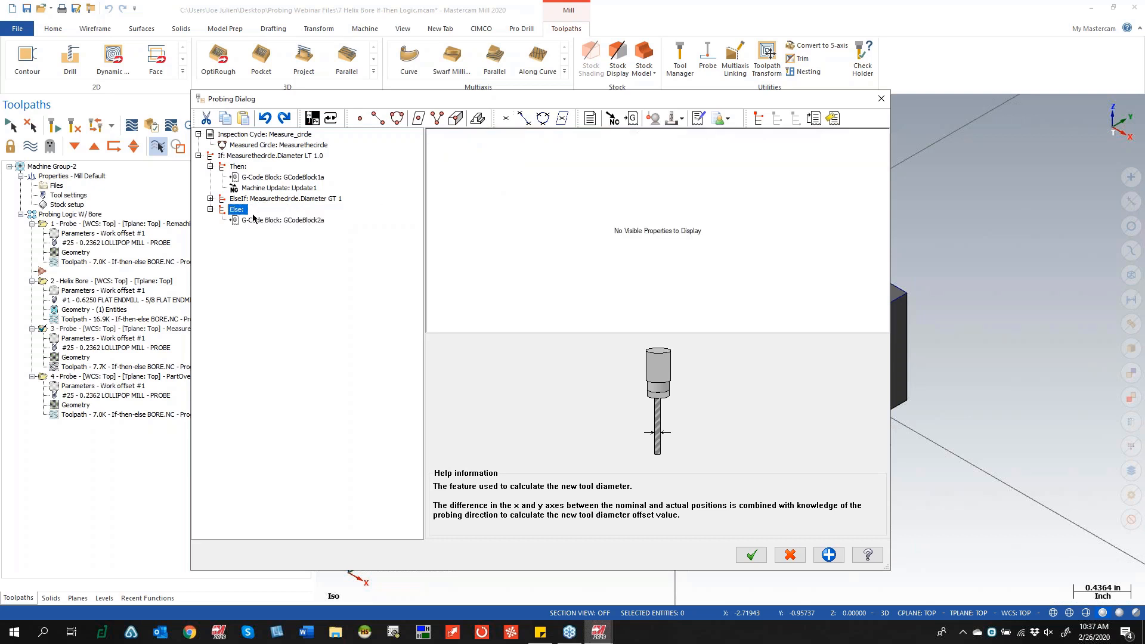
{"action": "left_click", "coordinate": [251, 221]}
{"action": "left_click_drag", "start_coordinate": [515, 155], "coordinate": [378, 151]}
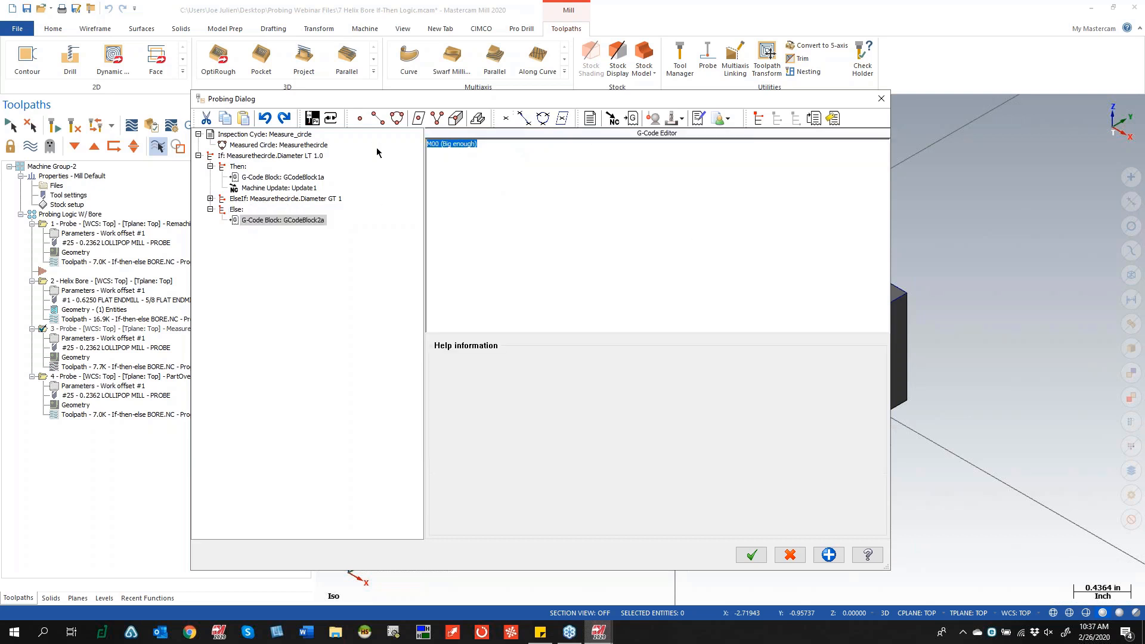
{"action": "left_click", "coordinate": [500, 148]}
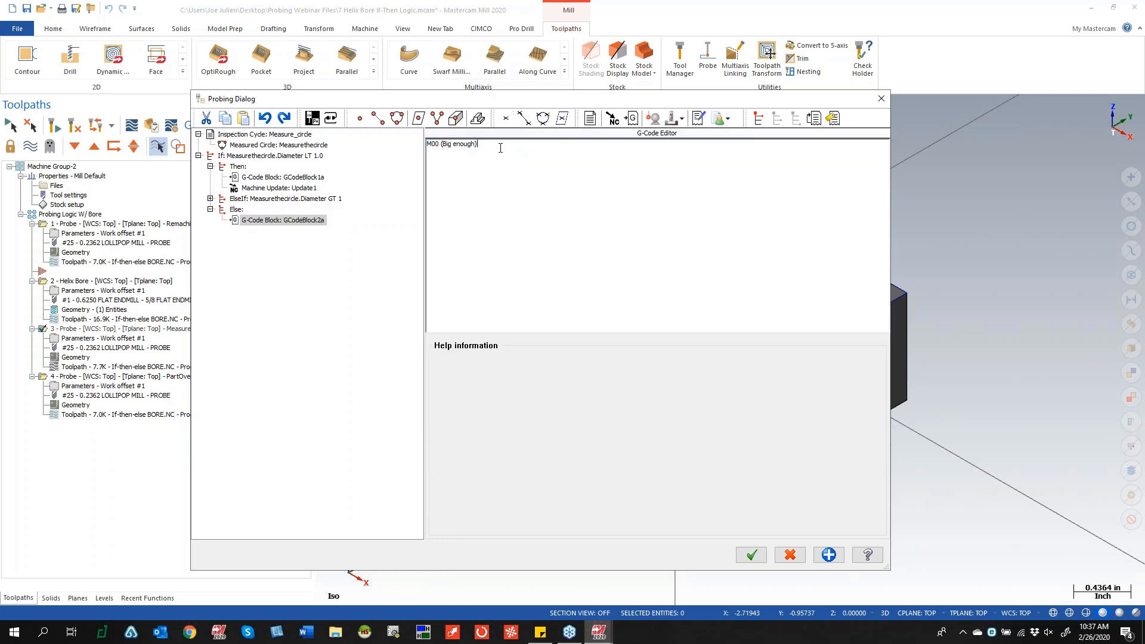
- Check the ElseIf condition and the label its Goto statement targets, and accept the probing settings
{"action": "left_click", "coordinate": [276, 203]}
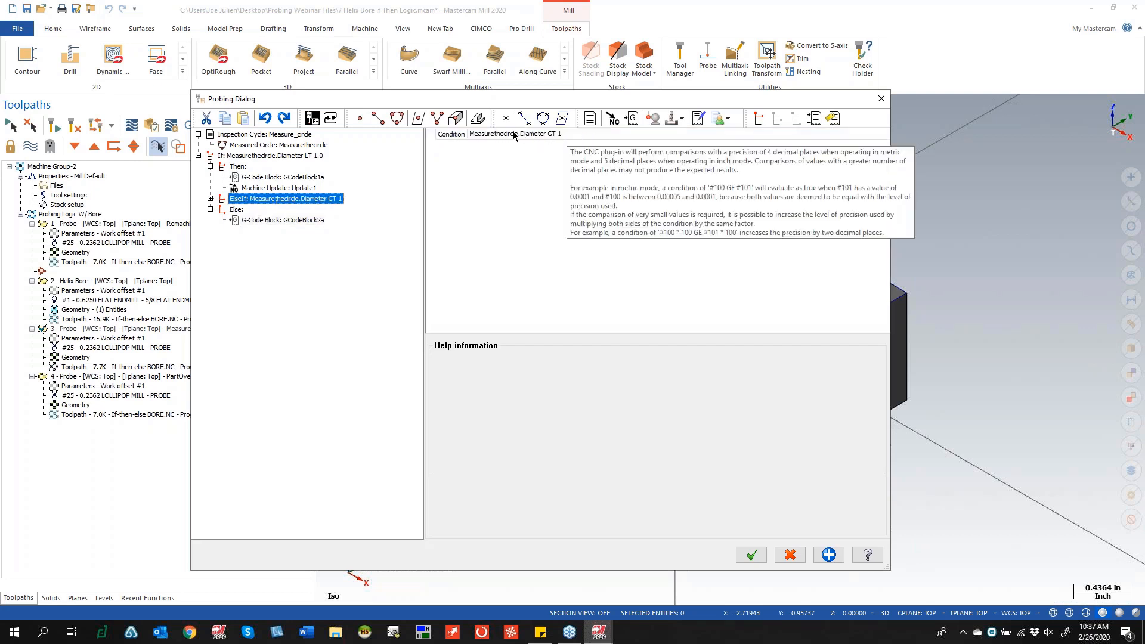
{"action": "left_click", "coordinate": [210, 198]}
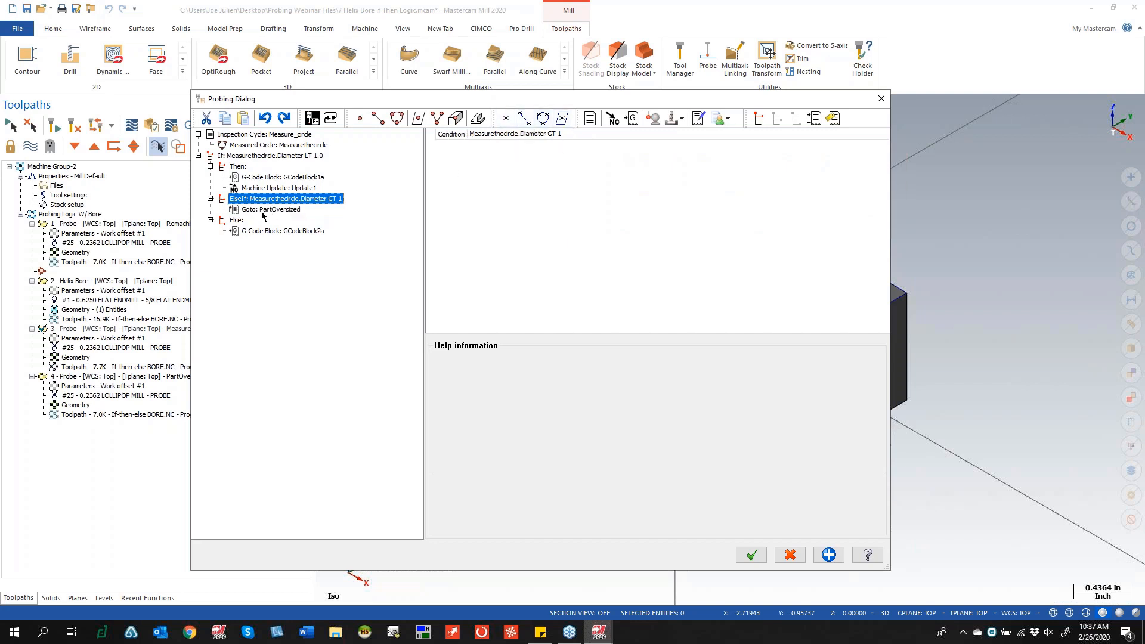
{"action": "left_click", "coordinate": [284, 210]}
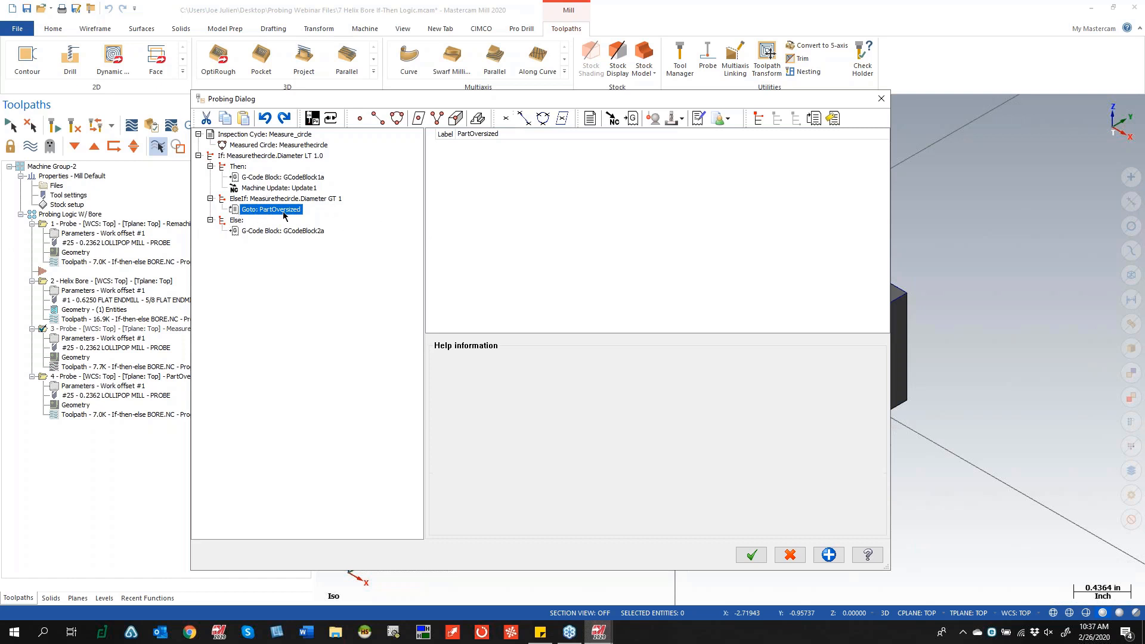
{"action": "left_click", "coordinate": [752, 554]}
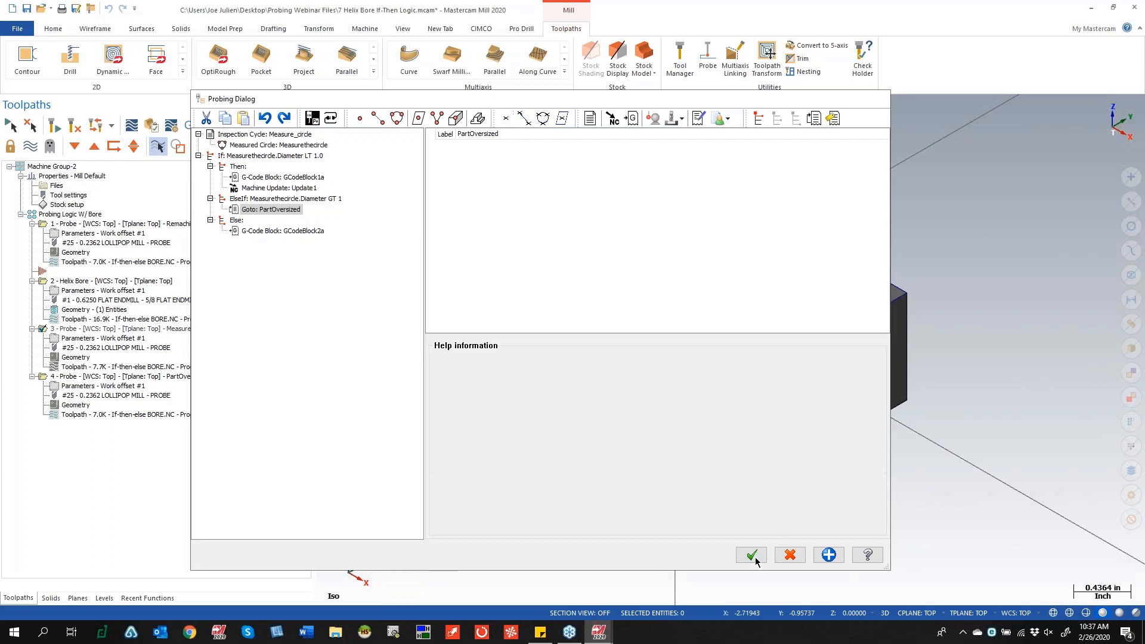
- Open the PartOversized probing operation's settings and examine its label and all the code in its G-code block
{"action": "left_click", "coordinate": [84, 378]}
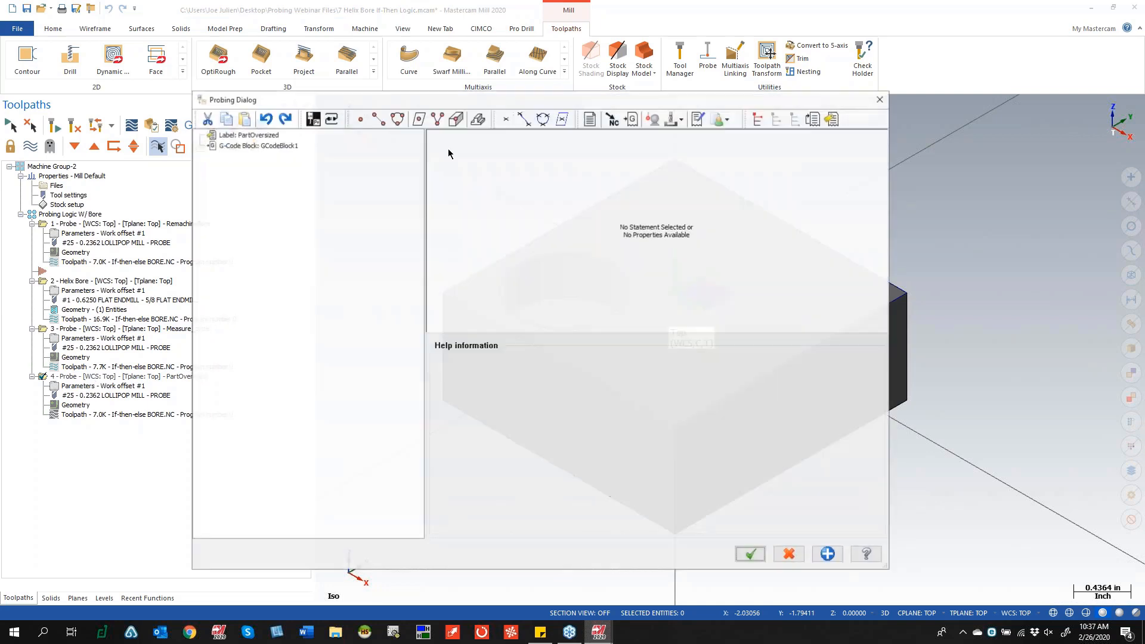
{"action": "left_click", "coordinate": [249, 135]}
{"action": "left_click", "coordinate": [256, 146]}
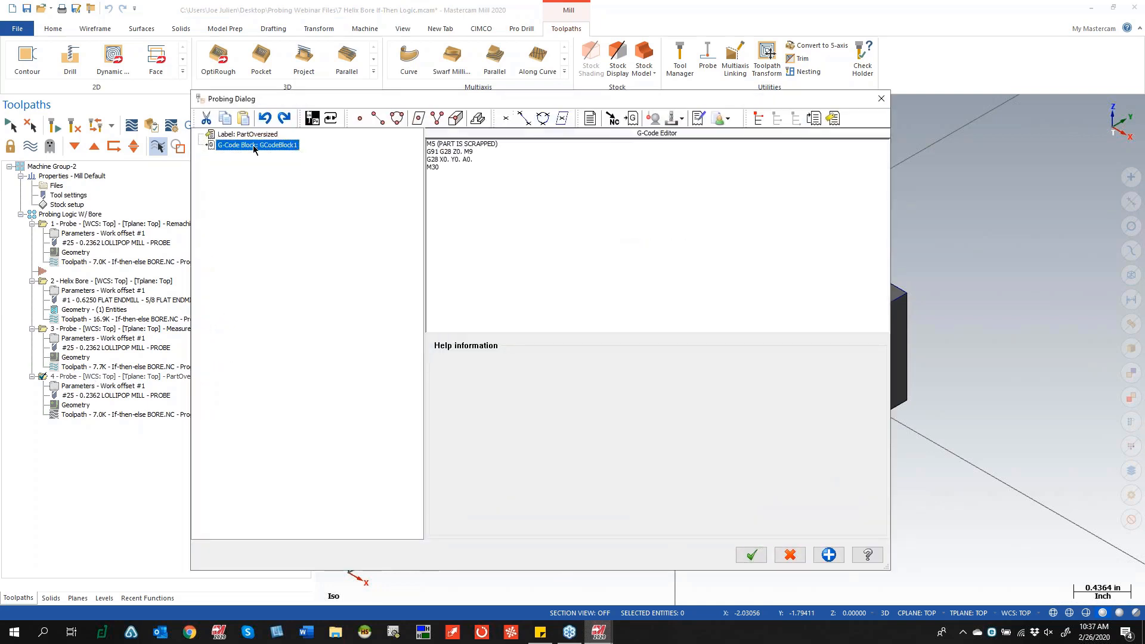
{"action": "left_click", "coordinate": [521, 220]}
{"action": "key", "text": "ctrl+a"}
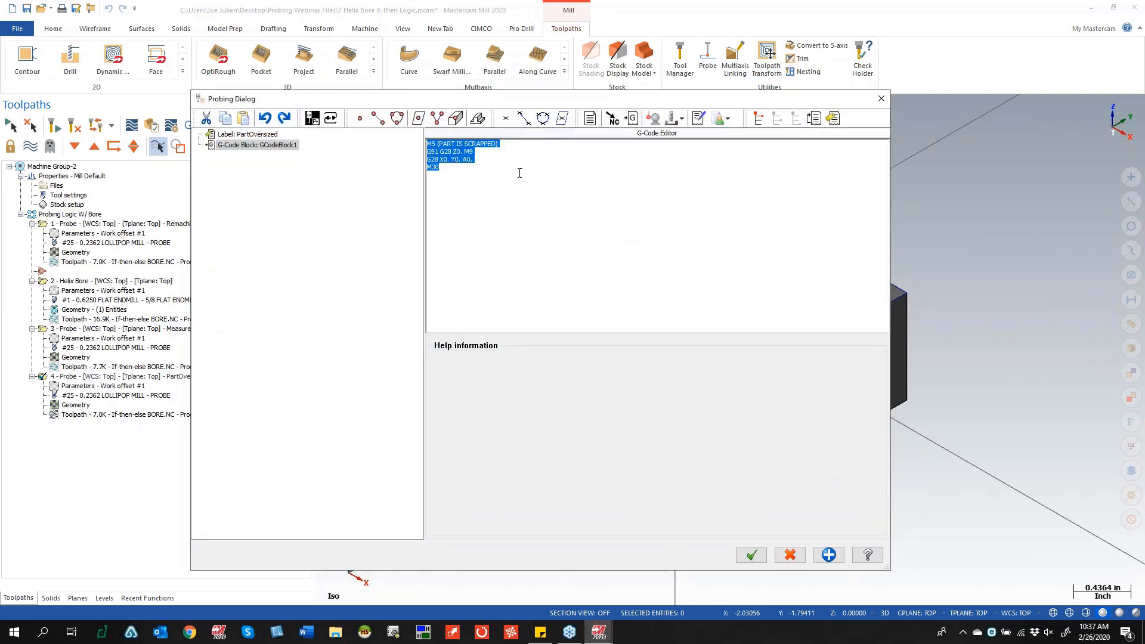
- Close the PartOversized probing settings without accepting and switch to the part file 8 COMPREHENSIVE PROBING EXAMPLE
{"action": "left_click", "coordinate": [519, 173]}
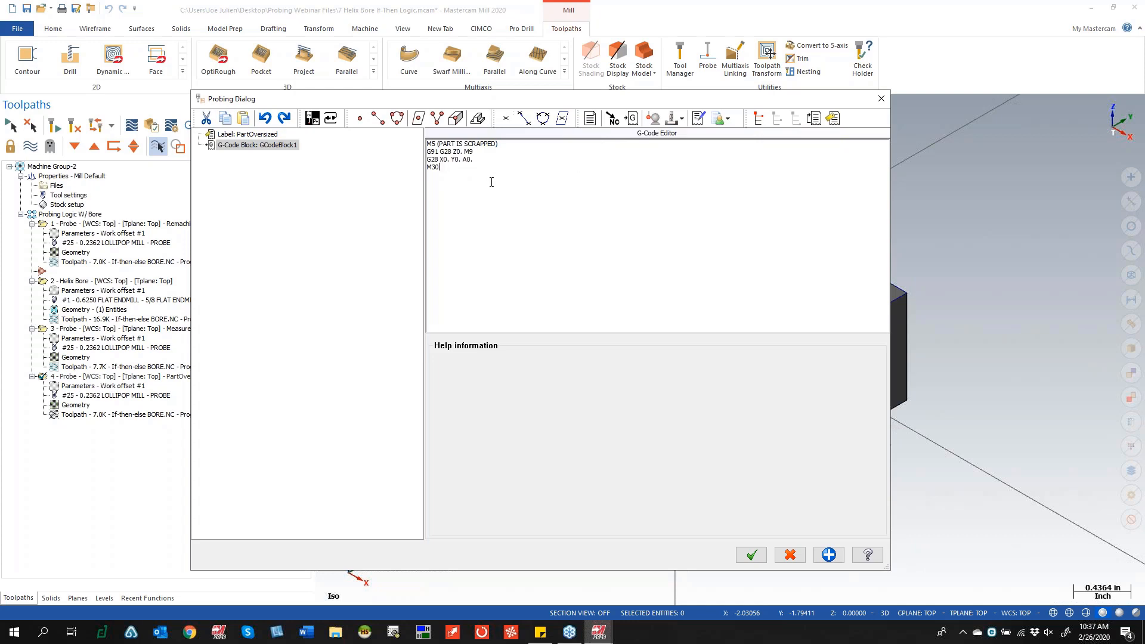
{"action": "left_click", "coordinate": [882, 100]}
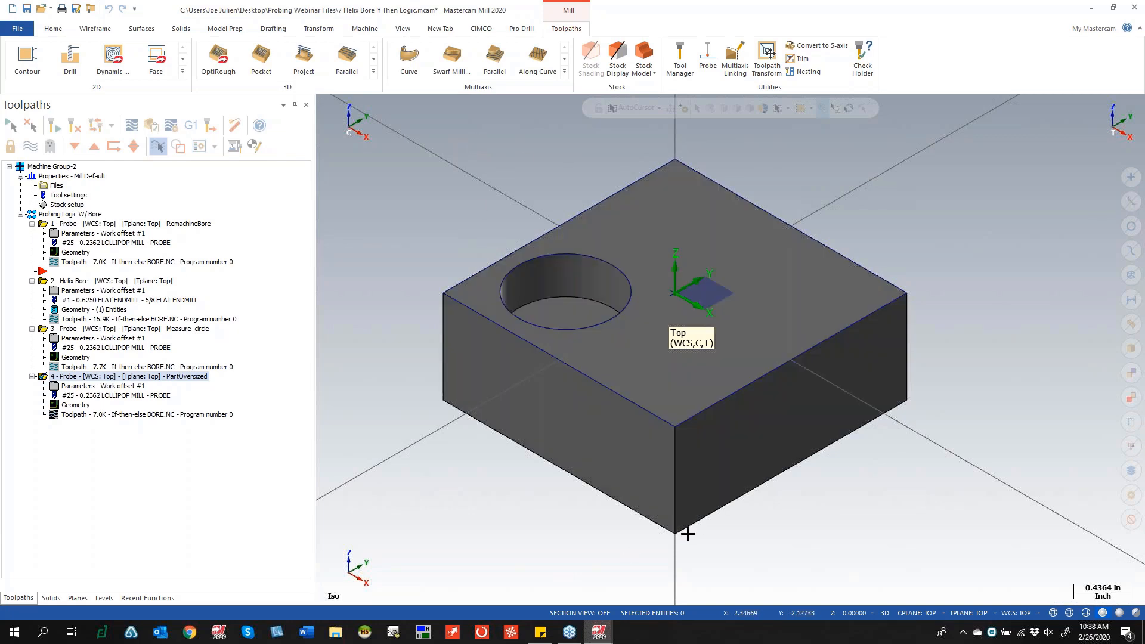
{"action": "mouse_move", "coordinate": [608, 633]}
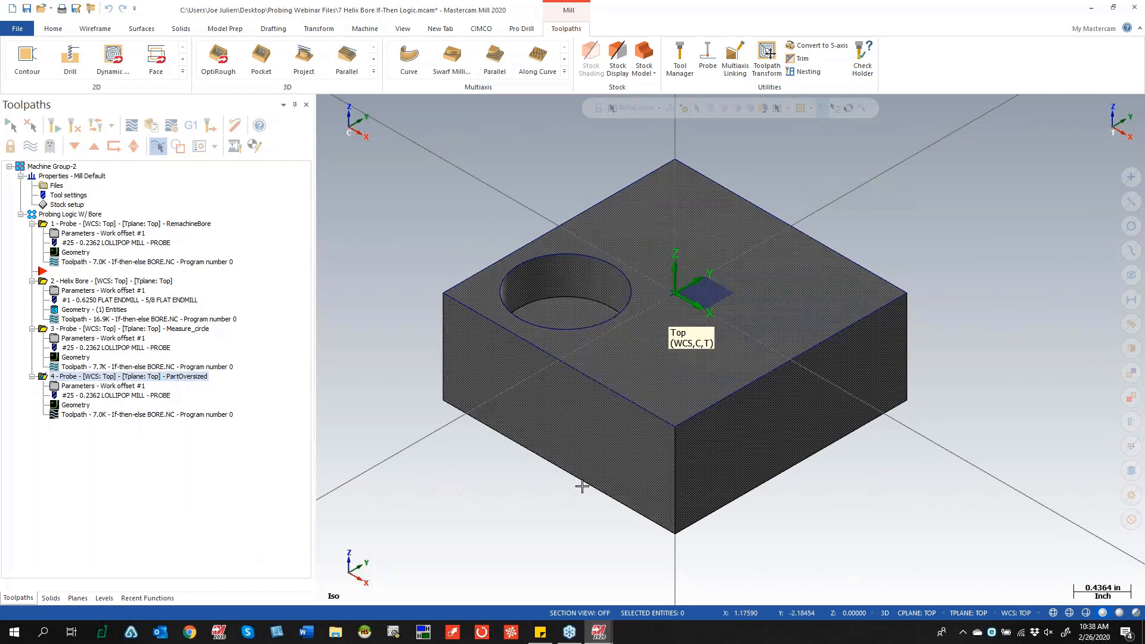
{"action": "left_click", "coordinate": [598, 632]}
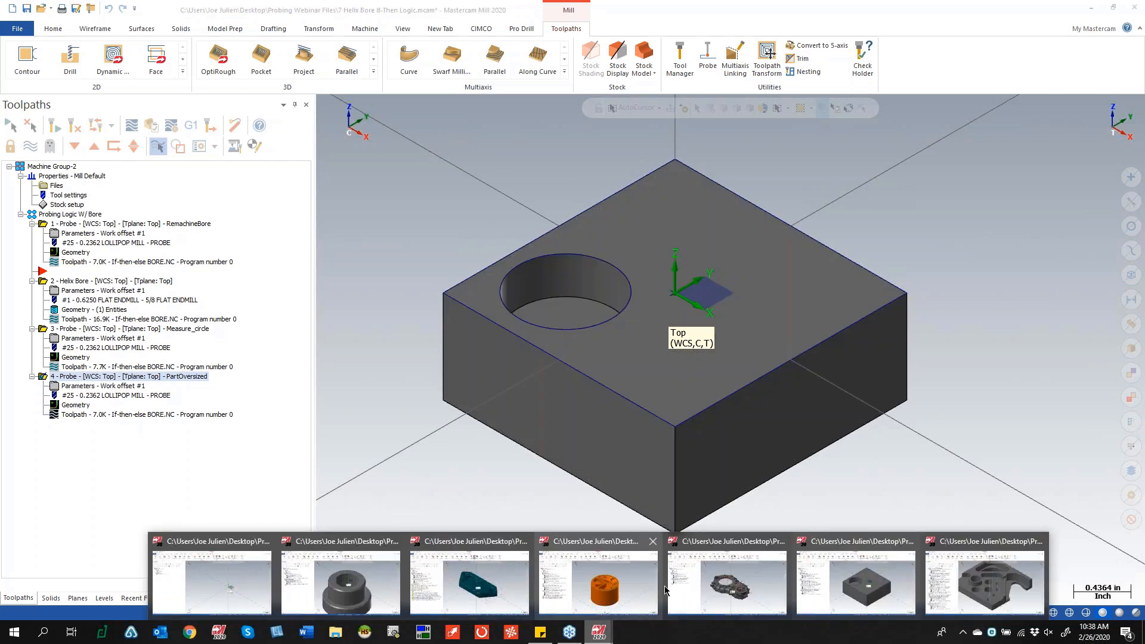
{"action": "left_click", "coordinate": [980, 576]}
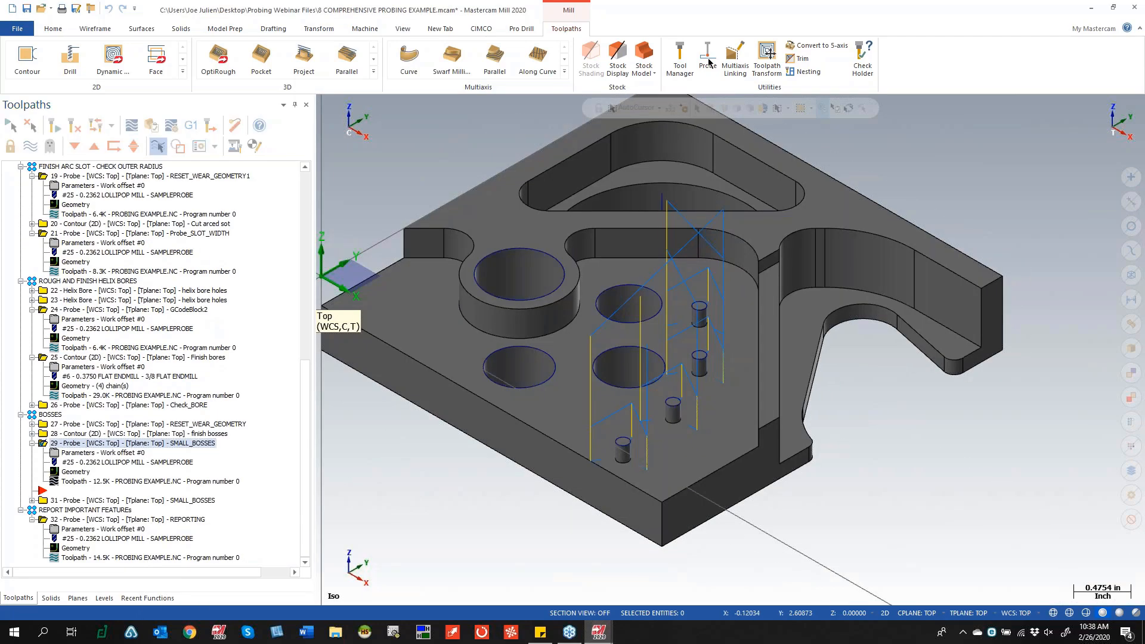
- Collapse operation 29 and open the probing parameters of the second SMALL_BOSSES operation in the BOSSES group
{"action": "left_click", "coordinate": [31, 443]}
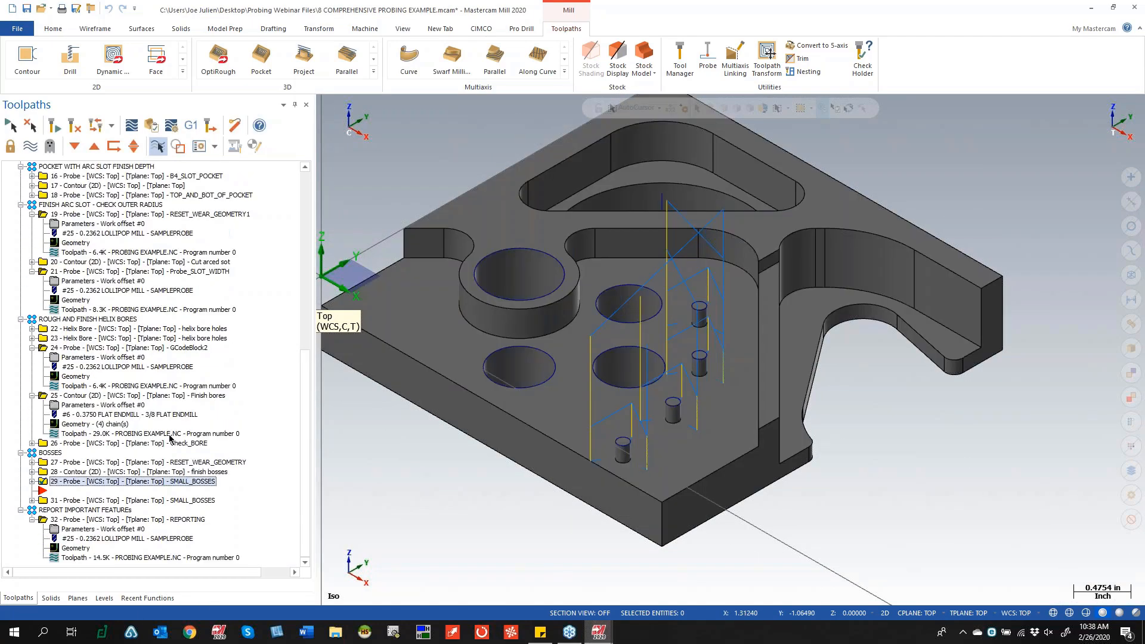
{"action": "left_click", "coordinate": [79, 500]}
{"action": "scroll", "coordinate": [607, 168], "scroll_direction": "down", "scroll_amount": 3}
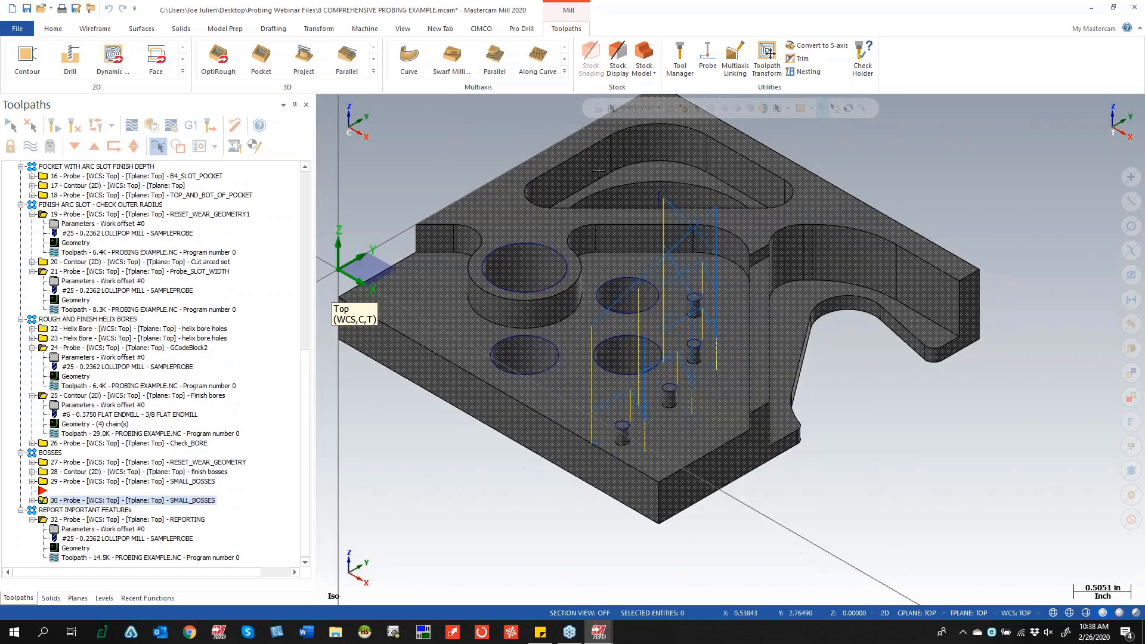
{"action": "left_click", "coordinate": [32, 501]}
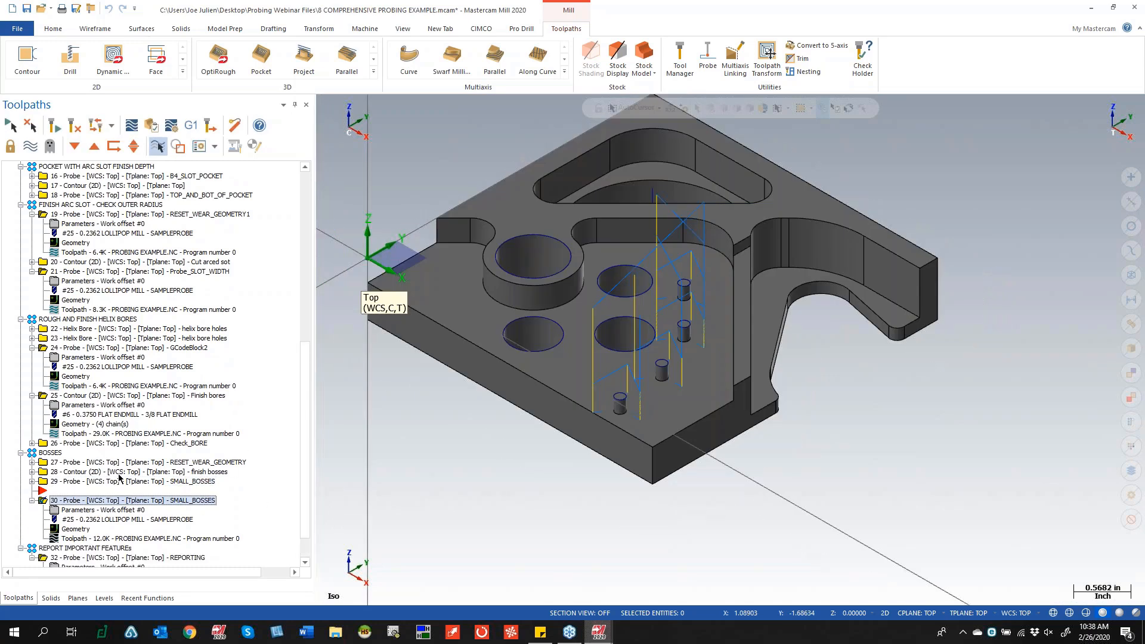
{"action": "scroll", "coordinate": [130, 487], "scroll_direction": "down", "scroll_amount": 2}
{"action": "left_click", "coordinate": [79, 472]}
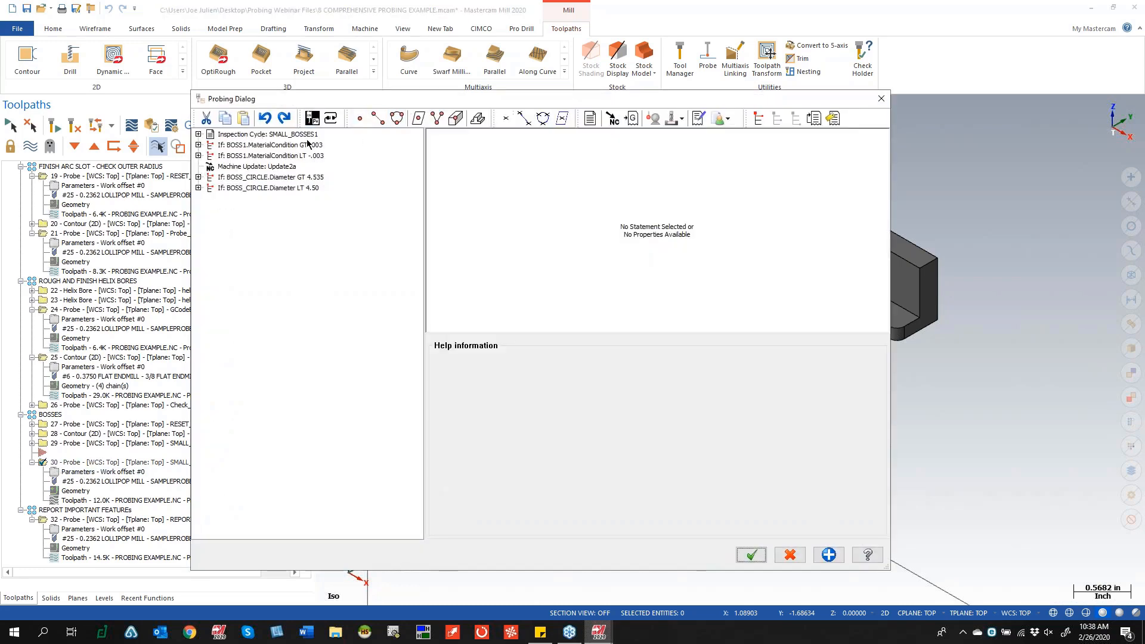
- Expand the SMALL_BOSSES1 inspection cycle and compare the BOSS1a and BOSS2a measured circles with the bosses on the model
{"action": "left_click", "coordinate": [198, 135]}
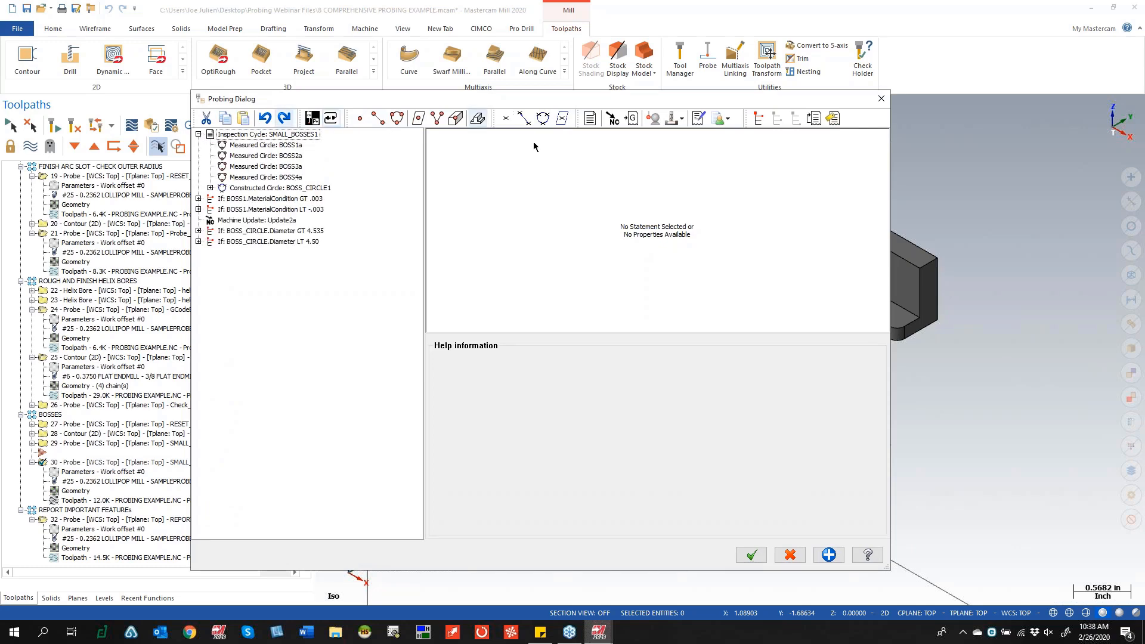
{"action": "left_click", "coordinate": [271, 146]}
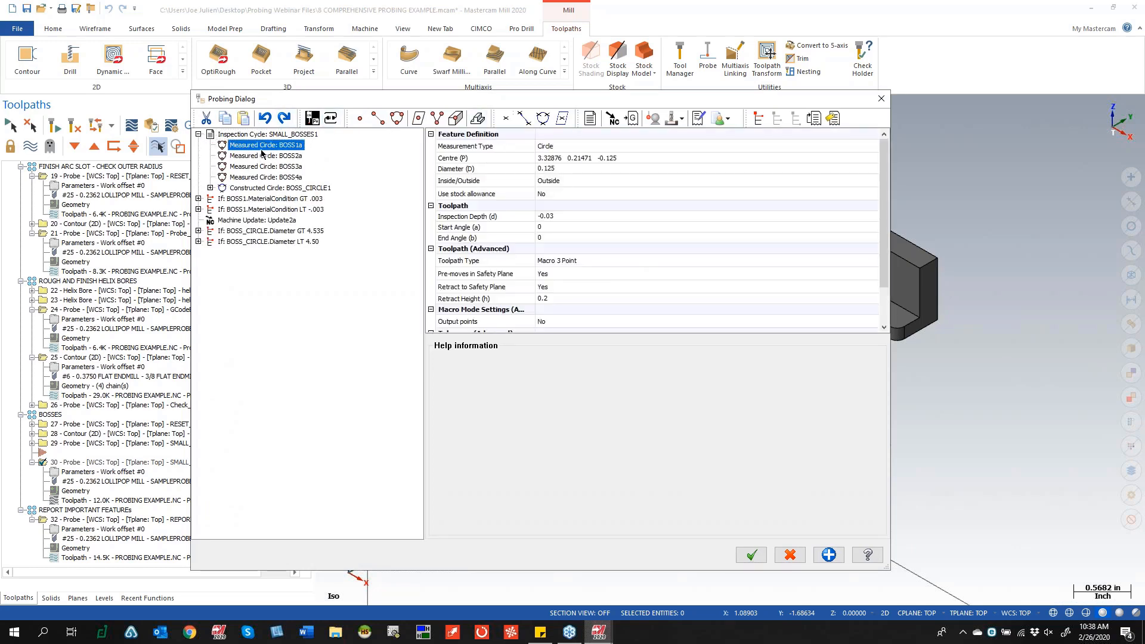
{"action": "left_click", "coordinate": [266, 155]}
{"action": "left_click_drag", "start_coordinate": [494, 99], "coordinate": [83, 295]}
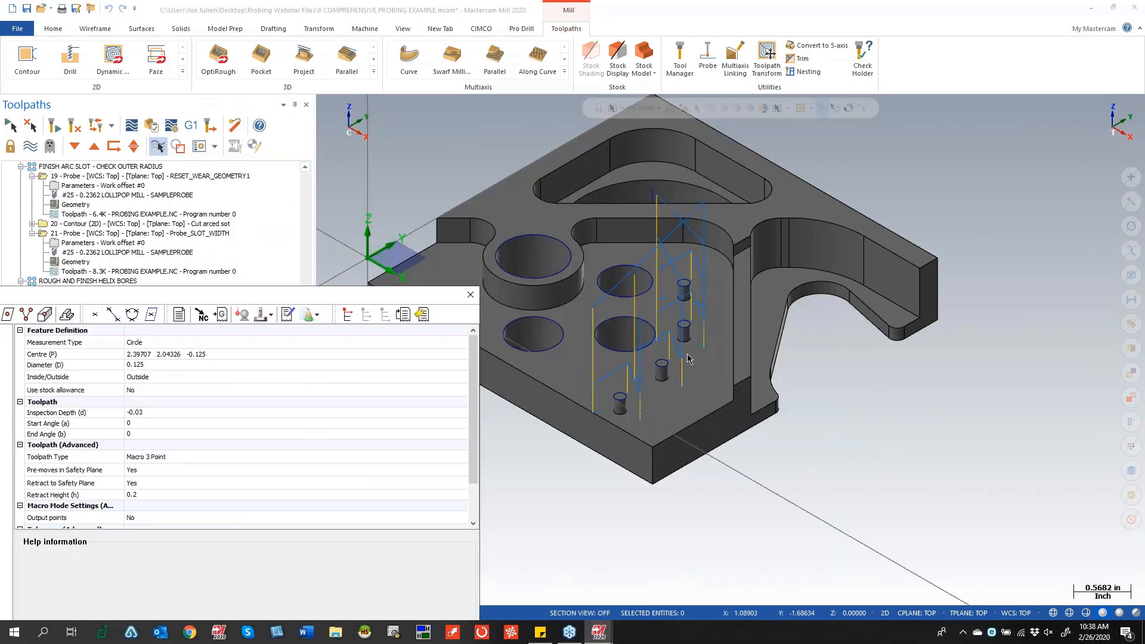
{"action": "left_click_drag", "start_coordinate": [348, 294], "coordinate": [685, 103]}
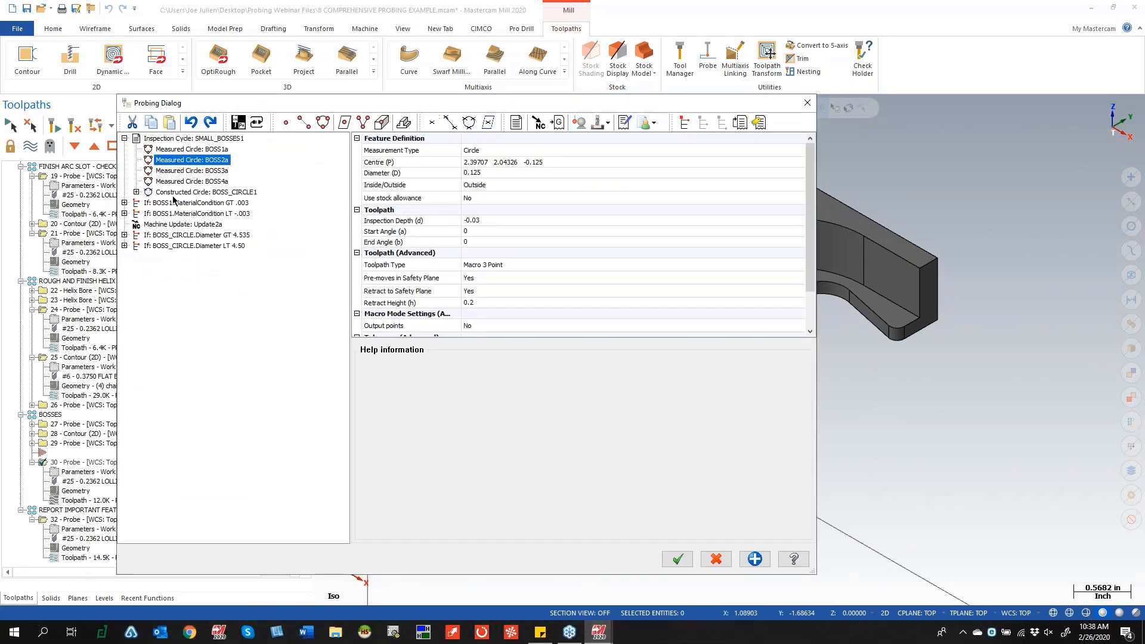
- Examine the constructed circle BOSS_CIRCLE1 and expand its list of position references
{"action": "left_click", "coordinate": [175, 193]}
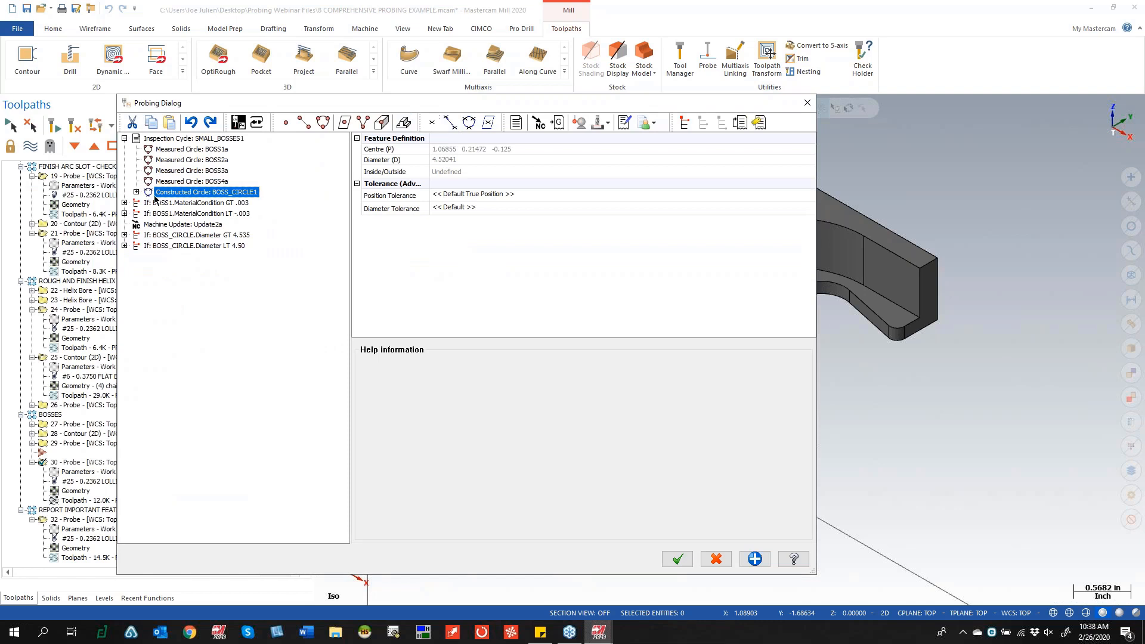
{"action": "left_click", "coordinate": [185, 204]}
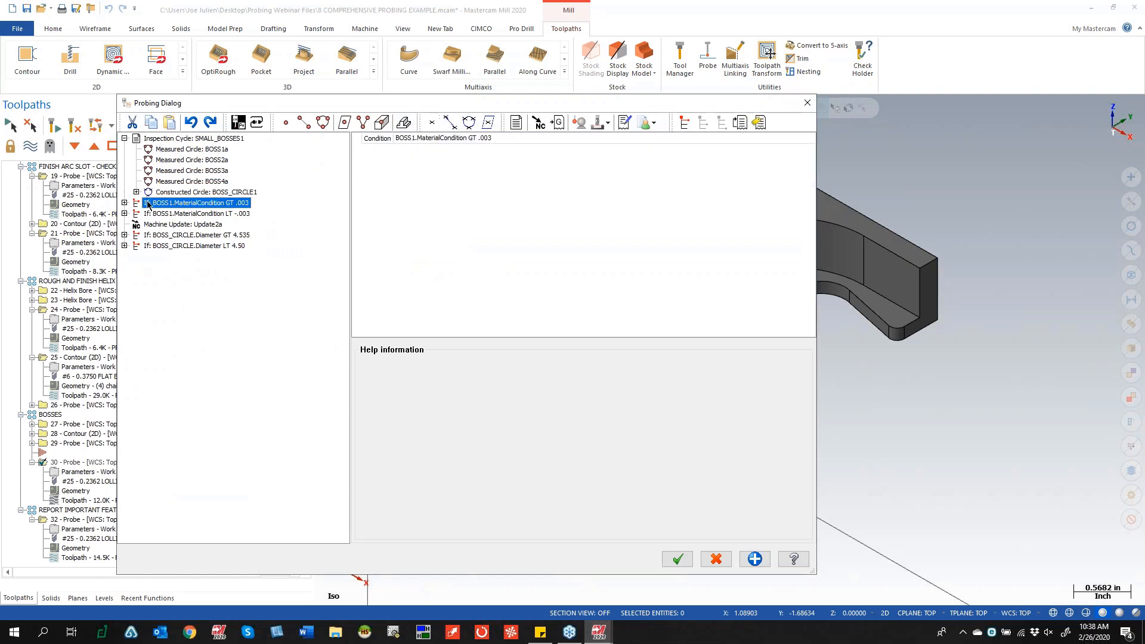
{"action": "left_click", "coordinate": [137, 192]}
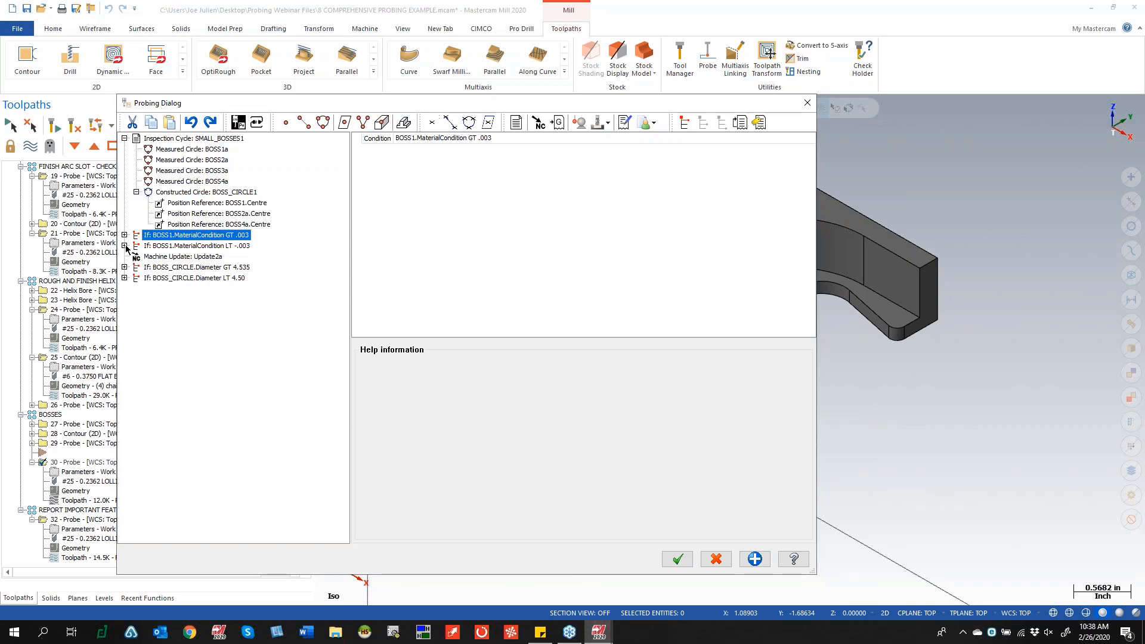
- Check the BOSS1 material condition GT .003 and inspect the machine update settings in its Then branch
{"action": "left_click", "coordinate": [124, 235]}
{"action": "left_click", "coordinate": [161, 246]}
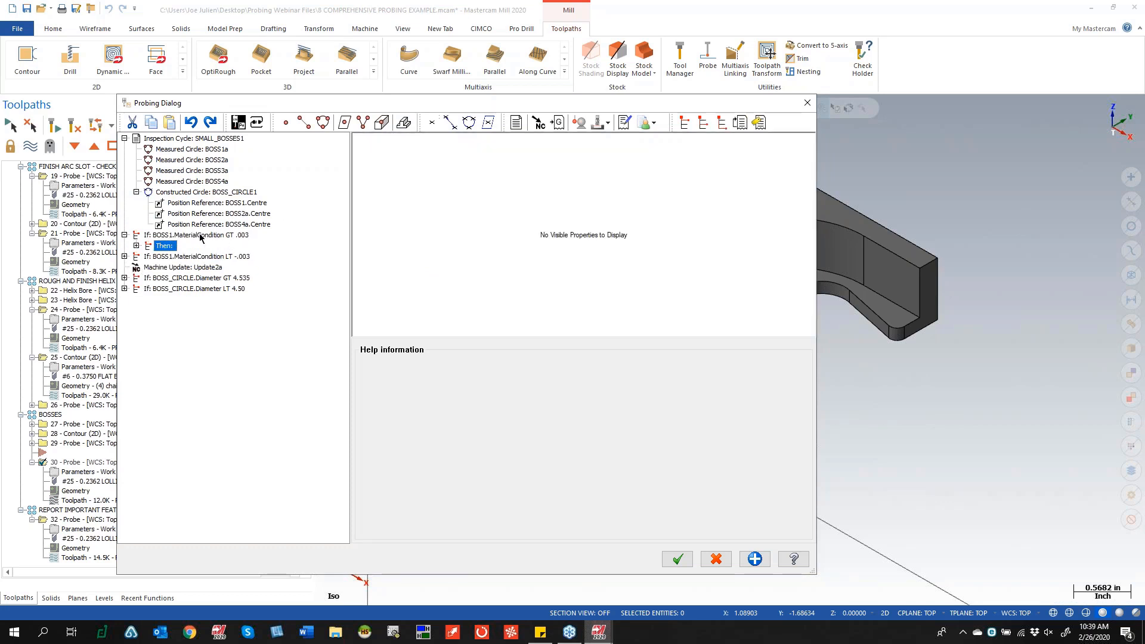
{"action": "left_click", "coordinate": [201, 236]}
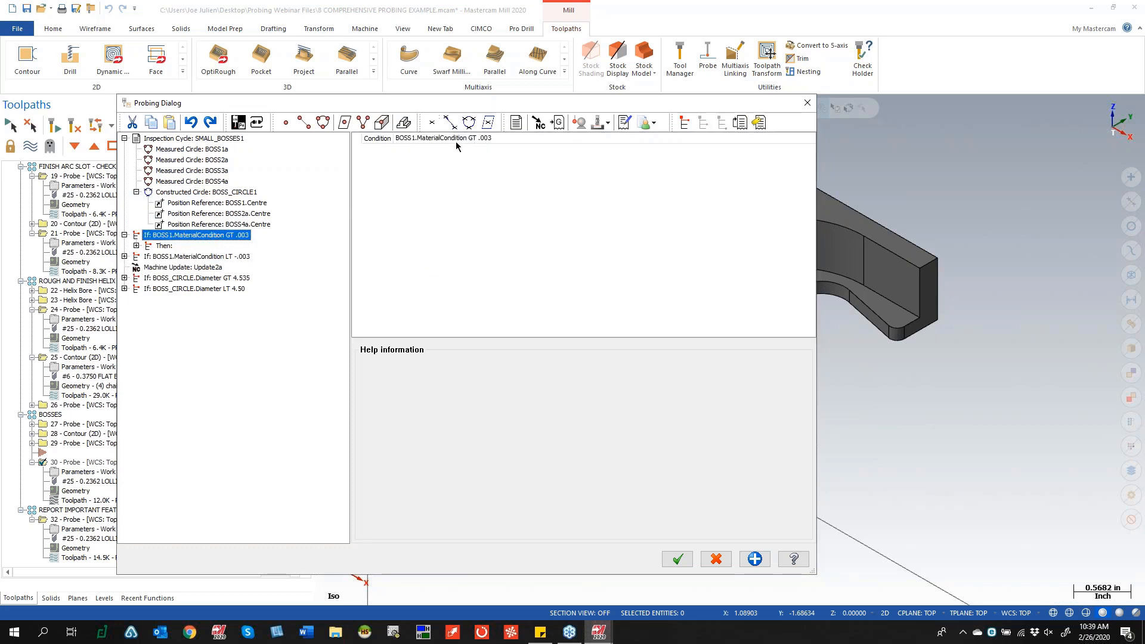
{"action": "mouse_move", "coordinate": [489, 144]}
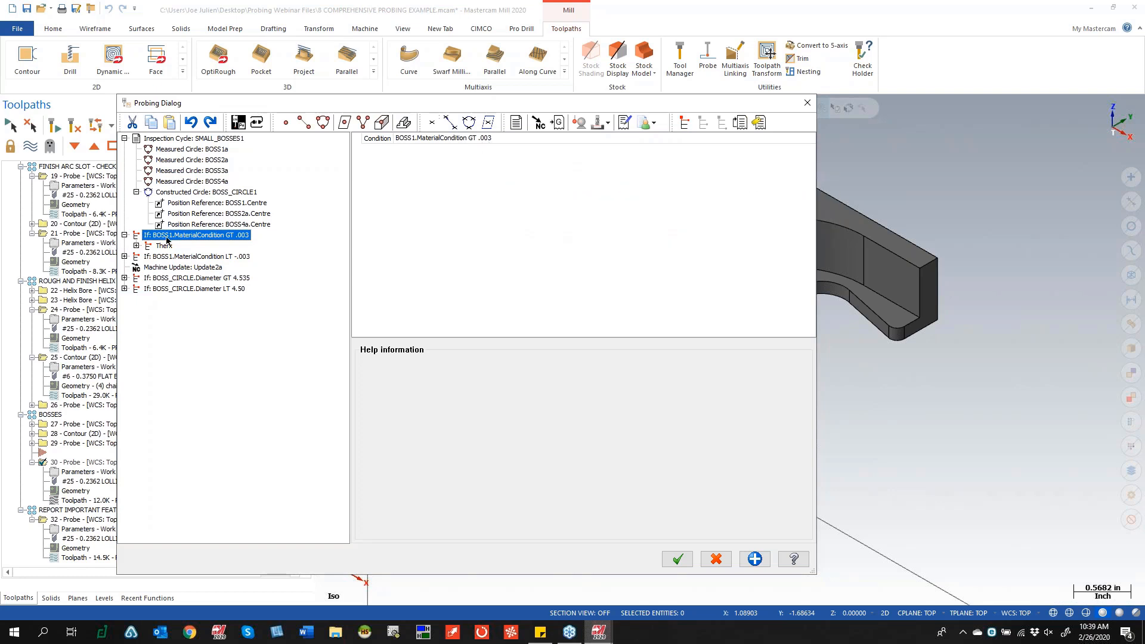
{"action": "left_click", "coordinate": [136, 245]}
{"action": "left_click", "coordinate": [179, 258]}
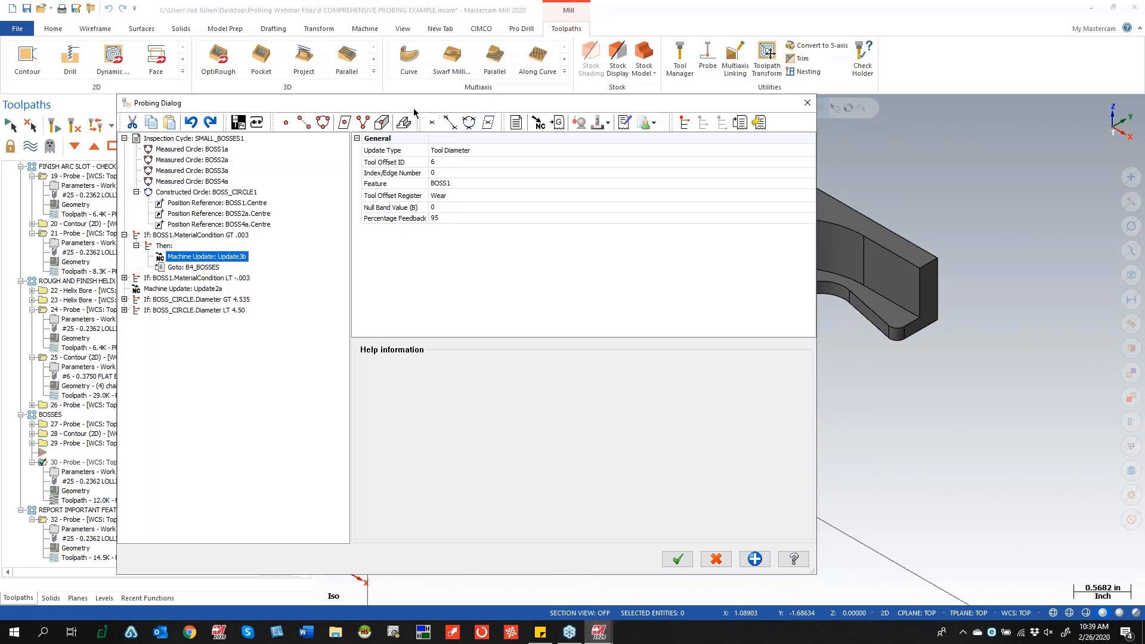
- Check the label targeted by the Goto statement in the GT .003 Then branch, and collapse that branch
{"action": "left_click", "coordinate": [194, 268]}
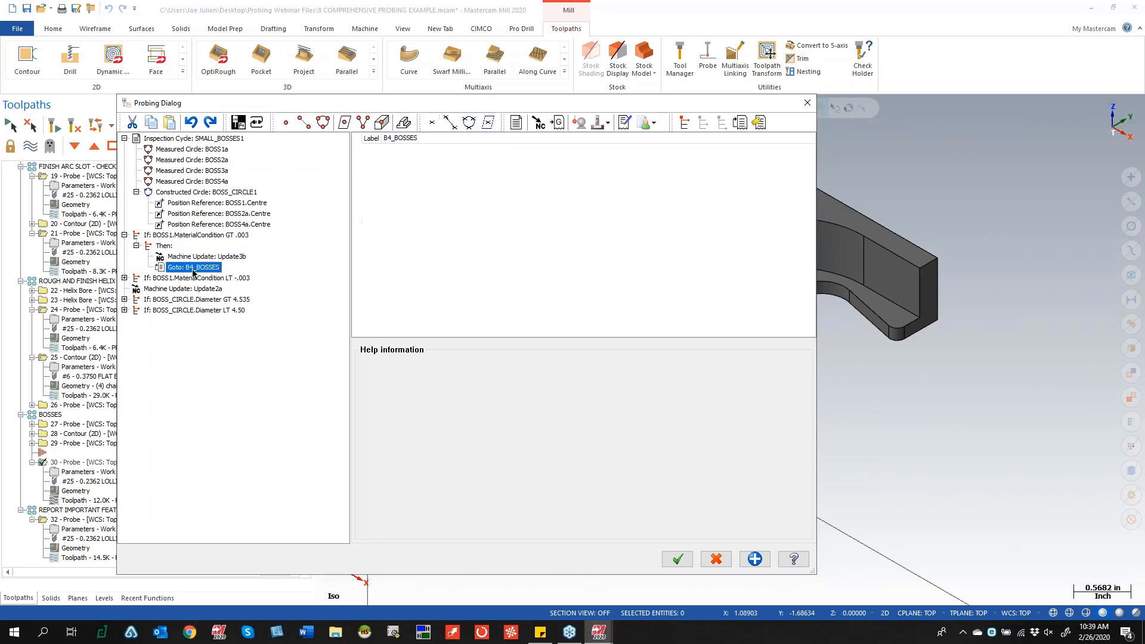
{"action": "left_click", "coordinate": [427, 143]}
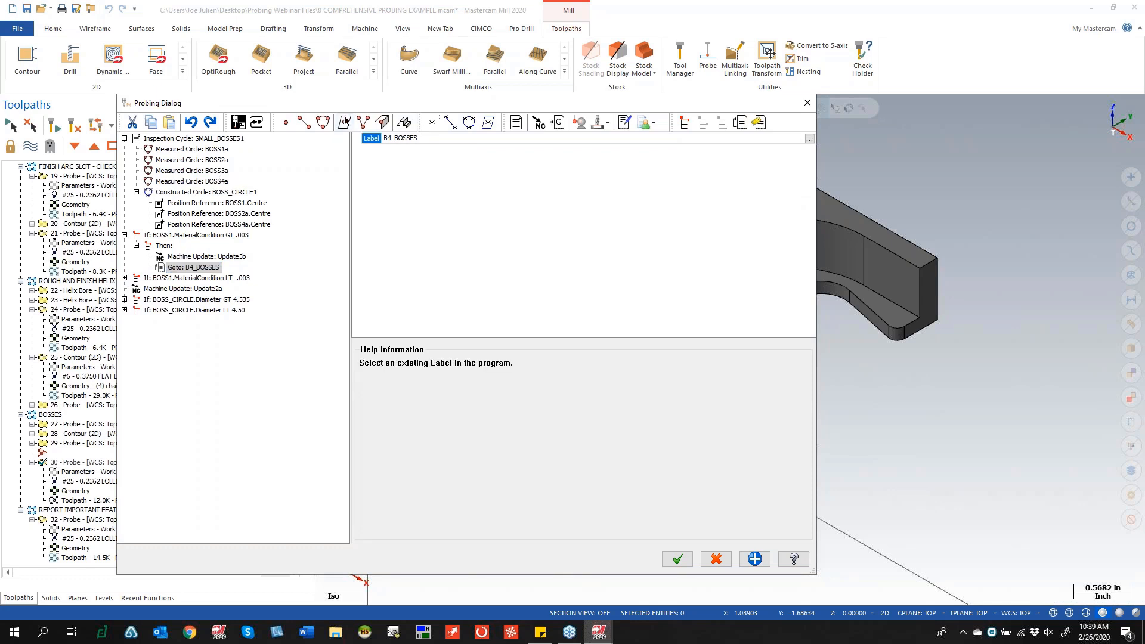
{"action": "left_click_drag", "start_coordinate": [362, 104], "coordinate": [501, 95]}
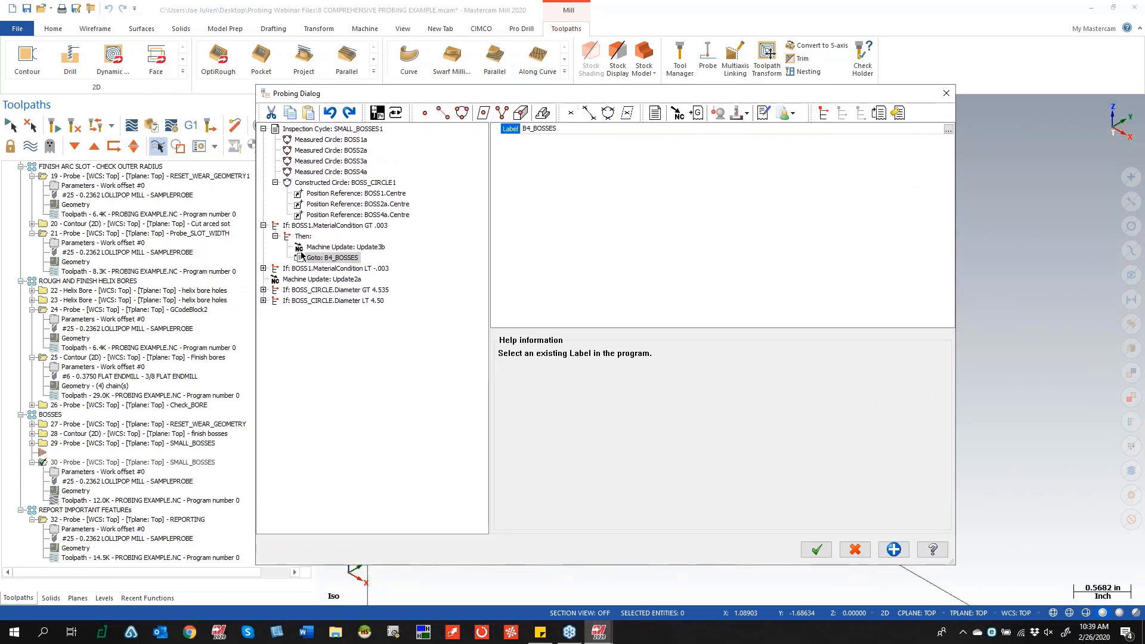
{"action": "left_click", "coordinate": [275, 236]}
- Expand the BOSS1 material condition LT -.003 and inspect the machine update in its Then branch
{"action": "left_click", "coordinate": [327, 248]}
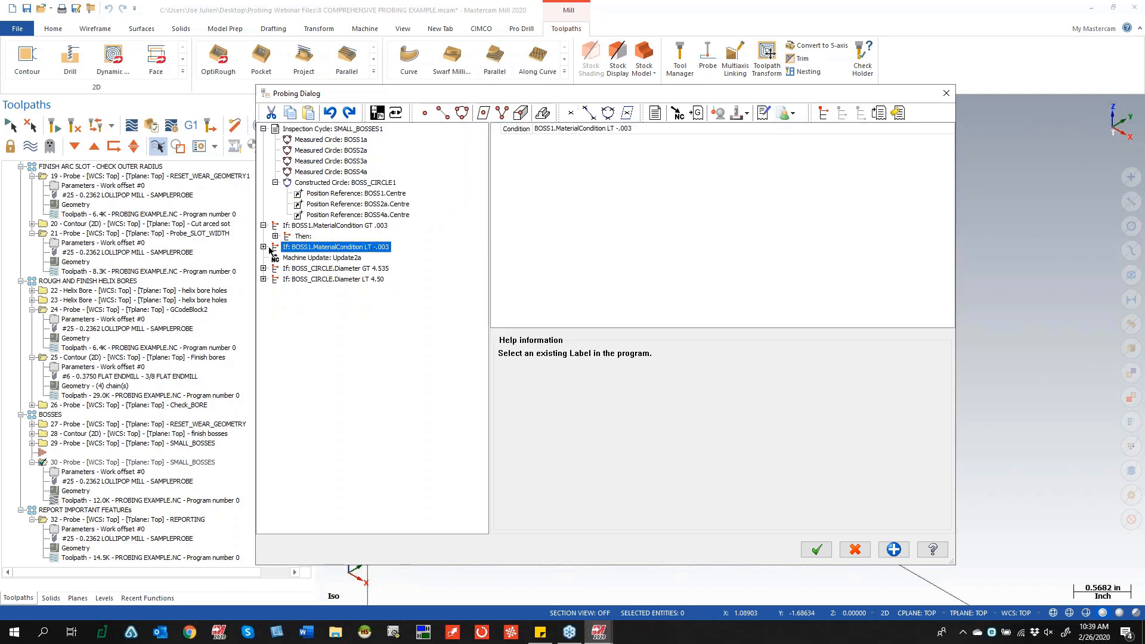
{"action": "left_click", "coordinate": [263, 247]}
{"action": "left_click", "coordinate": [303, 257]}
{"action": "left_click", "coordinate": [275, 257]}
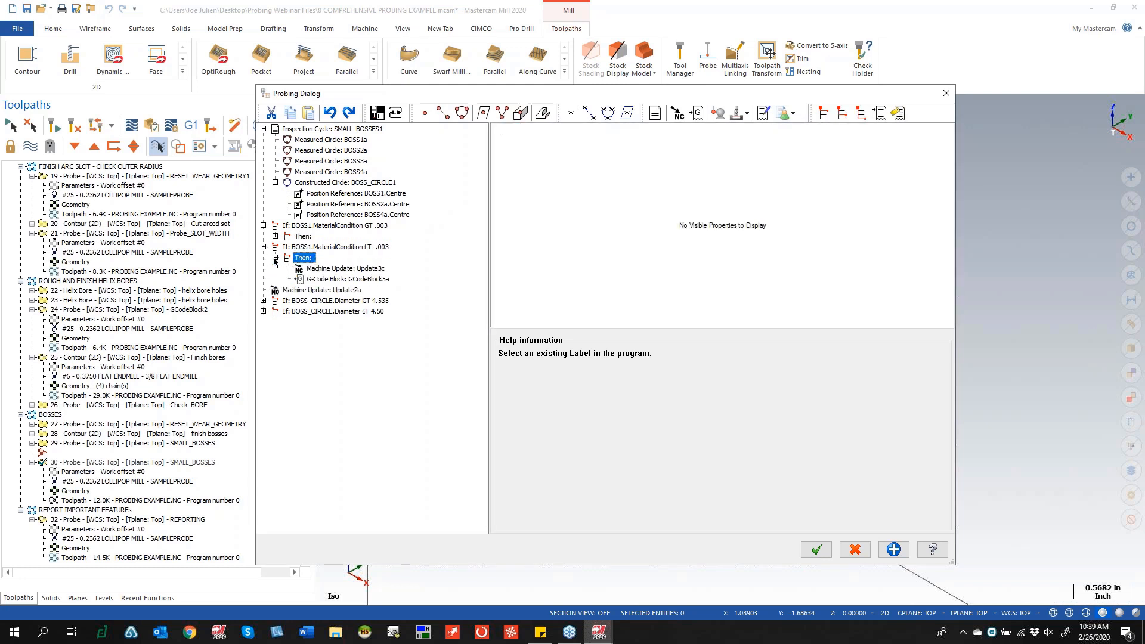
{"action": "left_click", "coordinate": [362, 271]}
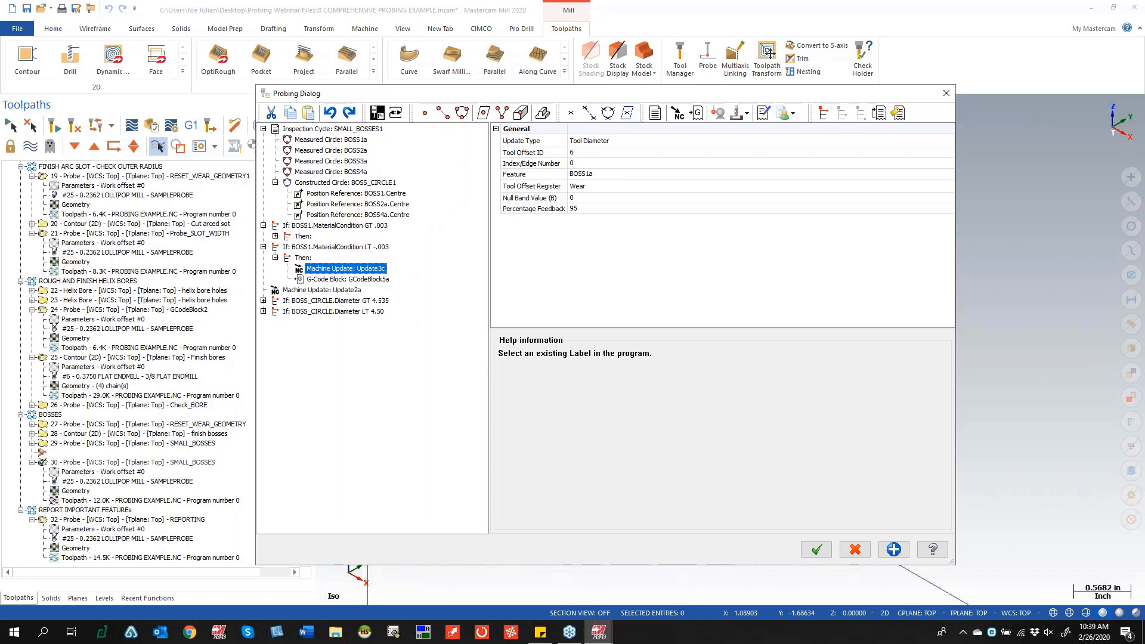
- Examine all the code in the G-code block of the LT -.003 Then branch
{"action": "left_click", "coordinate": [364, 280]}
{"action": "left_click_drag", "start_coordinate": [565, 152], "coordinate": [493, 137]}
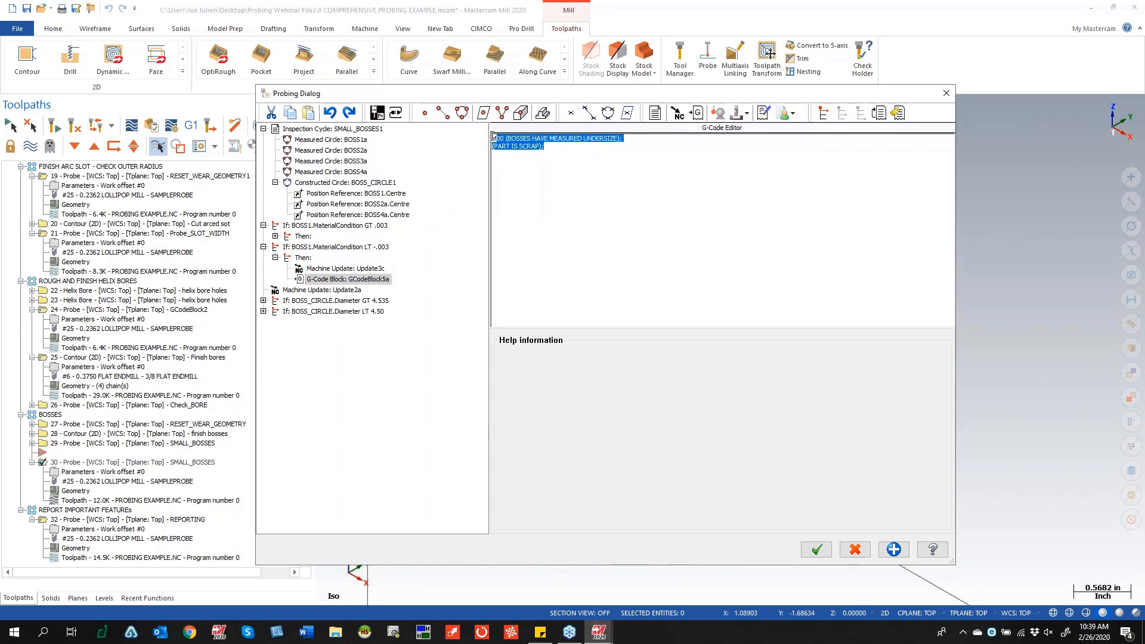
{"action": "left_click", "coordinate": [595, 159]}
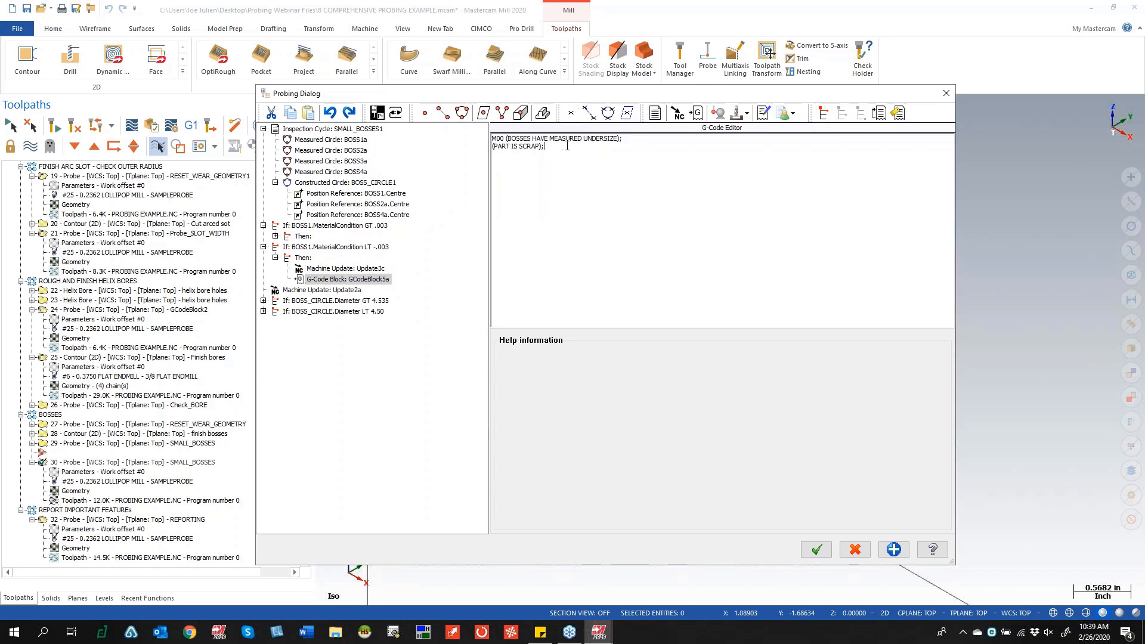
- Inspect the Update2a machine update settings and expand the BOSS_CIRCLE diameter condition GT 4.535
{"action": "left_click", "coordinate": [323, 290]}
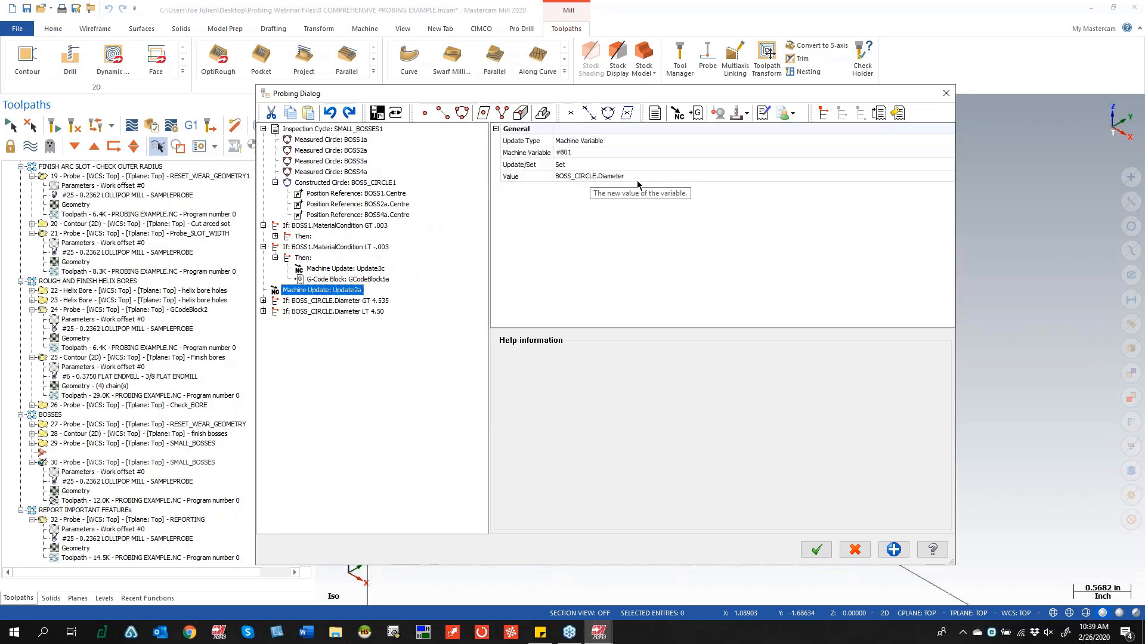
{"action": "left_click", "coordinate": [276, 258]}
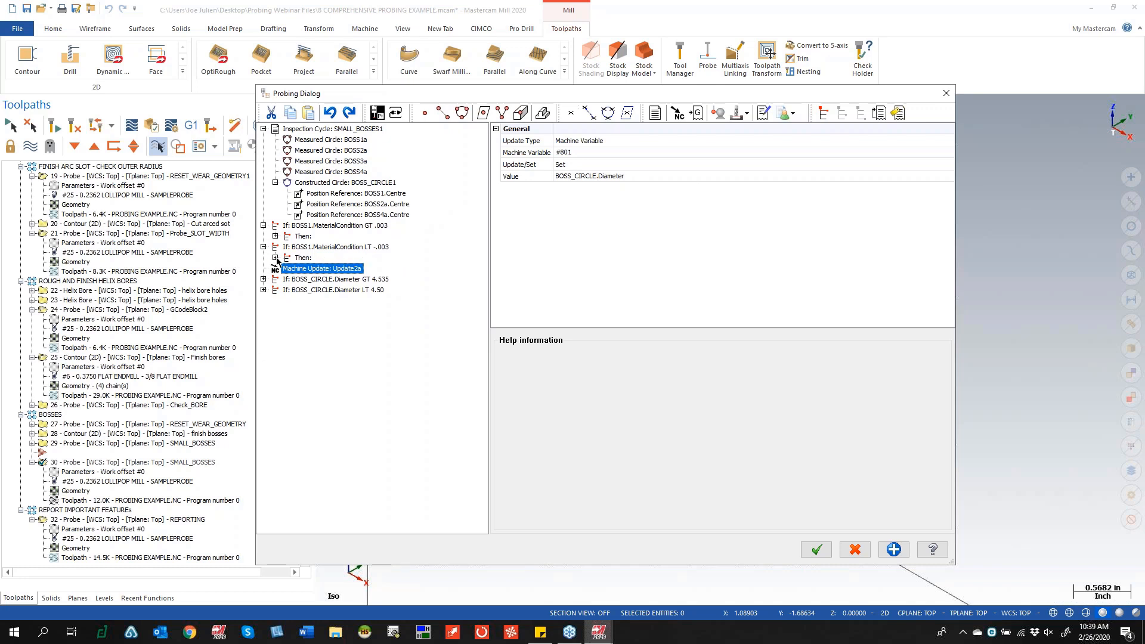
{"action": "left_click", "coordinate": [325, 280]}
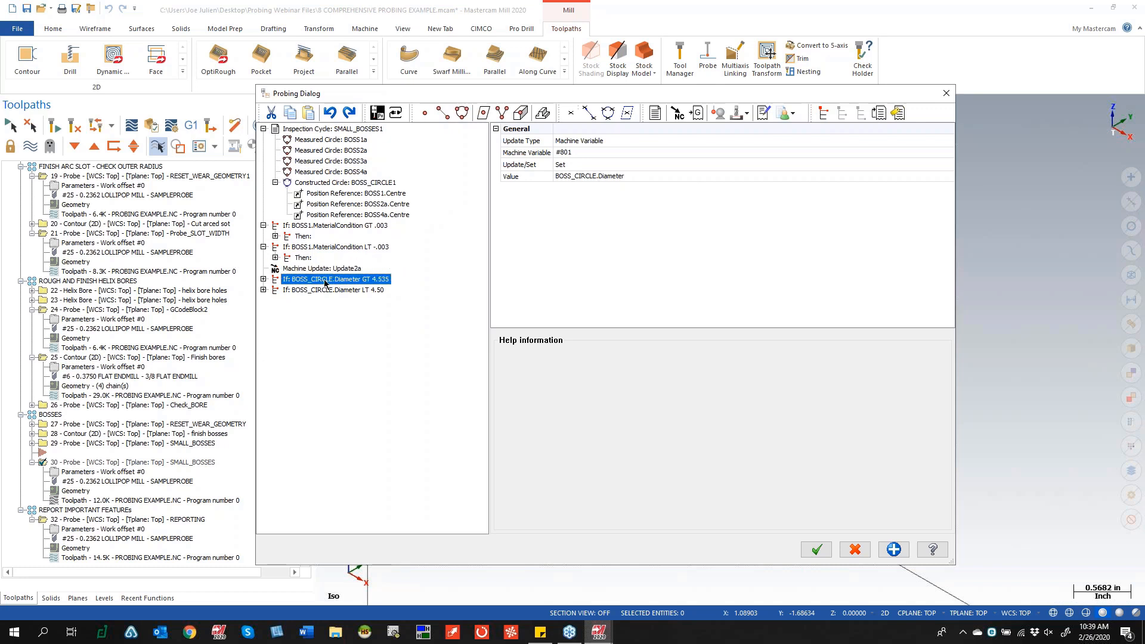
{"action": "left_click", "coordinate": [263, 279]}
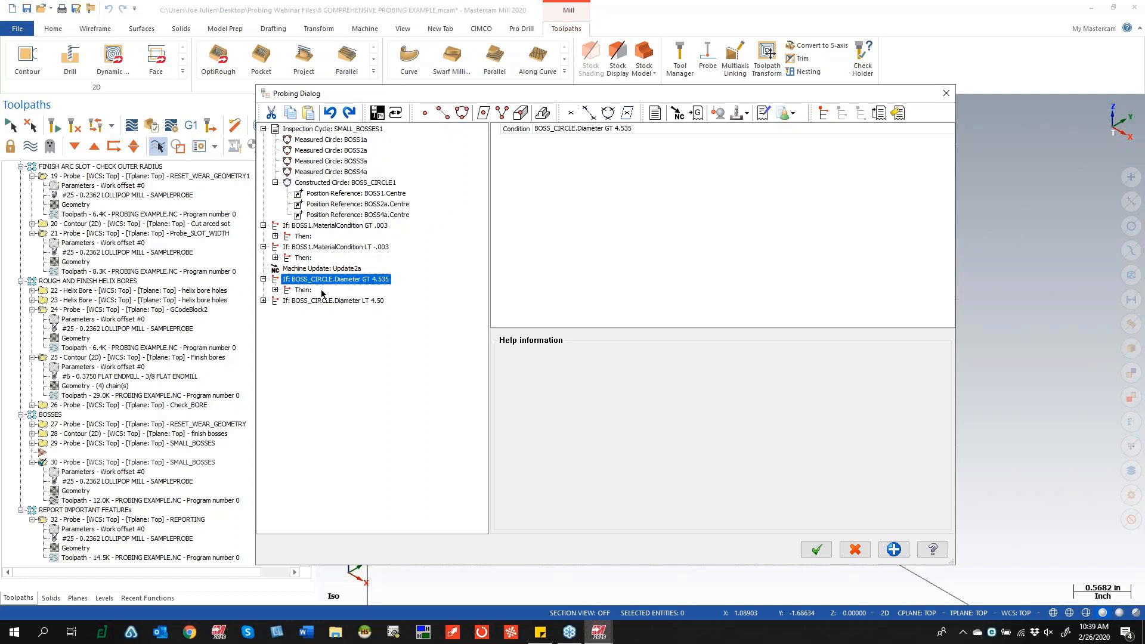
- Open the GT 4.535 condition's Then branch and examine its G-code block
{"action": "left_click", "coordinate": [295, 291]}
{"action": "left_click", "coordinate": [275, 290]}
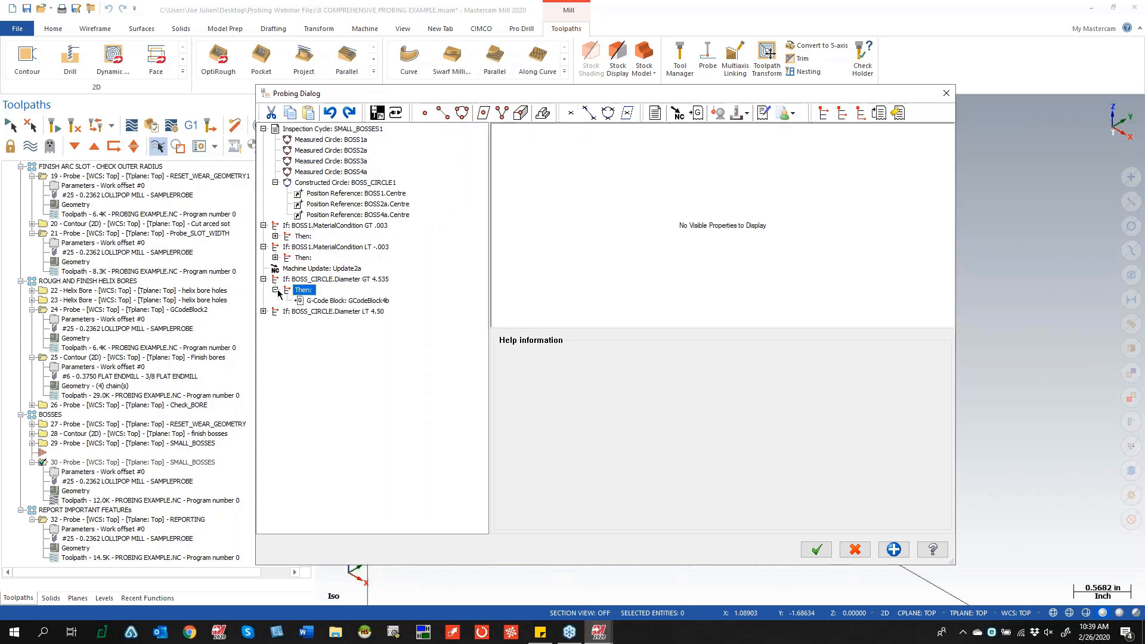
{"action": "left_click", "coordinate": [358, 302]}
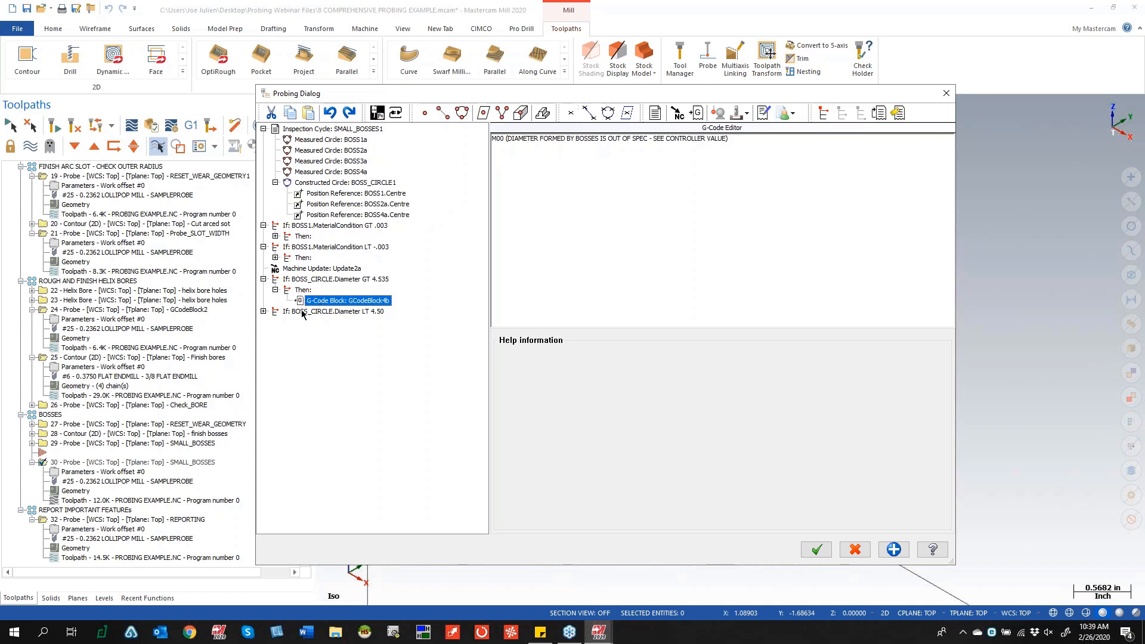
- Expand the BOSS_CIRCLE diameter condition LT 4.50 and compare its Then branch's G-code block with the one under GT 4.535
{"action": "left_click", "coordinate": [263, 311]}
{"action": "left_click", "coordinate": [303, 323]}
{"action": "left_click", "coordinate": [275, 323]}
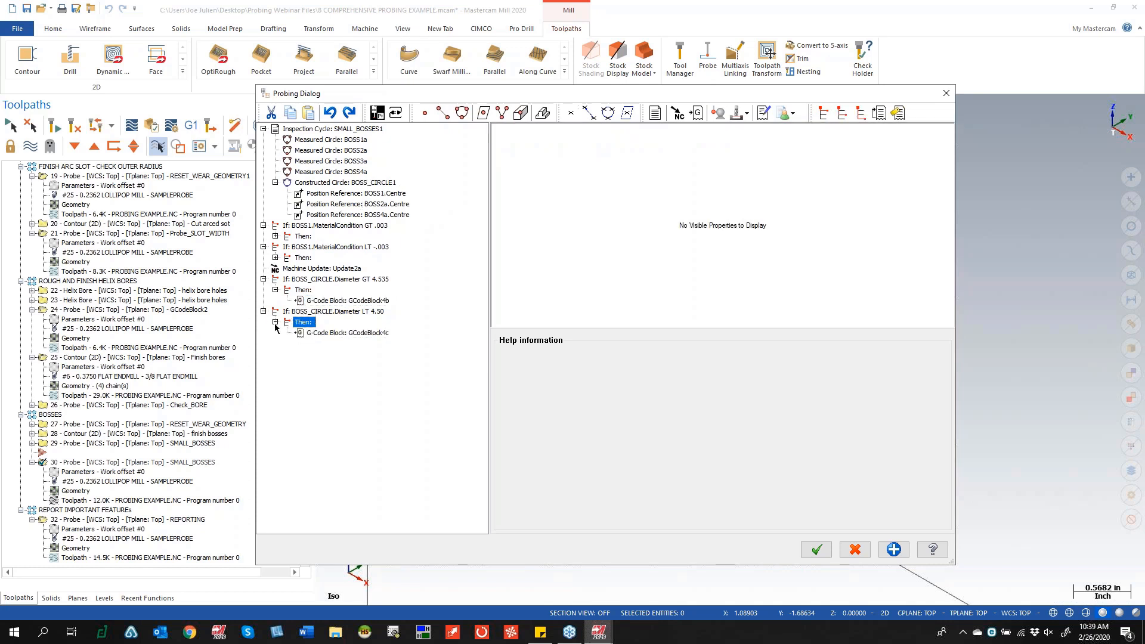
{"action": "left_click", "coordinate": [348, 301]}
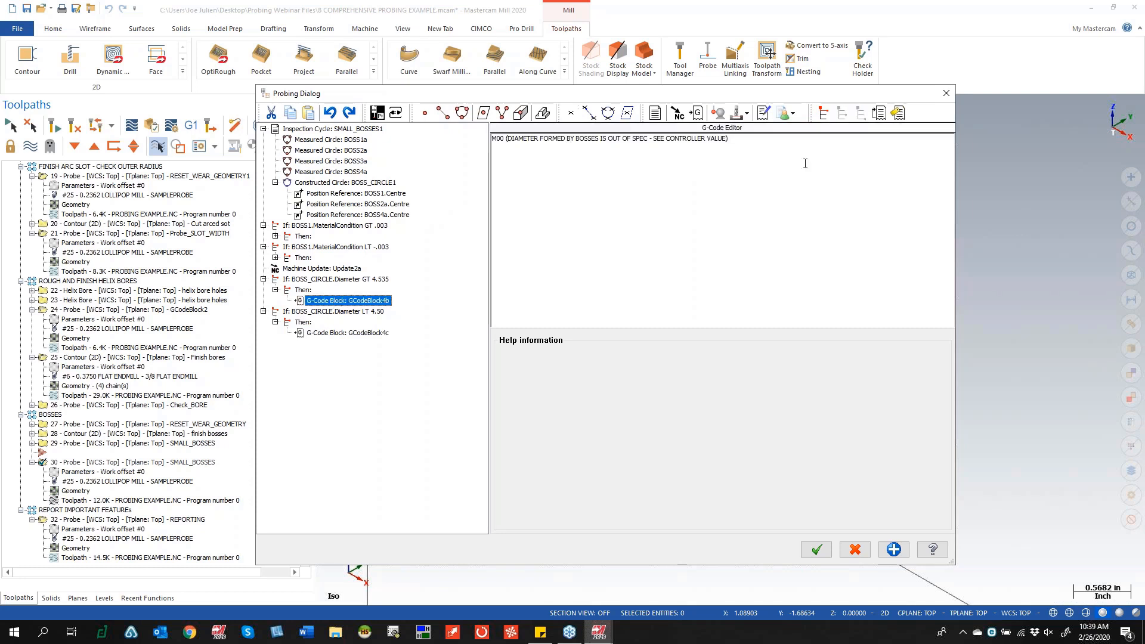
{"action": "left_click_drag", "start_coordinate": [755, 138], "coordinate": [481, 154]}
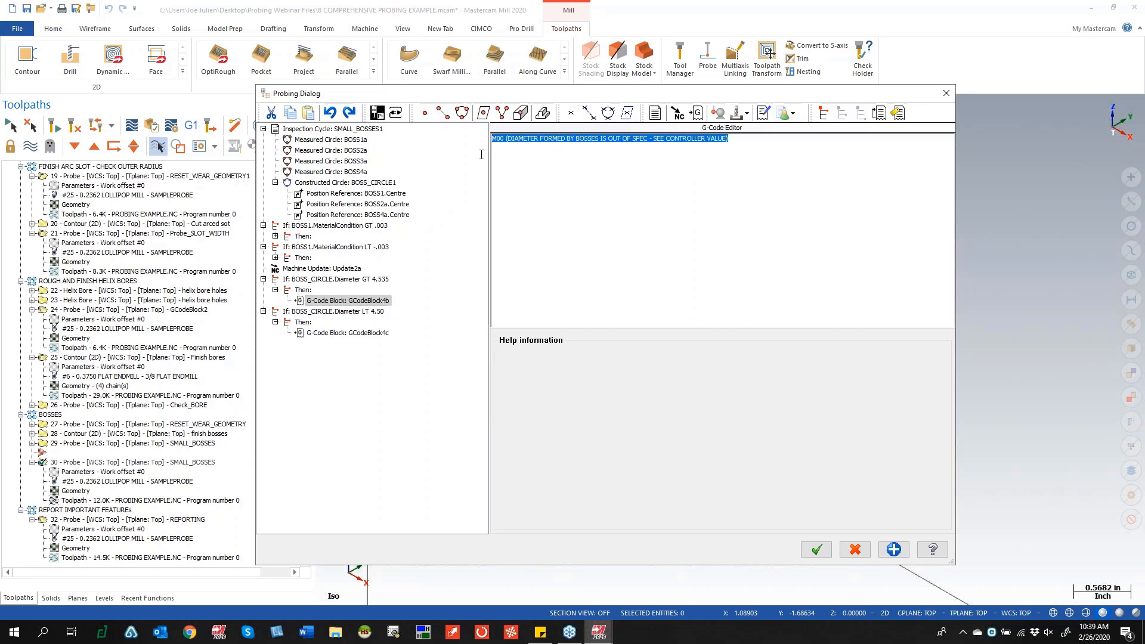
{"action": "left_click", "coordinate": [761, 151]}
{"action": "left_click", "coordinate": [332, 334]}
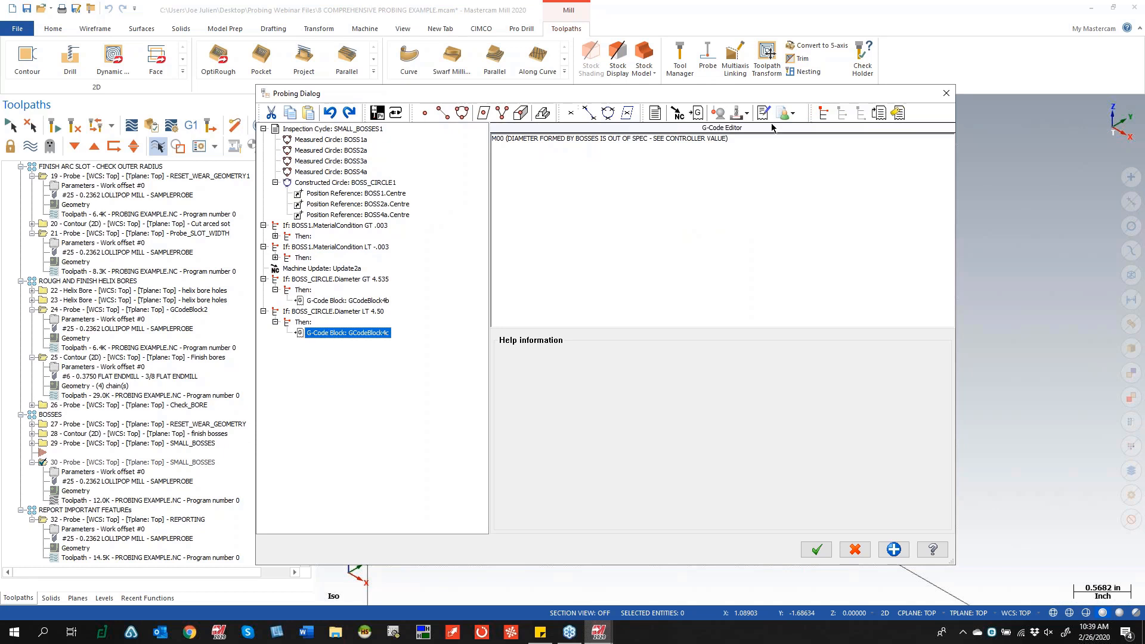
- Collapse the BOSS_CIRCLE diameter LT 4.50 condition and close the SMALL_BOSSES probing dialog
{"action": "left_click", "coordinate": [298, 323]}
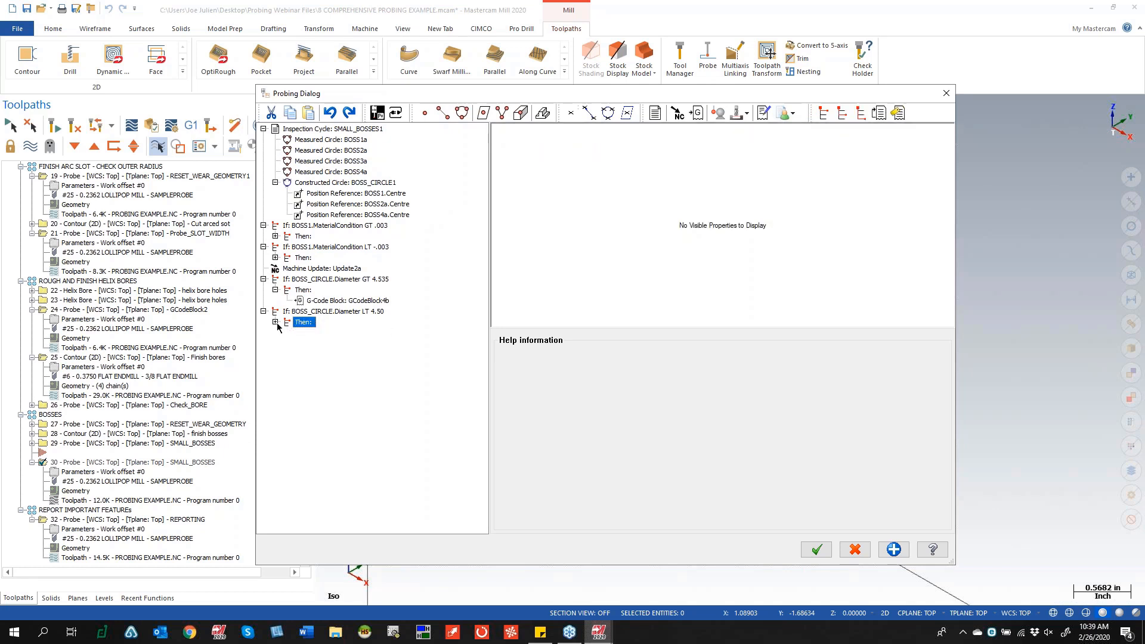
{"action": "left_click", "coordinate": [276, 322]}
{"action": "left_click", "coordinate": [263, 311]}
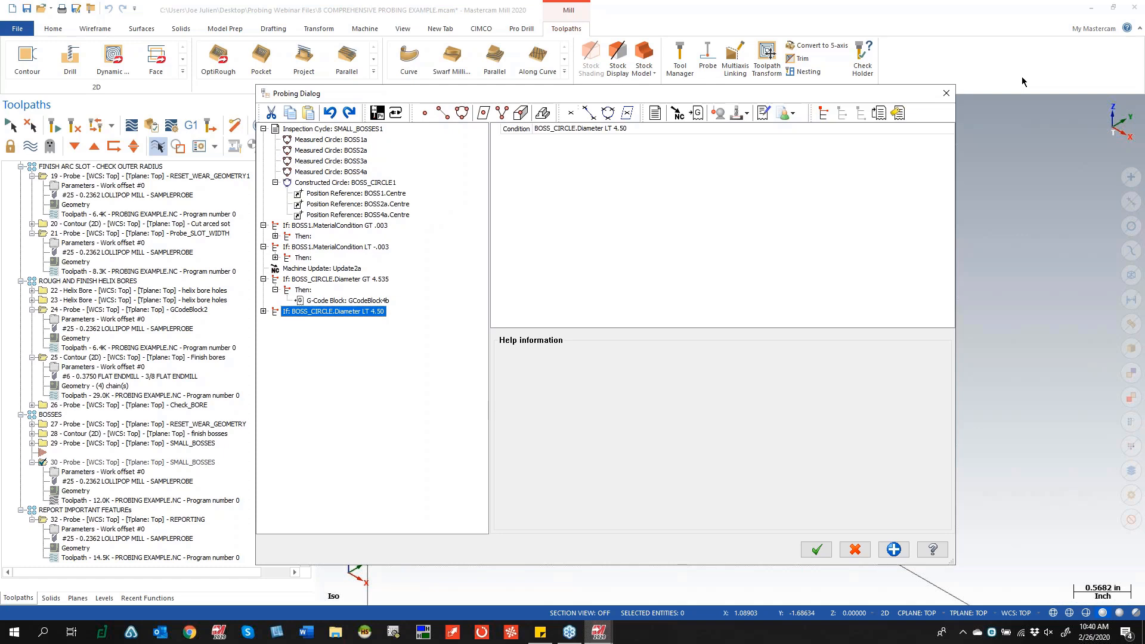
{"action": "left_click", "coordinate": [947, 94]}
{"action": "left_click", "coordinate": [181, 461]}
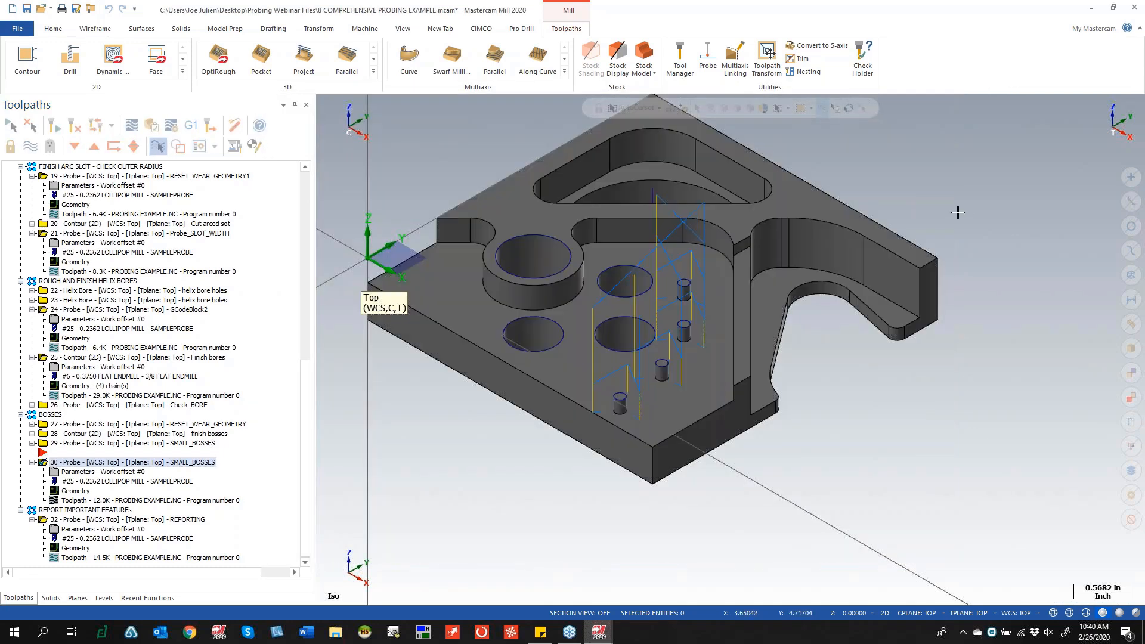
{"action": "scroll", "coordinate": [886, 280], "scroll_direction": "down", "scroll_amount": 1}
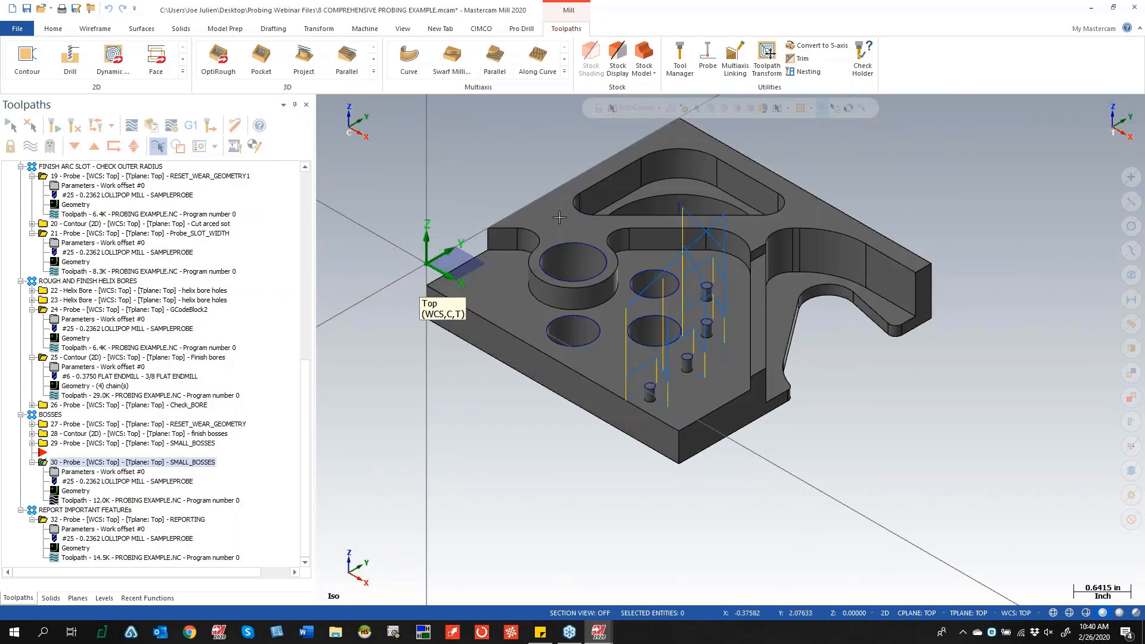
- Open the parameters of the REPORTING probe operation and expand its REPORTING inspection cycle to view the cycle settings
{"action": "left_click", "coordinate": [77, 530]}
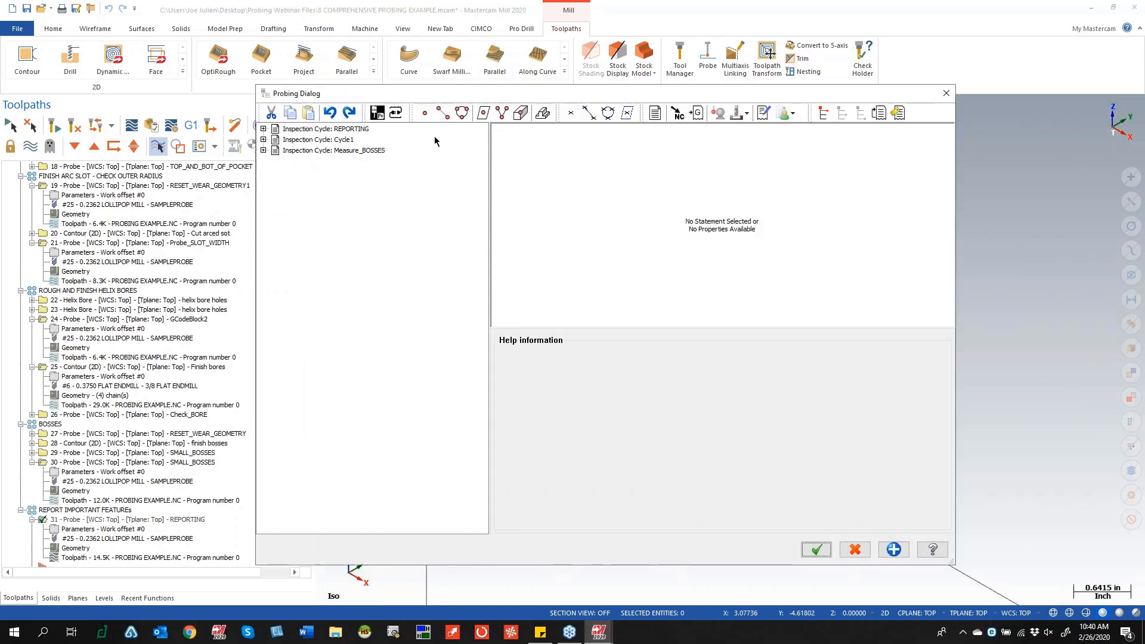
{"action": "left_click_drag", "start_coordinate": [450, 95], "coordinate": [388, 73]}
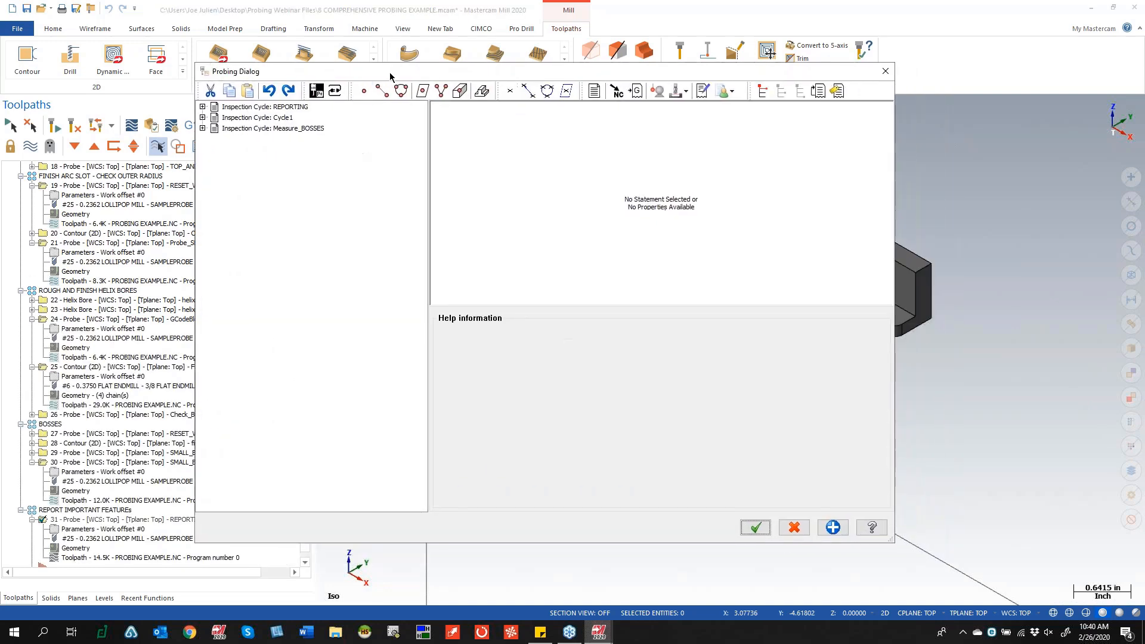
{"action": "left_click", "coordinate": [201, 107]}
{"action": "left_click", "coordinate": [281, 108]}
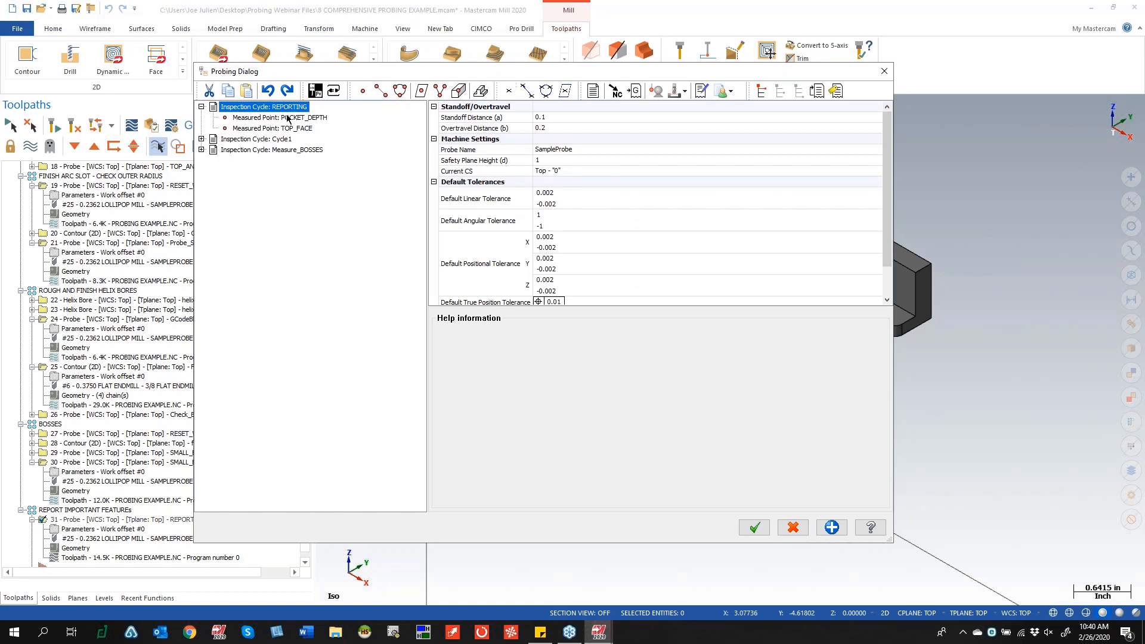
- Inspect the feature definitions of the POCKET_DEPTH and TOP_FACE measured points
{"action": "left_click", "coordinate": [251, 118]}
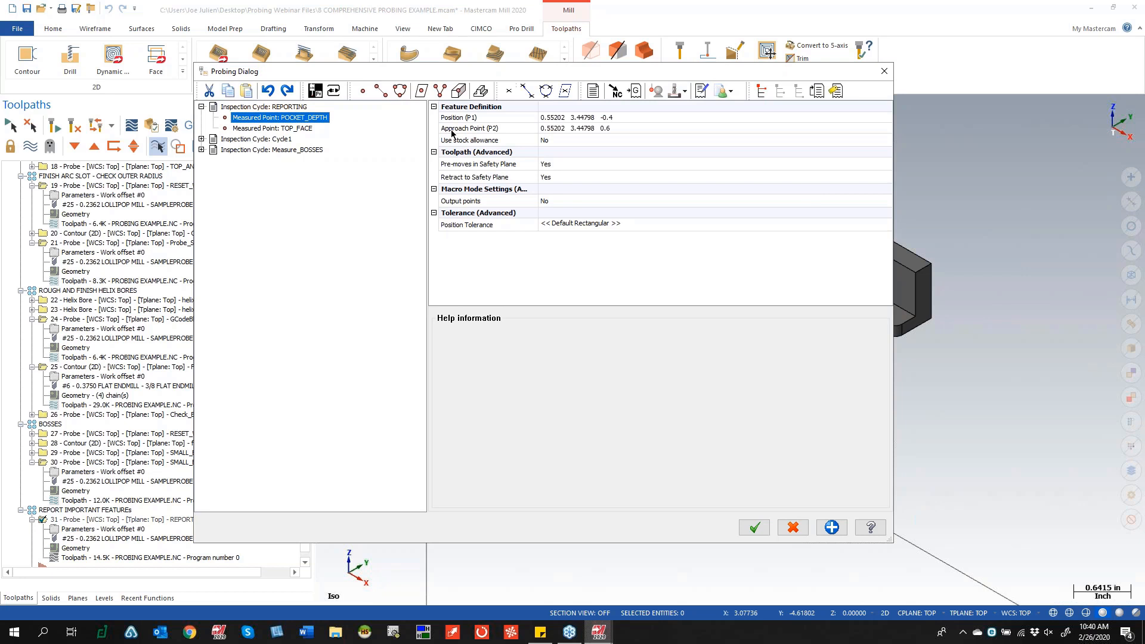
{"action": "mouse_move", "coordinate": [452, 132]}
{"action": "left_click", "coordinate": [280, 128]}
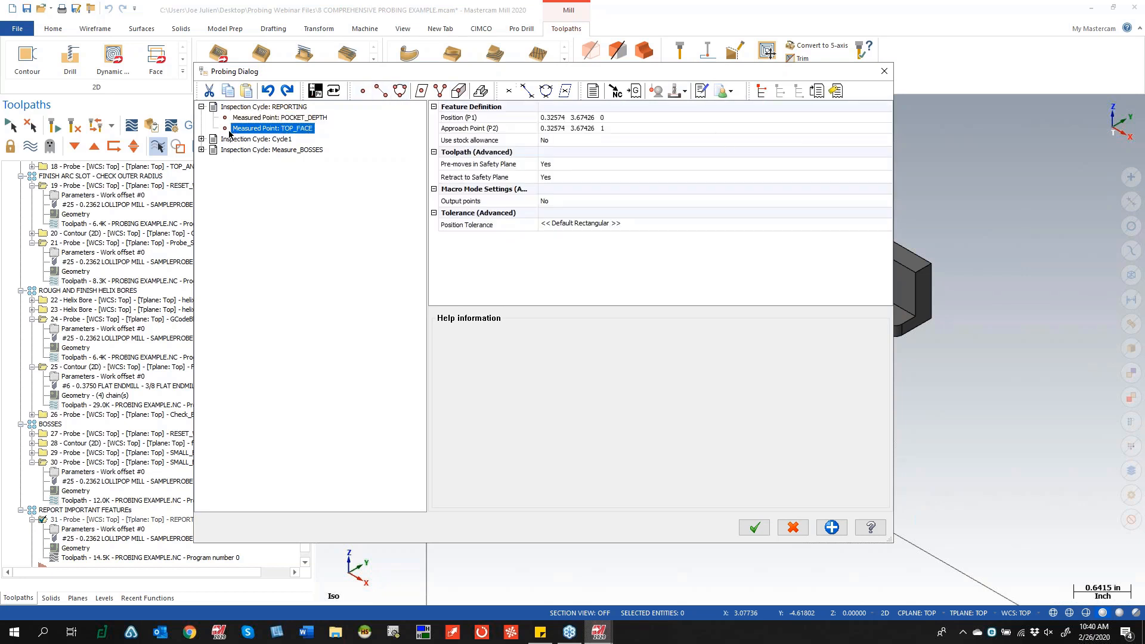
{"action": "left_click", "coordinate": [305, 119]}
{"action": "left_click", "coordinate": [298, 128]}
- Expand the Cycle1 and Measure_BOSSES inspection cycles to review their measured and constructed features
{"action": "left_click", "coordinate": [234, 141]}
{"action": "left_click", "coordinate": [201, 139]}
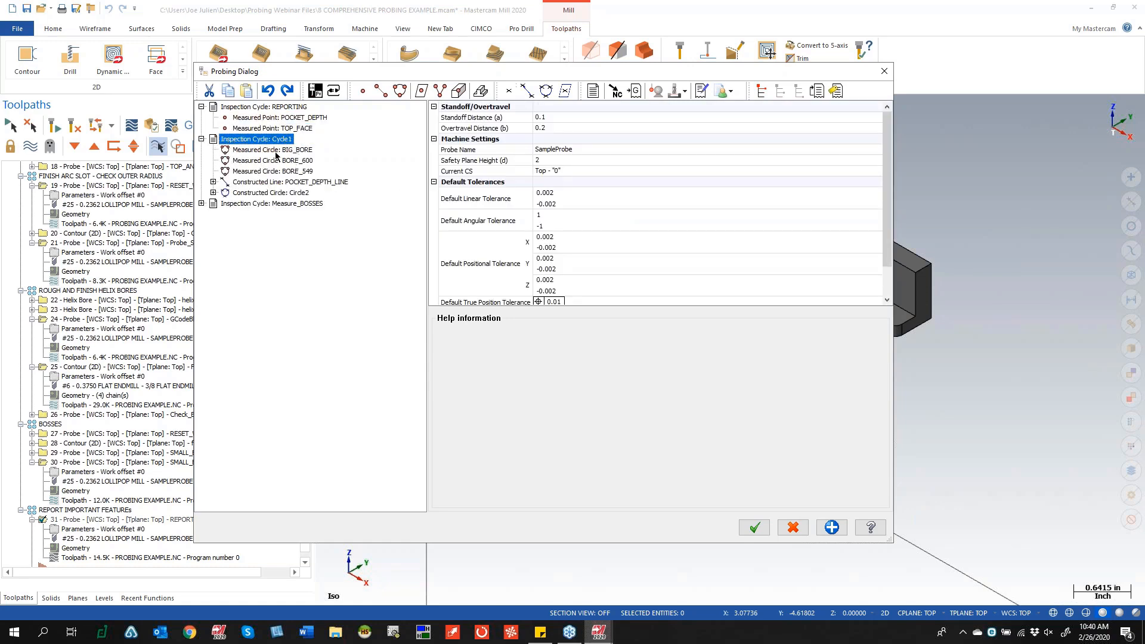
{"action": "left_click", "coordinate": [243, 204]}
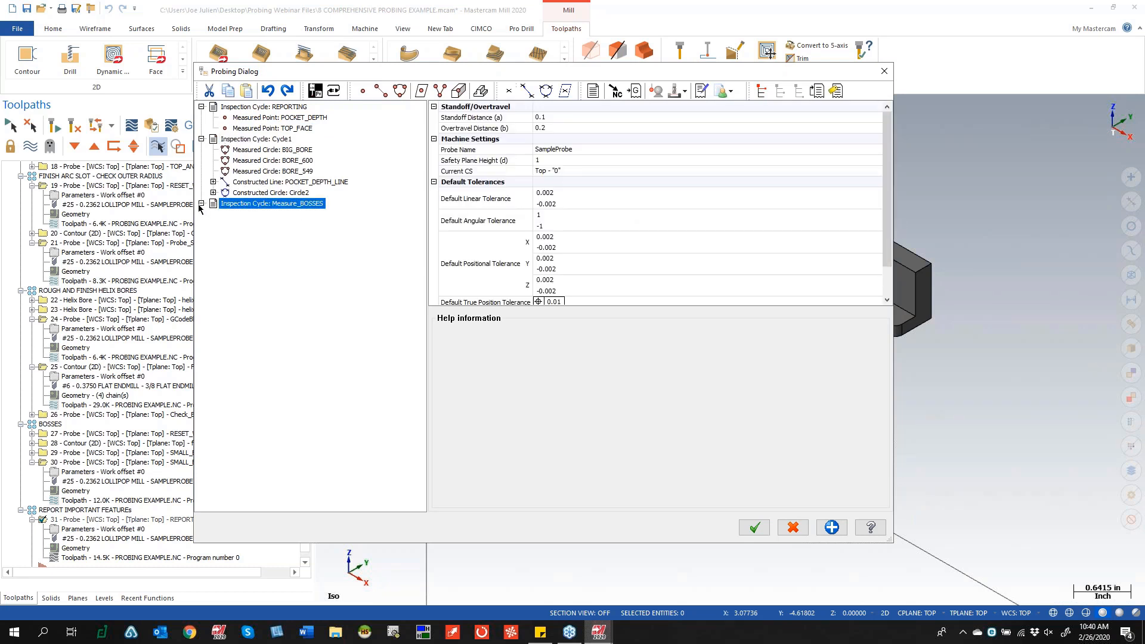
{"action": "left_click", "coordinate": [201, 203]}
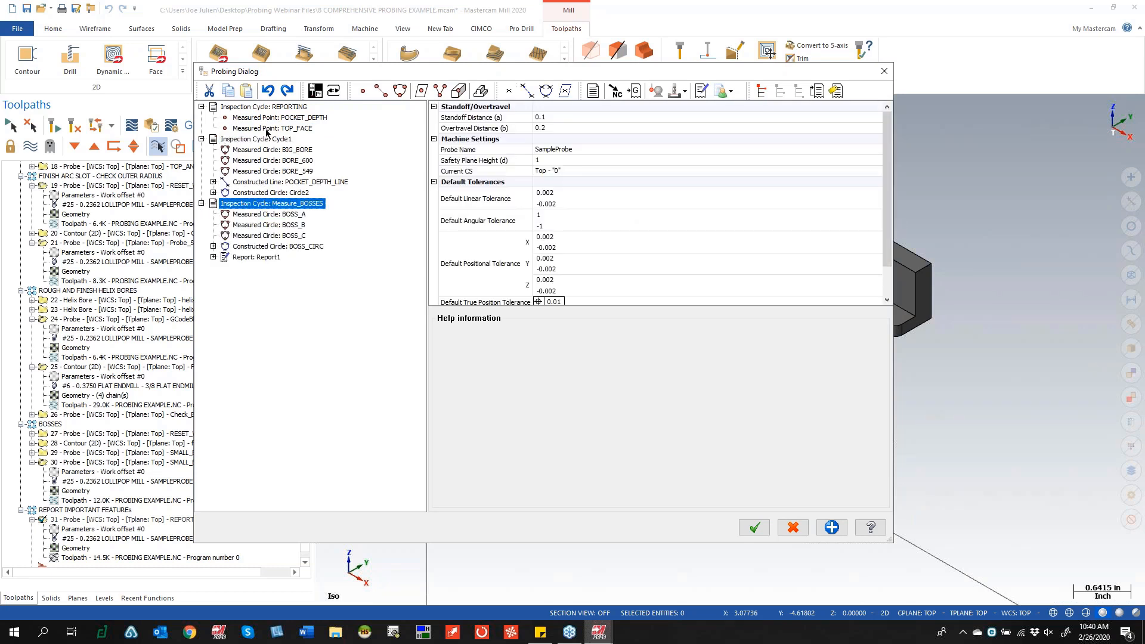
- Expand Report1 to examine its tolerance setting and feature references, and close the probing dialog
{"action": "left_click", "coordinate": [213, 257]}
{"action": "left_click", "coordinate": [268, 257]}
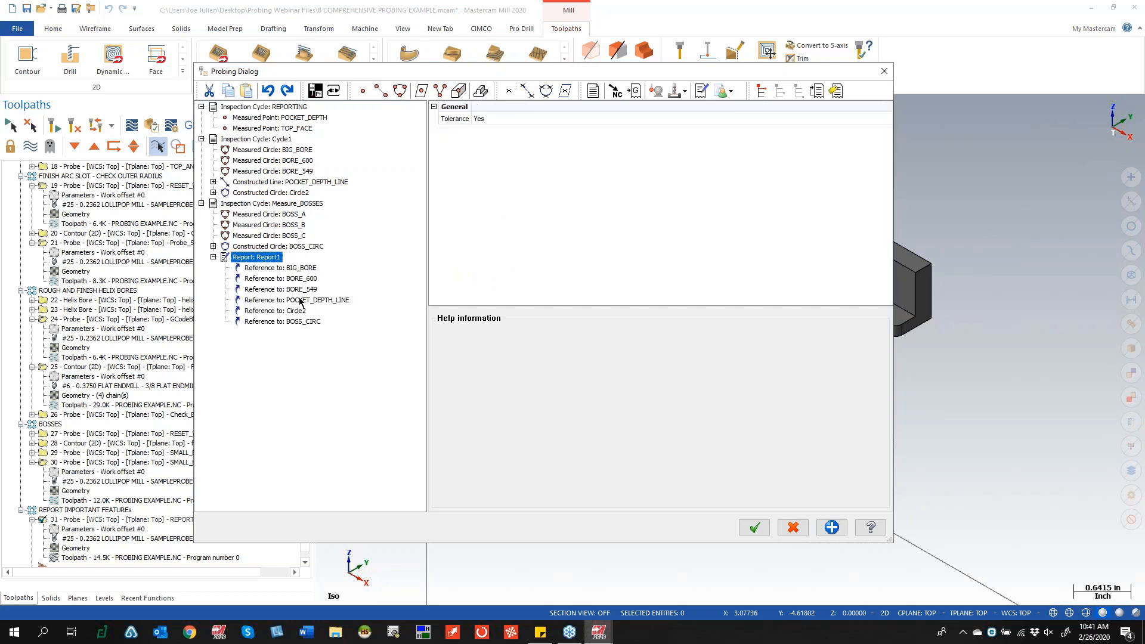
{"action": "right_click", "coordinate": [265, 262]}
{"action": "left_click", "coordinate": [381, 261]}
{"action": "left_click", "coordinate": [885, 71]}
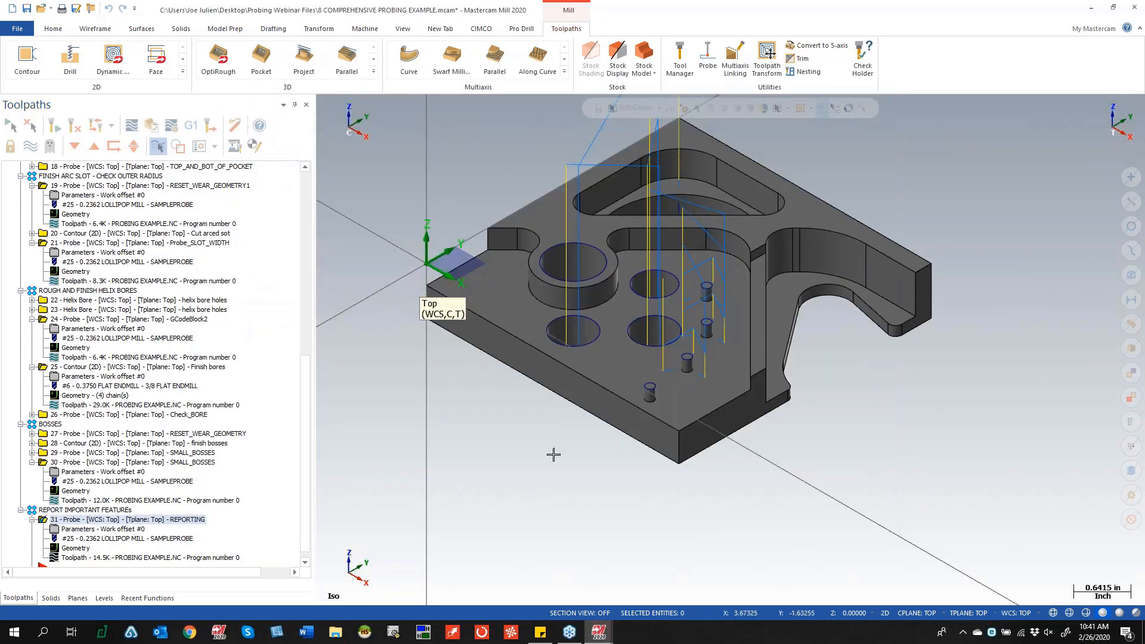
{"action": "scroll", "coordinate": [678, 401], "scroll_direction": "down", "scroll_amount": 2}
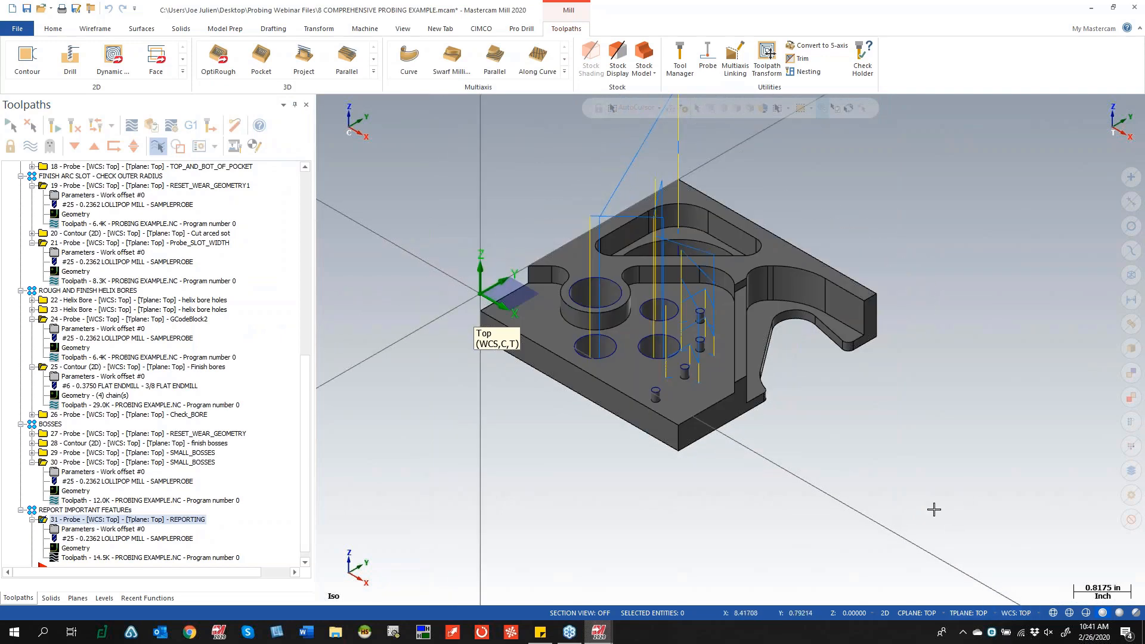